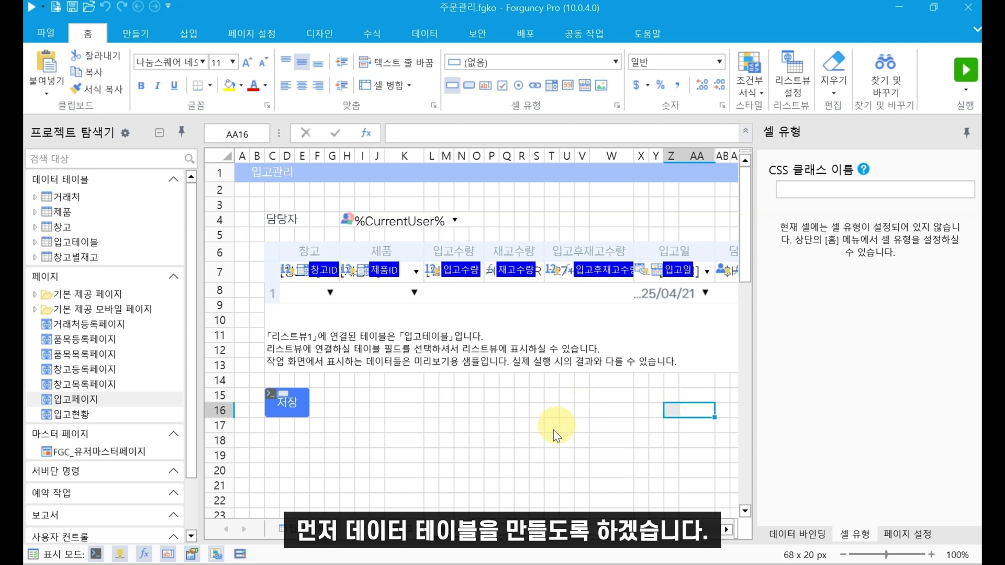
# - Create a new data table and add a field named 견적번호
pyautogui.rightClick(96, 180)
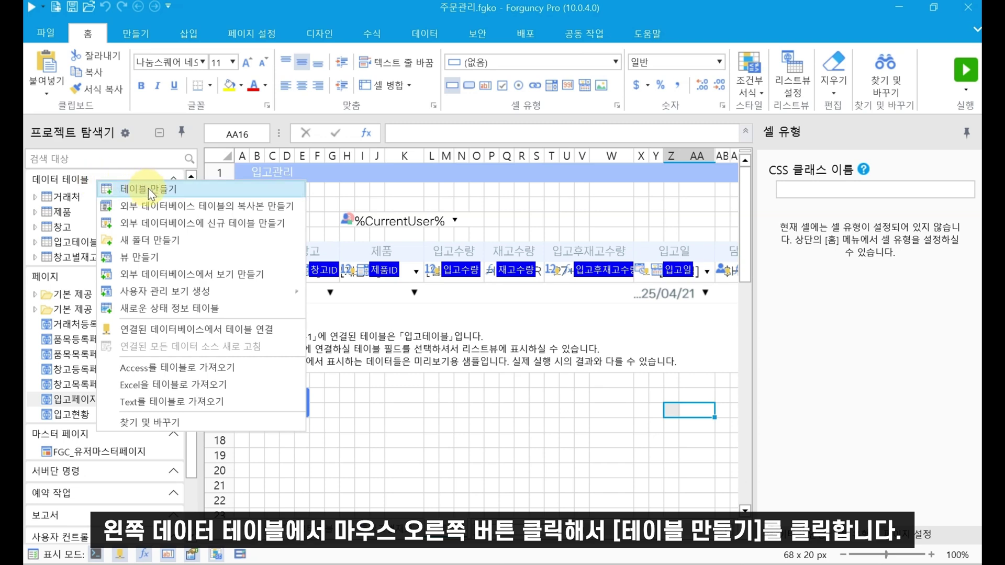
pyautogui.click(203, 189)
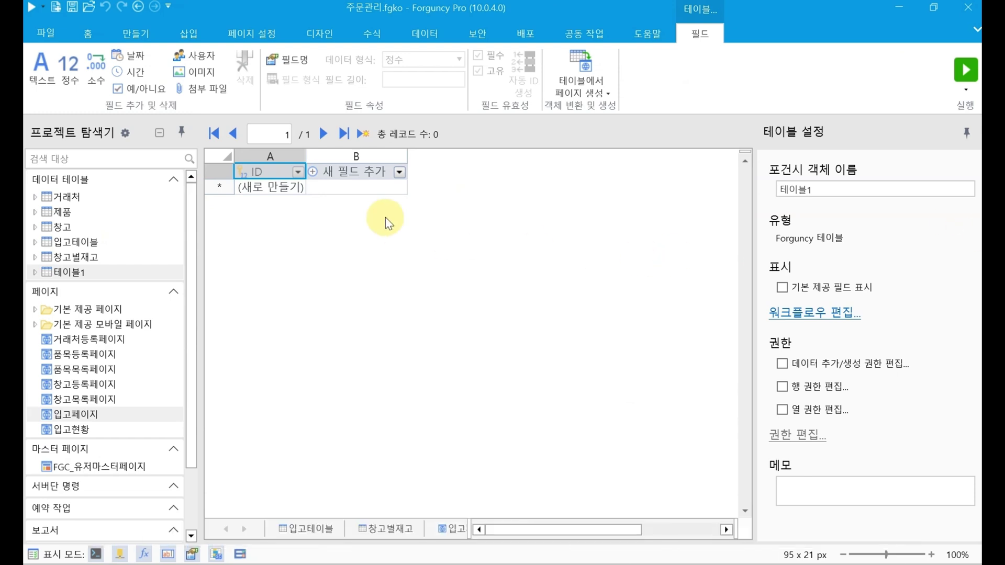
pyautogui.click(333, 175)
pyautogui.write('ㄱ')
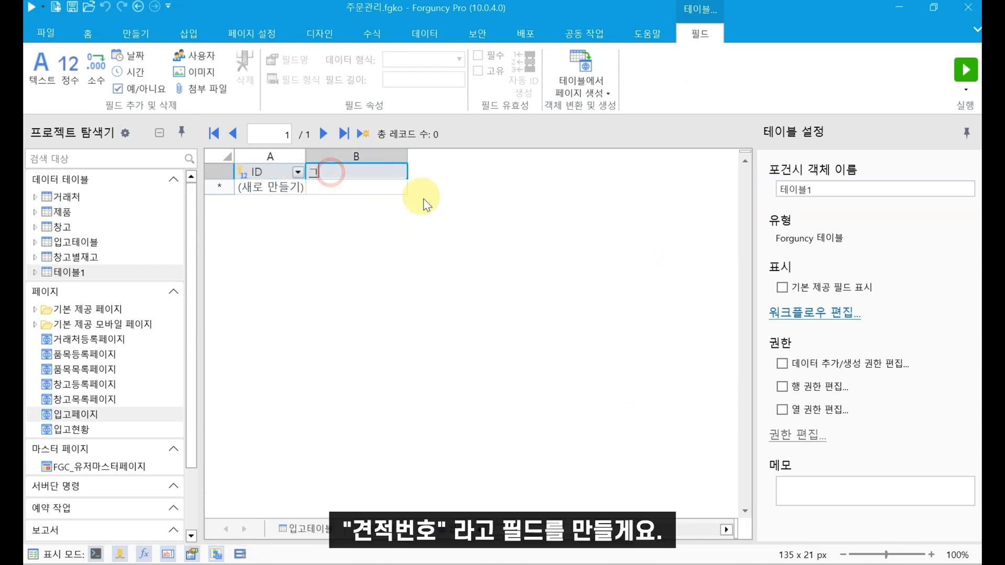
pyautogui.write('견적번호')
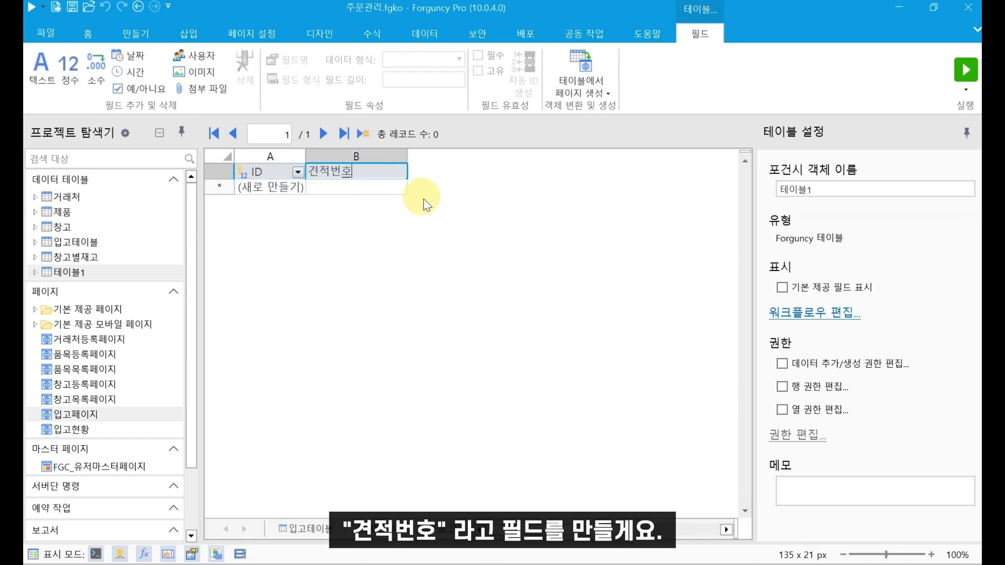
pyautogui.click(414, 247)
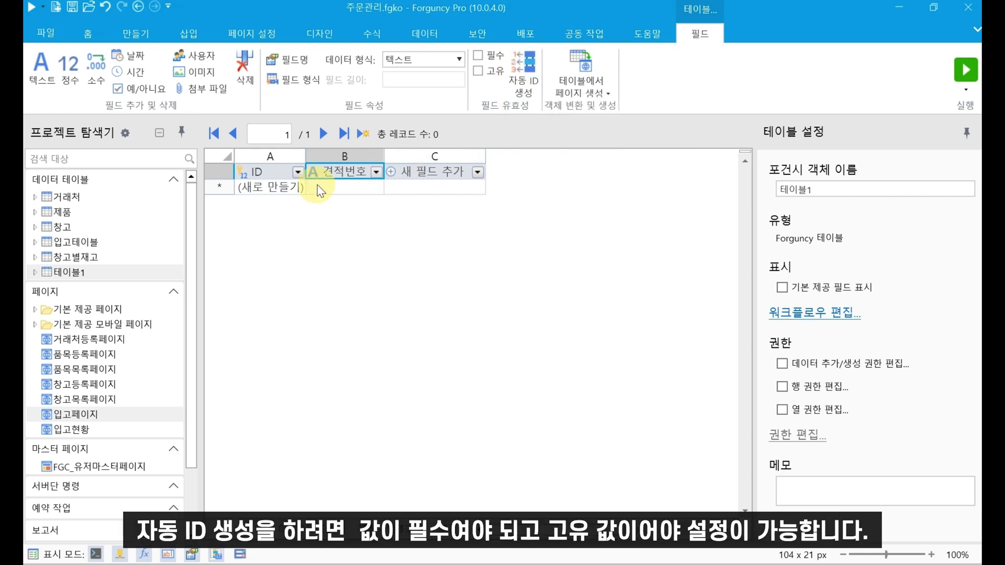
# - Make the 견적번호 field required and unique, and activate automatic ID generation for it
pyautogui.click(477, 55)
pyautogui.click(478, 71)
pyautogui.click(528, 65)
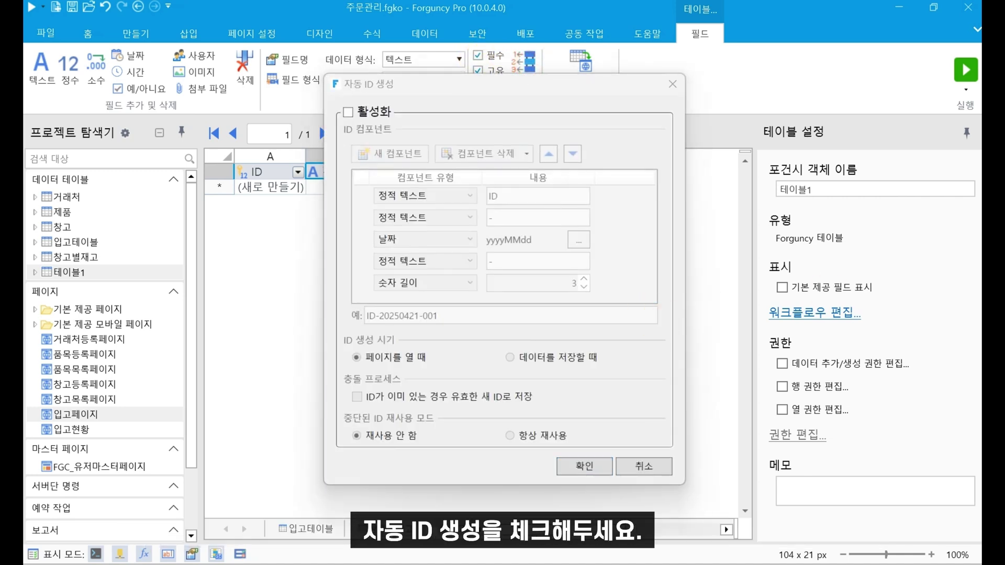
pyautogui.click(356, 114)
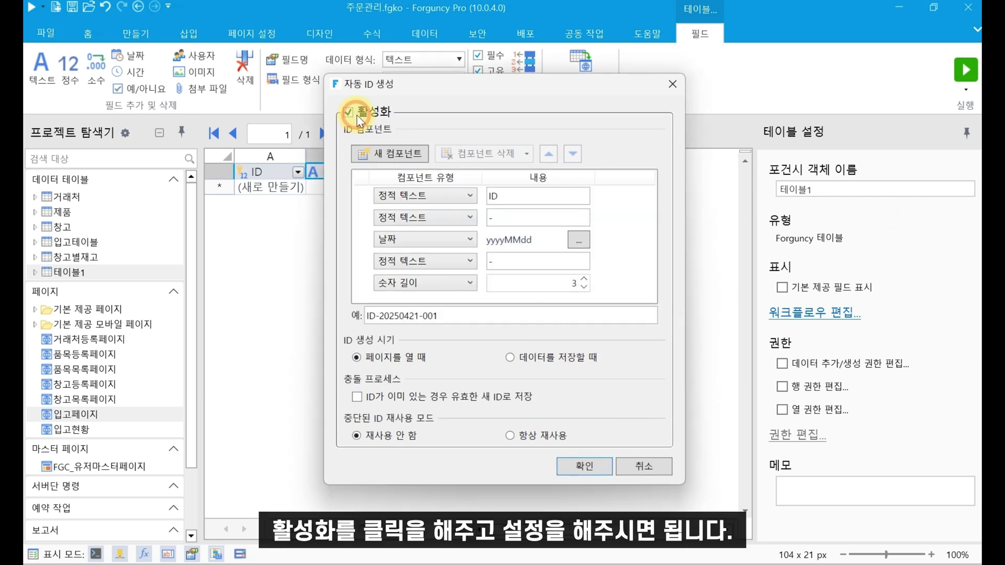
# - Delete all the default ID components from the automatic ID generation settings
pyautogui.click(469, 242)
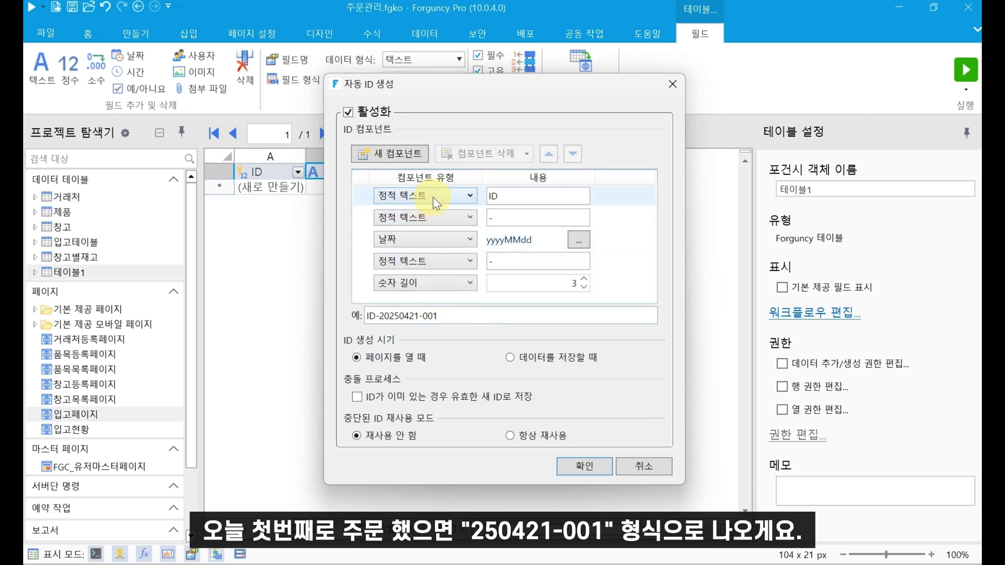
pyautogui.click(611, 278)
pyautogui.click(492, 155)
pyautogui.click(491, 155)
pyautogui.click(491, 155)
pyautogui.click(492, 155)
pyautogui.click(491, 155)
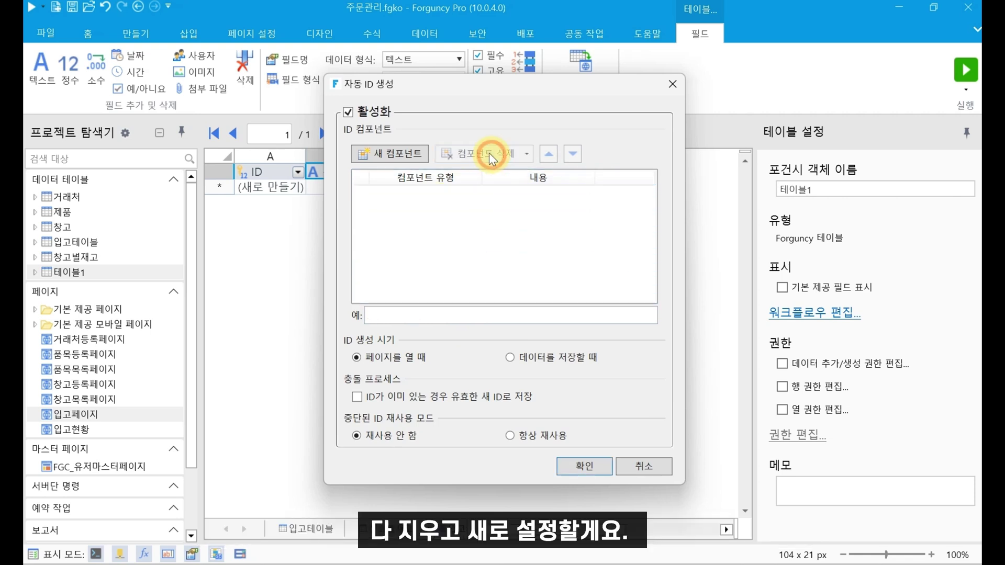
# - Add a new ID component of type 날짜
pyautogui.click(393, 156)
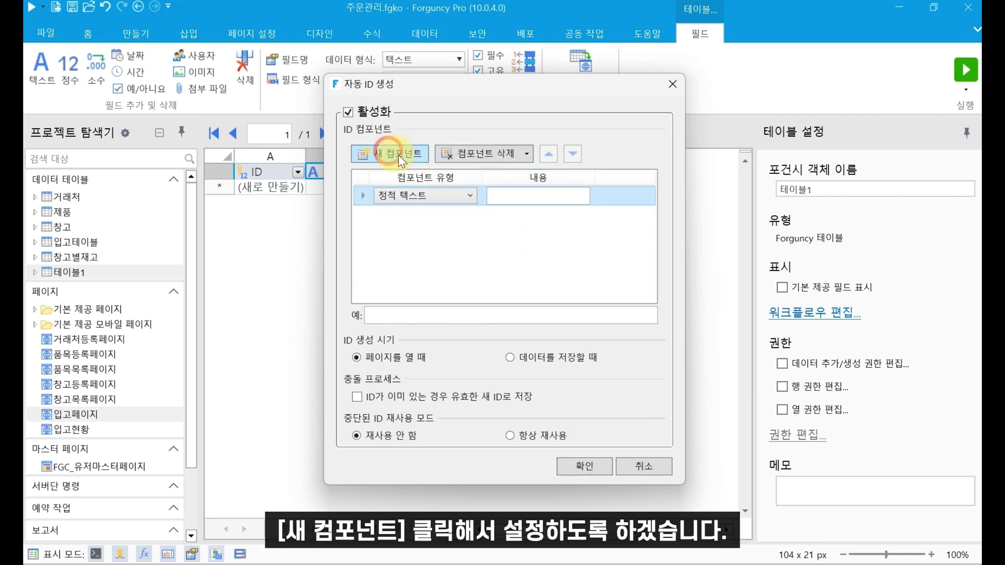
pyautogui.click(428, 198)
pyautogui.click(406, 242)
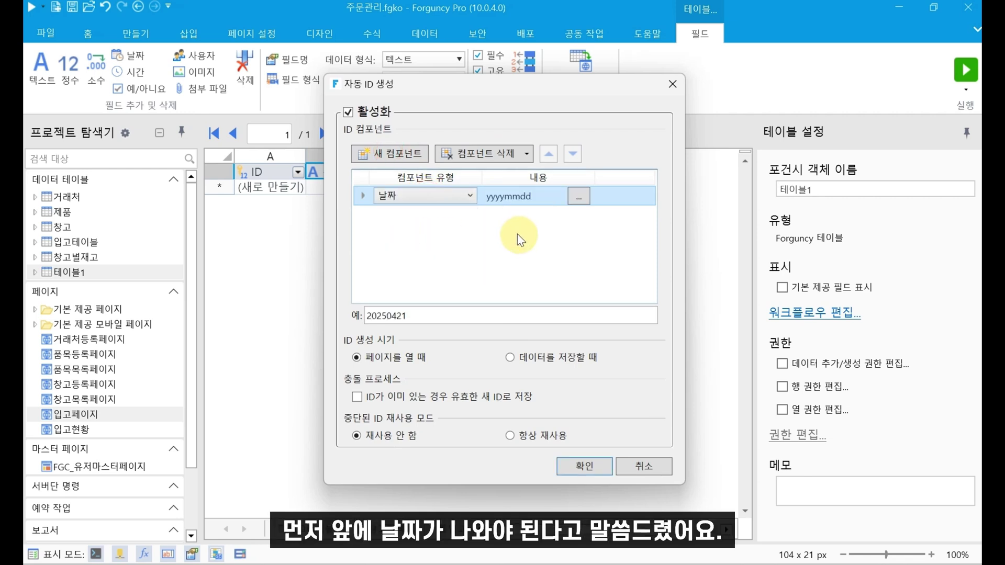
# - Set the date component's custom format to mm/dm/yy, starting from the m/d/yyyy format
pyautogui.click(578, 198)
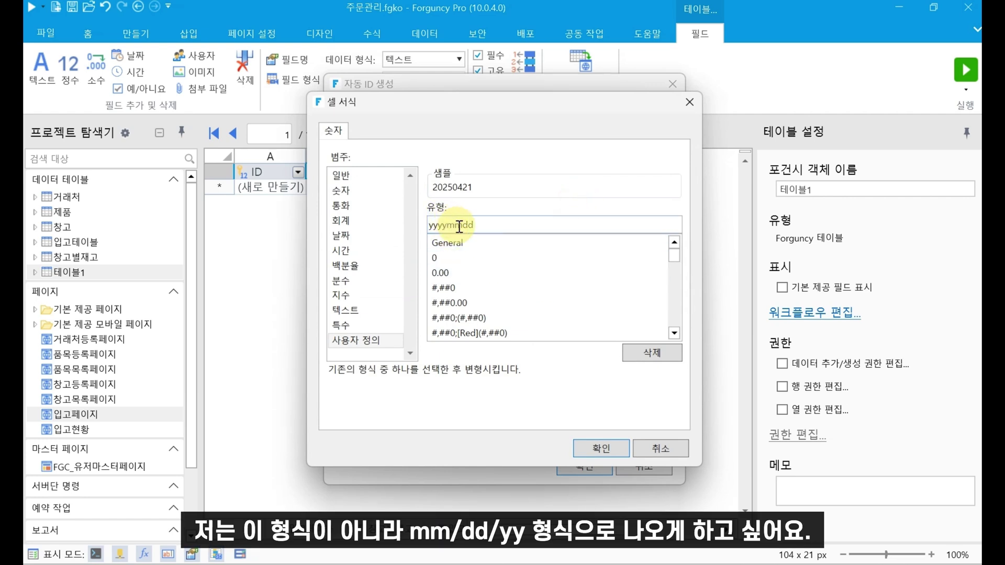
pyautogui.scroll(-10, 519, 300)
pyautogui.scroll(3, 517, 297)
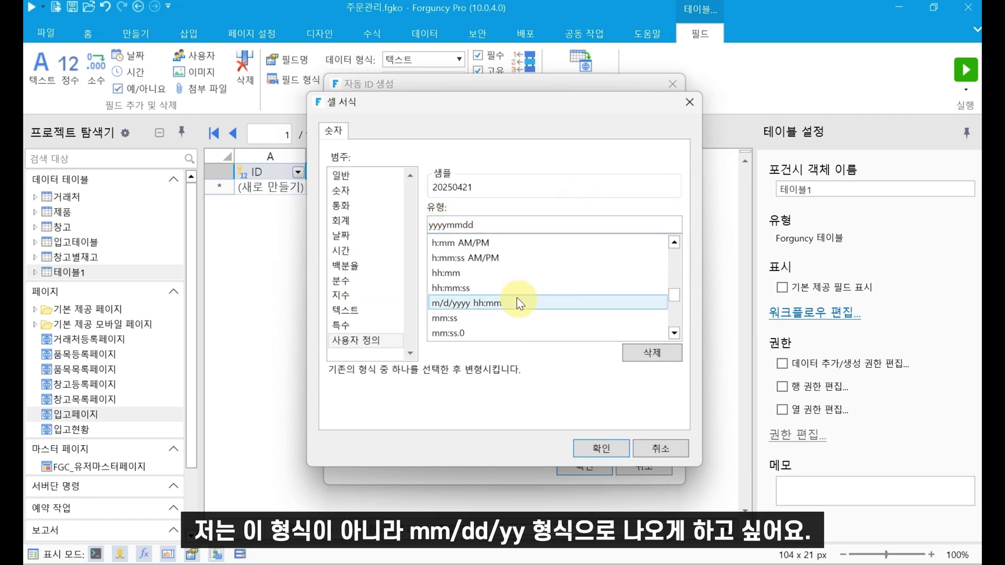
pyautogui.scroll(1, 513, 294)
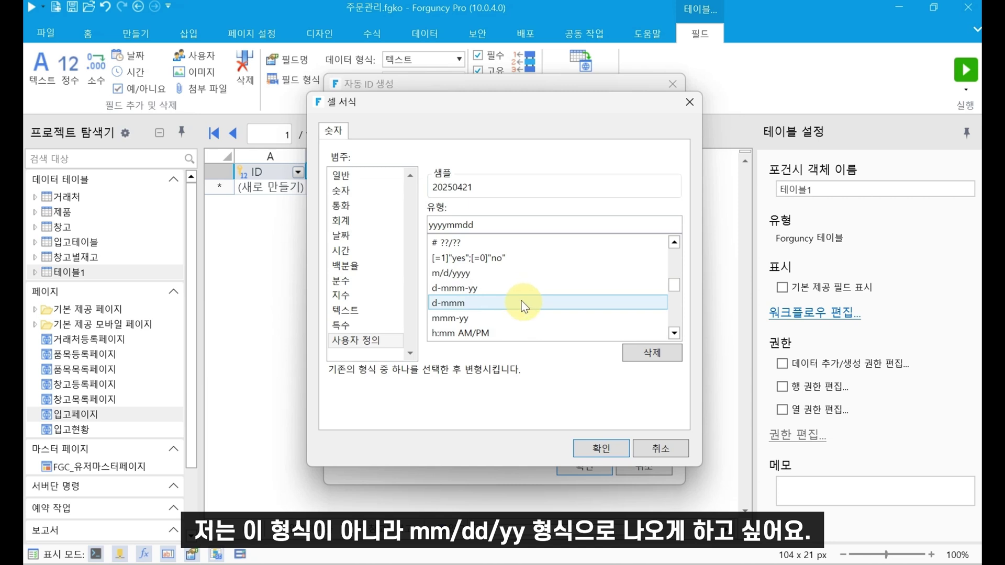
pyautogui.click(530, 276)
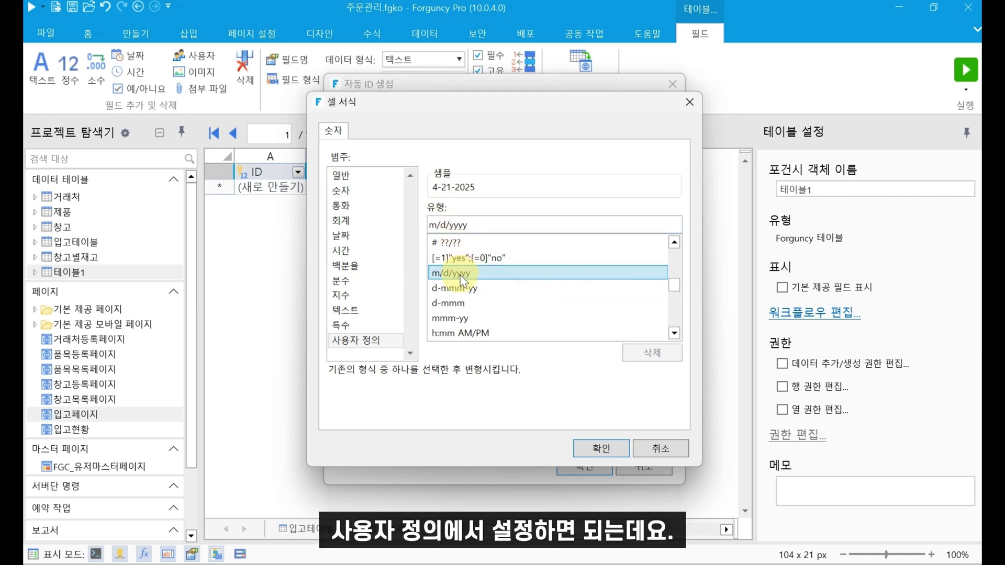
pyautogui.click(433, 225)
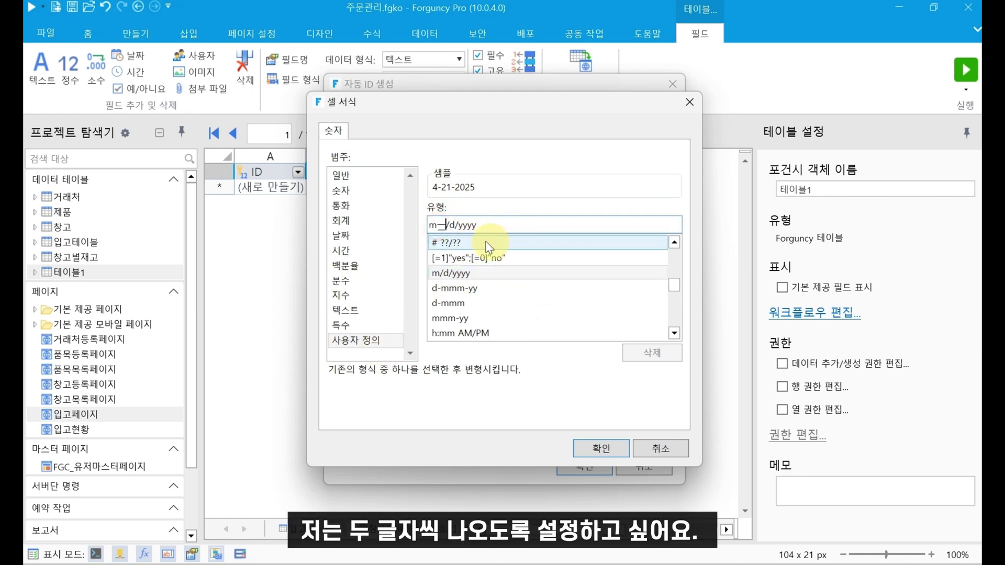
pyautogui.write('ㅡ')
pyautogui.press('BackSpace')
pyautogui.write('m')
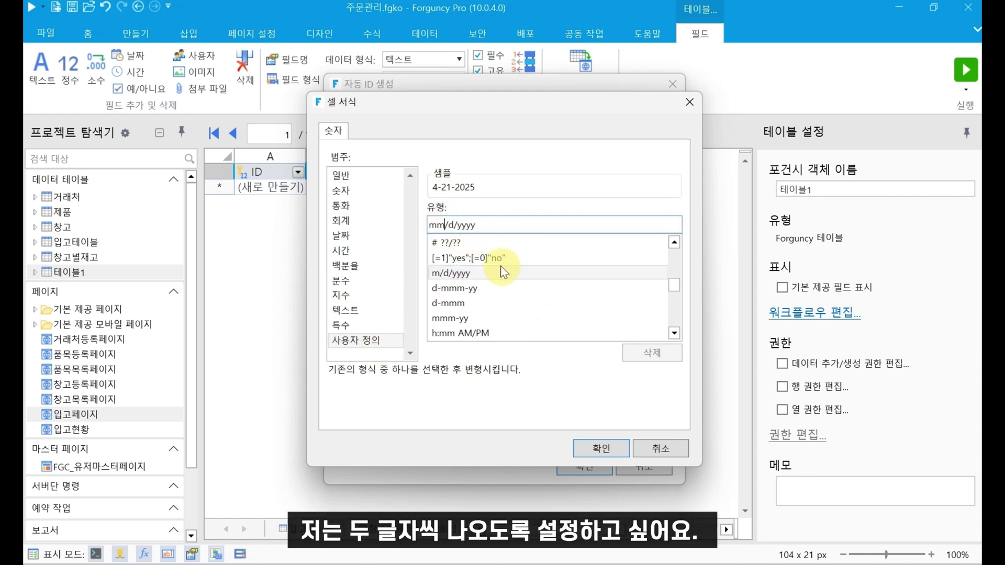
pyautogui.click(453, 224)
pyautogui.write('m')
pyautogui.click(508, 225)
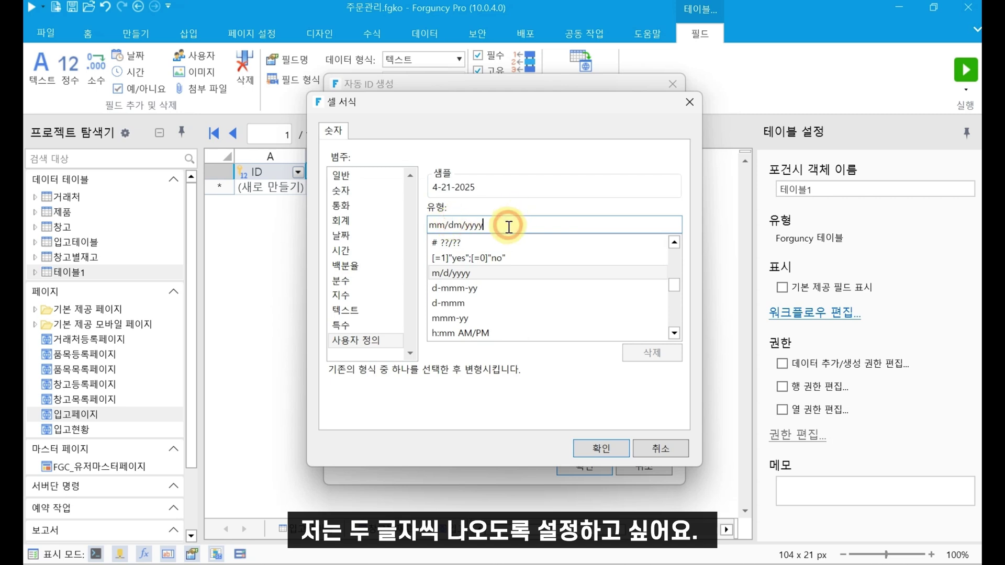
pyautogui.press('BackSpace')
pyautogui.click(593, 454)
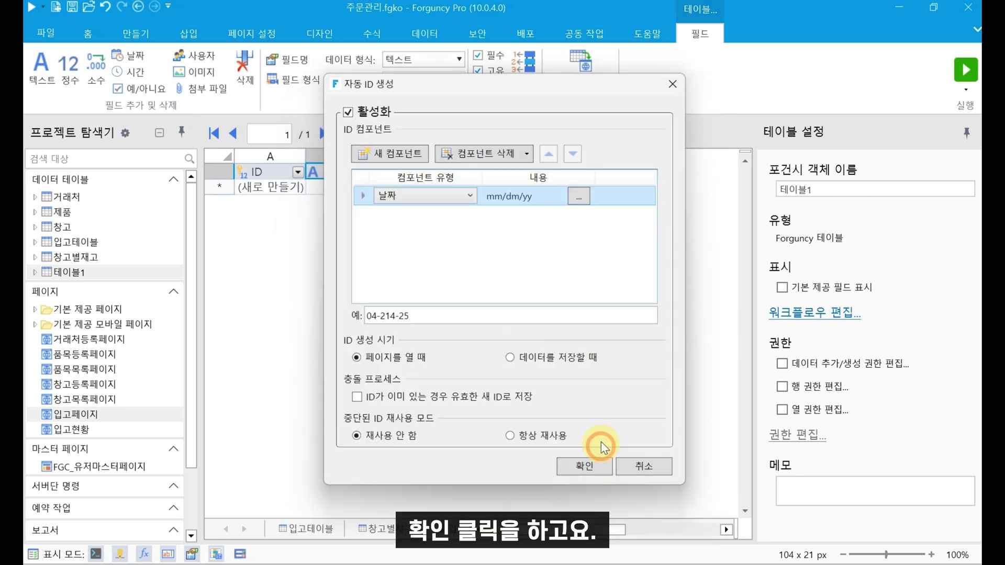
# - Correct the date component's custom format to mm/dd/yy
pyautogui.click(580, 196)
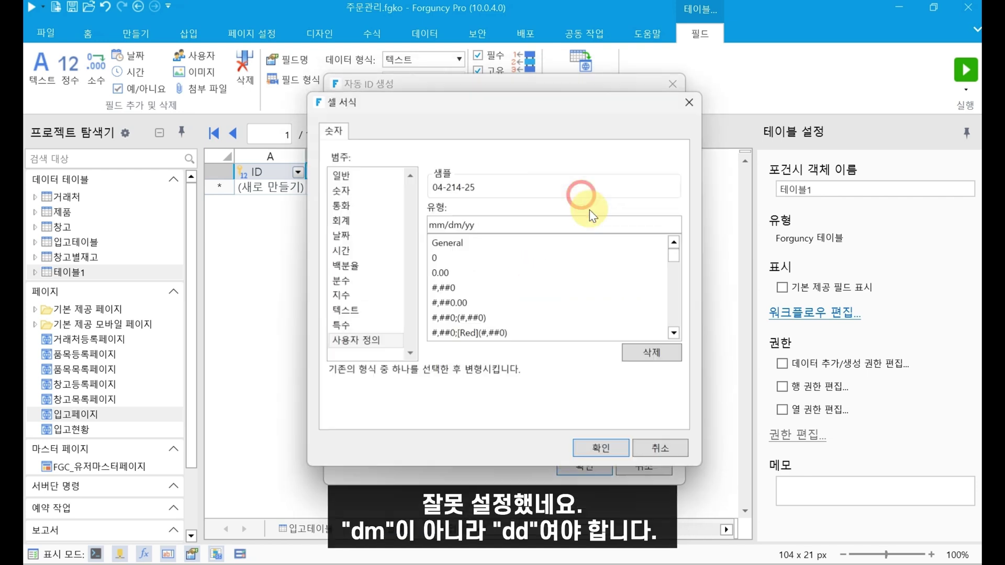
pyautogui.click(460, 225)
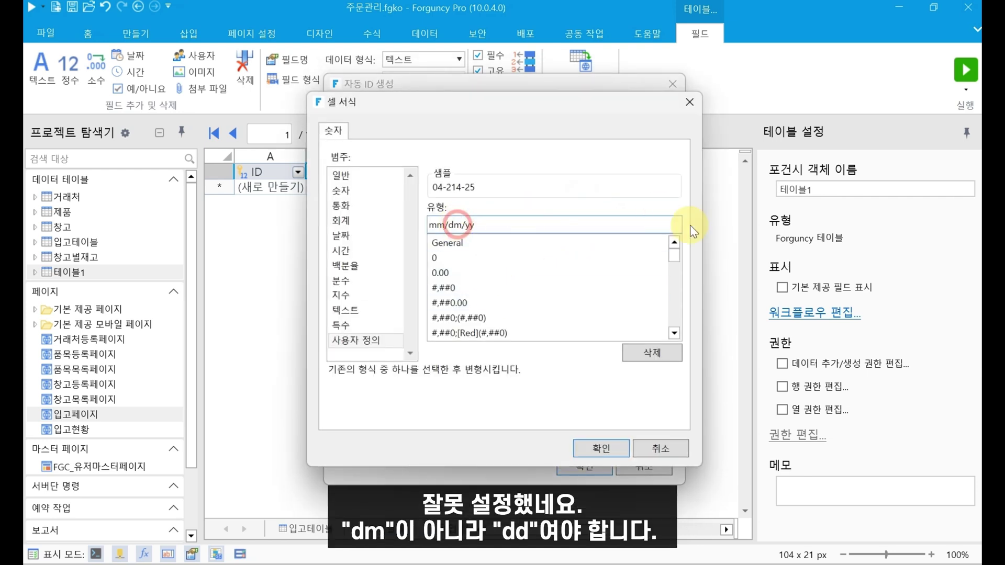
pyautogui.press('BackSpace')
pyautogui.write('d')
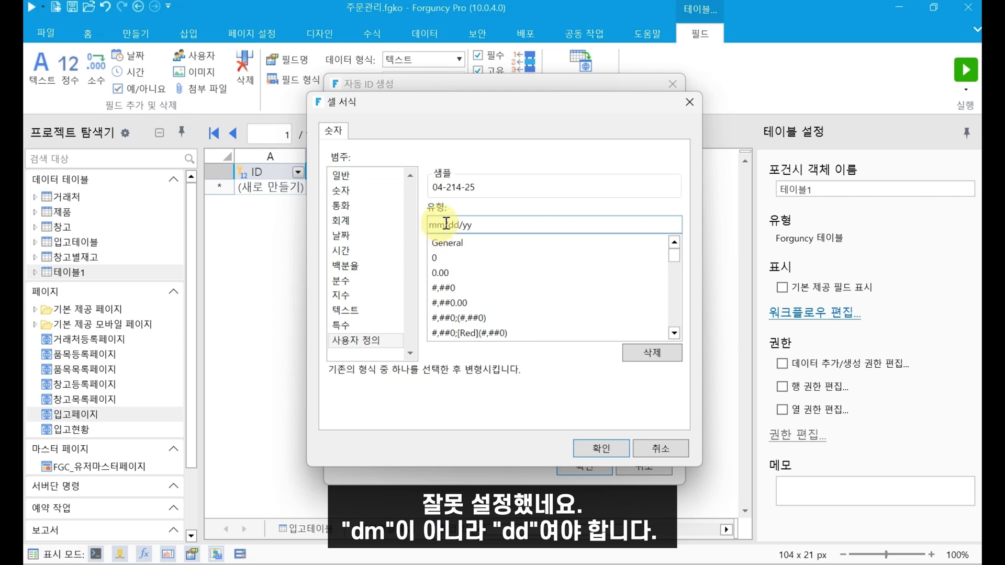
pyautogui.click(586, 454)
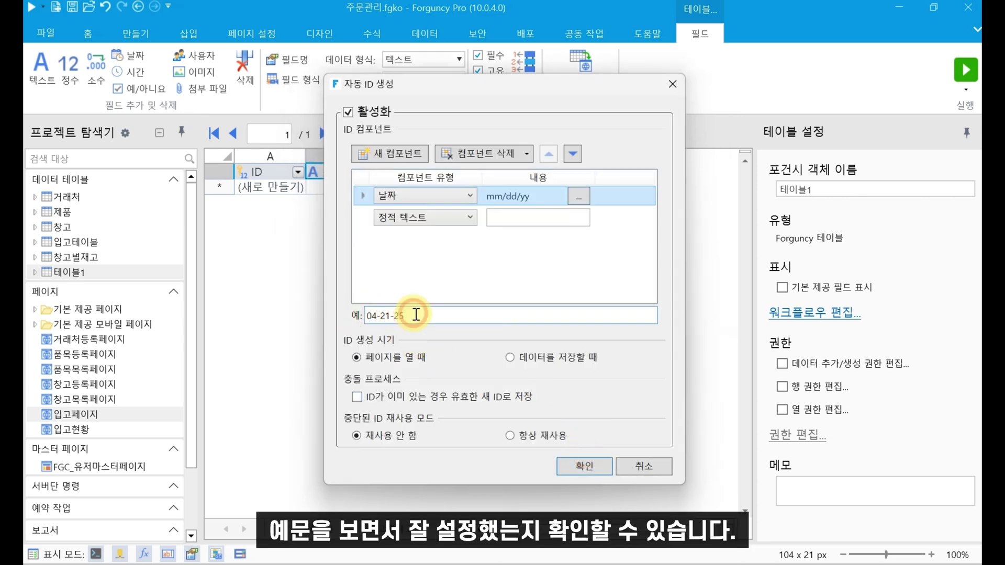
# - Set the 정적 텍스트 component after the date to a "-" separator
pyautogui.moveTo(414, 315); pyautogui.dragTo(364, 308)
pyautogui.click(518, 216)
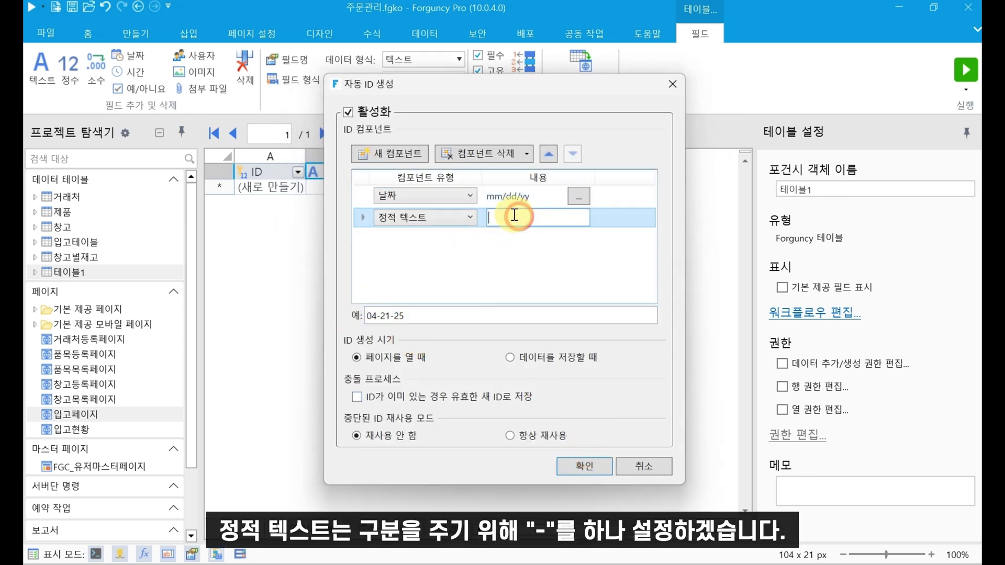
pyautogui.write('-')
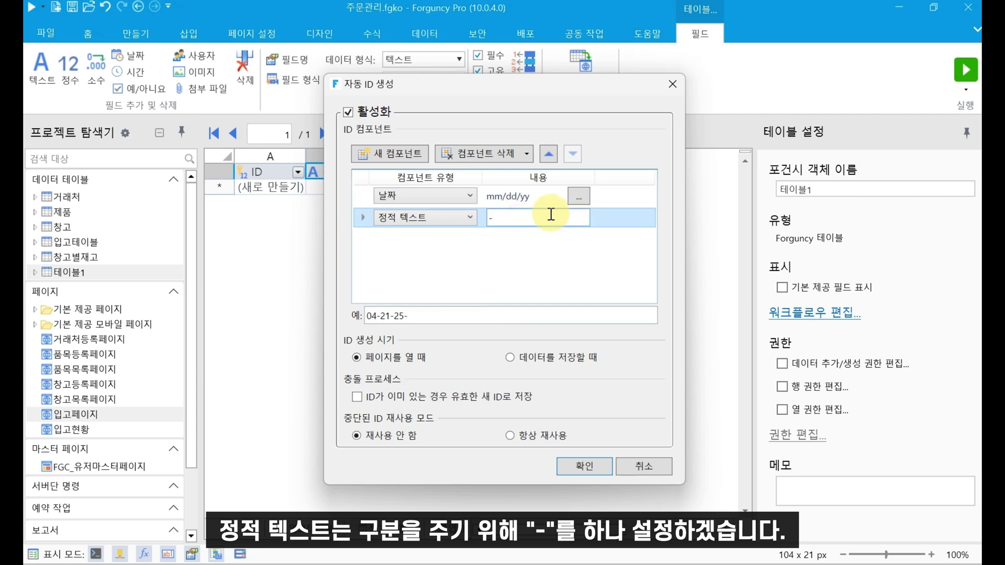
# - Add a 숫자 길이 component after the separator and apply ID generation at the time data is saved (데이터를 저장할 때)
pyautogui.click(496, 278)
pyautogui.click(372, 155)
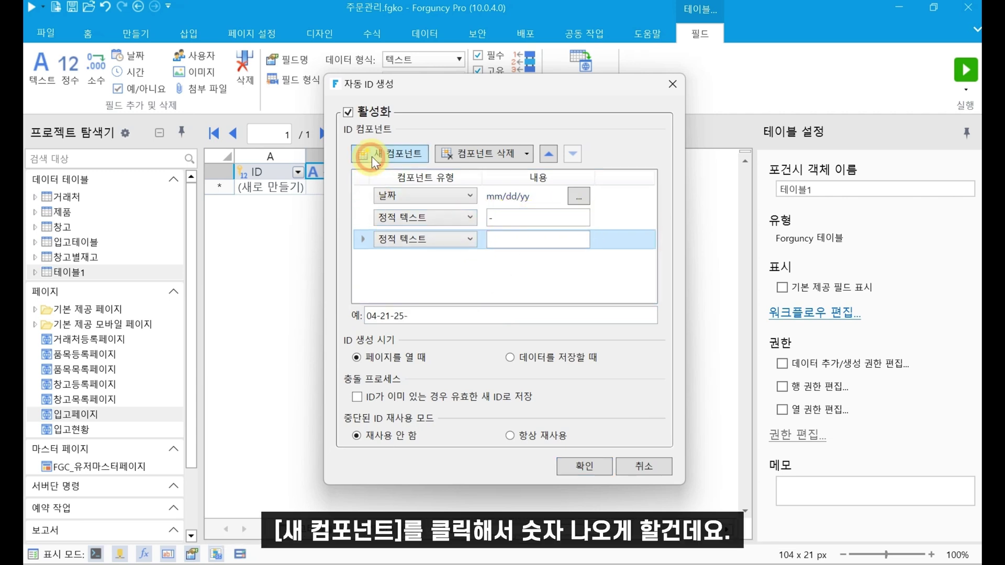
pyautogui.click(418, 240)
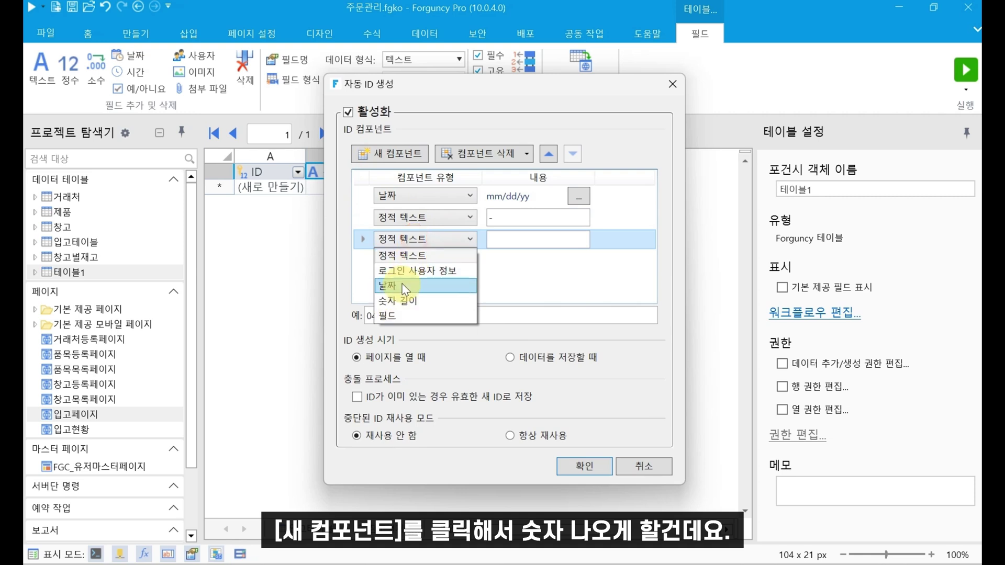
pyautogui.click(400, 300)
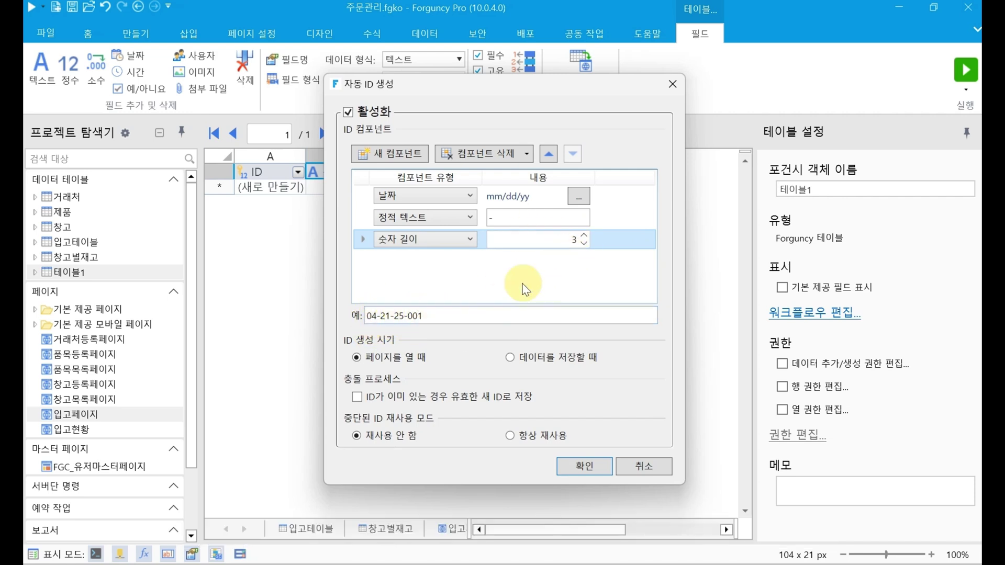
pyautogui.click(518, 357)
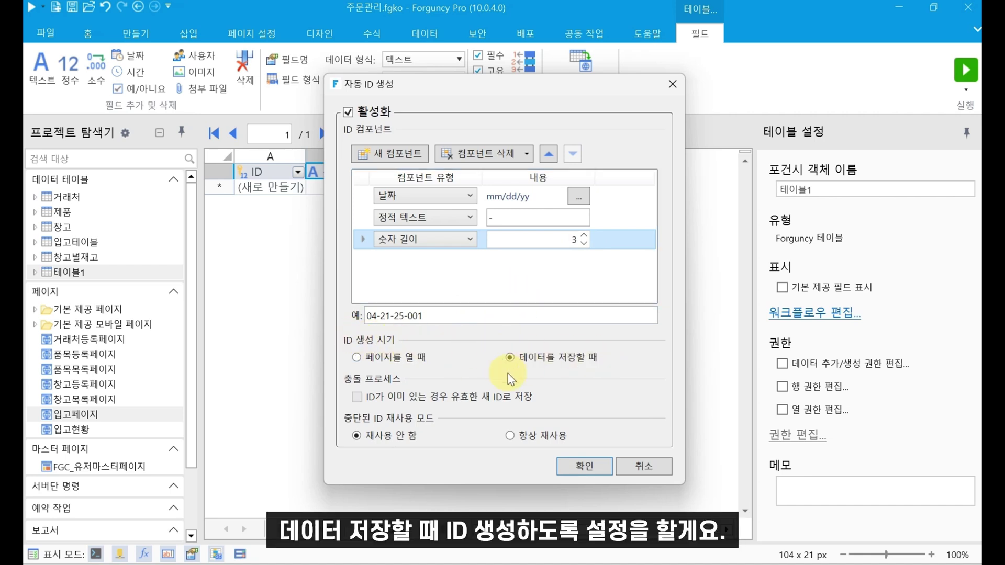
pyautogui.click(578, 463)
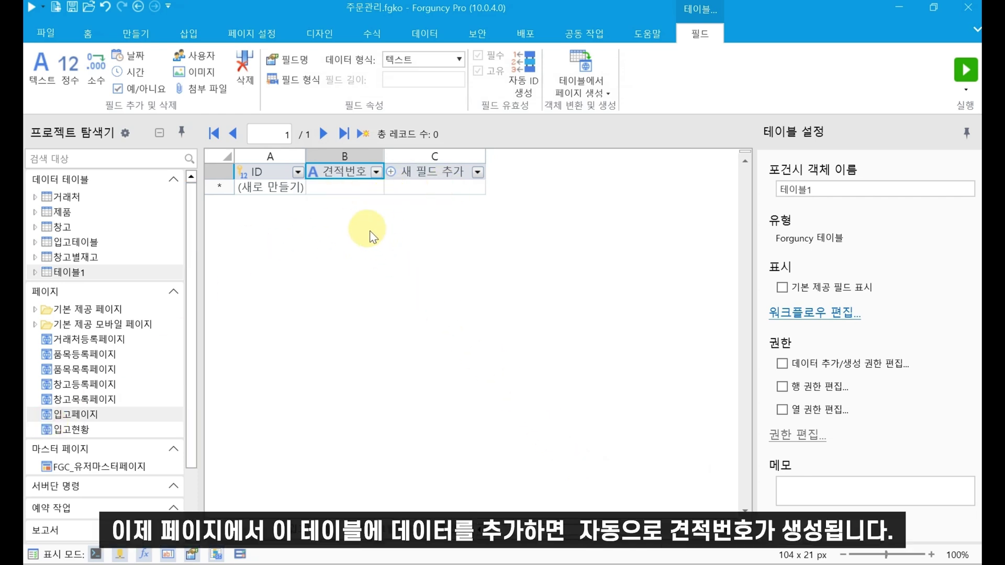
# - Rename the new table 테이블1 as 주문테이블
pyautogui.click(91, 273)
pyautogui.click(870, 186)
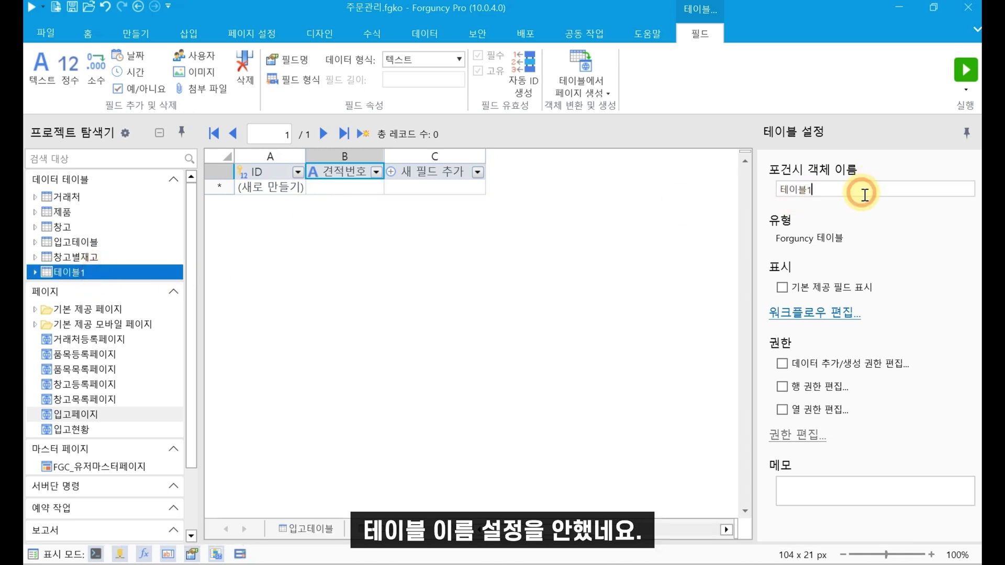
pyautogui.press('BackSpace')
pyautogui.press('BackSpace')
pyautogui.press('BackSpace')
pyautogui.press('BackSpace')
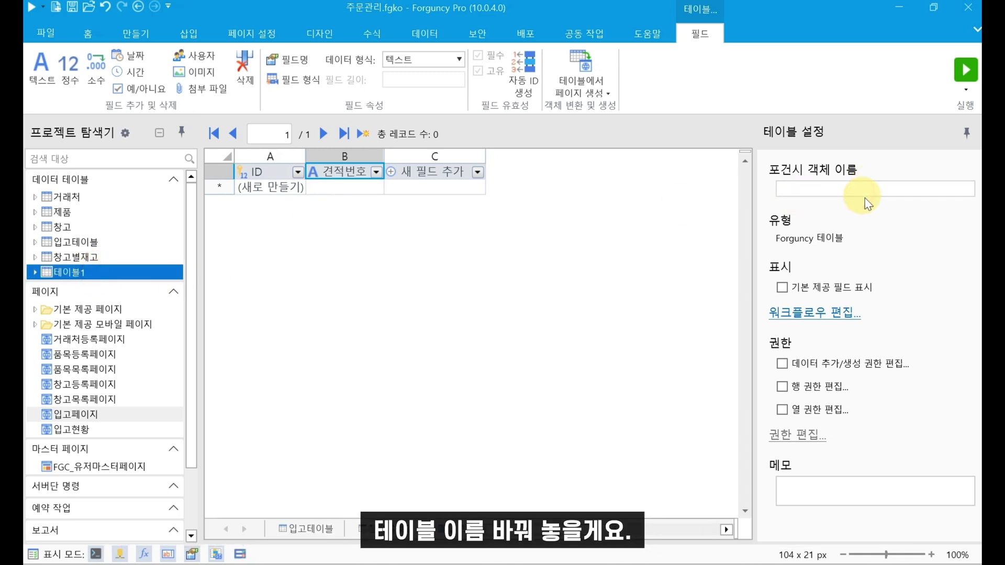
pyautogui.write('주문테이블')
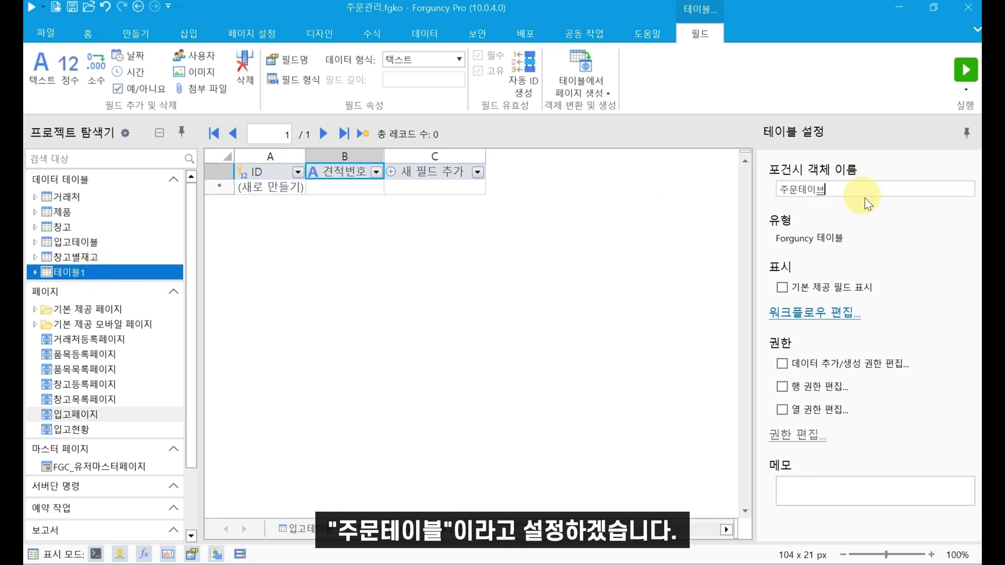
pyautogui.click(349, 309)
# - Add a new field named 거래처ID after 견적번호 in 주문테이블
pyautogui.click(436, 192)
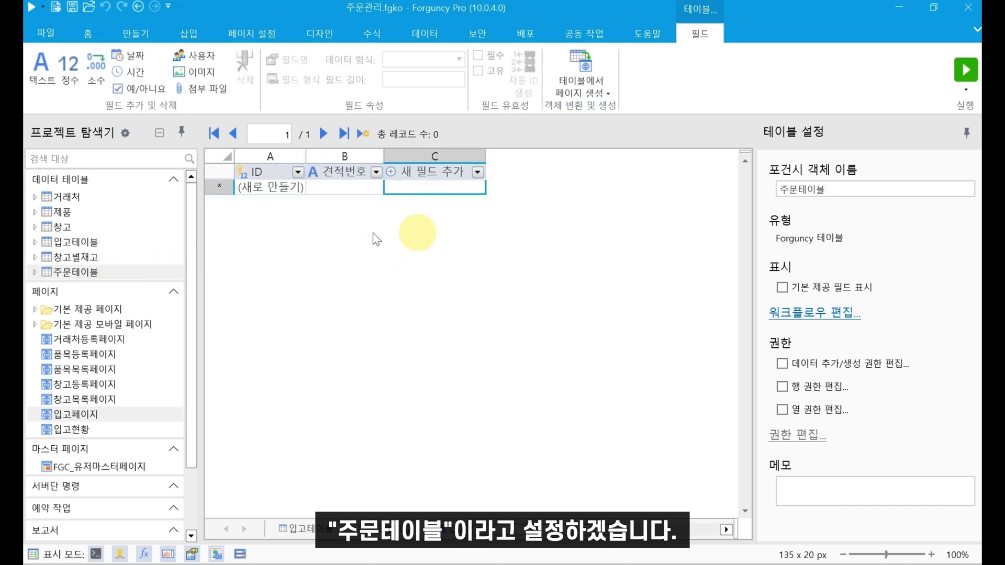
pyautogui.click(436, 176)
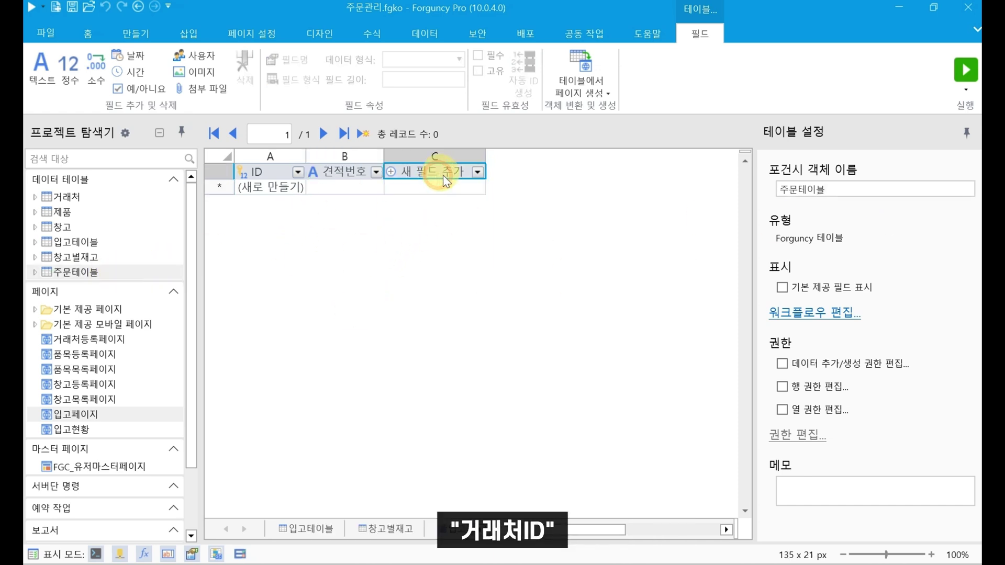
pyautogui.click(443, 174)
pyautogui.write('거래처')
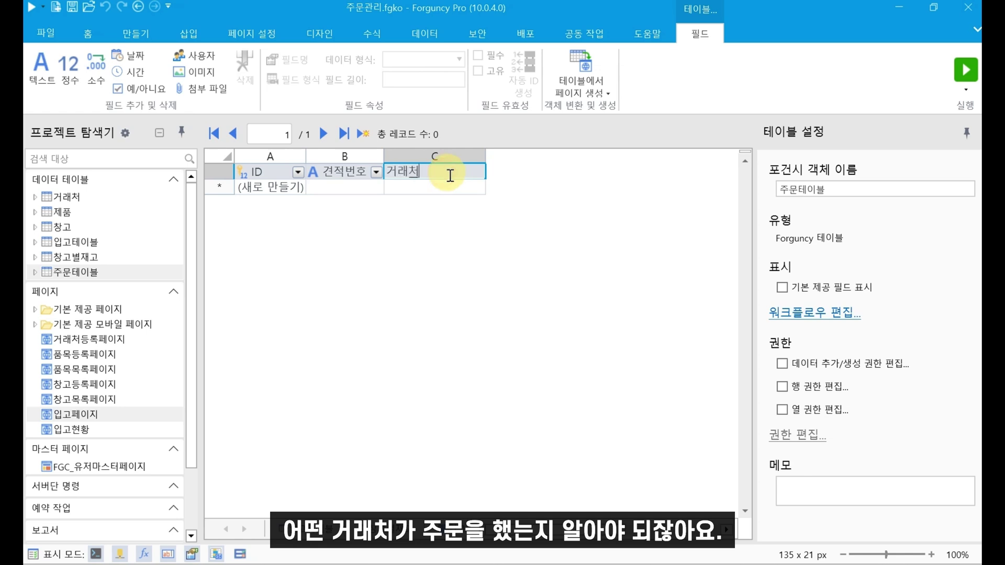
pyautogui.write('ID')
pyautogui.press('Return')
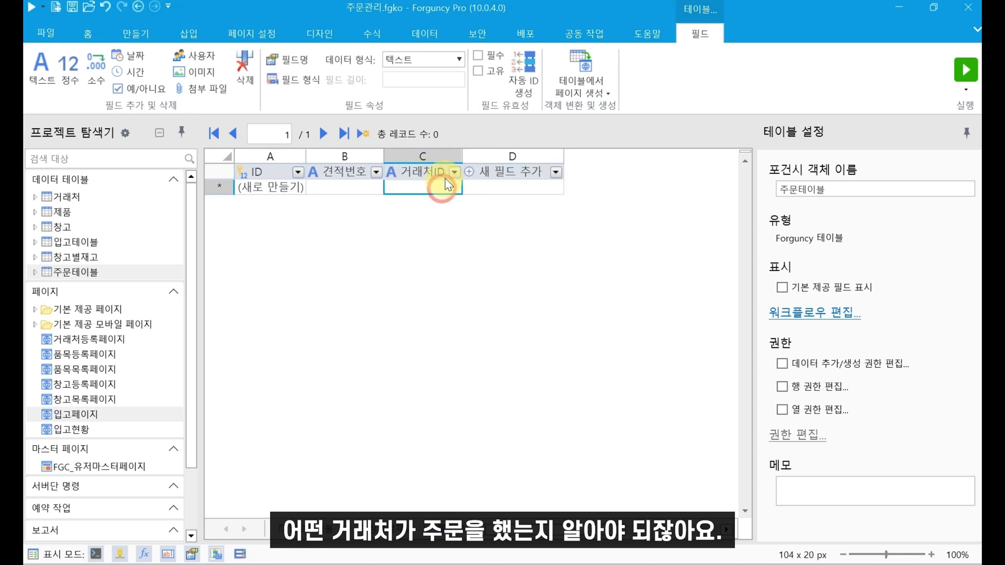
# - Change the 거래처ID field's data type to 정수, matching the ID field of the 거래처 table
pyautogui.click(445, 173)
pyautogui.click(33, 197)
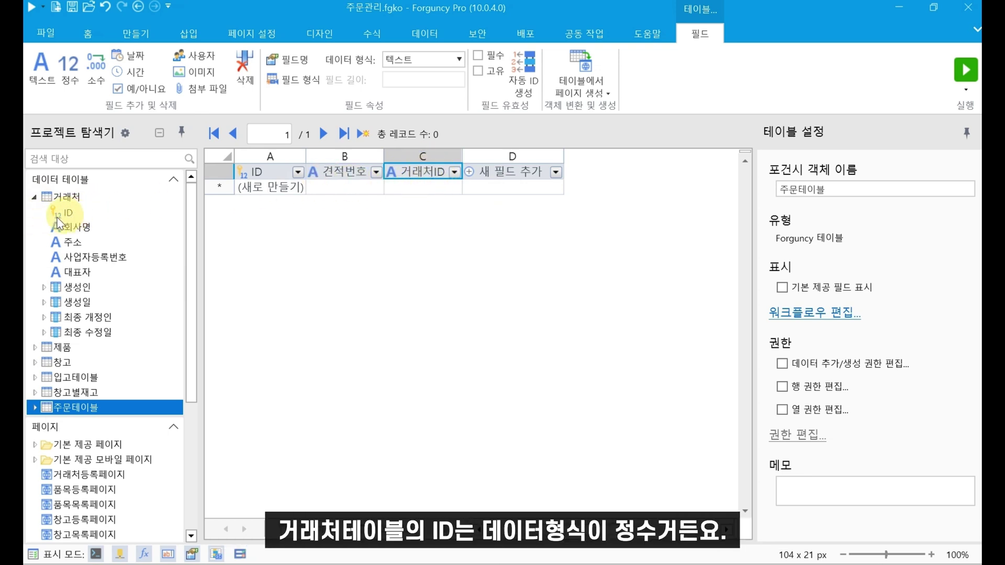
pyautogui.click(428, 68)
pyautogui.click(406, 96)
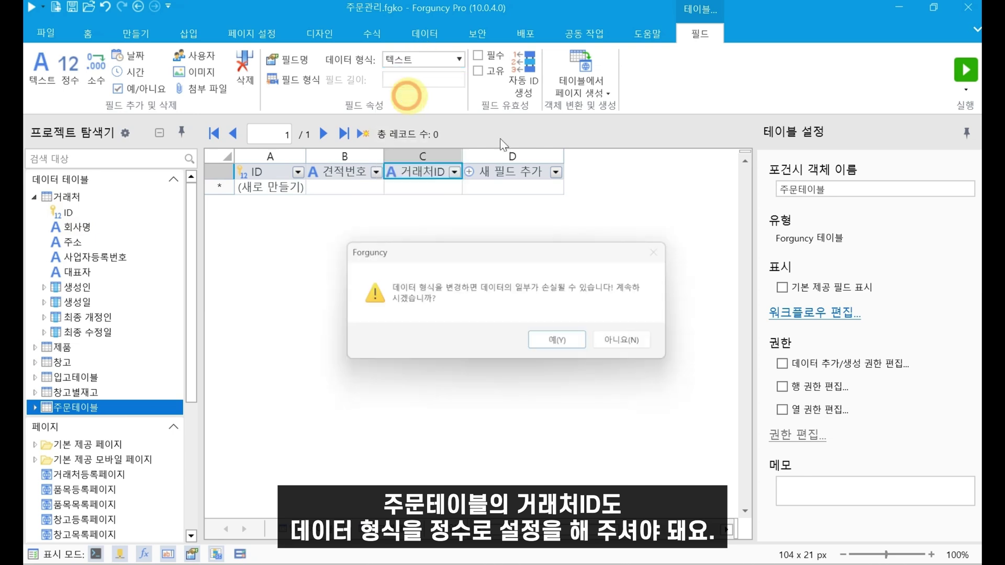
pyautogui.click(570, 344)
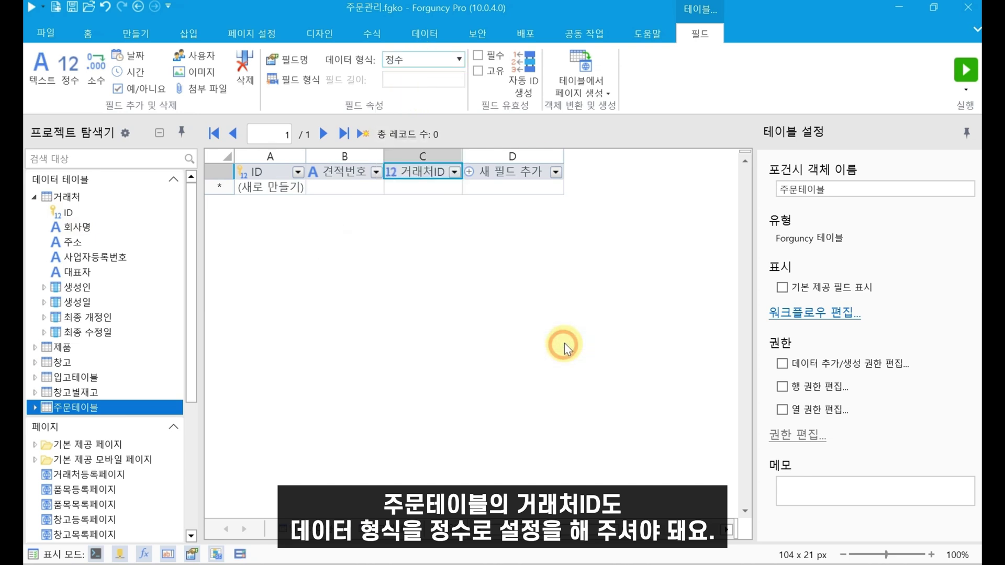
# - Add a text field named 제품명 after 거래처ID in 주문테이블
pyautogui.click(513, 181)
pyautogui.write('wp')
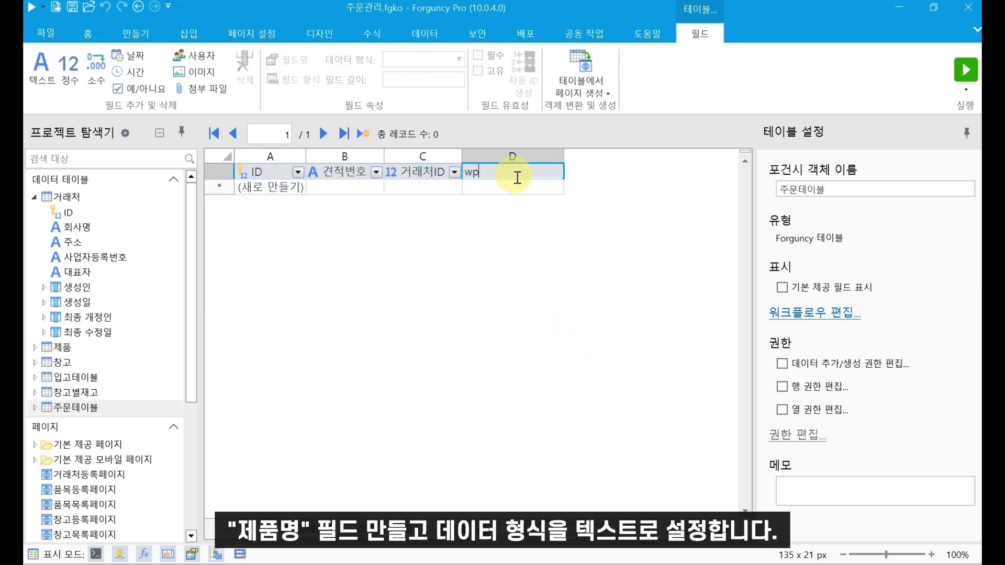
pyautogui.press('BackSpace')
pyautogui.press('BackSpace')
pyautogui.write('제품ㅁ')
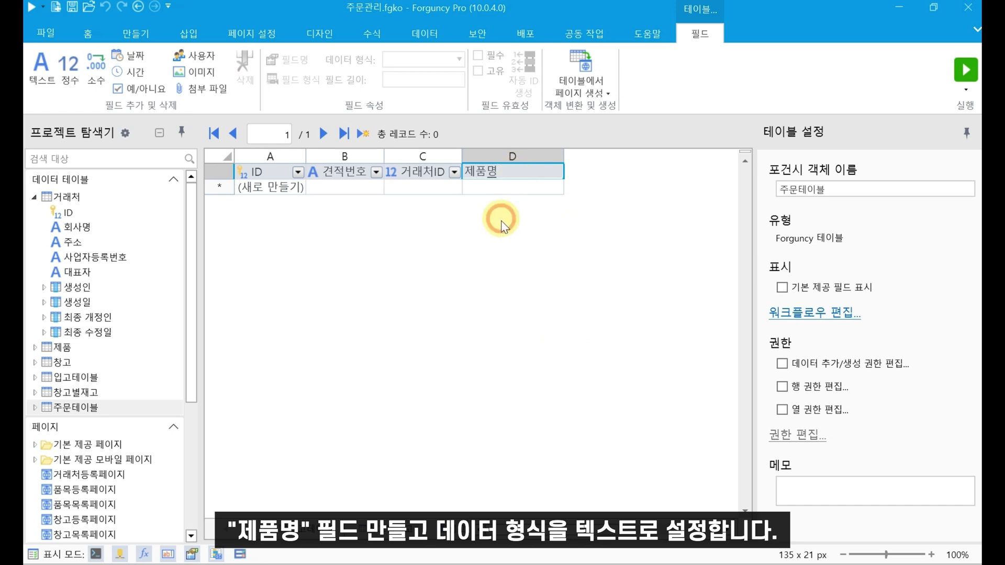
pyautogui.click(501, 218)
pyautogui.click(500, 174)
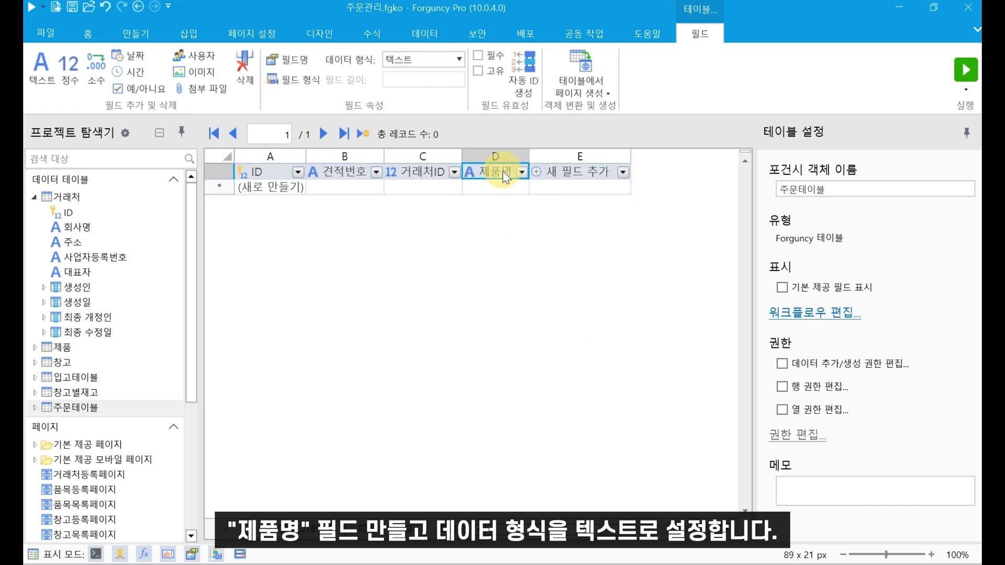
# - Add a 총공급가 field after 제품명 and set its data type to 정수
pyautogui.click(568, 172)
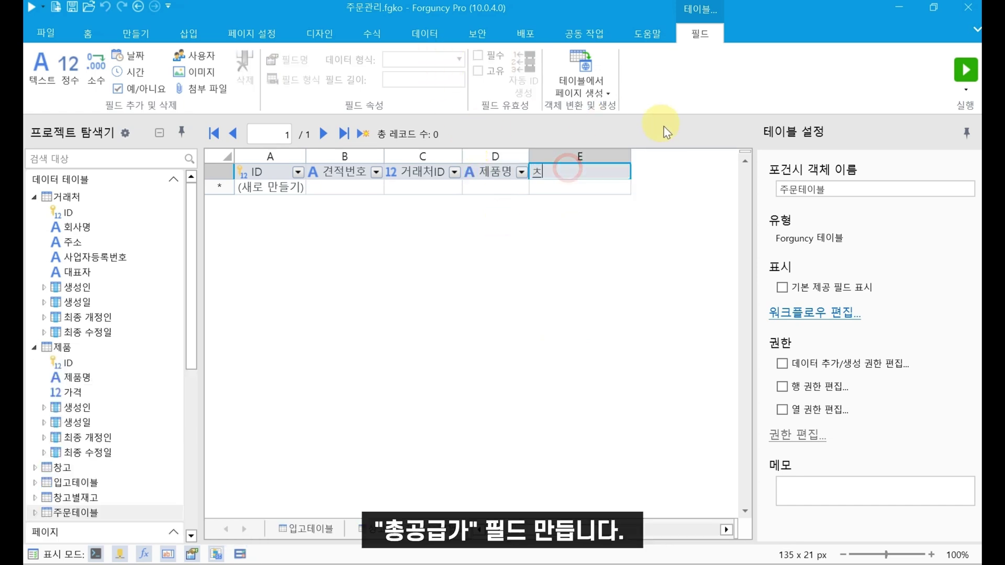
pyautogui.write('총급그')
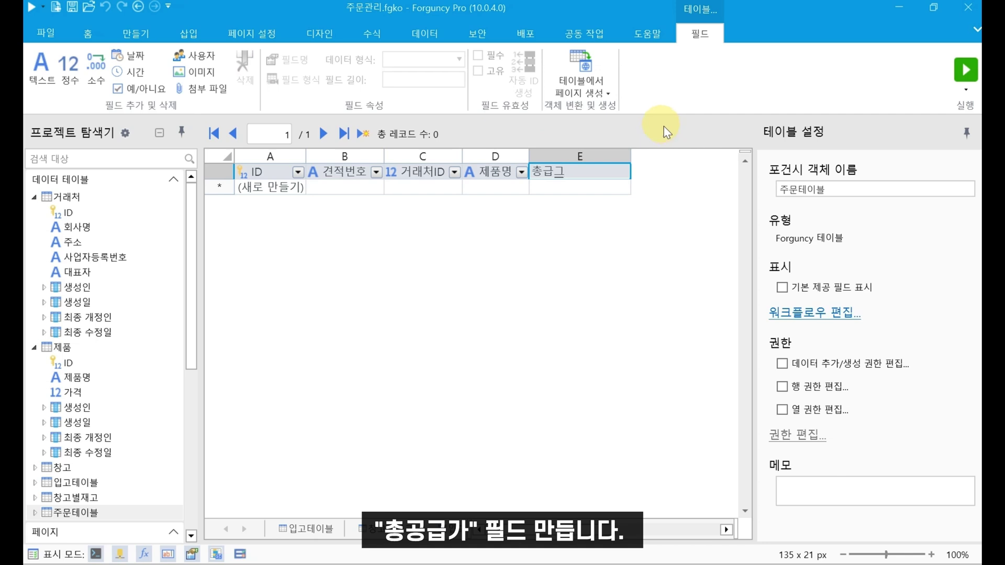
pyautogui.press('BackSpace')
pyautogui.press('BackSpace')
pyautogui.write('공급ㄱㅏ')
pyautogui.click(637, 196)
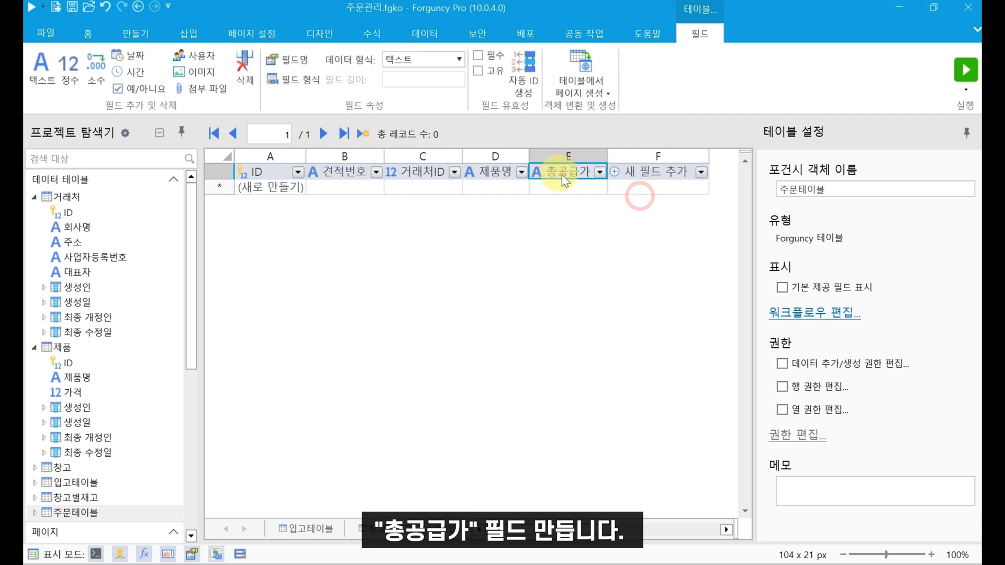
pyautogui.click(453, 58)
pyautogui.click(412, 93)
pyautogui.click(554, 344)
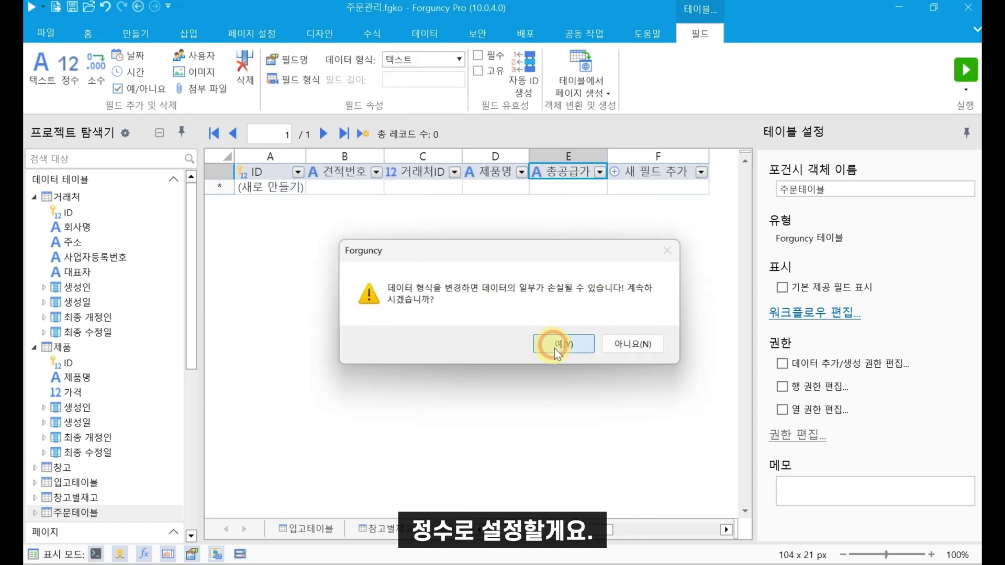
# - Add a 주문수량 field after 총공급가 and set its data type to 정수
pyautogui.click(669, 174)
pyautogui.write('주')
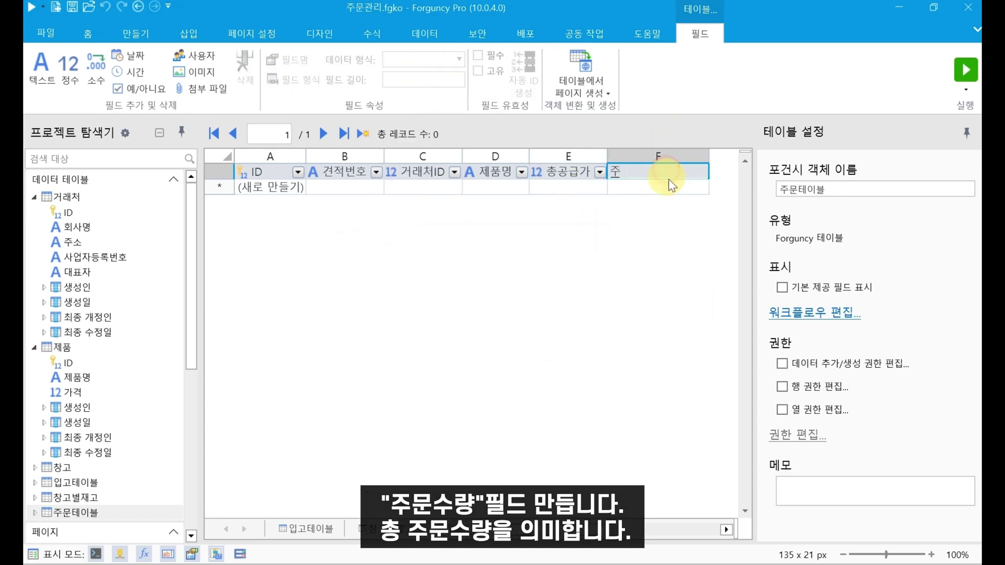
pyautogui.write('문수량')
pyautogui.click(655, 173)
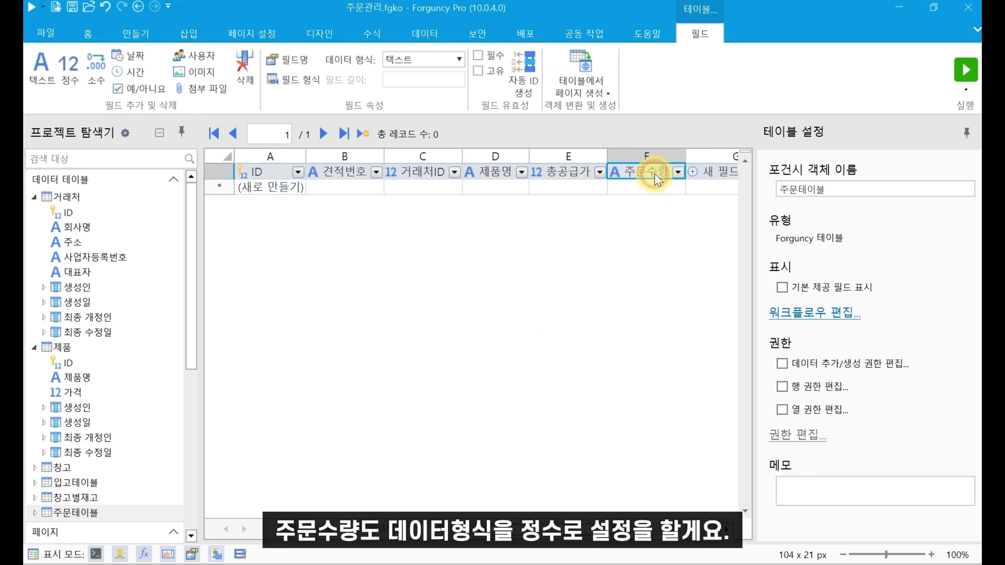
pyautogui.click(447, 60)
pyautogui.click(410, 98)
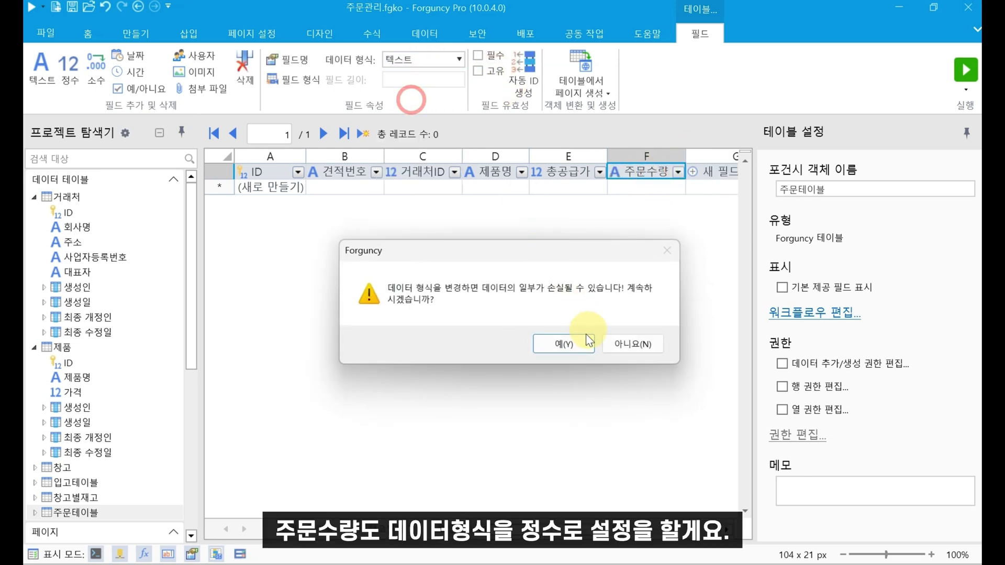
pyautogui.click(580, 341)
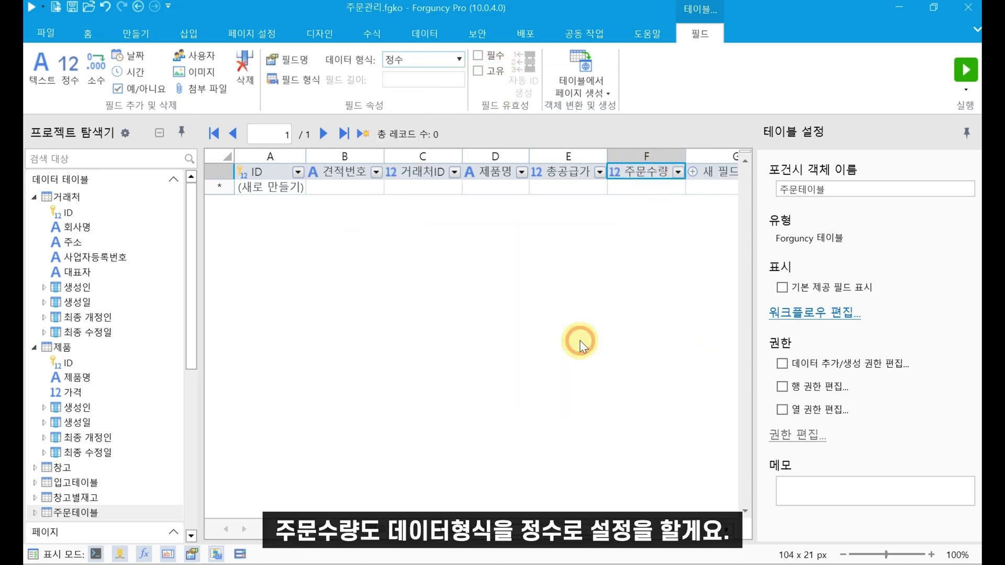
# - Add a 주문일 field after 주문수량 and set its data type to 날짜
pyautogui.click(721, 178)
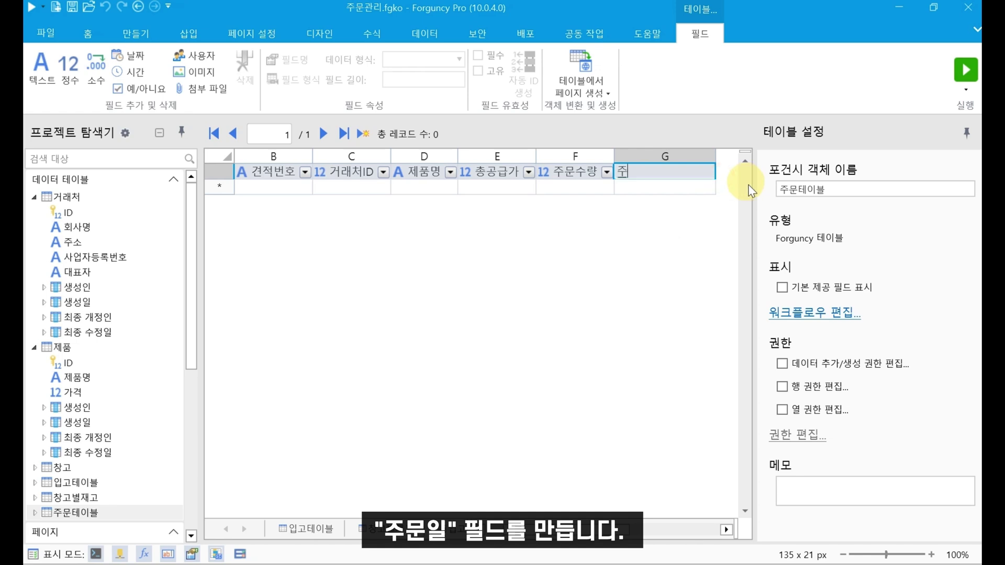
pyautogui.write('주문이')
pyautogui.click(662, 180)
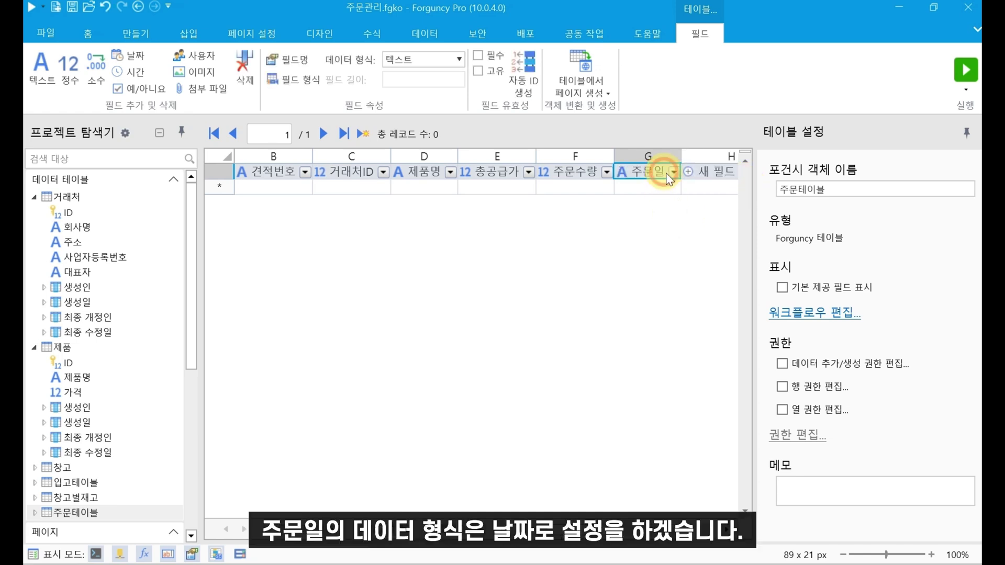
pyautogui.click(426, 60)
pyautogui.click(400, 133)
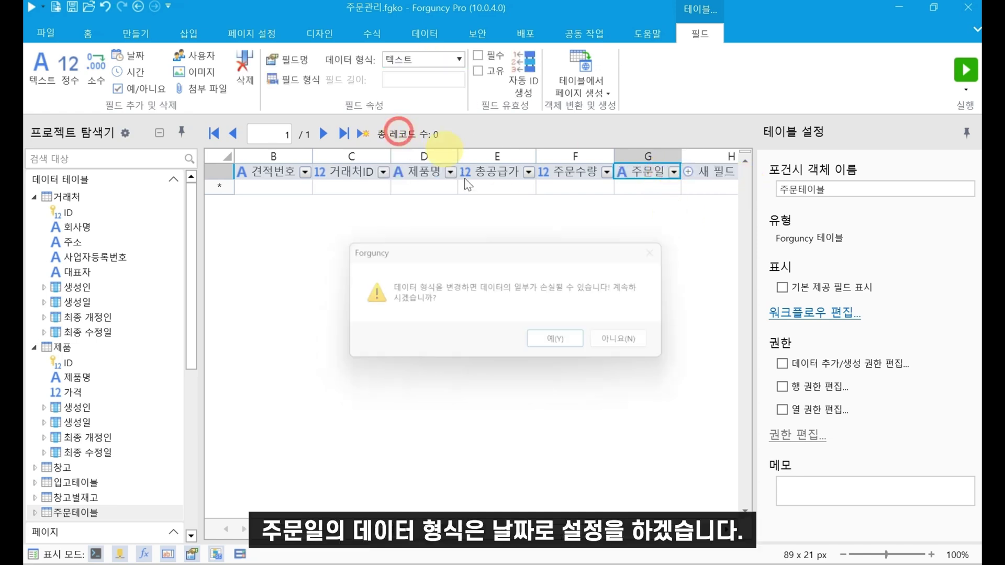
pyautogui.click(578, 343)
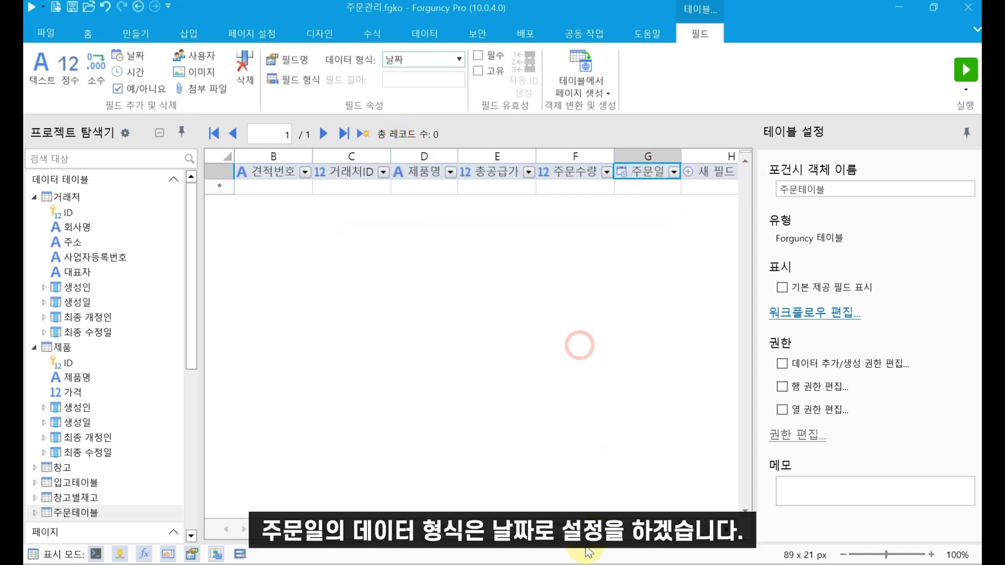
# - Add a 담당자 field after 주문일 and set its data type to 사용자
pyautogui.click(554, 173)
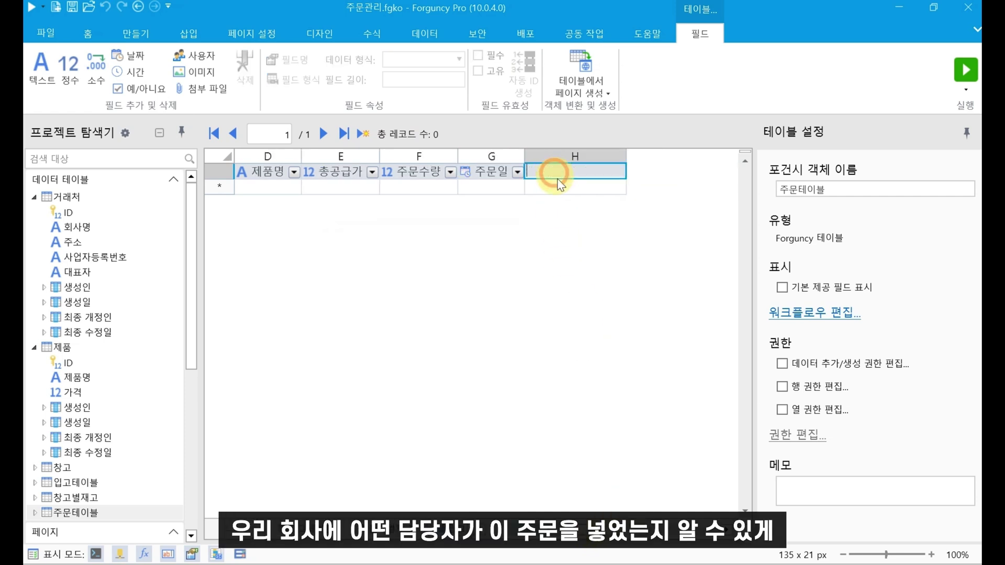
pyautogui.write('대')
pyautogui.press('Return')
pyautogui.click(549, 168)
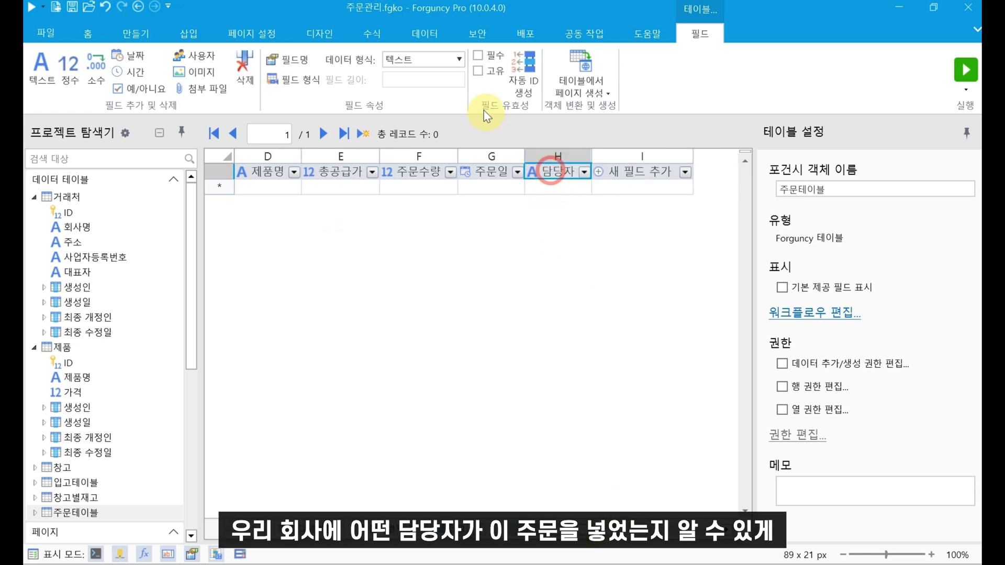
pyautogui.click(441, 60)
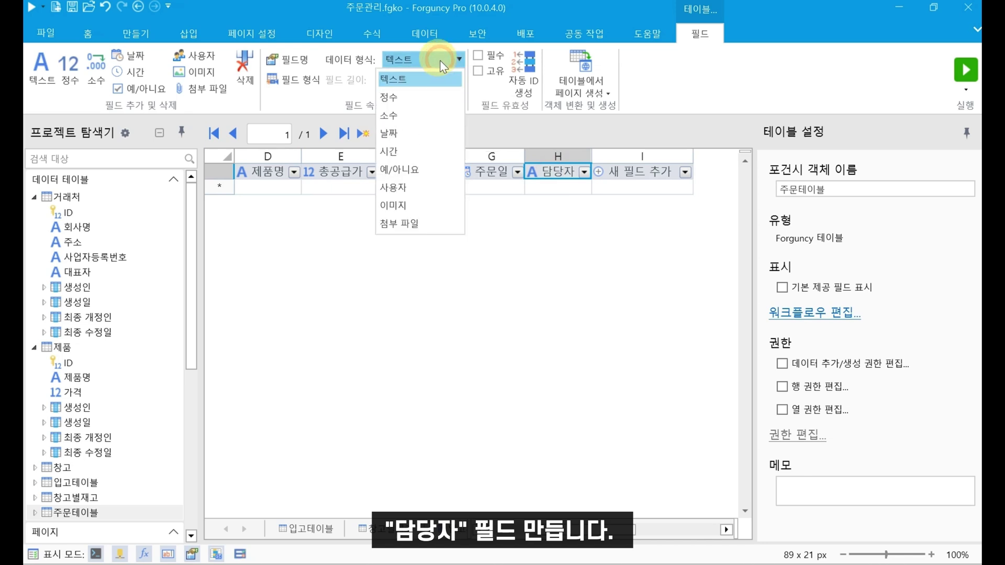
pyautogui.click(422, 186)
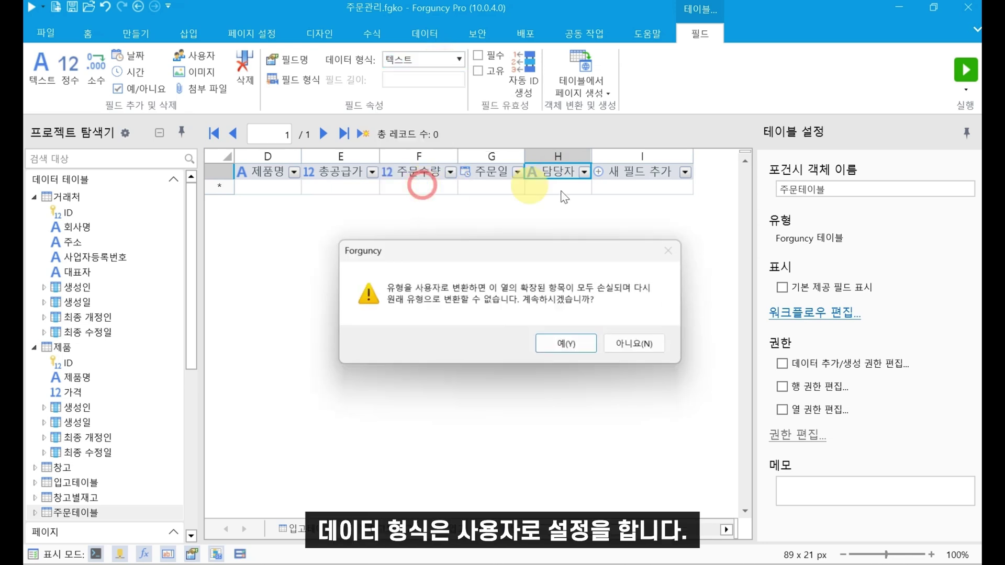
pyautogui.click(570, 350)
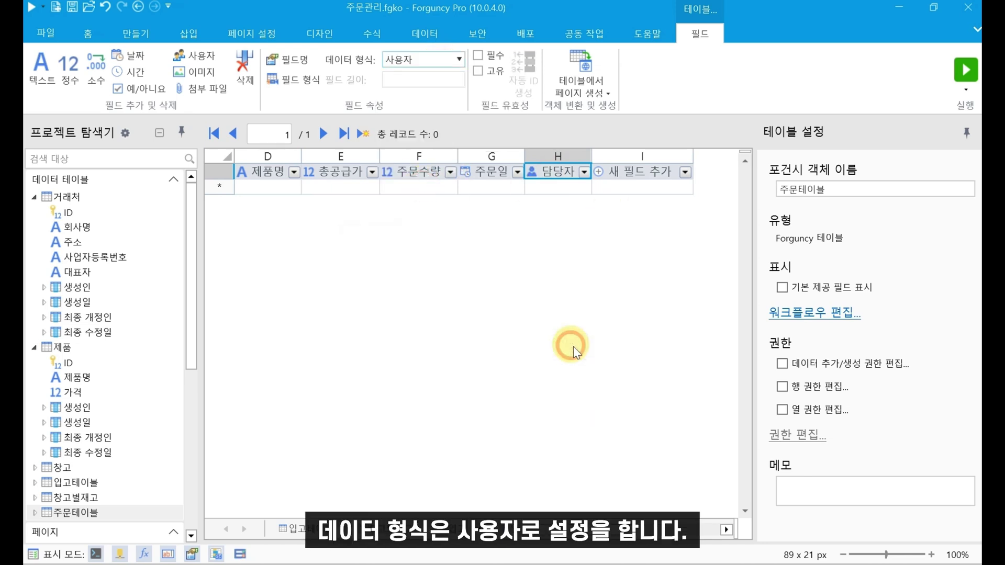
# - Create another new data table in the project for the order details
pyautogui.moveTo(584, 527); pyautogui.dragTo(456, 528)
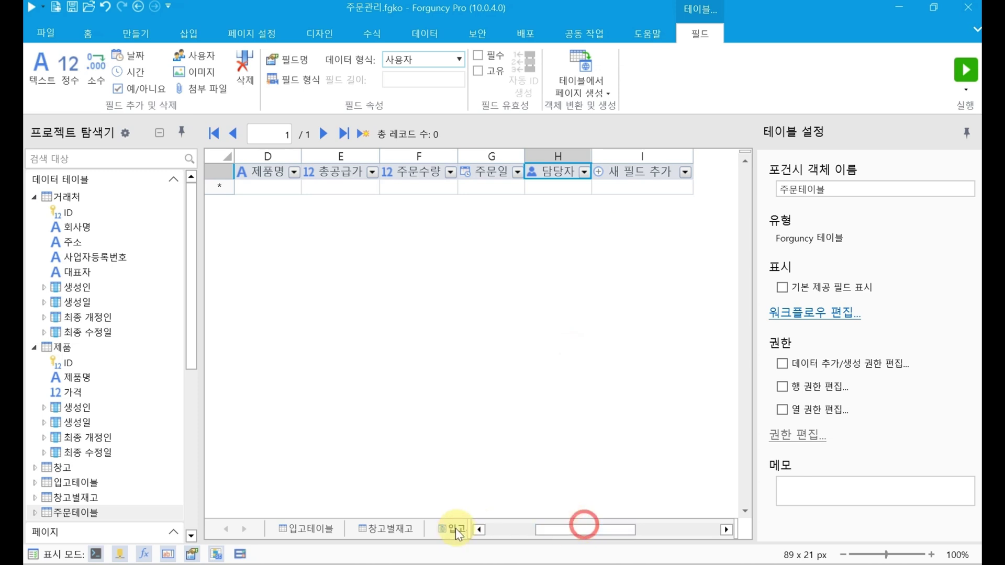
pyautogui.moveTo(586, 526); pyautogui.dragTo(436, 519)
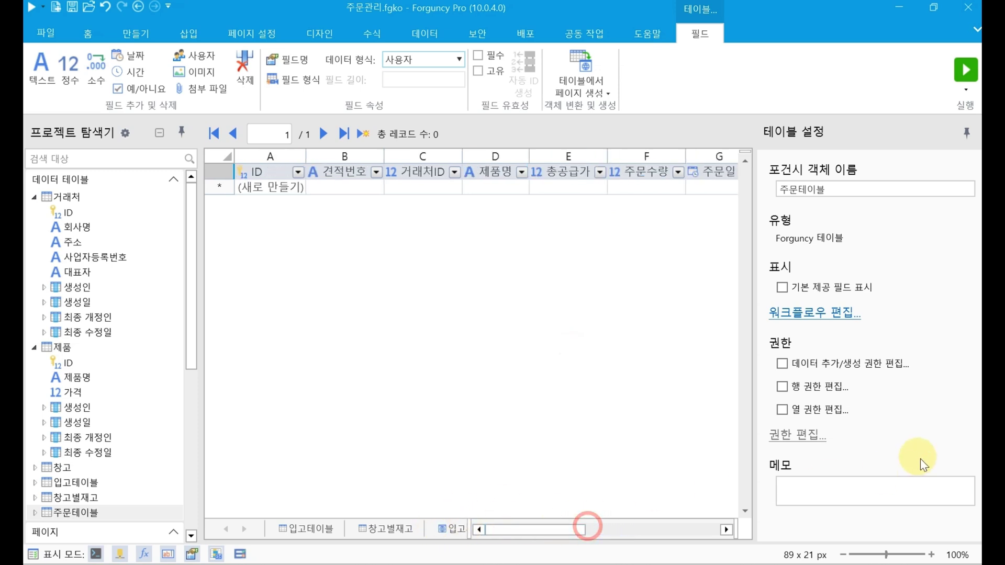
pyautogui.rightClick(115, 178)
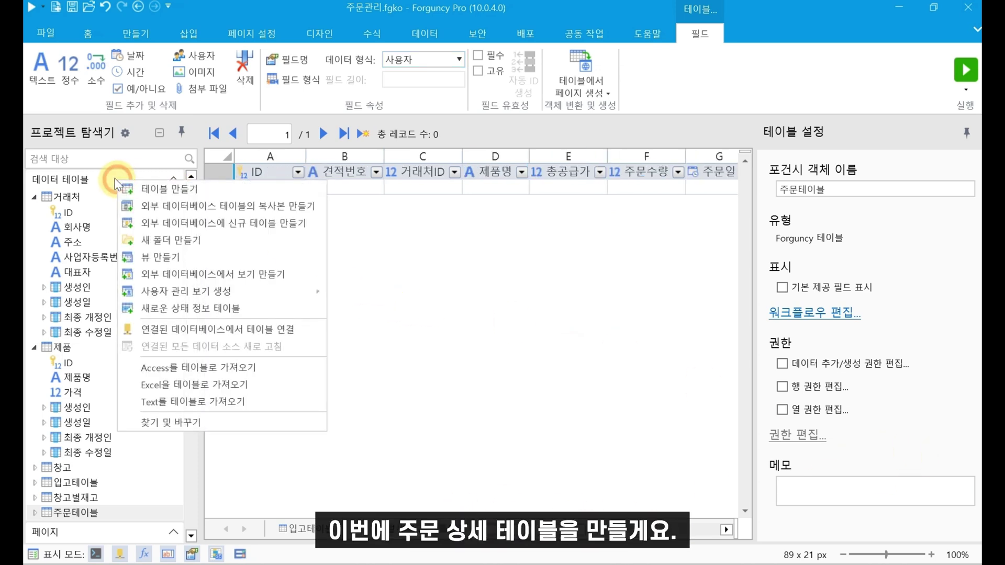
pyautogui.click(165, 187)
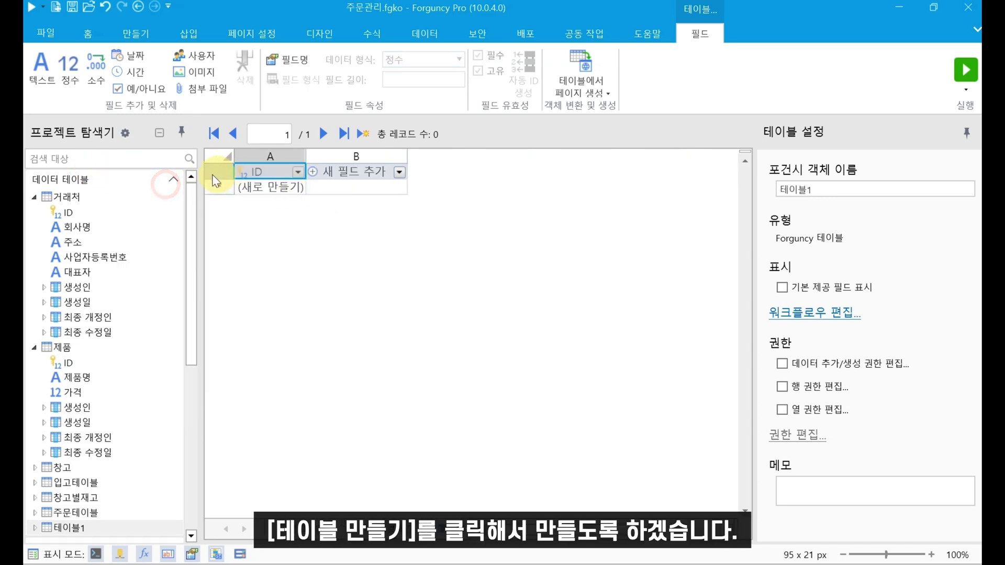
pyautogui.rightClick(136, 183)
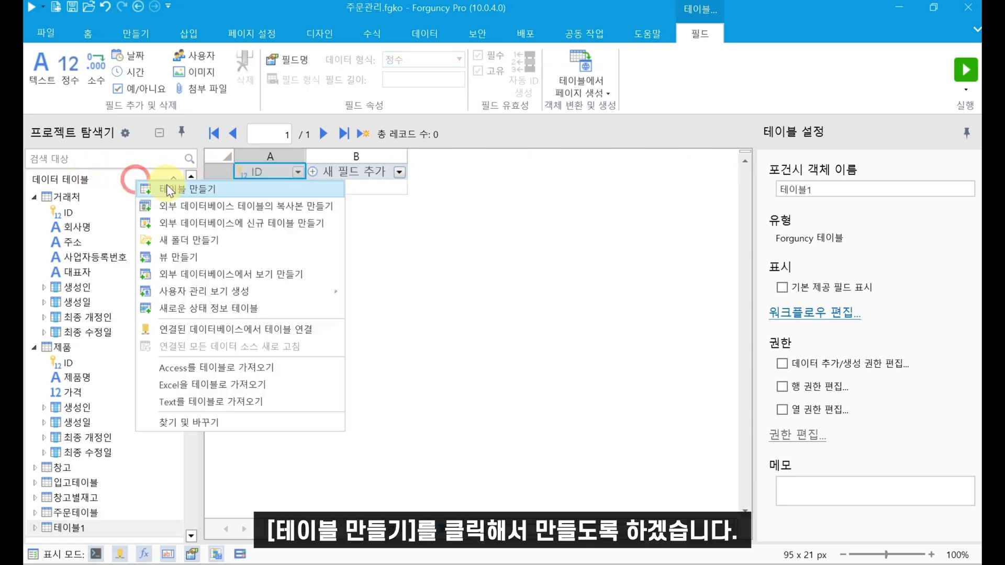
# - Add a field named 창고ID after the ID field in the new order details table
pyautogui.click(384, 173)
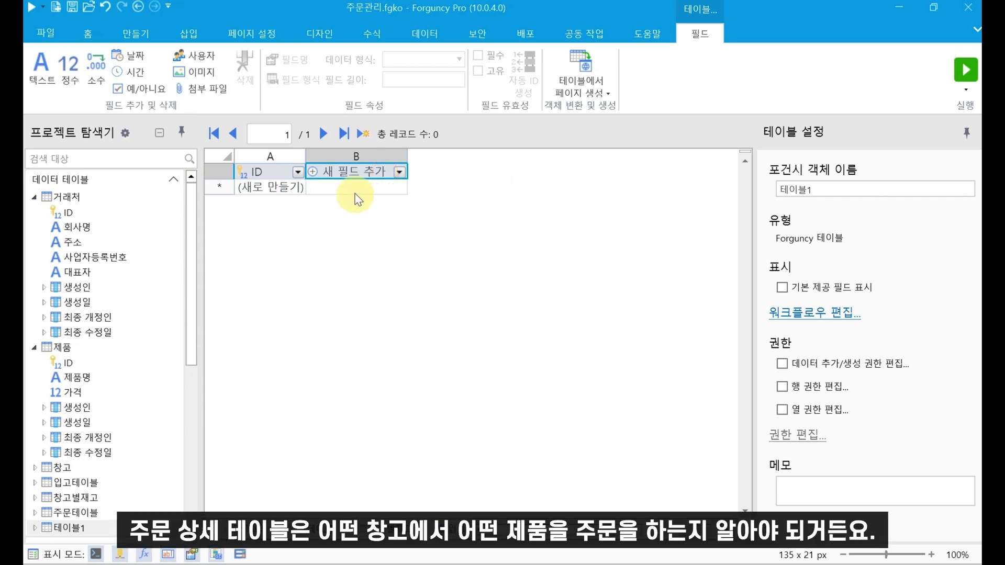
pyautogui.click(335, 173)
pyautogui.write('채')
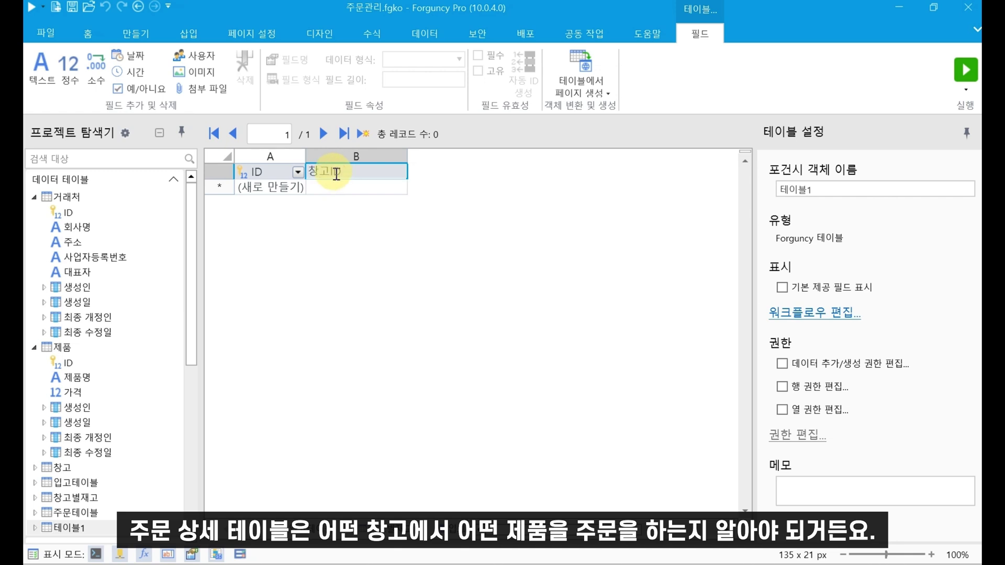
pyautogui.click(352, 222)
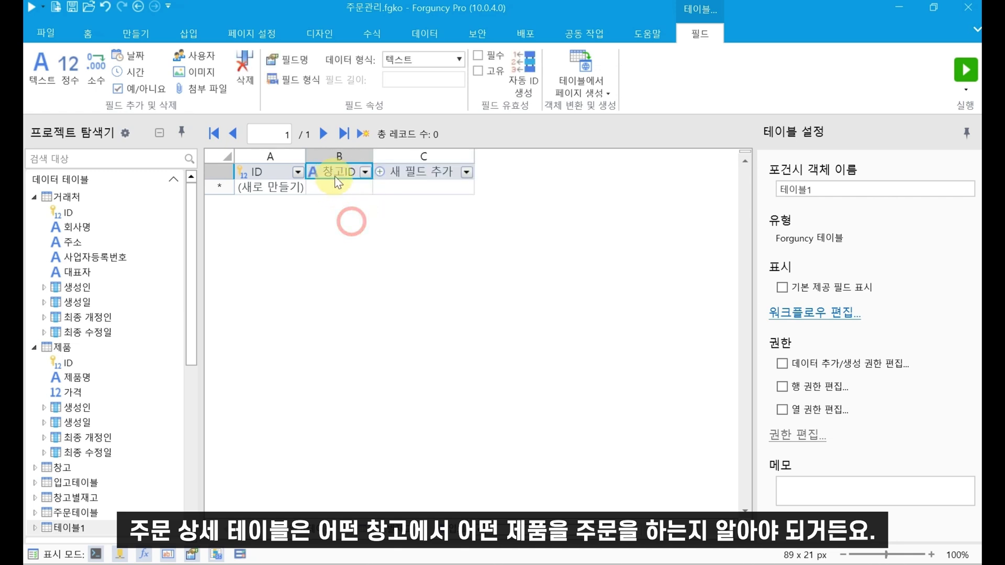
# - Expand the 창고 table in the project tree and set the new table's 창고ID field data type to 정수
pyautogui.scroll(-1, 61, 370)
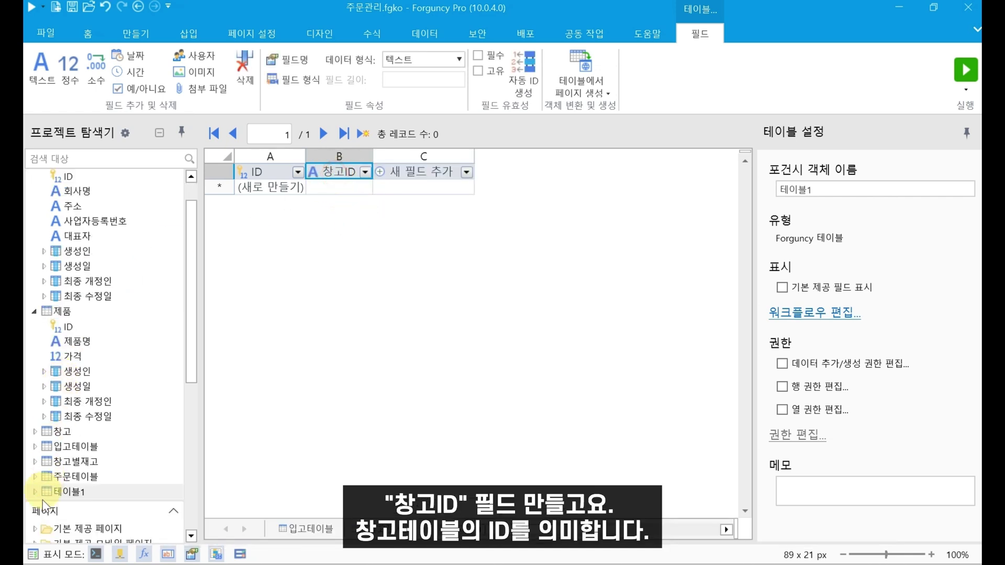
pyautogui.click(34, 432)
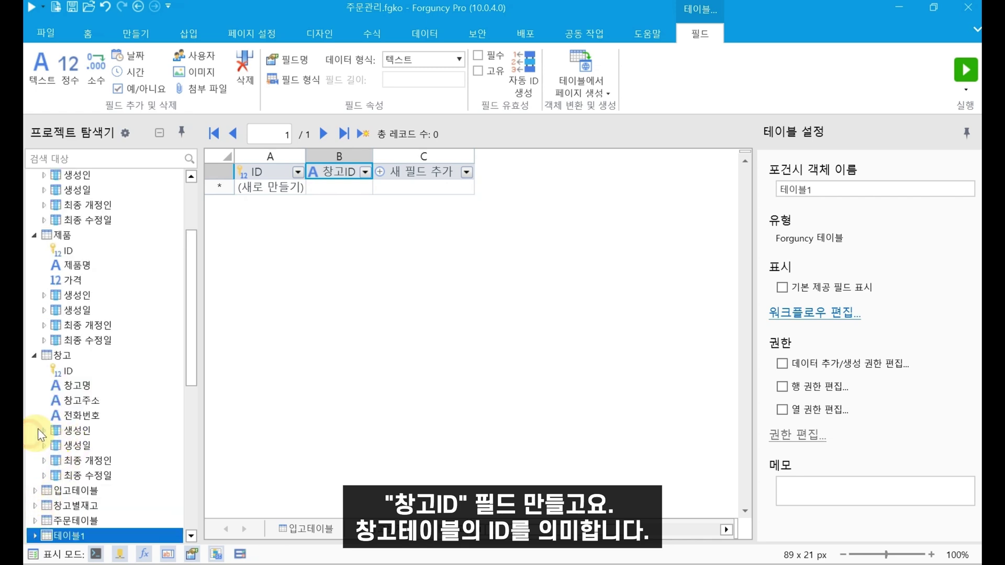
pyautogui.click(407, 61)
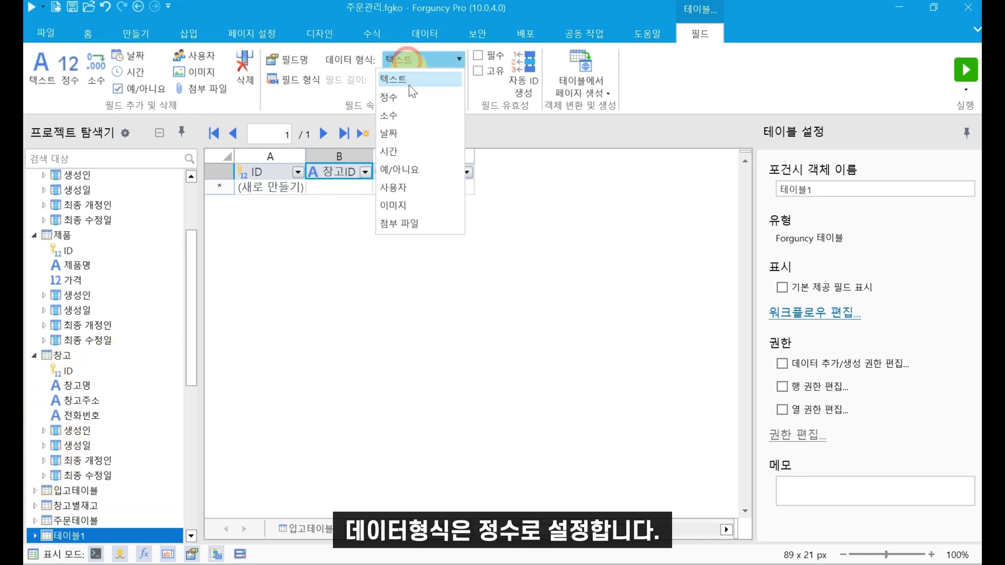
pyautogui.click(403, 97)
pyautogui.click(563, 337)
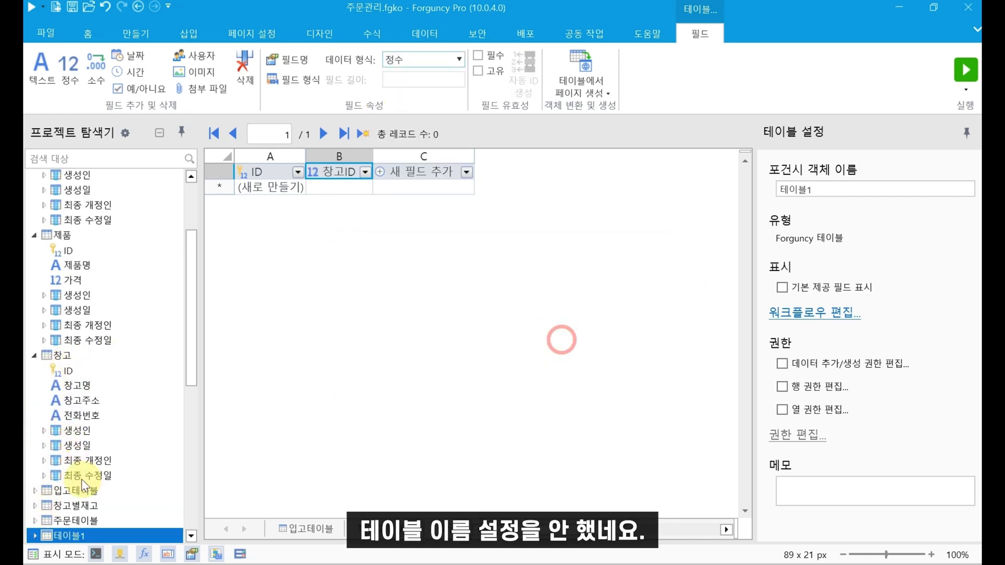
# - Rename the new data table 테이블1 as 주문상세테이블
pyautogui.rightClick(63, 533)
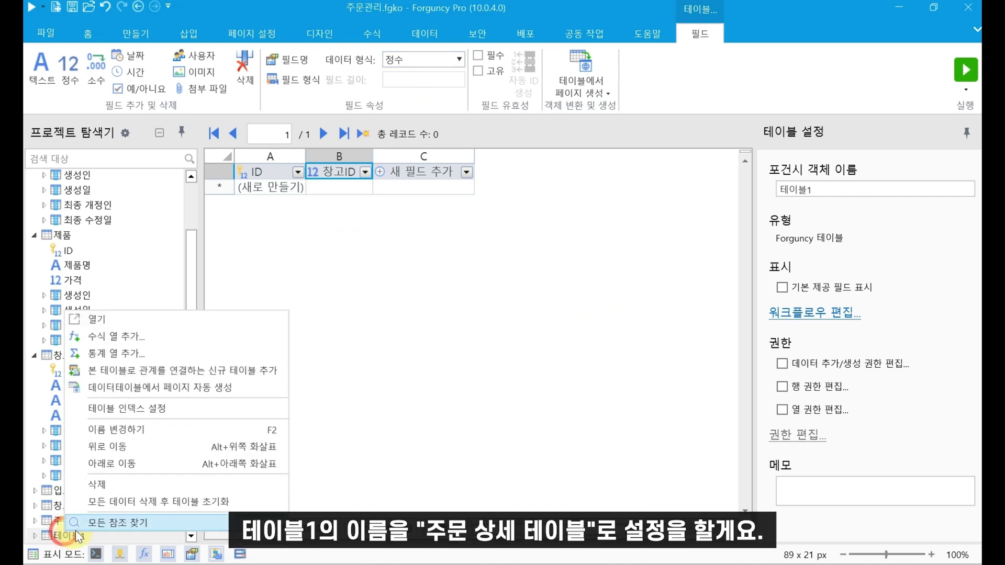
pyautogui.click(126, 428)
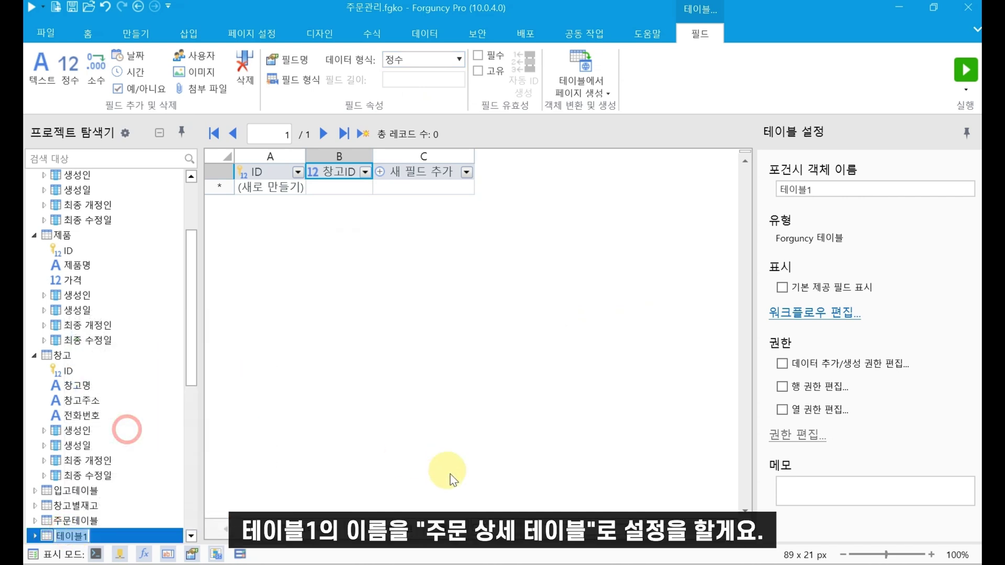
pyautogui.write('wna')
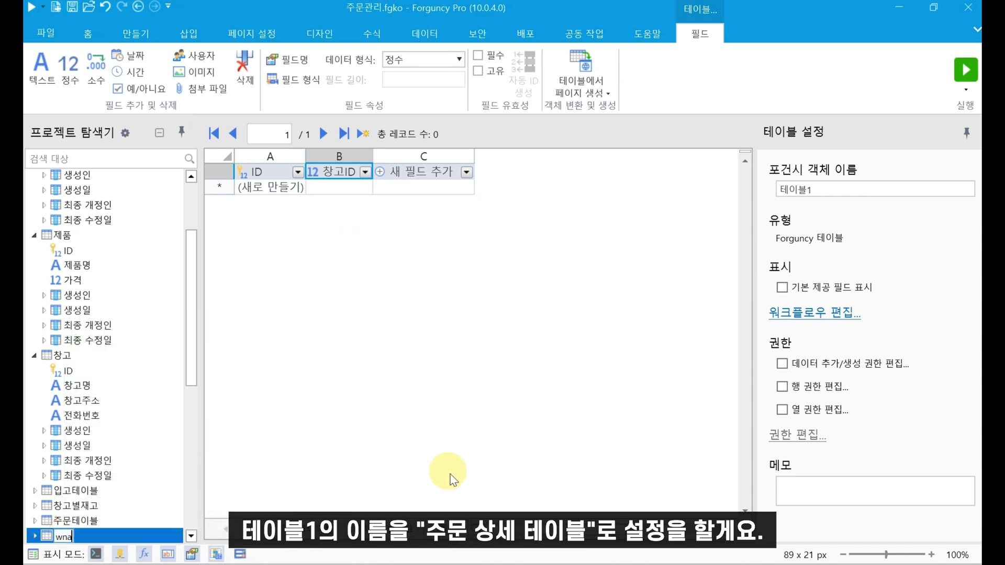
pyautogui.write('nstkdtpxp')
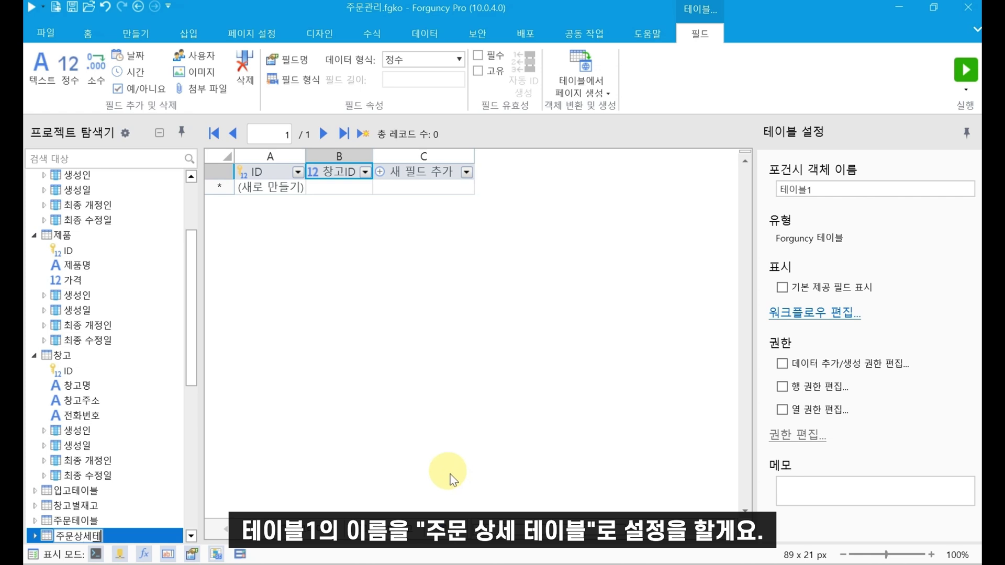
pyautogui.write('dlqmf')
pyautogui.press('Return')
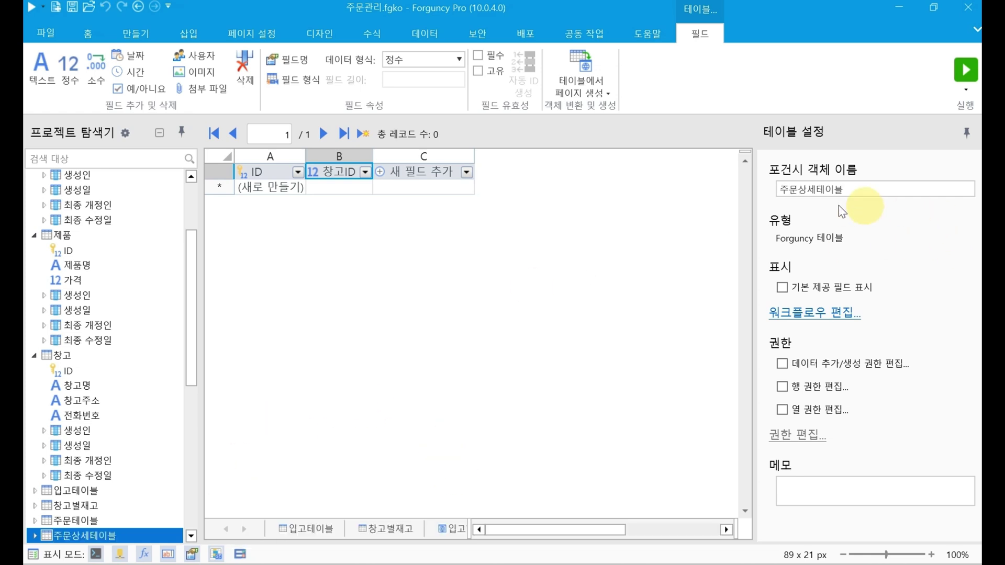
# - Add a 제품ID field after 창고ID in 주문상세테이블 and set its data type to 정수
pyautogui.click(416, 176)
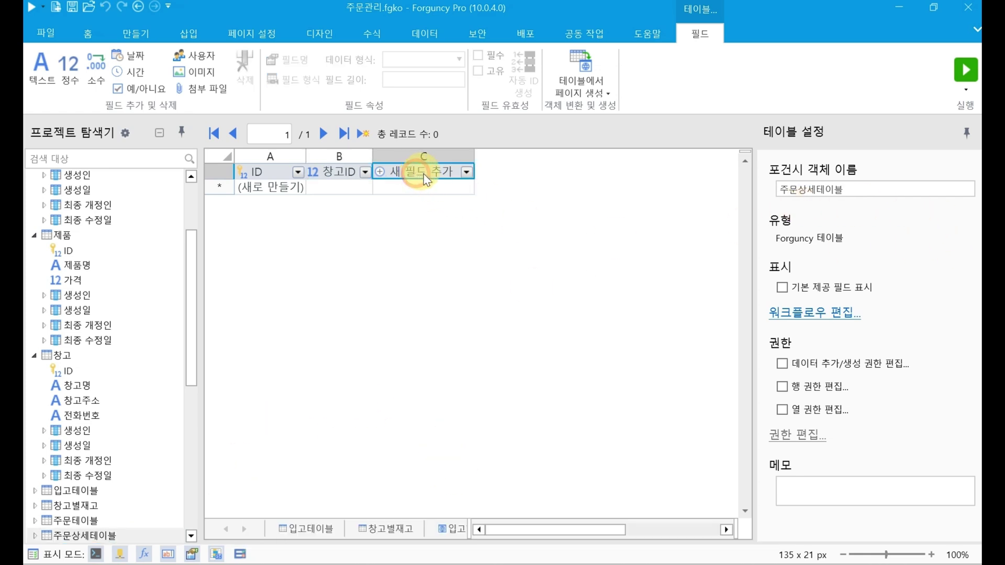
pyautogui.click(421, 172)
pyautogui.write('ㅈ')
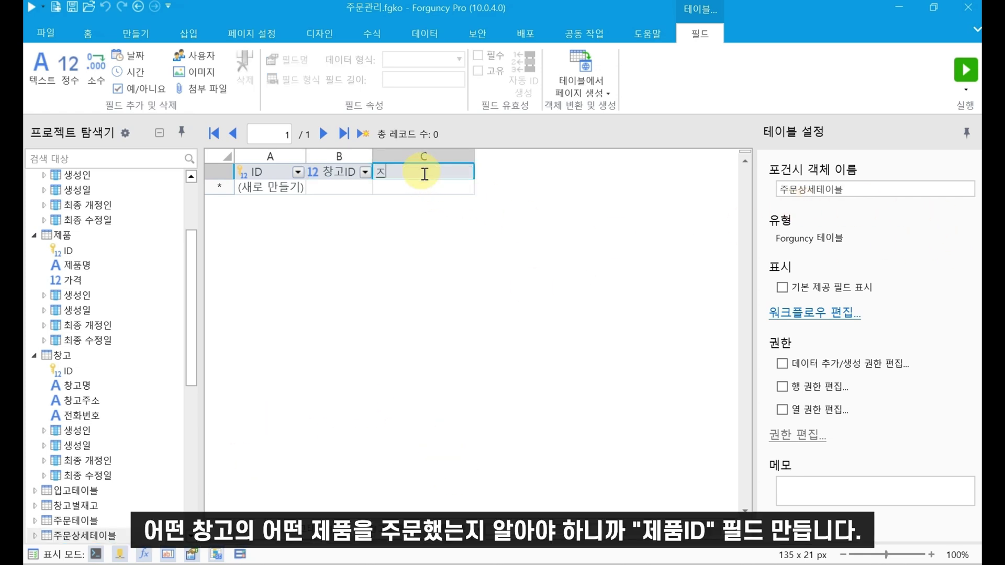
pyautogui.write('ㅔㅍㅜㅁID')
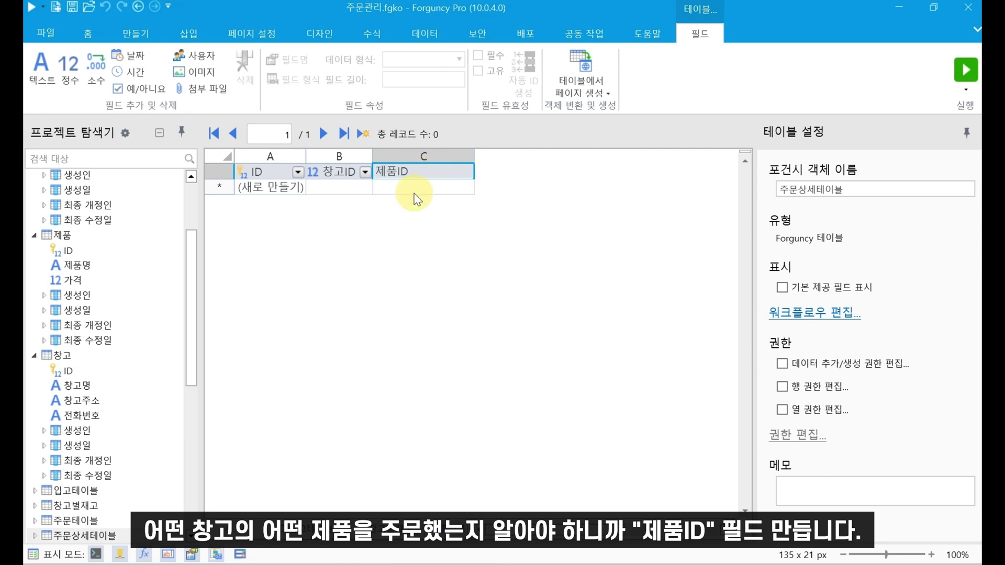
pyautogui.press('Return')
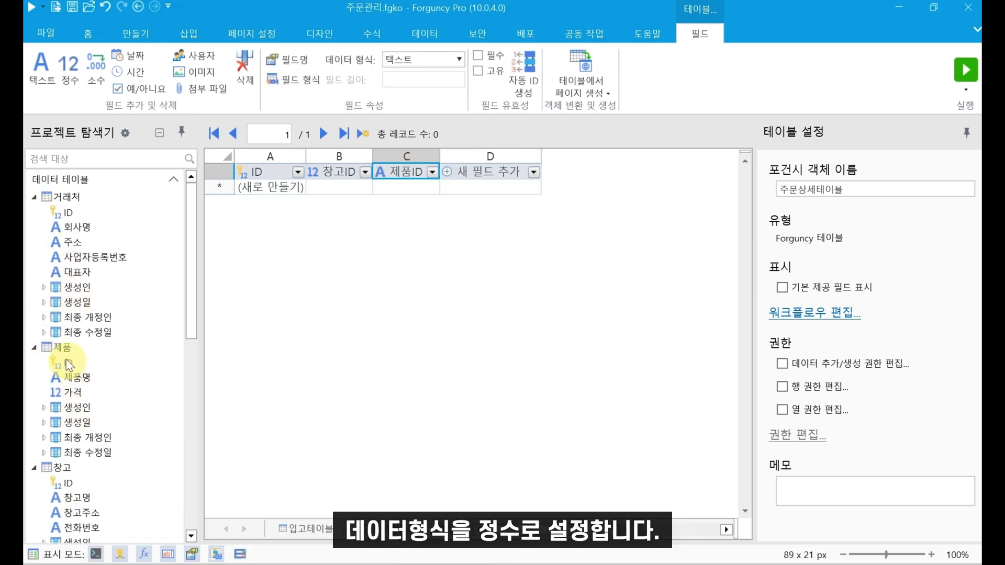
pyautogui.click(419, 60)
pyautogui.click(418, 98)
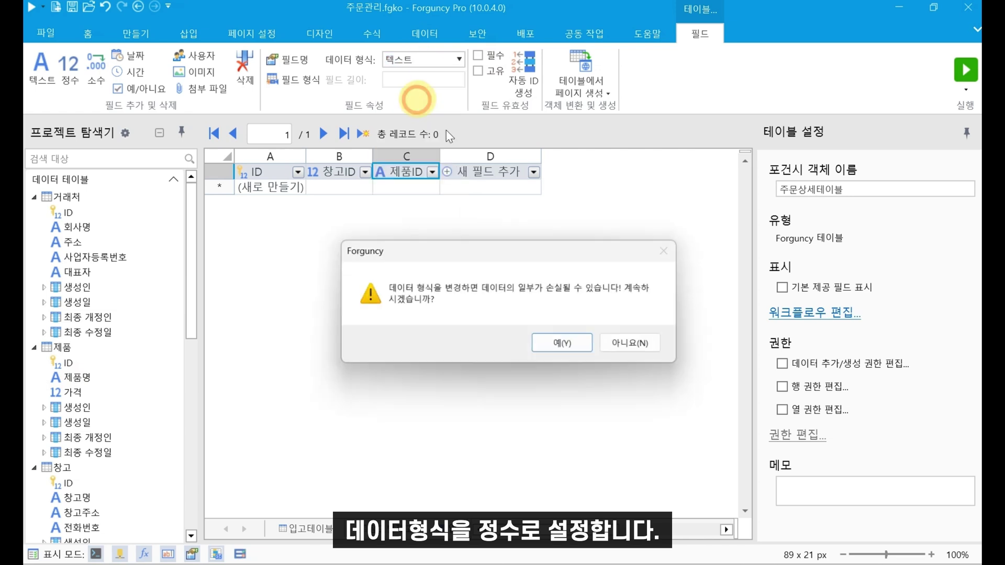
pyautogui.click(551, 343)
# - Add a 주문ID field after 제품ID with data type 정수, and expand 주문테이블 in the project tree to show its fields
pyautogui.click(494, 179)
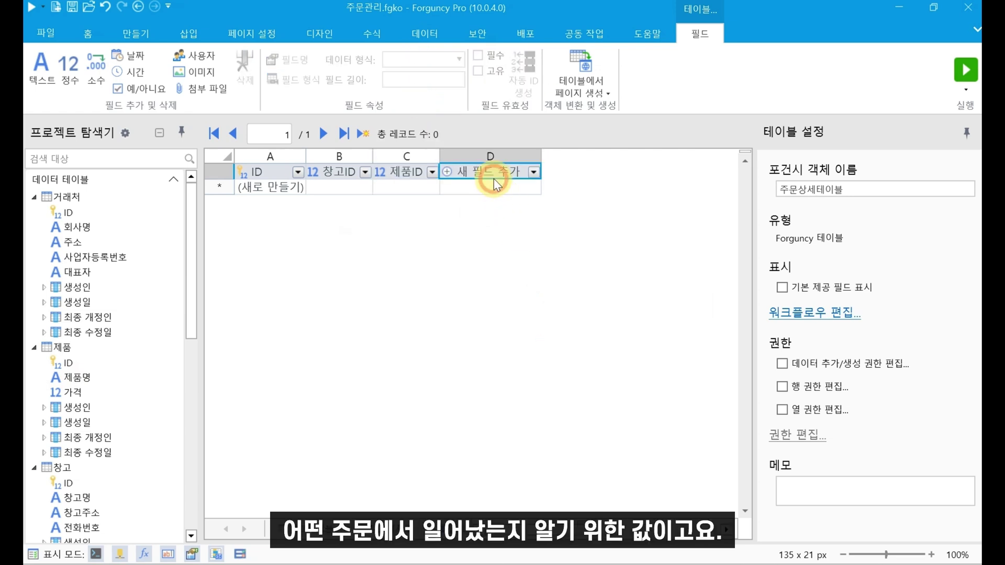
pyautogui.click(493, 174)
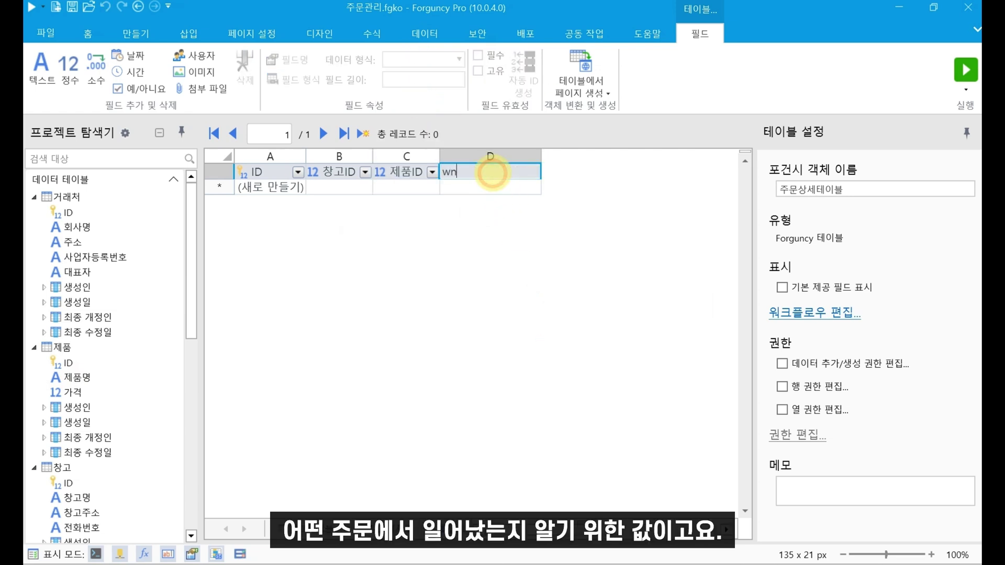
pyautogui.write('줌')
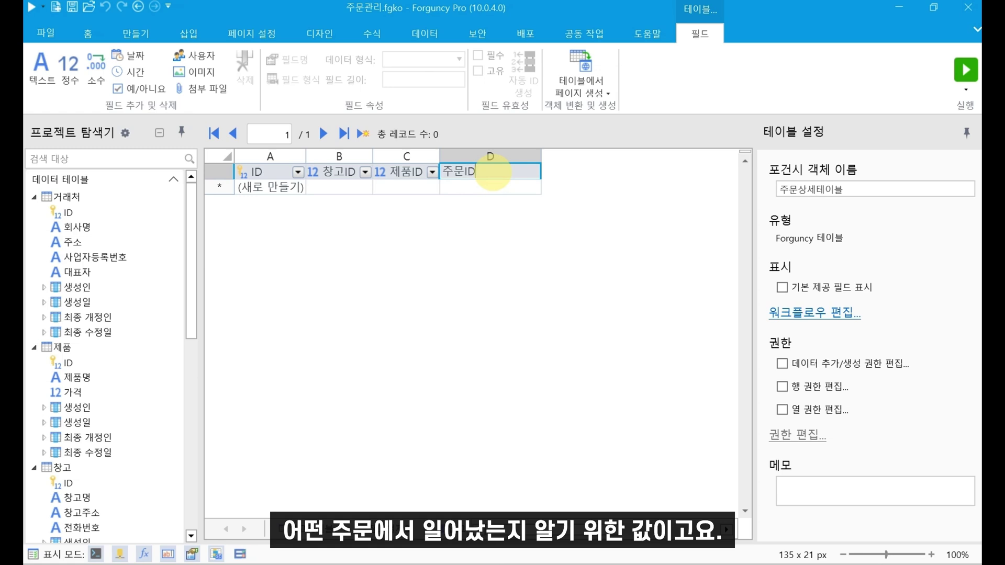
pyautogui.write('문ID')
pyautogui.click(484, 268)
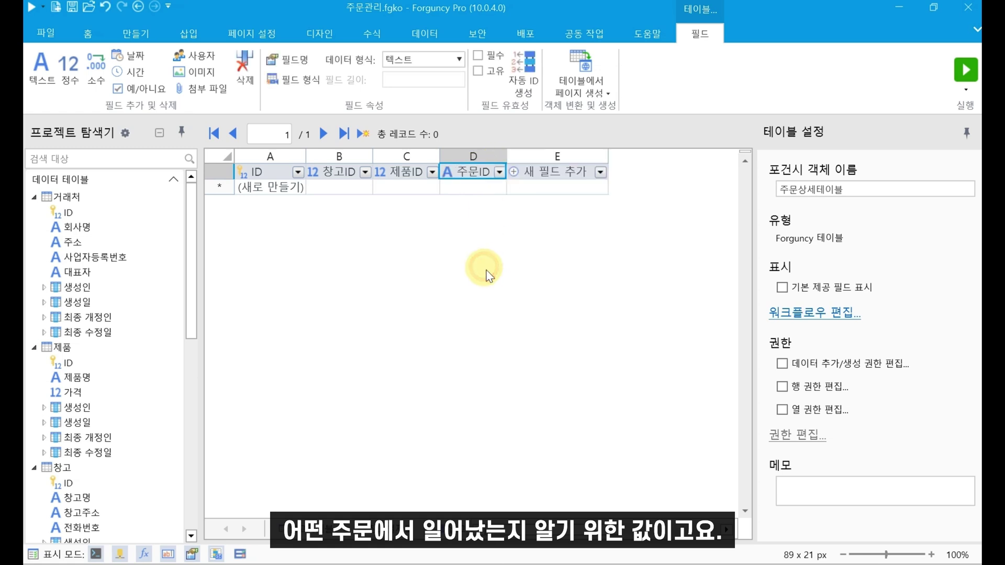
pyautogui.click(470, 174)
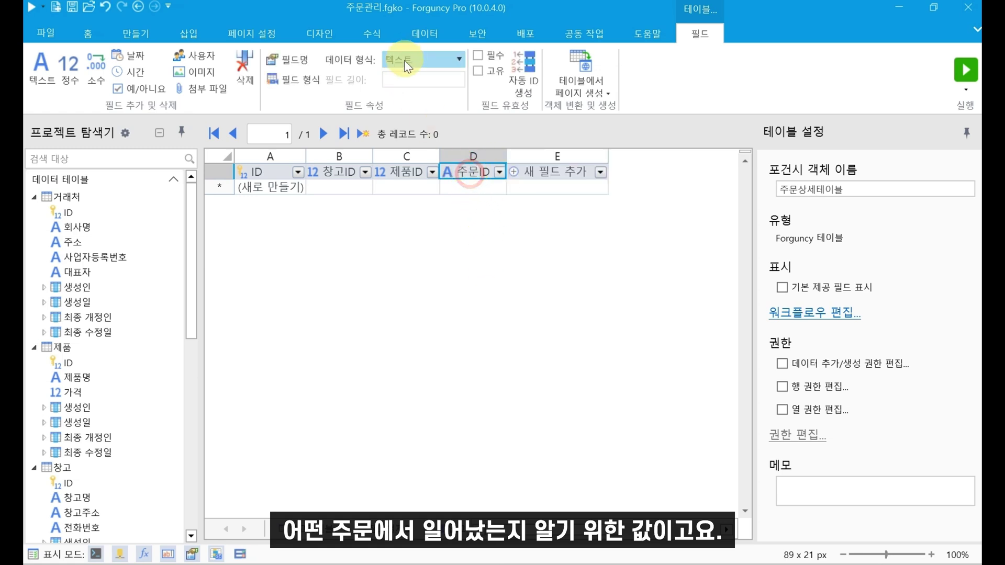
pyautogui.click(407, 61)
pyautogui.click(398, 95)
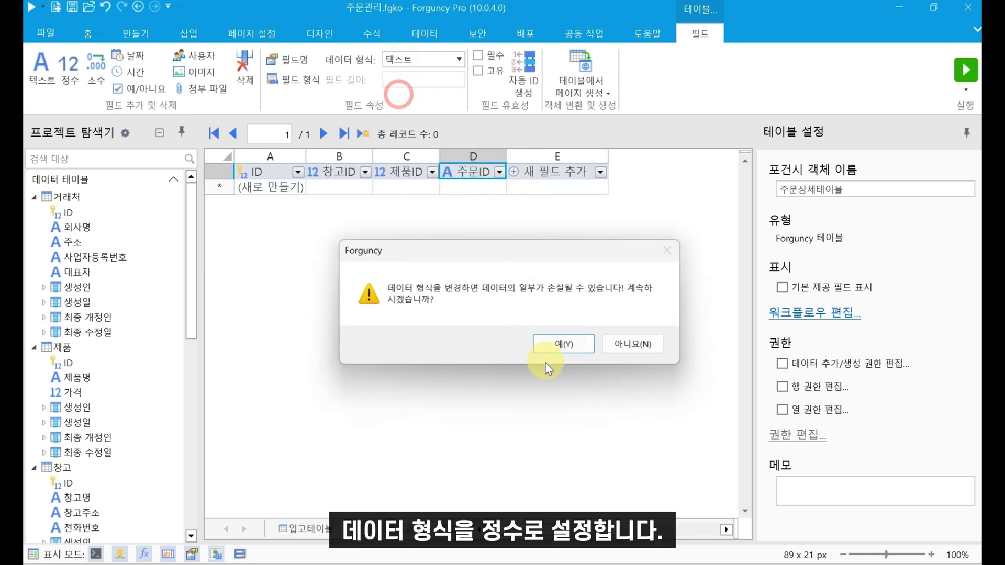
pyautogui.click(554, 344)
pyautogui.scroll(-3, 107, 449)
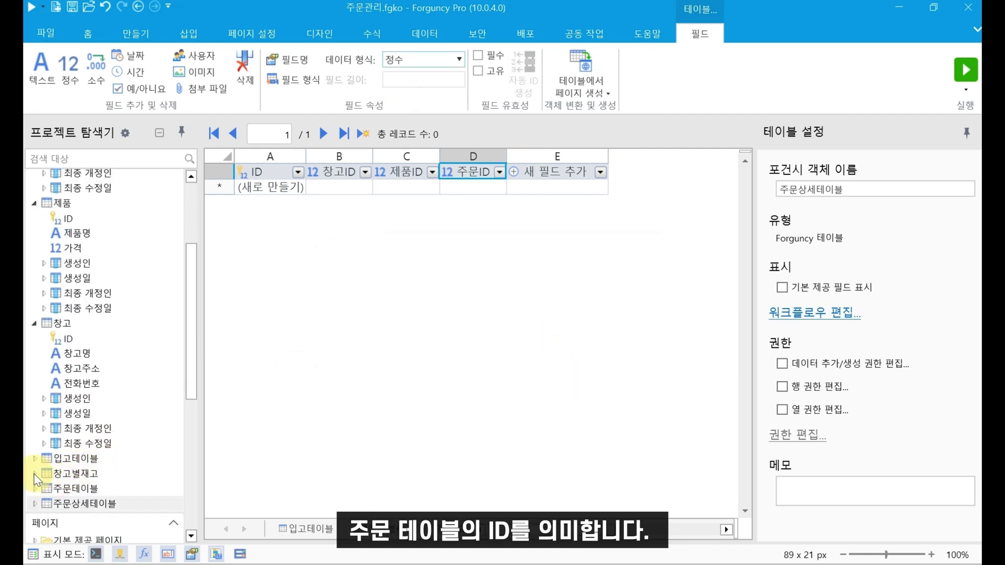
pyautogui.click(35, 488)
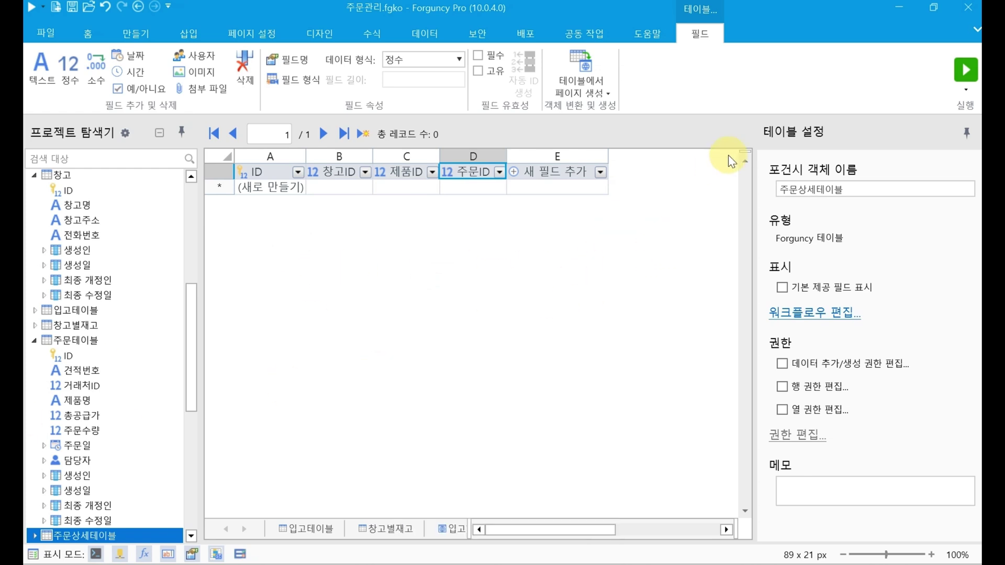
# - Add a 주문수량 field after 주문ID in 주문상세테이블 and set its data type to 정수
pyautogui.click(553, 171)
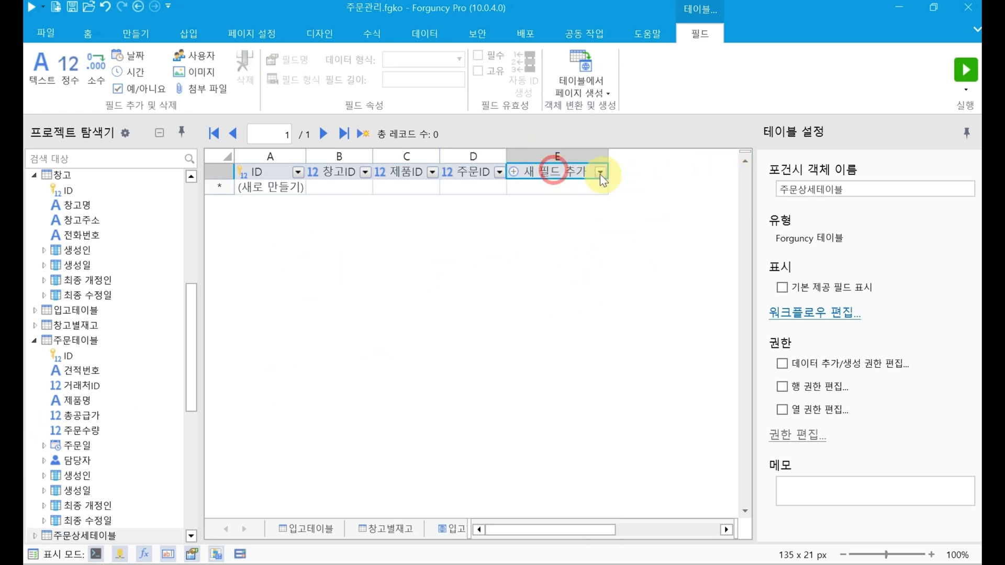
pyautogui.click(570, 171)
pyautogui.write('w')
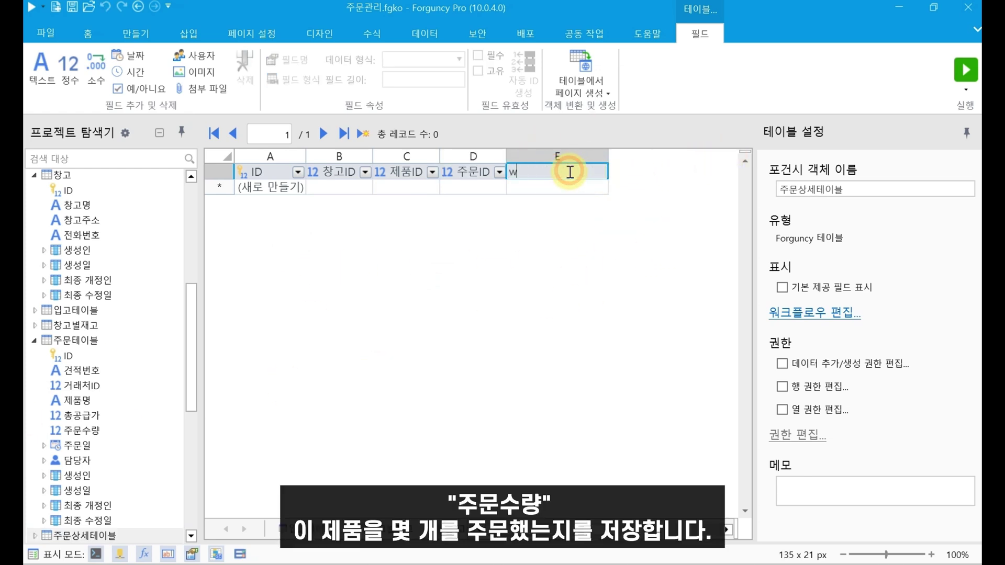
pyautogui.write('주문')
pyautogui.write('누수')
pyautogui.write('량')
pyautogui.click(572, 257)
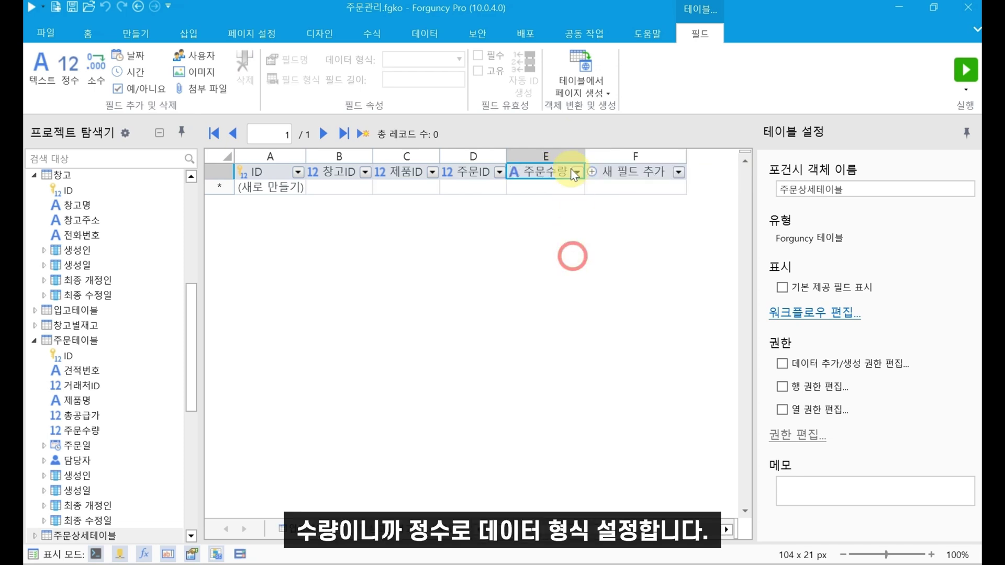
pyautogui.click(575, 174)
pyautogui.click(450, 59)
pyautogui.click(398, 100)
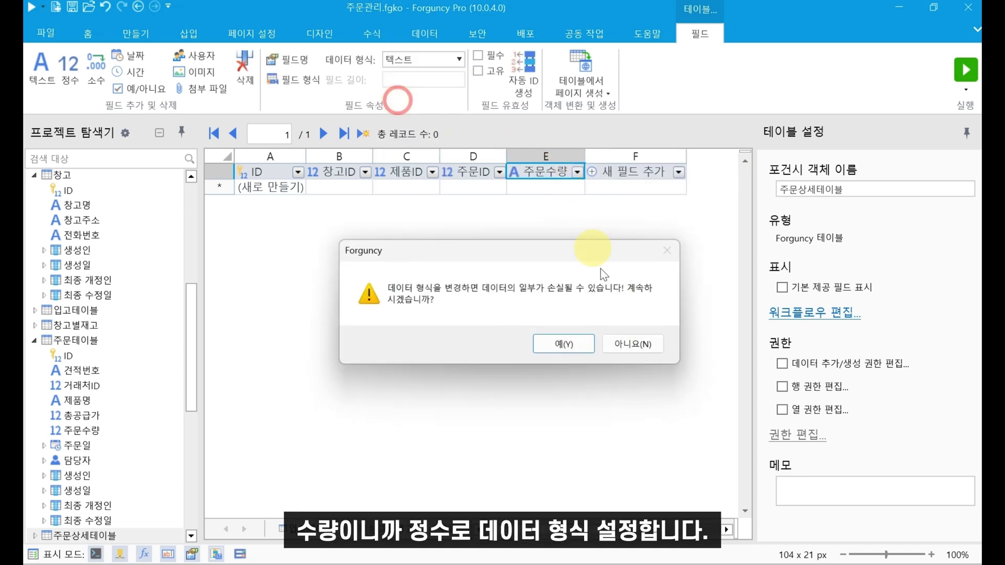
pyautogui.click(558, 343)
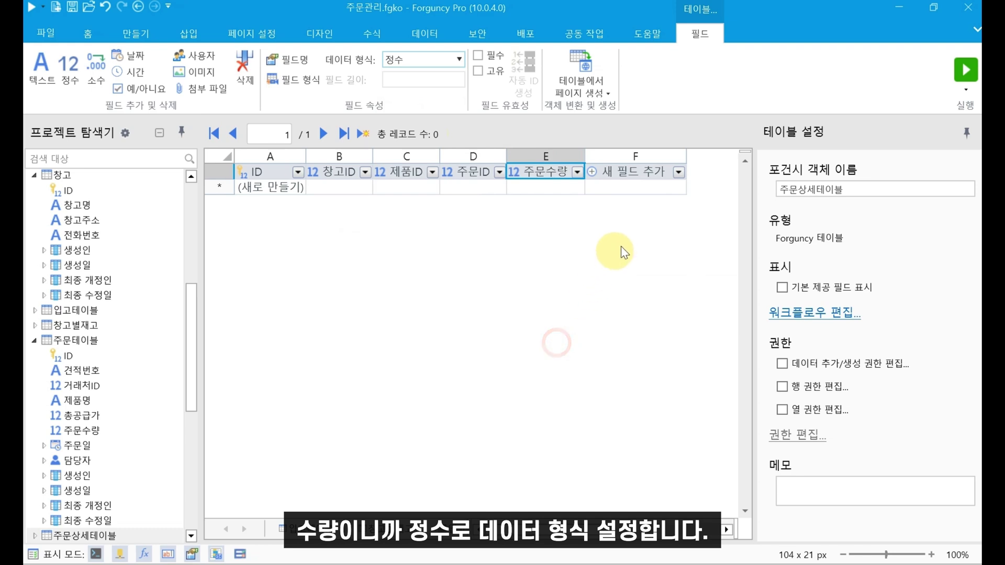
# - Add a 재고수량 field after 주문수량 in 주문상세테이블 and set its data type to 정수
pyautogui.click(645, 173)
pyautogui.write('재고수')
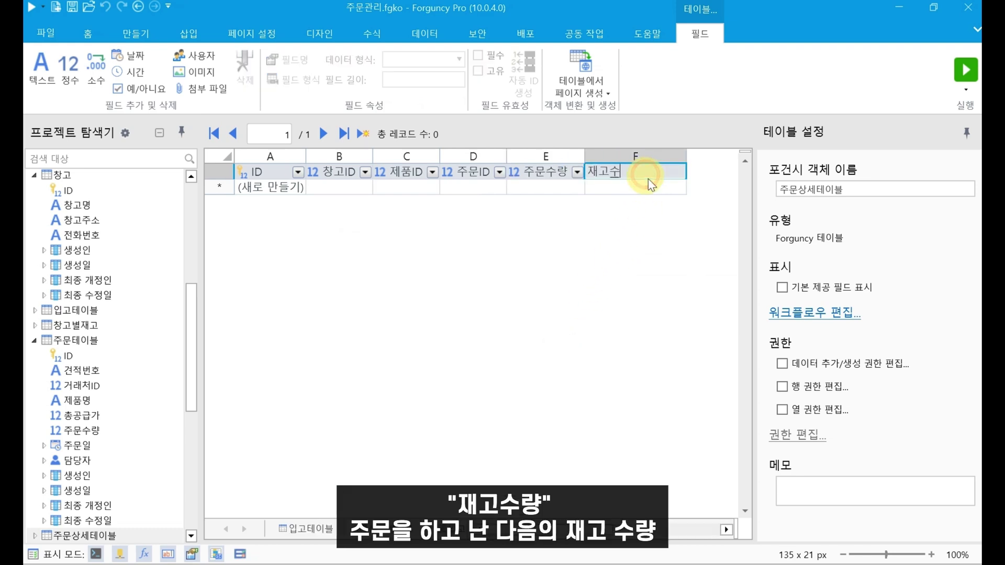
pyautogui.write('량')
pyautogui.click(602, 223)
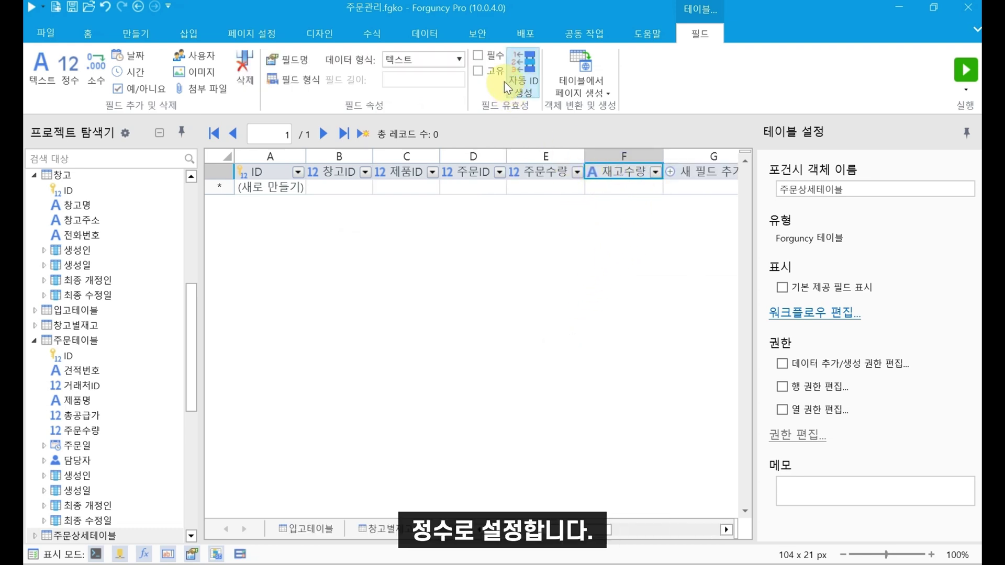
pyautogui.click(431, 58)
pyautogui.click(414, 95)
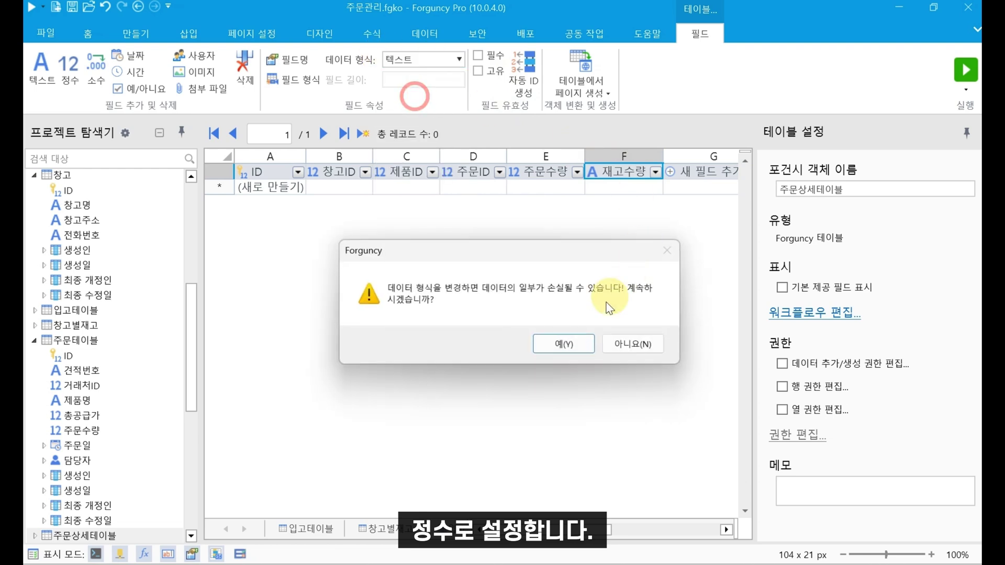
pyautogui.click(570, 342)
# - Add a 주문일 field after 재고수량 in 주문상세테이블 and set its data type to 날짜
pyautogui.click(669, 172)
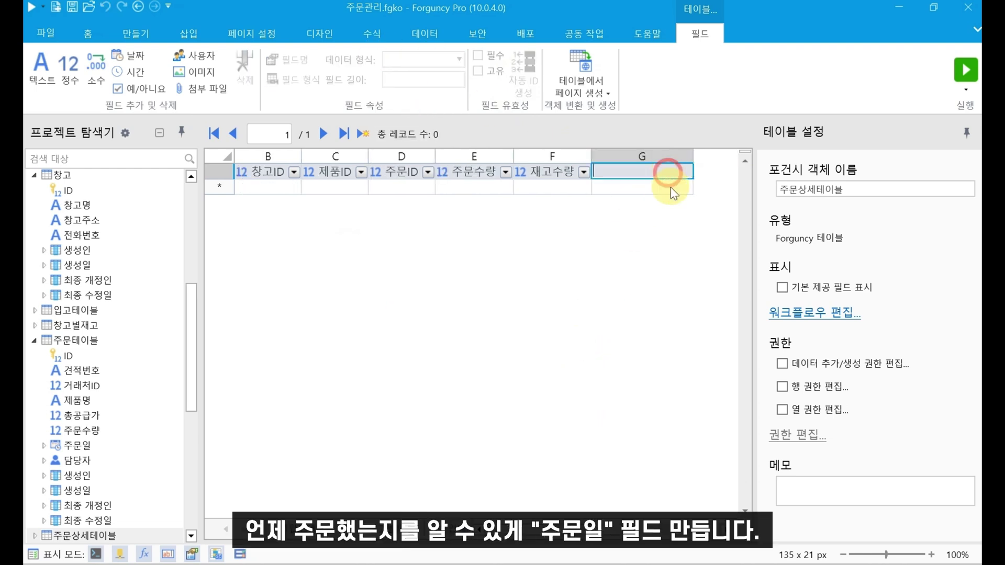
pyautogui.write('주문일')
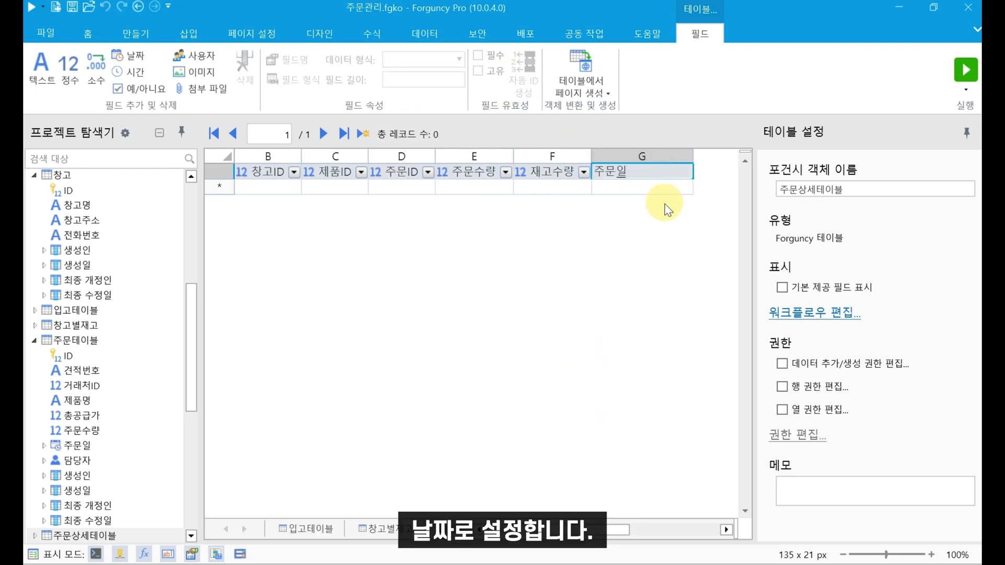
pyautogui.click(664, 203)
pyautogui.click(426, 60)
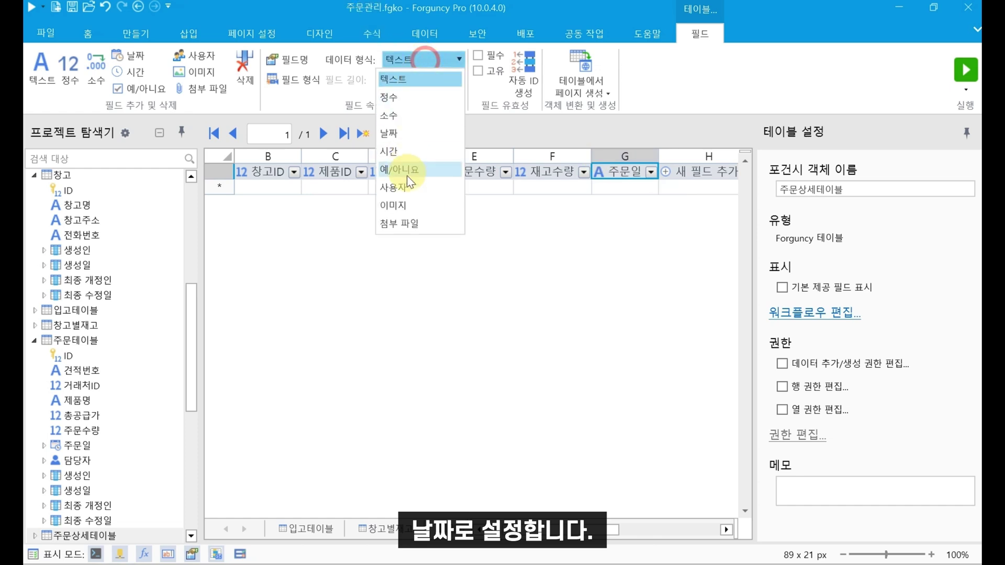
pyautogui.click(414, 133)
pyautogui.click(570, 343)
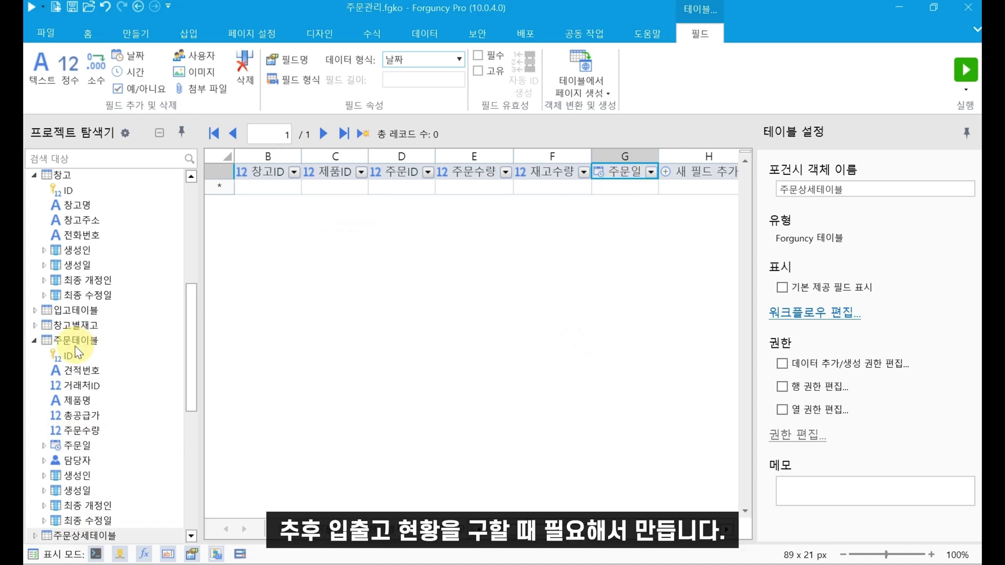
pyautogui.scroll(2, 74, 348)
pyautogui.scroll(-3, 74, 349)
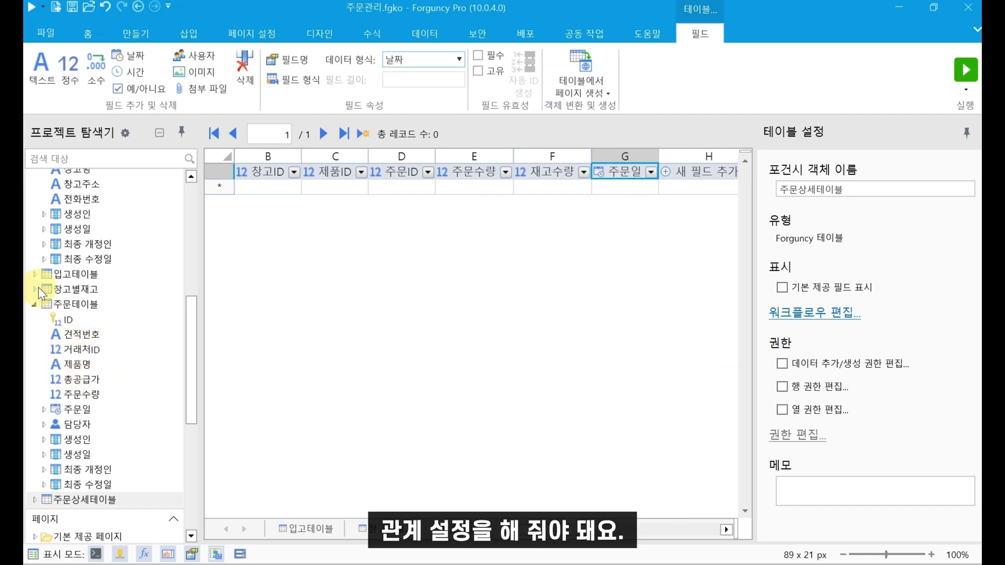
# - Expand 주문상세테이블 in the project tree and relate its 창고ID field to the ID field of the 창고 table
pyautogui.click(35, 500)
pyautogui.scroll(-6, 46, 479)
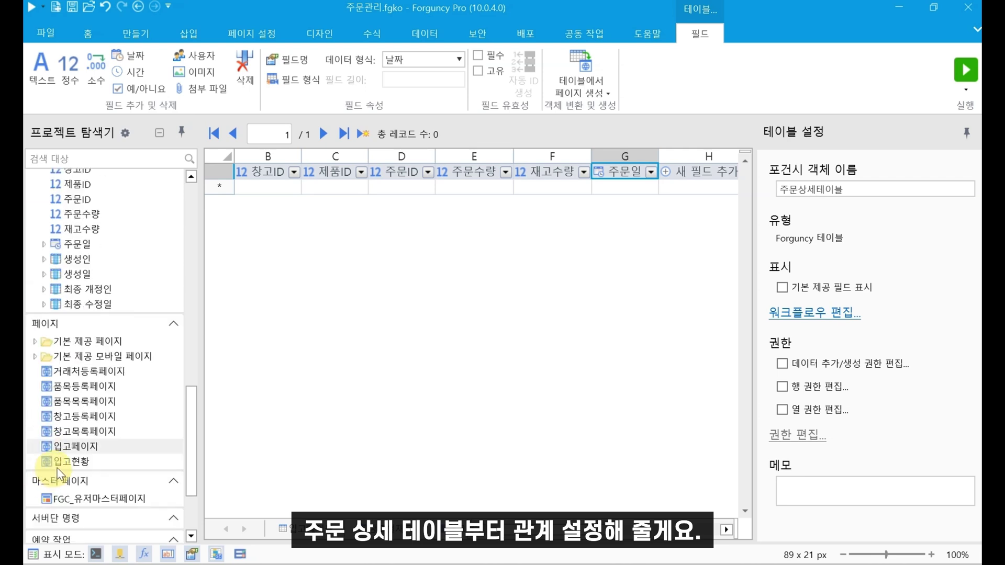
pyautogui.scroll(2, 59, 474)
pyautogui.click(74, 241)
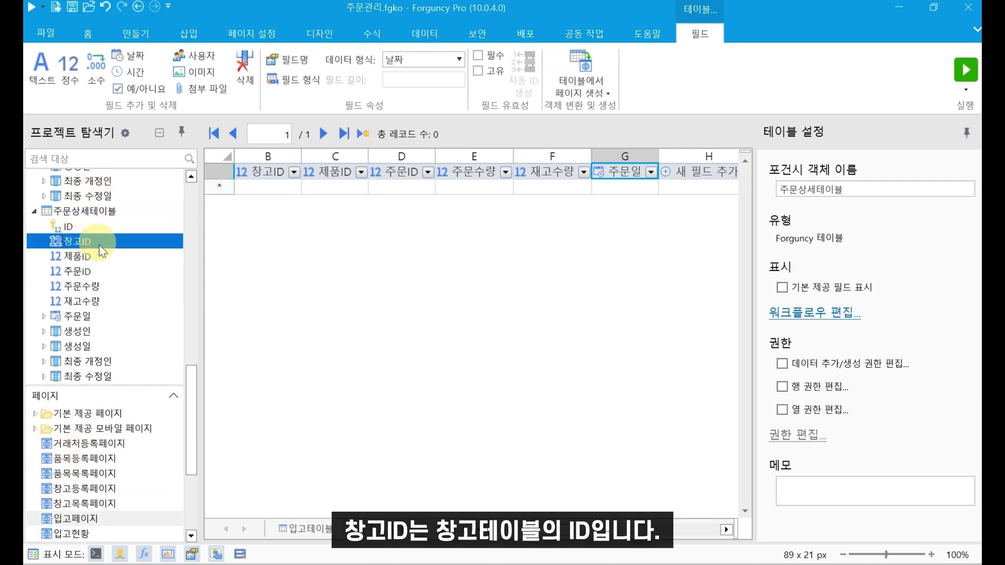
pyautogui.rightClick(96, 242)
pyautogui.click(175, 258)
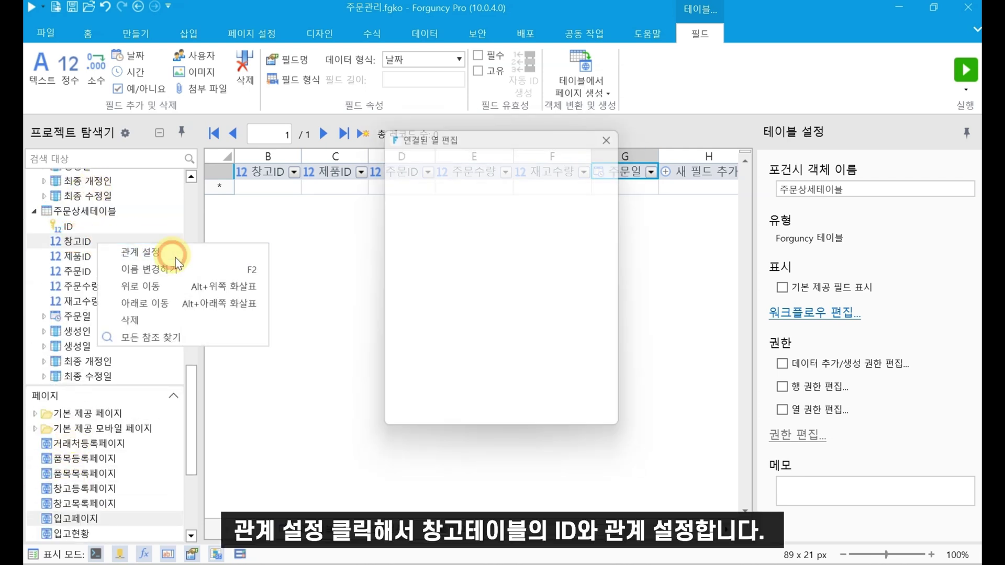
pyautogui.click(549, 169)
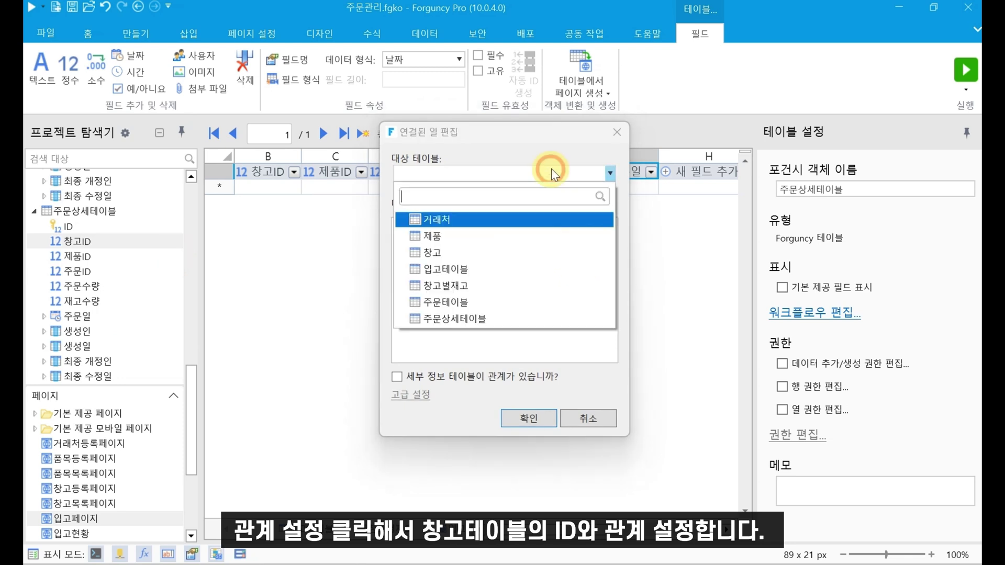
pyautogui.click(467, 252)
pyautogui.click(440, 226)
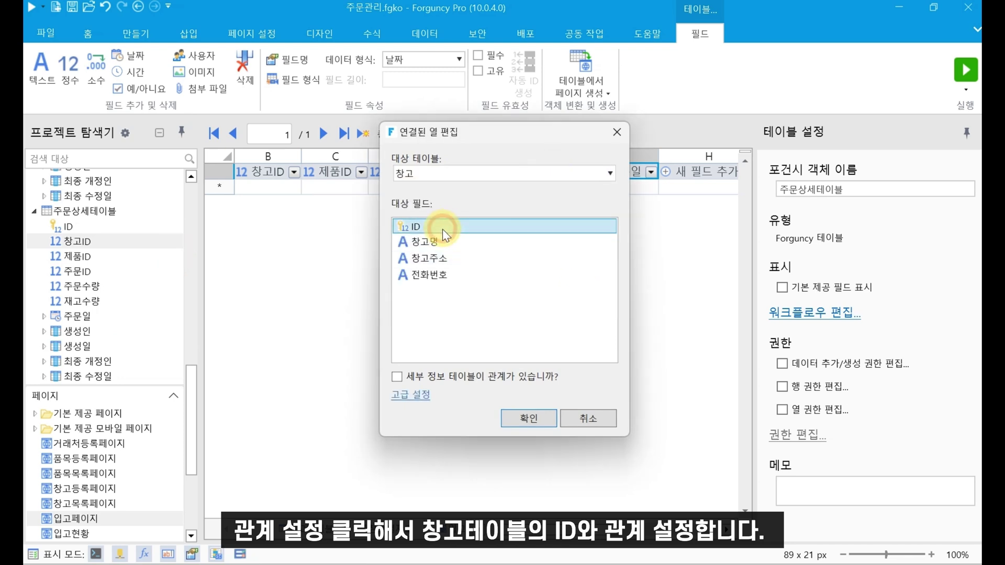
pyautogui.click(528, 418)
# - Set a relation from 제품ID in 주문상세테이블 to the ID field of the 제품 table
pyautogui.click(61, 255)
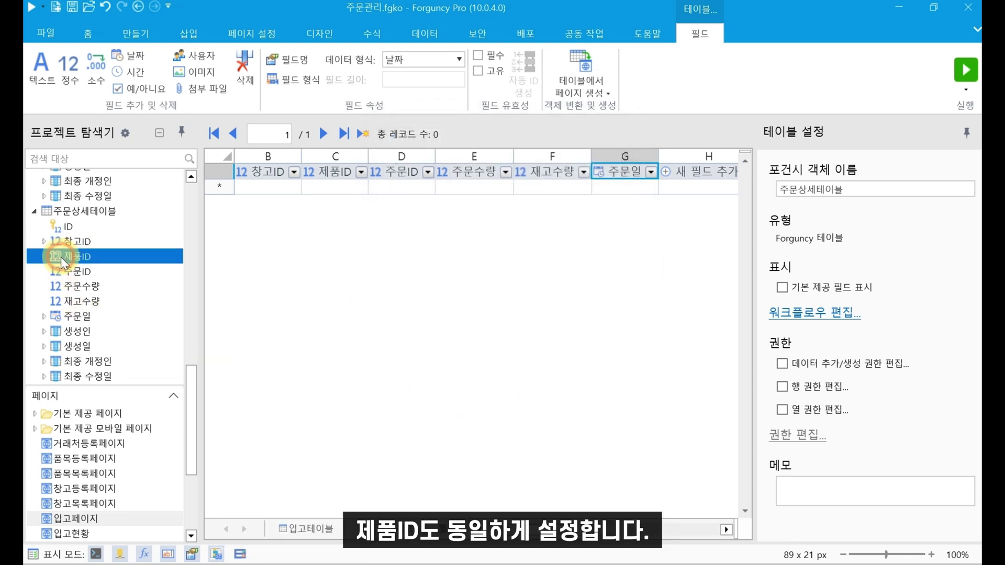
pyautogui.rightClick(59, 255)
pyautogui.click(78, 259)
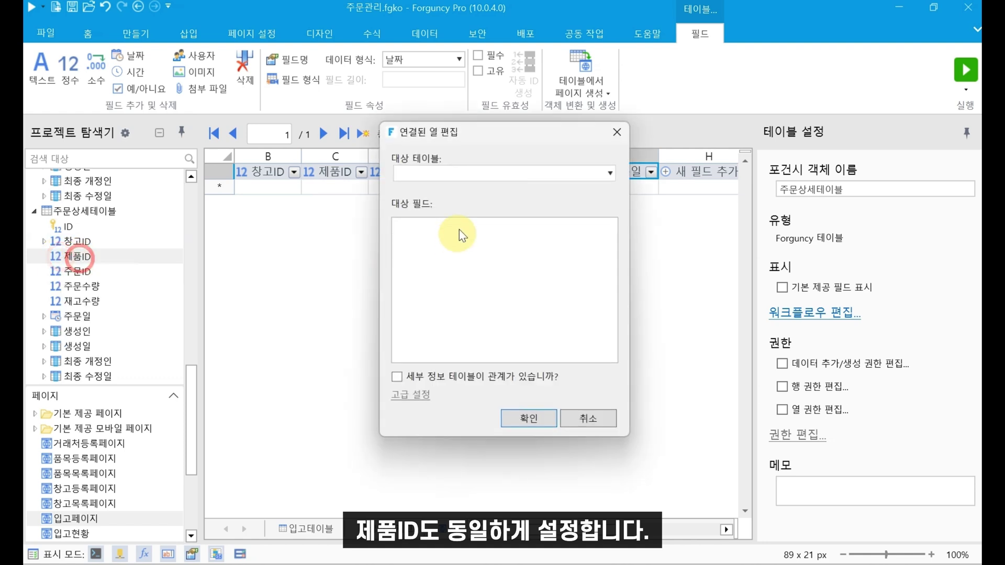
pyautogui.click(471, 173)
pyautogui.click(447, 233)
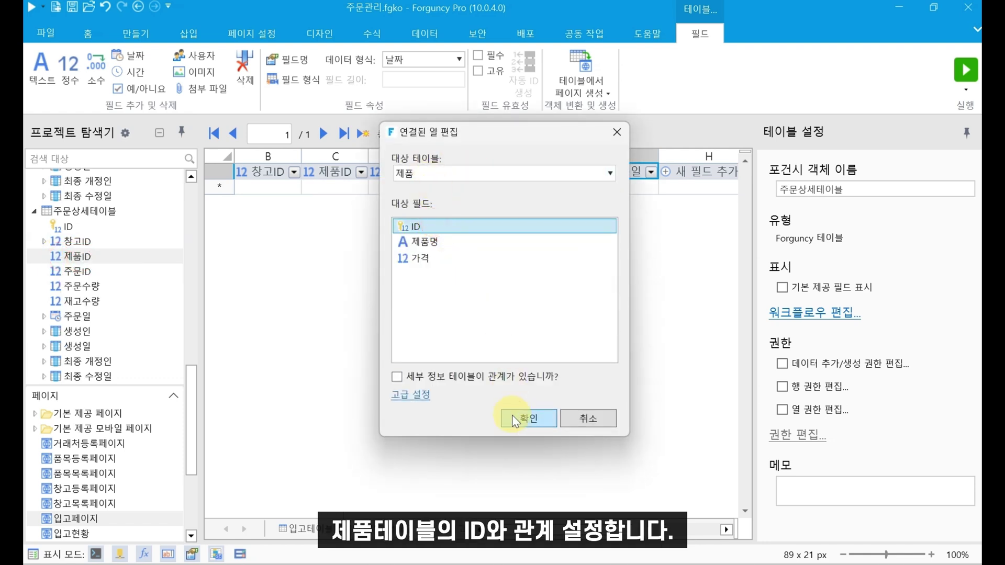
pyautogui.click(528, 418)
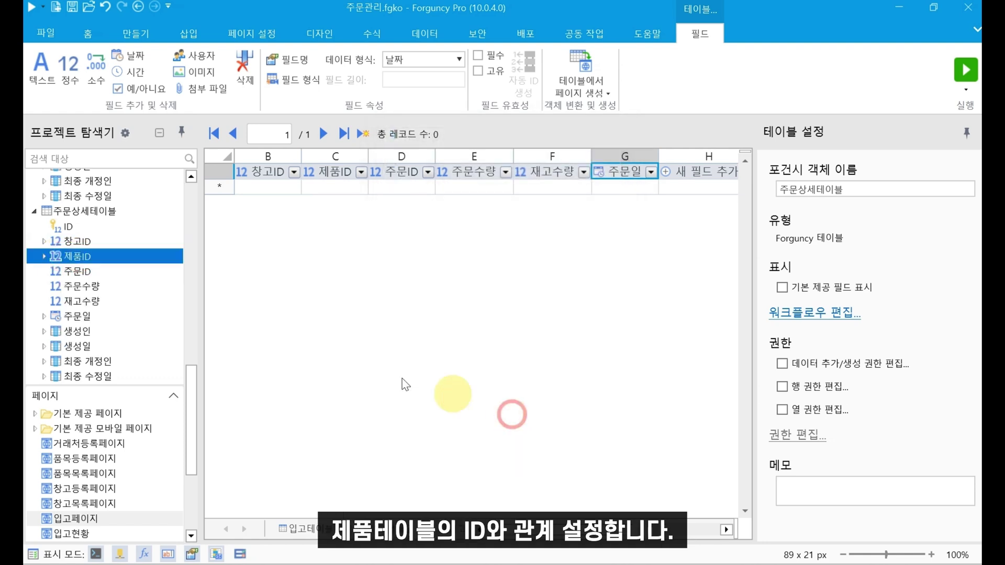
# - Set a relation from 주문ID in 주문상세테이블 to the ID field of 주문테이블
pyautogui.rightClick(115, 271)
pyautogui.click(177, 279)
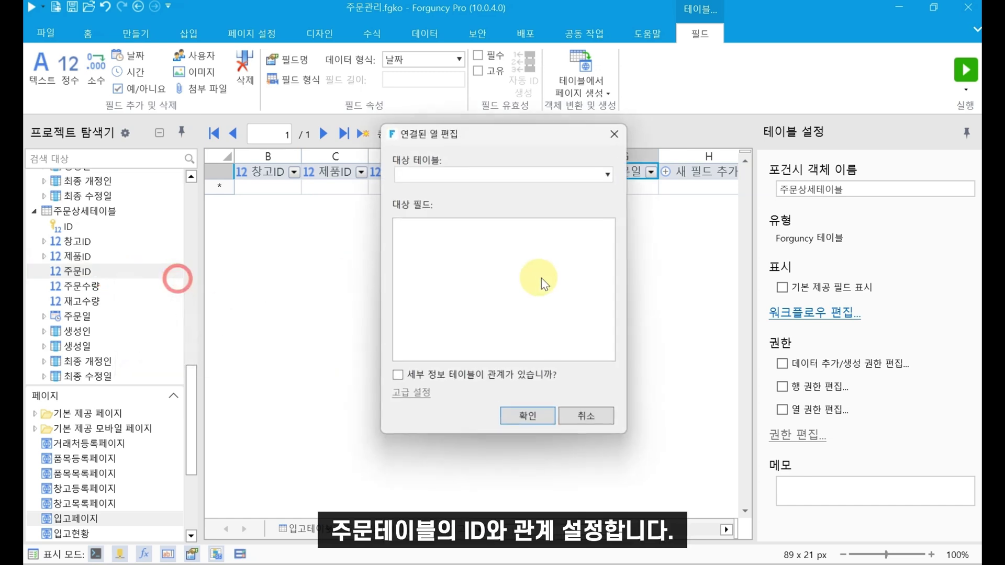
pyautogui.click(497, 172)
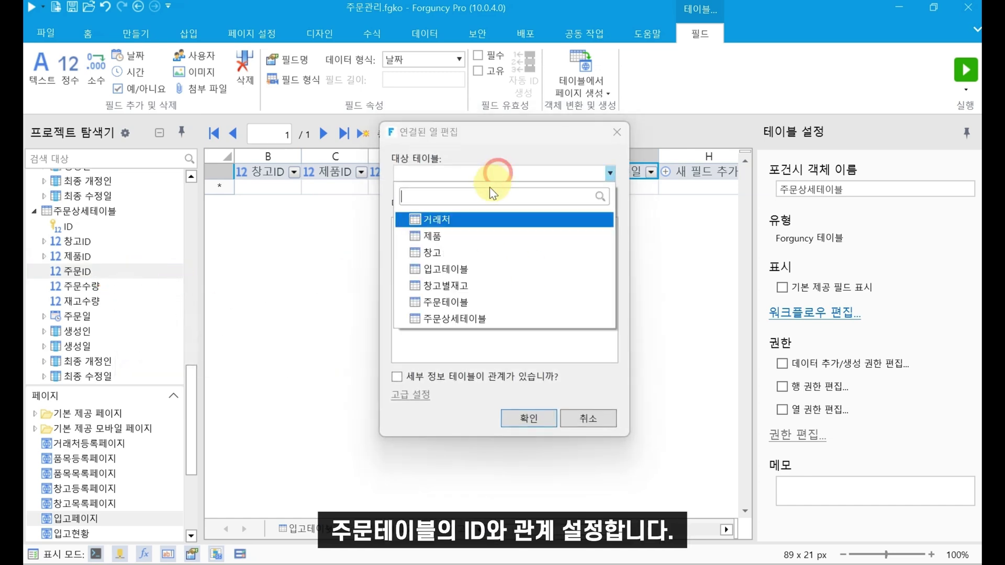
pyautogui.click(449, 302)
pyautogui.click(437, 227)
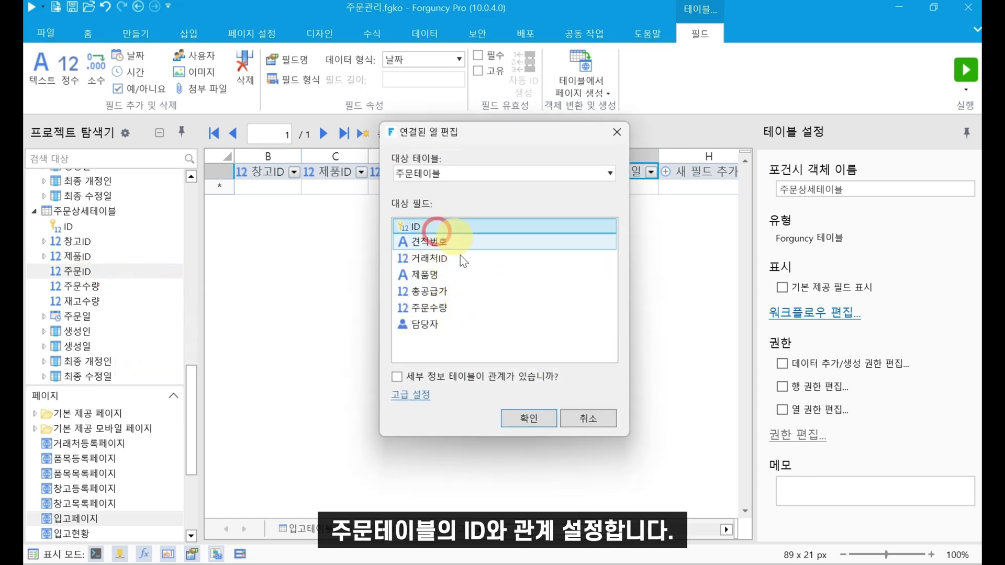
pyautogui.click(529, 418)
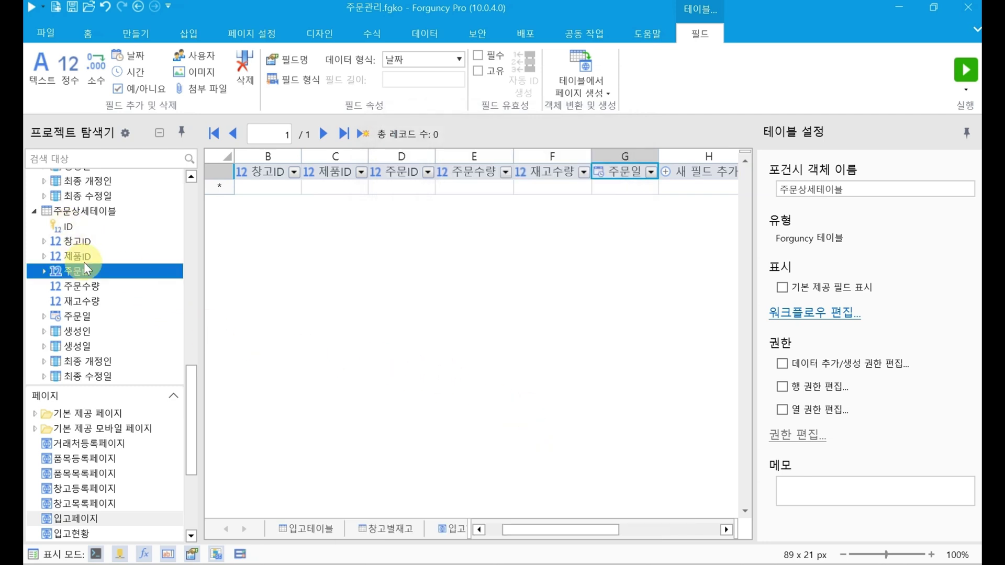
# - Set a relation from 거래처ID in 주문테이블 to the ID field of the 거래처 table
pyautogui.scroll(5, 84, 263)
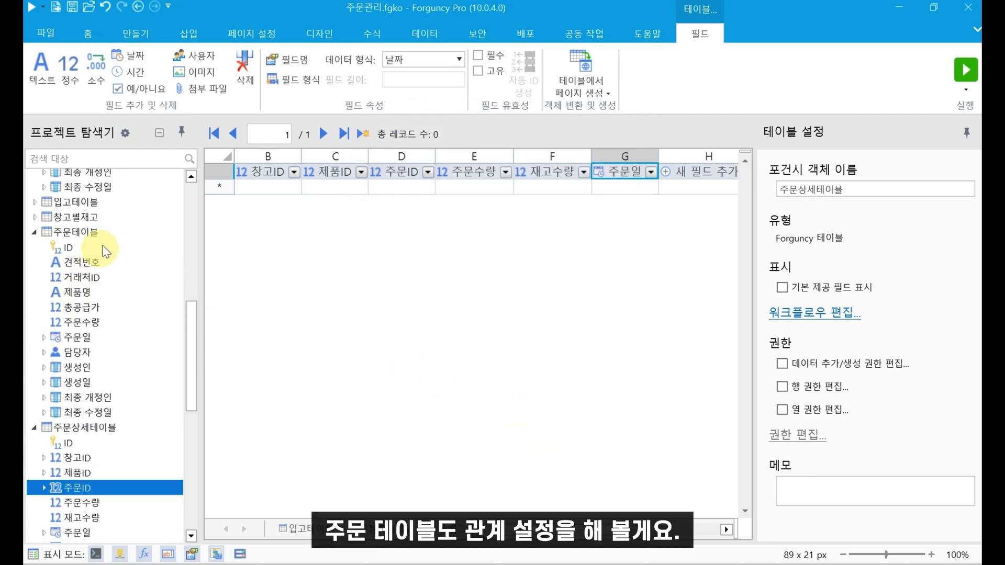
pyautogui.click(85, 277)
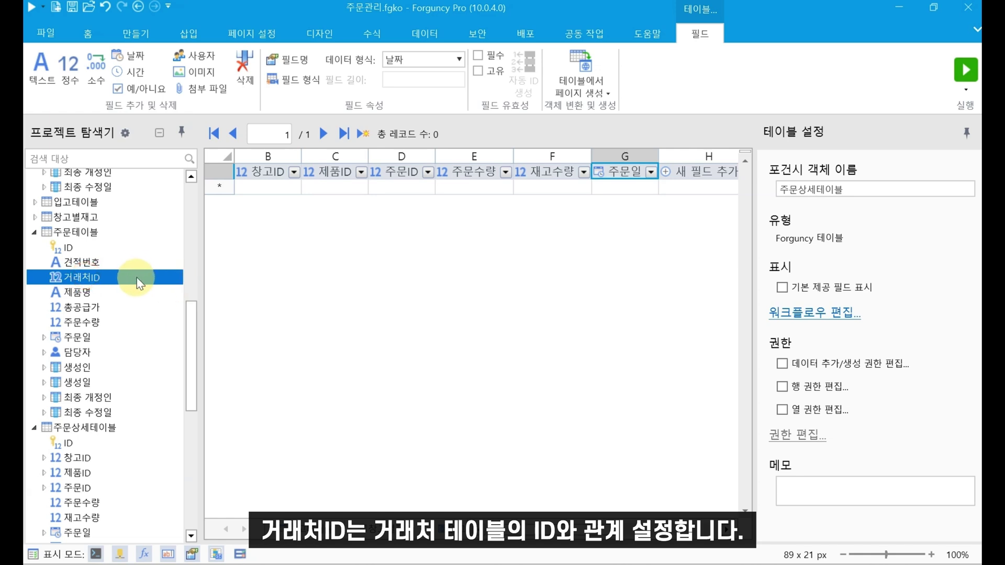
pyautogui.rightClick(135, 274)
pyautogui.click(176, 281)
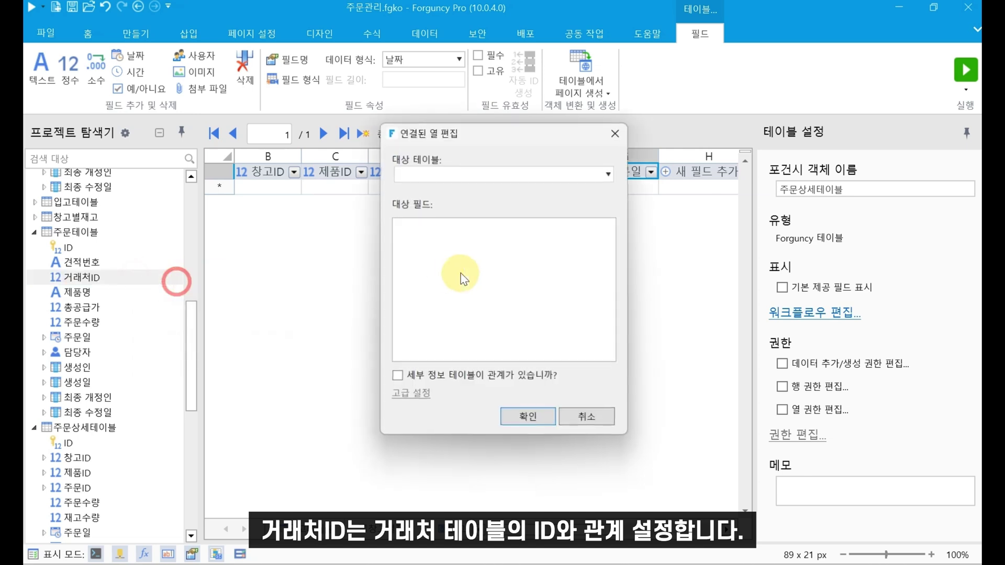
pyautogui.click(480, 174)
pyautogui.click(459, 217)
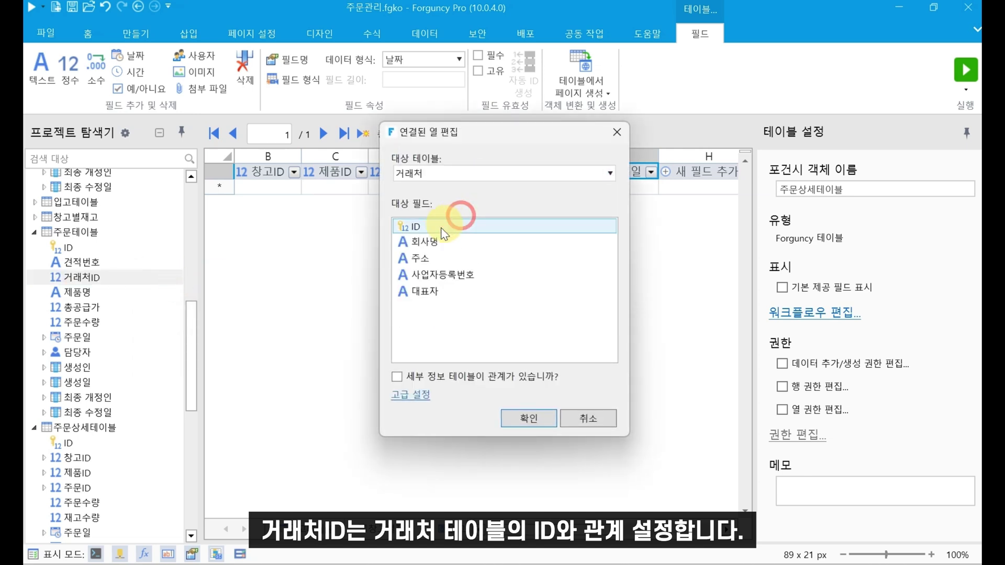
pyautogui.click(440, 225)
pyautogui.click(528, 418)
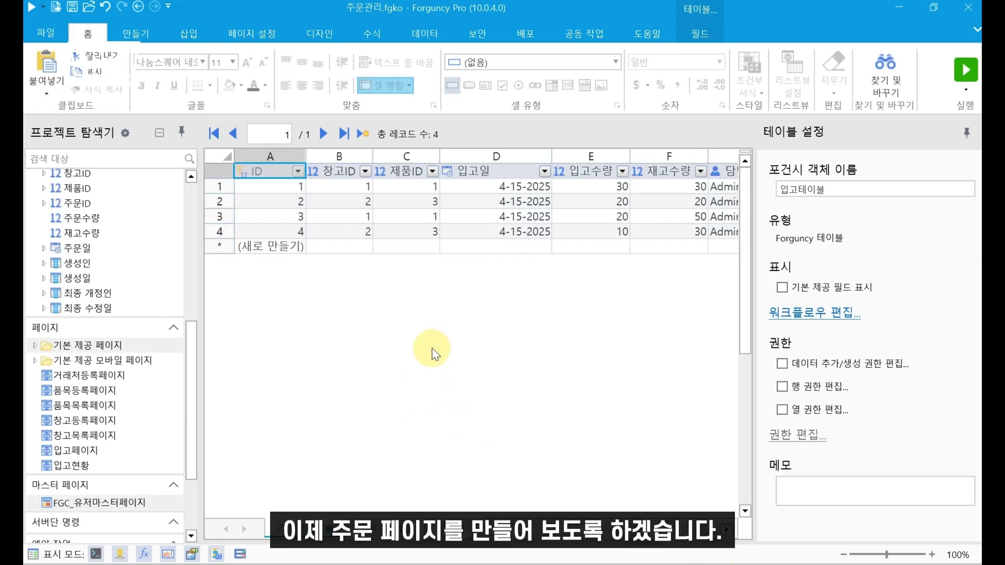
# - Create a new page from the blank page template and name it 주문페이지
pyautogui.rightClick(109, 325)
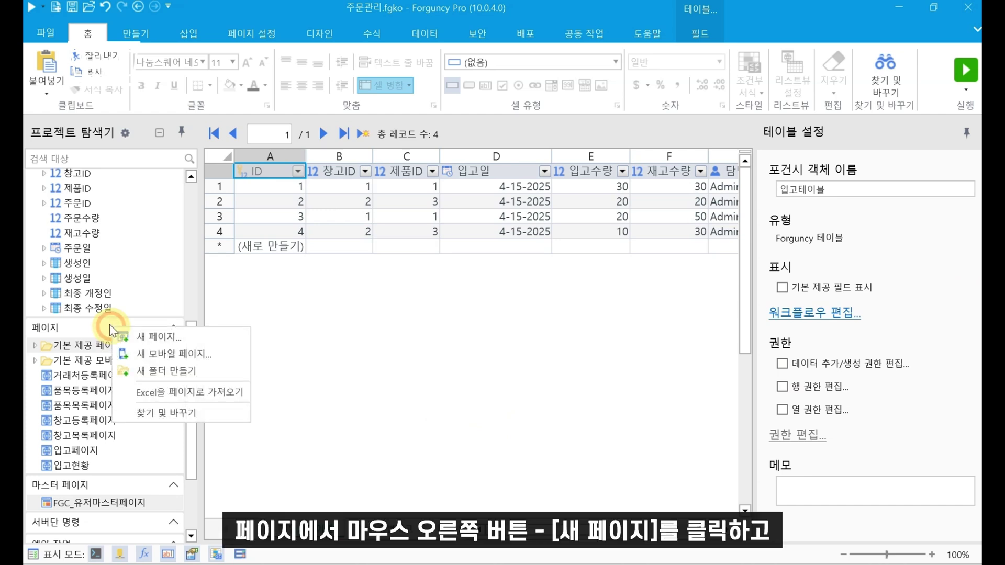
pyautogui.click(178, 337)
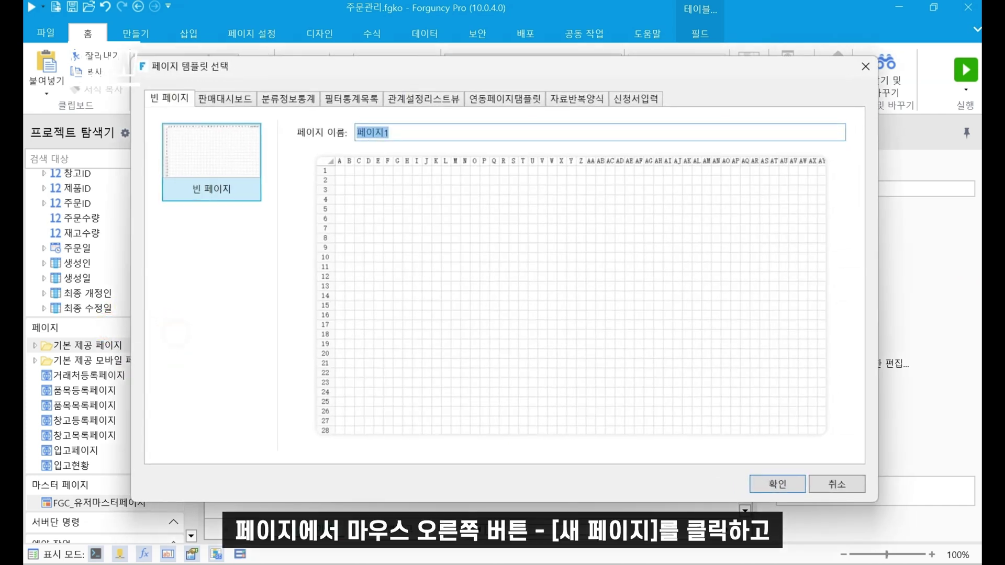
pyautogui.write('주문')
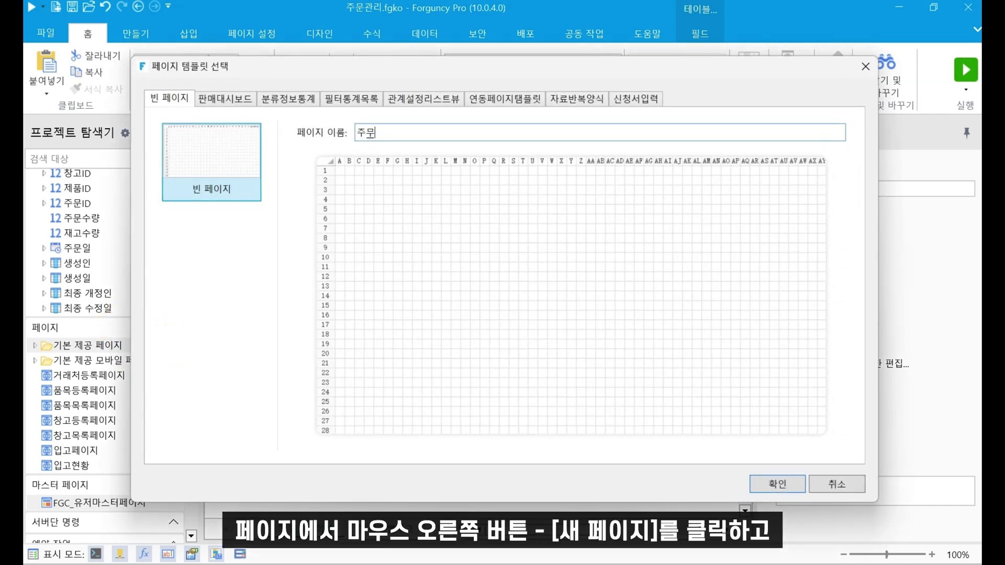
pyautogui.write('페이지')
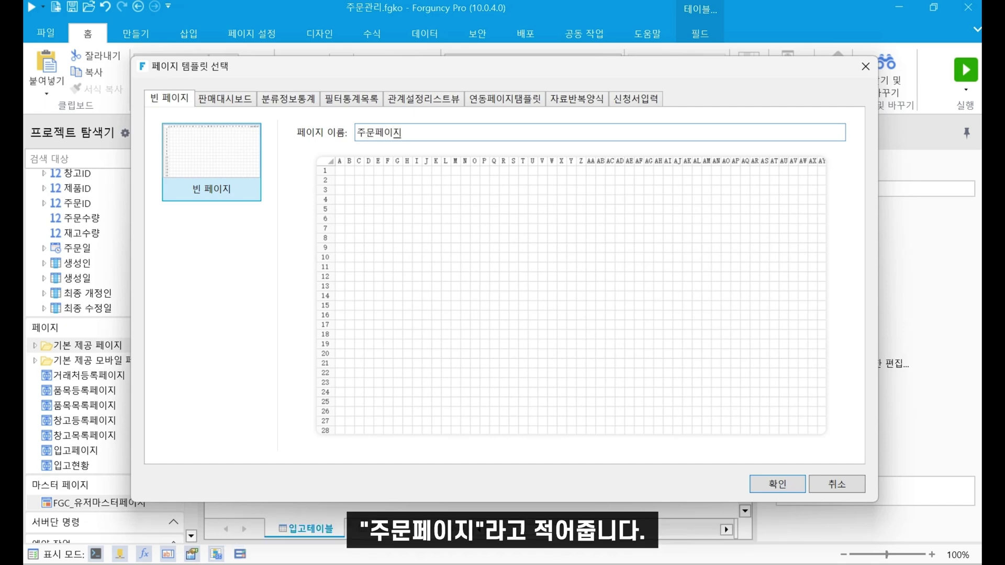
pyautogui.press('Return')
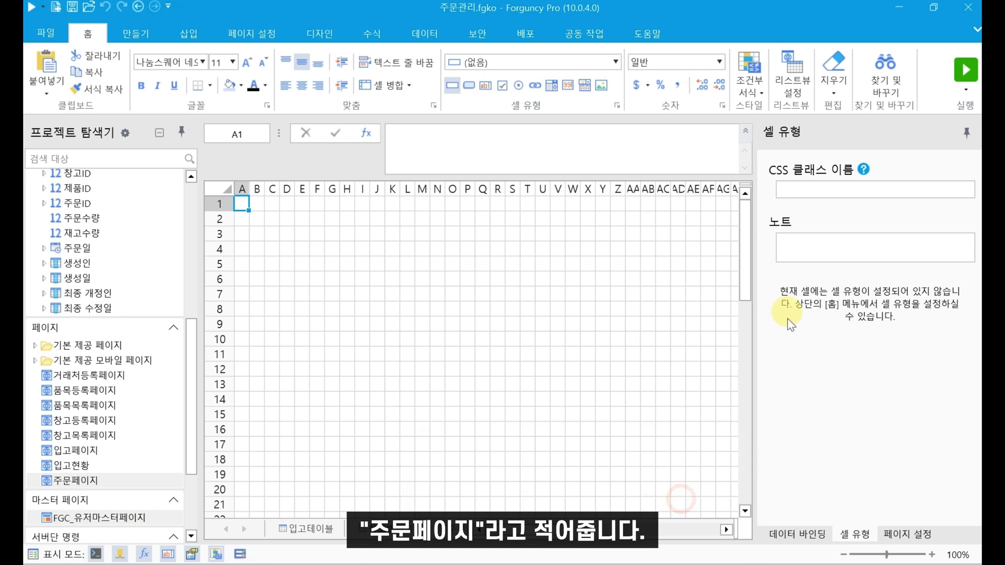
# - Collapse the enlarged formula bar and enter the page title 주문입력 in cell B2
pyautogui.doubleClick(479, 174)
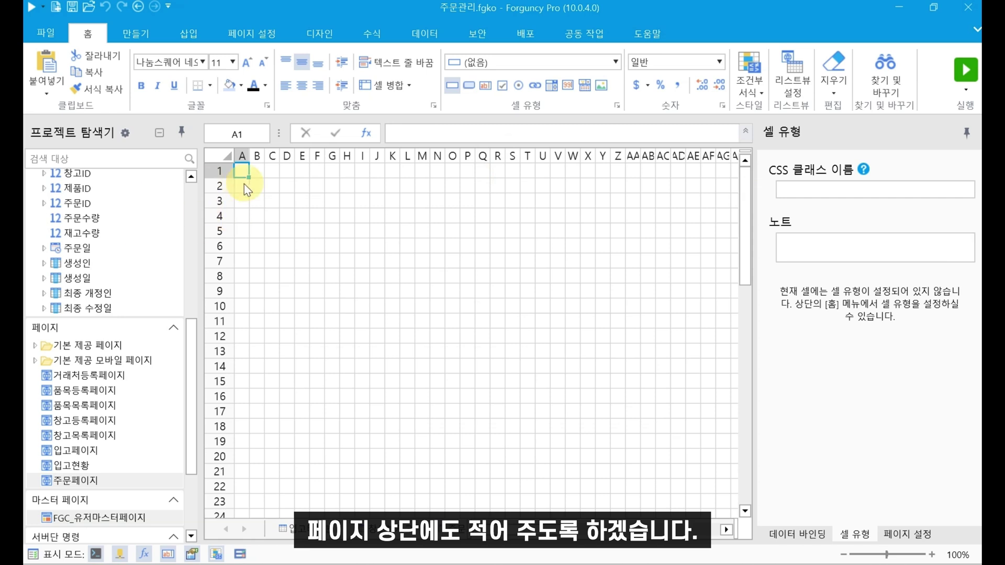
pyautogui.click(259, 185)
pyautogui.write('ㅈ')
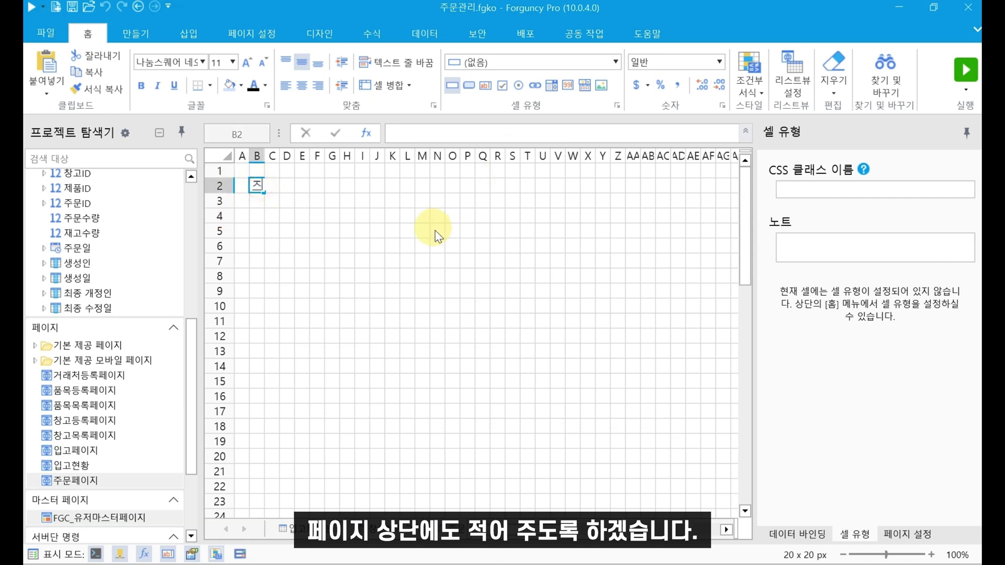
pyautogui.write('ㅜ문입력')
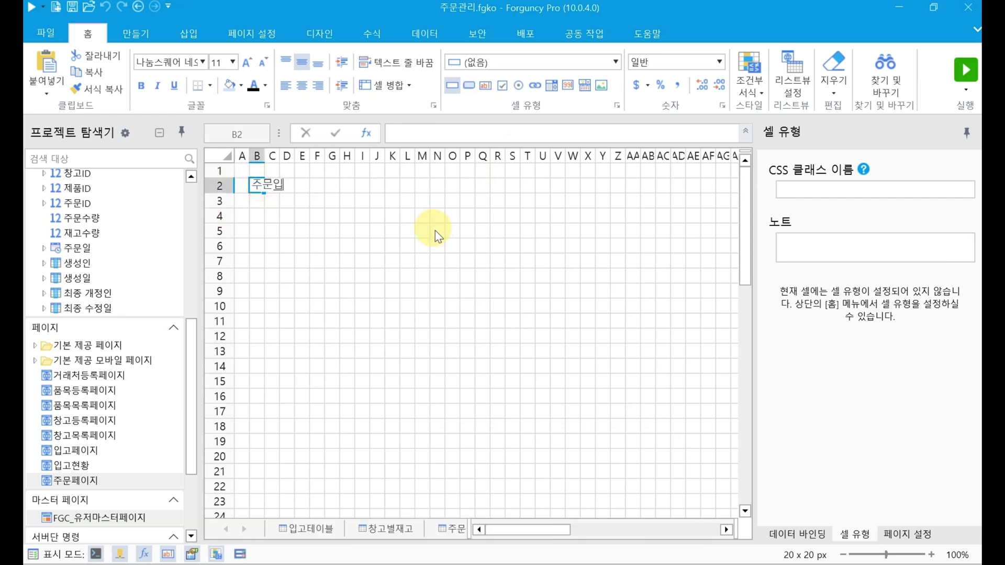
pyautogui.click(407, 233)
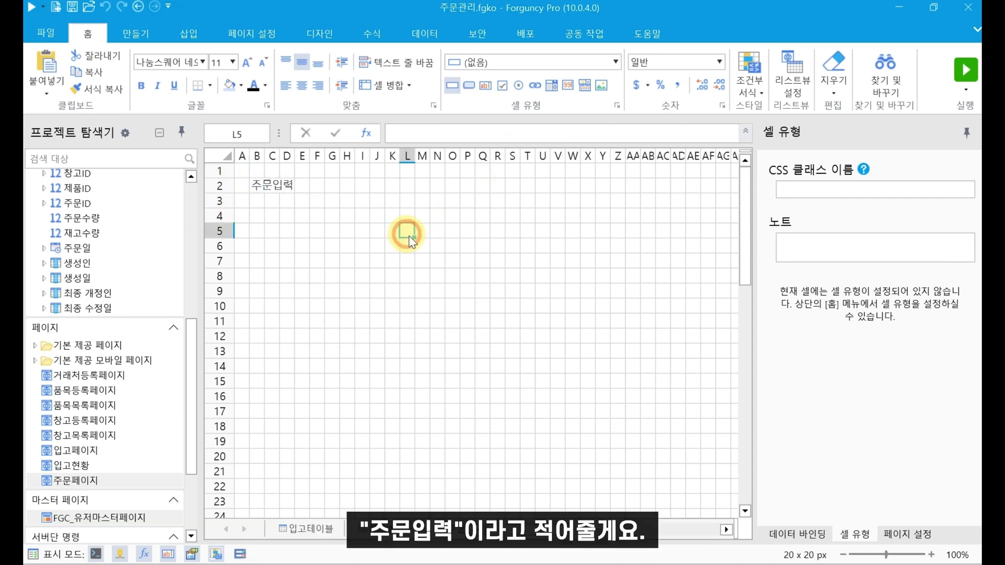
# - Make the 주문입력 title in B2 bold at font size 12, and autofit the height of row 2
pyautogui.click(255, 181)
pyautogui.click(142, 86)
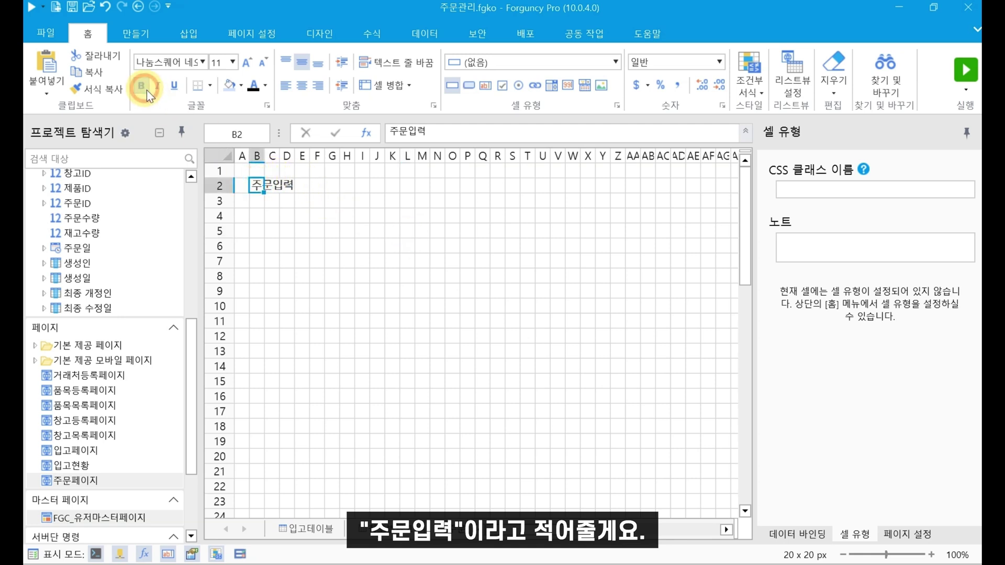
pyautogui.click(249, 63)
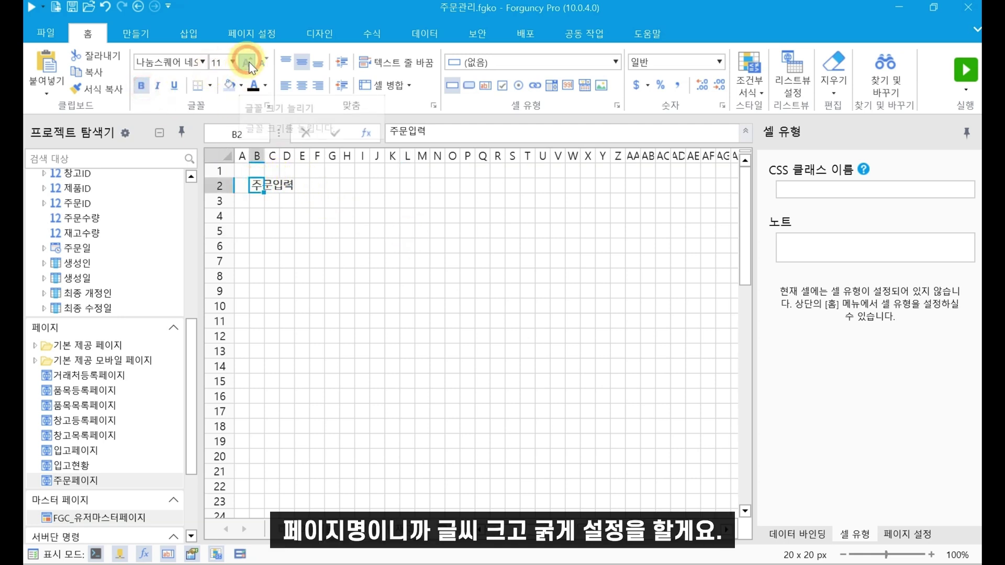
pyautogui.doubleClick(225, 193)
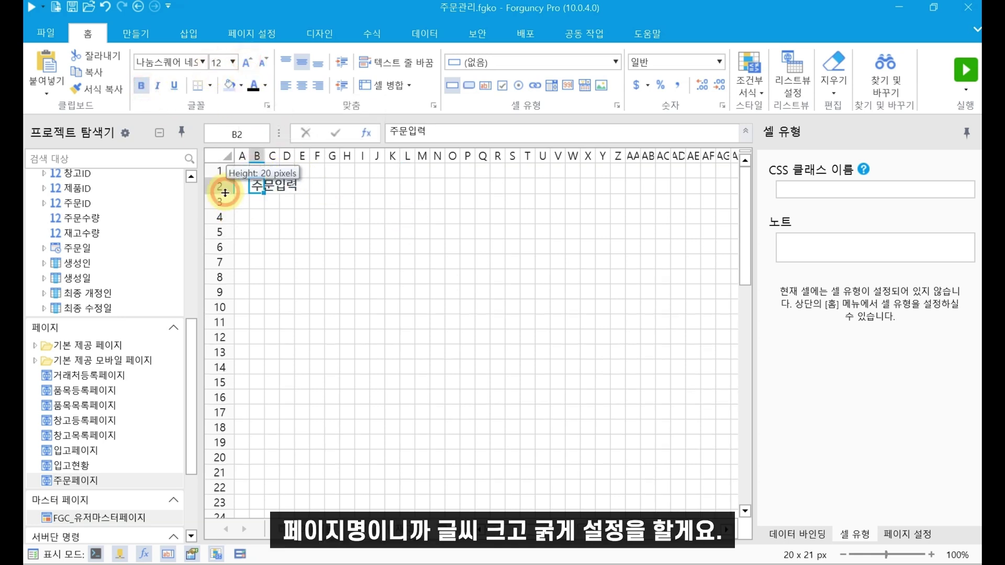
pyautogui.click(301, 280)
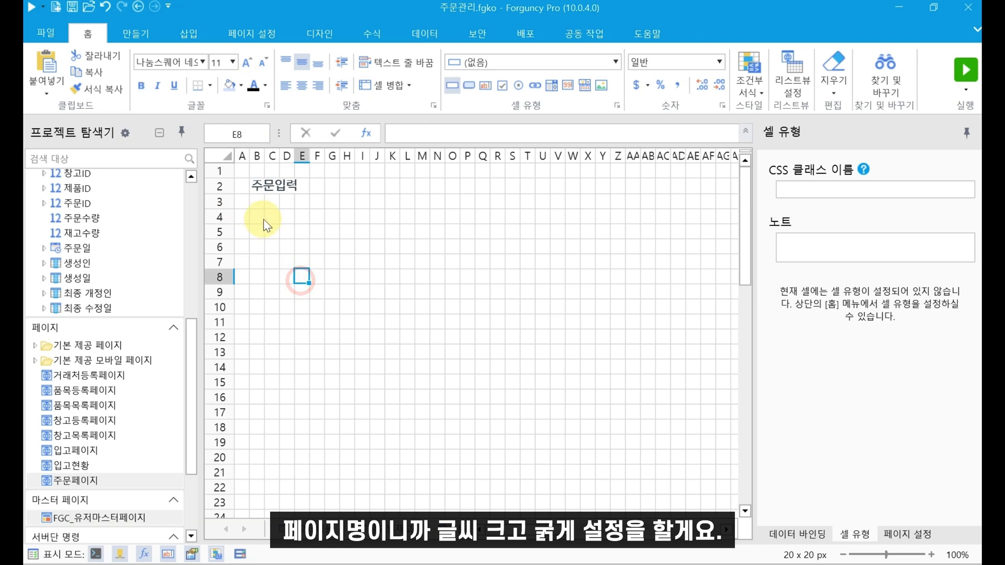
pyautogui.moveTo(252, 219); pyautogui.dragTo(716, 305)
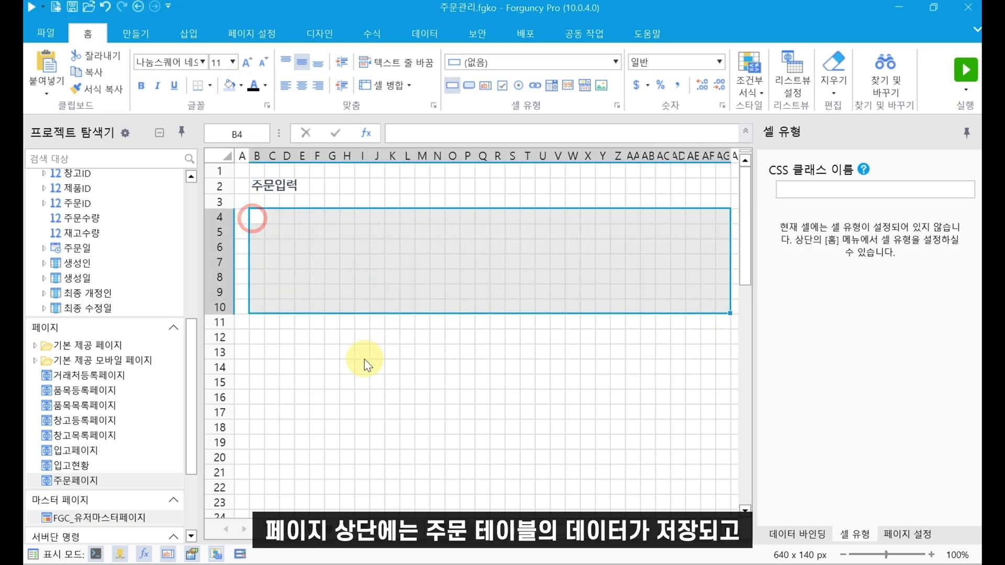
pyautogui.scroll(7, 91, 335)
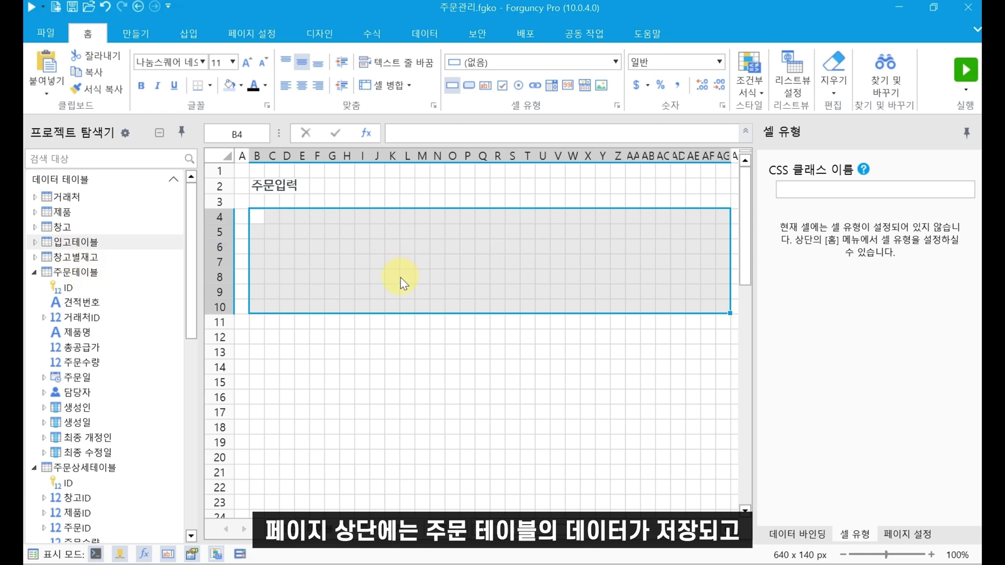
pyautogui.click(359, 366)
pyautogui.scroll(-2, 359, 366)
pyautogui.moveTo(283, 280); pyautogui.dragTo(444, 341)
pyautogui.moveTo(631, 372); pyautogui.dragTo(675, 379)
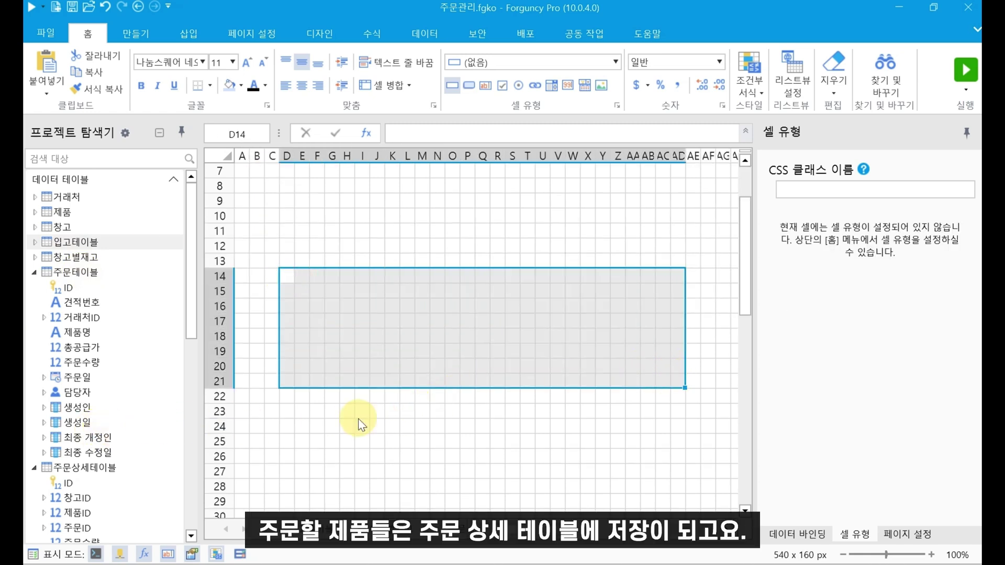
pyautogui.scroll(-1, 359, 419)
pyautogui.click(538, 404)
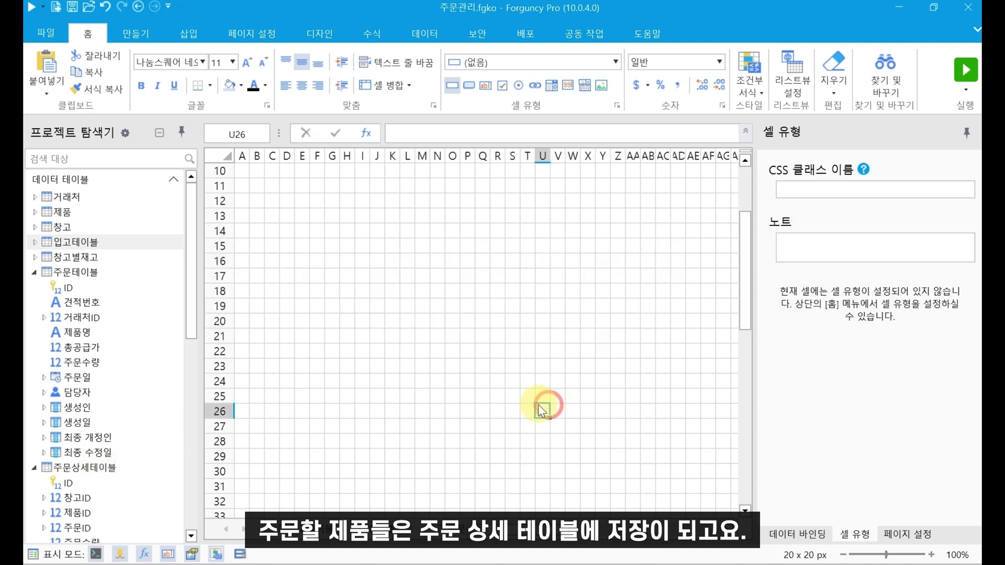
# - Label cell B4 일자 and make E4:N4 a date (날짜) input cell
pyautogui.scroll(3, 535, 403)
pyautogui.click(260, 224)
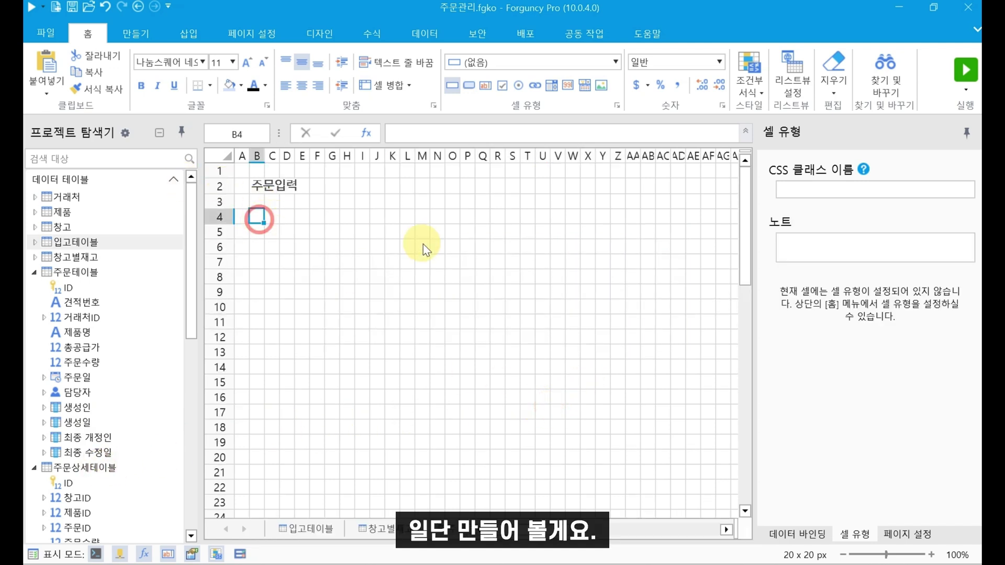
pyautogui.write('일ㅈㅏ')
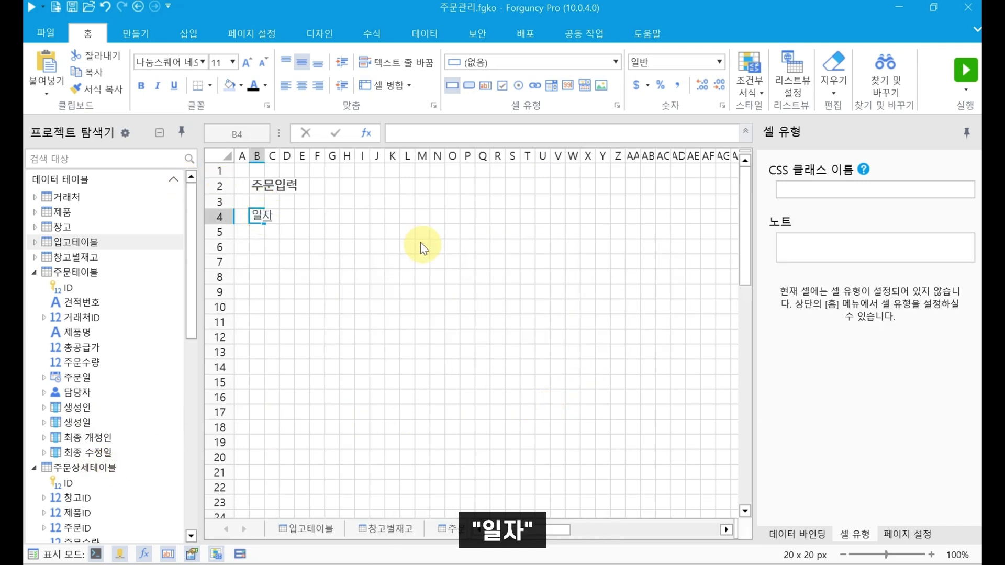
pyautogui.click(332, 262)
pyautogui.moveTo(304, 216); pyautogui.dragTo(442, 216)
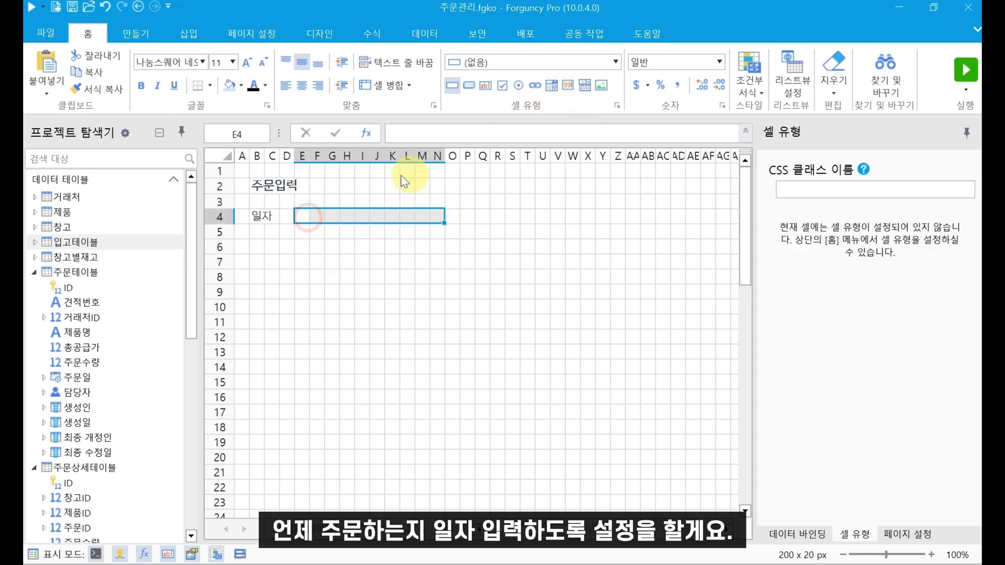
pyautogui.click(584, 85)
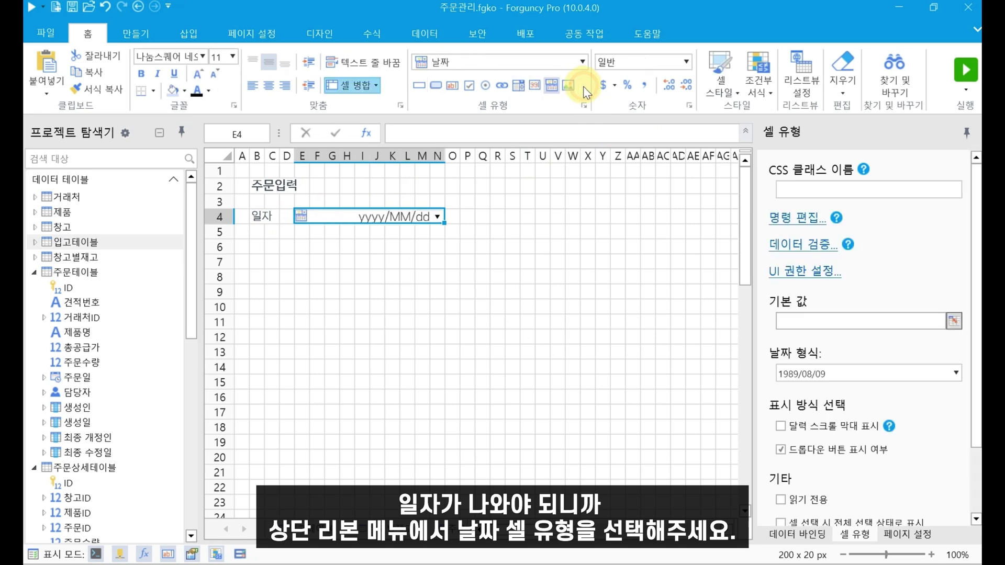
# - Label cell B6 담당자 and give E6:N6 the current user (현재 사용자) cell type
pyautogui.click(262, 248)
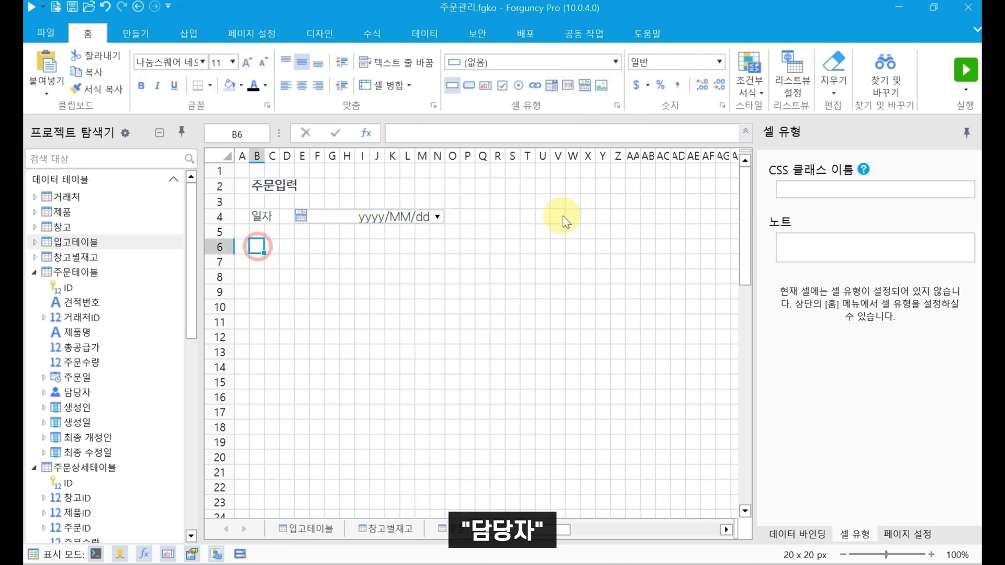
pyautogui.write('담당자')
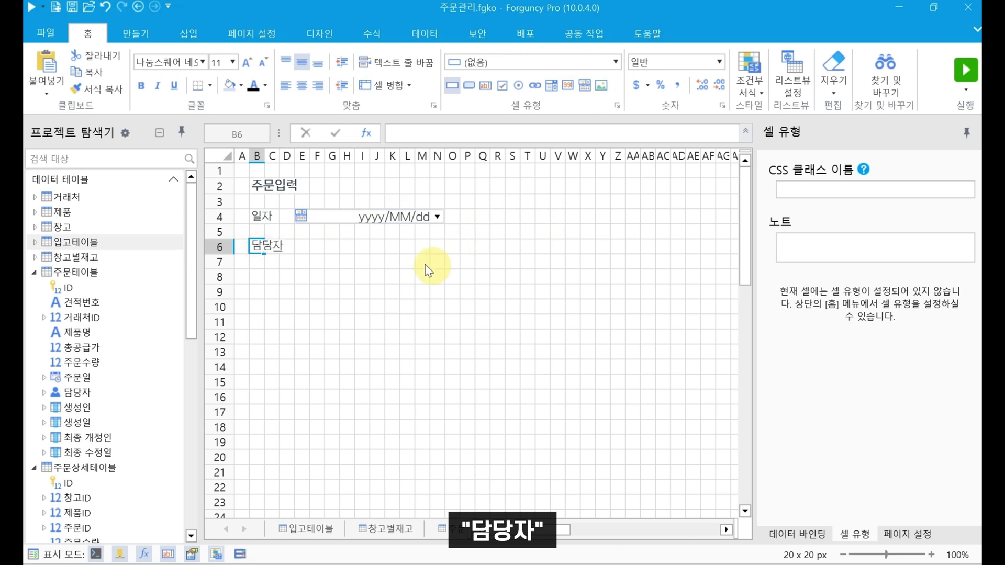
pyautogui.click(302, 247)
pyautogui.moveTo(305, 253); pyautogui.dragTo(434, 240)
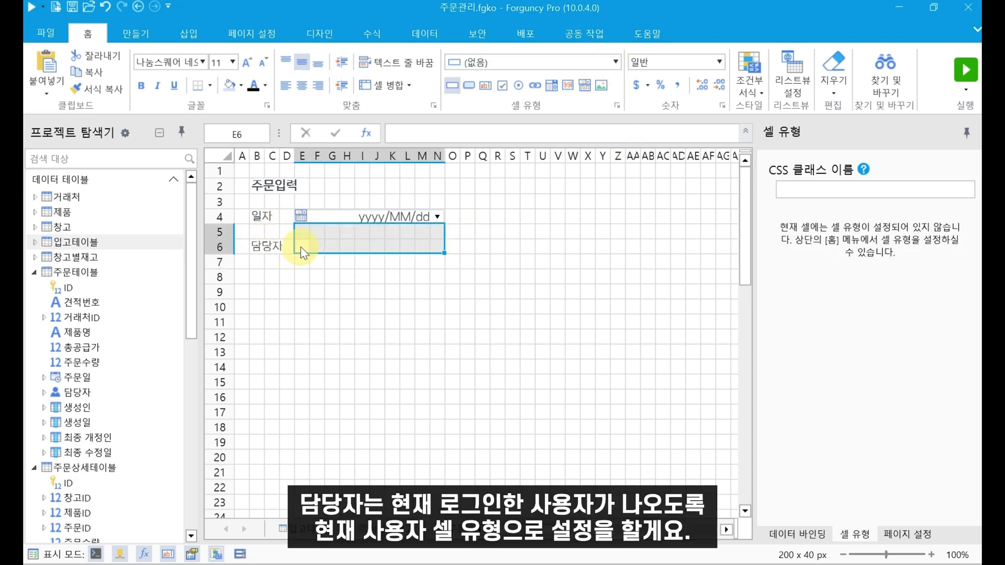
pyautogui.moveTo(300, 246); pyautogui.dragTo(432, 242)
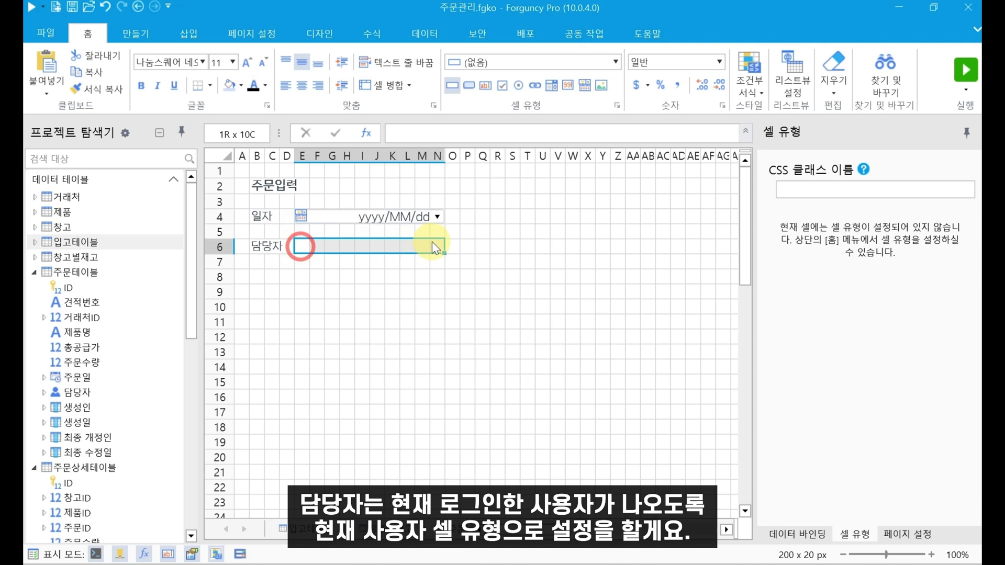
pyautogui.click(529, 65)
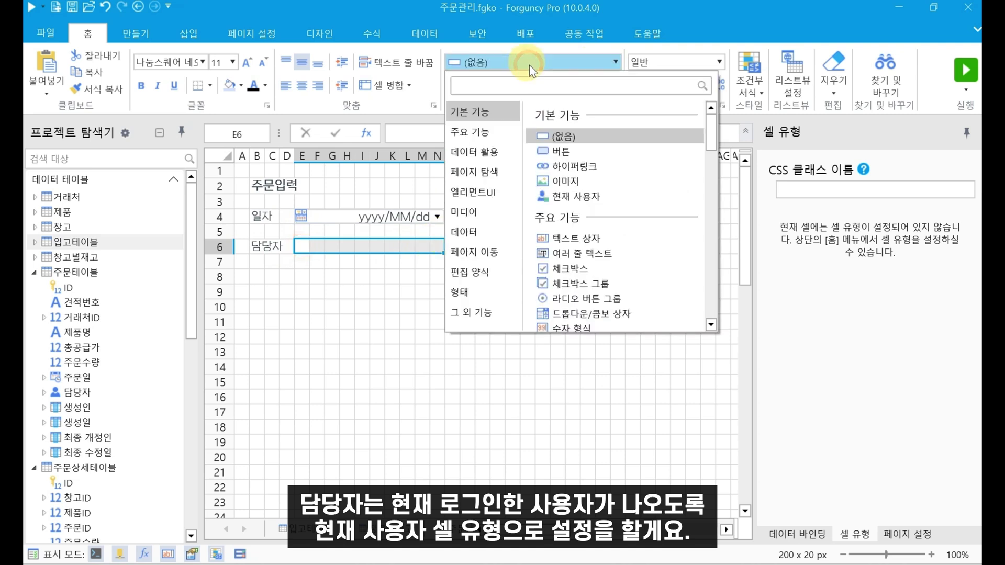
pyautogui.click(602, 198)
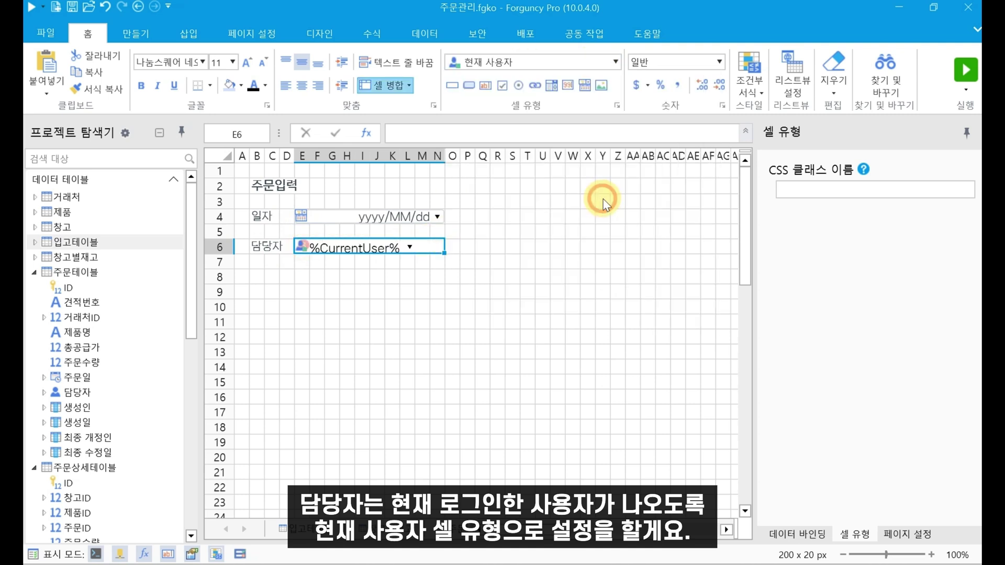
# - Label cell R4 거래처 and make V4:AE4 a dropdown/combo box cell
pyautogui.click(494, 213)
pyautogui.write('거래체')
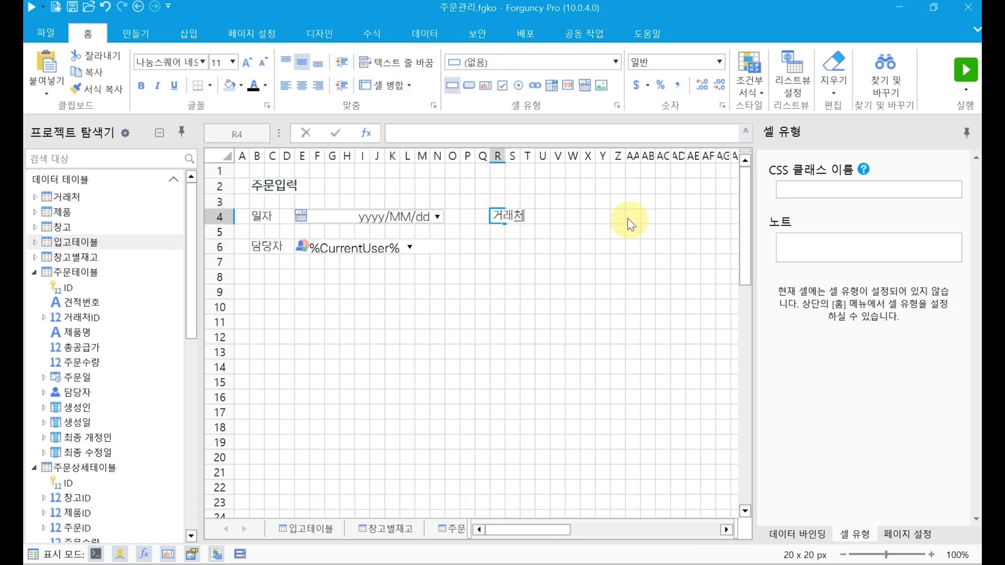
pyautogui.press('BackSpace')
pyautogui.write('처')
pyautogui.click(576, 261)
pyautogui.moveTo(563, 218); pyautogui.dragTo(687, 217)
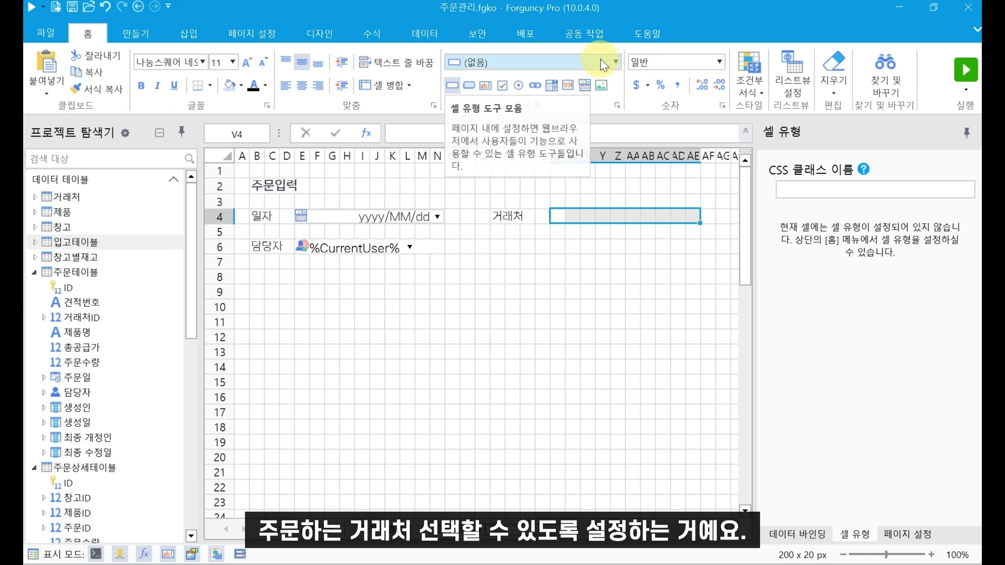
pyautogui.click(552, 85)
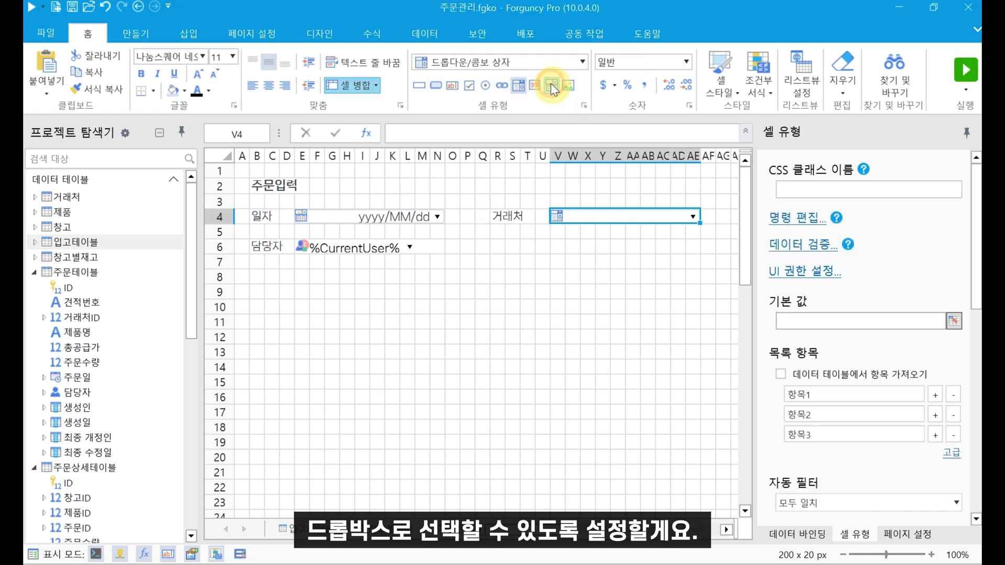
# - Load the 거래처 dropdown's items from the 거래처 table, with ID as the value column and 회사명 as the display column
pyautogui.click(631, 215)
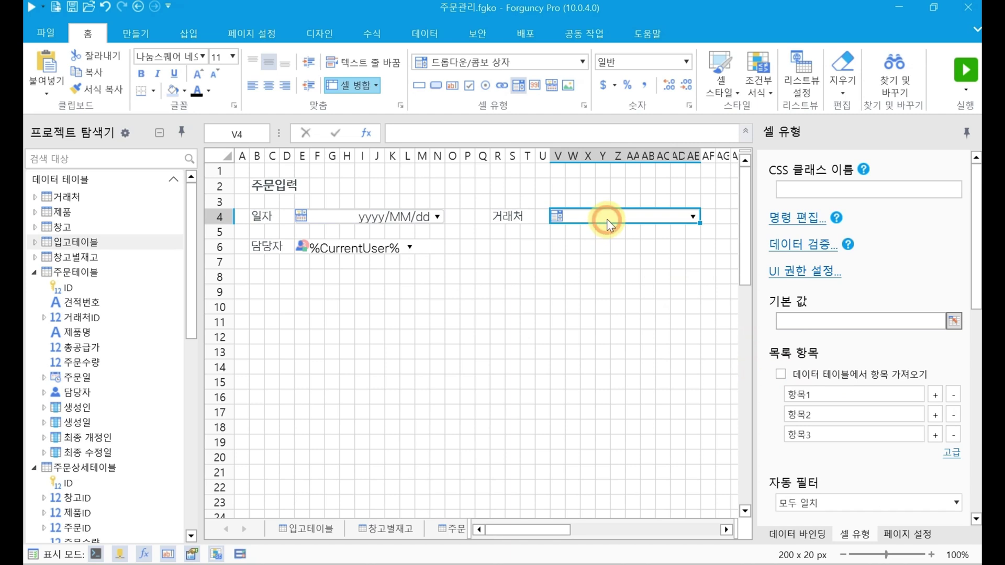
pyautogui.click(841, 378)
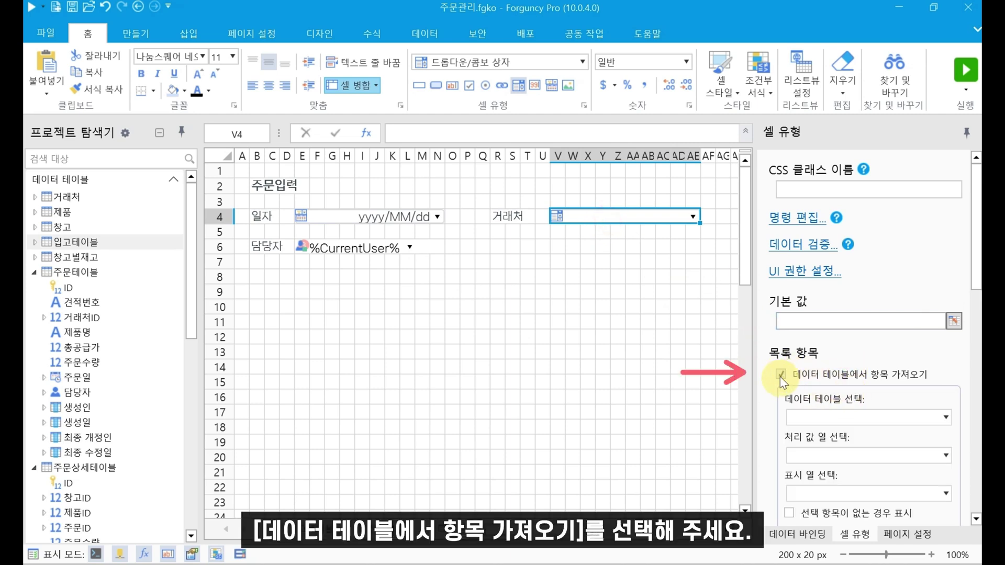
pyautogui.click(839, 412)
pyautogui.click(840, 460)
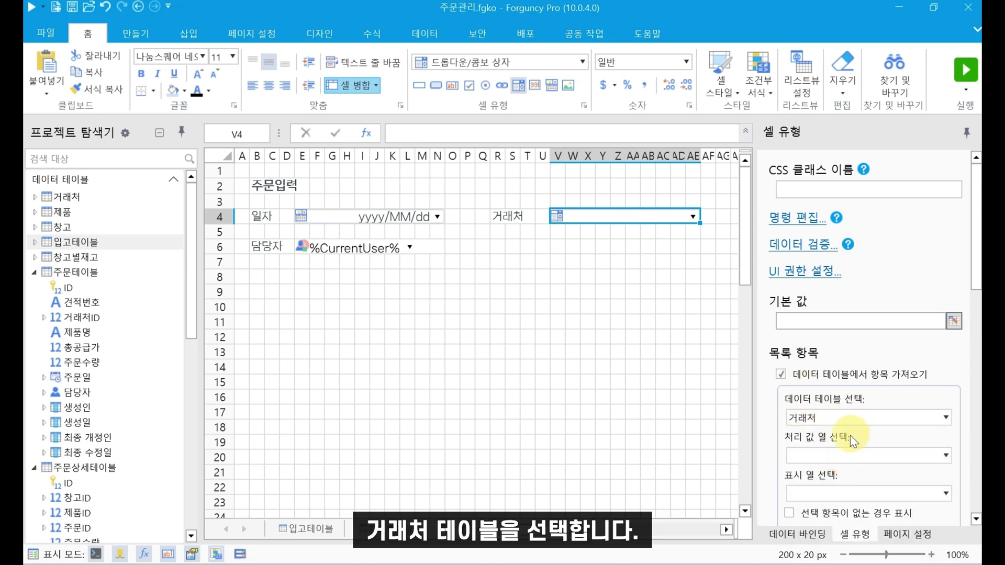
pyautogui.click(843, 459)
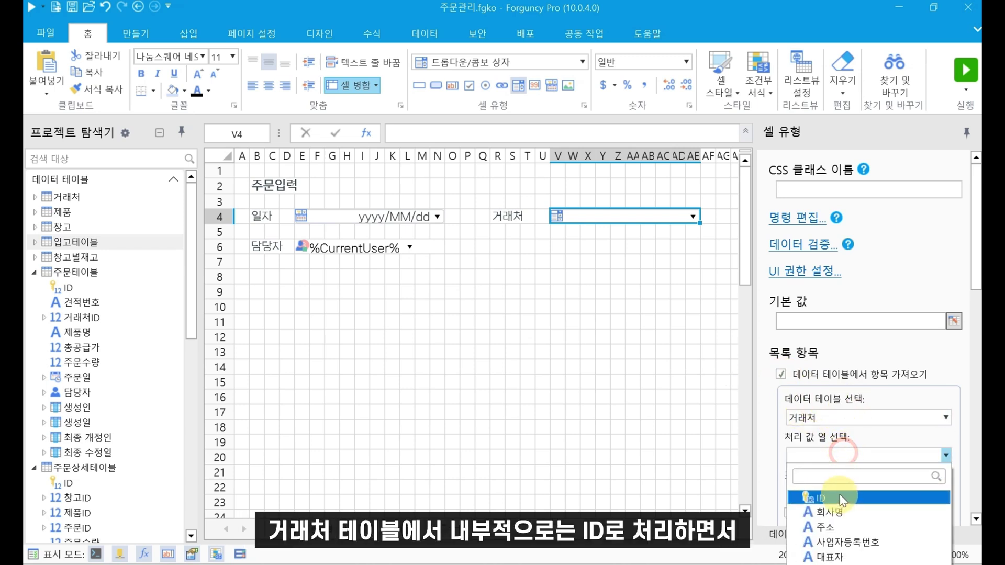
pyautogui.click(839, 494)
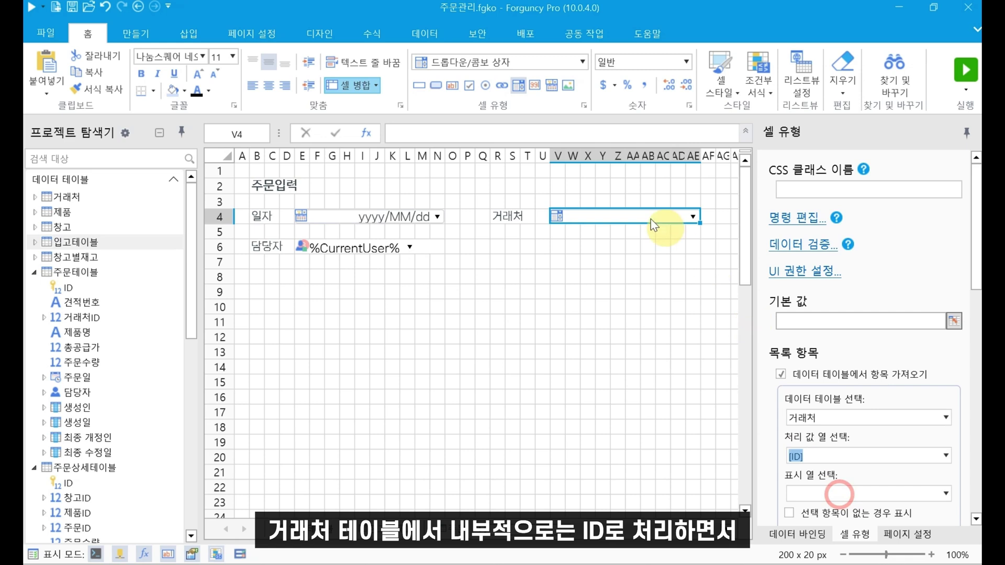
pyautogui.click(848, 496)
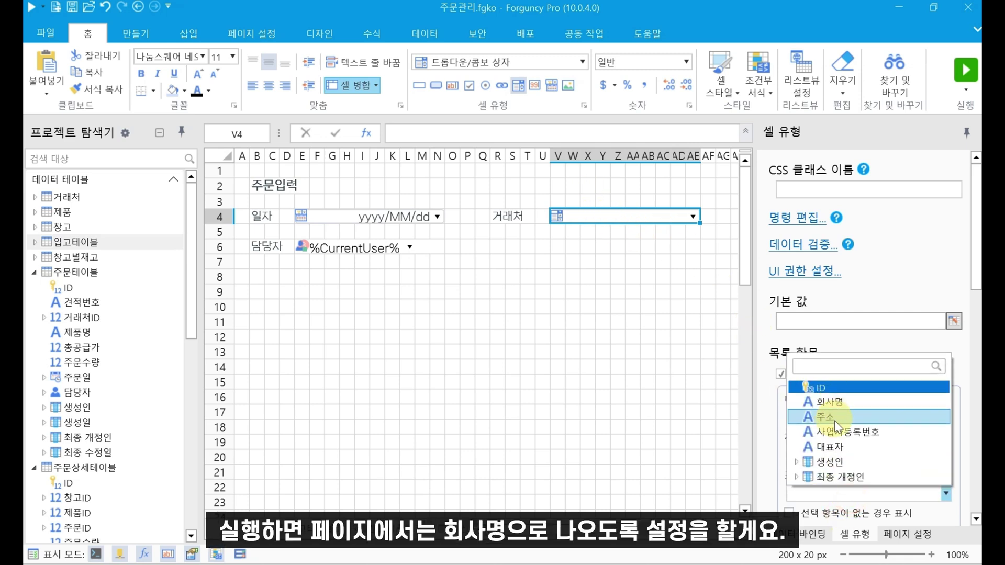
pyautogui.click(840, 403)
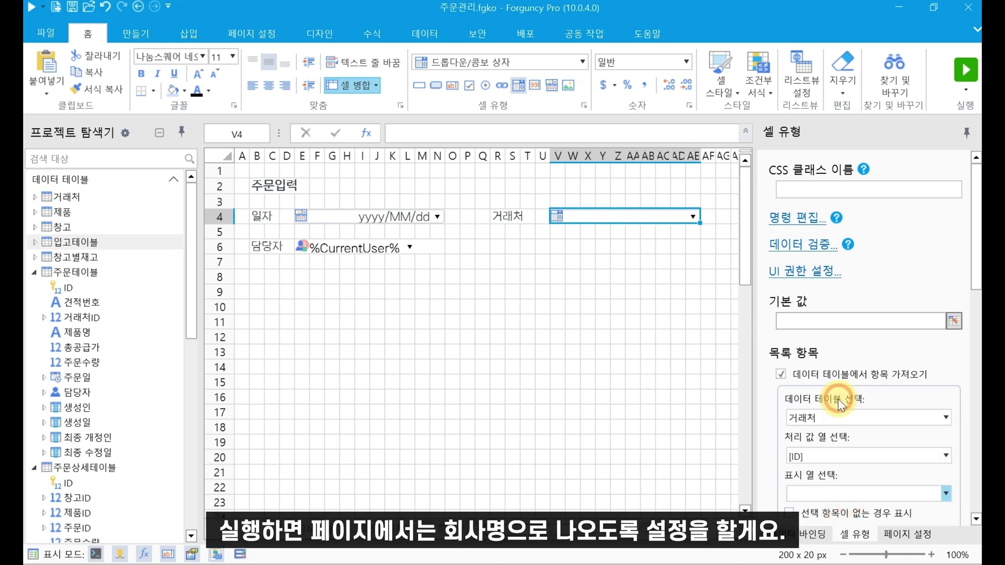
pyautogui.click(969, 409)
# - Bind the 일자, 담당자 and 거래처 input cells to the 주문일, 담당자 and 거래처ID fields of 주문테이블
pyautogui.scroll(-4, 100, 416)
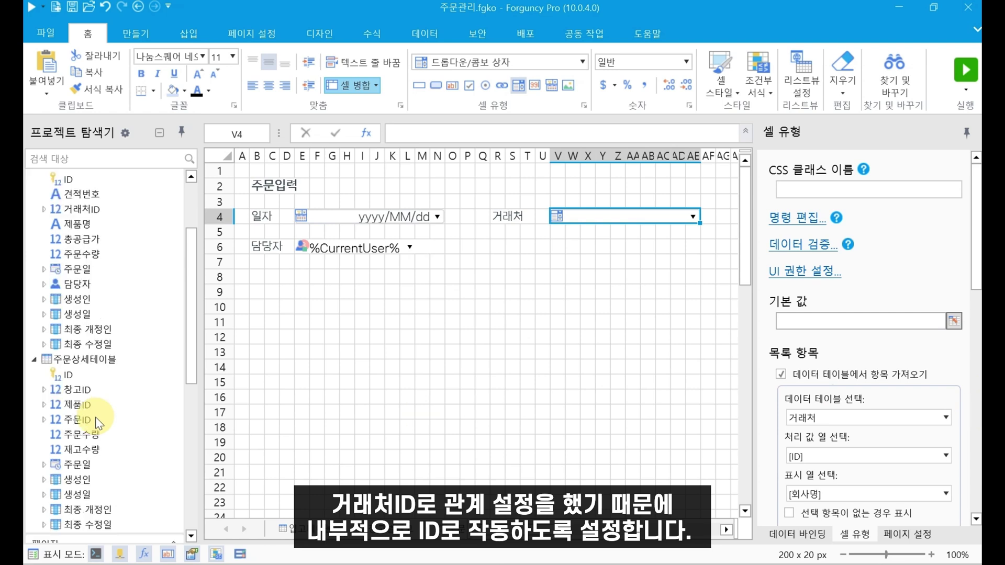
pyautogui.scroll(3, 147, 398)
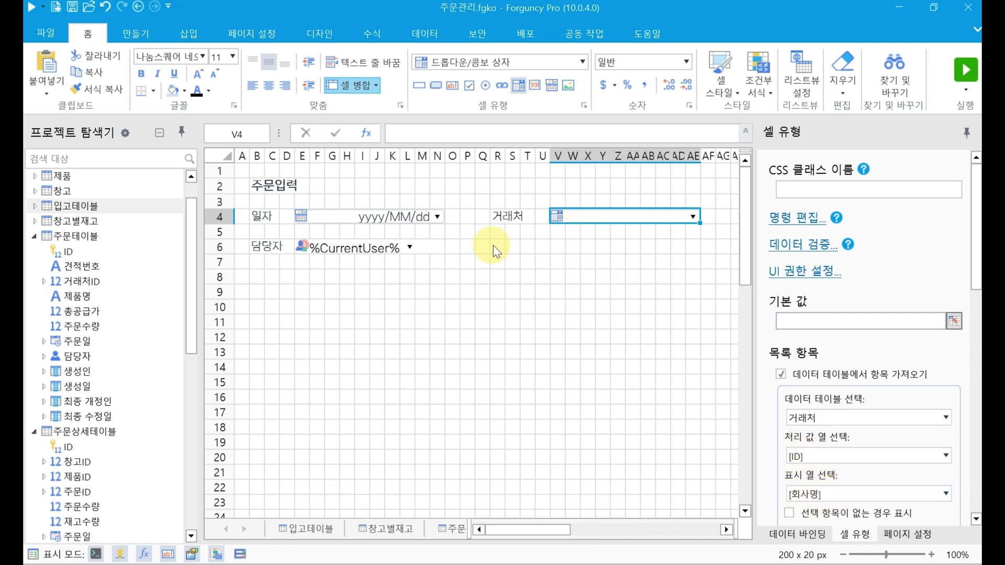
pyautogui.click(341, 215)
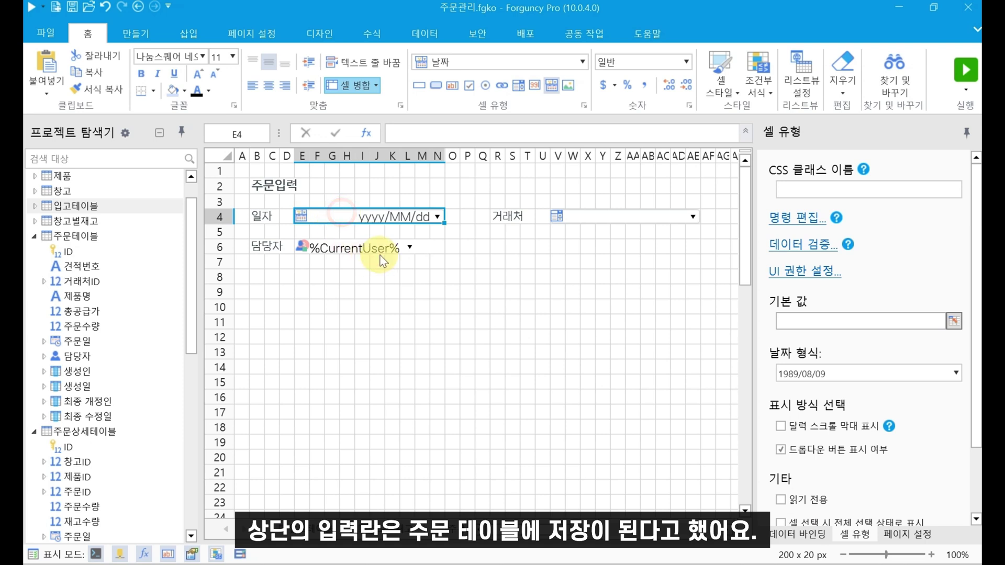
pyautogui.click(387, 243)
pyautogui.click(591, 215)
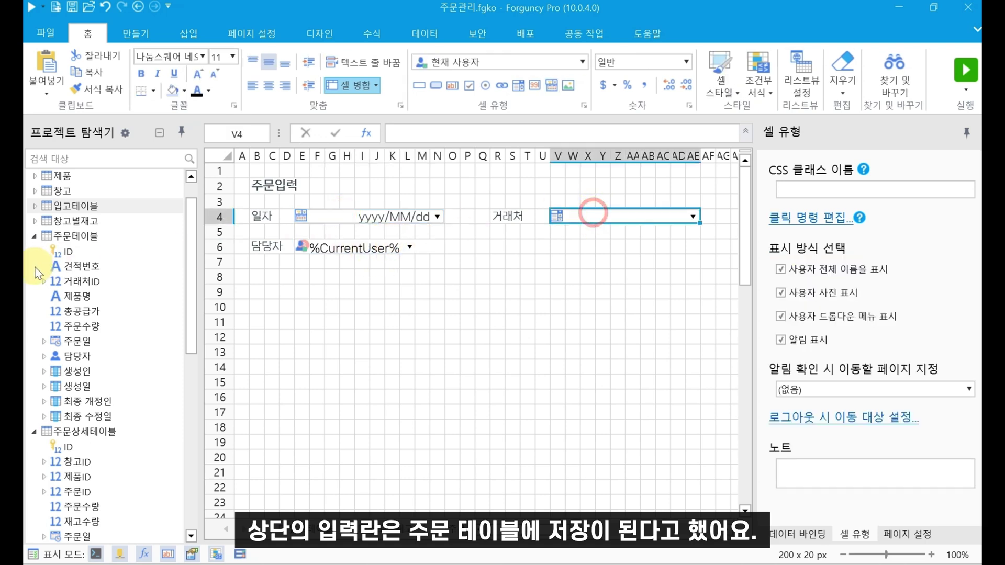
pyautogui.click(384, 217)
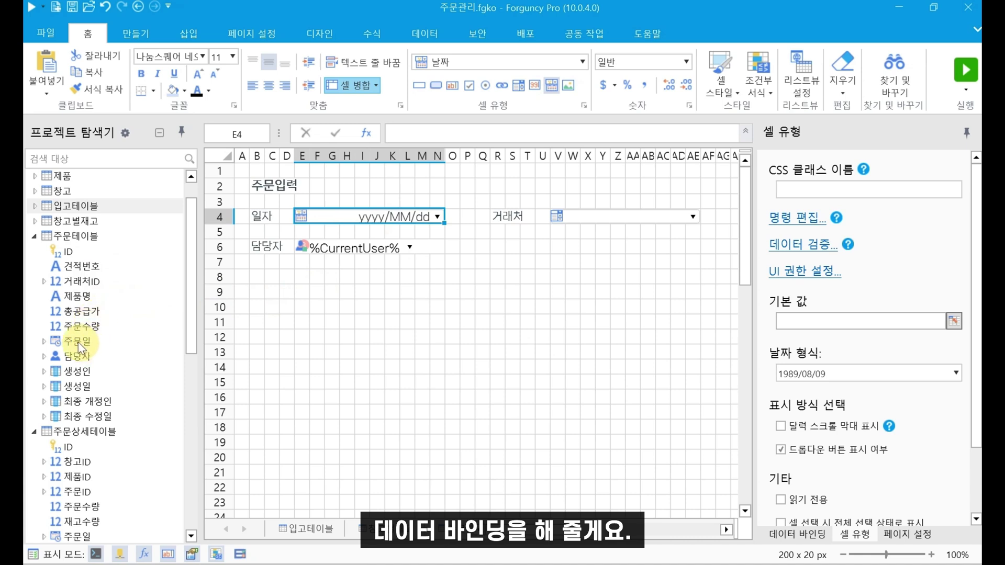
pyautogui.moveTo(75, 341); pyautogui.dragTo(359, 222)
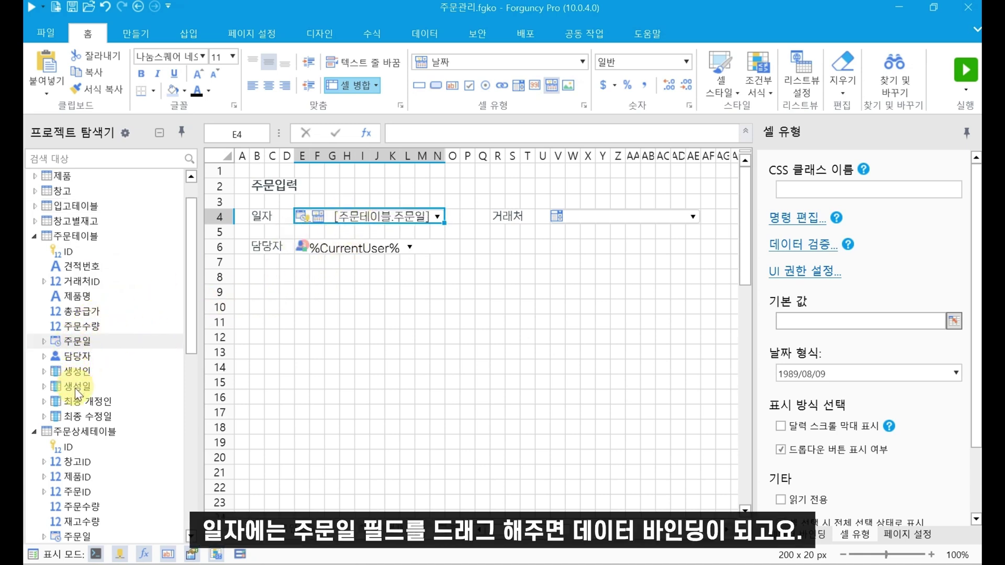
pyautogui.moveTo(87, 357); pyautogui.dragTo(372, 253)
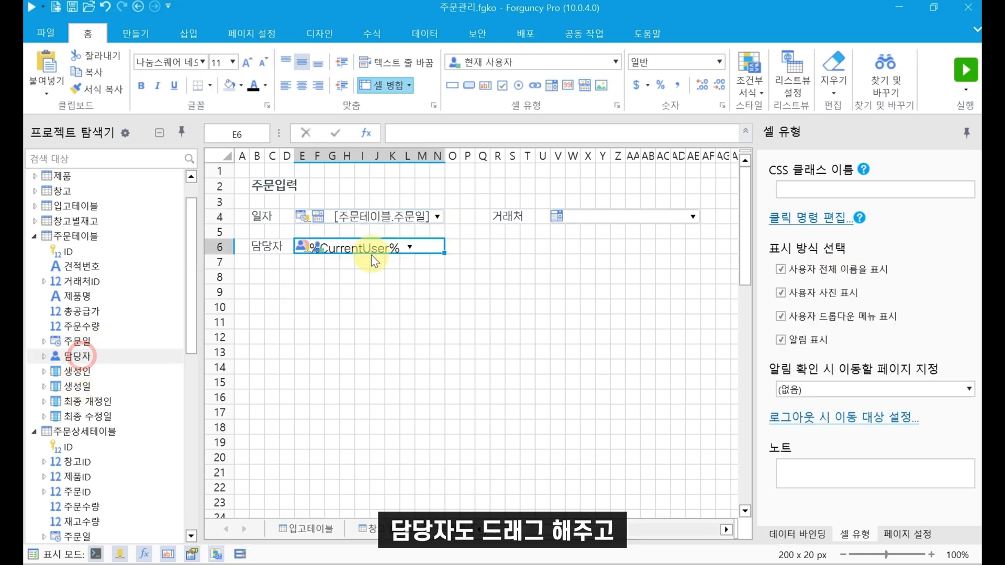
pyautogui.click(70, 280)
pyautogui.moveTo(70, 279); pyautogui.dragTo(589, 221)
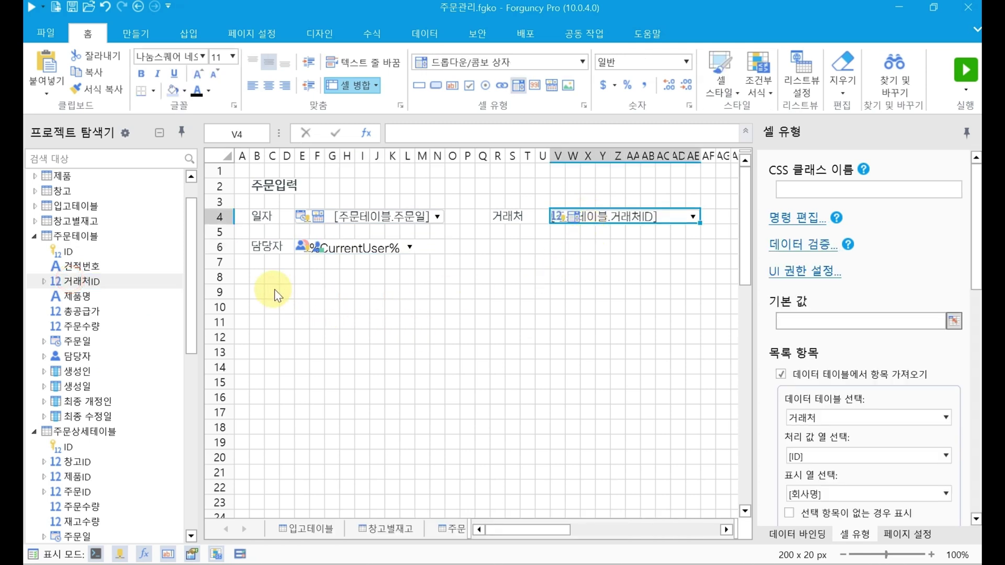
# - Place 주문상세테이블 on a 660 x 140 px cell area starting at B9 and spanning rows 9 to 15
pyautogui.moveTo(258, 291); pyautogui.dragTo(717, 371)
pyautogui.moveTo(735, 384)
pyautogui.mouseDown()
pyautogui.moveTo(734, 371)
pyautogui.moveTo(737, 389)
pyautogui.mouseUp()
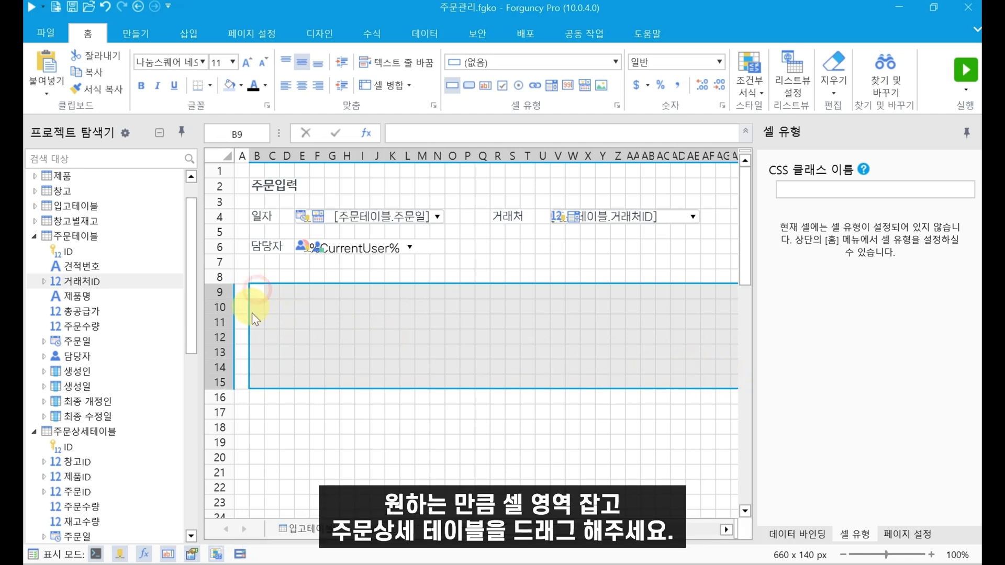
pyautogui.scroll(-3, 58, 356)
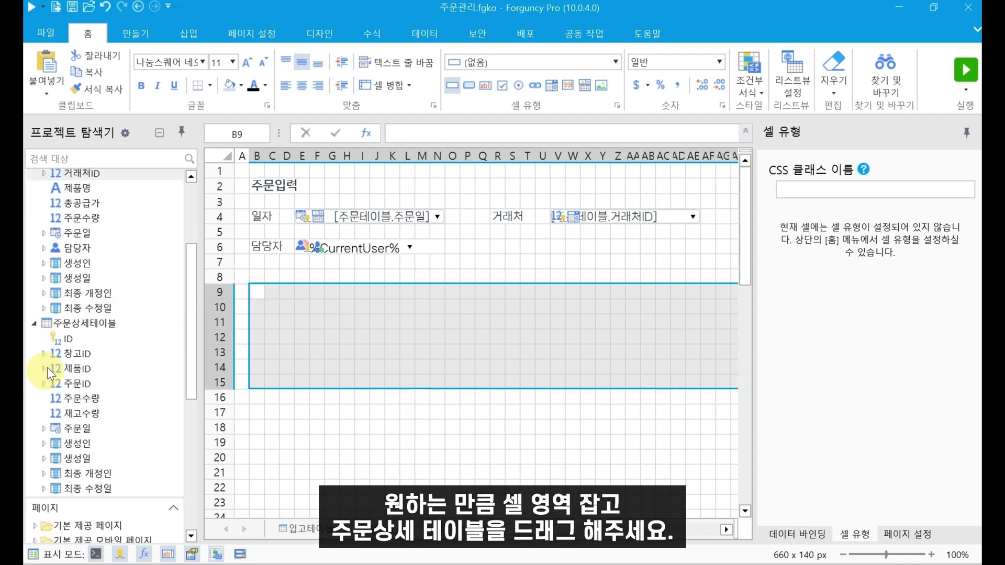
pyautogui.click(86, 324)
pyautogui.moveTo(86, 327); pyautogui.dragTo(350, 307)
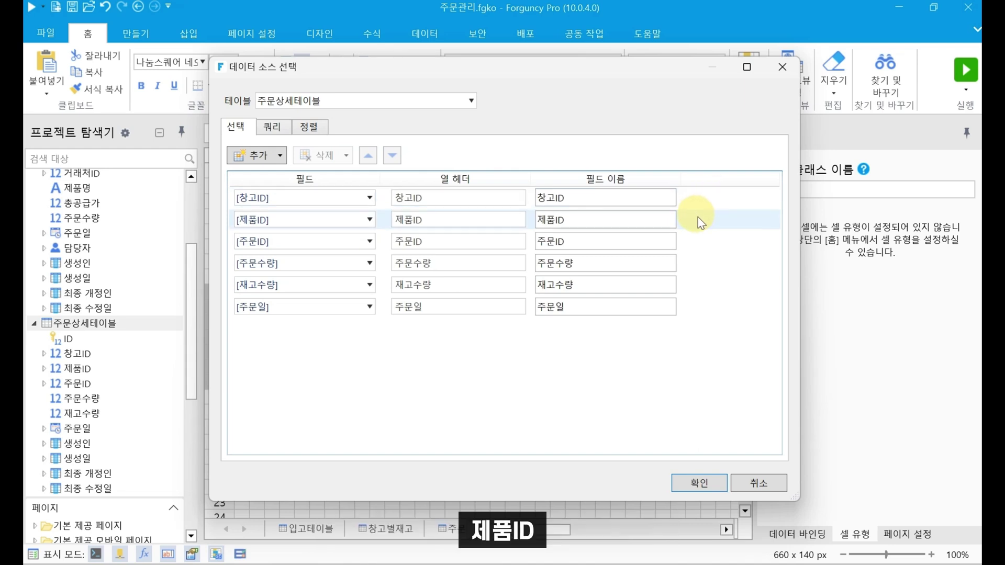
# - Remove the 주문ID field from the data source fields of 주문상세테이블
pyautogui.click(686, 241)
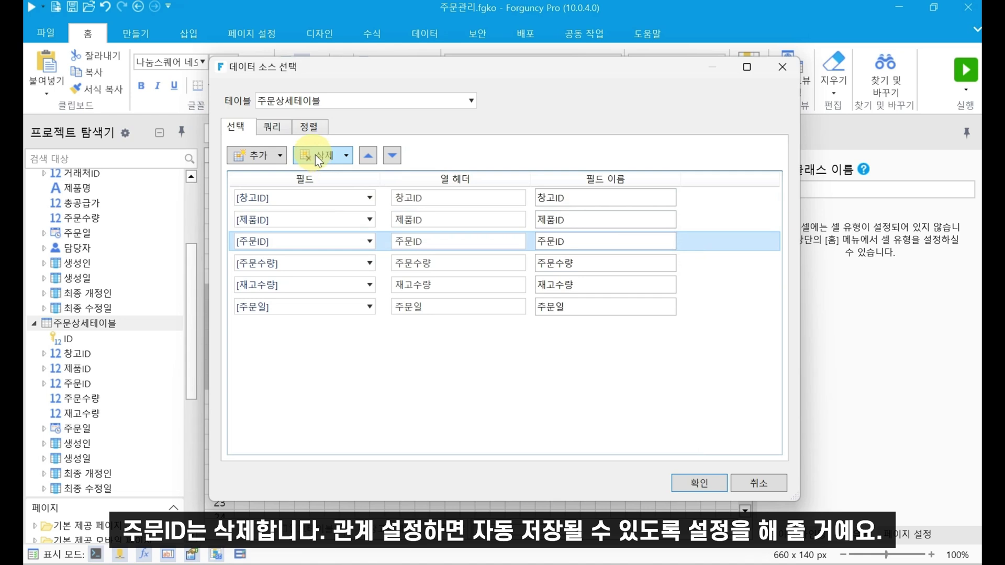
pyautogui.moveTo(343, 68); pyautogui.dragTo(482, 71)
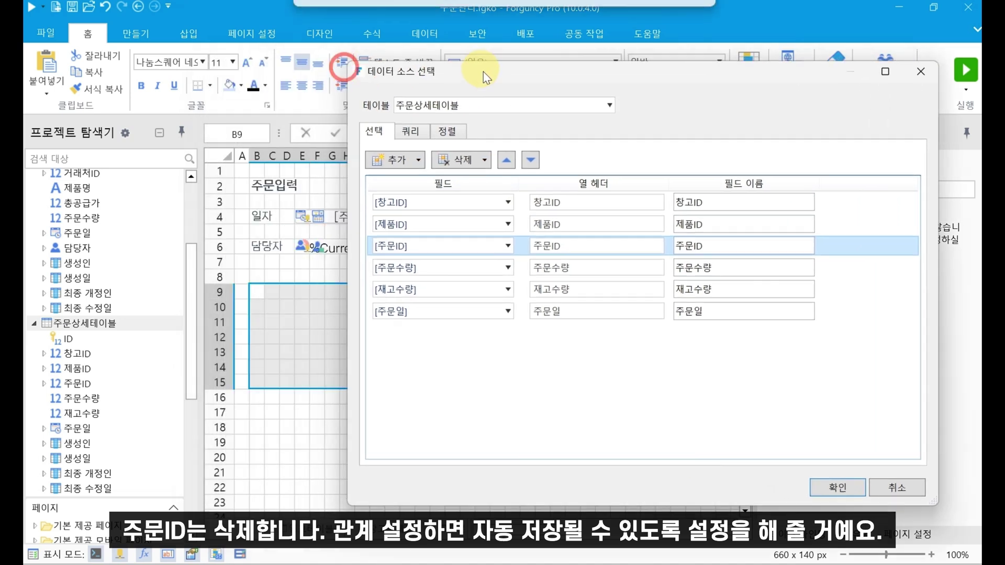
pyautogui.click(457, 159)
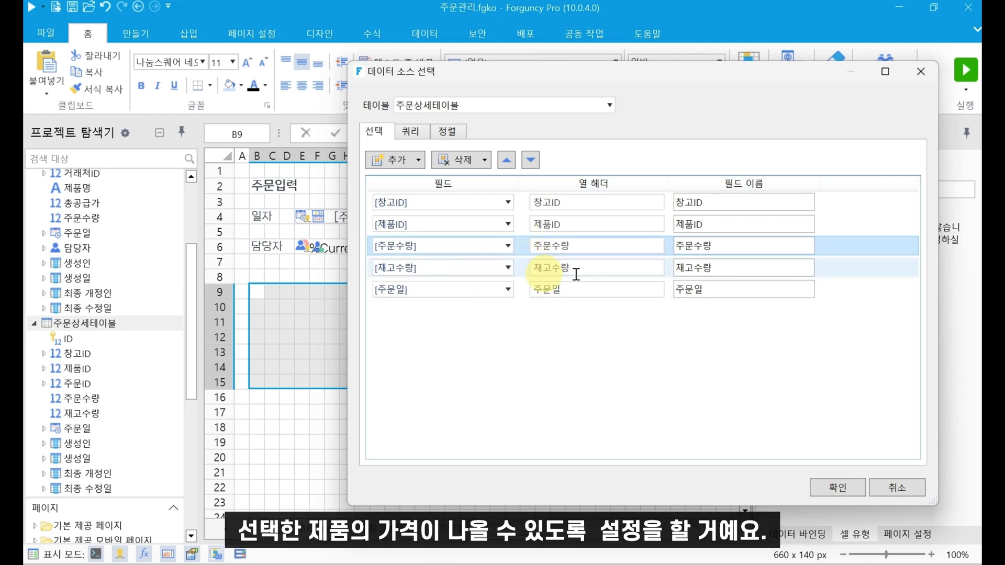
# - Add columns headed 단가 and 공급가액, with no linked field, between 재고수량 and 주문일 in the data source fields
pyautogui.click(834, 268)
pyautogui.click(397, 161)
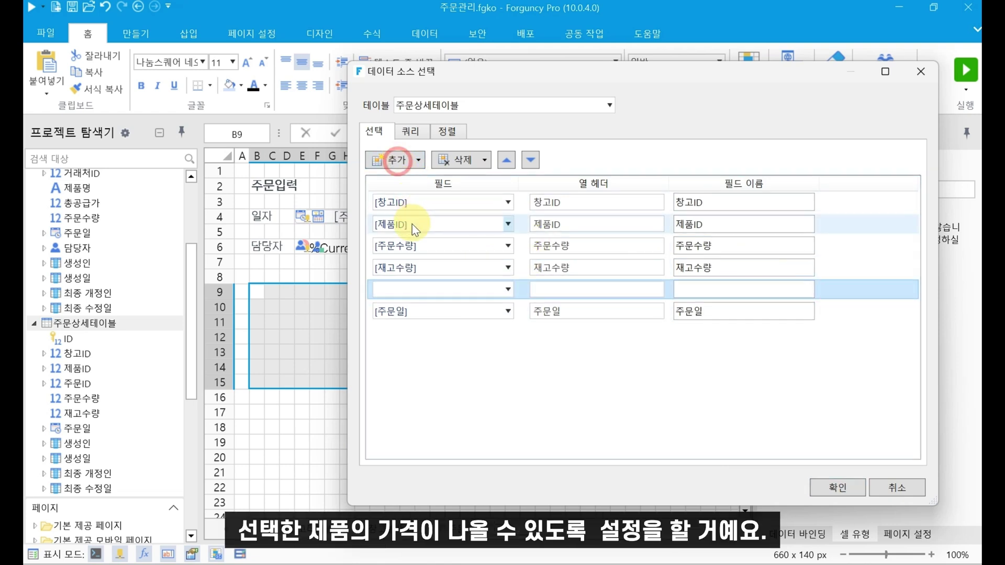
pyautogui.click(590, 288)
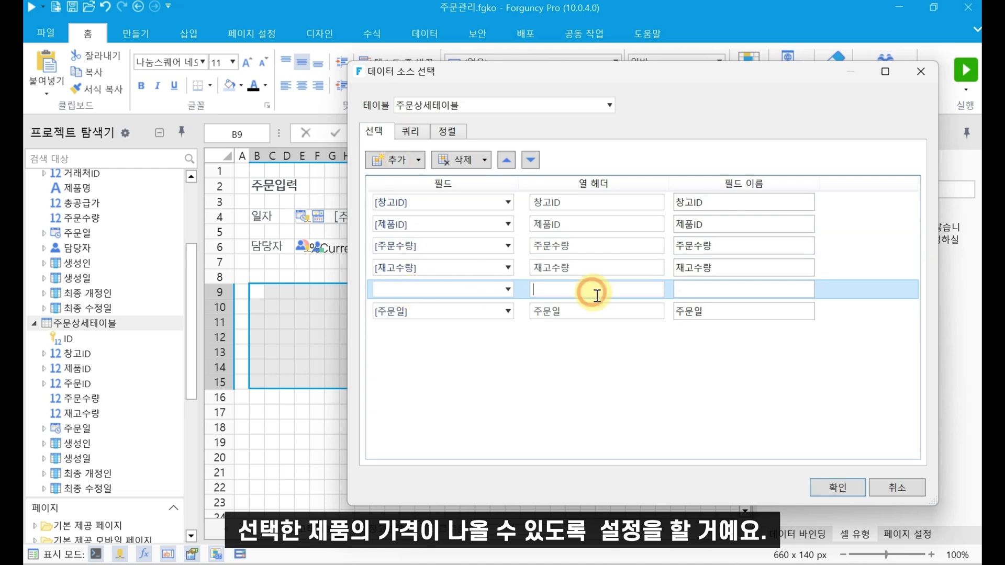
pyautogui.write('다')
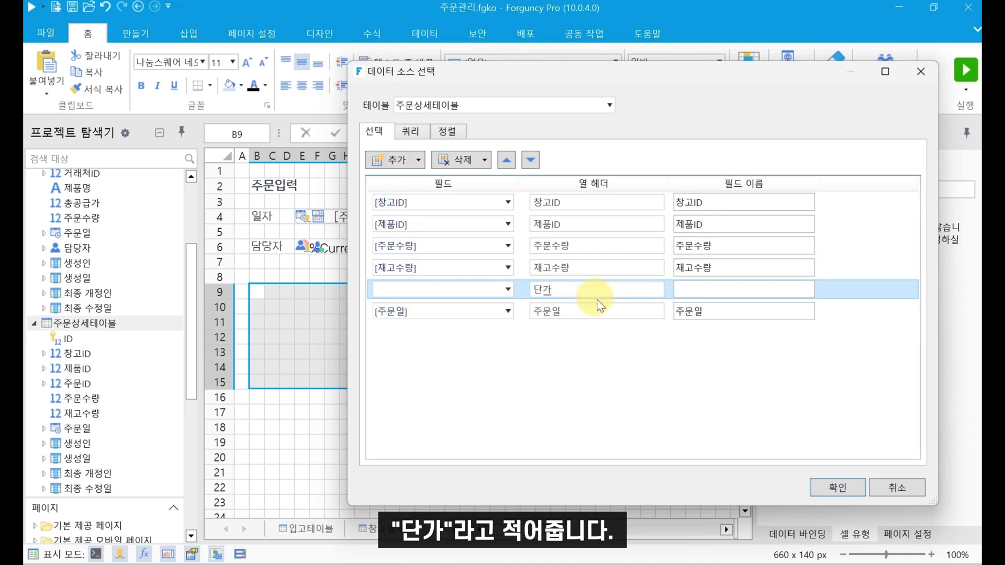
pyautogui.click(384, 158)
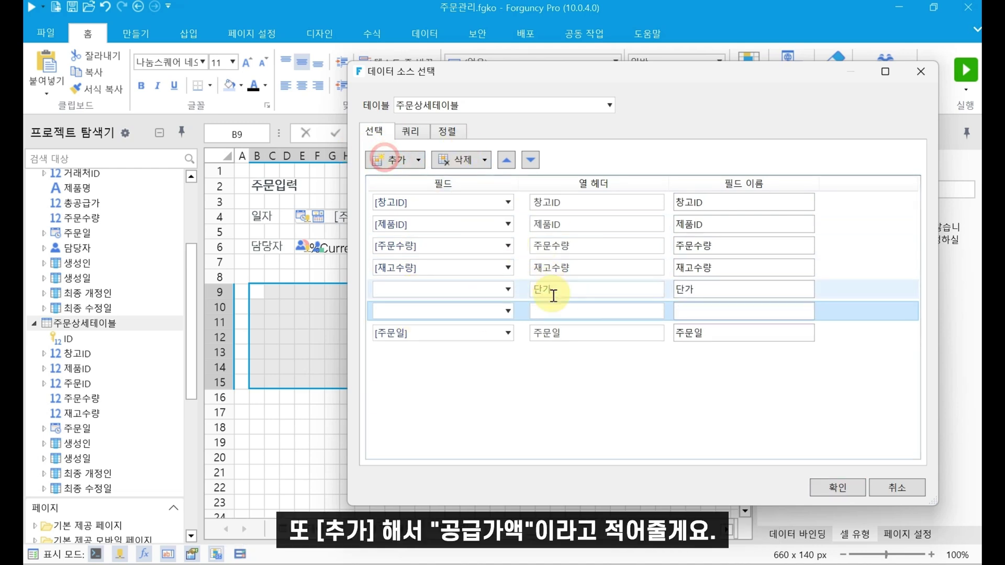
pyautogui.click(593, 311)
pyautogui.write('고ㅇ그')
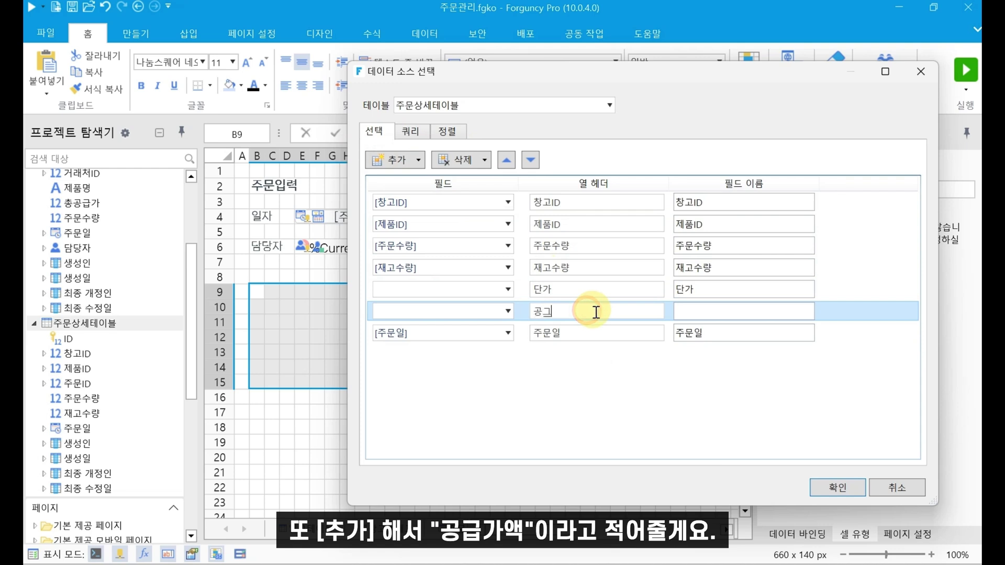
pyautogui.write('ㅂㄱ')
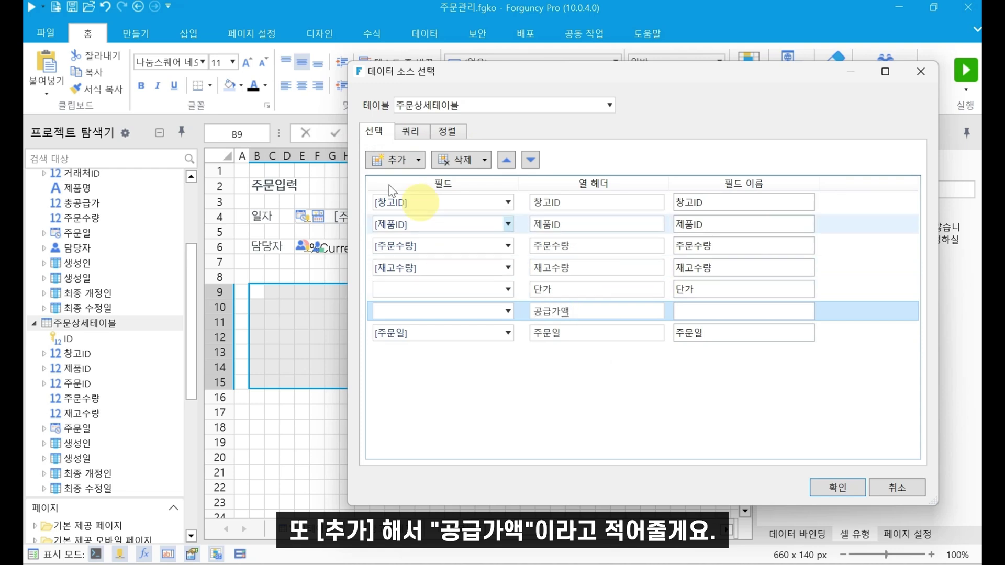
# - Add columns headed 부가세 and 합계, with no linked field, below 공급가액 and apply the data source settings
pyautogui.click(395, 160)
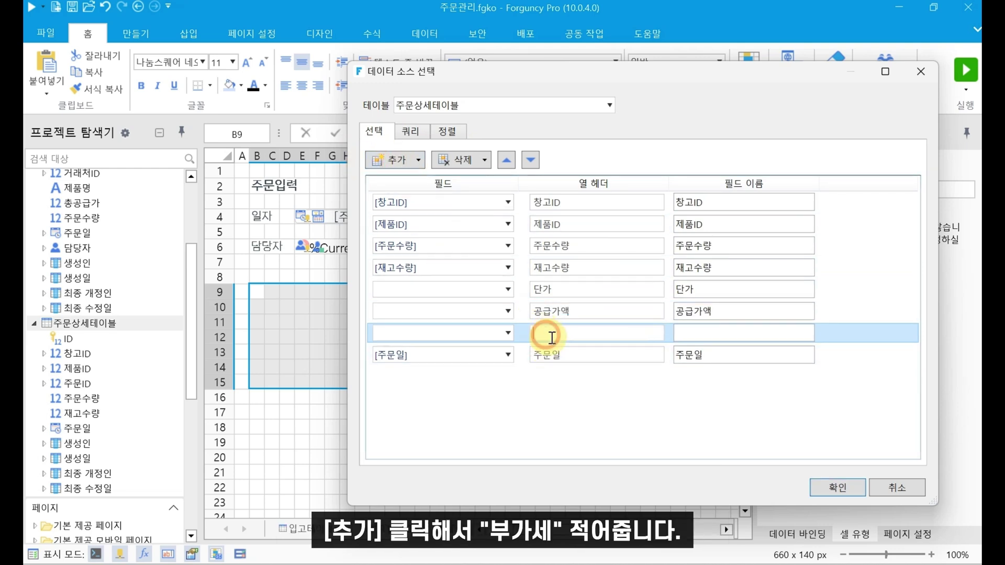
pyautogui.click(543, 333)
pyautogui.write('부가세')
pyautogui.click(407, 159)
pyautogui.click(581, 355)
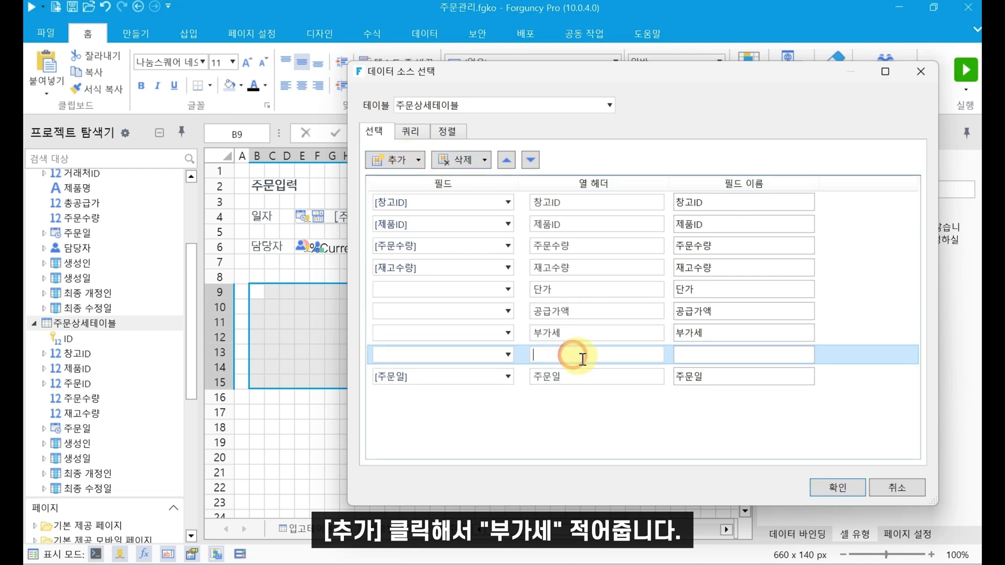
pyautogui.write('합계')
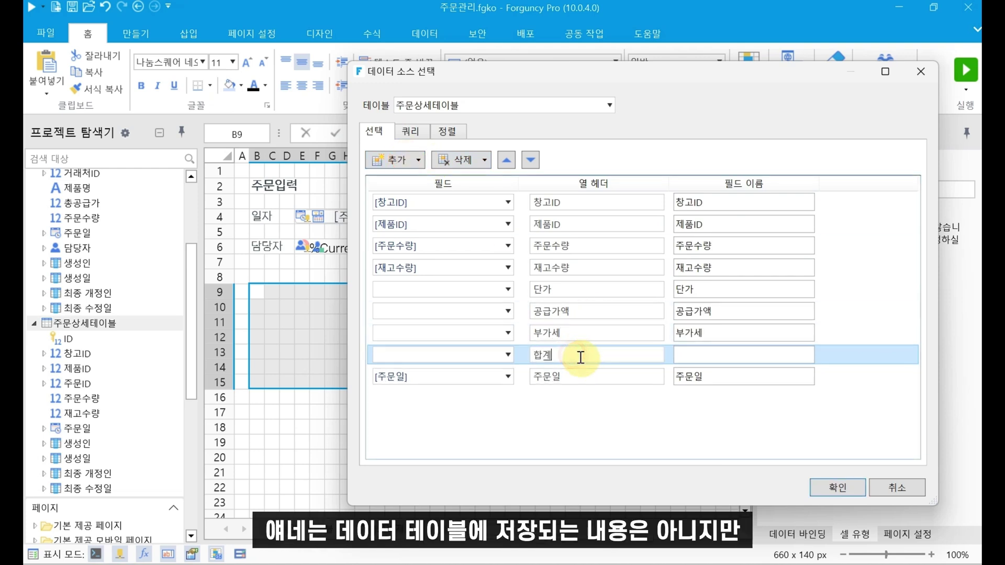
pyautogui.click(879, 292)
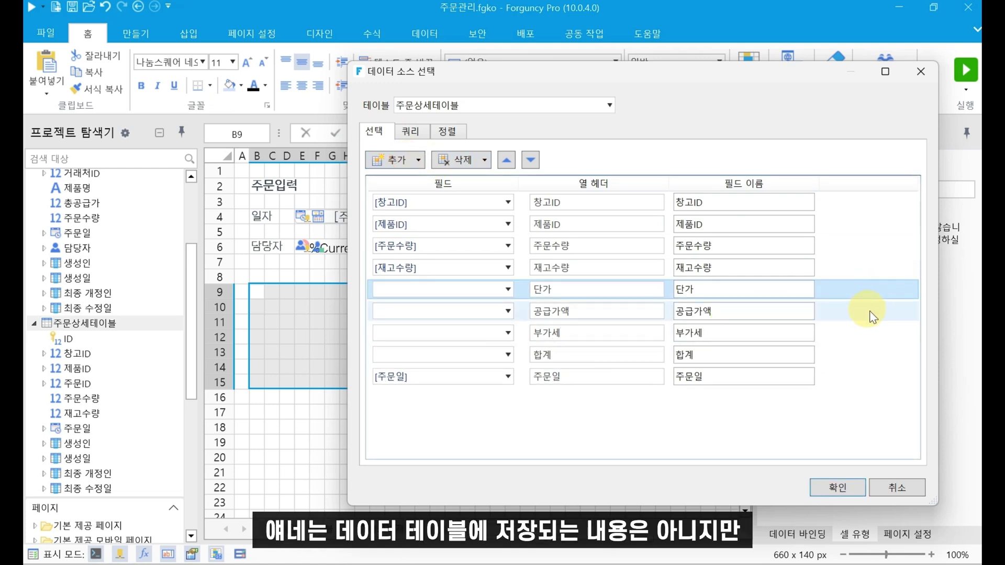
pyautogui.click(865, 312)
pyautogui.click(863, 331)
pyautogui.click(852, 356)
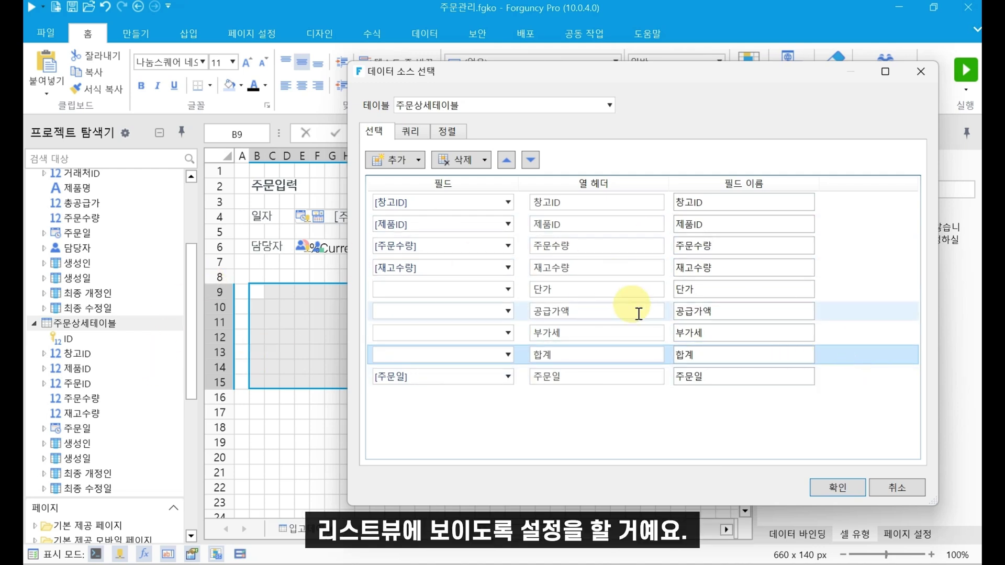
pyautogui.click(574, 290)
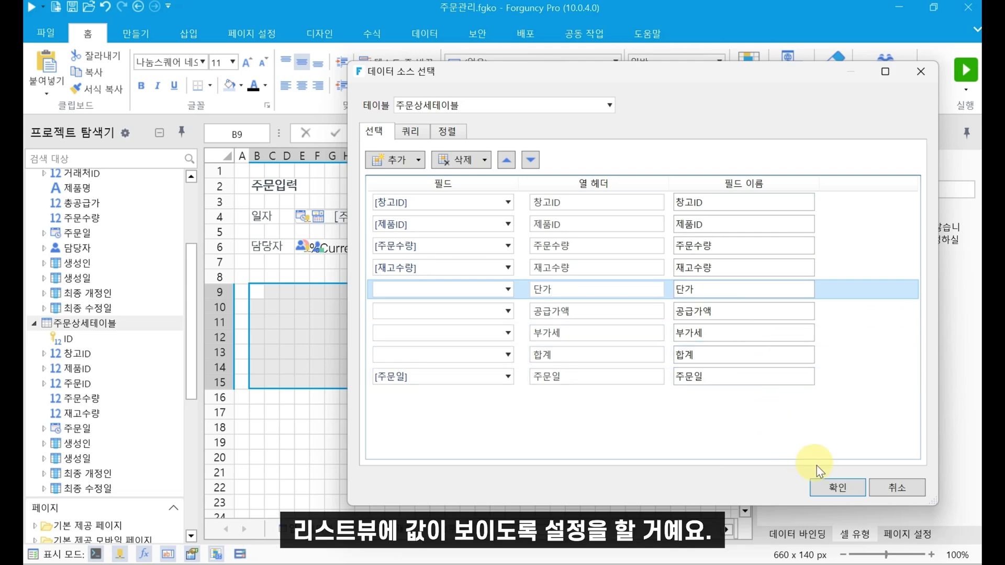
pyautogui.click(830, 487)
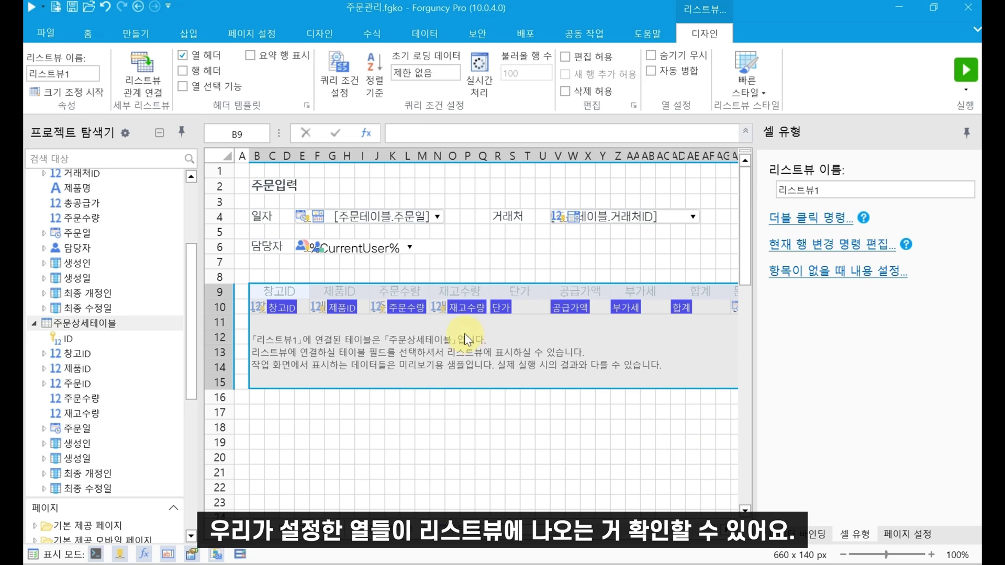
# - Resize the 주문상세테이블 list view to a width of 760 px by extending its right edge
pyautogui.click(277, 289)
pyautogui.moveTo(276, 296); pyautogui.dragTo(679, 306)
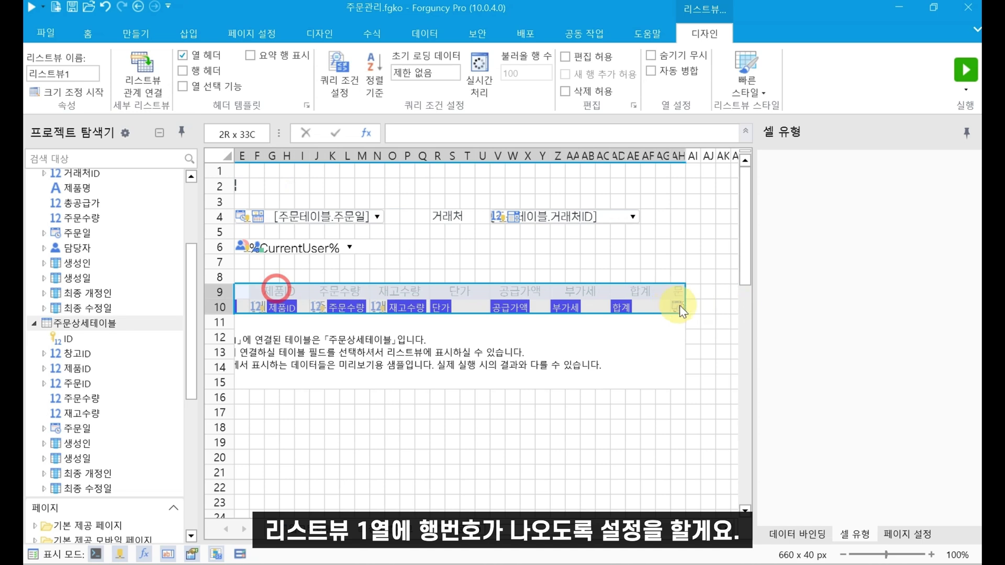
pyautogui.click(622, 369)
pyautogui.rightClick(624, 361)
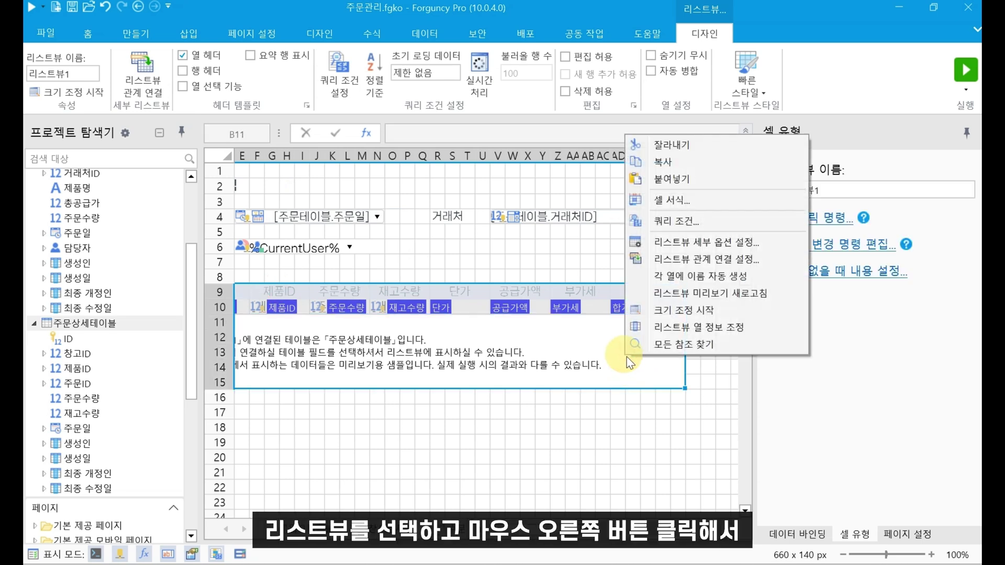
pyautogui.click(738, 314)
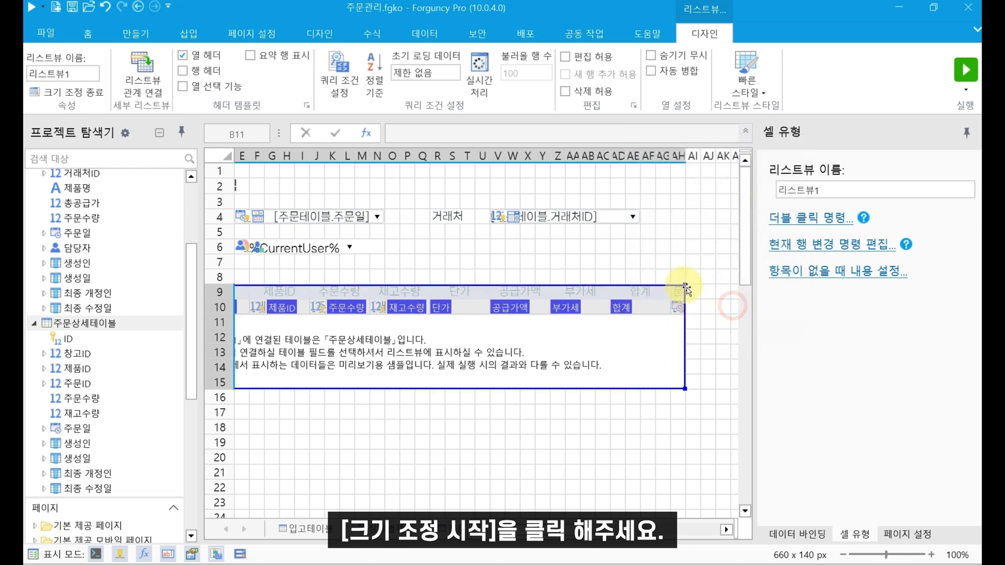
pyautogui.moveTo(685, 287); pyautogui.dragTo(725, 296)
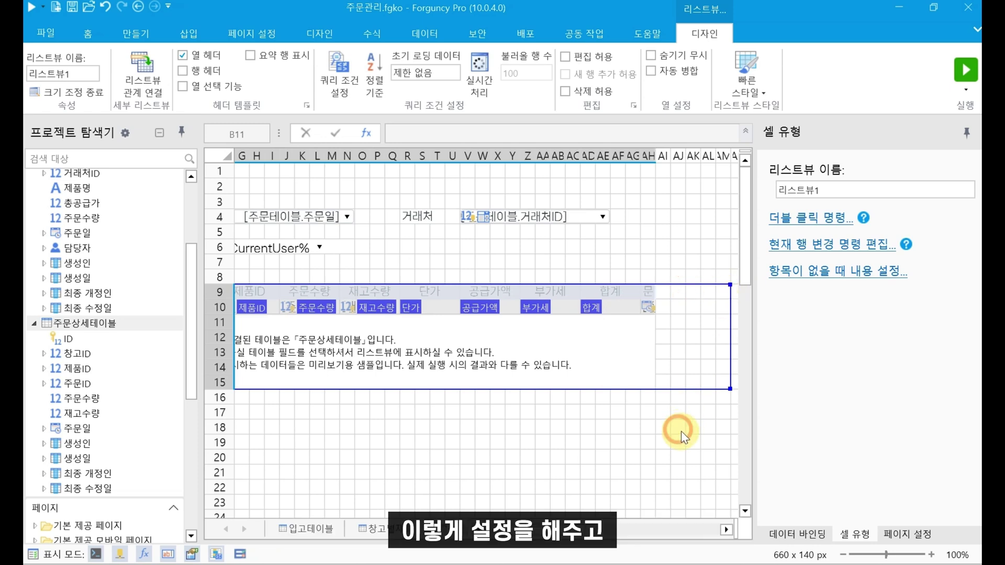
pyautogui.click(679, 427)
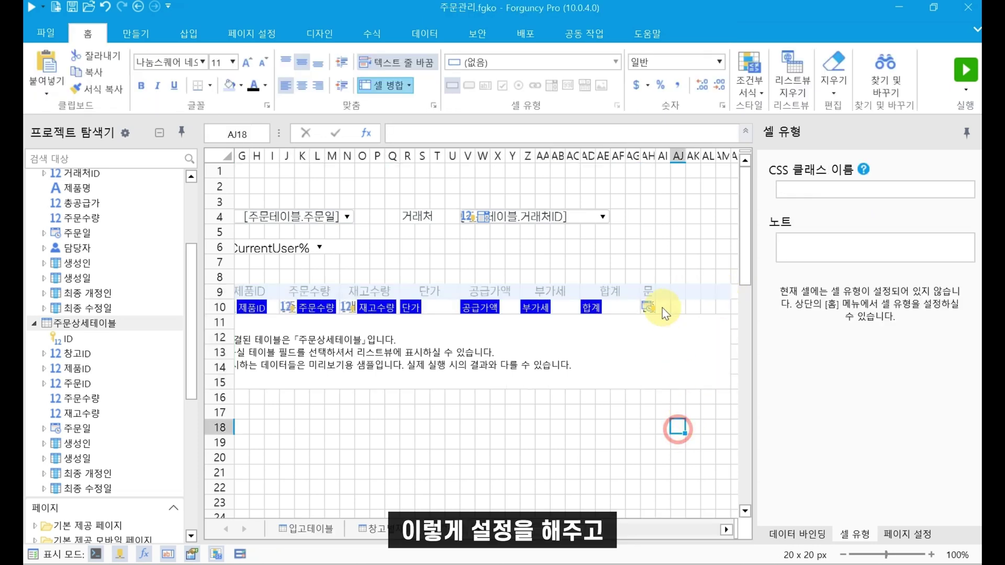
# - Shift the list view's header and template cells in rows 9 and 10 one column right to start at C9
pyautogui.hscroll(-3, 486, 314)
pyautogui.click(272, 293)
pyautogui.moveTo(386, 308); pyautogui.dragTo(615, 289)
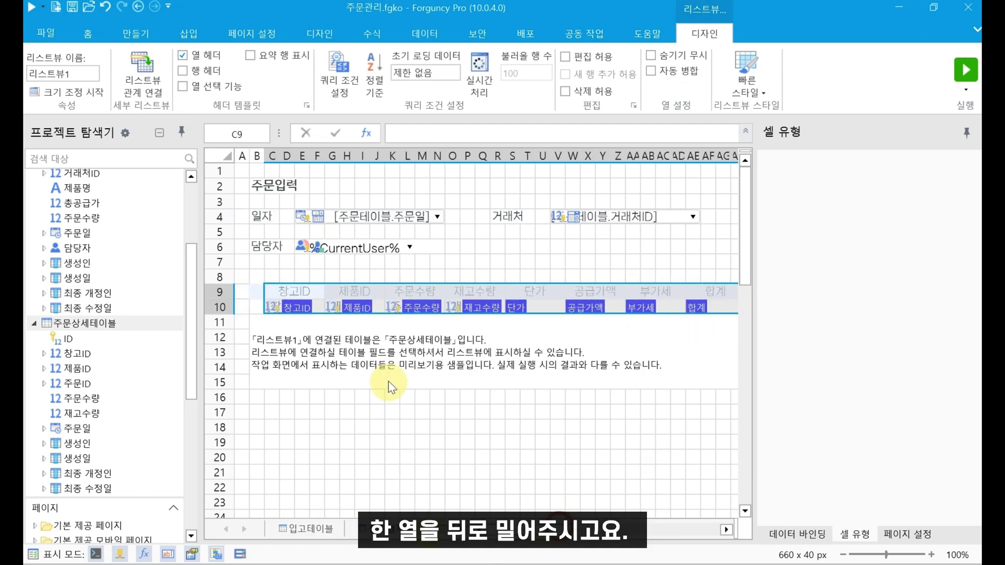
pyautogui.click(395, 354)
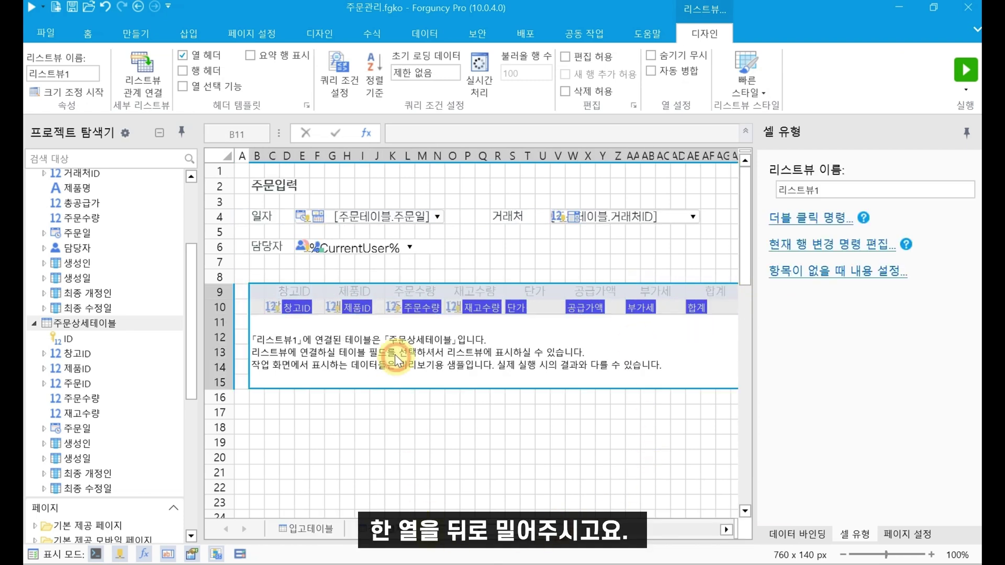
# - Enable the row header (행 헤더) on the list view and allow editing (편집 허용) and adding new rows (새 행 추가 허용)
pyautogui.click(201, 73)
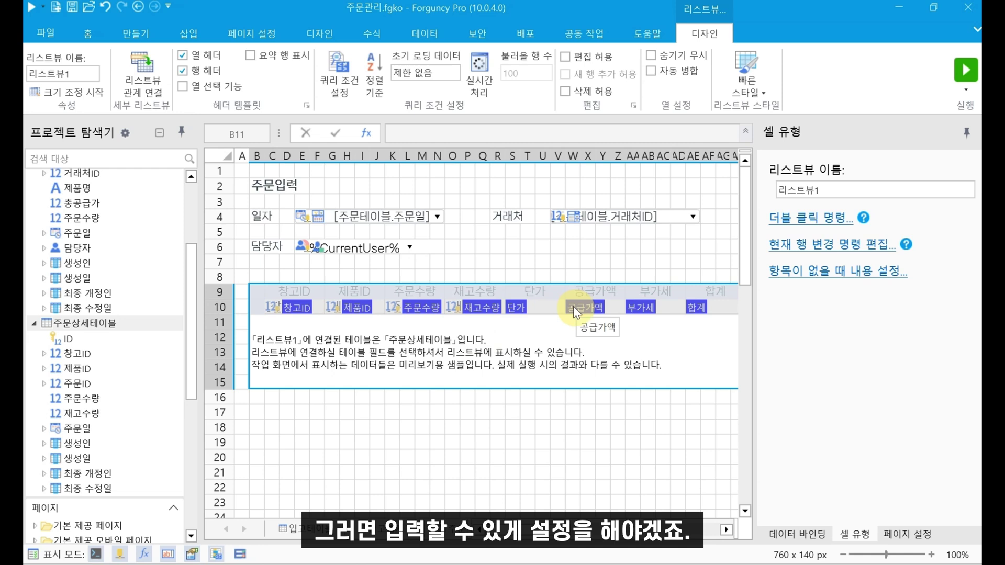
pyautogui.click(574, 61)
pyautogui.click(581, 73)
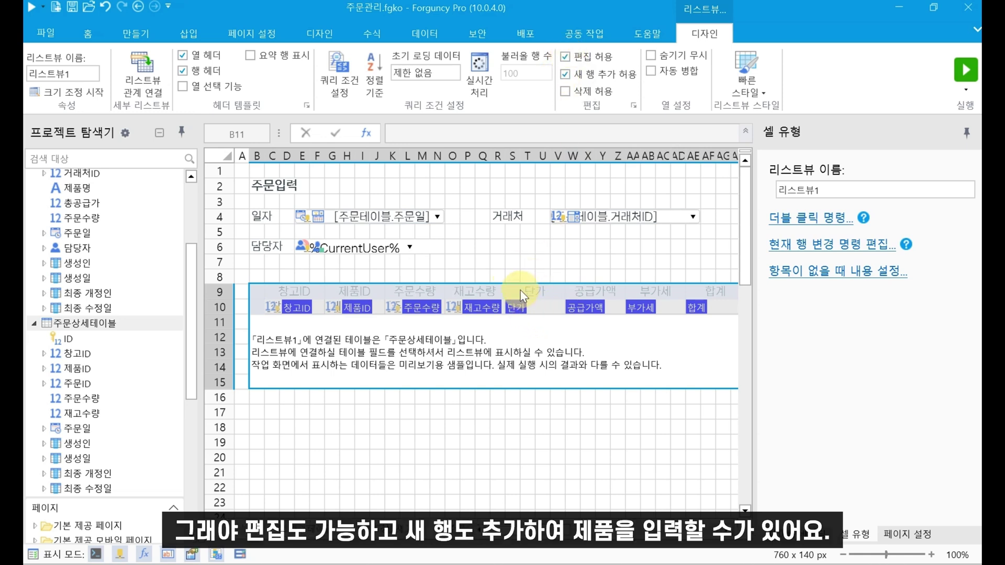
# - Increase the height of the list view's header row 9 and template row 10 to 32 px
pyautogui.click(303, 308)
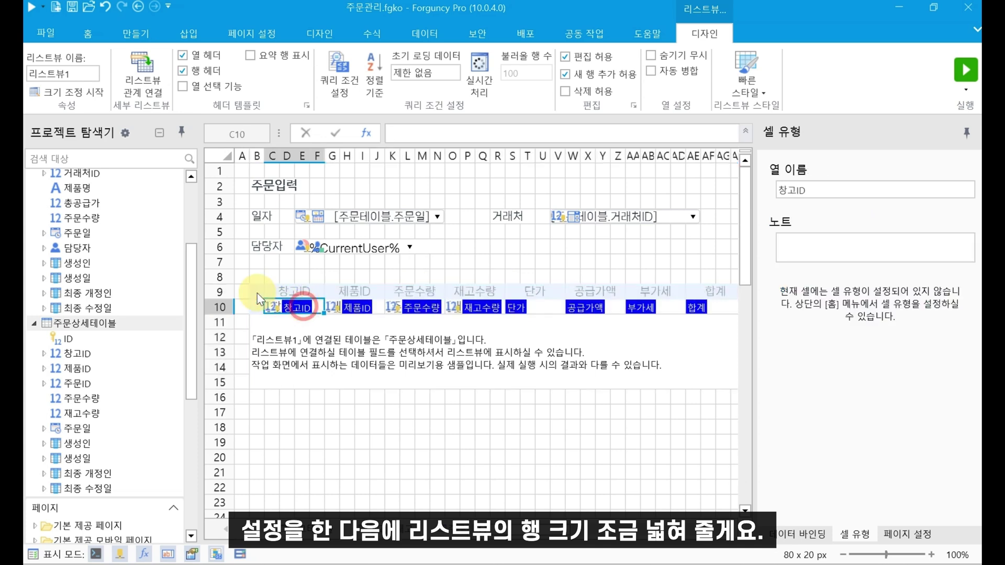
pyautogui.click(215, 293)
pyautogui.moveTo(223, 299); pyautogui.dragTo(228, 333)
pyautogui.click(429, 380)
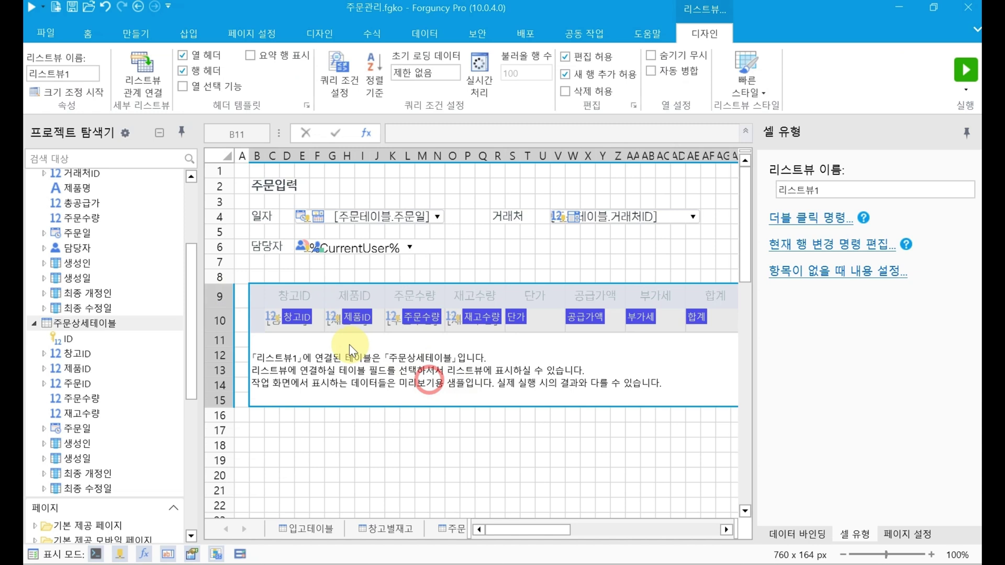
pyautogui.click(322, 324)
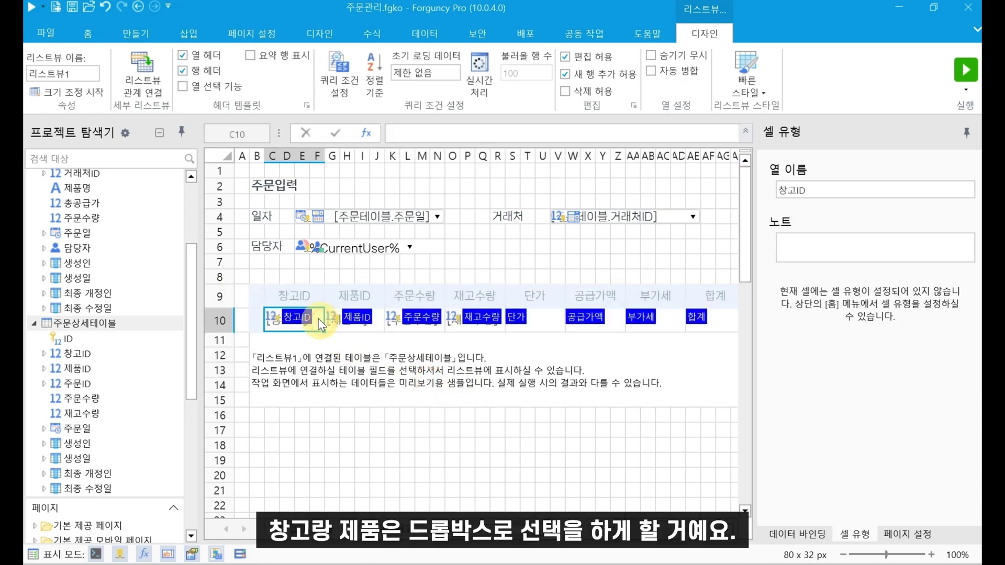
pyautogui.click(378, 318)
pyautogui.click(291, 324)
pyautogui.click(357, 319)
pyautogui.click(270, 317)
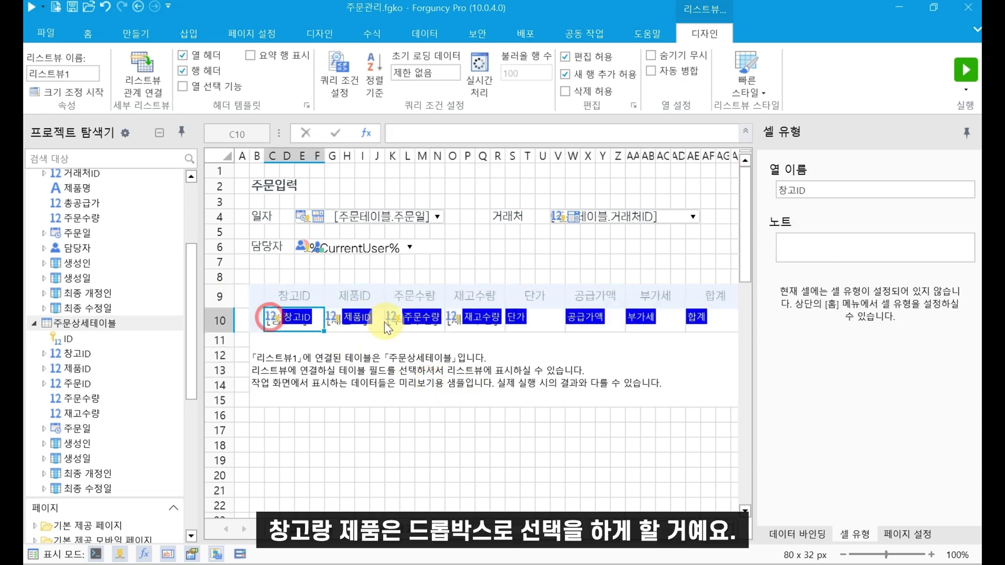
pyautogui.click(383, 322)
# - Set the cell type of the list view's 창고ID template cell to 드롭다운/콤보 상자
pyautogui.click(307, 320)
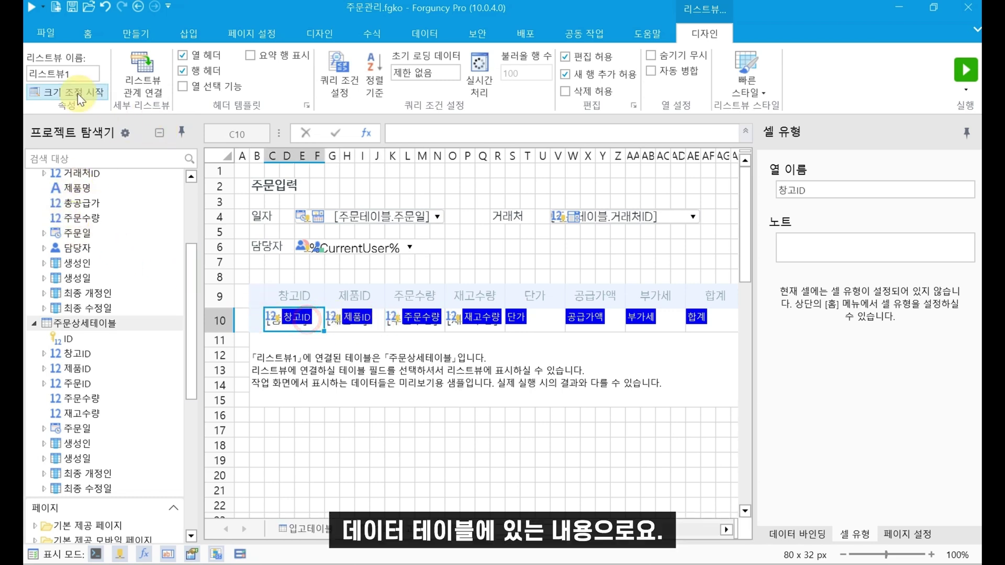
pyautogui.click(87, 34)
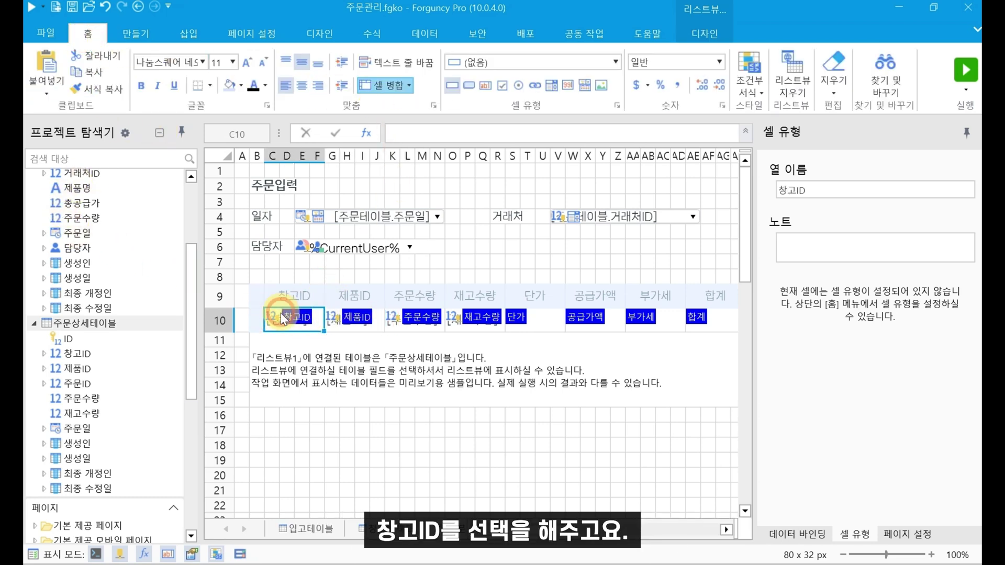
pyautogui.click(552, 87)
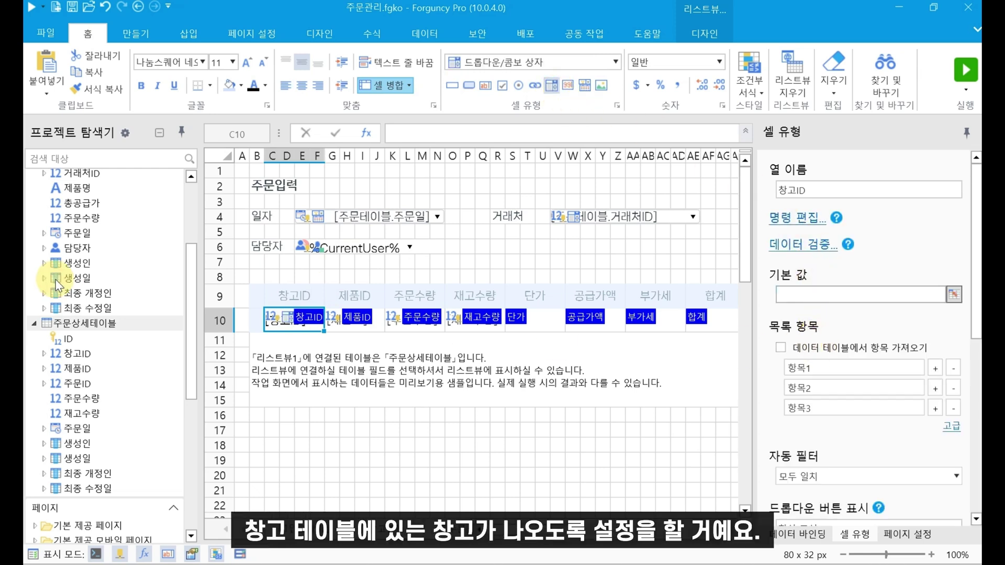
# - Fill the 창고ID dropdown with items from the 창고 data table, using [ID] as the value column and [창고명] as the display column
pyautogui.scroll(3, 58, 280)
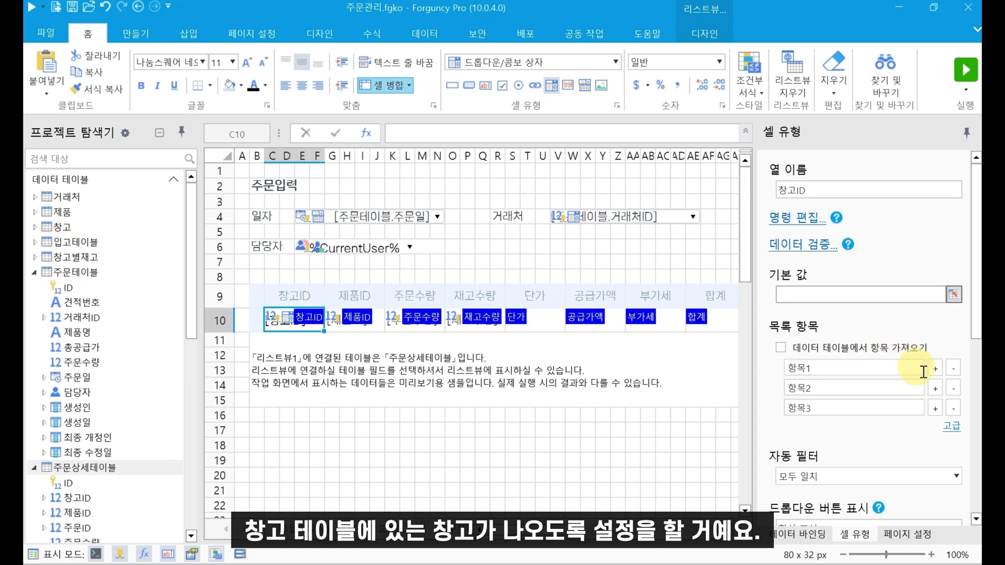
pyautogui.click(874, 351)
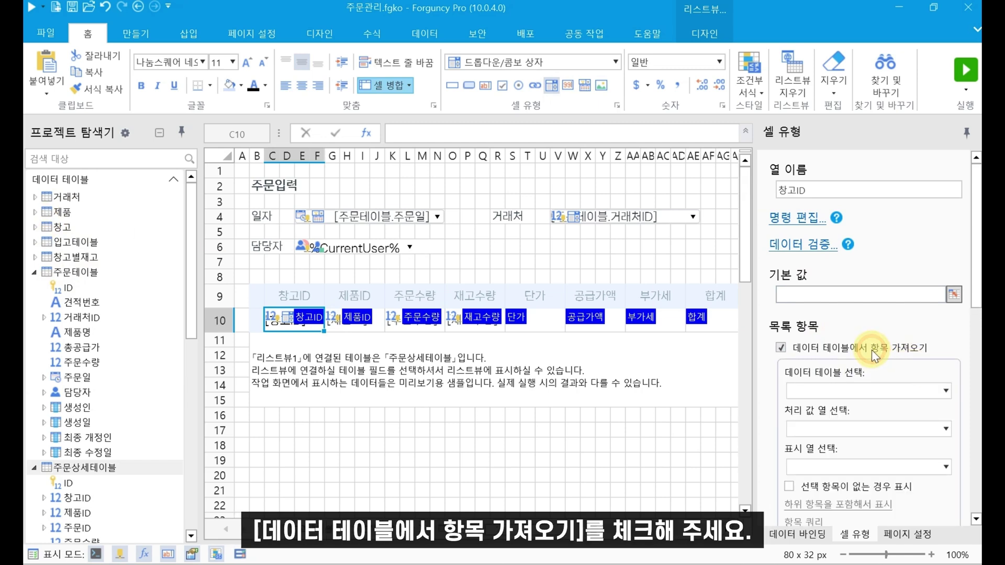
pyautogui.scroll(-1, 874, 353)
pyautogui.click(871, 351)
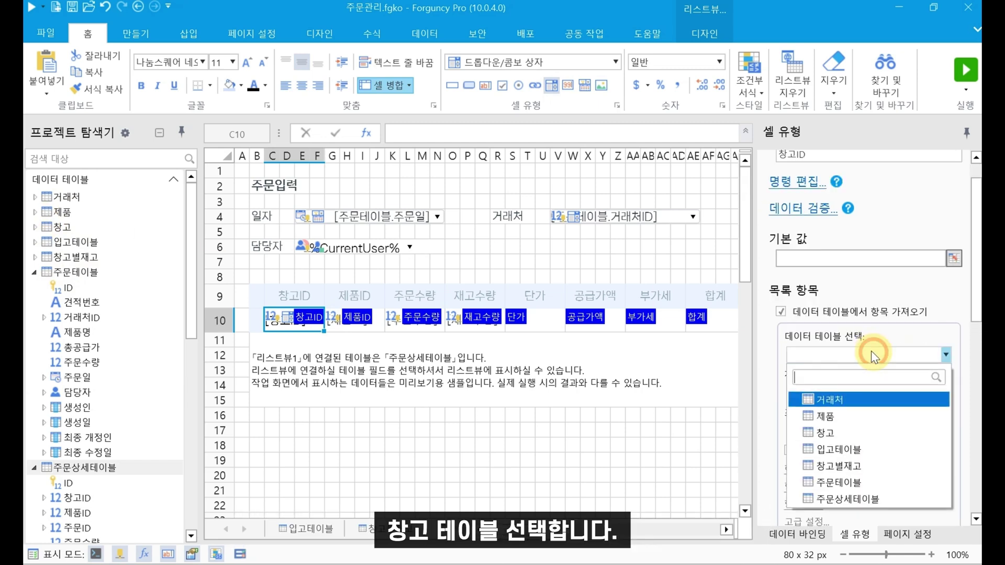
pyautogui.click(828, 430)
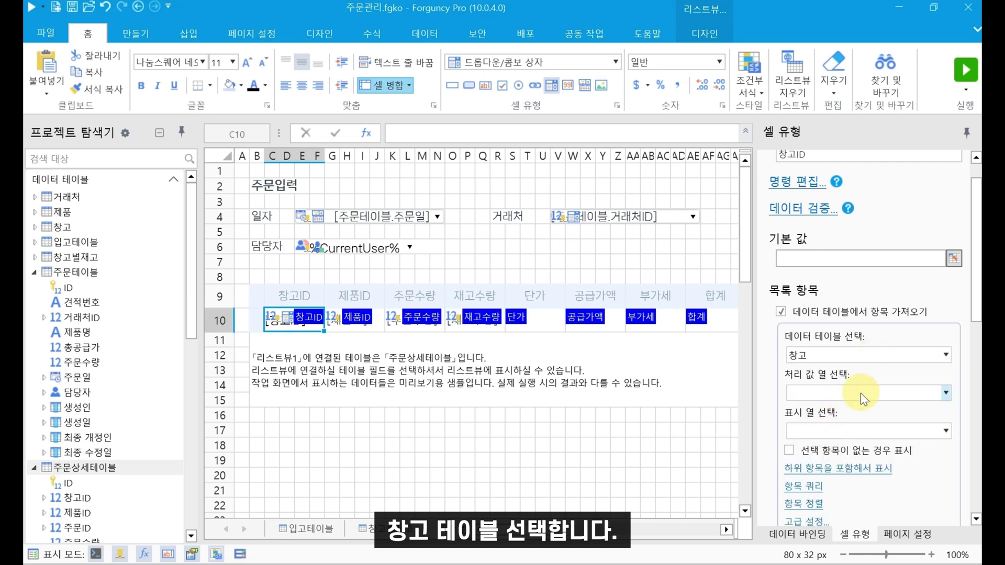
pyautogui.click(861, 394)
pyautogui.click(834, 436)
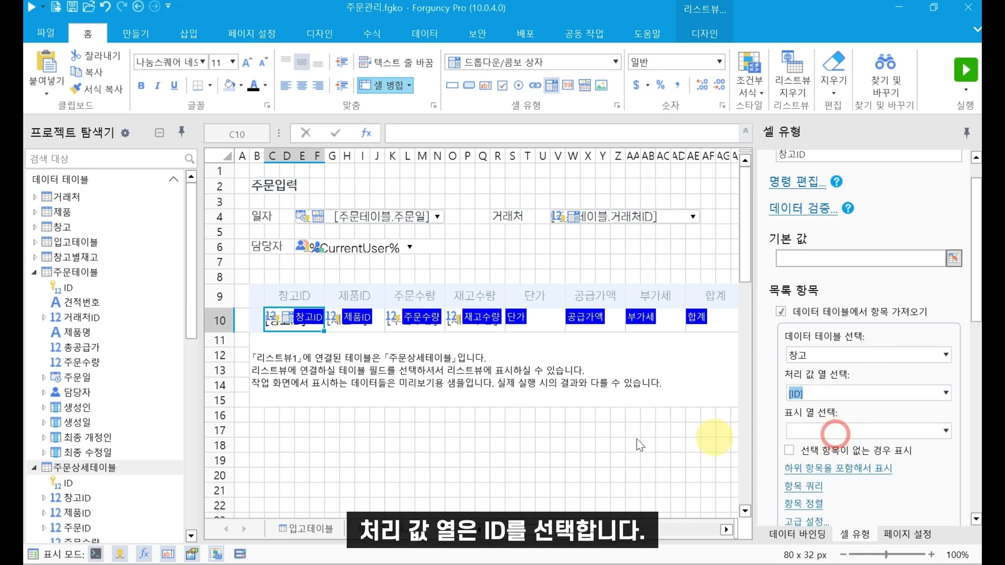
pyautogui.scroll(-1, 82, 492)
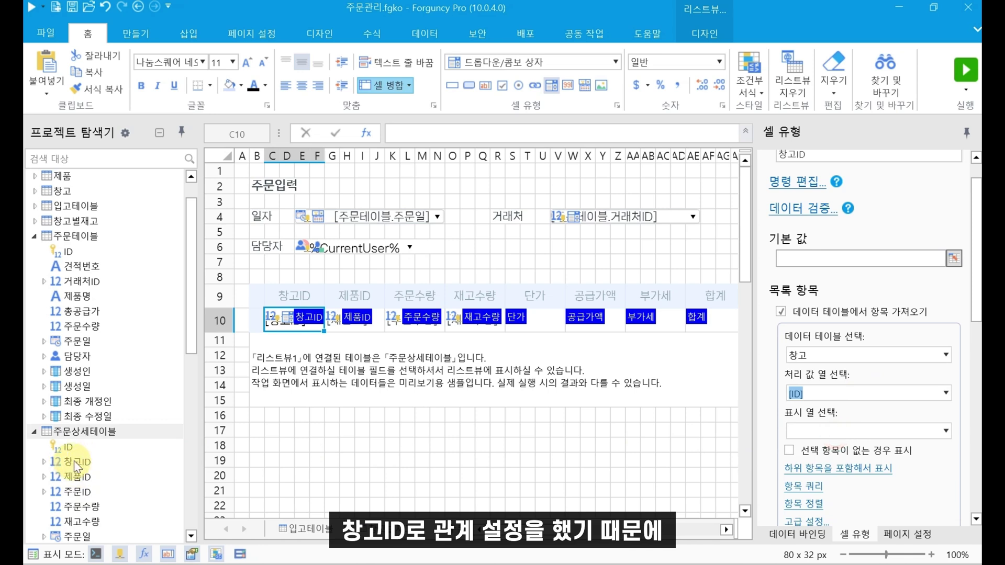
pyautogui.click(871, 374)
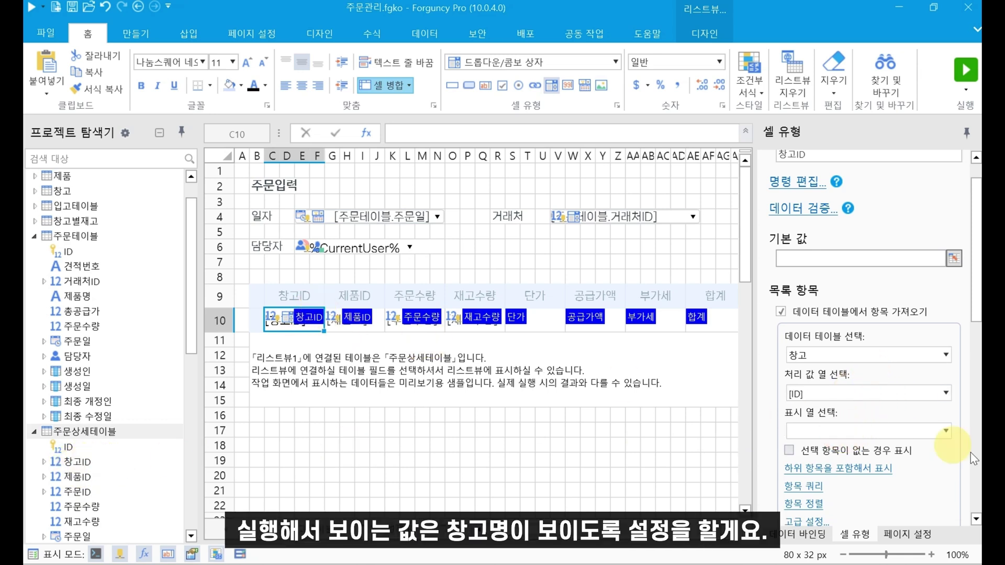
pyautogui.click(910, 428)
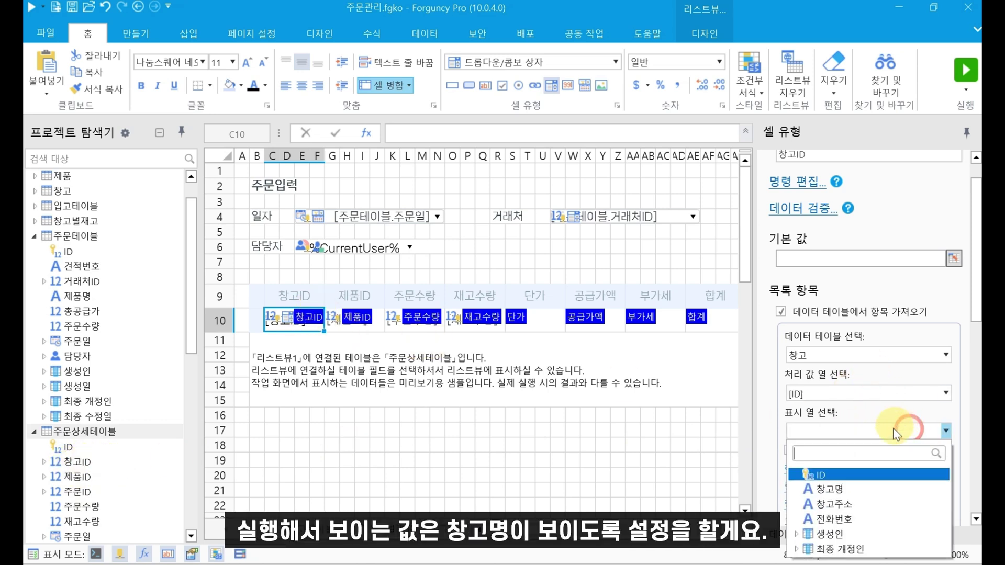
pyautogui.click(845, 489)
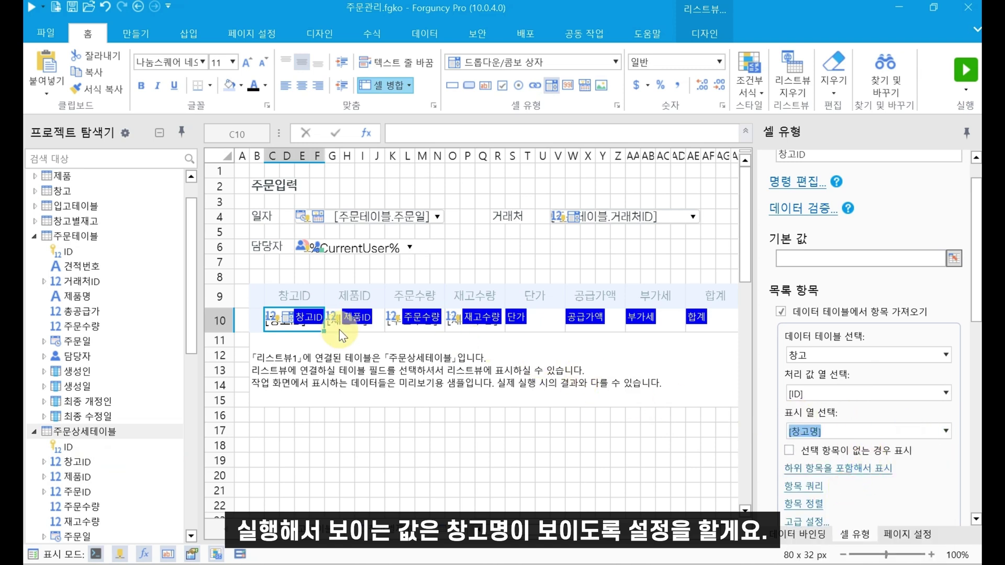
# - Make the list view's 제품ID template cell a 드롭다운/콤보 상자 that gets its items from the 제품 data table
pyautogui.click(358, 323)
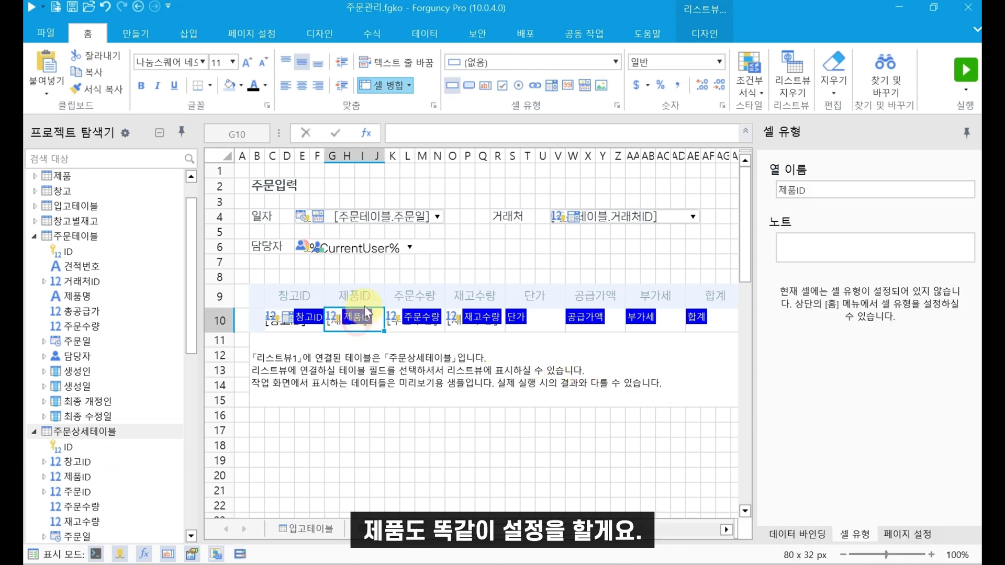
pyautogui.click(555, 86)
pyautogui.click(825, 314)
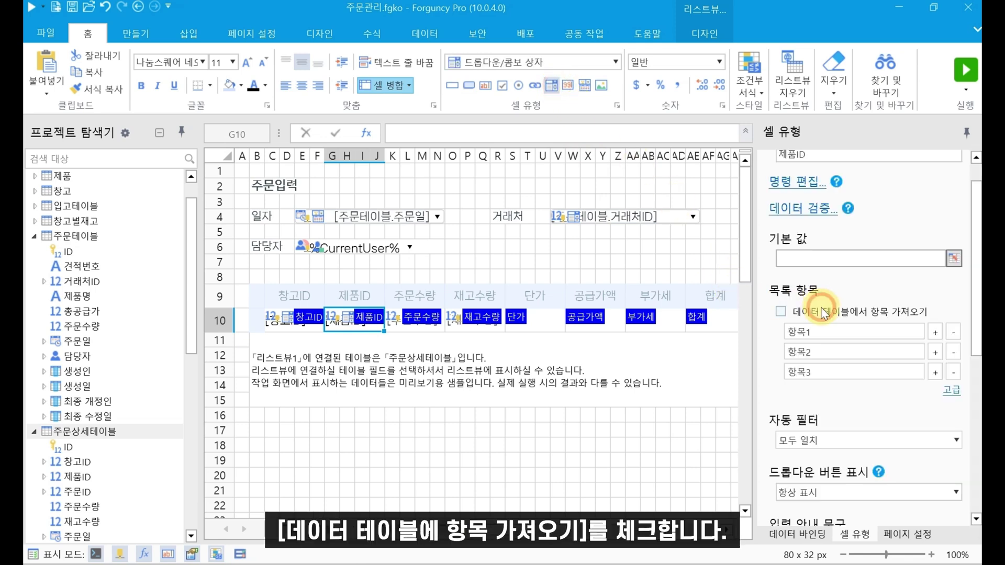
pyautogui.click(849, 355)
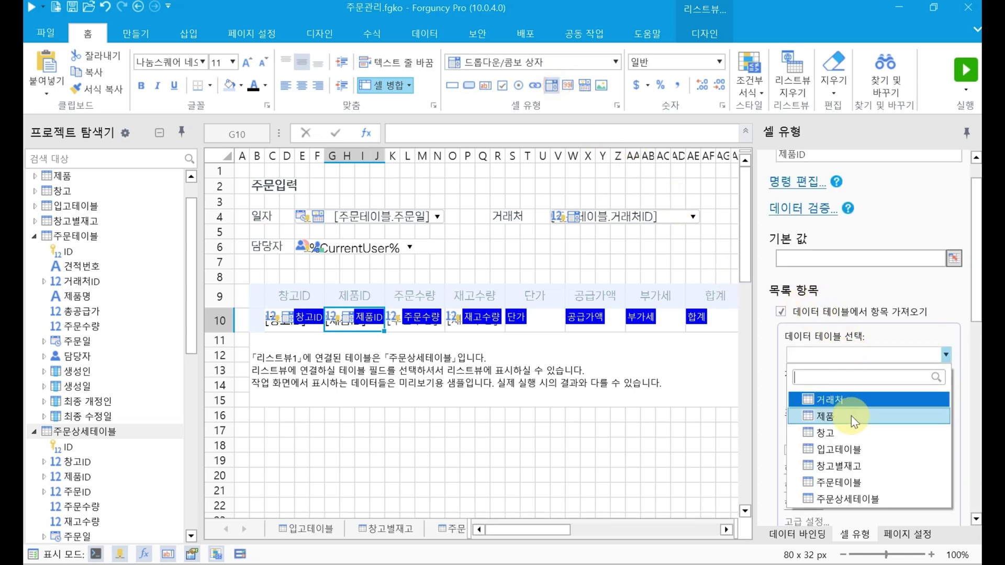
pyautogui.click(851, 415)
pyautogui.click(848, 354)
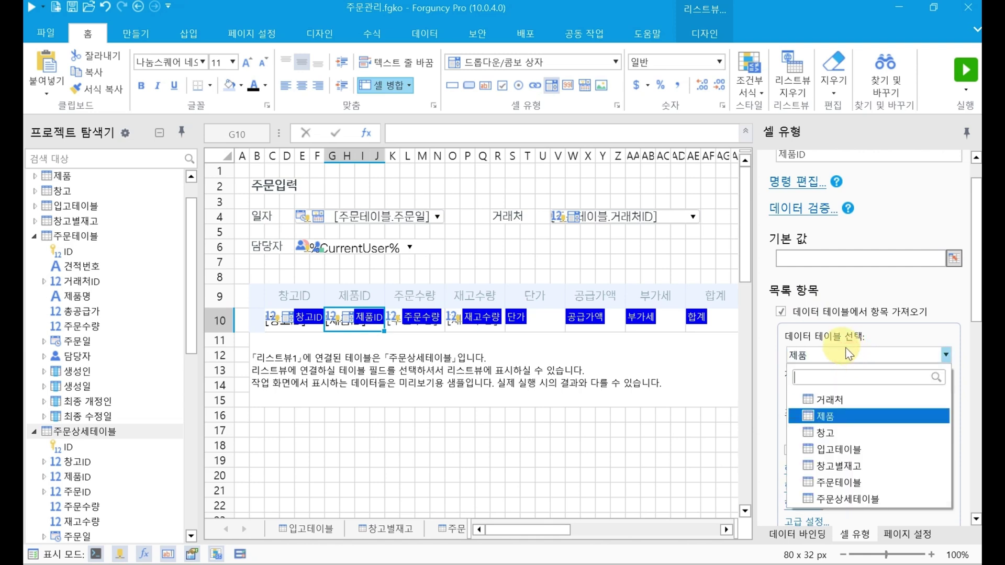
# - Open the 창고별재고 table and examine which products are stored in each warehouse
pyautogui.click(189, 333)
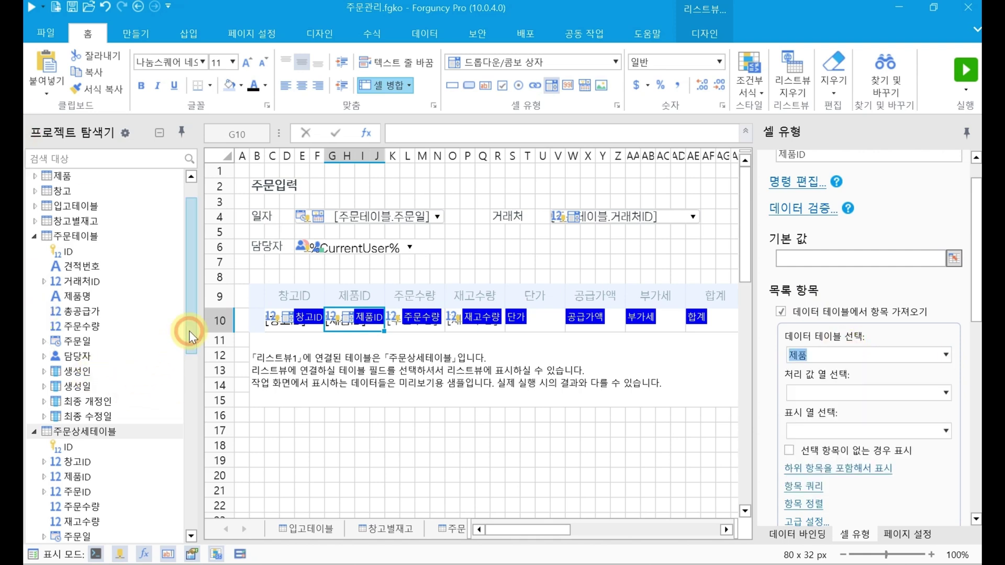
pyautogui.moveTo(190, 330); pyautogui.dragTo(184, 404)
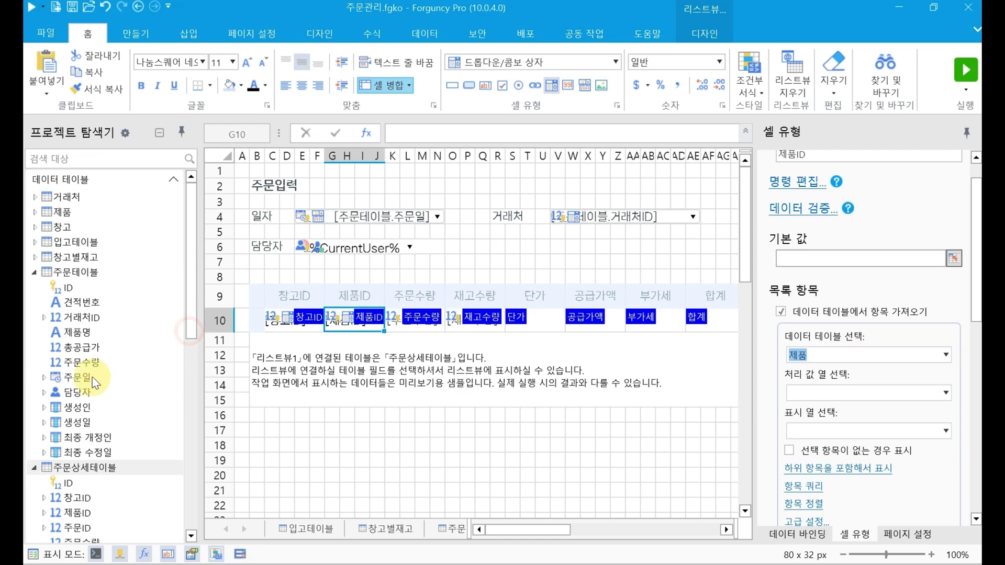
pyautogui.click(88, 261)
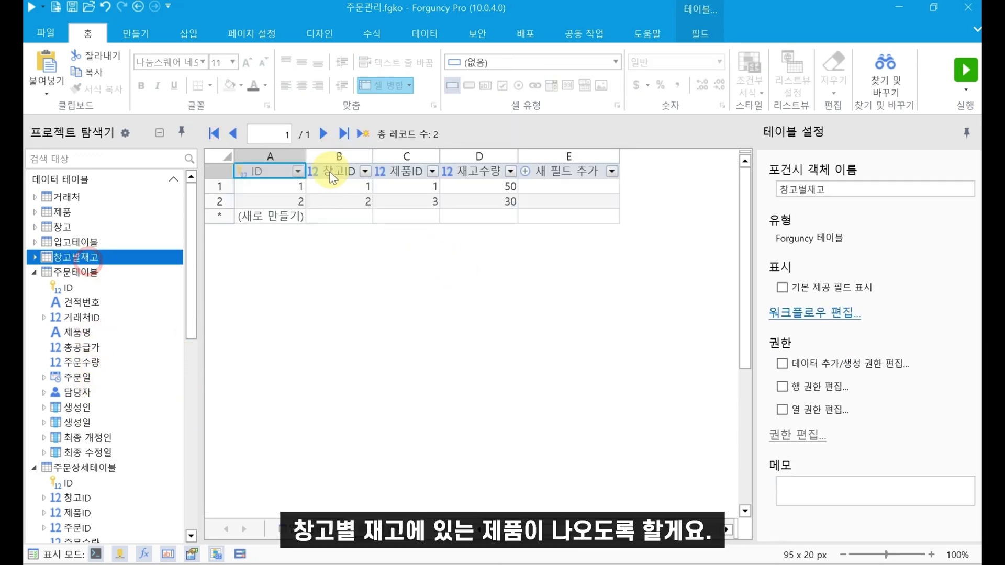
pyautogui.click(396, 205)
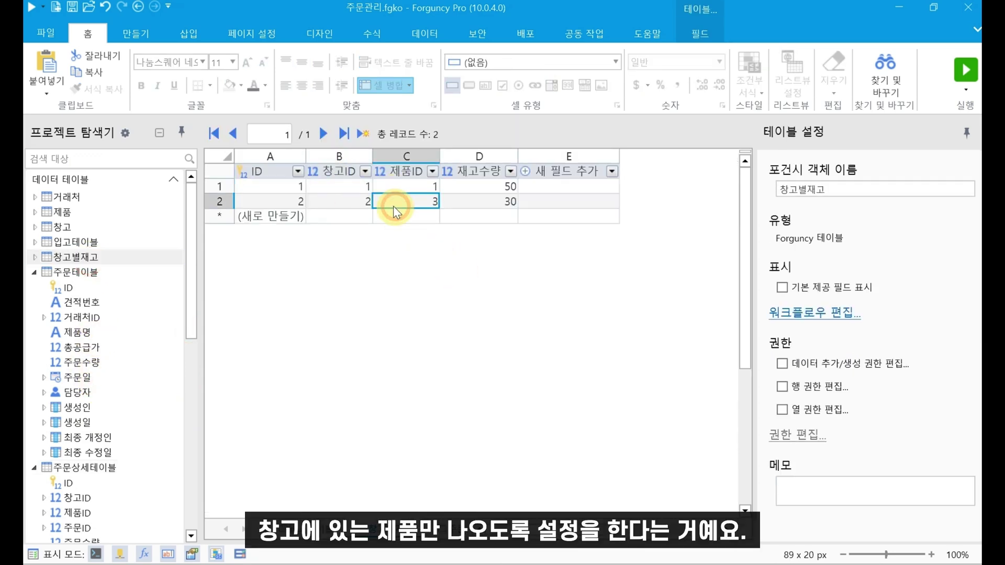
pyautogui.scroll(-5, 54, 363)
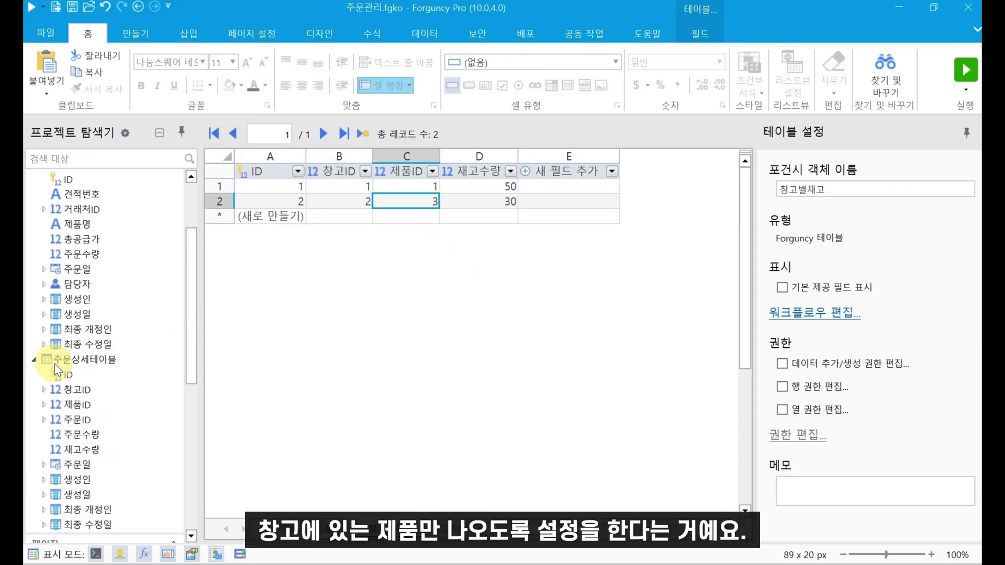
pyautogui.scroll(1, 105, 361)
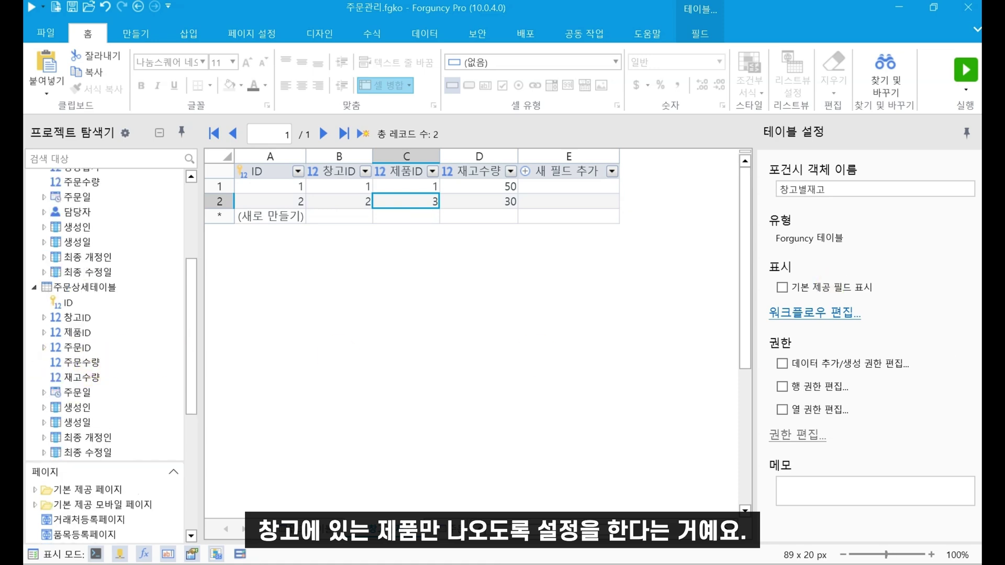
# - Return to 주문페이지 and change the 제품ID dropdown's source data table to 창고별재고
pyautogui.click(84, 506)
pyautogui.click(96, 444)
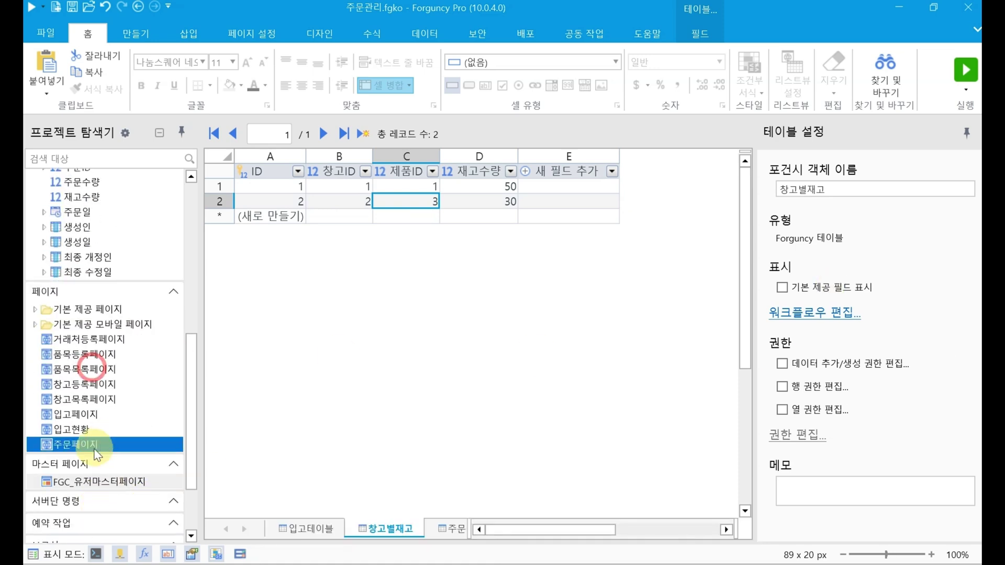
pyautogui.doubleClick(95, 445)
pyautogui.click(344, 321)
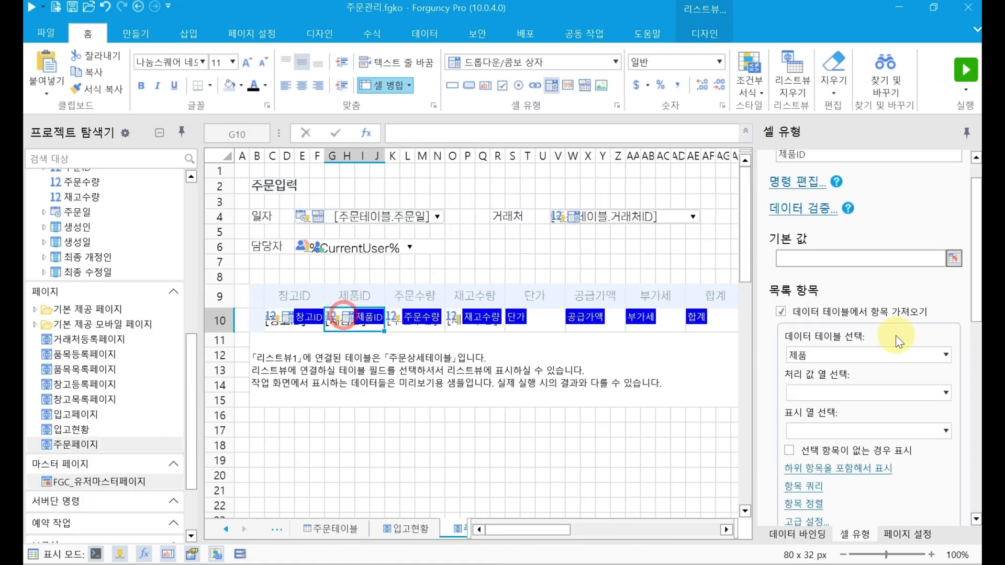
pyautogui.click(900, 355)
pyautogui.click(859, 460)
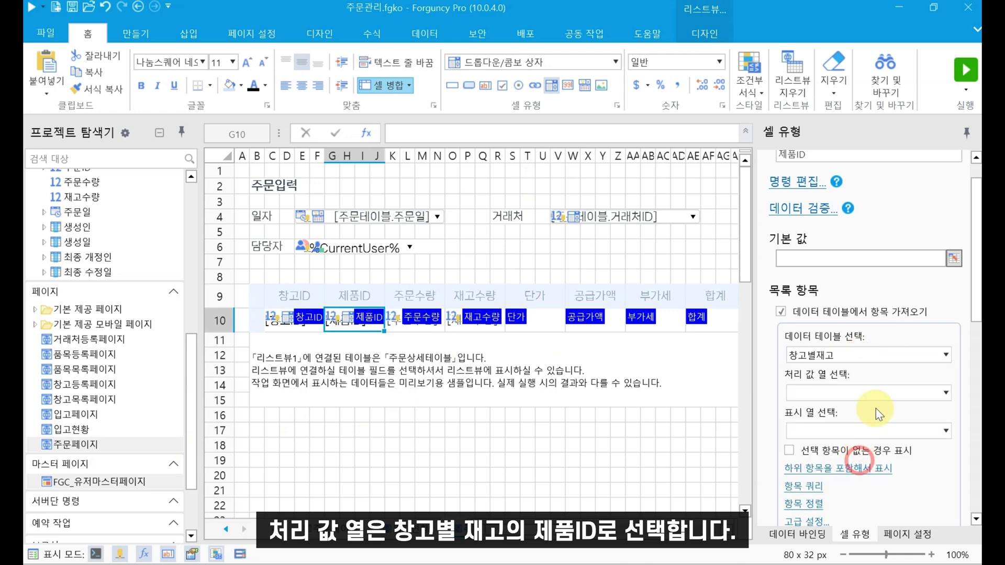
# - Set the 제품ID dropdown's value column to [제품ID] and its display column to [제품ID]->[제품명]
pyautogui.click(882, 393)
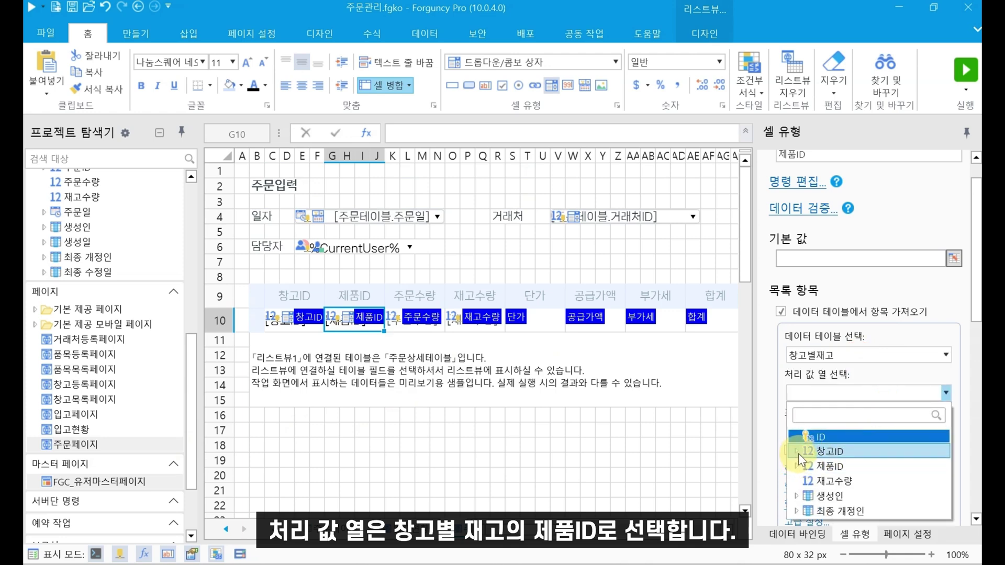
pyautogui.click(810, 464)
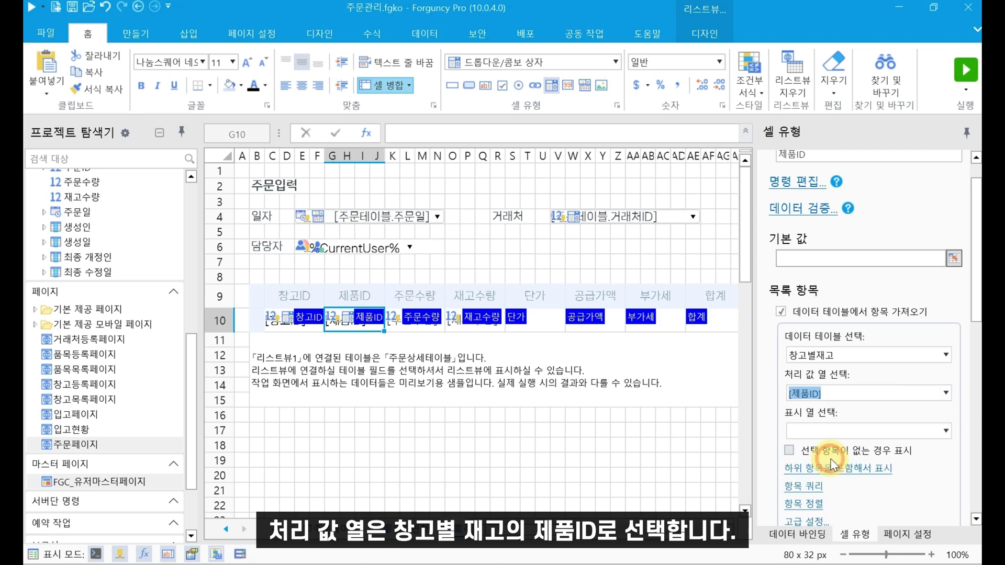
pyautogui.click(848, 432)
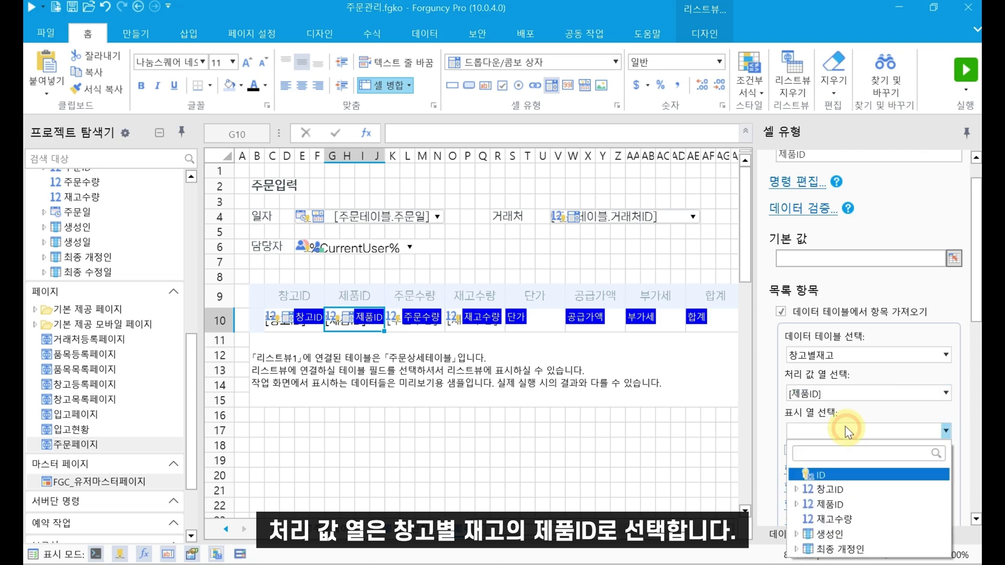
pyautogui.click(798, 504)
pyautogui.click(834, 347)
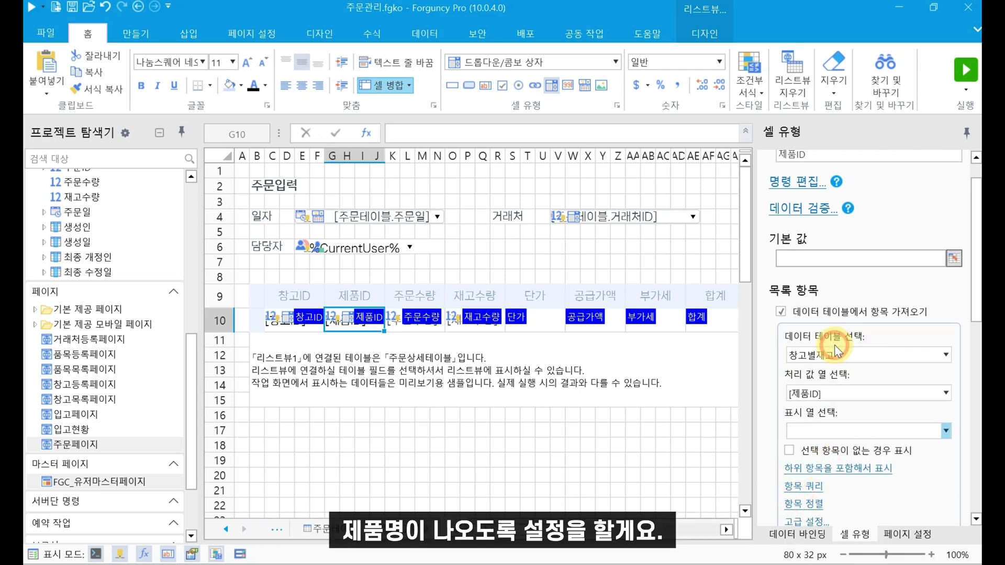
pyautogui.click(664, 475)
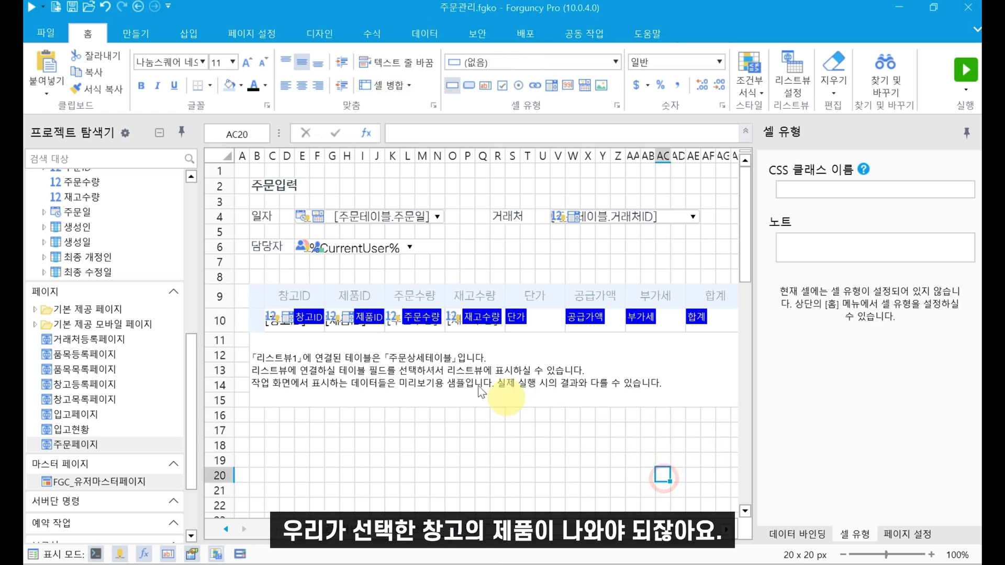
# - Add an item query (항목 쿼리) to the 제품ID dropdown requiring [창고ID] to equal (같음) =C10, the row's 창고ID cell
pyautogui.click(363, 320)
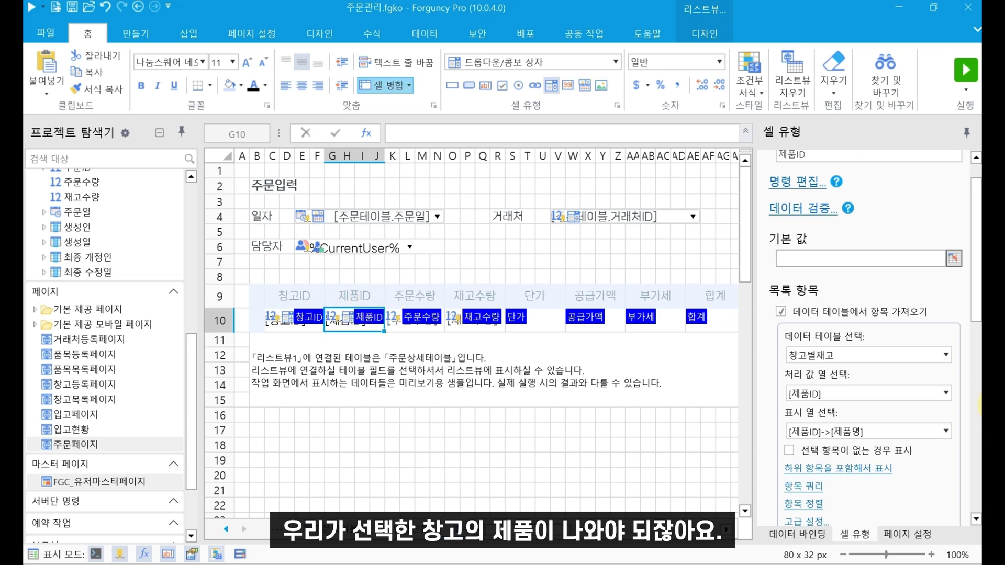
pyautogui.click(808, 488)
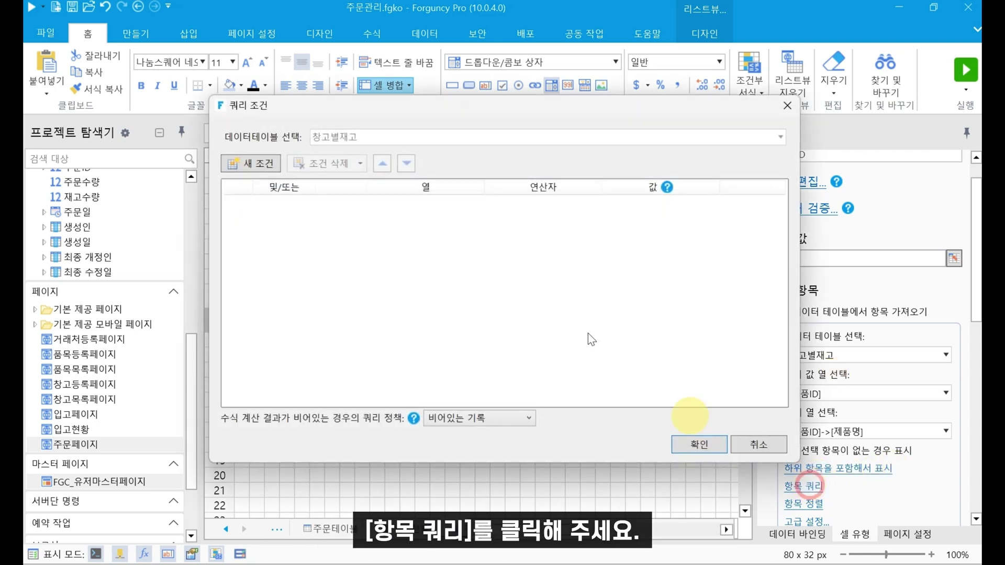
pyautogui.click(241, 163)
pyautogui.click(465, 204)
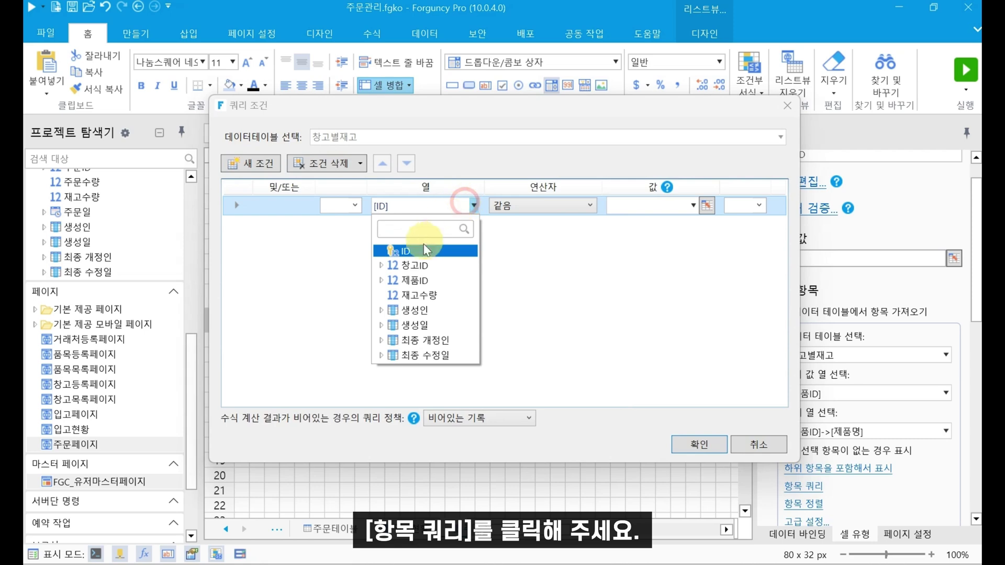
pyautogui.click(411, 265)
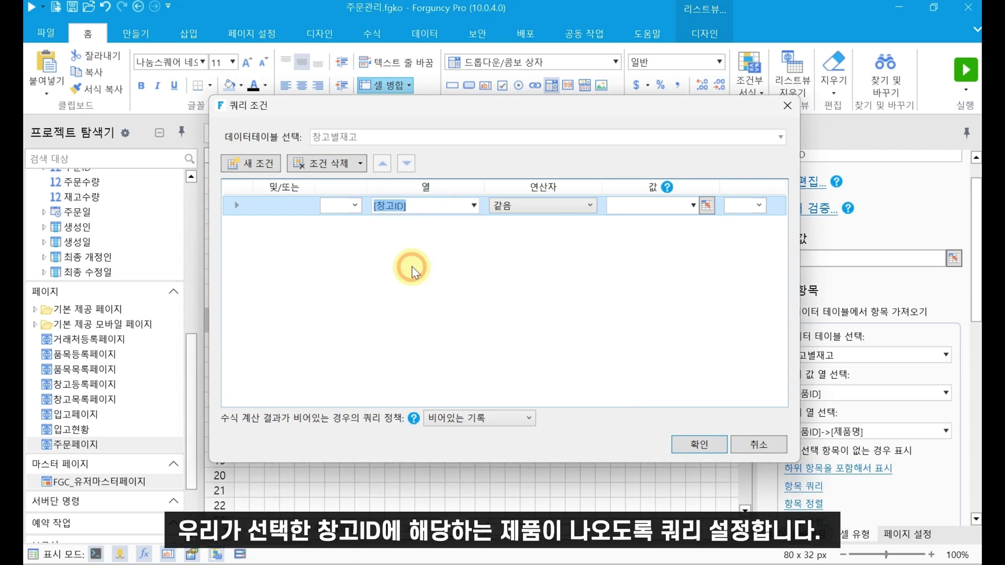
pyautogui.click(707, 207)
pyautogui.click(309, 321)
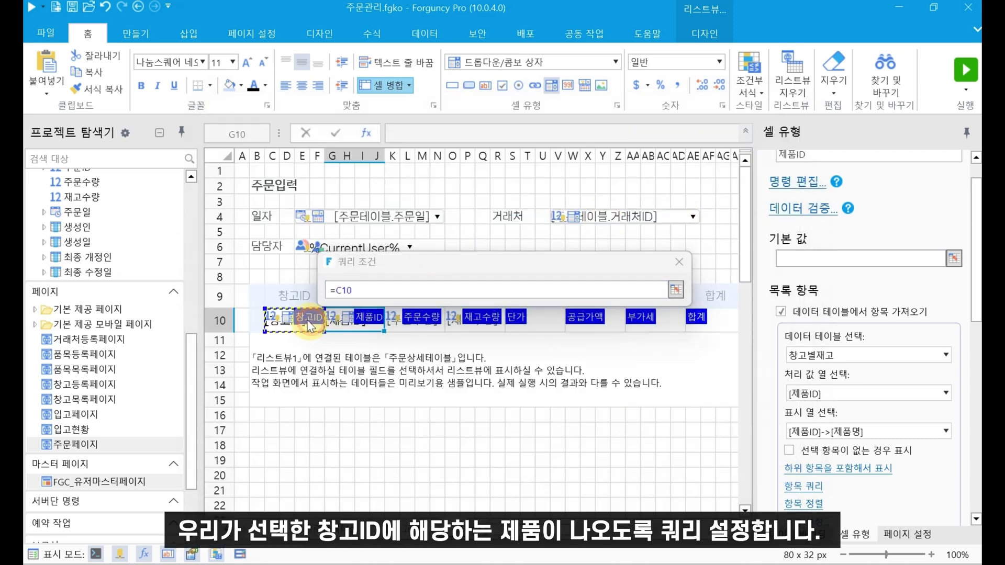
pyautogui.press('Return')
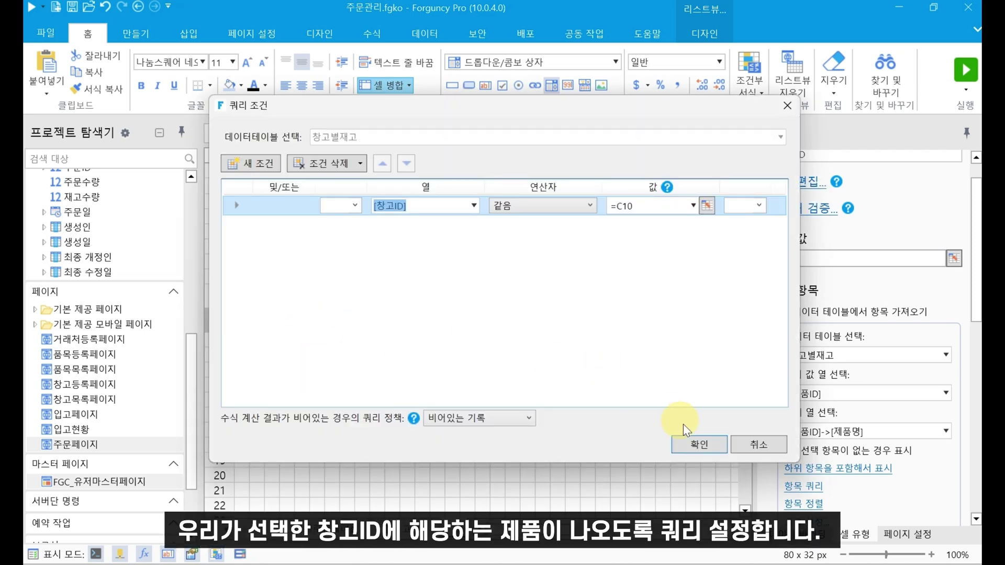
pyautogui.click(689, 450)
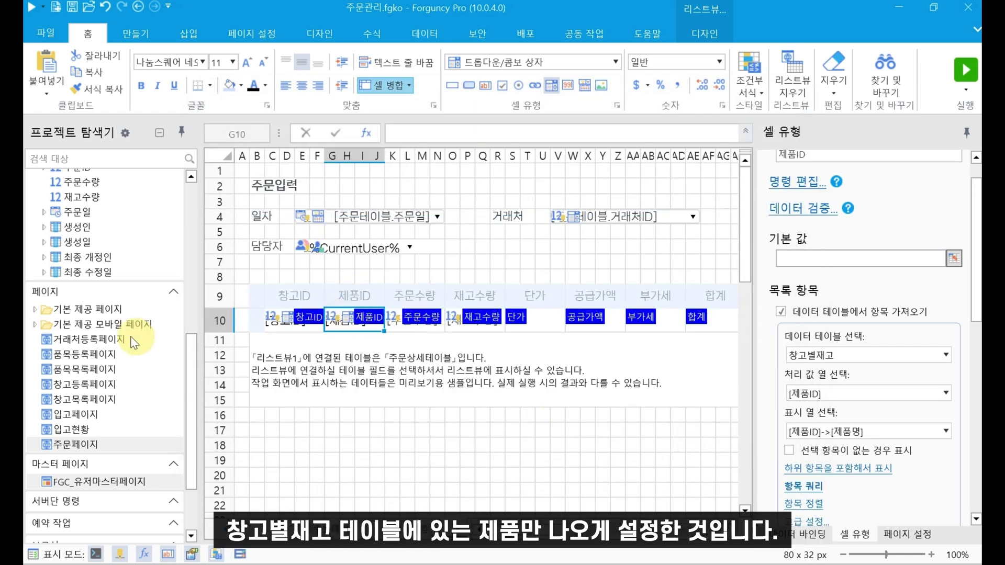
pyautogui.scroll(2, 84, 257)
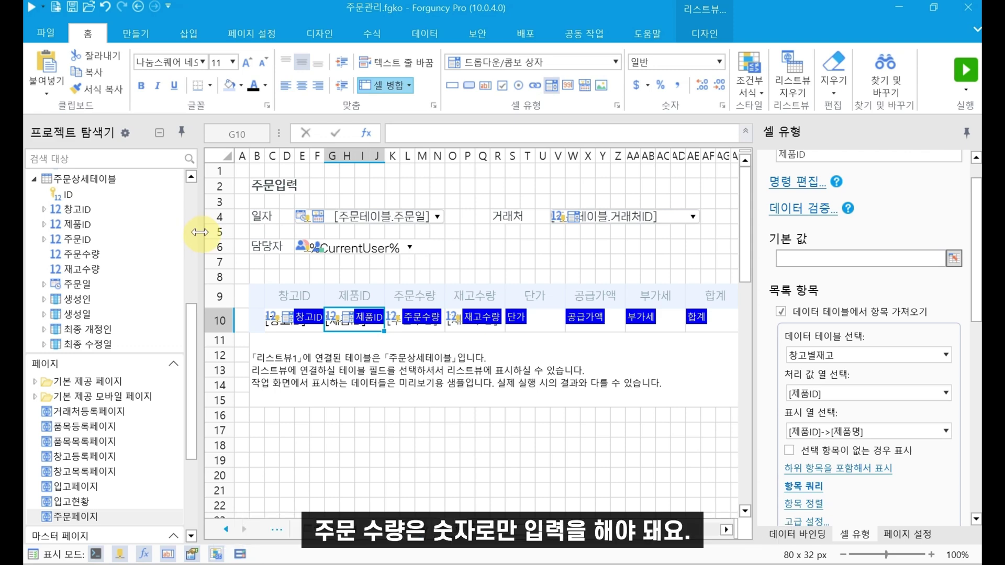
# - Set the cell type of the list view's 주문수량 field to 숫자 형식
pyautogui.click(435, 317)
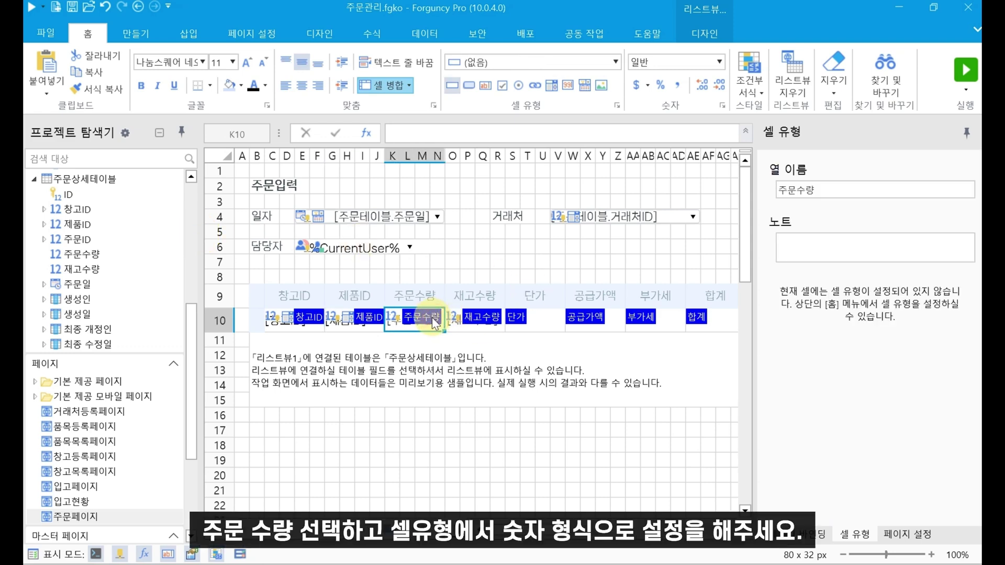
pyautogui.click(570, 87)
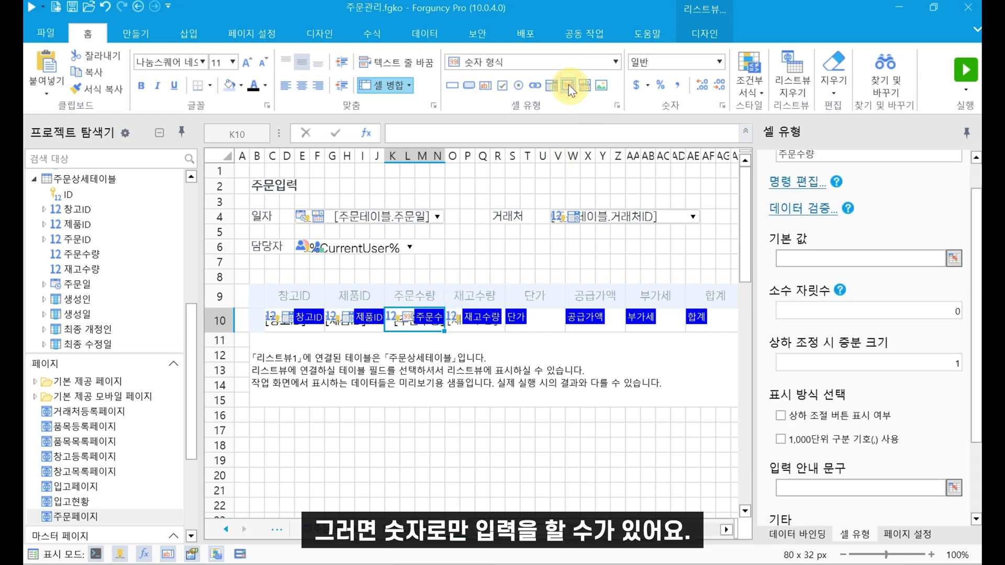
pyautogui.click(430, 312)
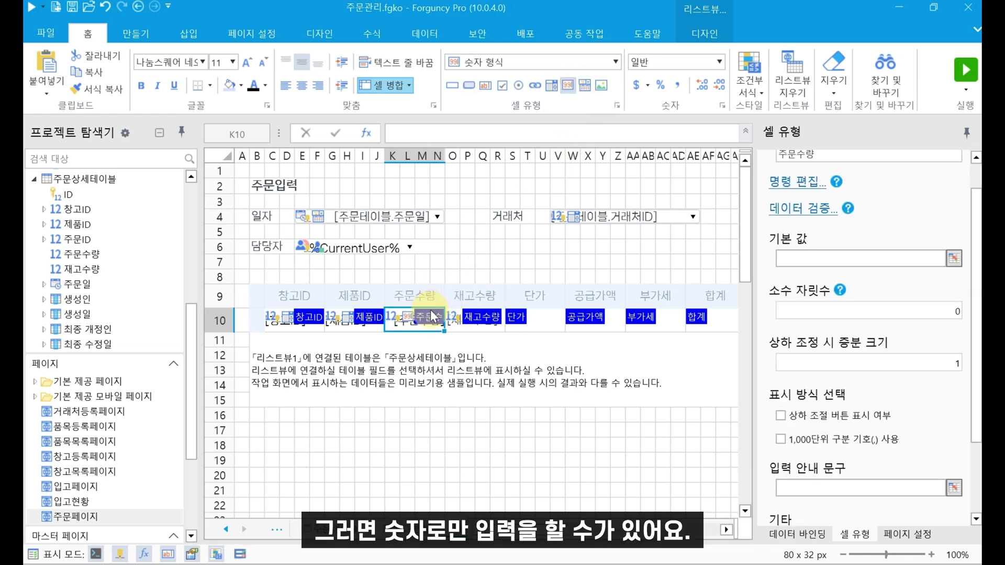
# - Merge cells AK10 to AM10 at the end of the list view row and enter the header 현재재고수량 above them
pyautogui.click(463, 321)
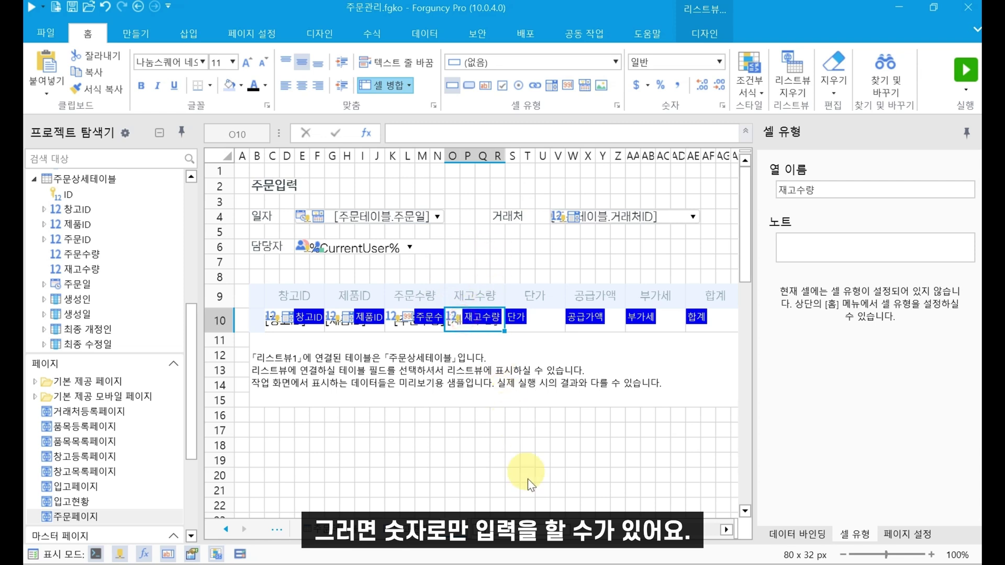
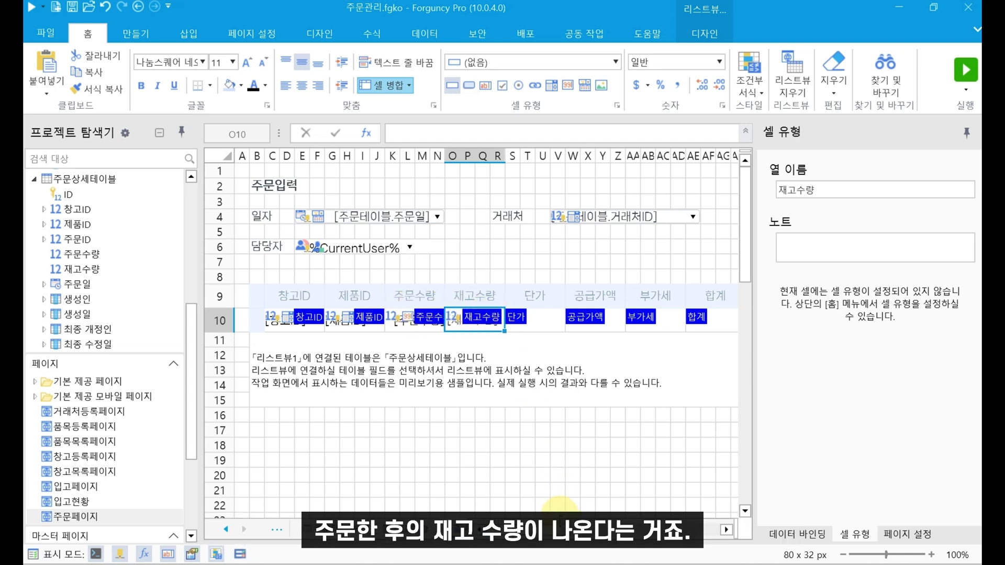
pyautogui.moveTo(538, 529); pyautogui.dragTo(579, 528)
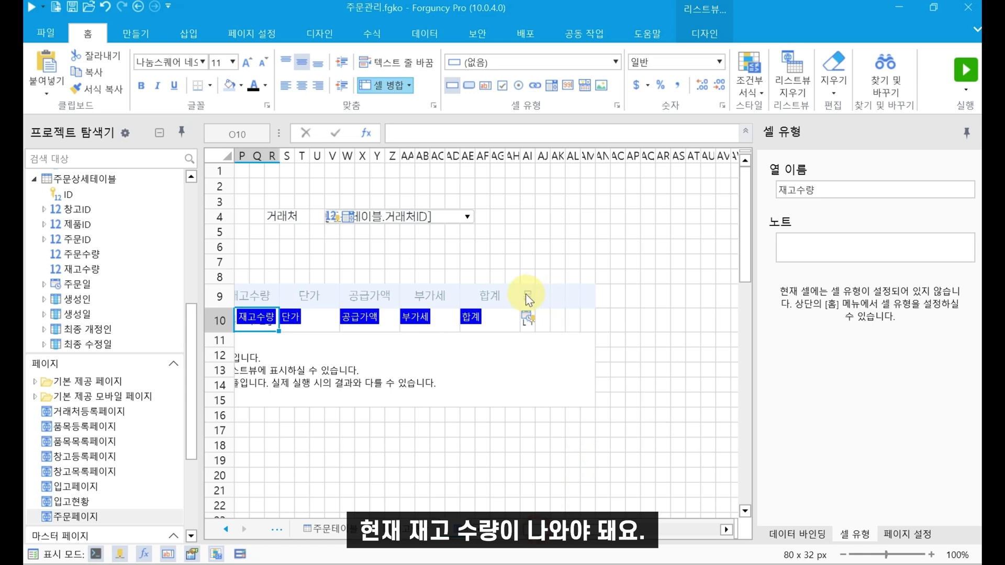
pyautogui.click(554, 313)
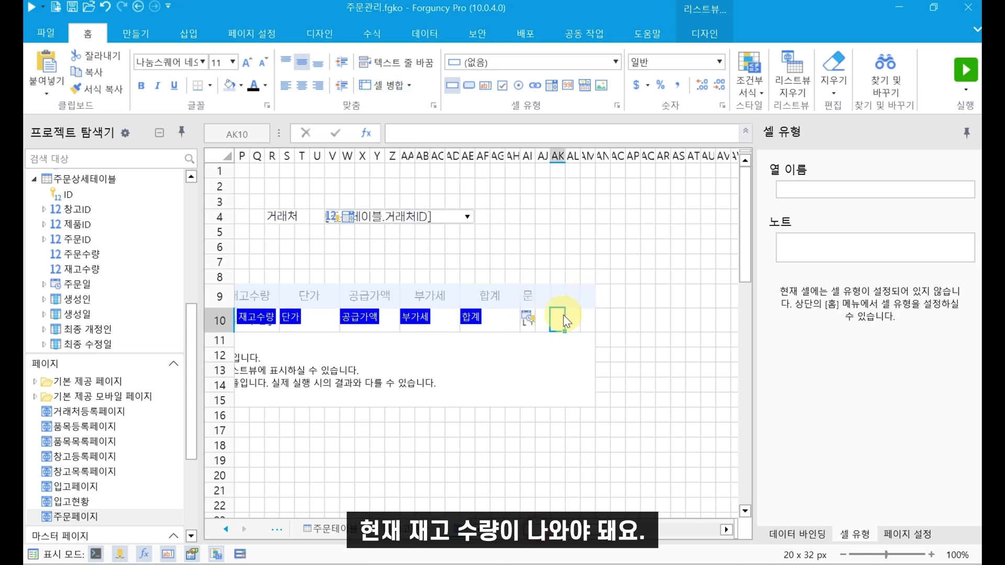
pyautogui.moveTo(556, 313); pyautogui.dragTo(589, 317)
pyautogui.click(394, 80)
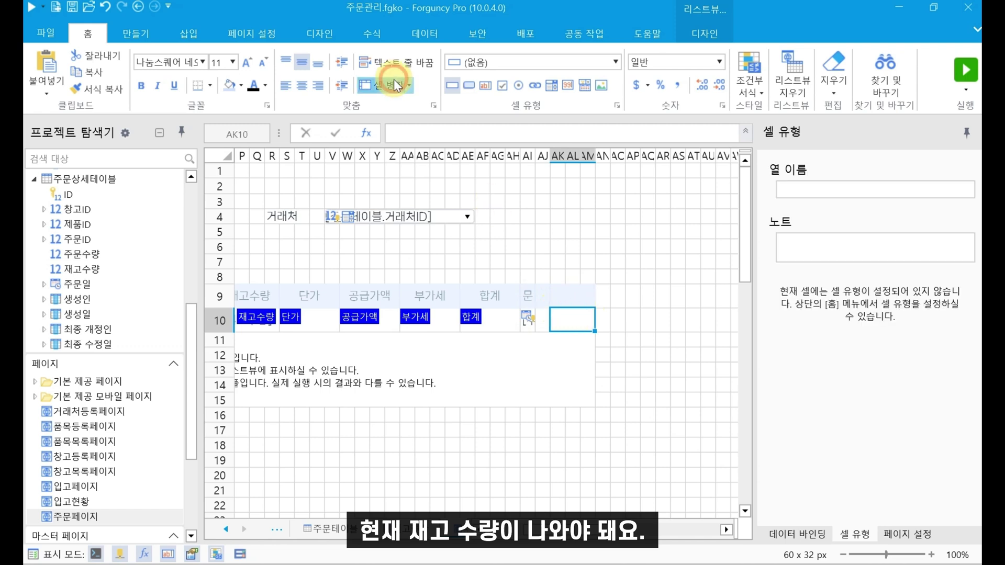
pyautogui.click(571, 296)
pyautogui.write('현재')
pyautogui.write('재고수량')
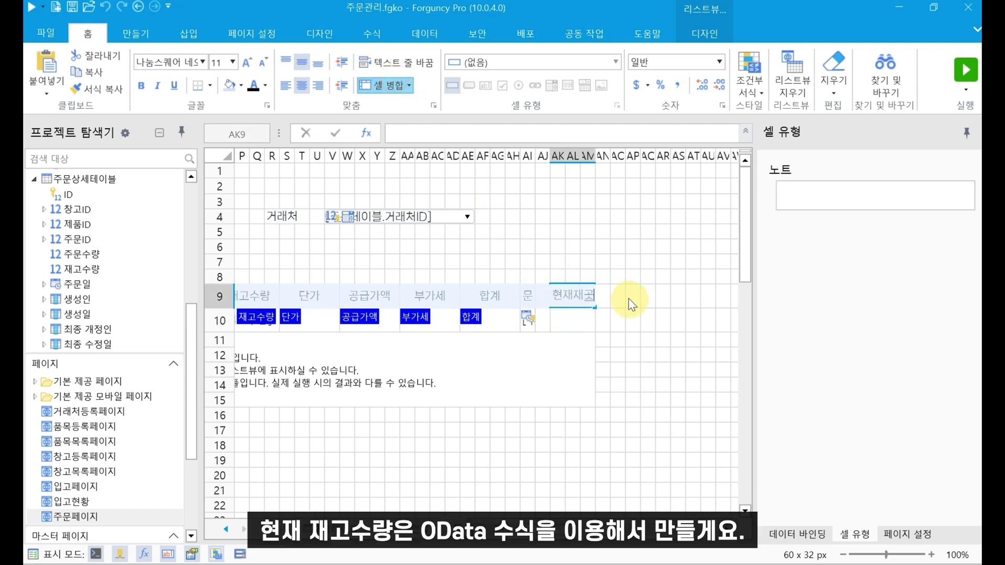
# - Start an OData formula for cell AK10 on the 창고별재고 table, selecting only its 재고수량 column
pyautogui.click(567, 317)
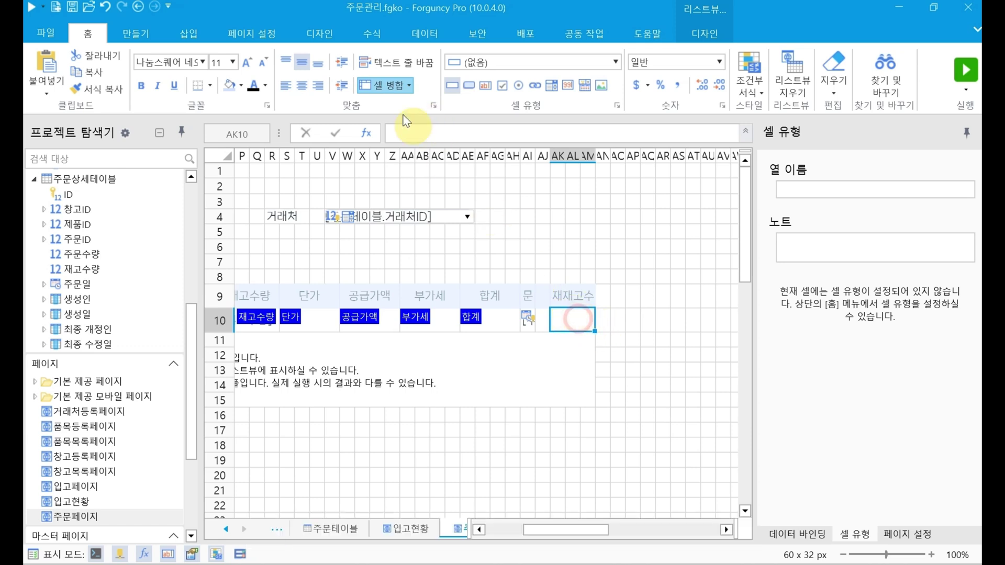
pyautogui.click(370, 33)
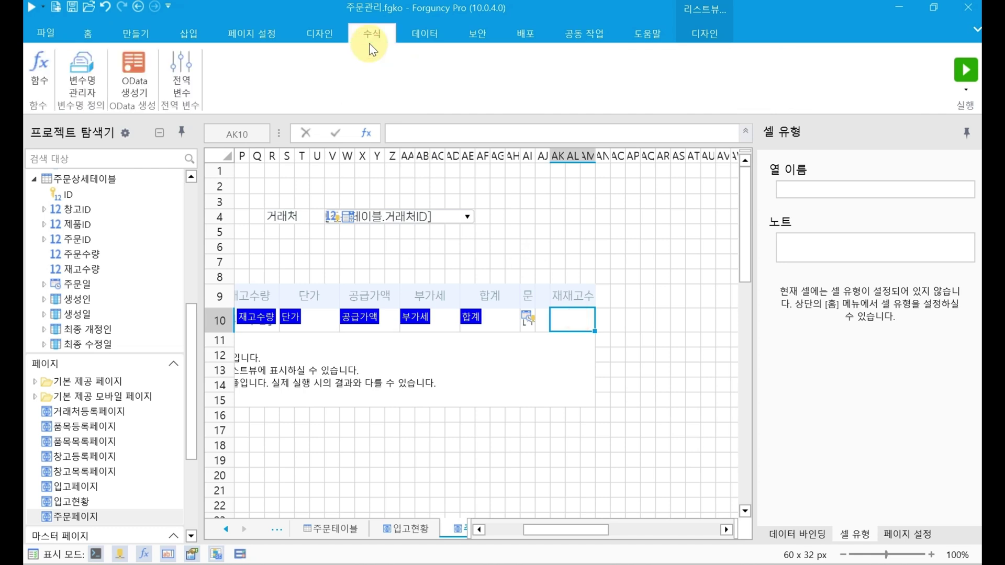
pyautogui.click(136, 66)
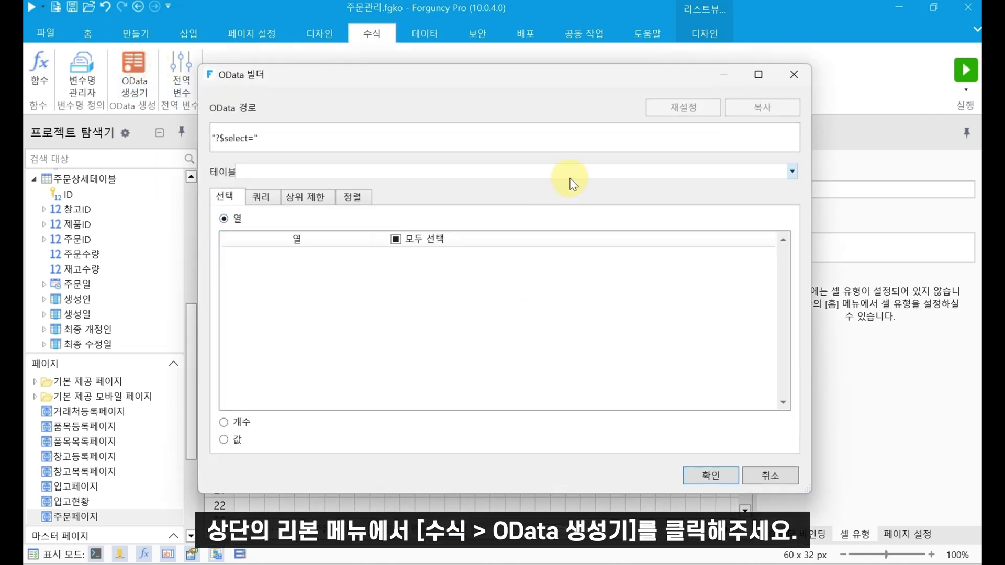
pyautogui.click(586, 171)
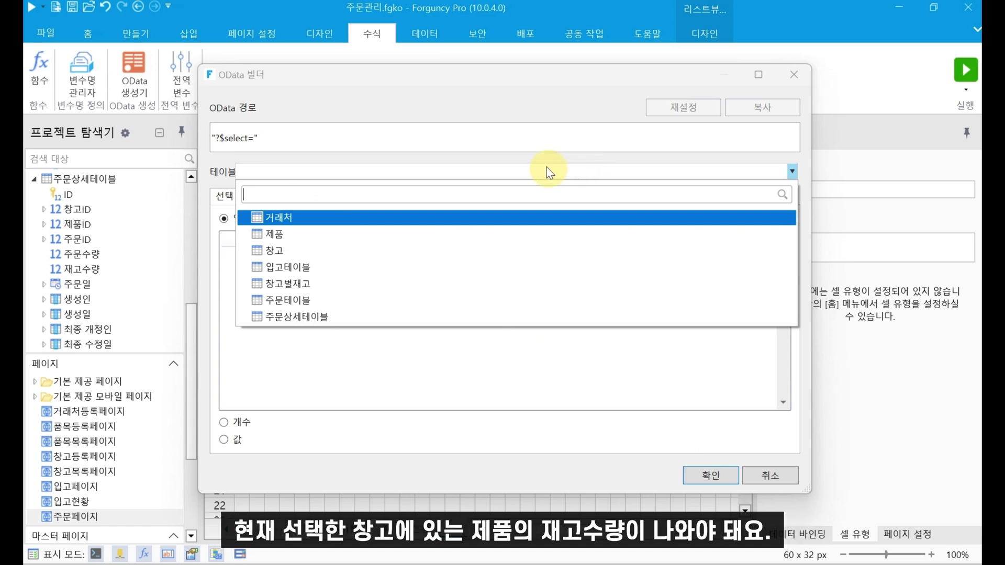
pyautogui.click(337, 283)
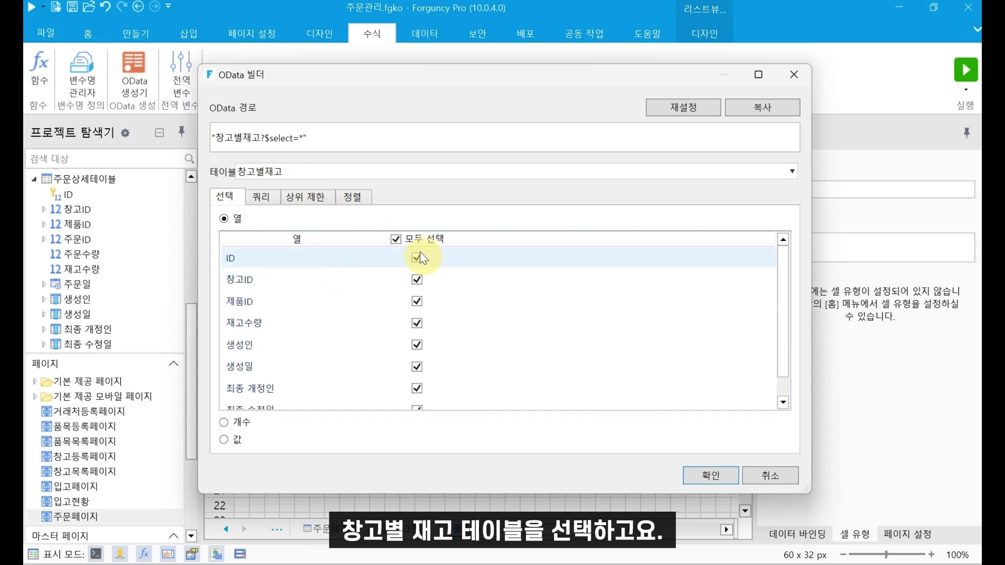
pyautogui.click(395, 239)
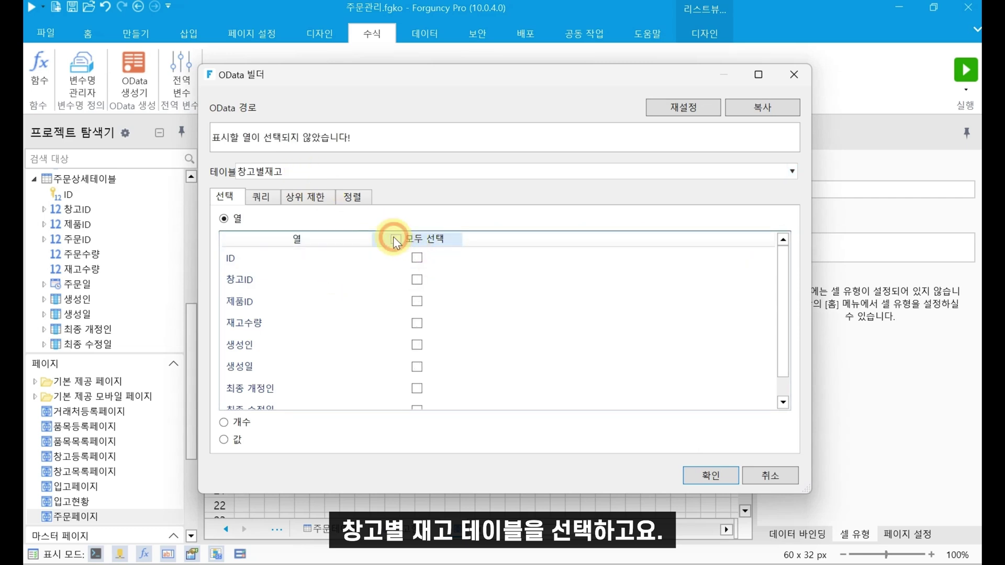
pyautogui.click(417, 323)
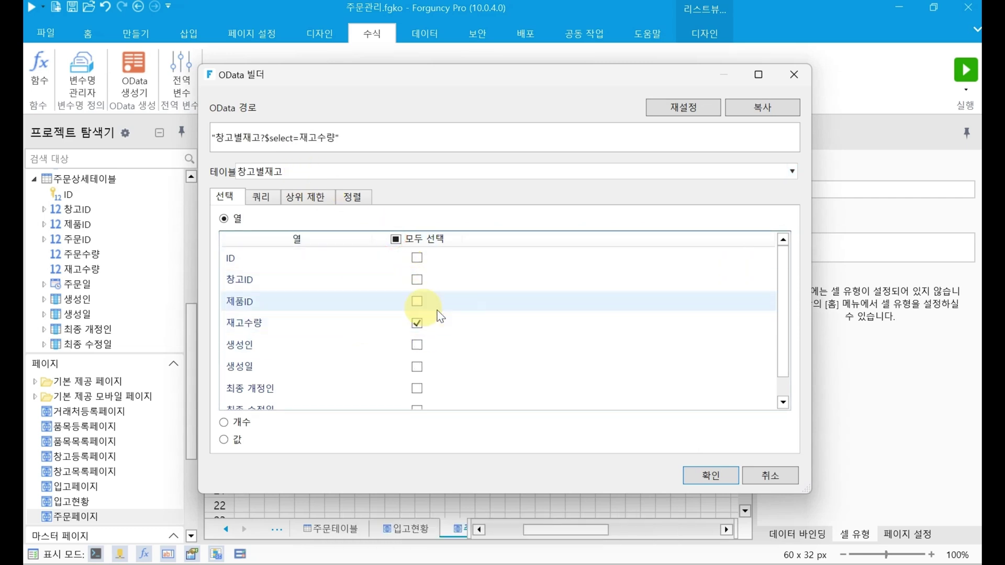
# - Add an OData query condition requiring [창고ID] to equal (같음) =C10, the row's 창고ID cell
pyautogui.click(270, 197)
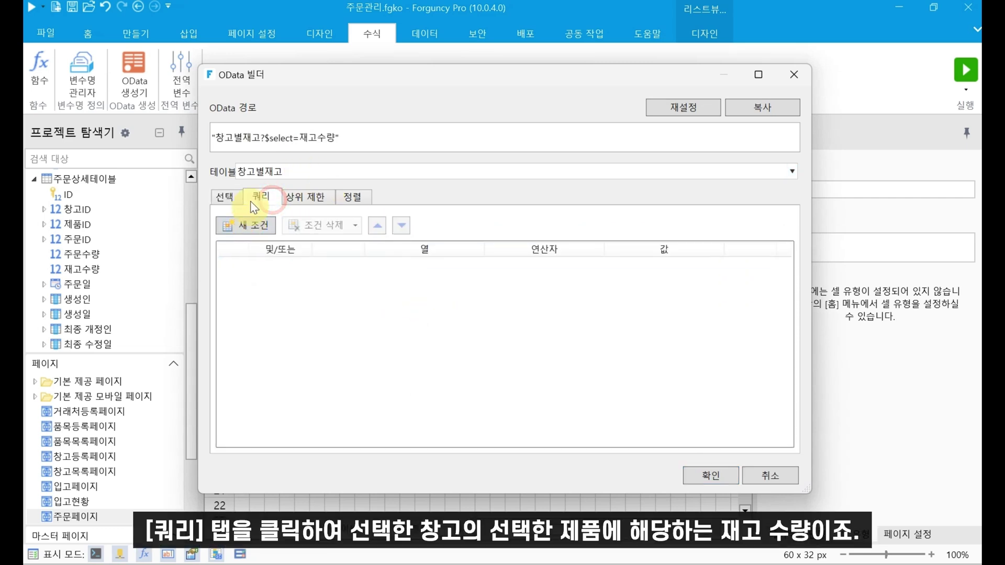
pyautogui.click(245, 228)
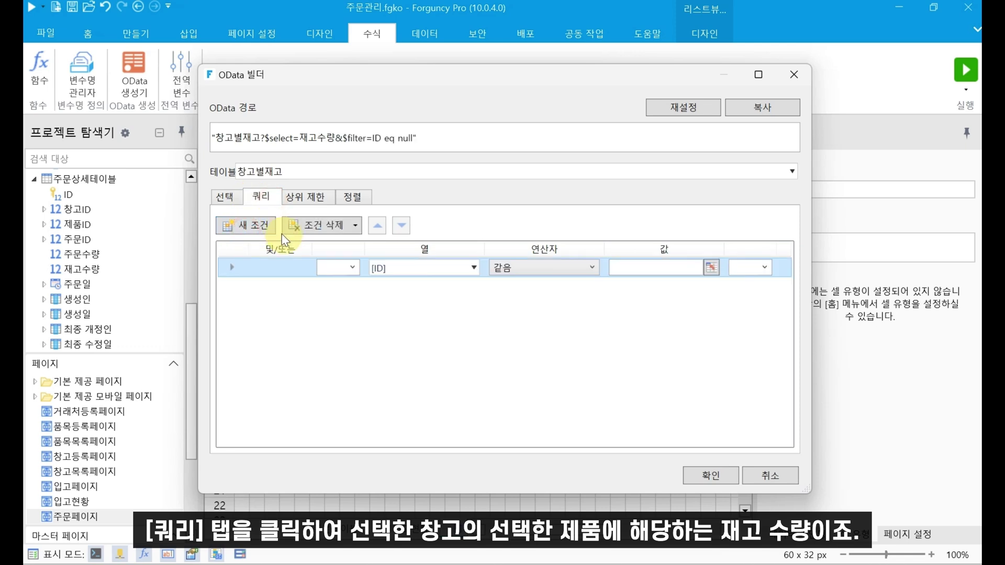
pyautogui.click(410, 278)
pyautogui.click(417, 325)
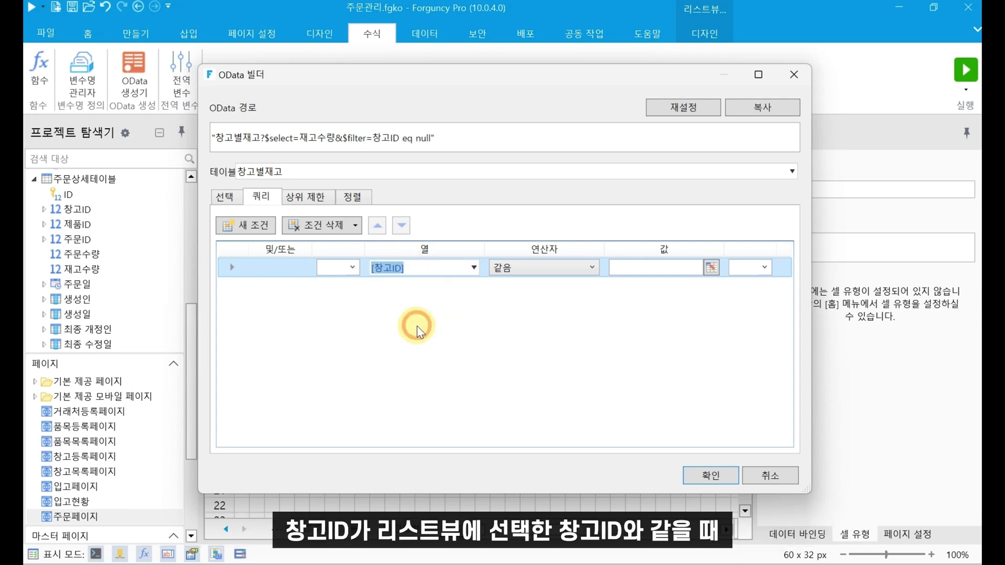
pyautogui.click(711, 267)
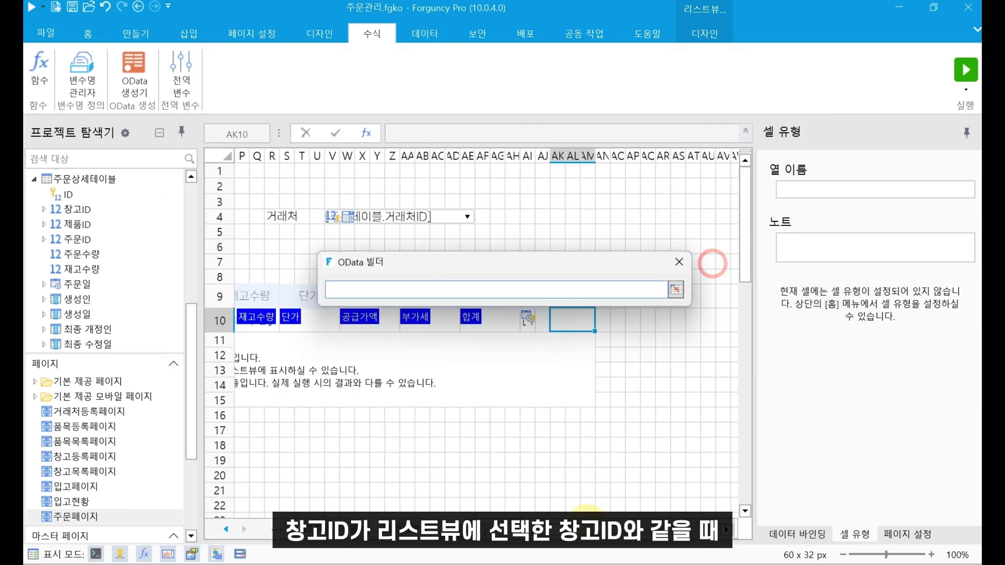
pyautogui.moveTo(587, 529); pyautogui.dragTo(408, 526)
pyautogui.click(281, 315)
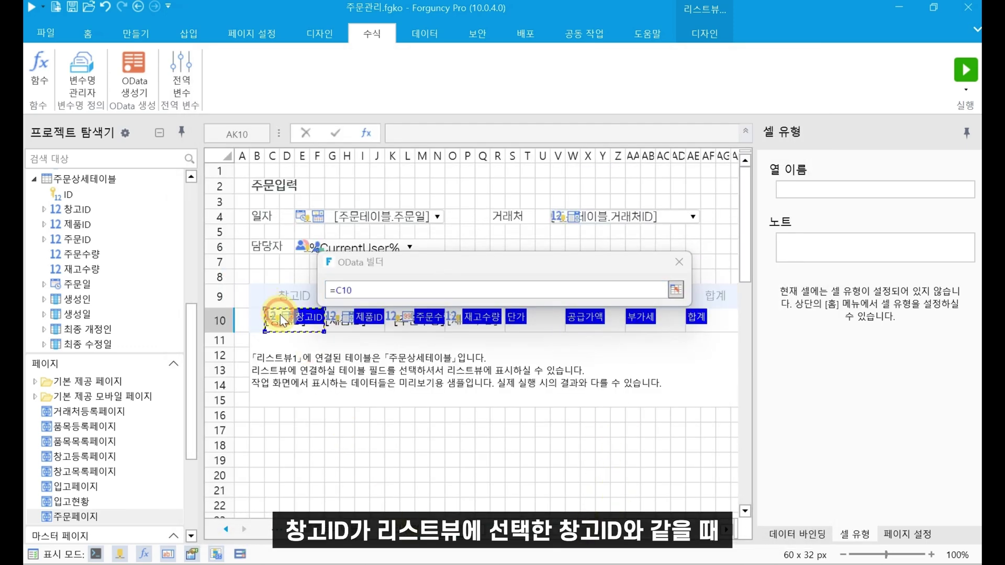
pyautogui.press('Return')
# - Add a second AND (및) condition requiring [제품ID] to equal =G10, and insert the OData formula into the cell
pyautogui.click(246, 225)
pyautogui.click(452, 293)
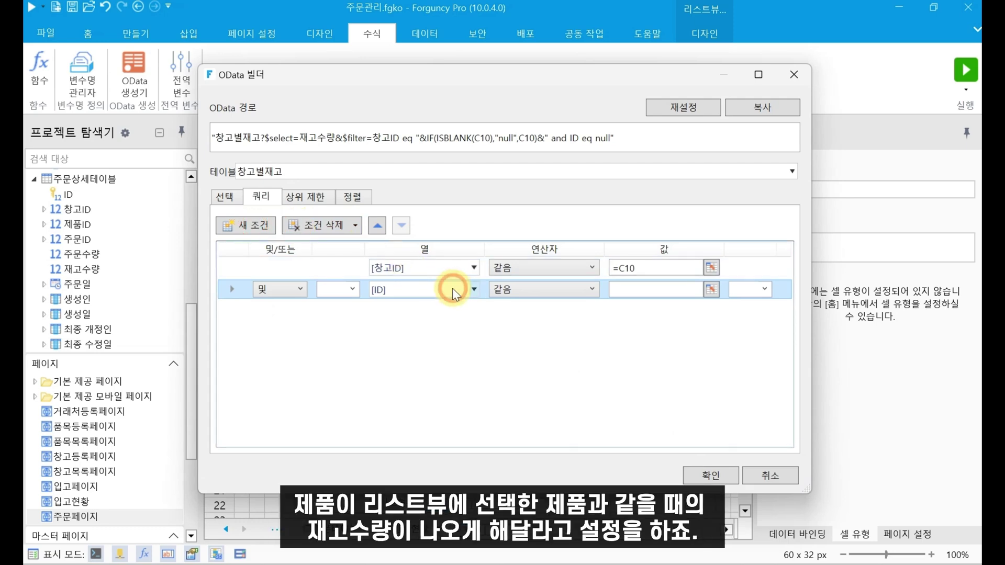
pyautogui.click(417, 357)
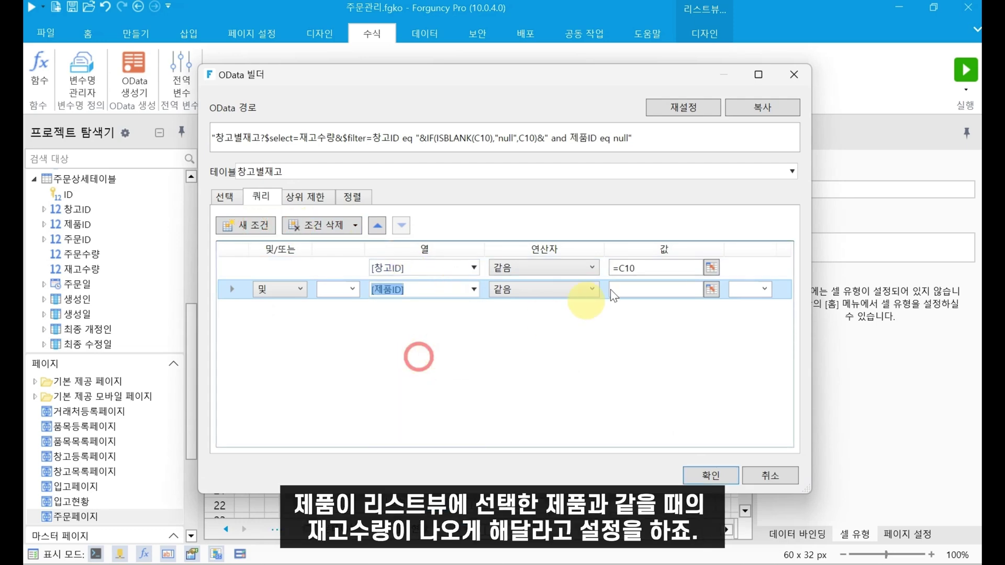
pyautogui.click(710, 289)
pyautogui.click(368, 322)
pyautogui.press('Return')
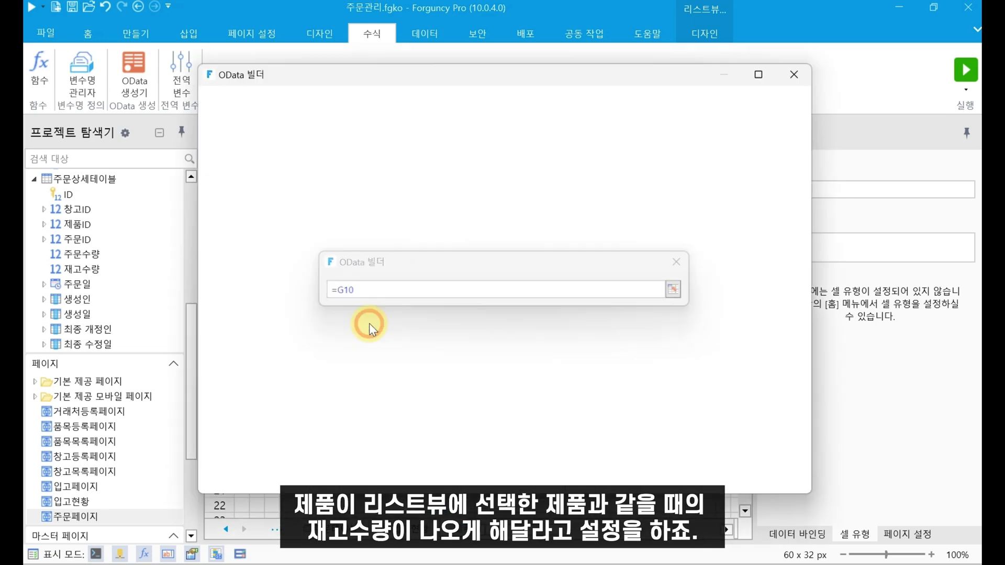
pyautogui.click(700, 472)
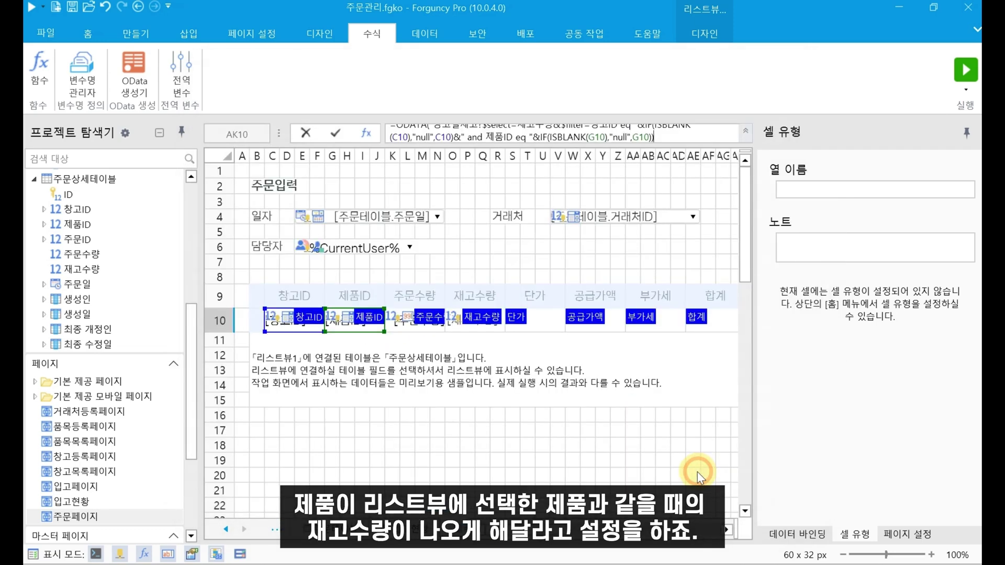
# - Wrap the ODATA formula in cell AK10 in IFERROR with 0 as the error value
pyautogui.click(406, 133)
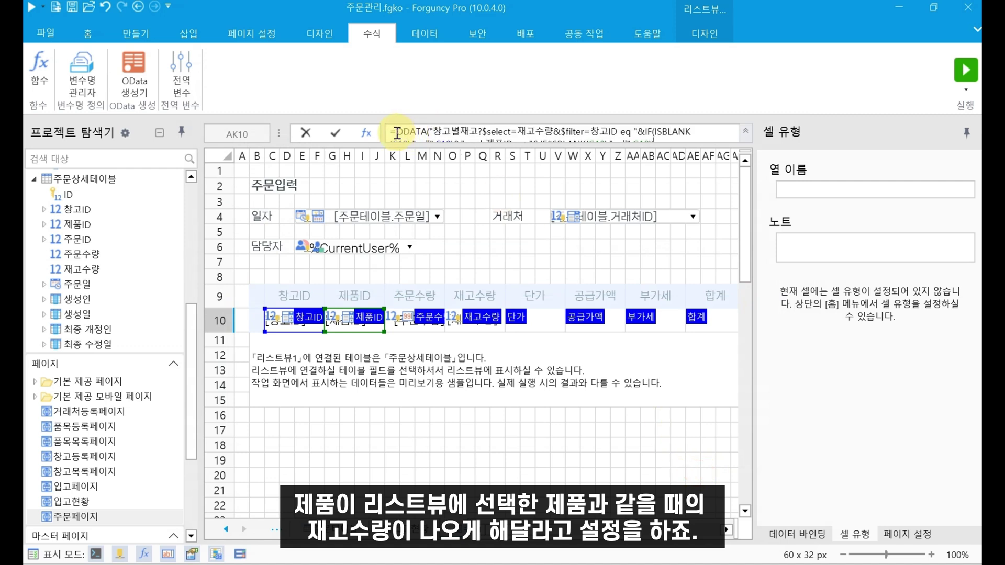
pyautogui.click(397, 134)
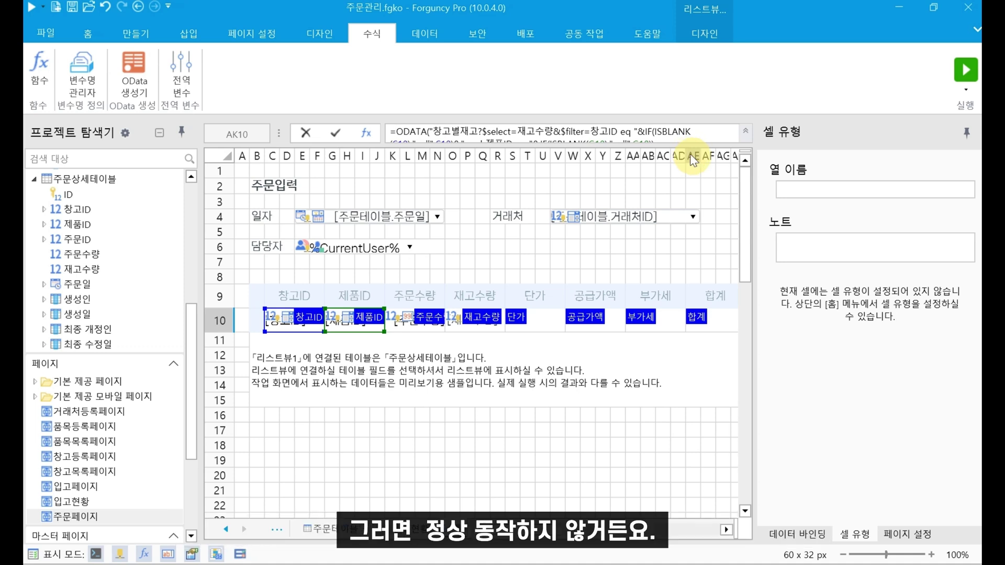
pyautogui.write('IF')
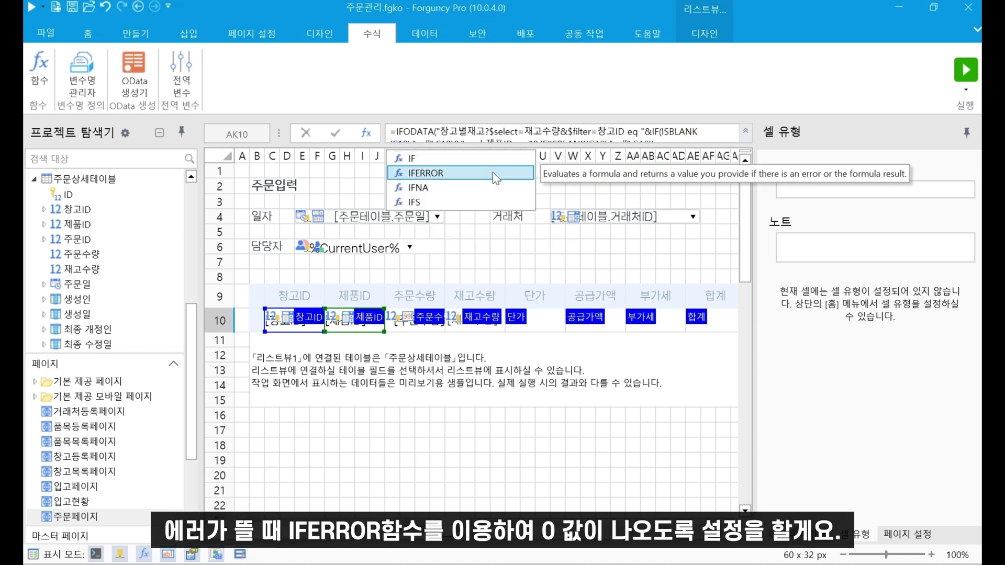
pyautogui.click(492, 172)
pyautogui.click(704, 135)
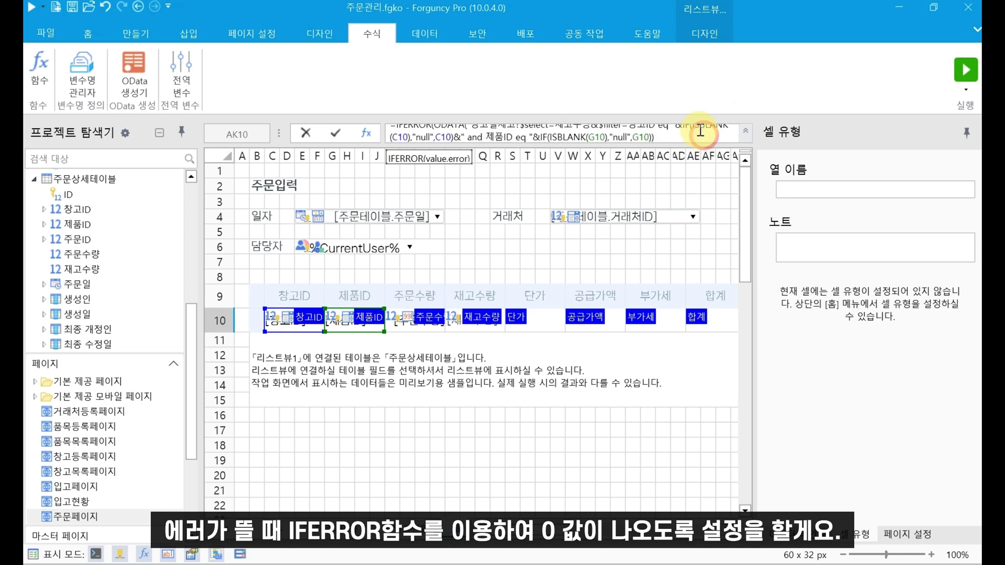
pyautogui.click(675, 137)
pyautogui.write(',')
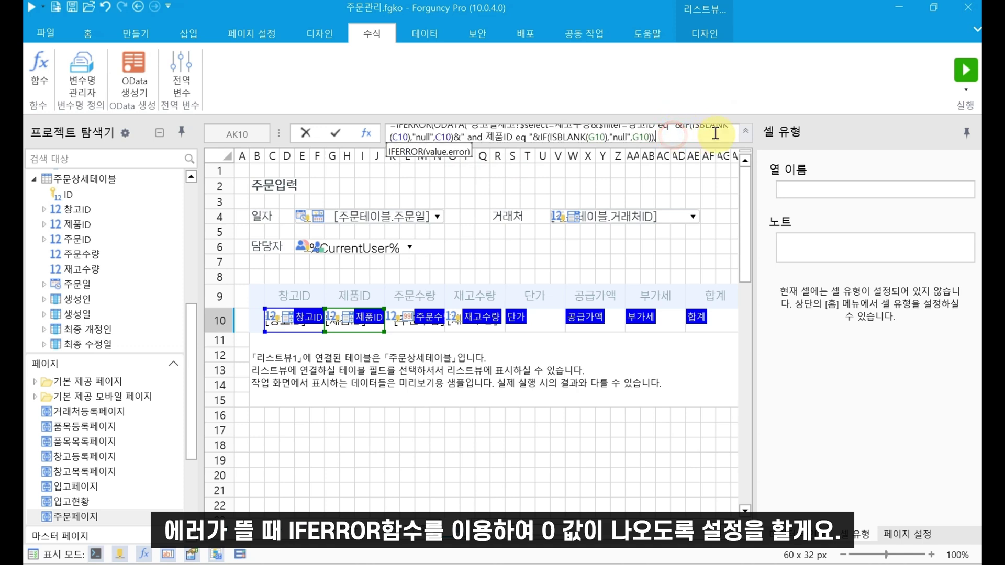
pyautogui.write('0')
pyautogui.press('Return')
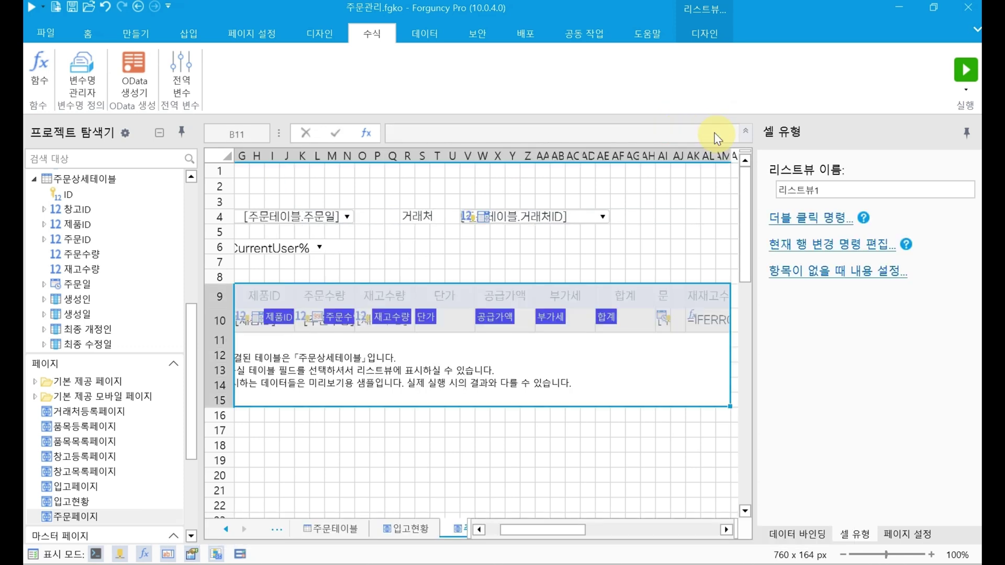
pyautogui.click(710, 328)
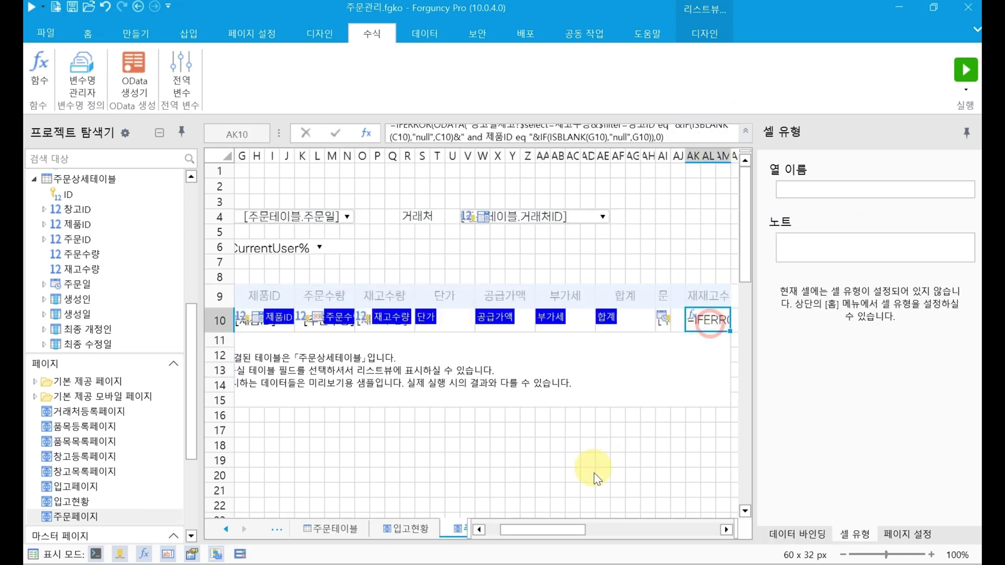
# - Rename the list view headers 창고ID and 제품ID in row 9 as 창고 and 제품
pyautogui.moveTo(558, 528); pyautogui.dragTo(501, 526)
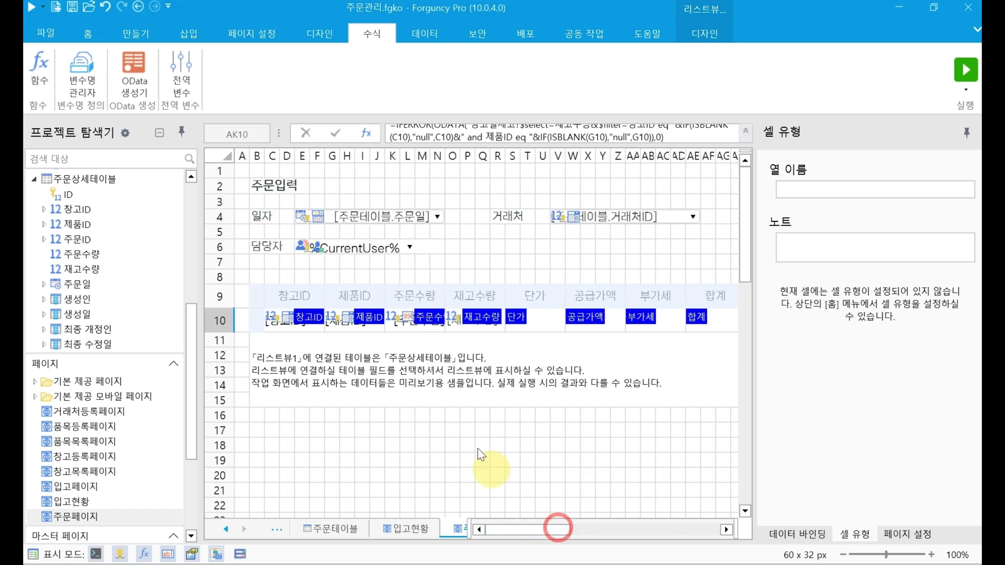
pyautogui.click(308, 297)
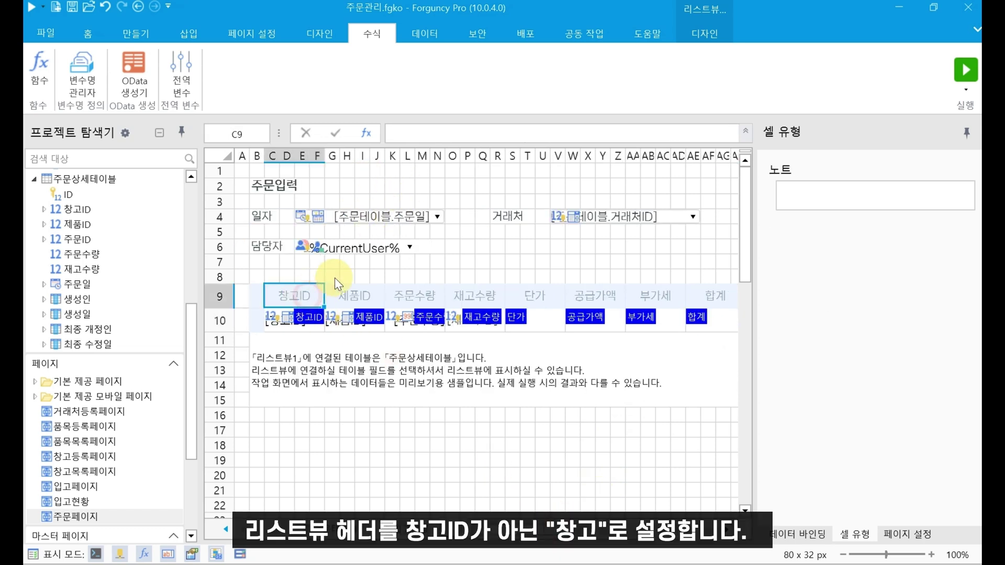
pyautogui.press('BackSpace')
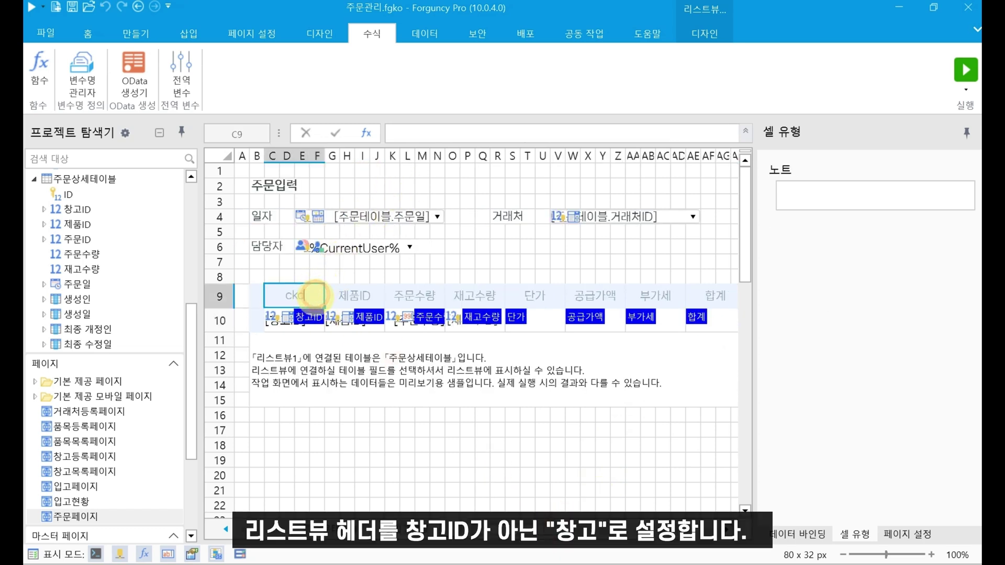
pyautogui.write('창고')
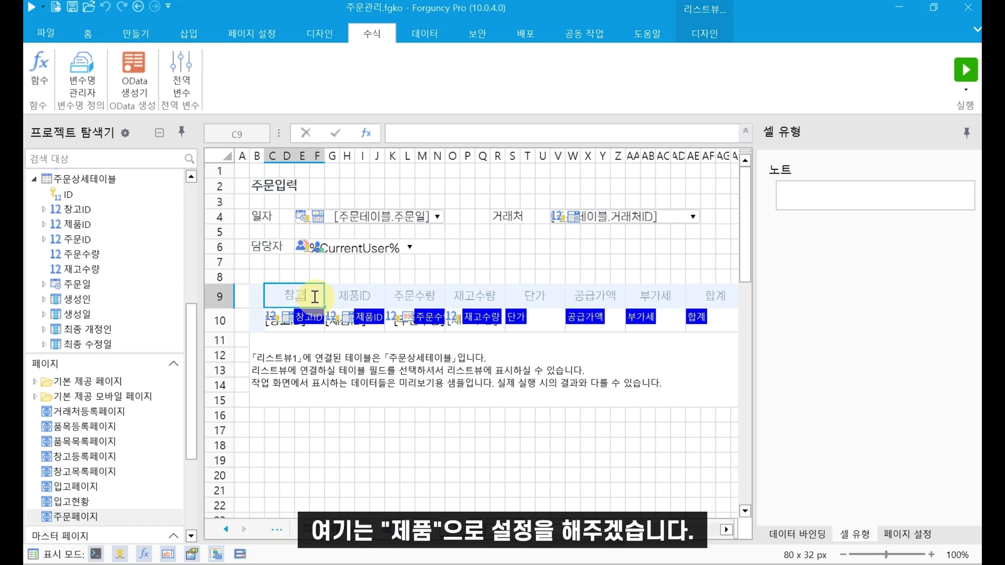
pyautogui.click(347, 296)
pyautogui.write('제품')
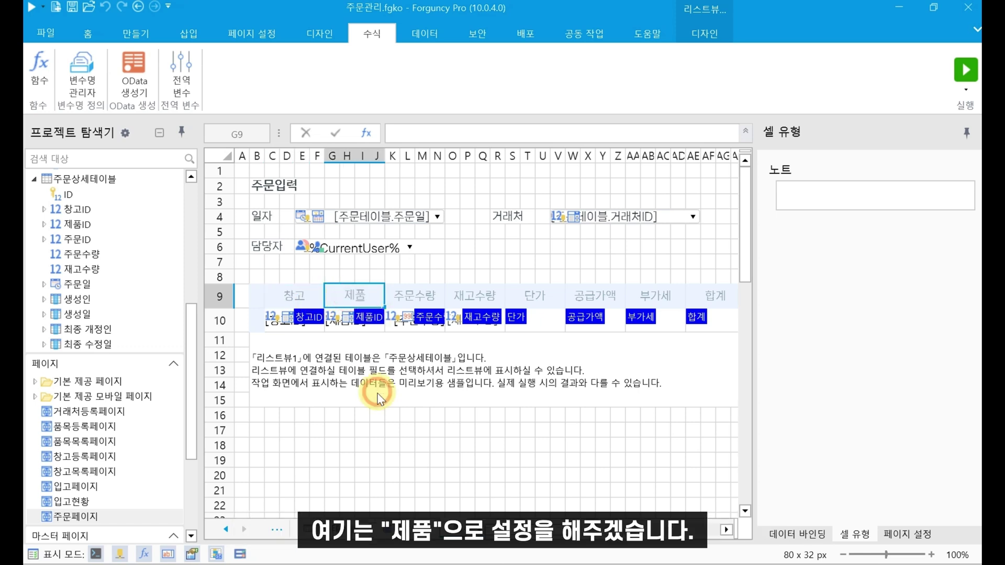
pyautogui.click(377, 392)
# - Widen the list view's 창고 and 제품 columns by enlarging sheet columns F and I, with F about 43 px wide
pyautogui.click(293, 296)
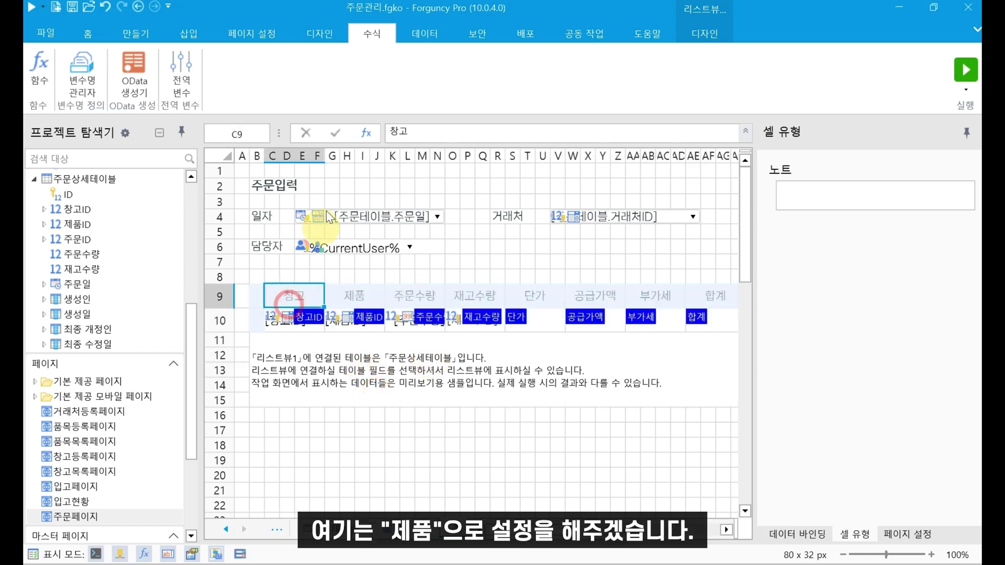
pyautogui.click(322, 156)
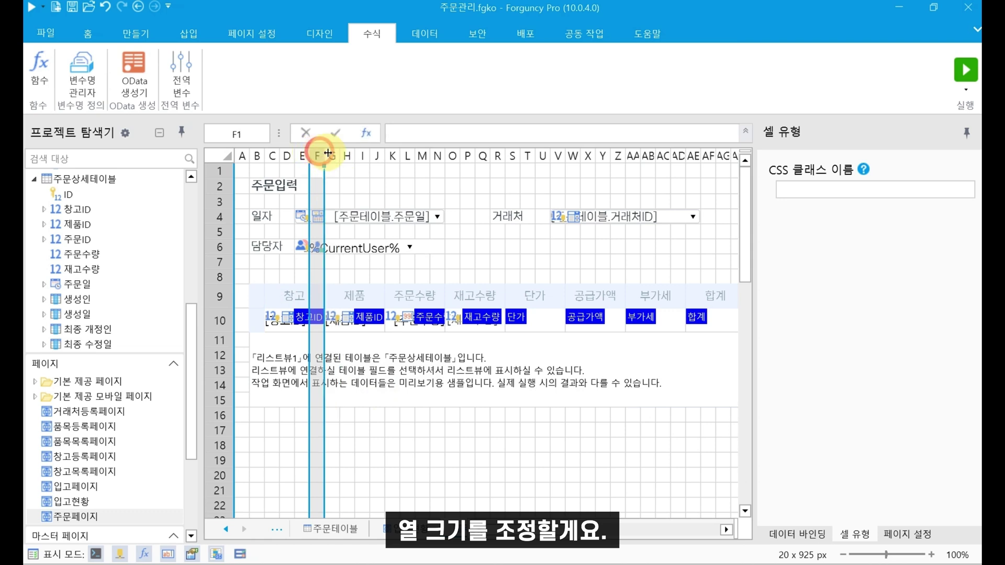
pyautogui.moveTo(324, 156); pyautogui.dragTo(400, 155)
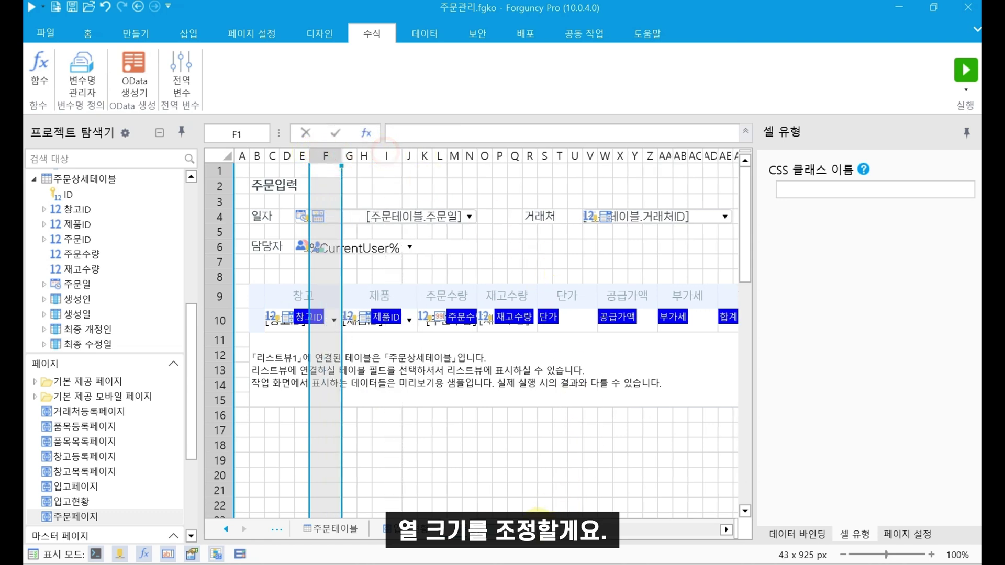
# - Widen the 단가, 공급가액, 부가세 and 합계 columns by enlarging columns T, X, AB and AF, with T about 33 px wide
pyautogui.click(568, 296)
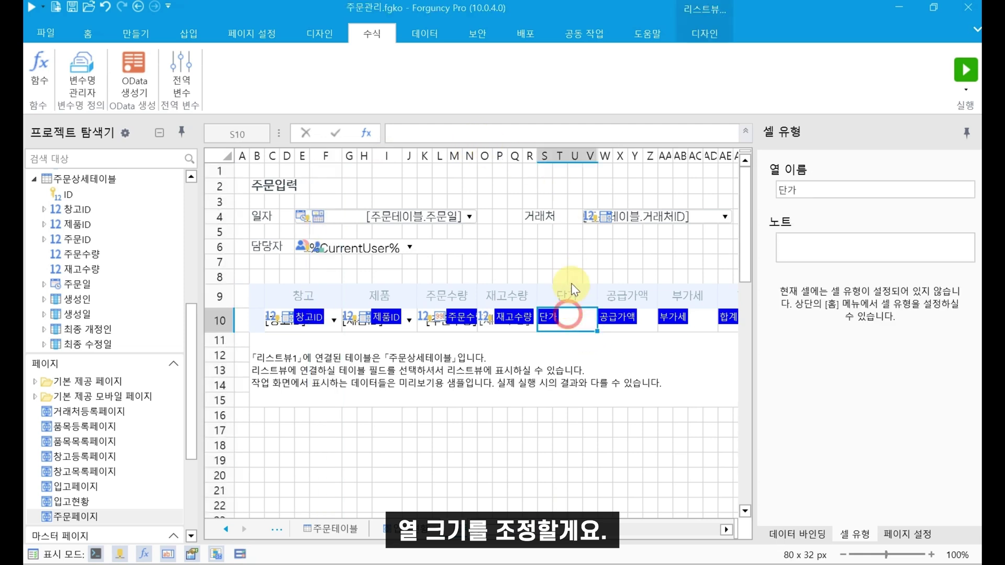
pyautogui.click(562, 155)
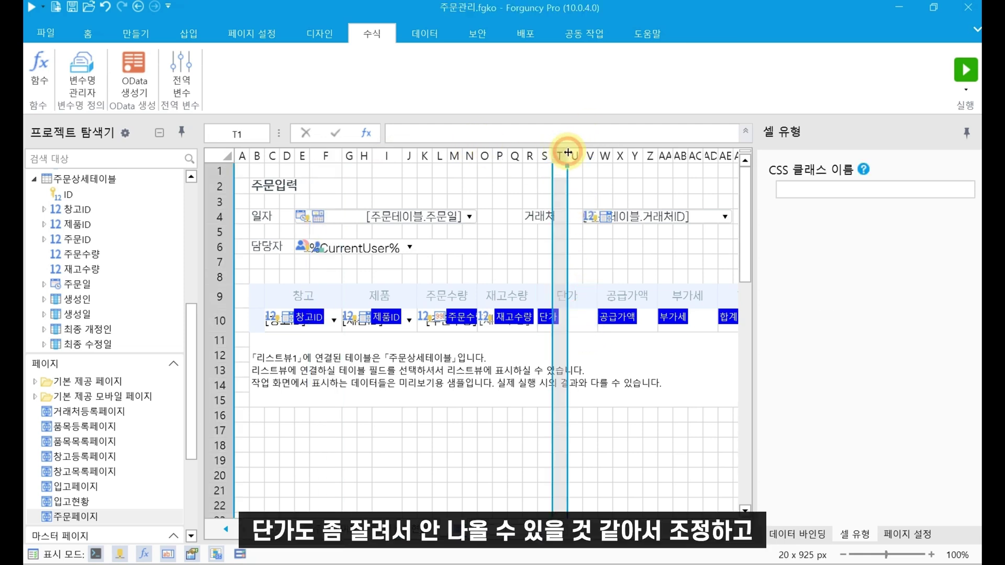
pyautogui.moveTo(567, 152); pyautogui.dragTo(577, 153)
pyautogui.moveTo(638, 155); pyautogui.dragTo(649, 153)
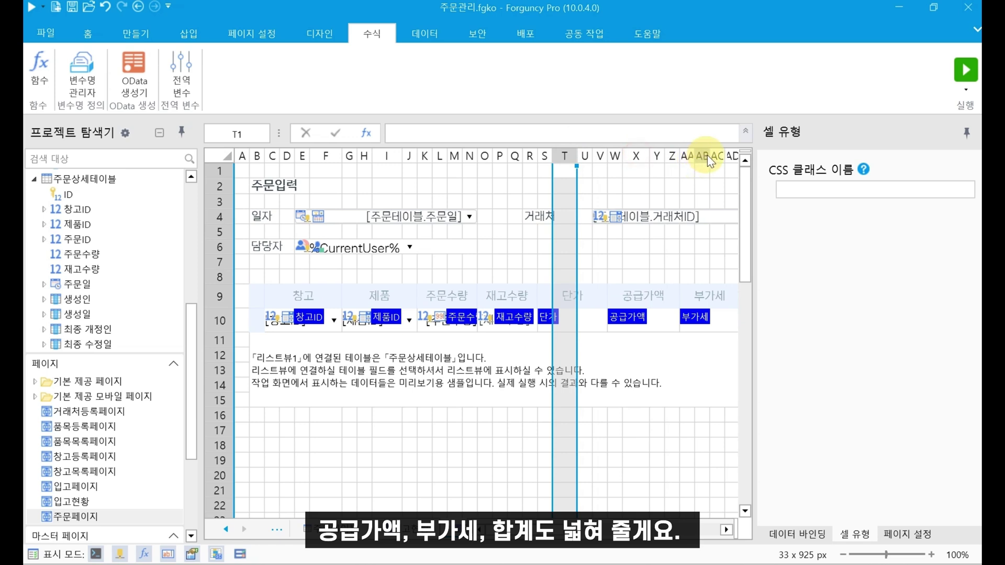
pyautogui.moveTo(709, 154); pyautogui.dragTo(715, 154)
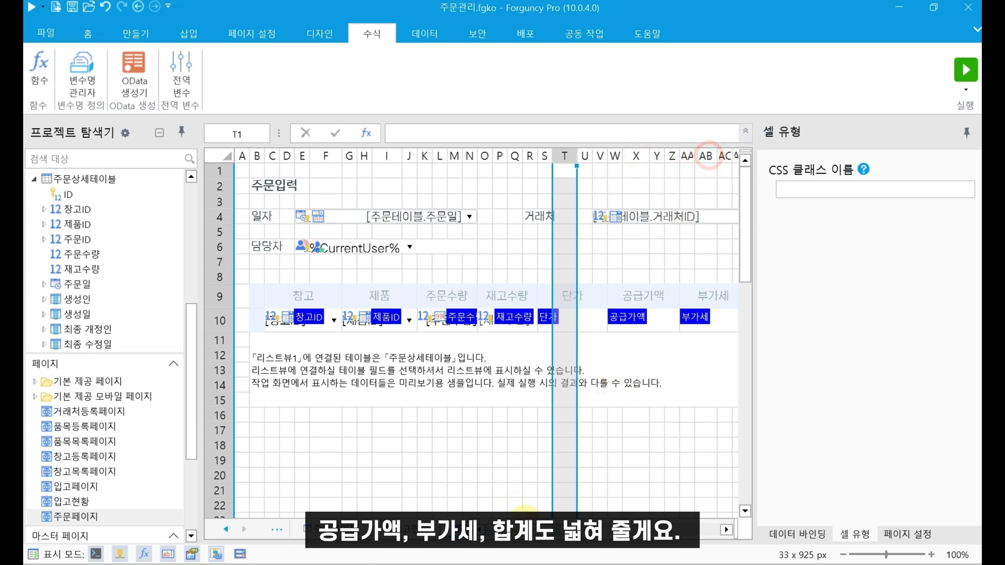
pyautogui.click(526, 526)
pyautogui.moveTo(459, 154); pyautogui.dragTo(474, 155)
# - Merge cells AI10:AJ10 in the list view's template row for the 주문일 field
pyautogui.click(510, 321)
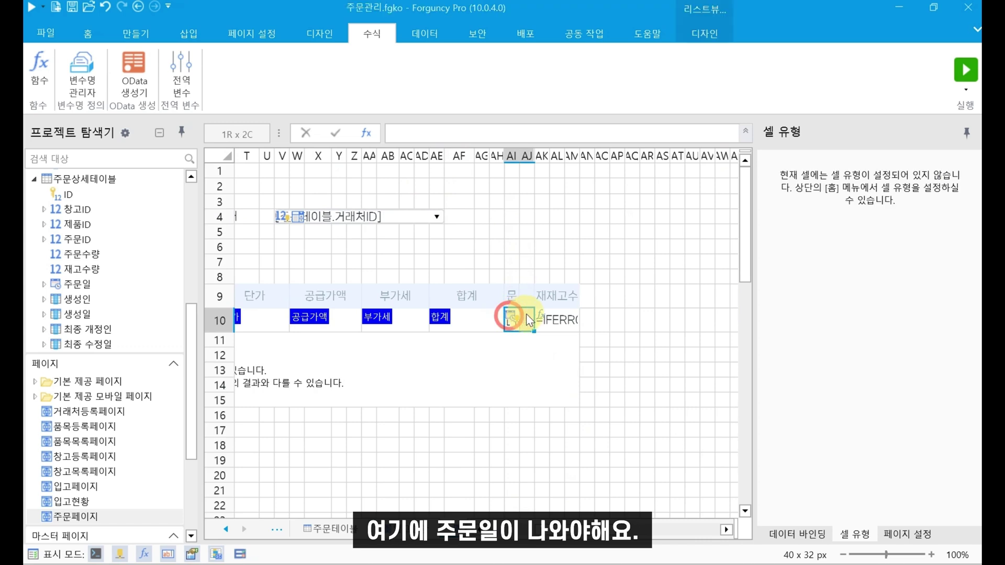
pyautogui.click(89, 34)
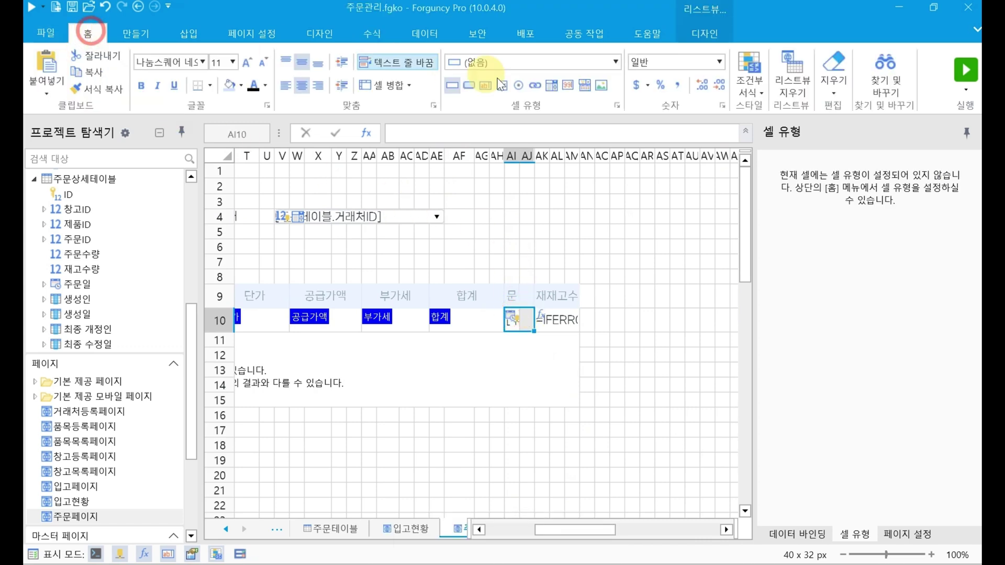
pyautogui.click(390, 85)
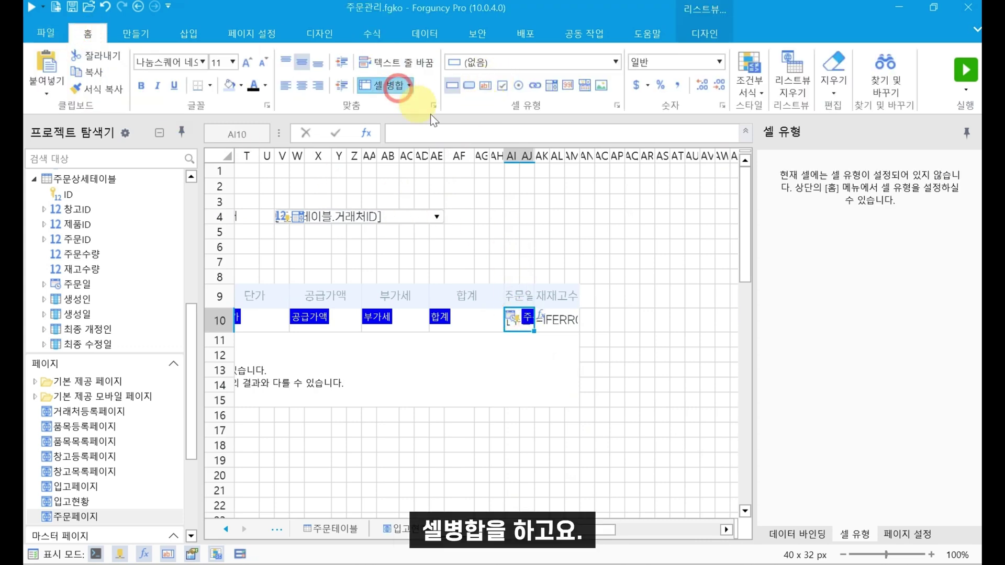
# - Enter the formula =$E$4 in the 주문일 cell AI10 so it takes the order date chosen at the top of the page
pyautogui.click(495, 137)
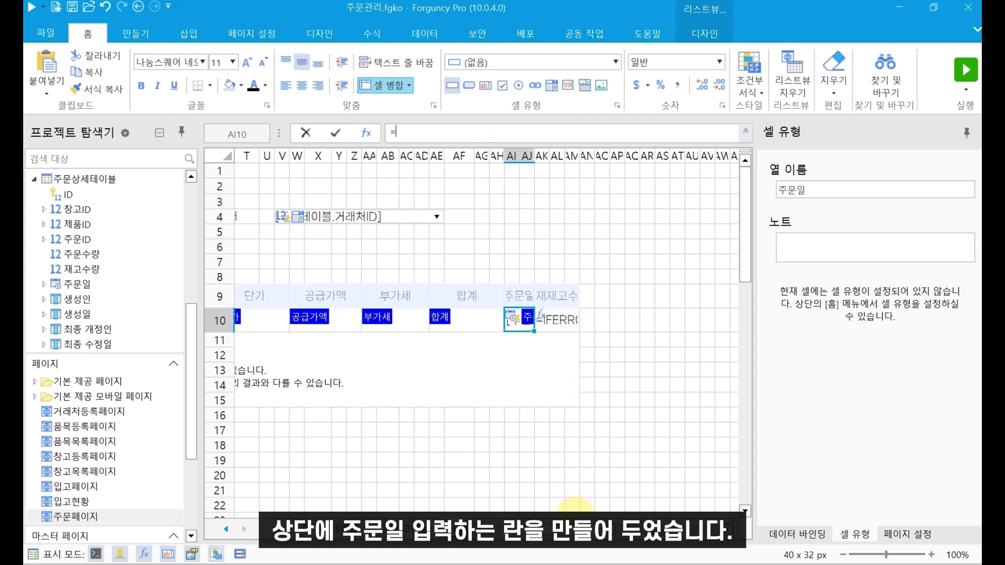
pyautogui.moveTo(528, 543); pyautogui.dragTo(481, 539)
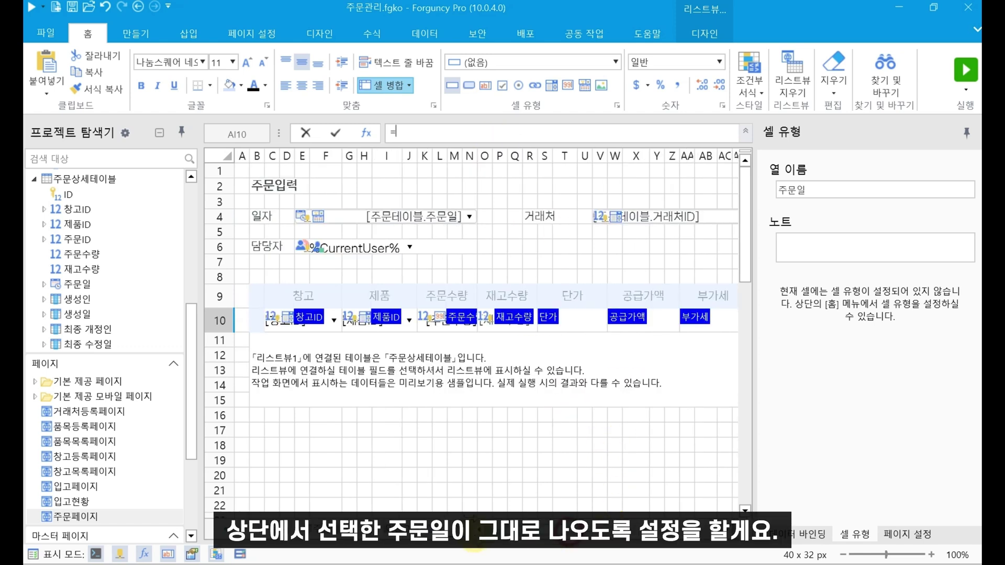
pyautogui.click(360, 219)
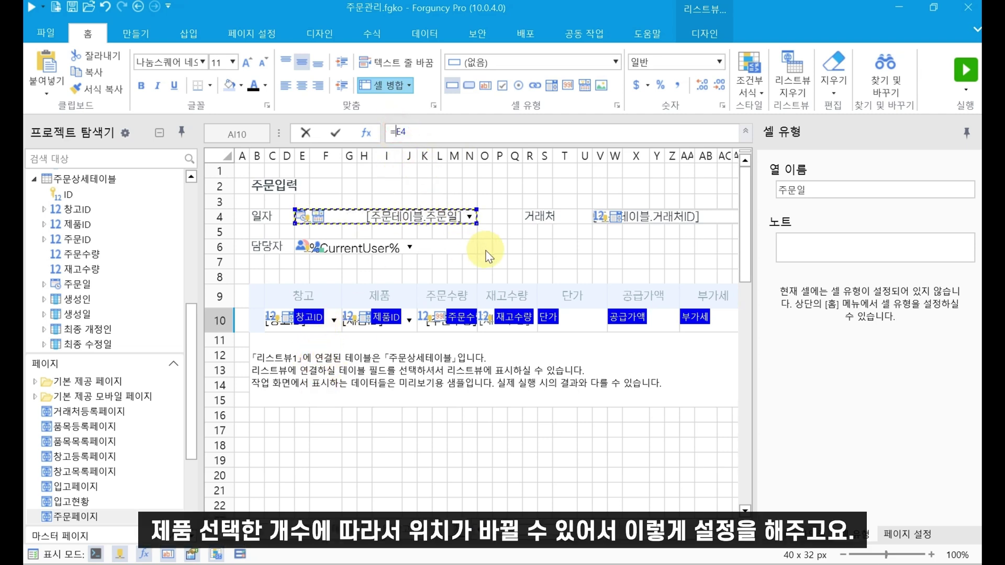
pyautogui.write('$E$')
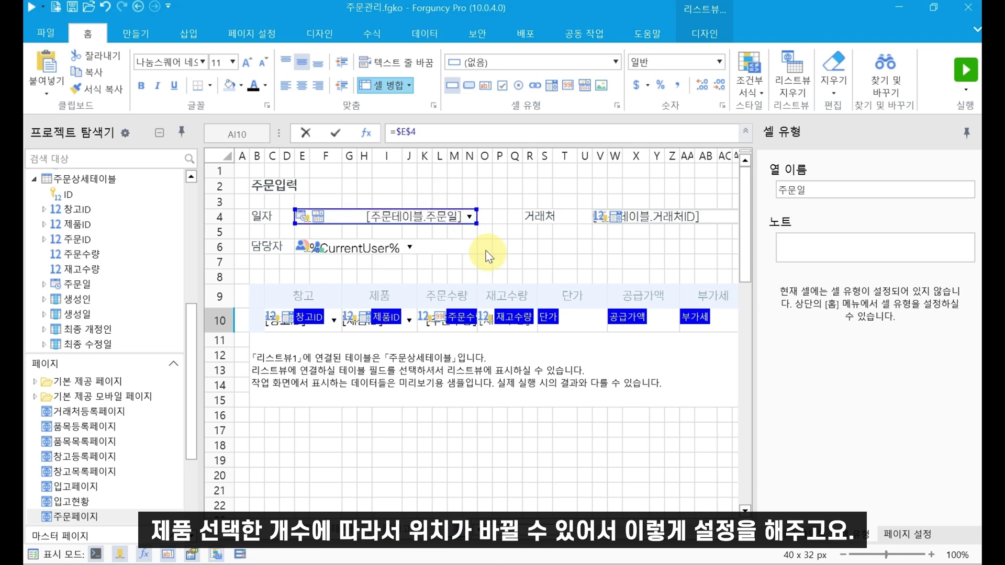
pyautogui.press('Return')
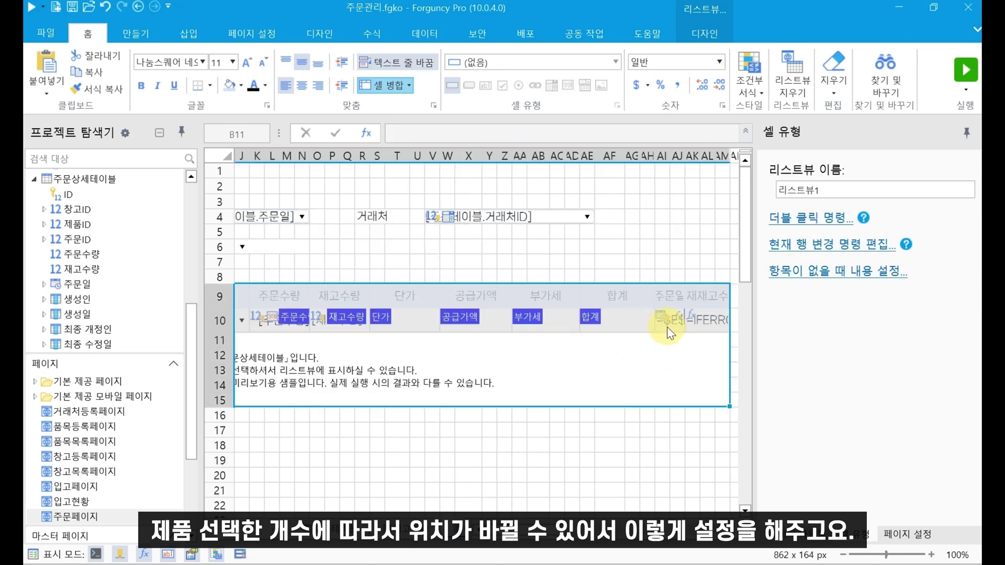
# - Hide columns AI to AM, which hold the 주문일 and current stock cells
pyautogui.click(666, 307)
pyautogui.moveTo(660, 156); pyautogui.dragTo(714, 156)
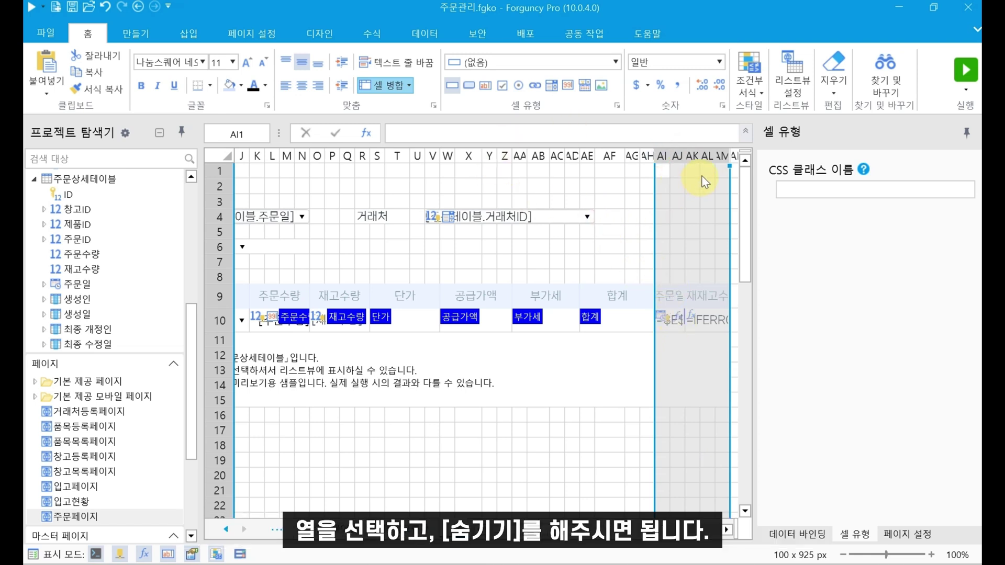
pyautogui.rightClick(668, 154)
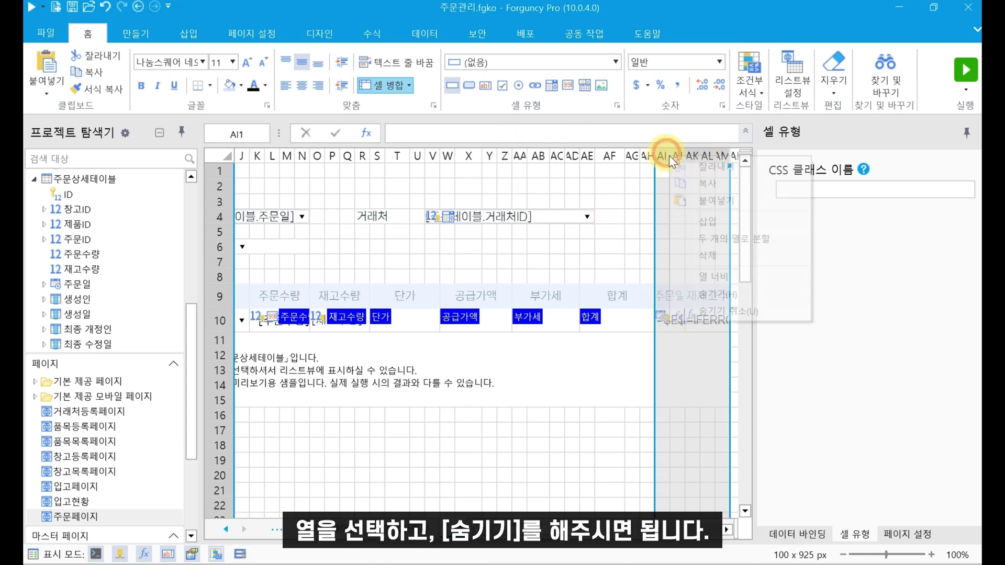
pyautogui.click(717, 297)
pyautogui.click(631, 262)
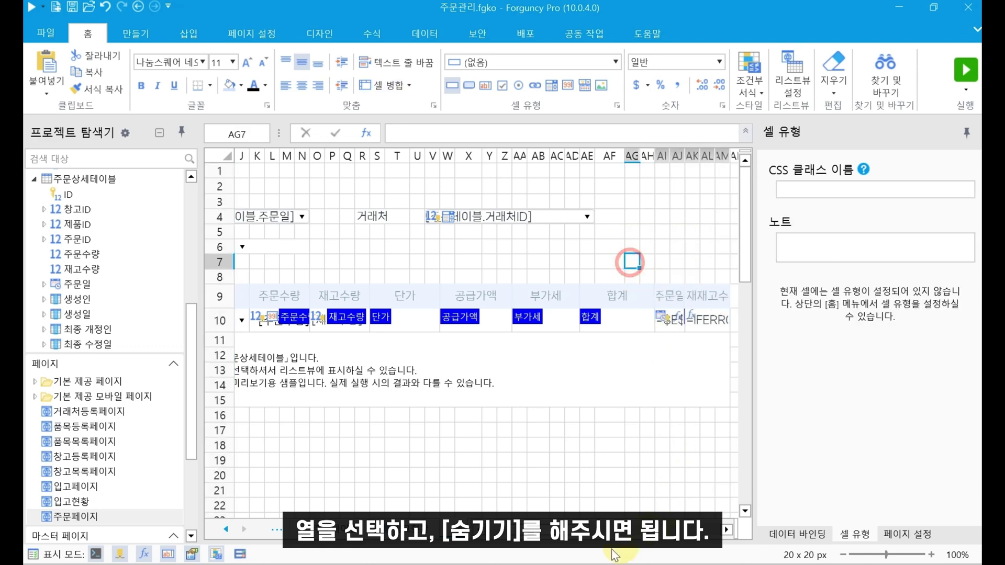
# - Enter the formula =AK10-K10 in the 재고수량 cell O10 to subtract the order quantity from the current stock
pyautogui.moveTo(566, 530); pyautogui.dragTo(531, 530)
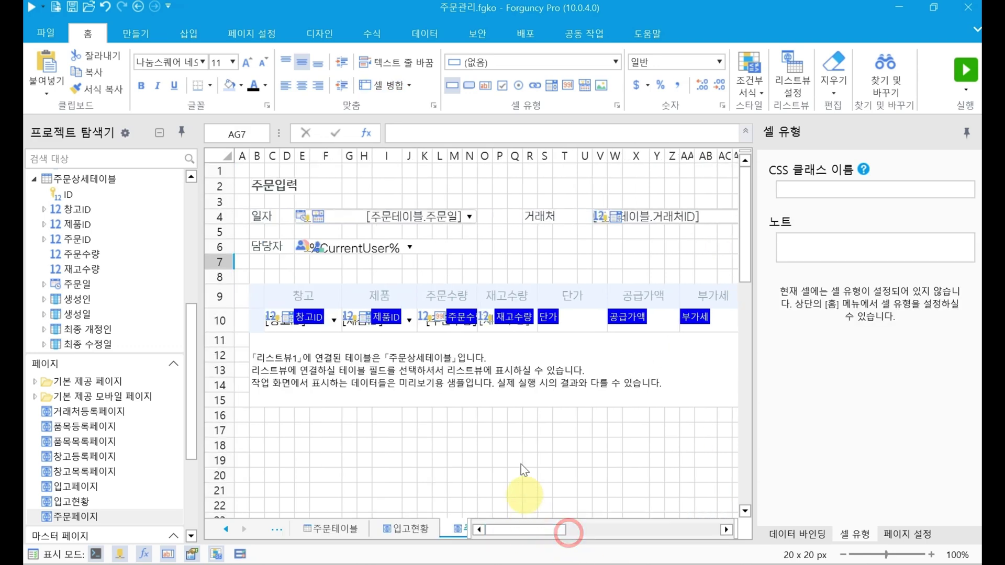
pyautogui.click(491, 316)
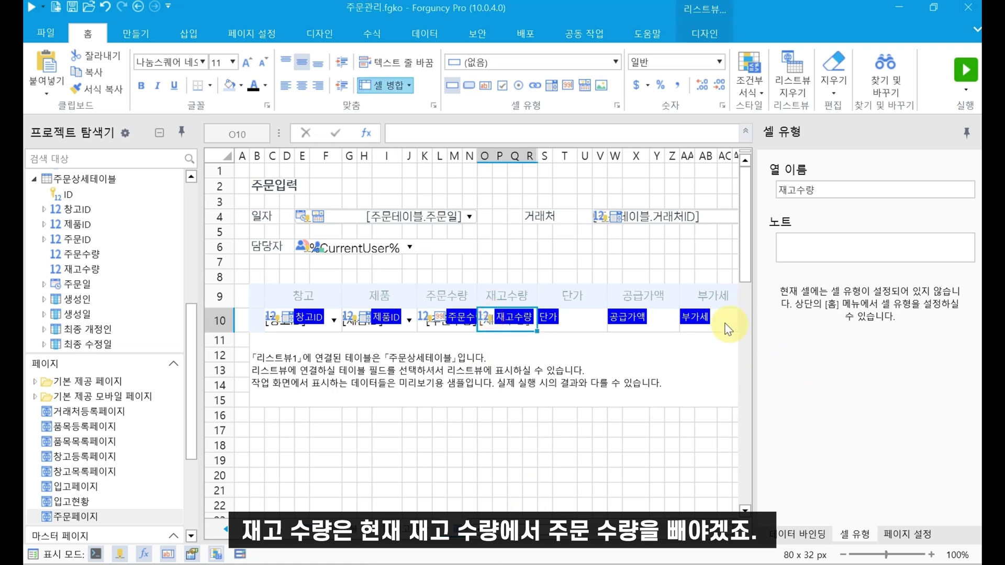
pyautogui.click(498, 132)
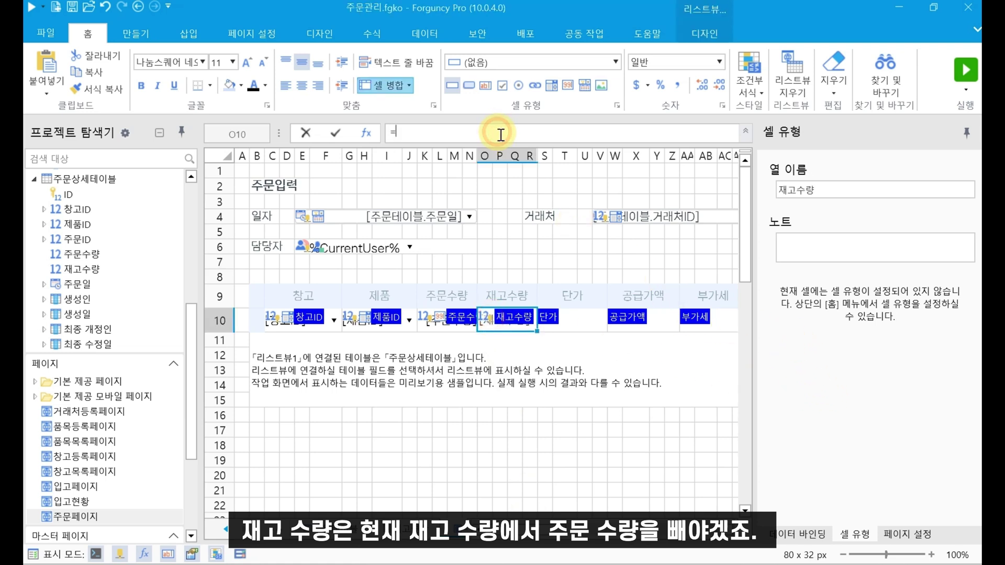
pyautogui.moveTo(523, 530); pyautogui.dragTo(575, 527)
pyautogui.click(523, 321)
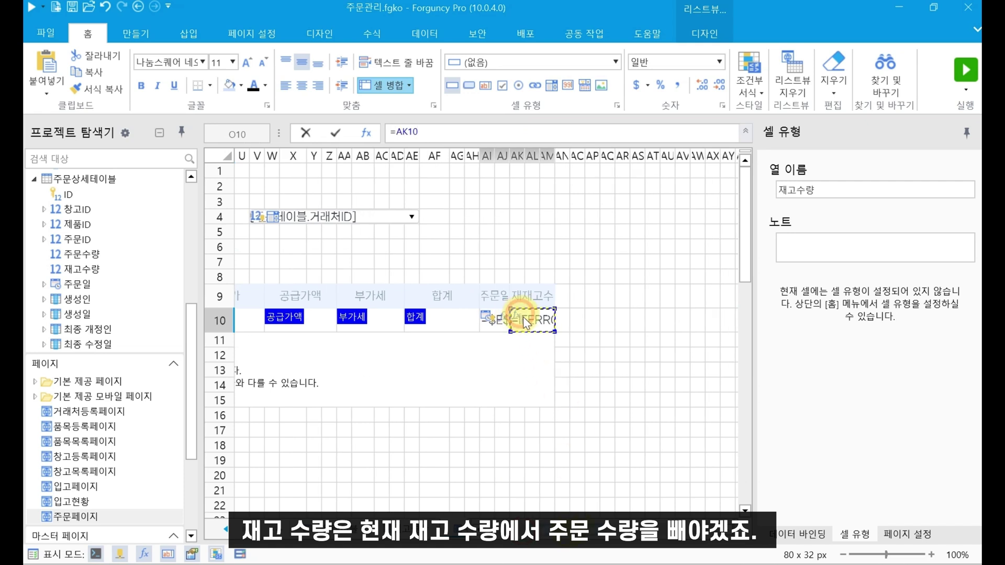
pyautogui.write('-')
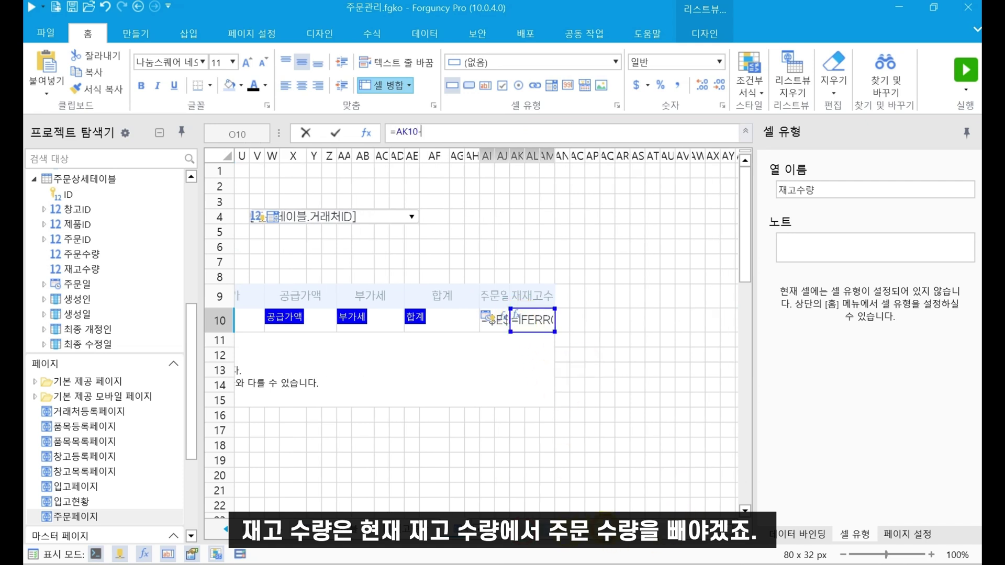
pyautogui.hscroll(-10, 469, 472)
pyautogui.click(452, 321)
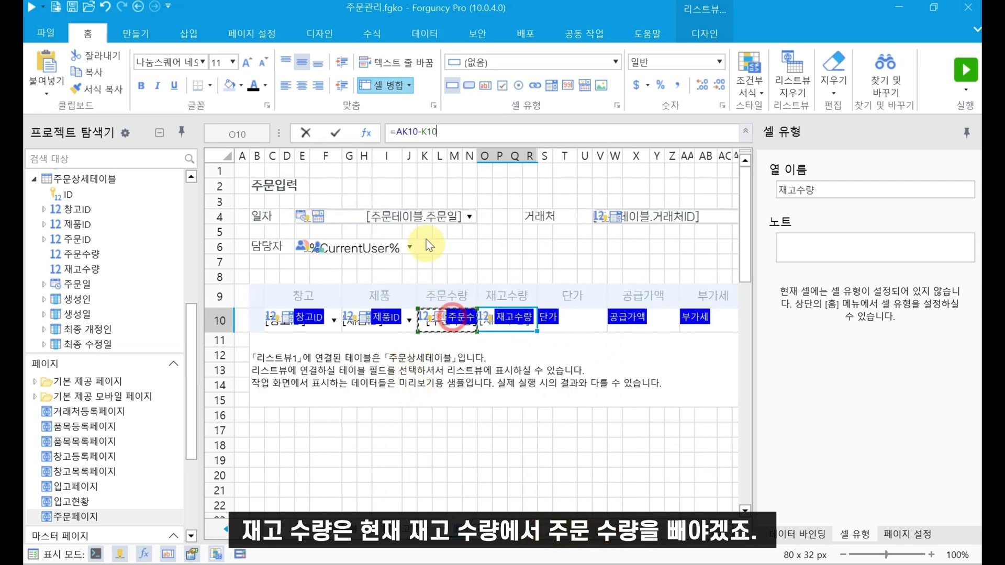
# - Wrap the subtraction in cell O10 in IFERROR with an empty string, giving =IFERROR(AK10-K10,"")
pyautogui.click(394, 131)
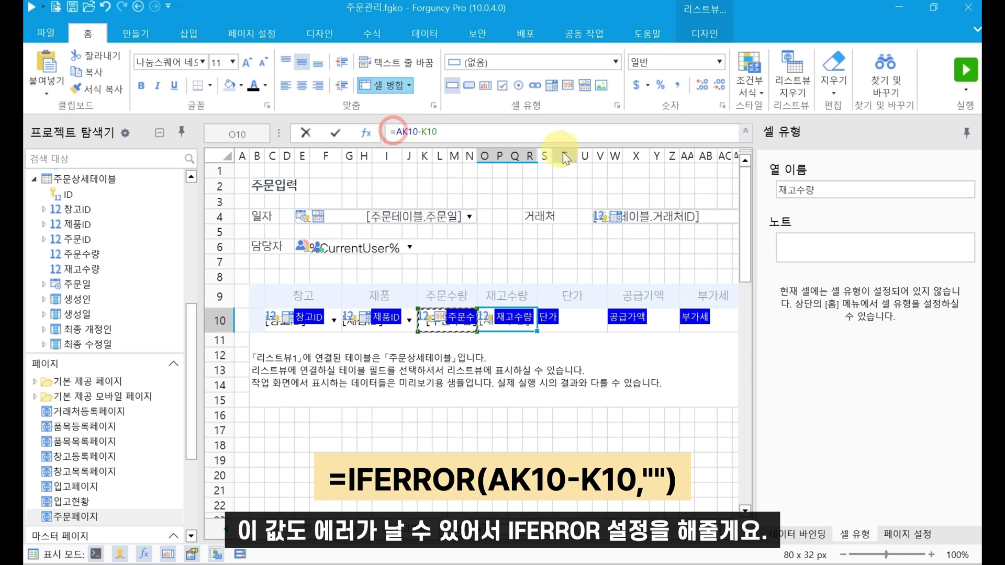
pyautogui.write('IF')
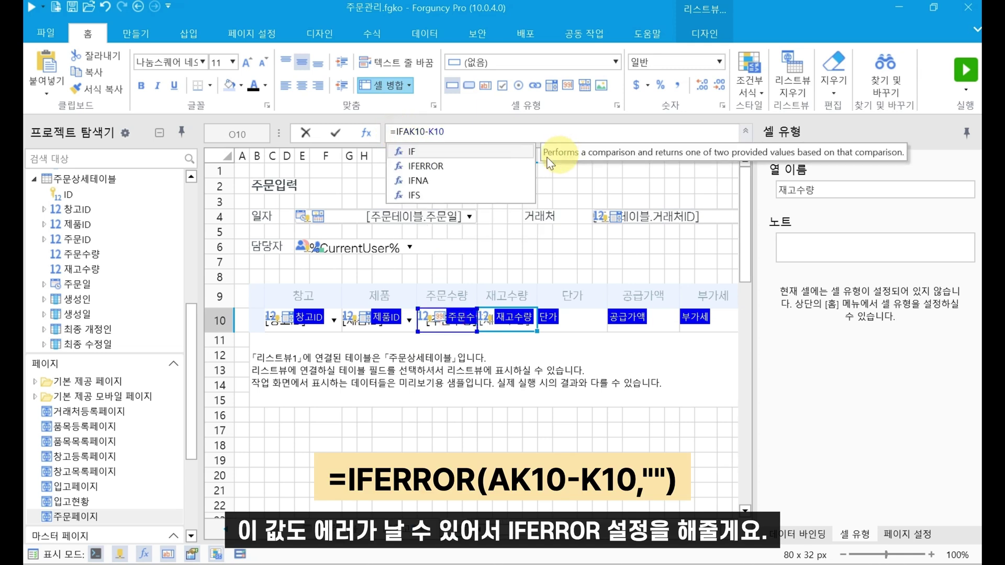
pyautogui.press('Down')
pyautogui.press('Tab')
pyautogui.click(505, 132)
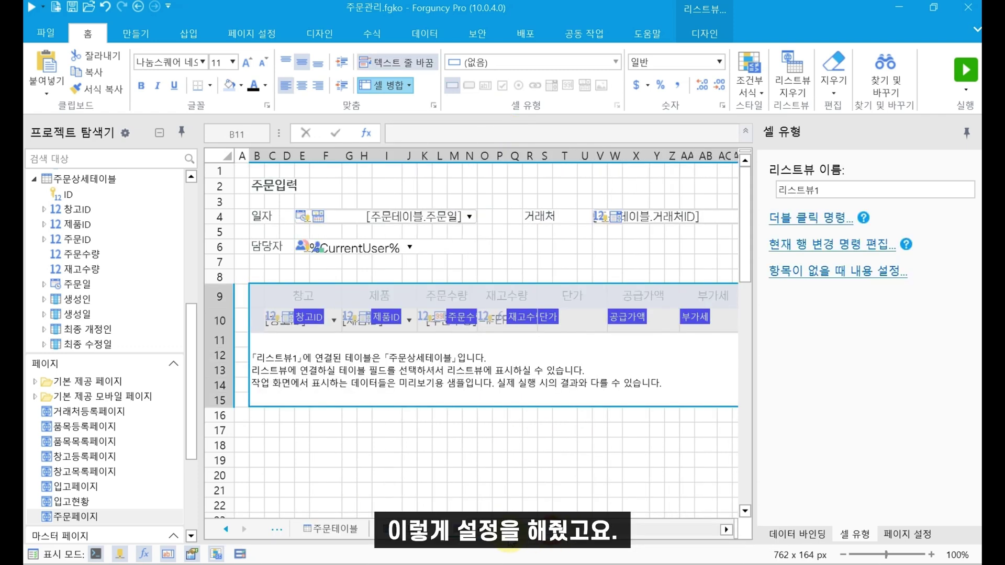
# - Start an OData formula for the 단가 cell S10 that selects only the 가격 column of the 제품 table
pyautogui.click(566, 321)
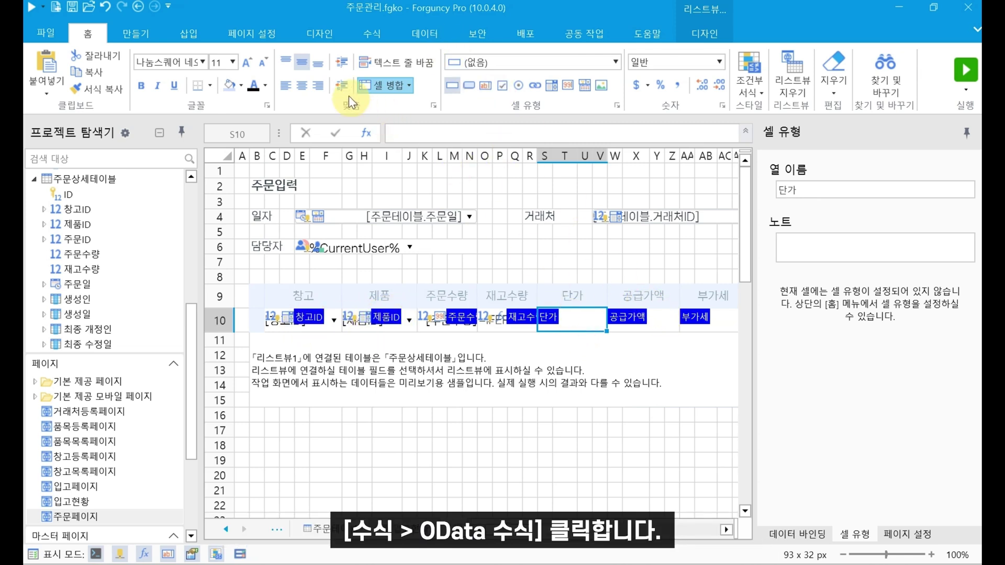
pyautogui.click(383, 41)
pyautogui.click(141, 70)
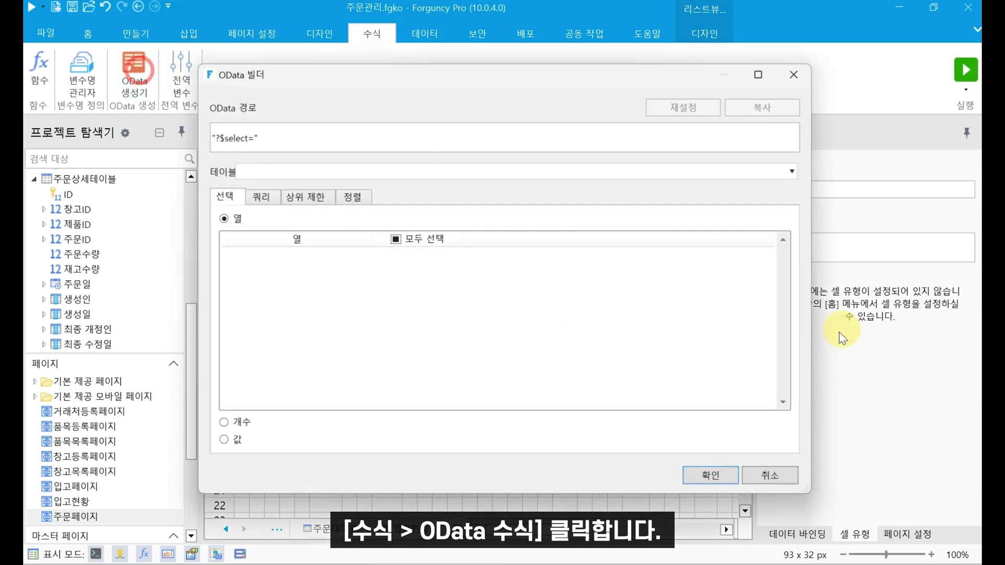
pyautogui.click(435, 174)
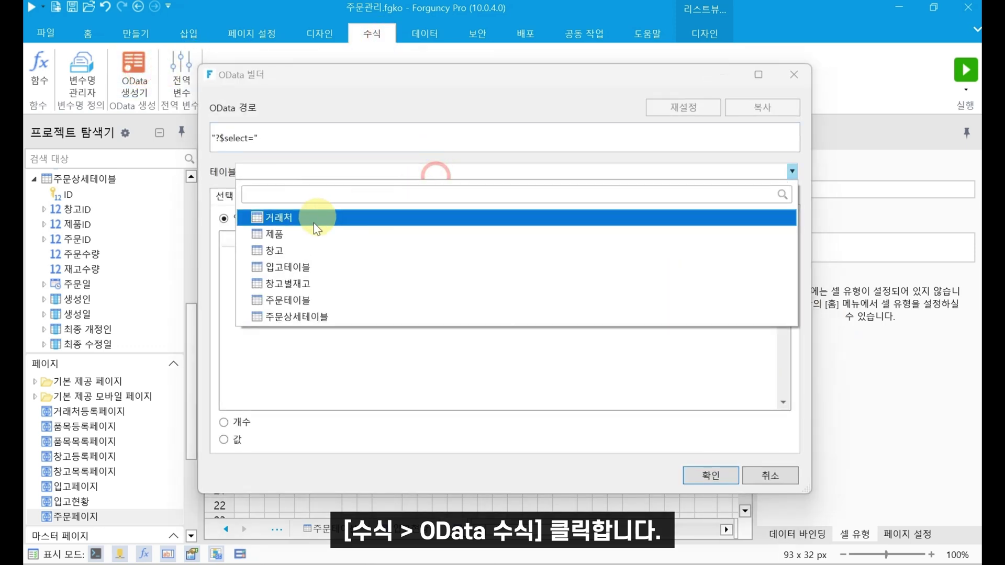
pyautogui.click(299, 236)
pyautogui.click(396, 240)
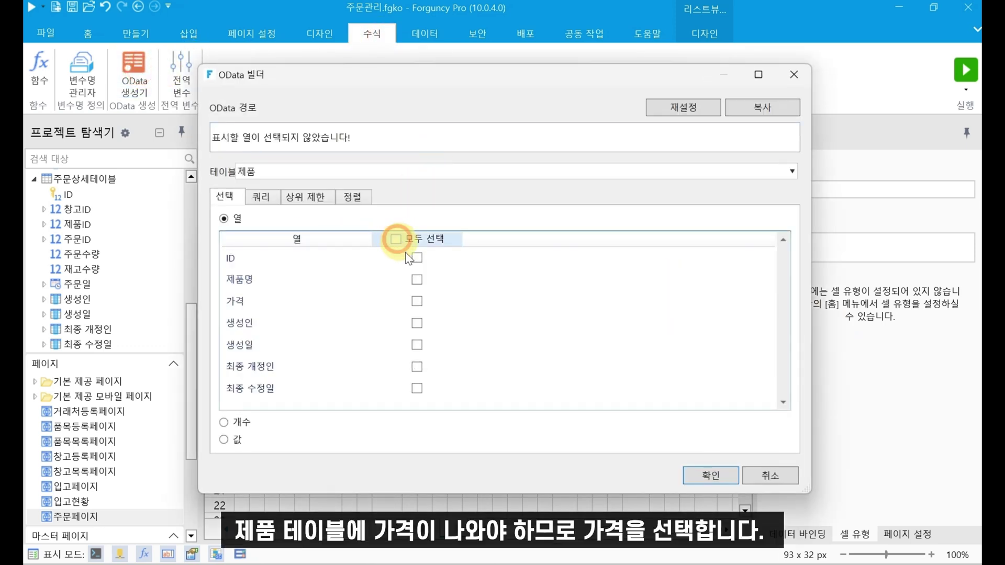
pyautogui.click(417, 302)
# - Add a query condition matching ID to the 제품 cell G10 and insert the OData formula into S10
pyautogui.click(262, 197)
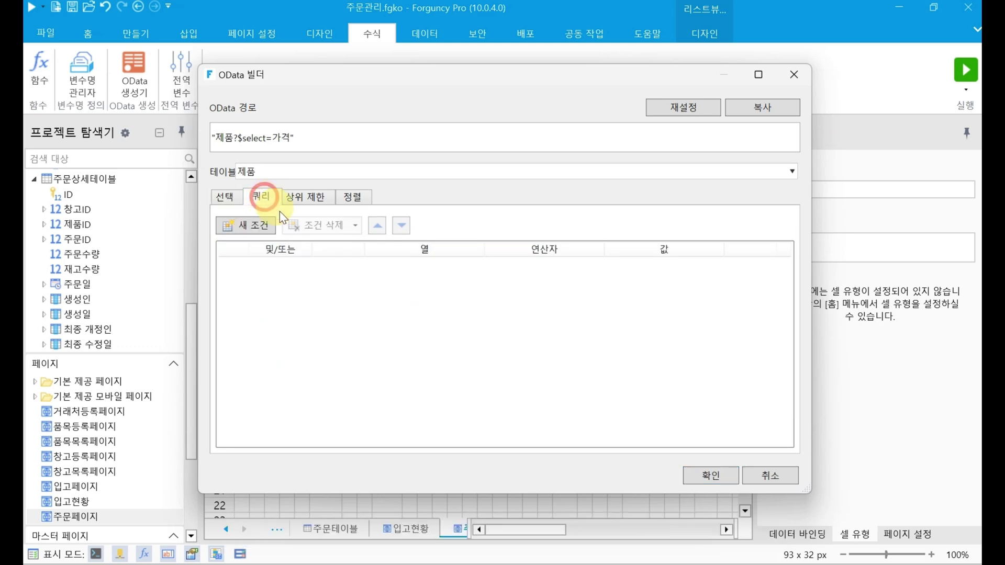
pyautogui.click(262, 225)
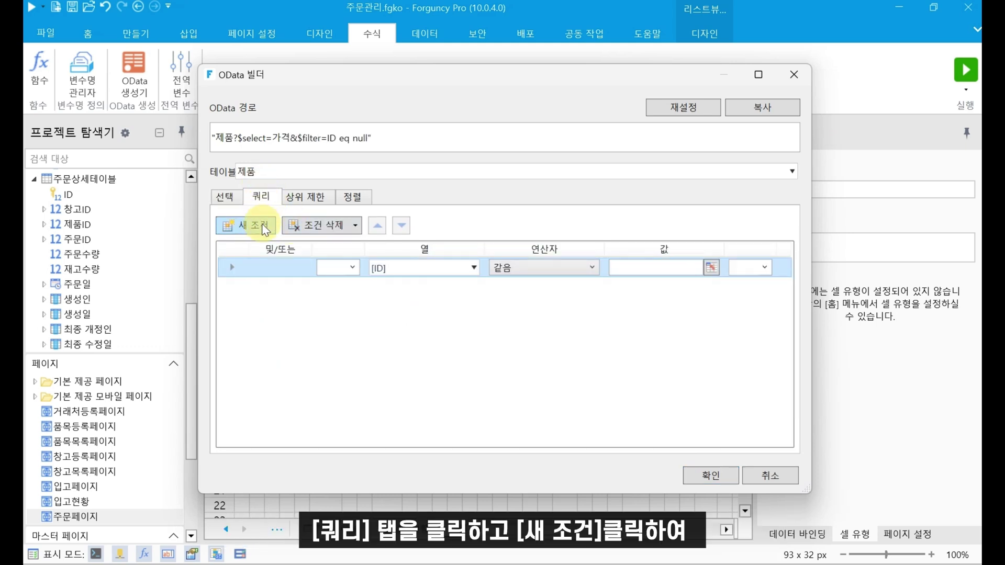
pyautogui.click(453, 263)
pyautogui.click(457, 264)
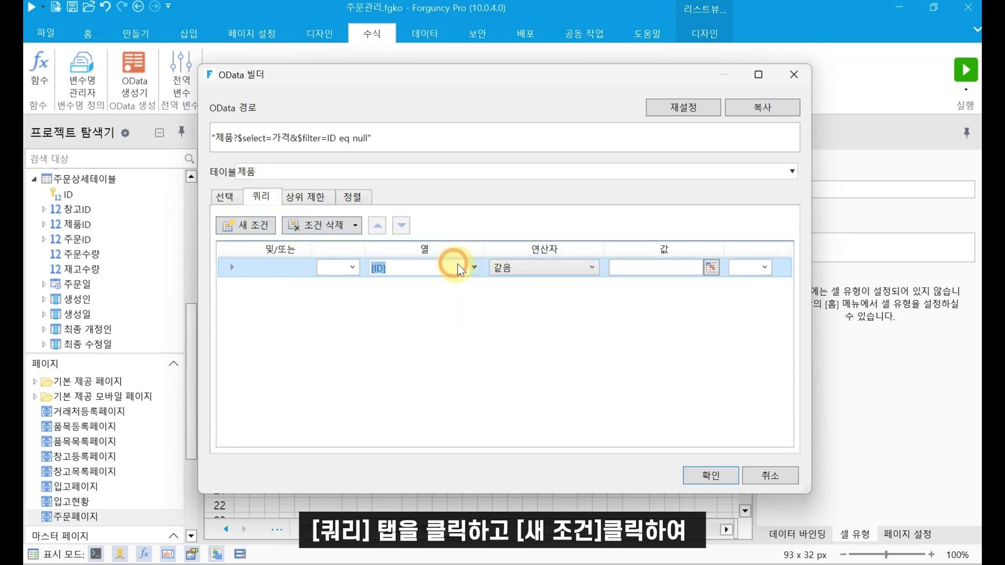
pyautogui.click(710, 265)
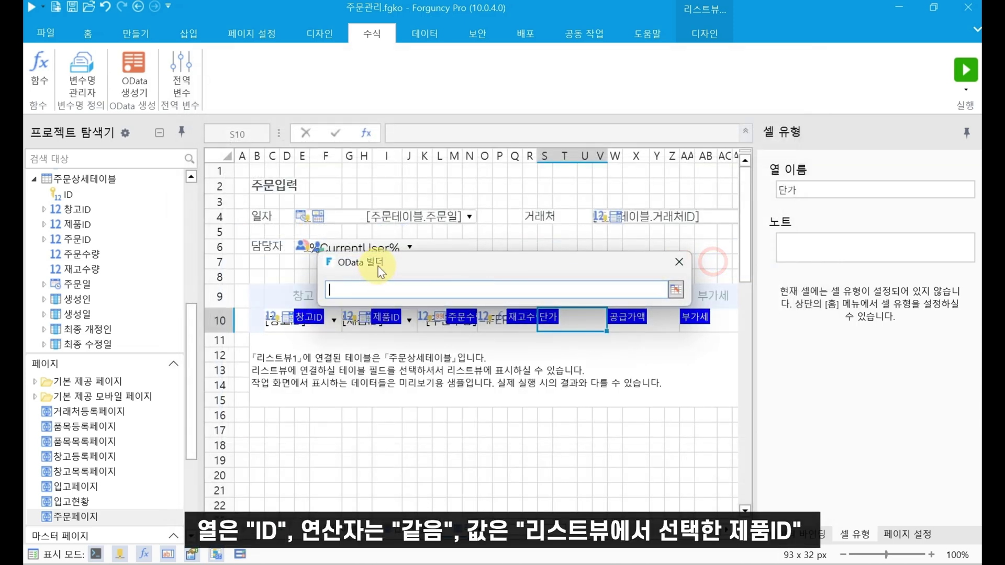
pyautogui.moveTo(381, 271); pyautogui.dragTo(394, 248)
pyautogui.click(366, 321)
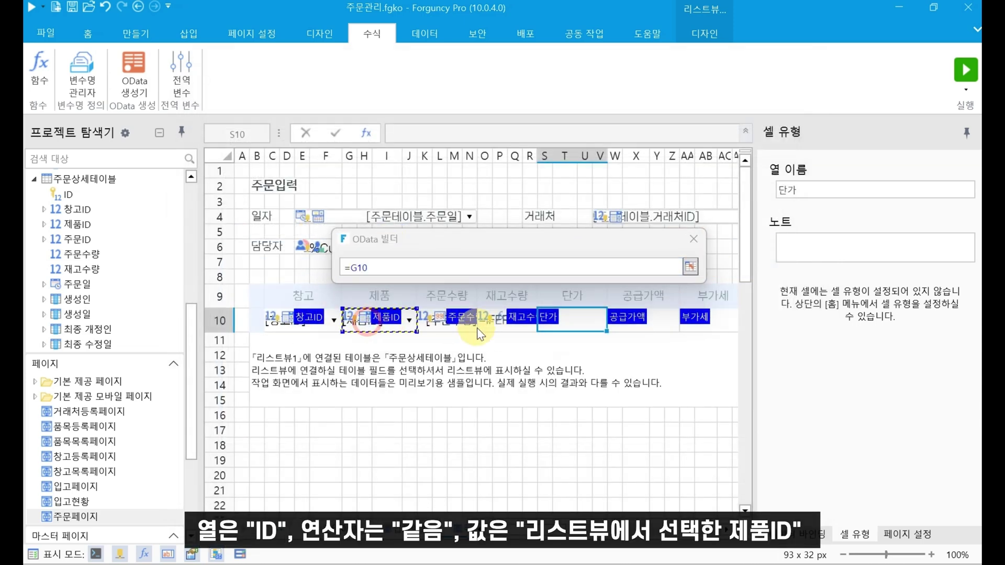
pyautogui.press('Return')
pyautogui.click(242, 196)
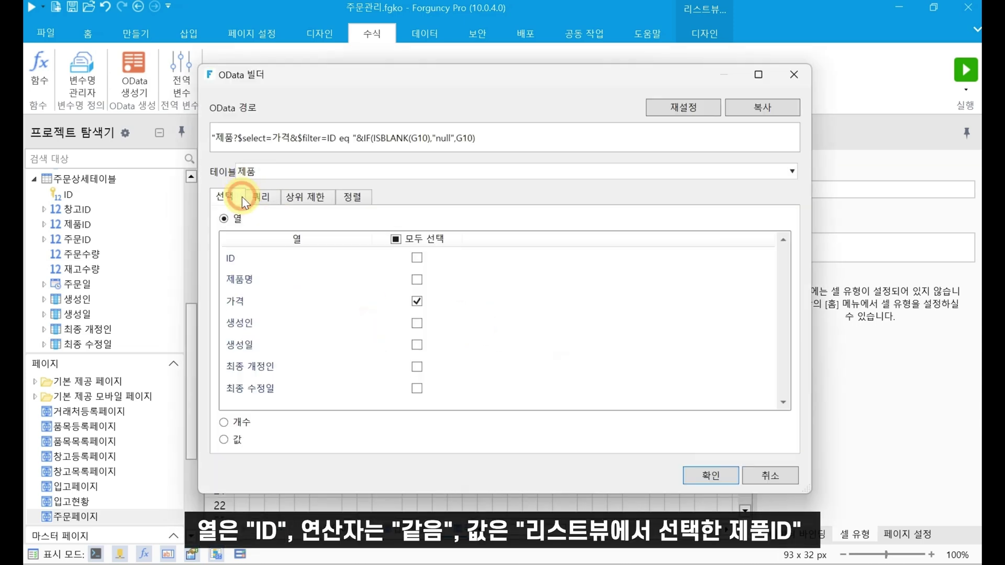
pyautogui.click(722, 474)
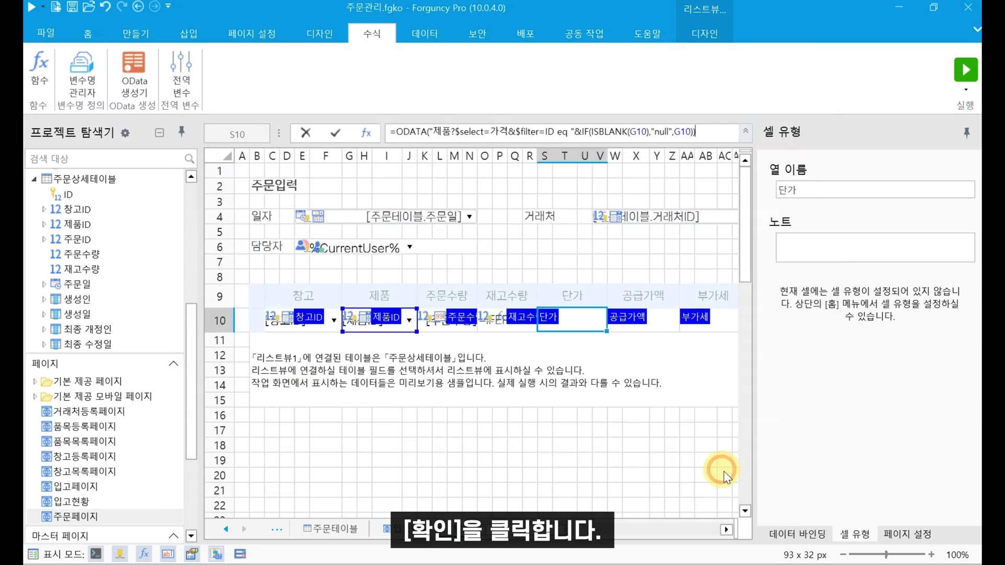
# - Wrap the ODATA formula in the 단가 cell S10 in IFERROR with an empty string as the error value
pyautogui.click(395, 131)
pyautogui.write('IF')
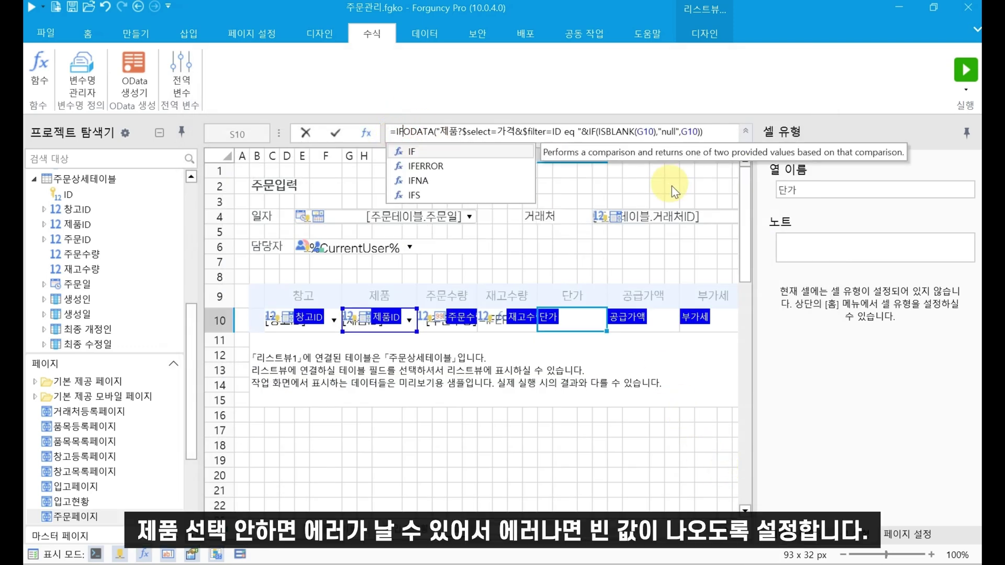
pyautogui.doubleClick(440, 168)
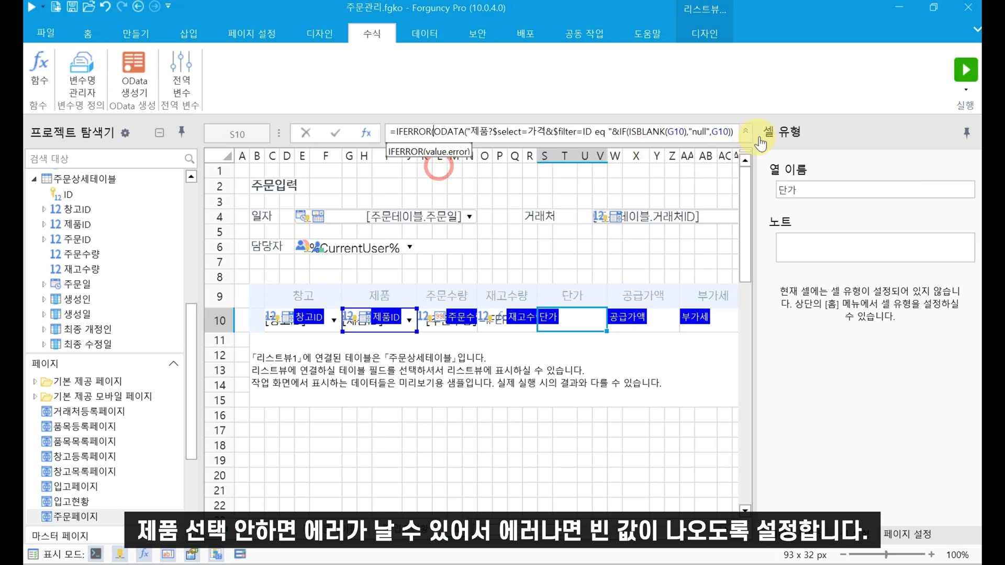
pyautogui.click(734, 130)
pyautogui.write('),')
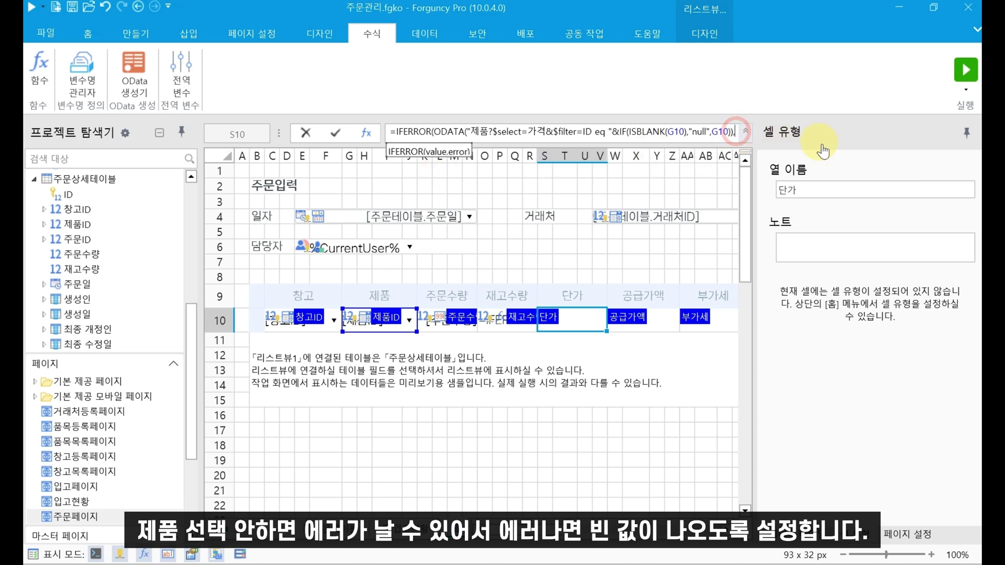
pyautogui.write('"")')
pyautogui.press('Return')
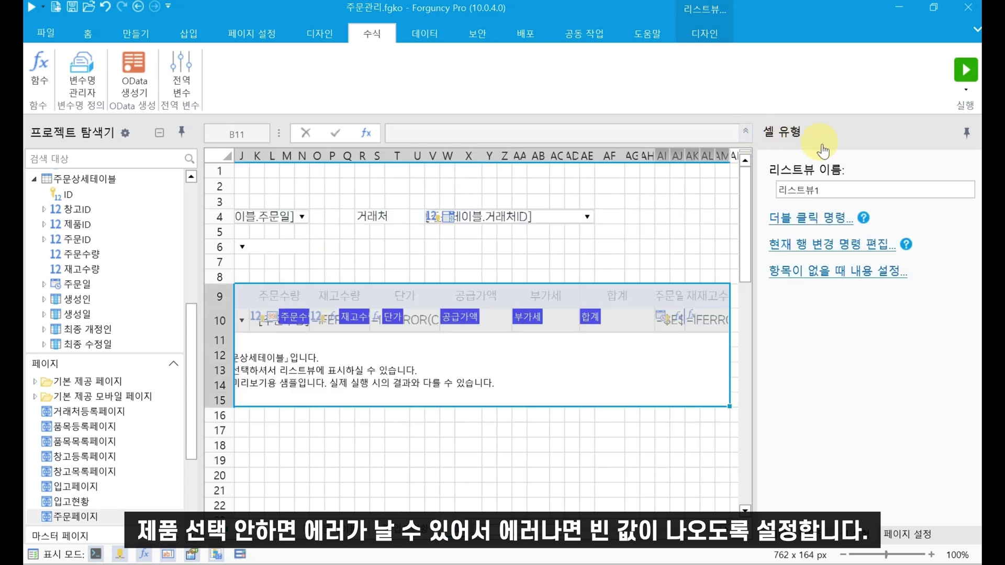
# - Enter the formula =S10*K10 in the 공급가액 cell W10 to multiply unit price by order quantity
pyautogui.click(413, 319)
pyautogui.click(476, 321)
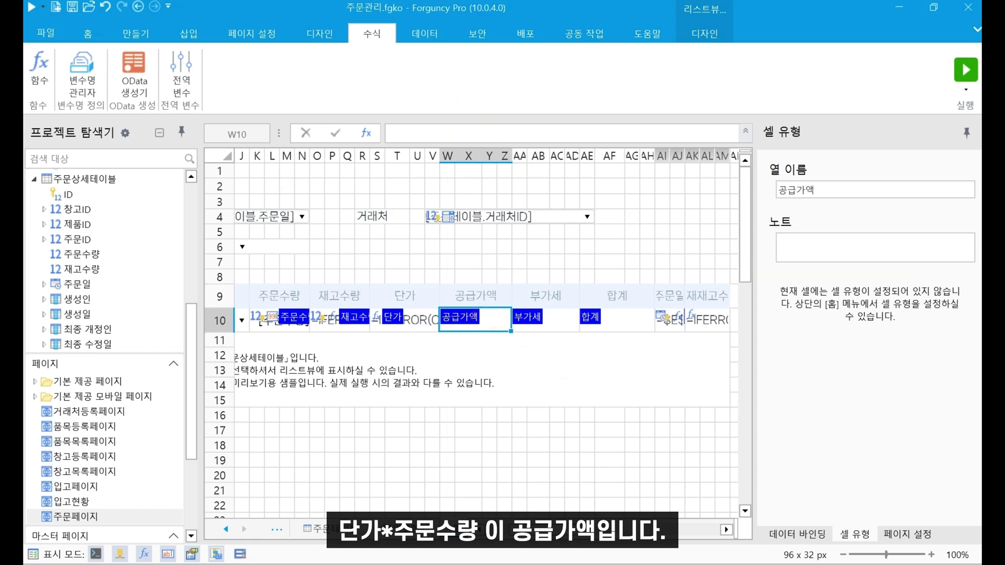
pyautogui.click(448, 134)
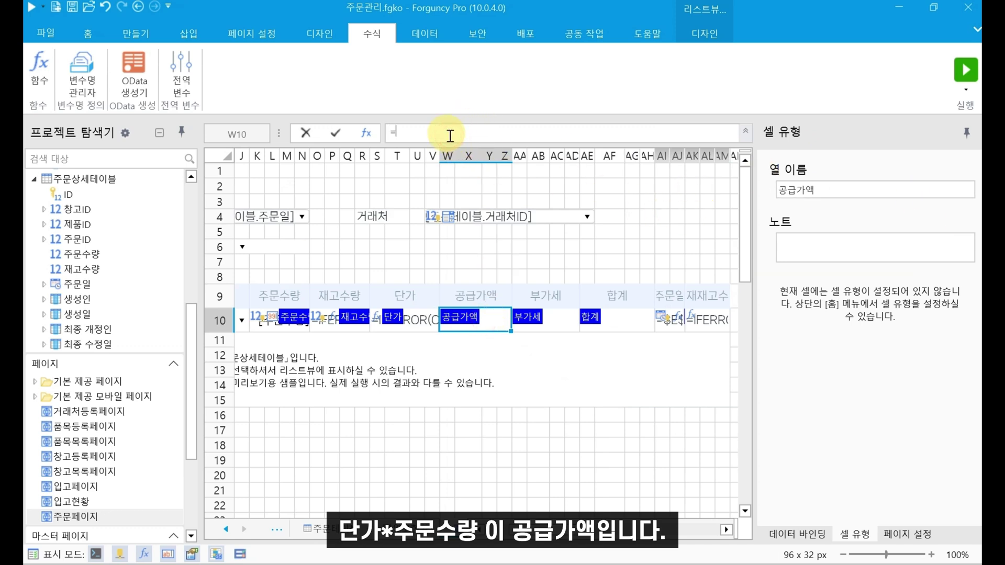
pyautogui.write('=')
pyautogui.click(391, 317)
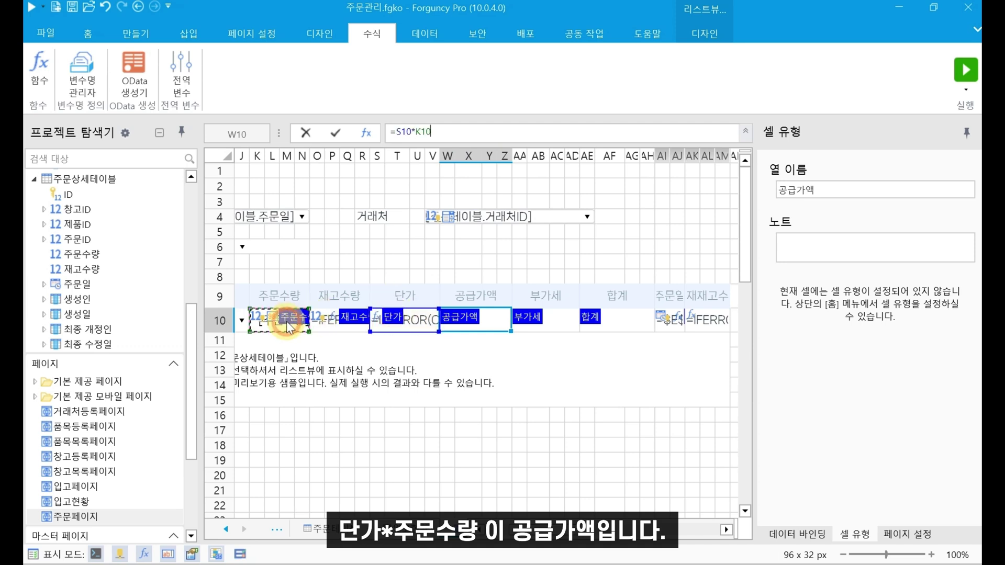
# - Wrap the multiplication in cell W10 in IFERROR with an empty string, giving =IFERROR(S10*K10,""), and review the 공급가액 and 단가 formulas
pyautogui.click(395, 132)
pyautogui.write('IF')
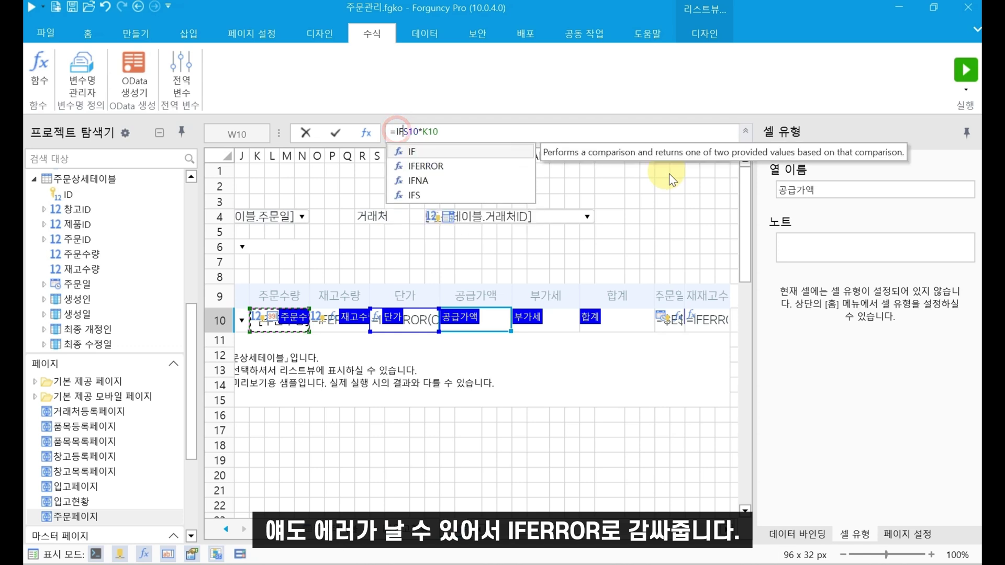
pyautogui.press('Down')
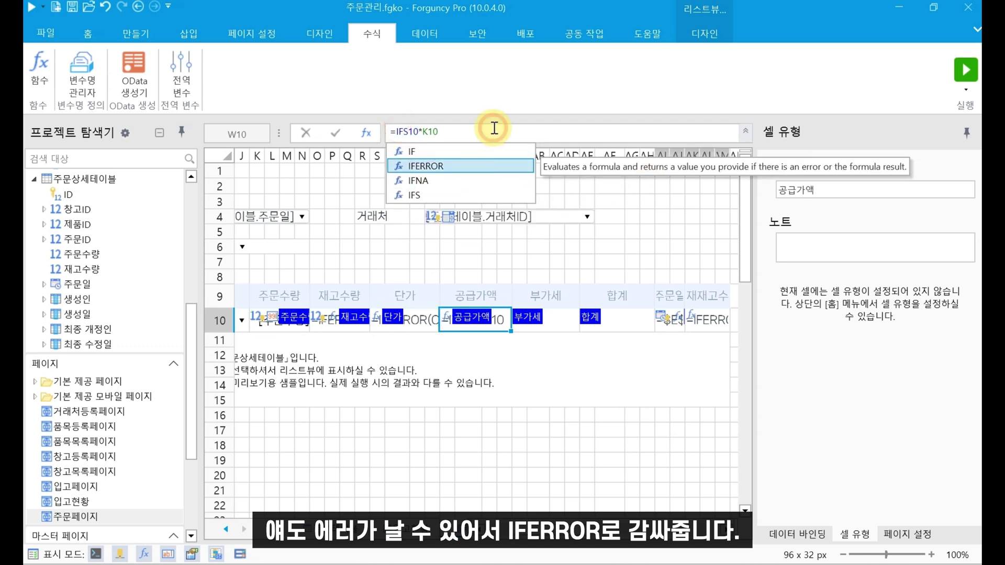
pyautogui.click(493, 127)
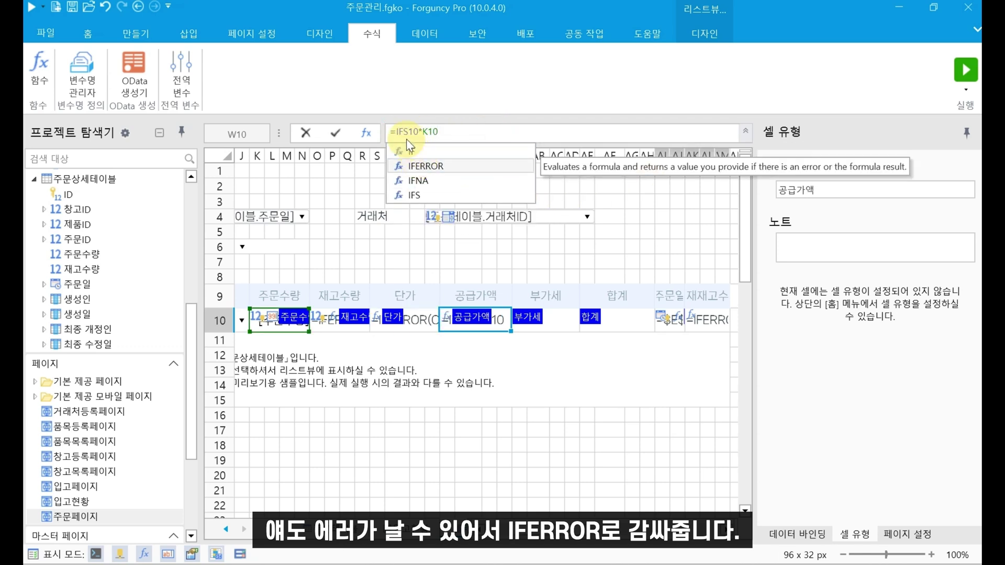
pyautogui.click(405, 132)
pyautogui.doubleClick(441, 165)
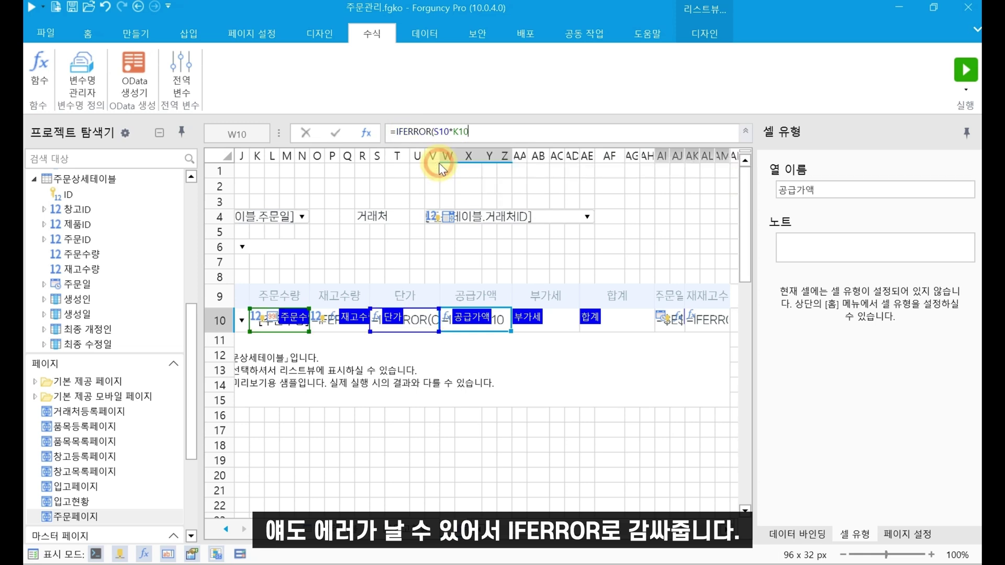
pyautogui.click(532, 127)
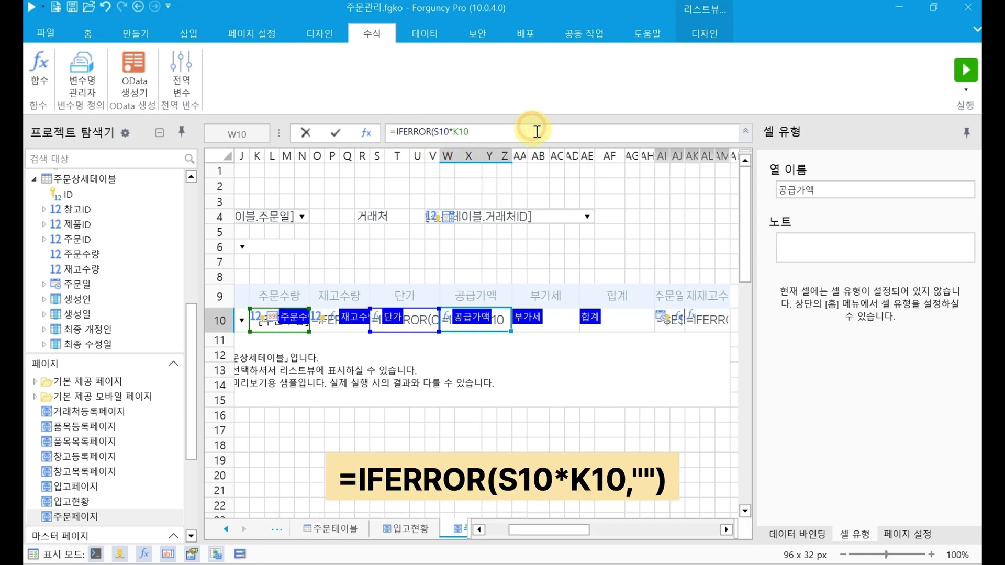
pyautogui.write(',"")')
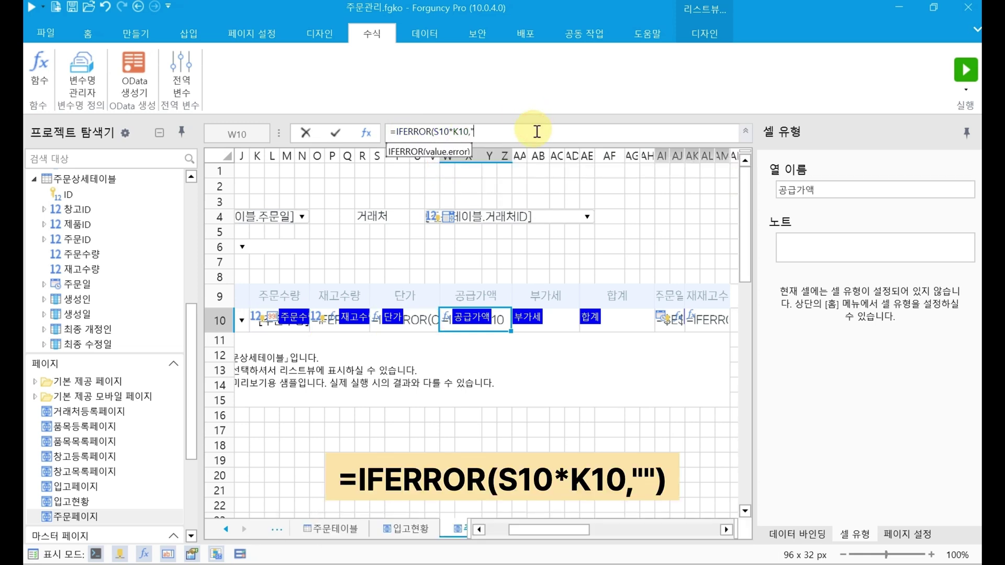
pyautogui.press('Return')
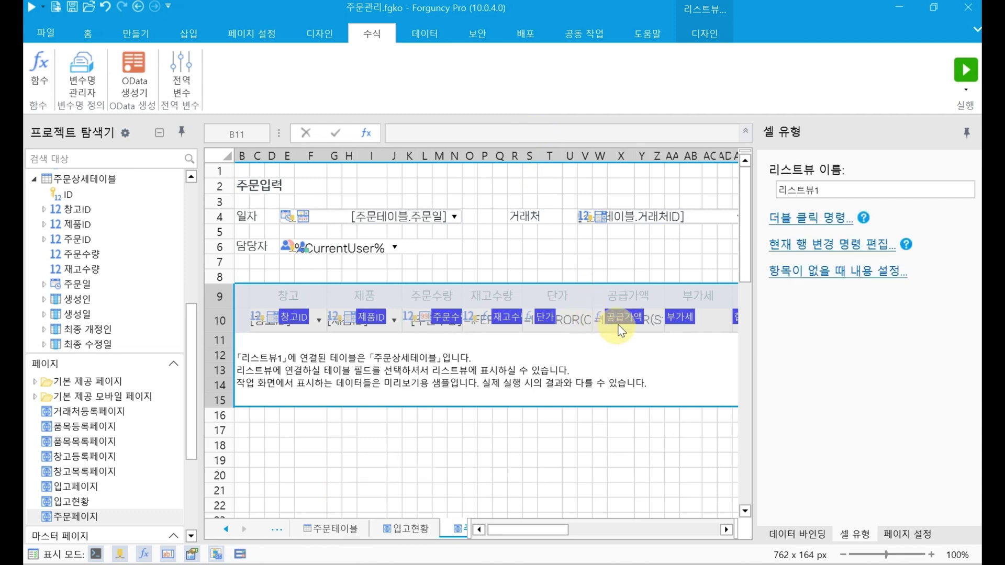
pyautogui.click(621, 331)
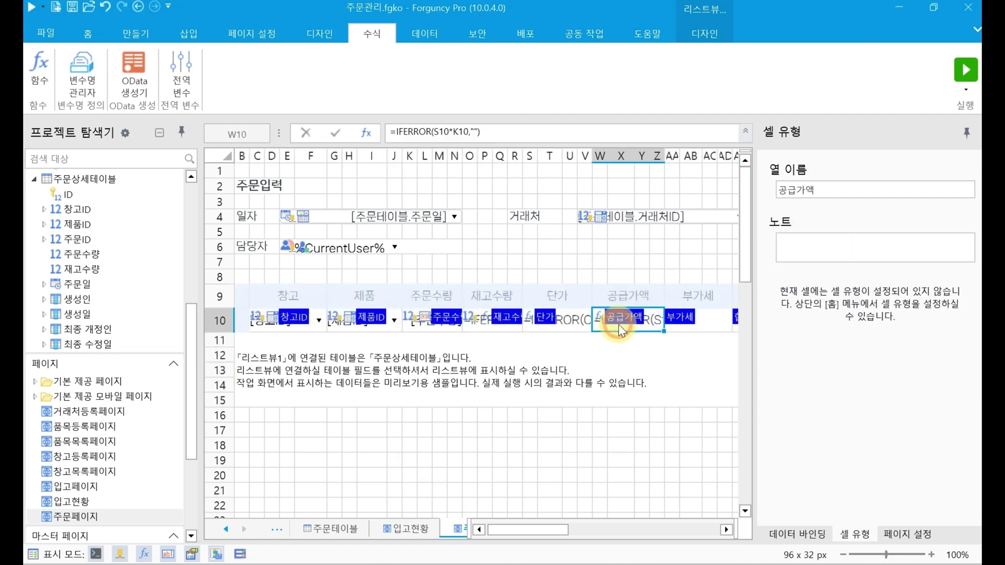
pyautogui.click(556, 321)
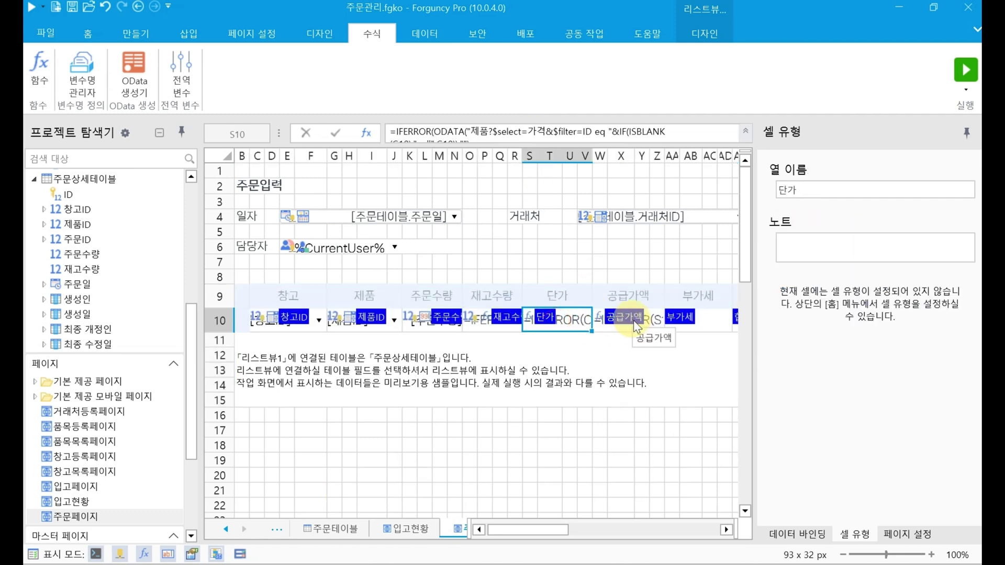
pyautogui.click(633, 320)
# - Enter the formula =IFERROR(W10*0.1,"") in the 부가세 cell AA10 to calculate the tax from the supply amount
pyautogui.click(692, 319)
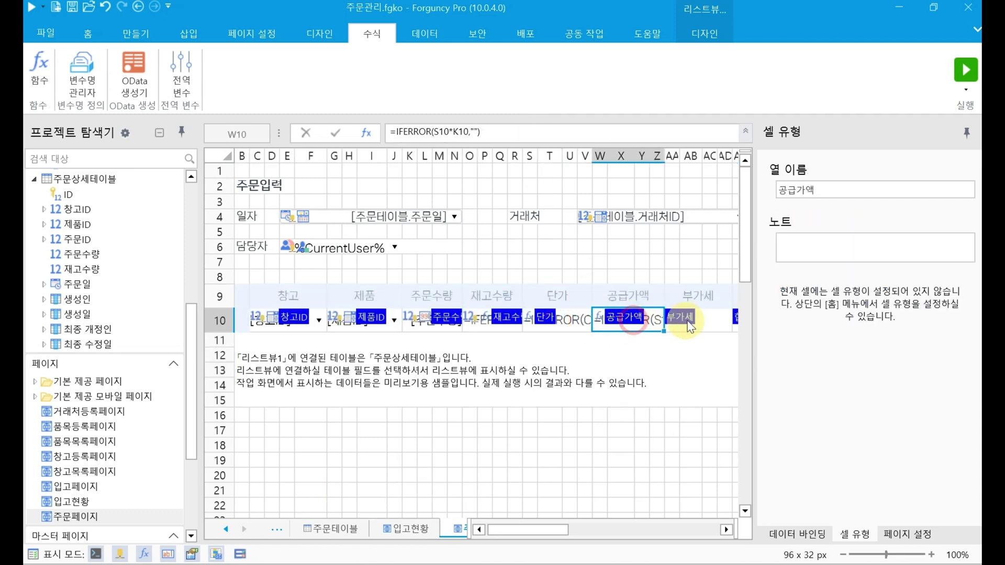
pyautogui.click(538, 131)
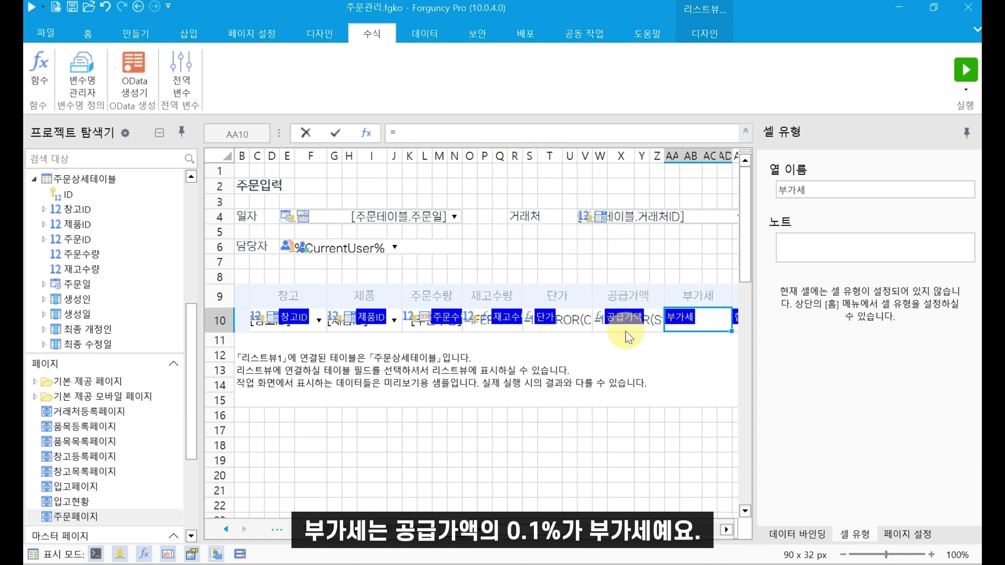
pyautogui.write('if')
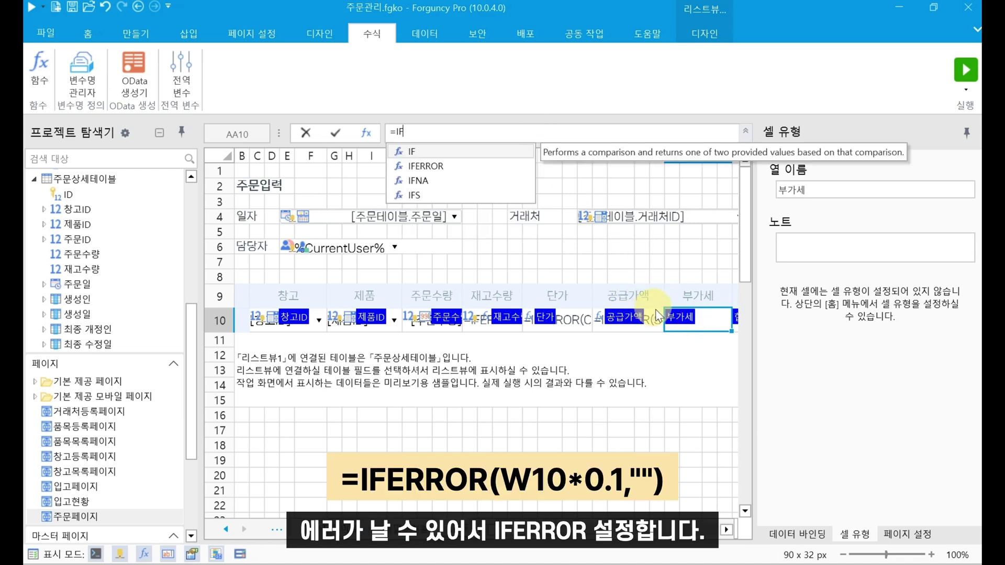
pyautogui.doubleClick(484, 166)
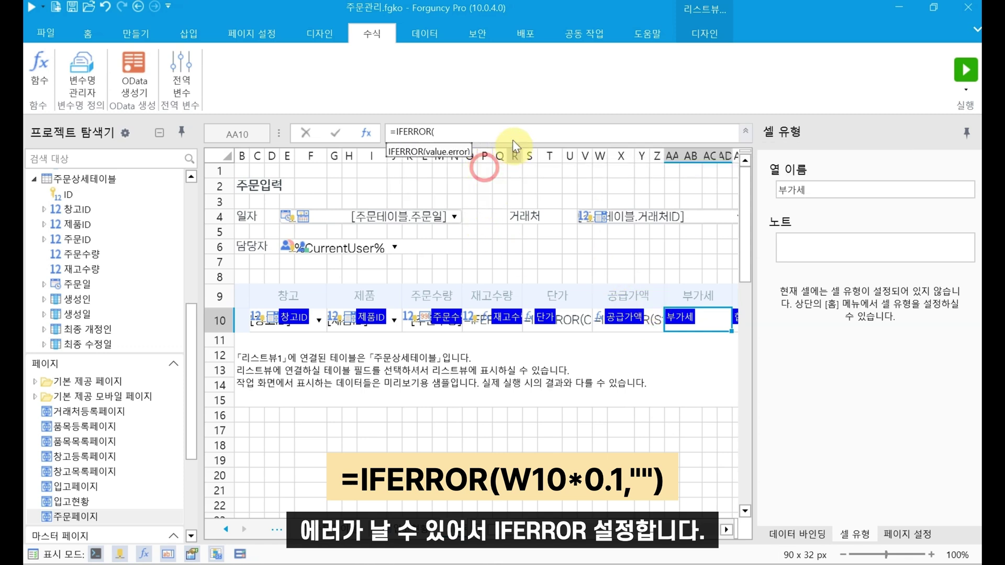
pyautogui.click(626, 323)
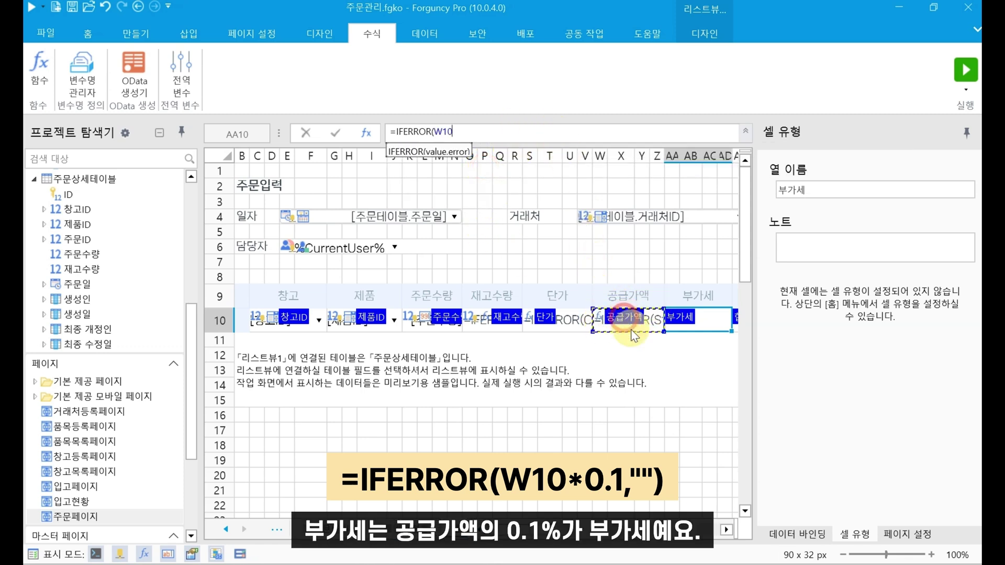
pyautogui.write('*0.1')
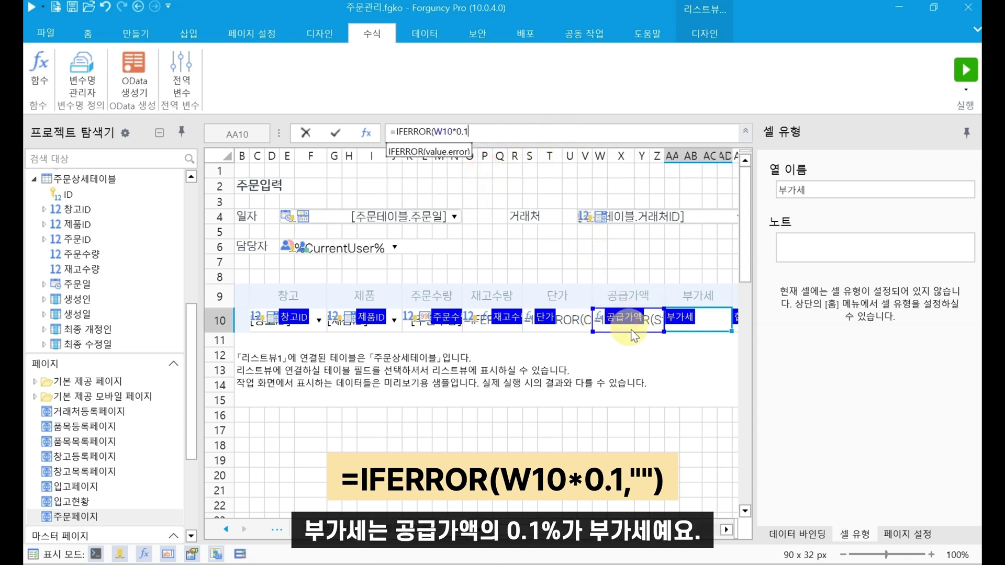
pyautogui.write(',')
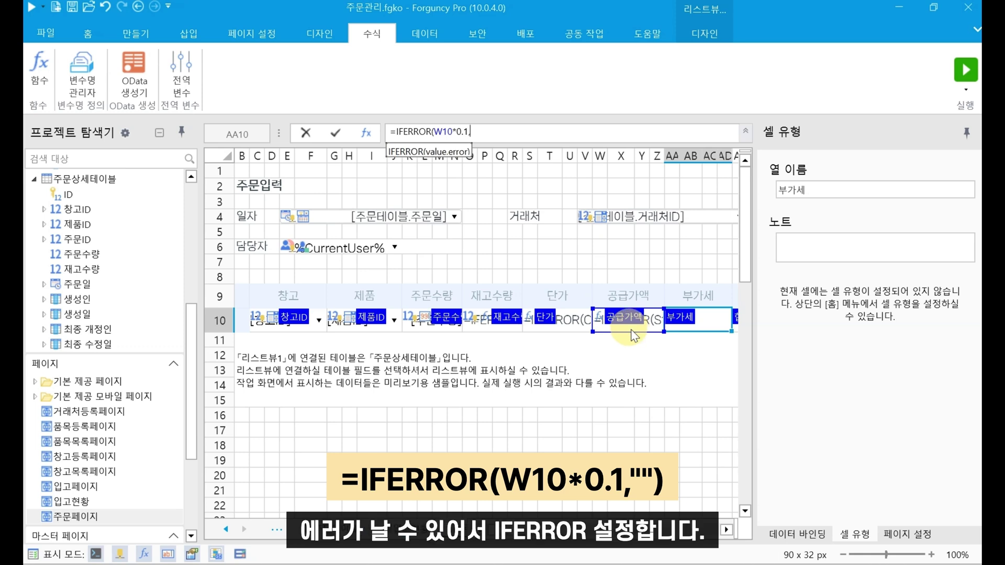
pyautogui.write('"")')
pyautogui.click(634, 332)
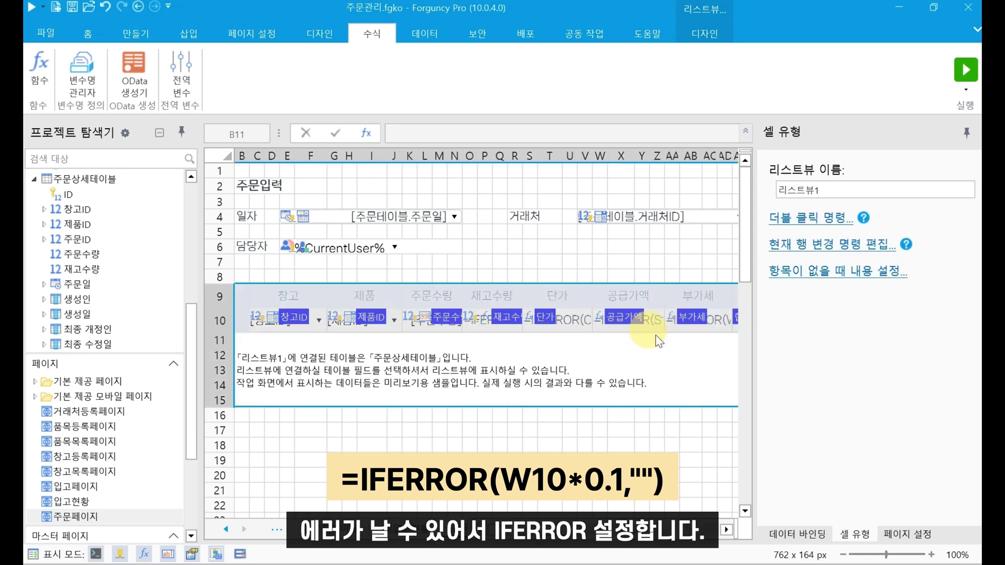
# - Select the 합계 cell AE10 in the list view
pyautogui.moveTo(528, 529); pyautogui.dragTo(539, 529)
pyautogui.click(649, 322)
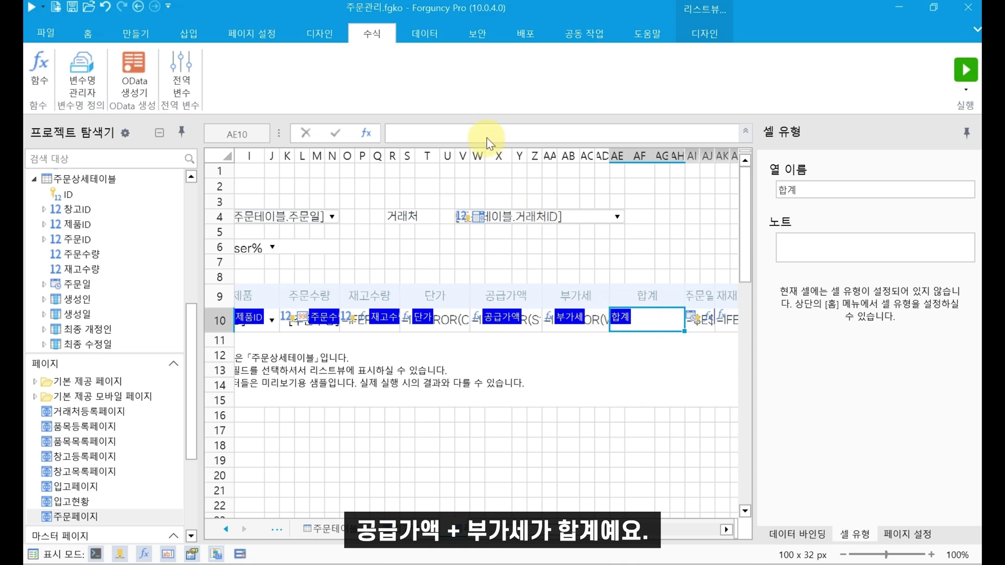
# - Enter the formula =IFERROR(W10+AA10,"") in the 합계 cell AE10 of the list view
pyautogui.write('=IF')
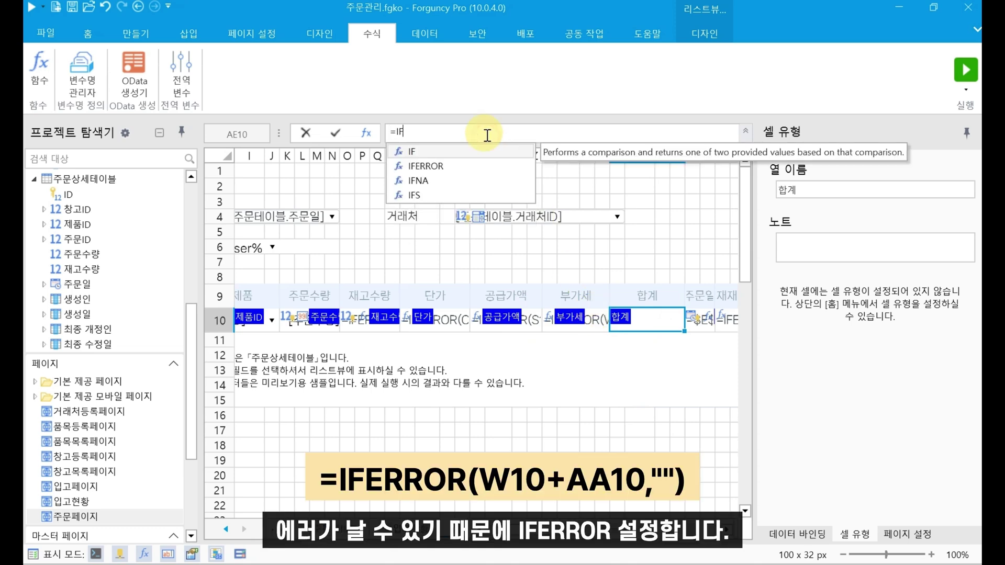
pyautogui.doubleClick(460, 167)
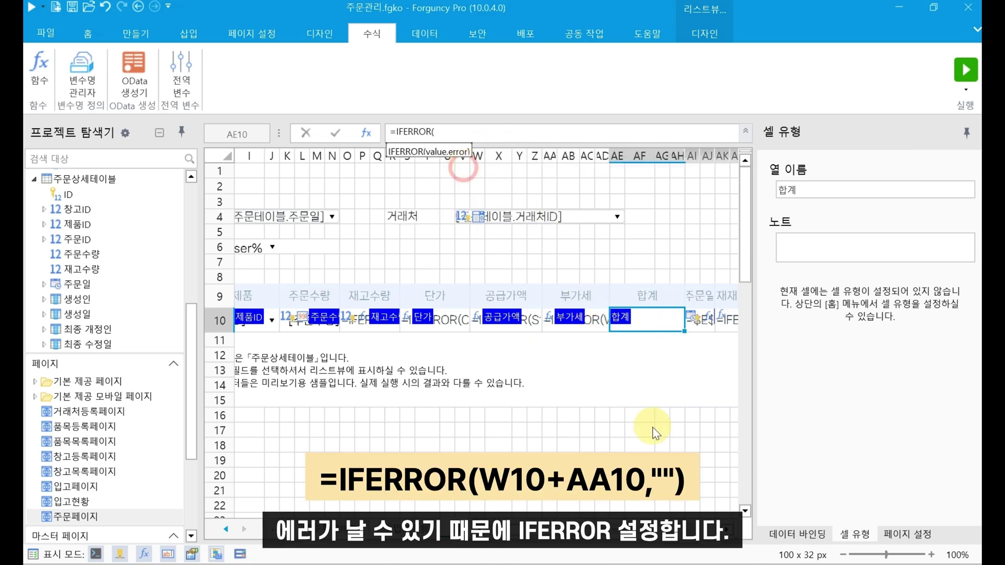
pyautogui.click(510, 314)
pyautogui.write('+')
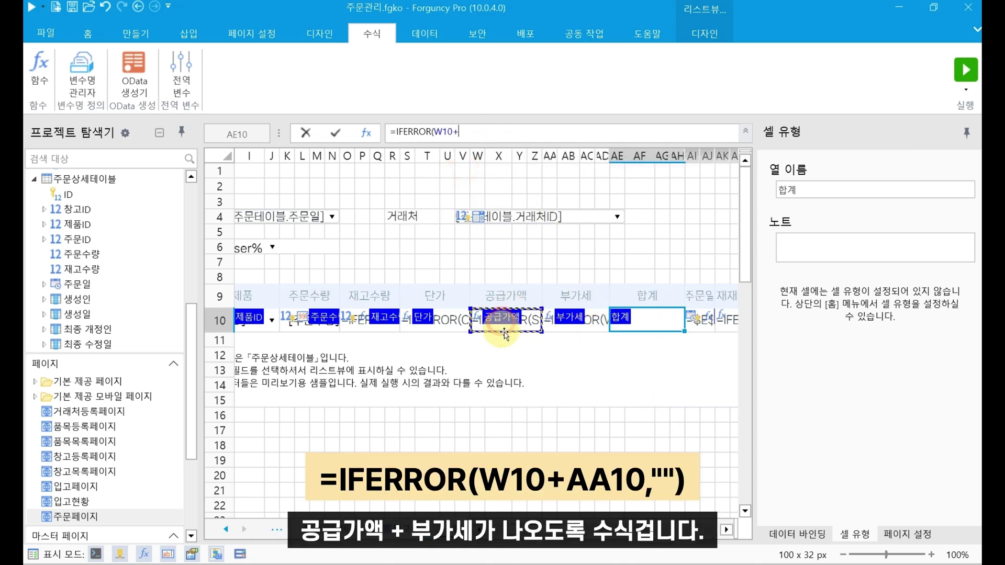
pyautogui.click(580, 318)
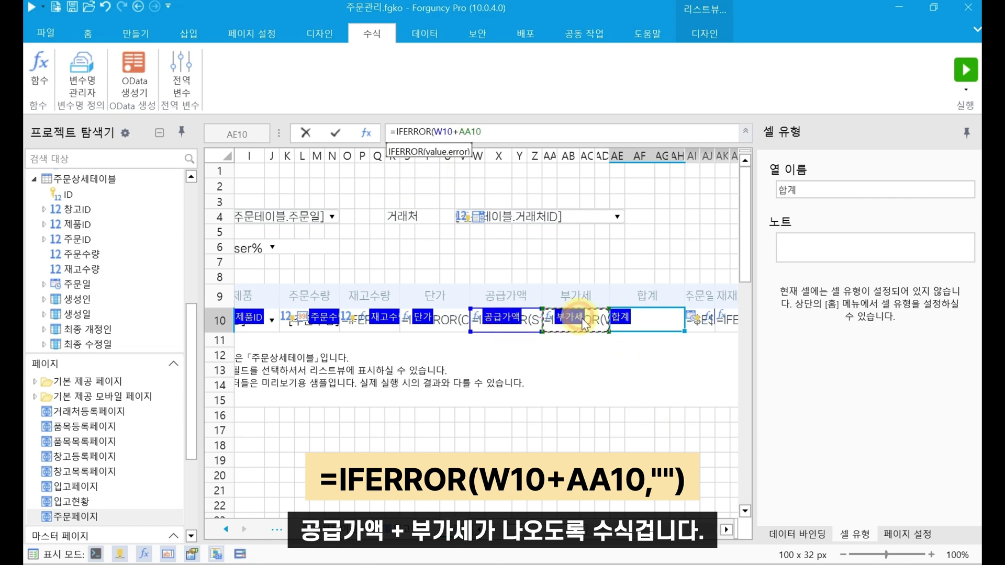
pyautogui.write(',"")')
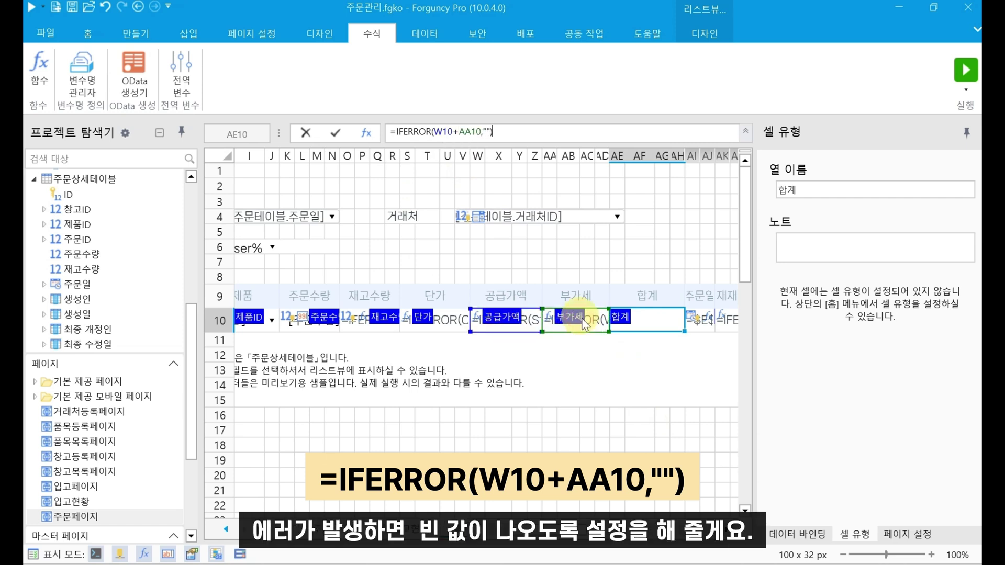
pyautogui.press('Return')
# - Format the 단가, 공급가액, 부가세 and 합계 cells in row 10 together as 통화 with the ₩ symbol and 0 decimal places
pyautogui.hscroll(3, 486, 314)
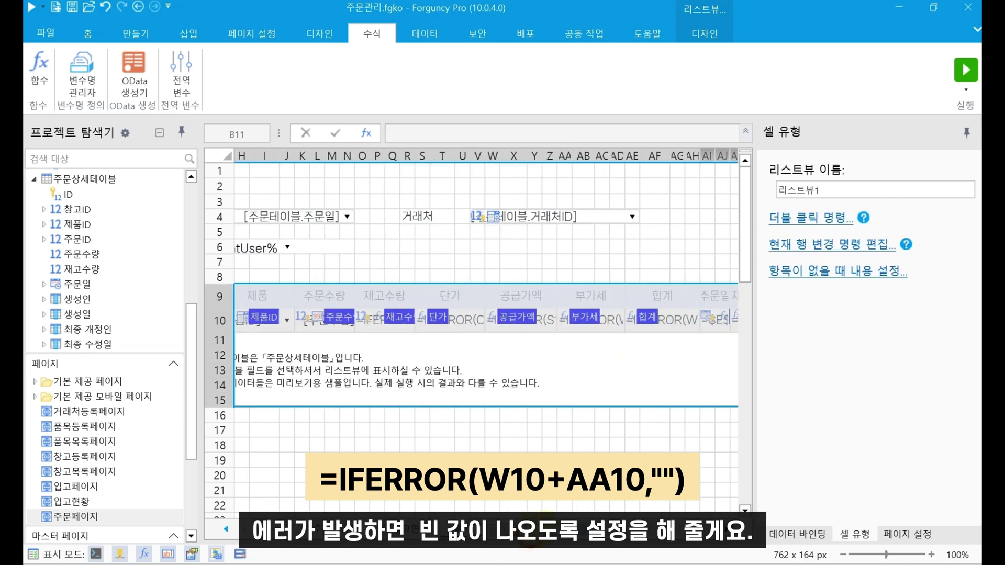
pyautogui.moveTo(543, 530)
pyautogui.mouseDown()
pyautogui.moveTo(532, 529)
pyautogui.moveTo(541, 530)
pyautogui.mouseUp()
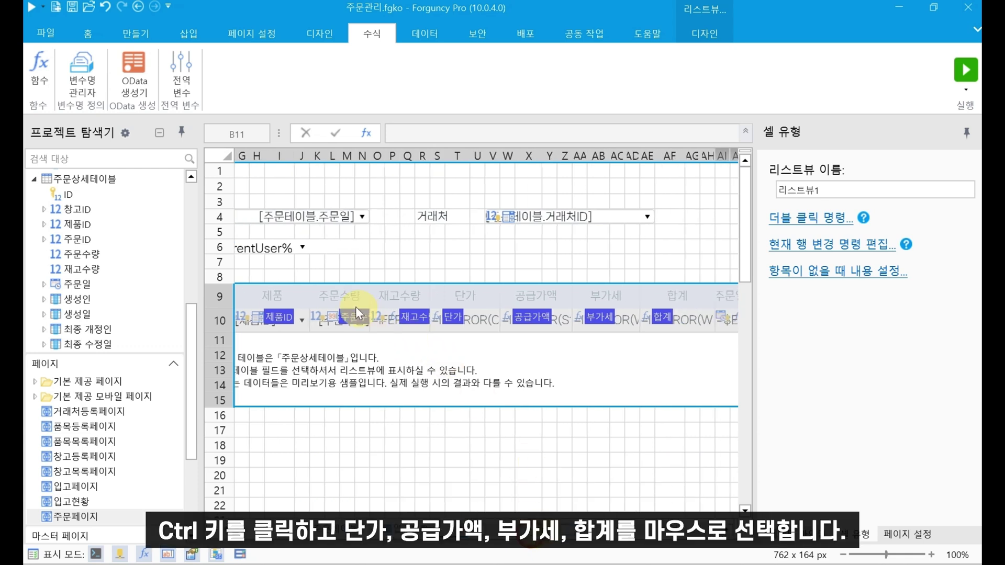
pyautogui.click(475, 315)
pyautogui.keyDown('ctrl'); pyautogui.click(546, 319); pyautogui.keyUp('ctrl')
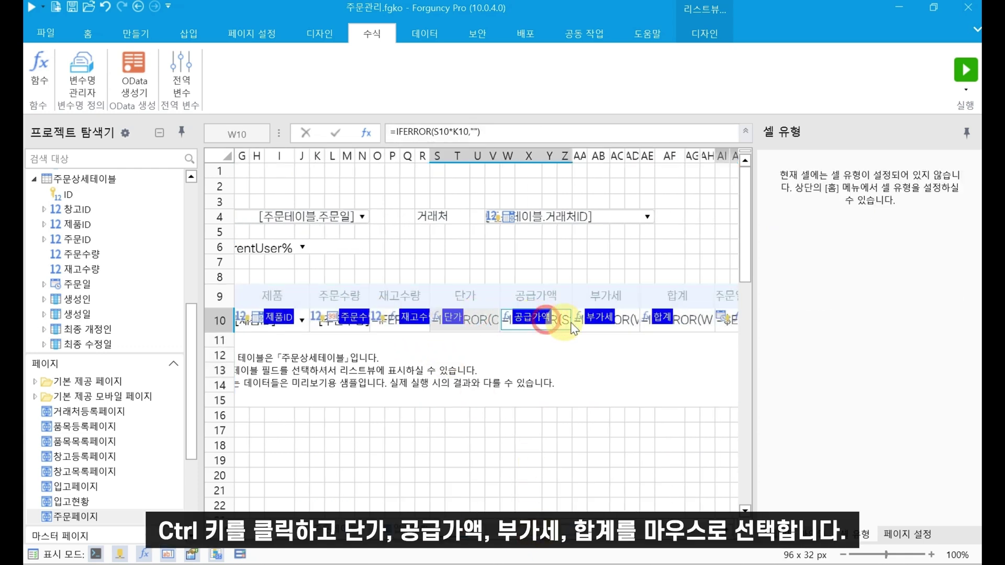
pyautogui.keyDown('ctrl'); pyautogui.click(619, 322); pyautogui.keyUp('ctrl')
pyautogui.keyDown('ctrl'); pyautogui.click(672, 322); pyautogui.keyUp('ctrl')
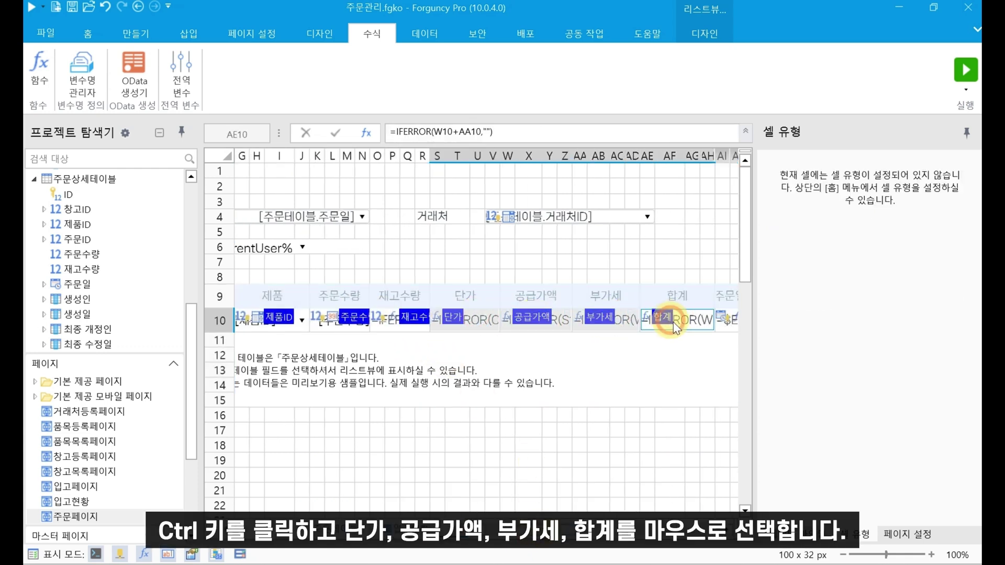
pyautogui.rightClick(626, 317)
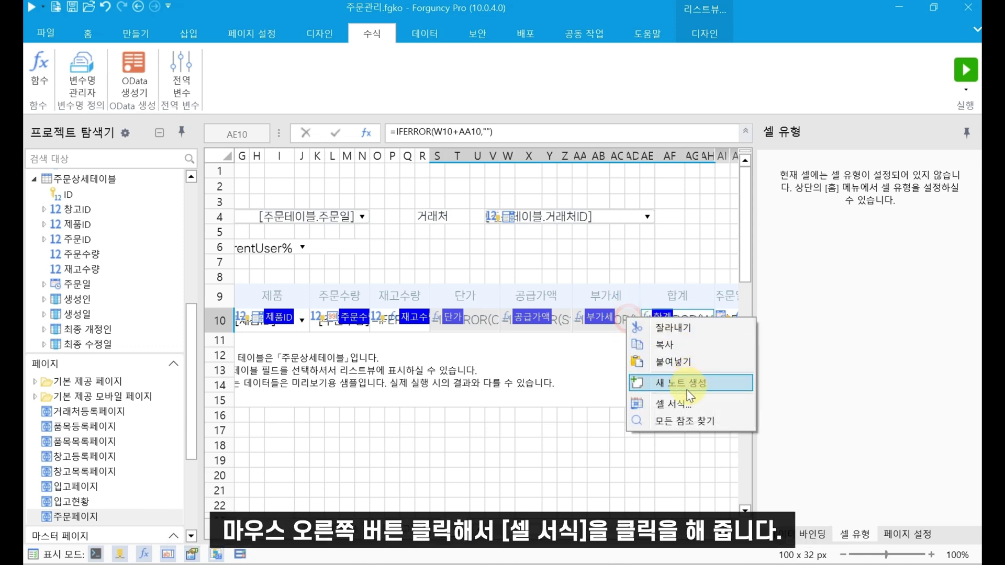
pyautogui.click(679, 407)
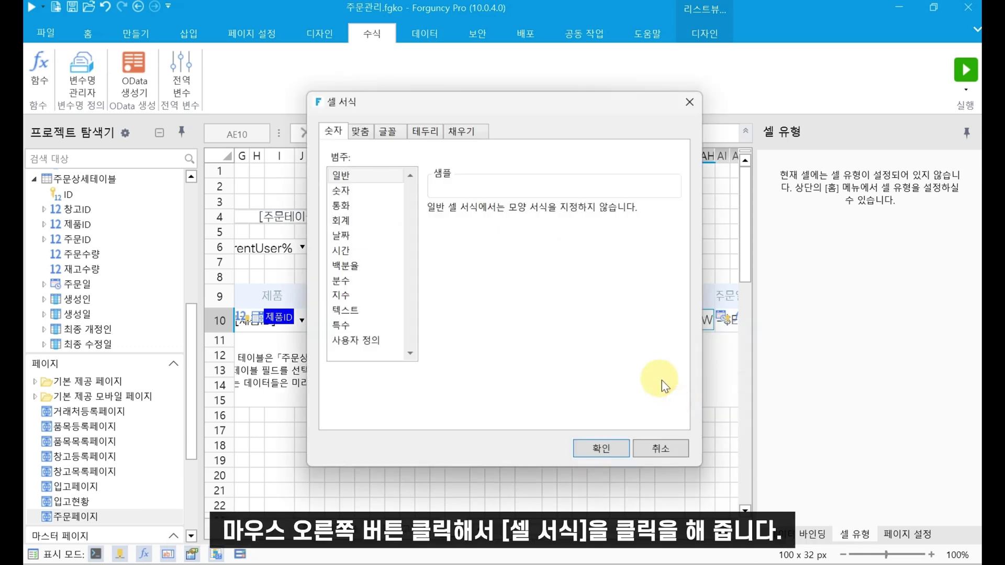
pyautogui.click(365, 212)
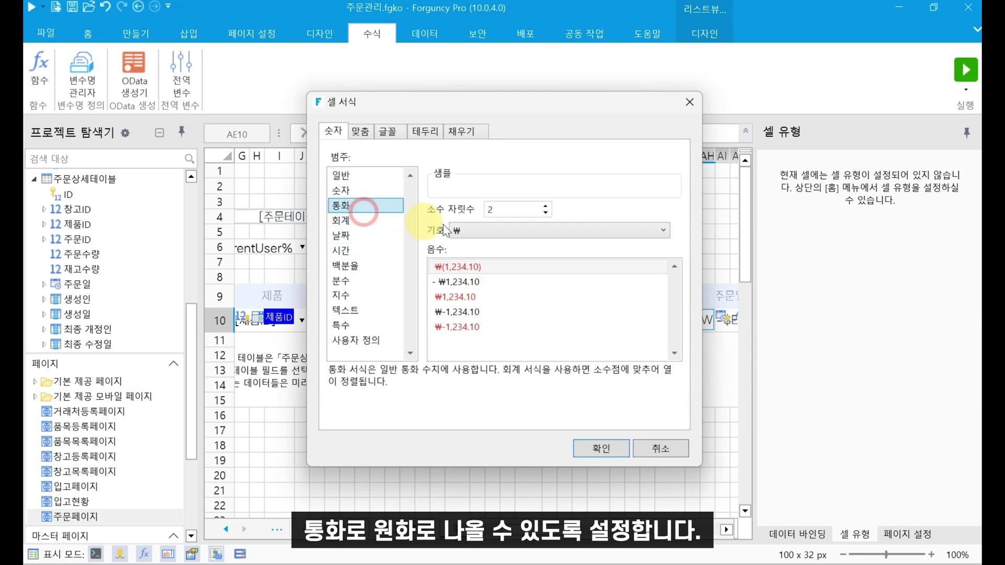
pyautogui.doubleClick(495, 207)
pyautogui.write('0')
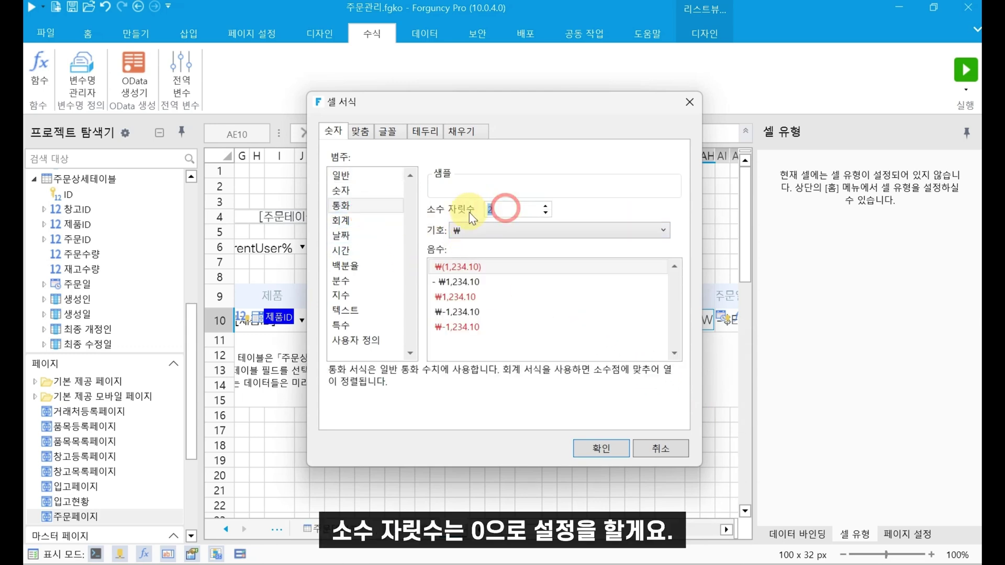
pyautogui.click(600, 448)
pyautogui.click(630, 401)
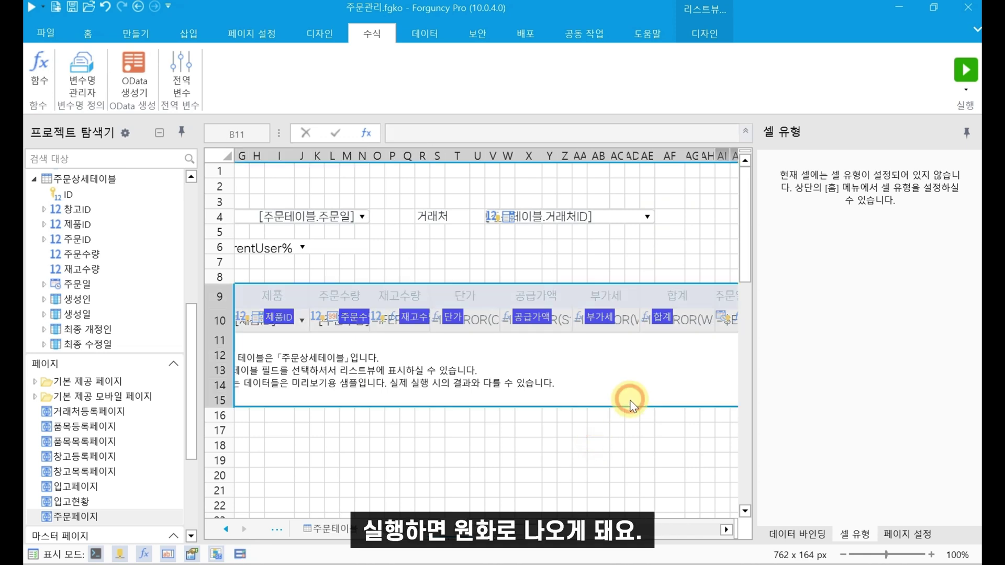
pyautogui.click(546, 445)
pyautogui.click(506, 372)
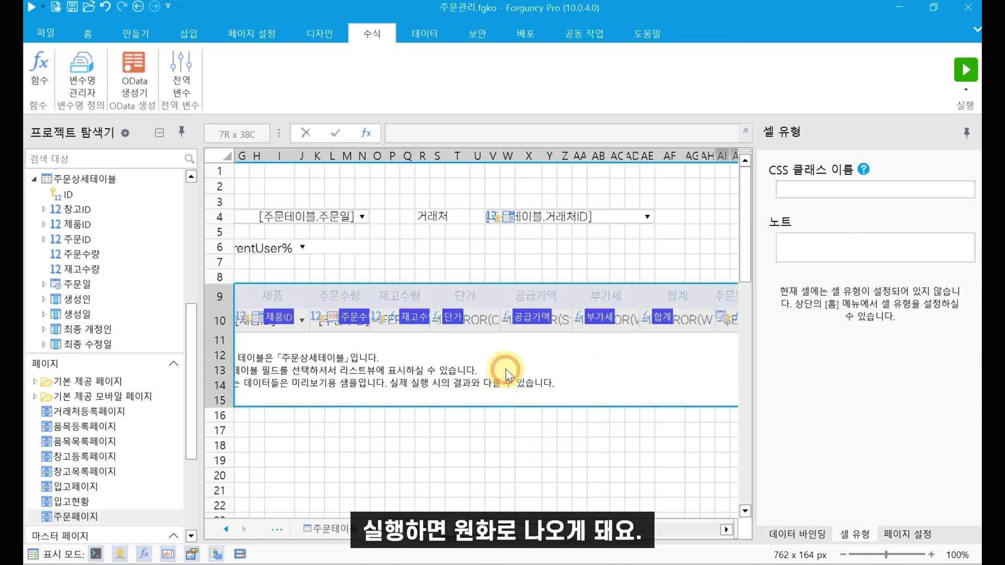
# - In 리스트뷰1's data options, enable not loading data when the page is displayed and enable 즉시 저장 해제
pyautogui.click(506, 372)
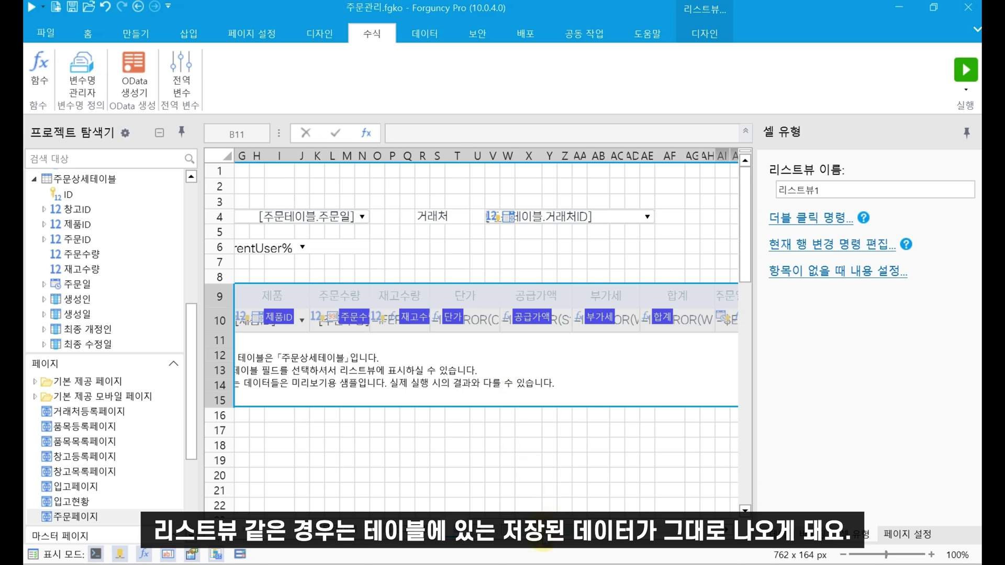
pyautogui.moveTo(543, 530); pyautogui.dragTo(516, 532)
pyautogui.scroll(3, 101, 275)
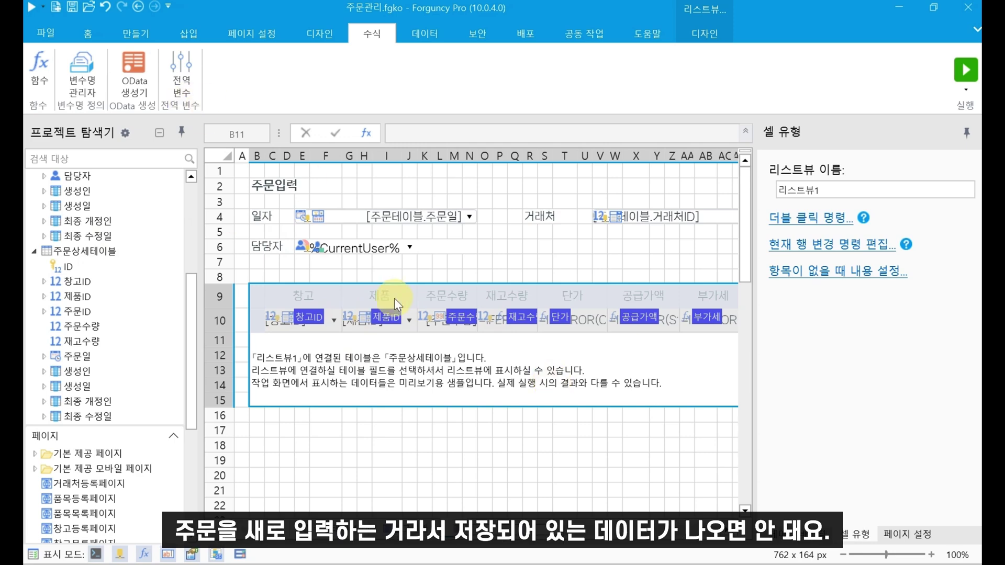
pyautogui.rightClick(569, 370)
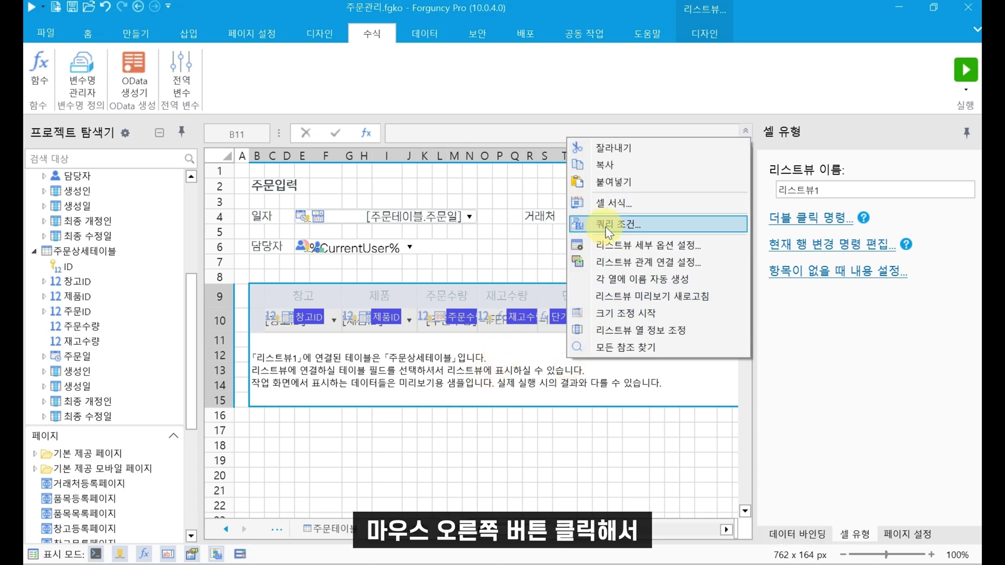
pyautogui.click(642, 246)
pyautogui.click(452, 221)
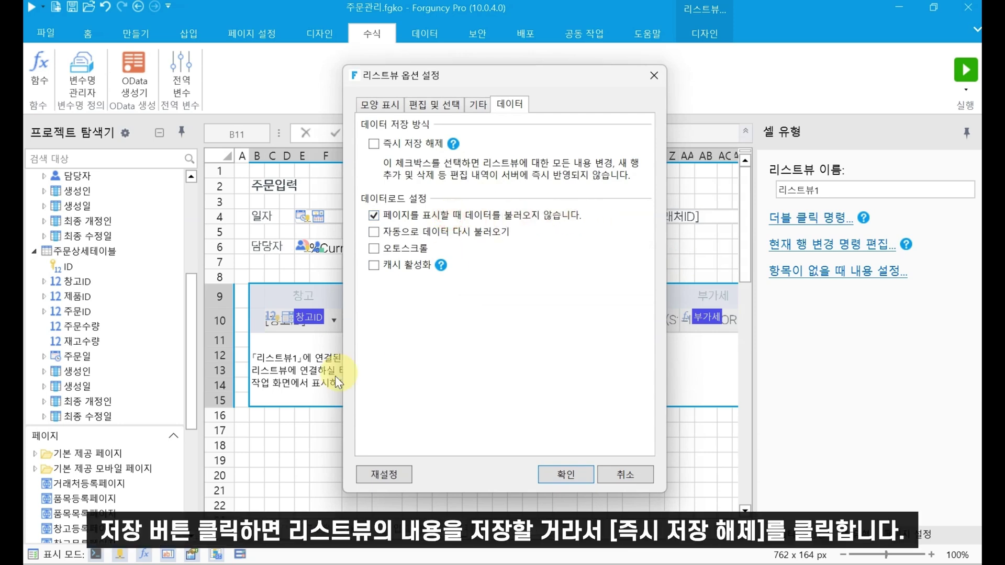
pyautogui.click(412, 144)
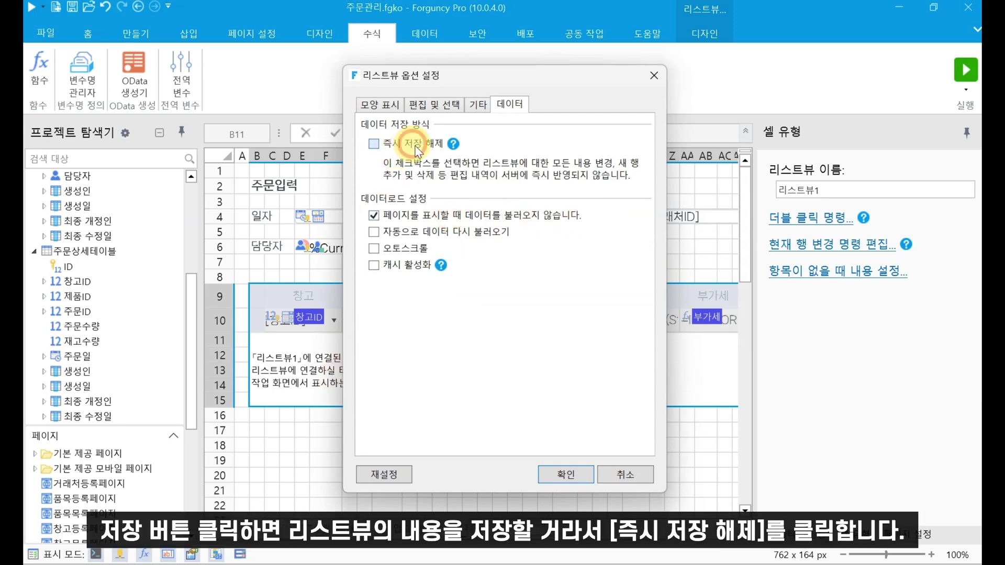
pyautogui.click(562, 475)
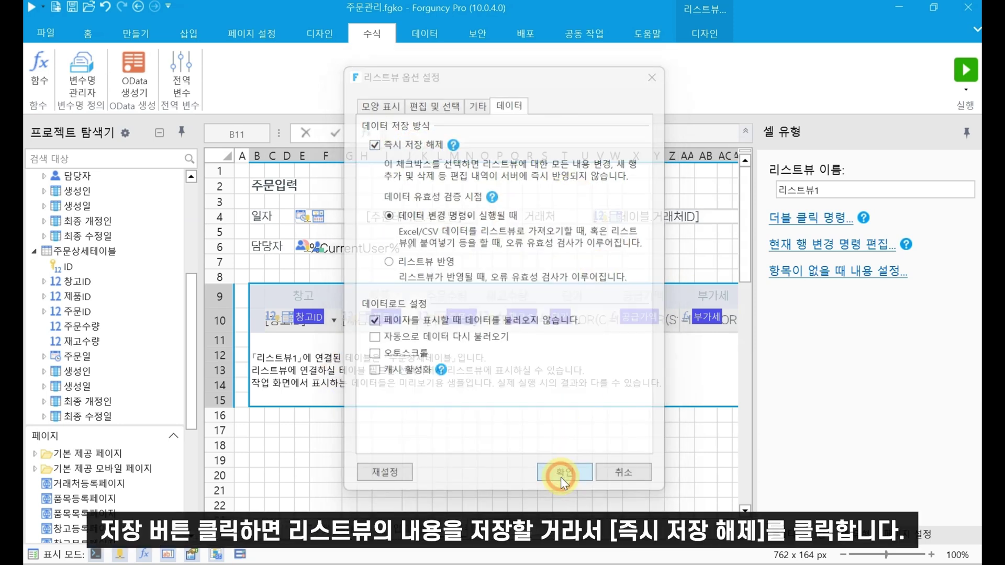
# - Examine the order header fields on the page, the 주문테이블 ID field and the 주문ID field of 주문상세테이블
pyautogui.click(553, 461)
pyautogui.click(548, 372)
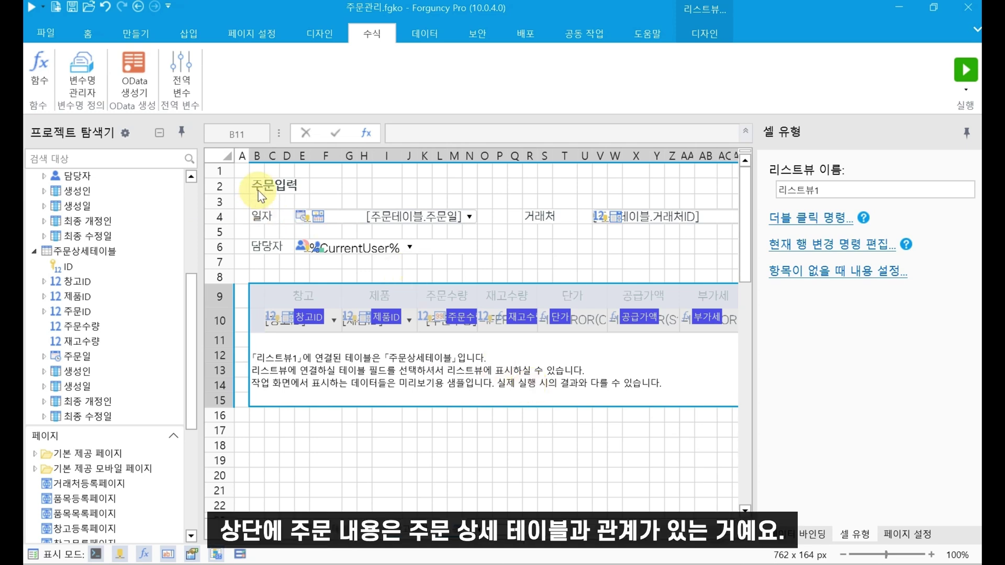
pyautogui.moveTo(256, 185); pyautogui.dragTo(657, 240)
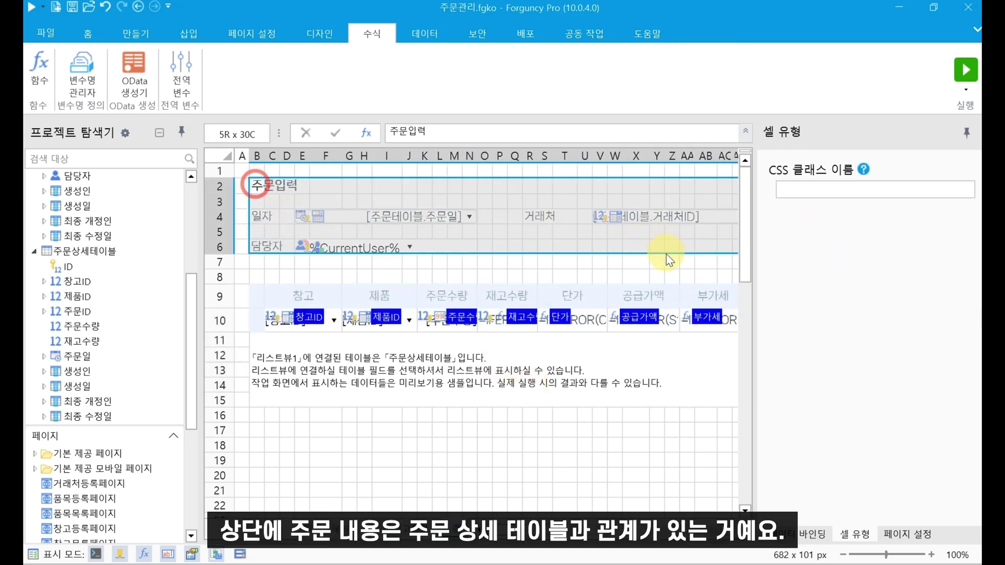
pyautogui.click(423, 463)
pyautogui.click(416, 373)
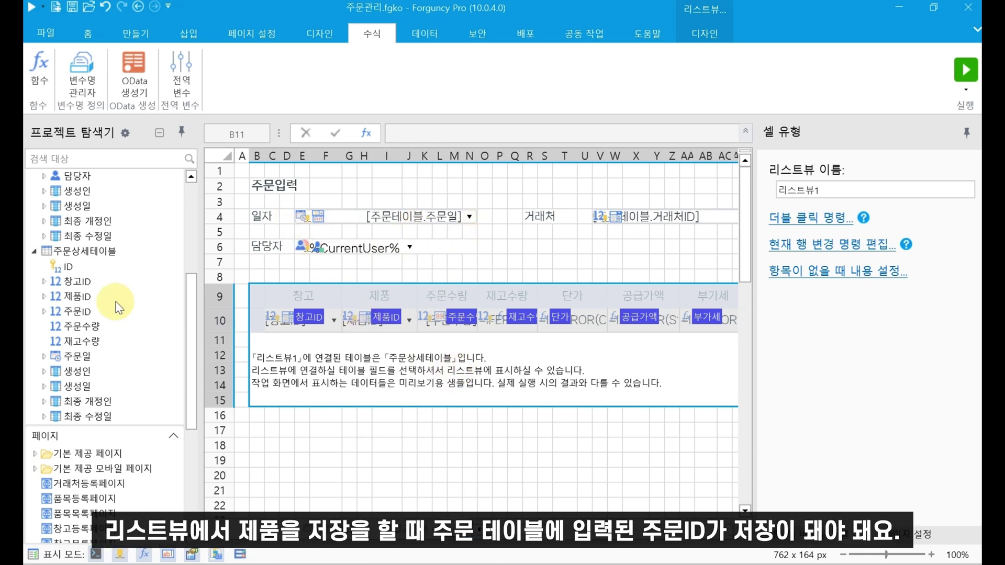
pyautogui.click(377, 388)
pyautogui.moveTo(255, 216); pyautogui.dragTo(679, 247)
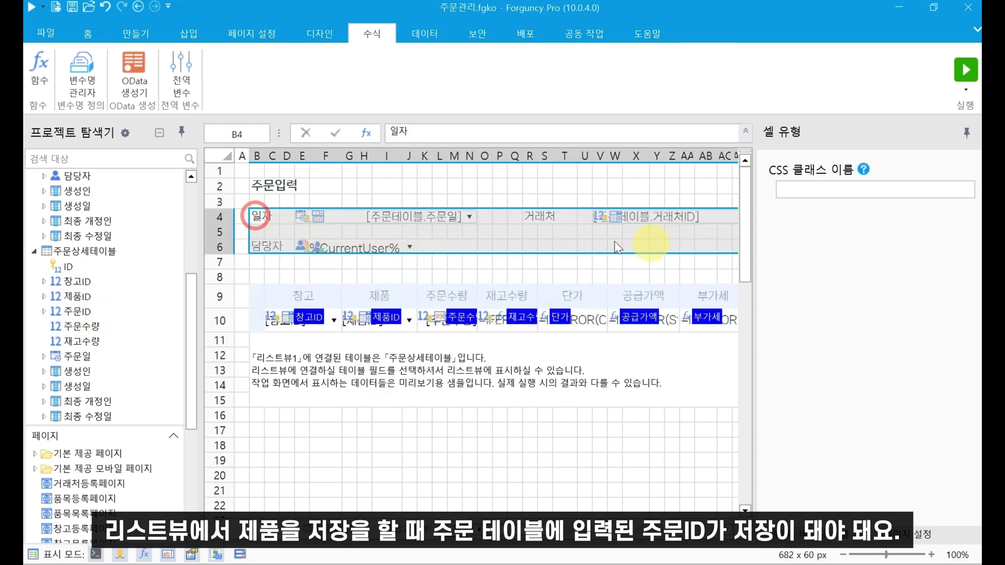
pyautogui.scroll(3, 68, 246)
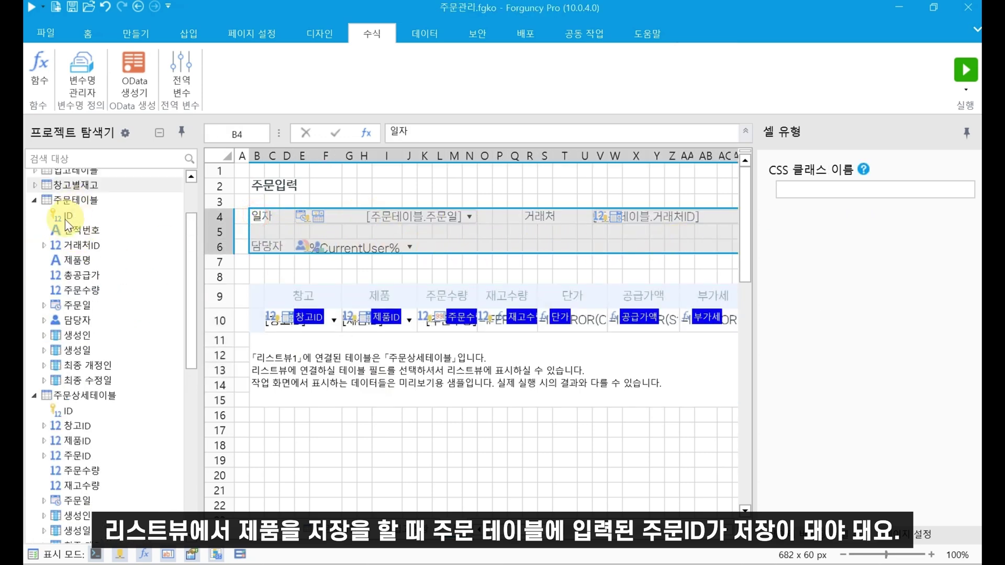
pyautogui.scroll(-2, 65, 218)
pyautogui.click(73, 383)
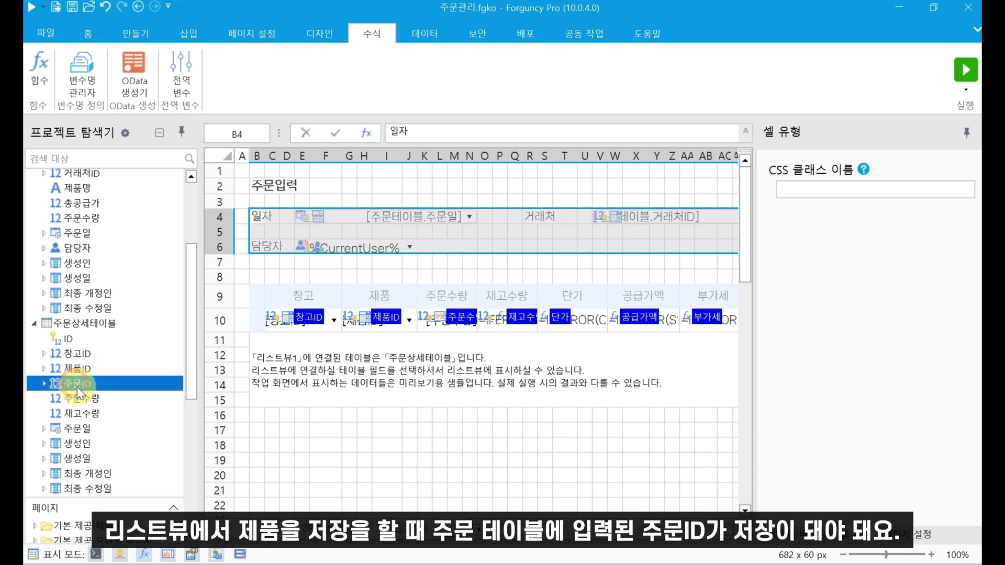
# - Set 리스트뷰1's relationship by linking its 주문ID column to the ID column of 주문테이블
pyautogui.click(439, 355)
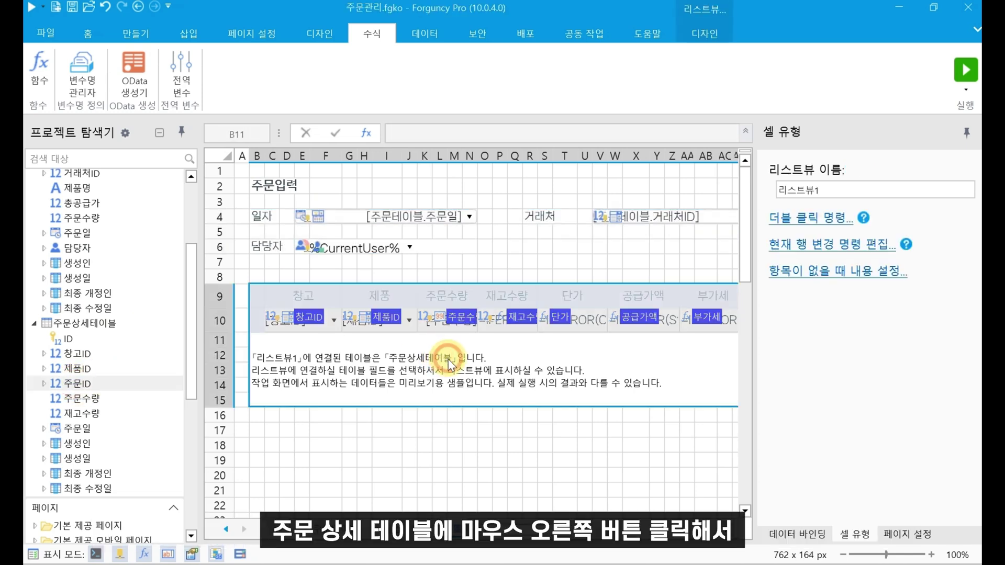
pyautogui.rightClick(448, 361)
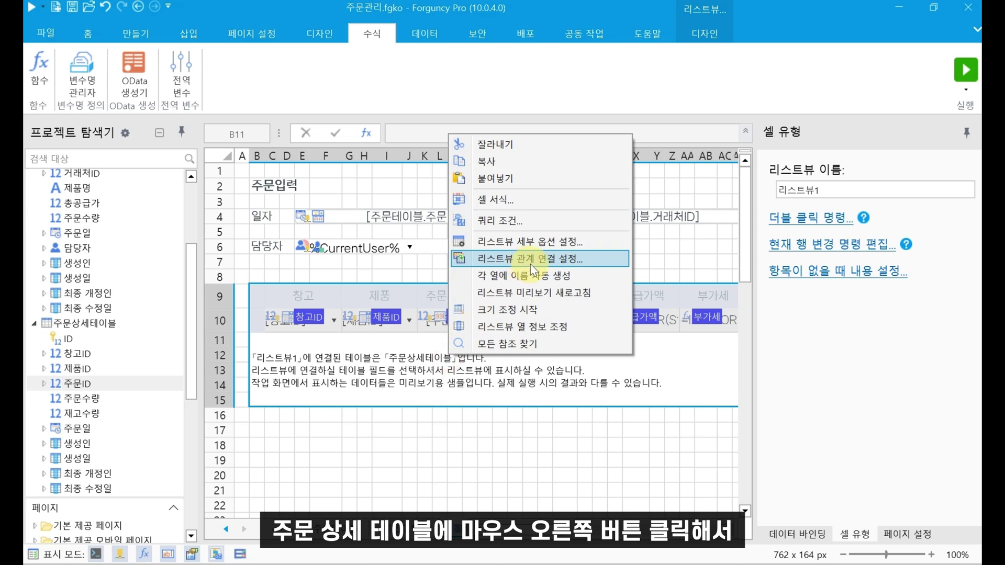
pyautogui.click(586, 257)
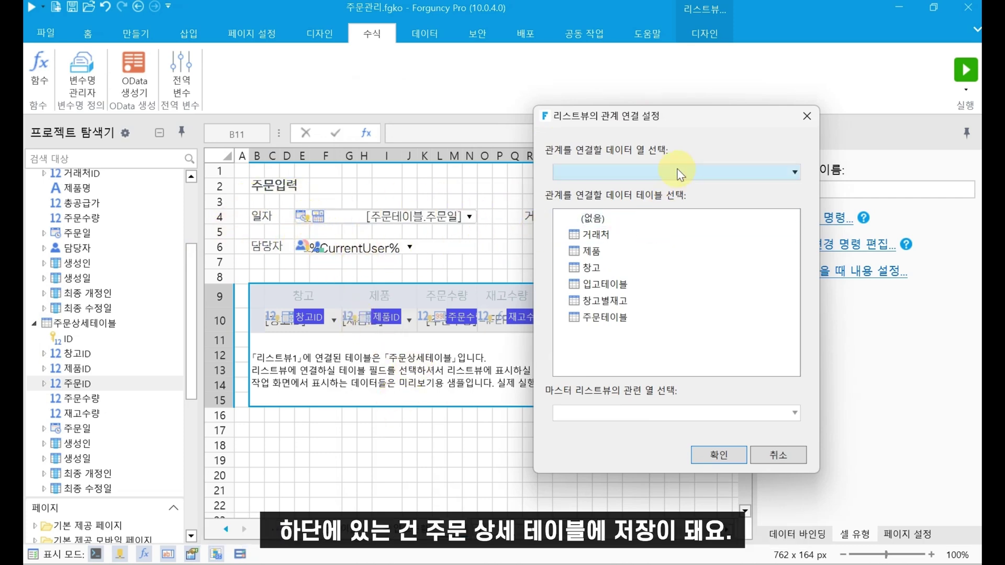
pyautogui.click(619, 173)
pyautogui.click(581, 228)
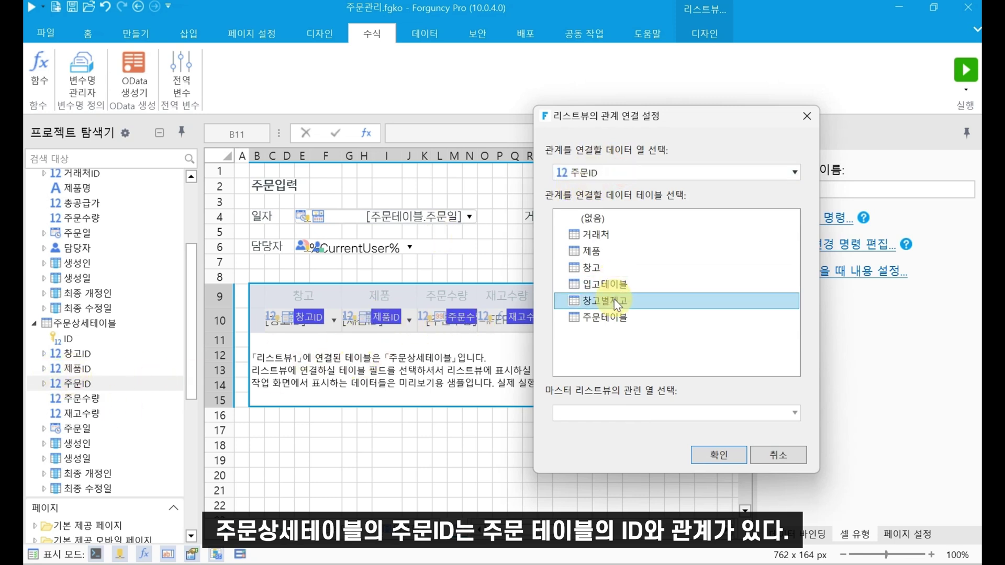
pyautogui.click(611, 317)
pyautogui.click(674, 415)
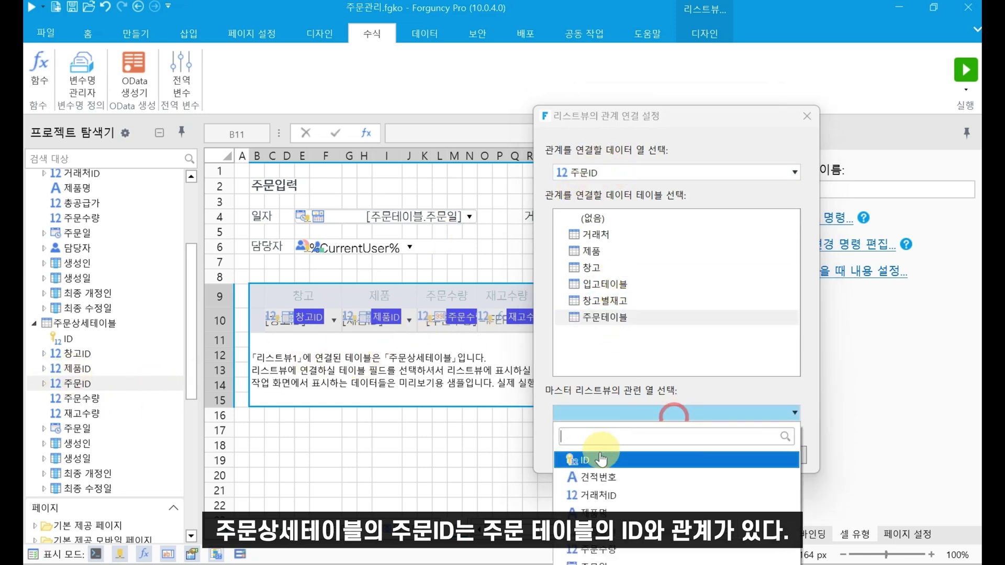
pyautogui.click(605, 462)
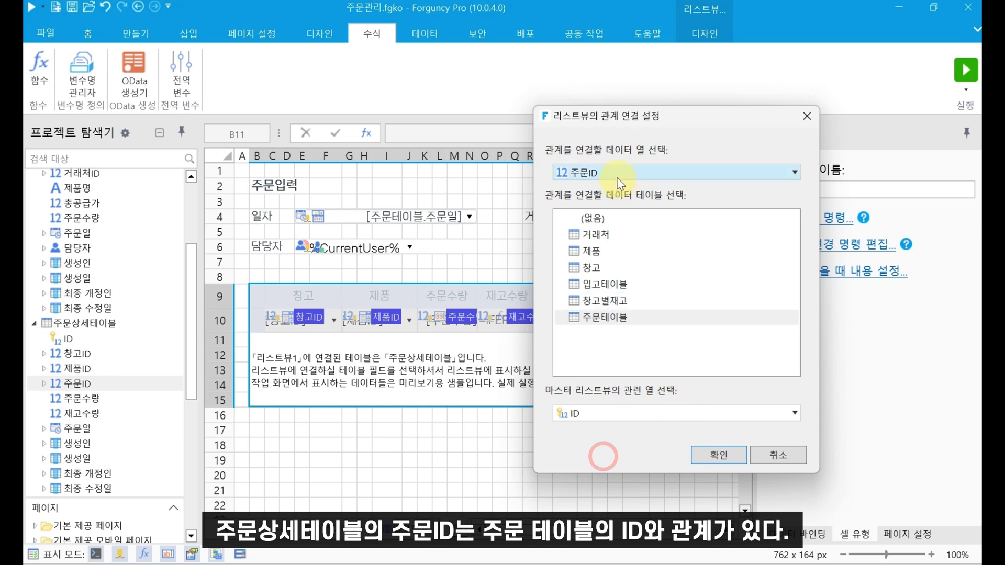
pyautogui.click(714, 461)
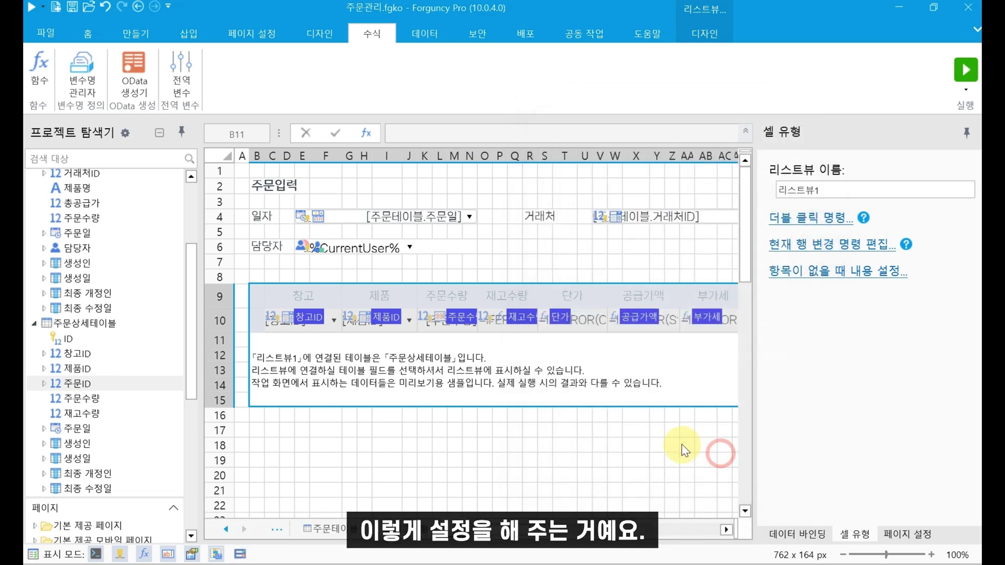
pyautogui.moveTo(625, 564)
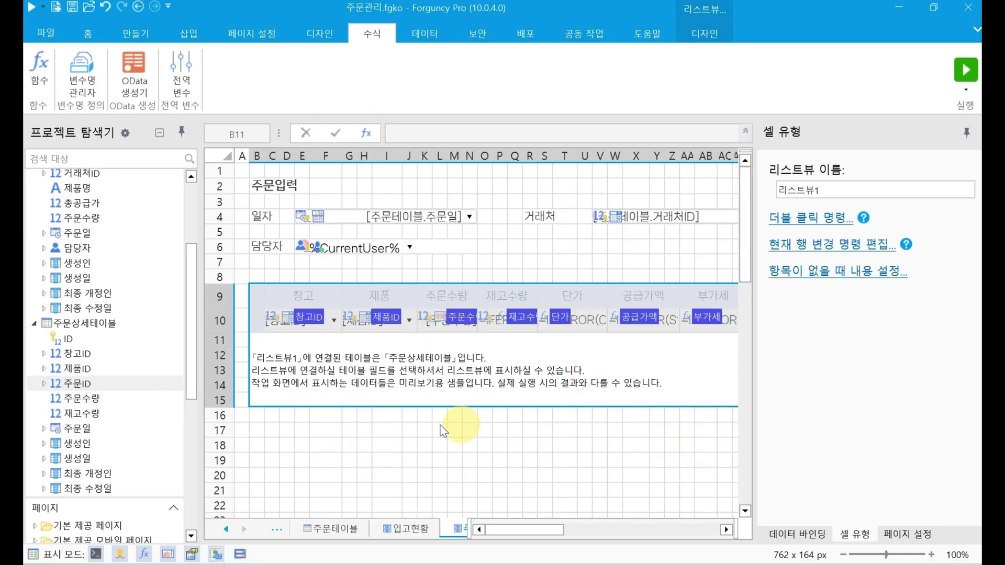
# - Fill the row 16 cells below the list view, B16 through AH16, with the light blue background colour
pyautogui.moveTo(256, 416); pyautogui.dragTo(682, 409)
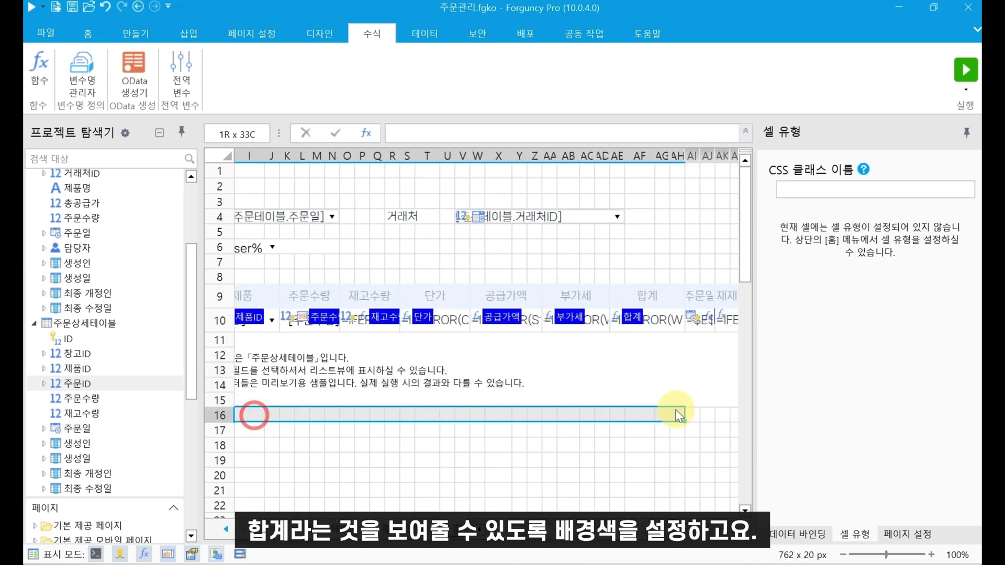
pyautogui.click(79, 33)
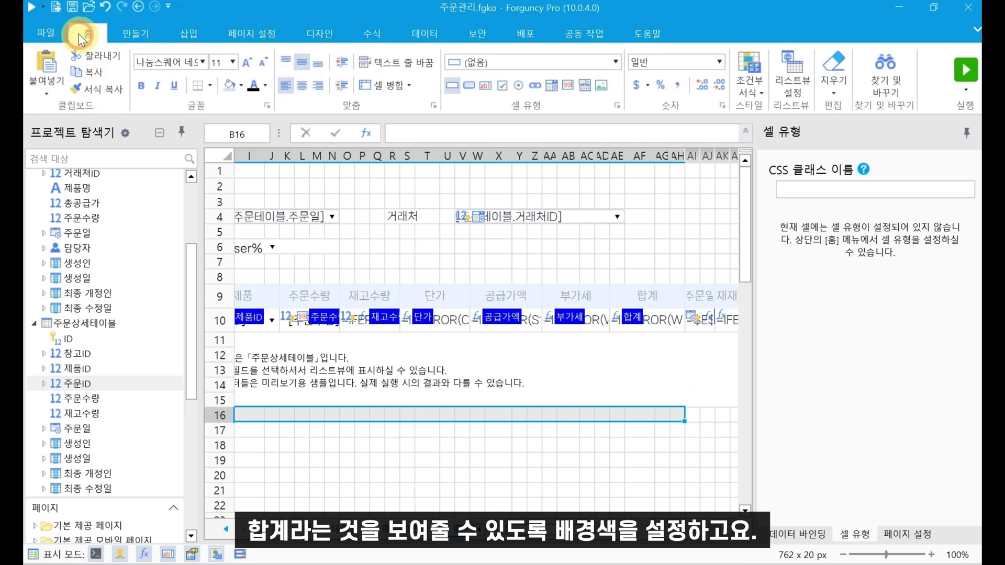
pyautogui.click(230, 86)
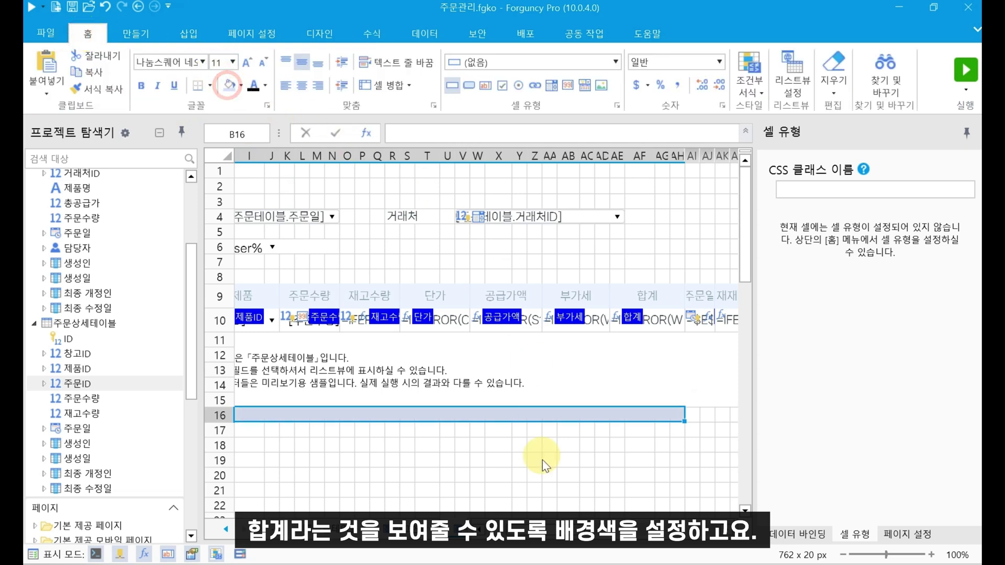
# - Merge cells AE16 through AH16 under the 합계 column and enter the formula =SUM(AE10) in them
pyautogui.moveTo(622, 414); pyautogui.dragTo(683, 414)
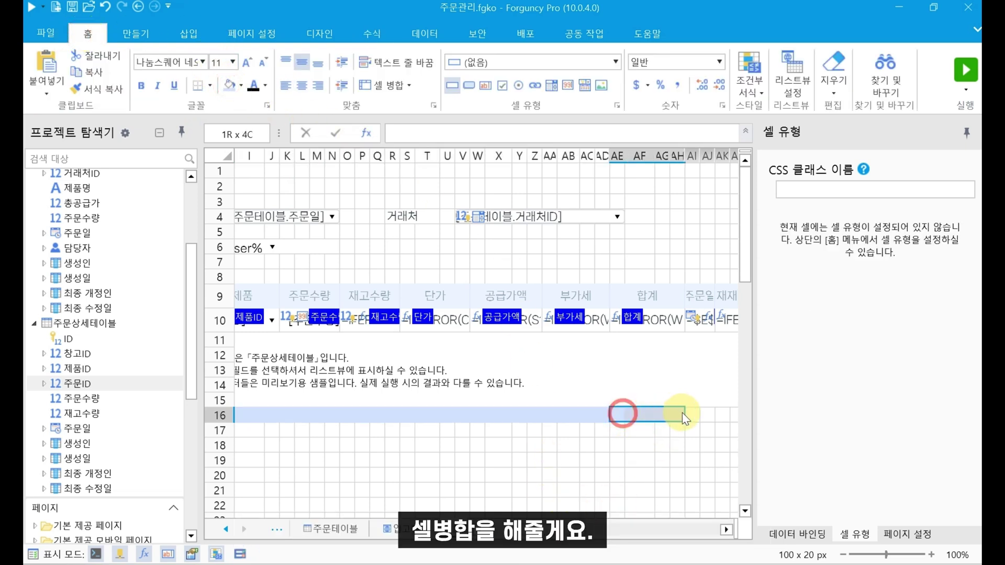
pyautogui.click(372, 85)
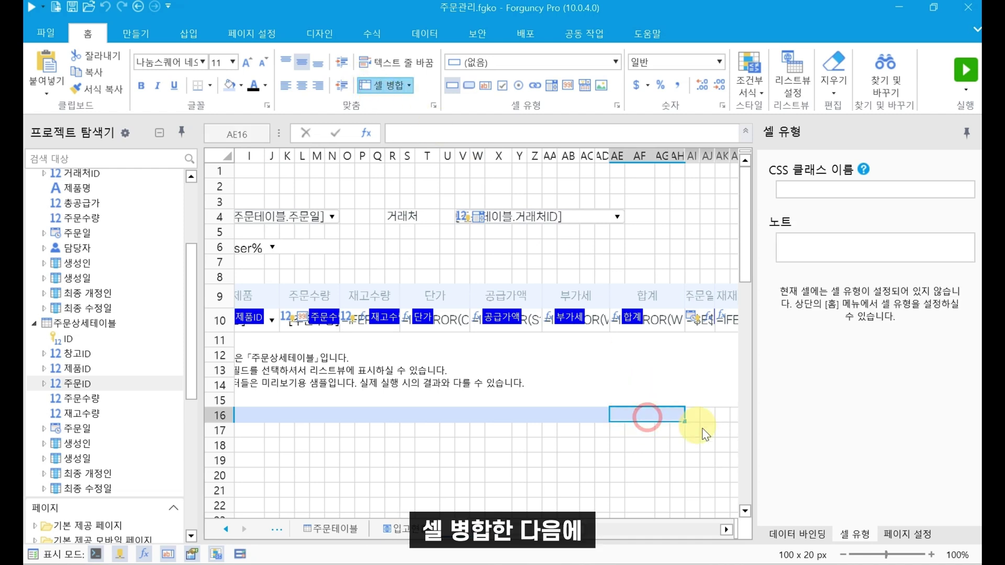
pyautogui.write('=SUM')
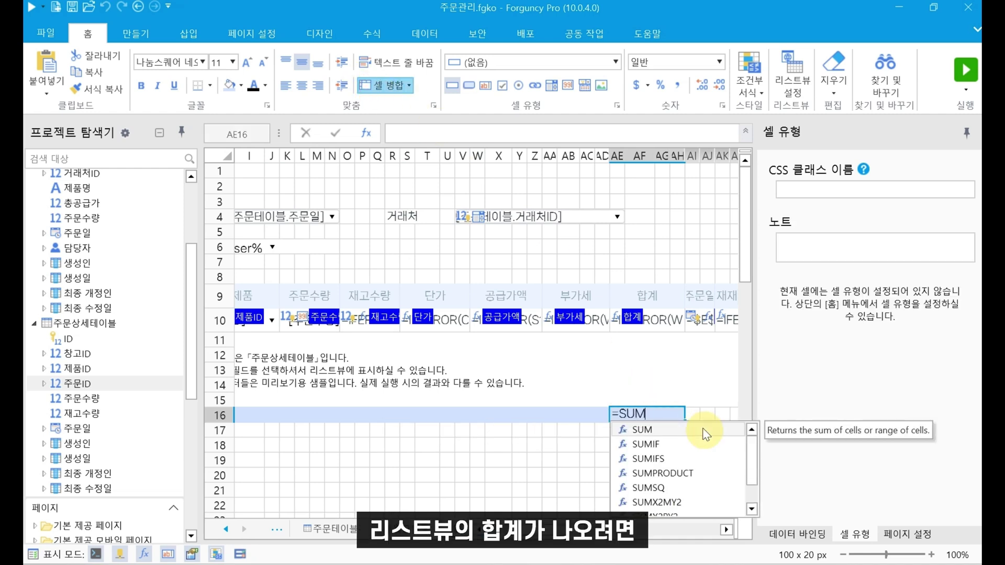
pyautogui.doubleClick(704, 432)
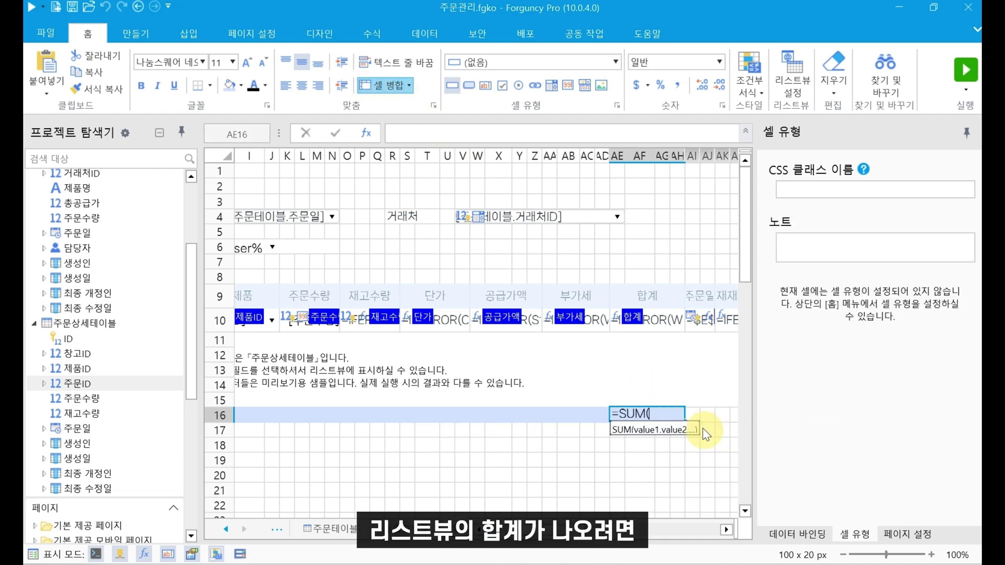
pyautogui.click(662, 319)
pyautogui.write(')')
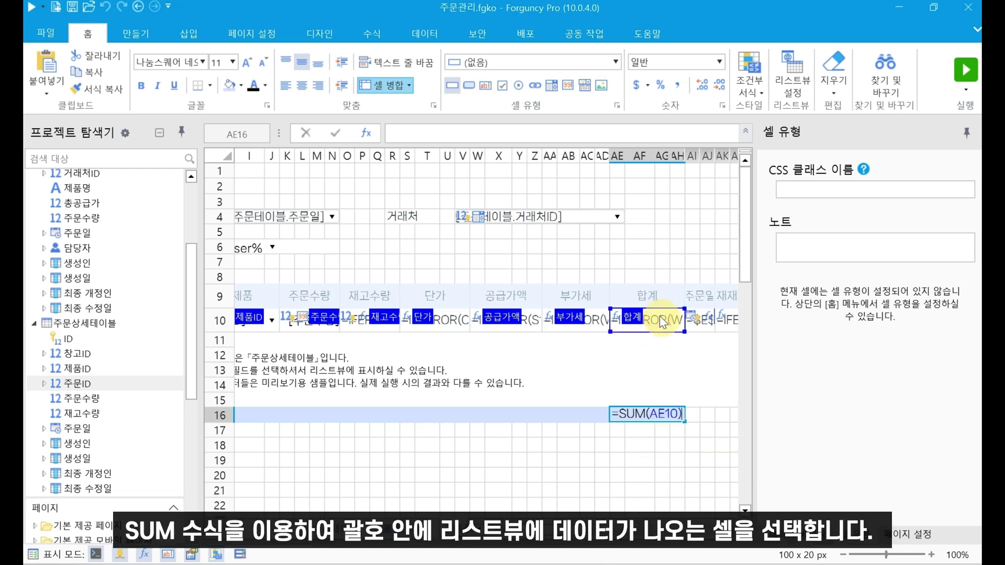
pyautogui.press('Return')
# - Wrap the sum formula in AE16 with error handling so it reads =IFERROR(SUM(AE10),"")
pyautogui.click(624, 415)
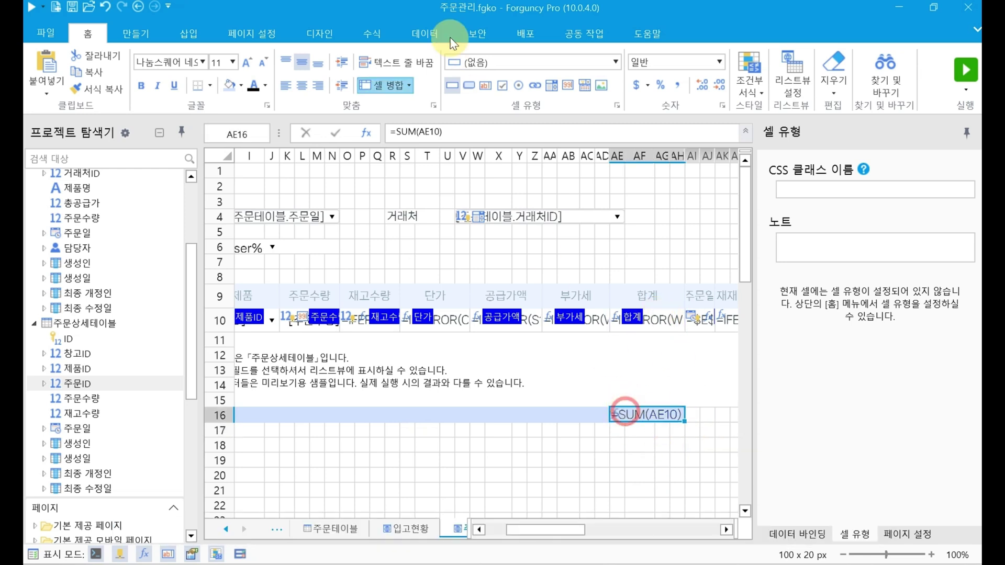
pyautogui.click(397, 137)
pyautogui.write('IF')
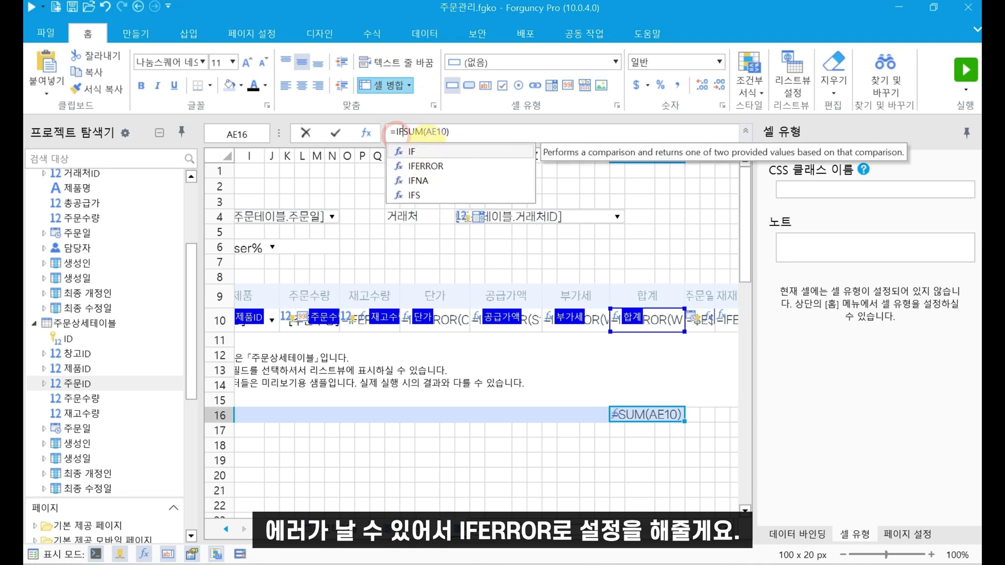
pyautogui.doubleClick(419, 166)
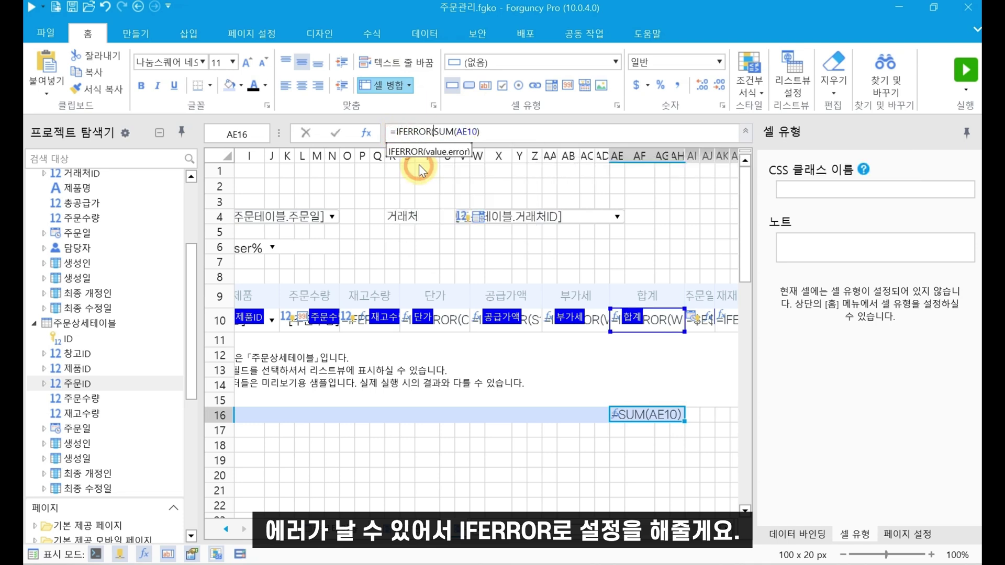
pyautogui.click(493, 133)
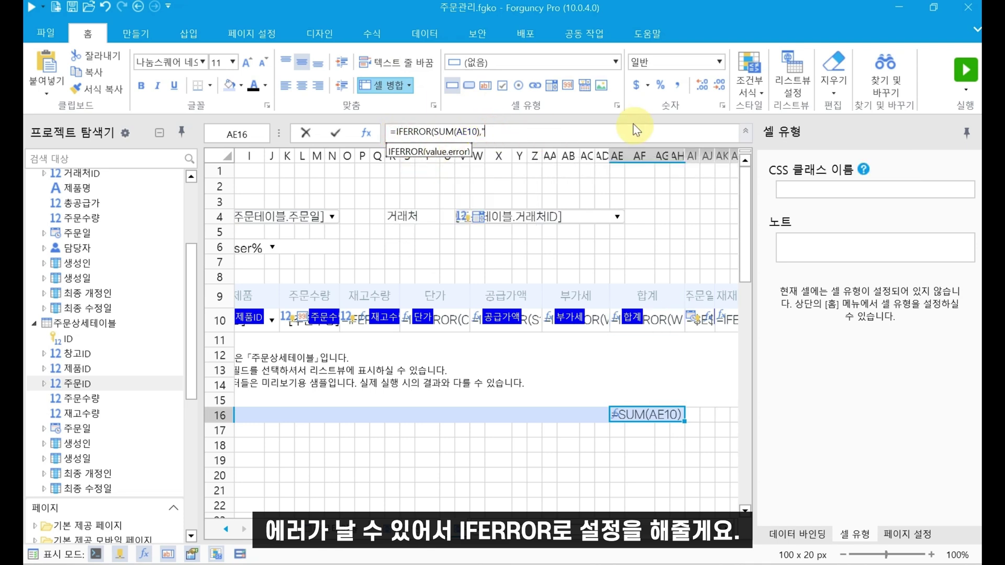
pyautogui.write(',"")')
pyautogui.press('Return')
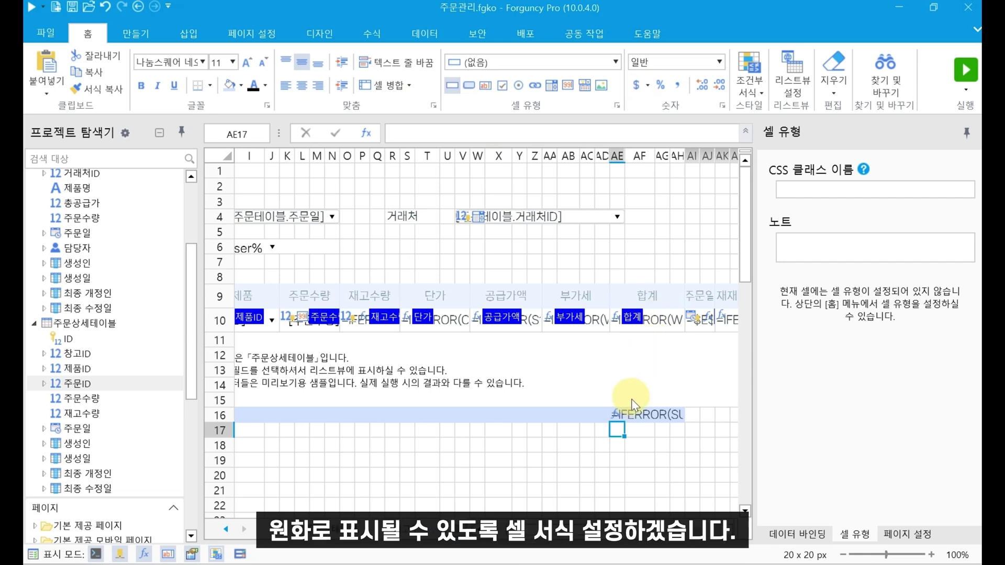
# - Format the total cell AE16 as 통화 with the ₩ symbol and 0 decimal places
pyautogui.click(632, 413)
pyautogui.rightClick(636, 414)
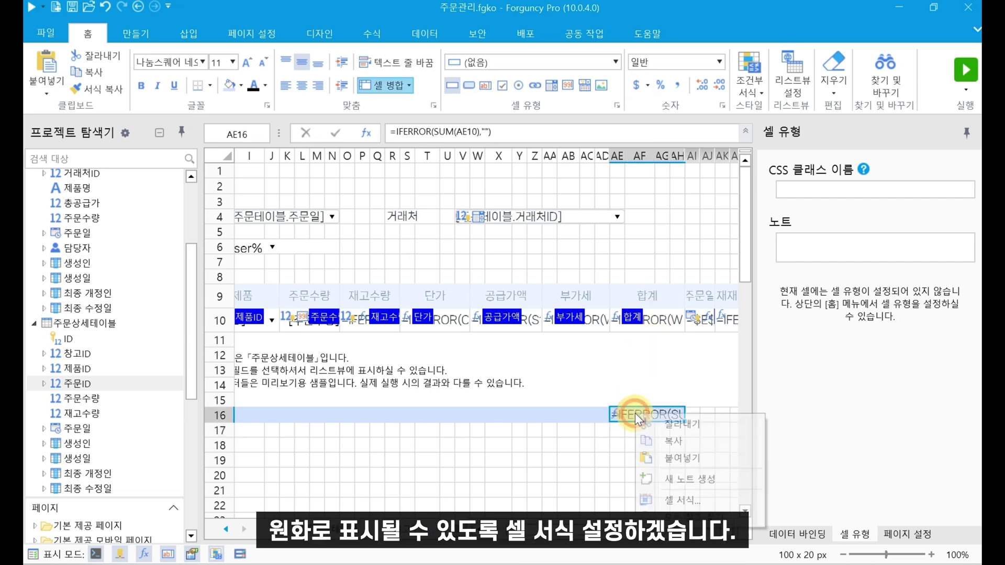
pyautogui.click(685, 498)
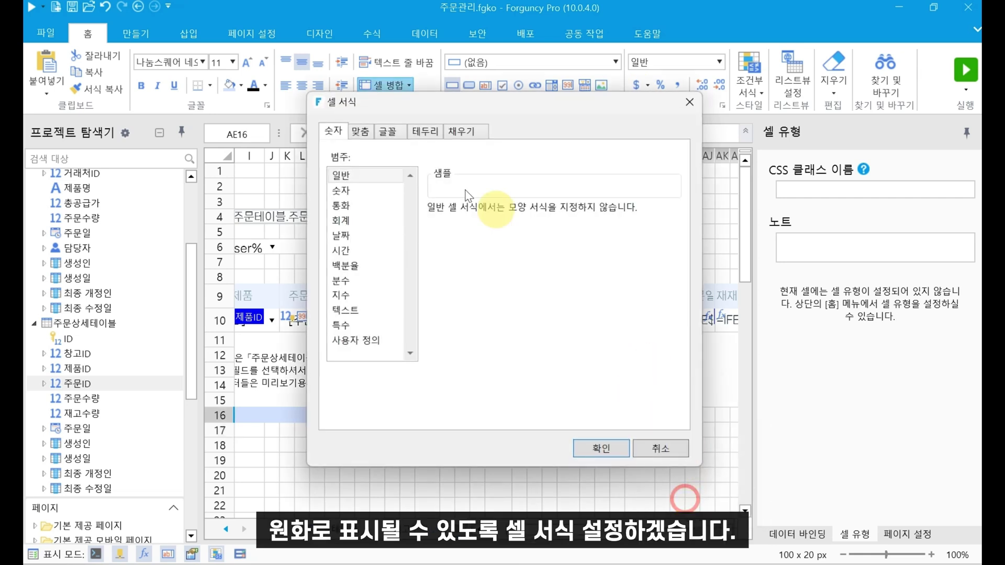
pyautogui.click(353, 205)
pyautogui.click(505, 208)
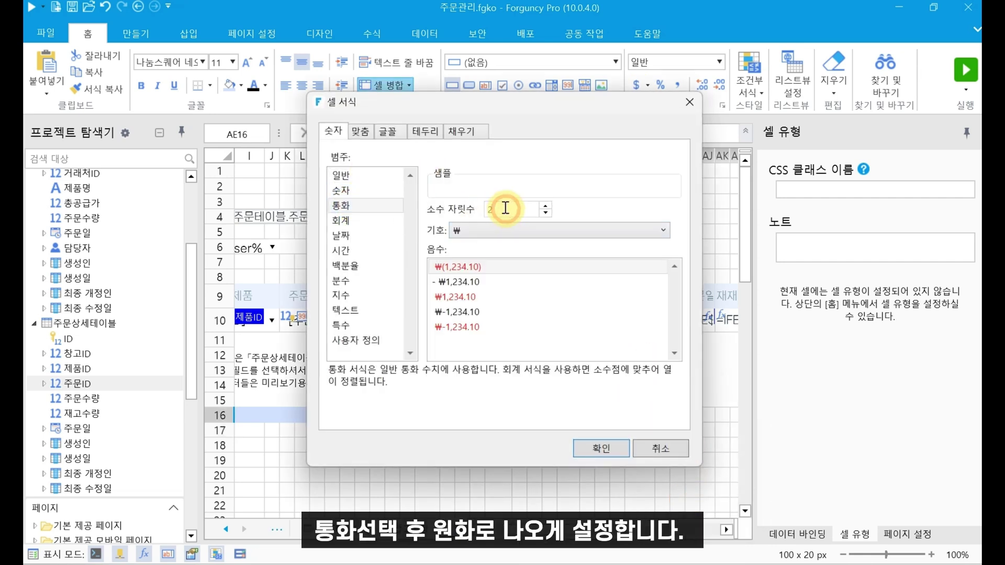
pyautogui.press('BackSpace')
pyautogui.write('0')
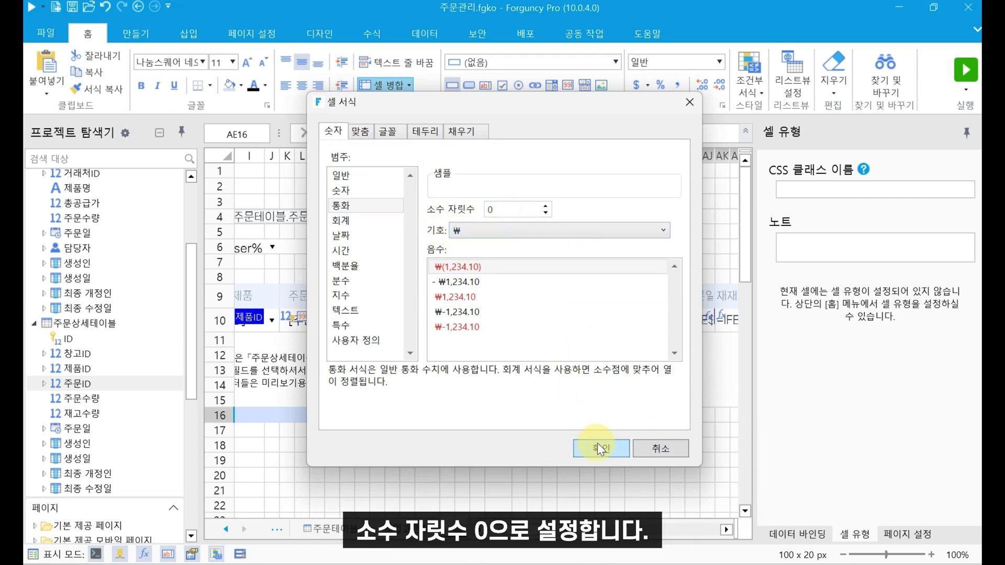
pyautogui.click(600, 449)
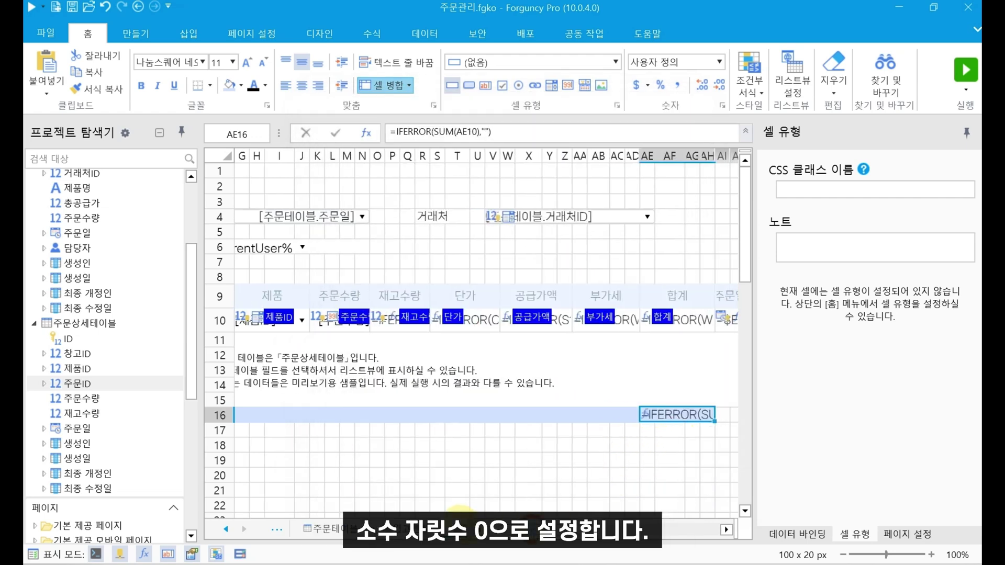
# - Merge cells K16 through N16 under the 주문수량 column and enter the formula =SUM(K10) in them
pyautogui.moveTo(531, 530); pyautogui.dragTo(460, 525)
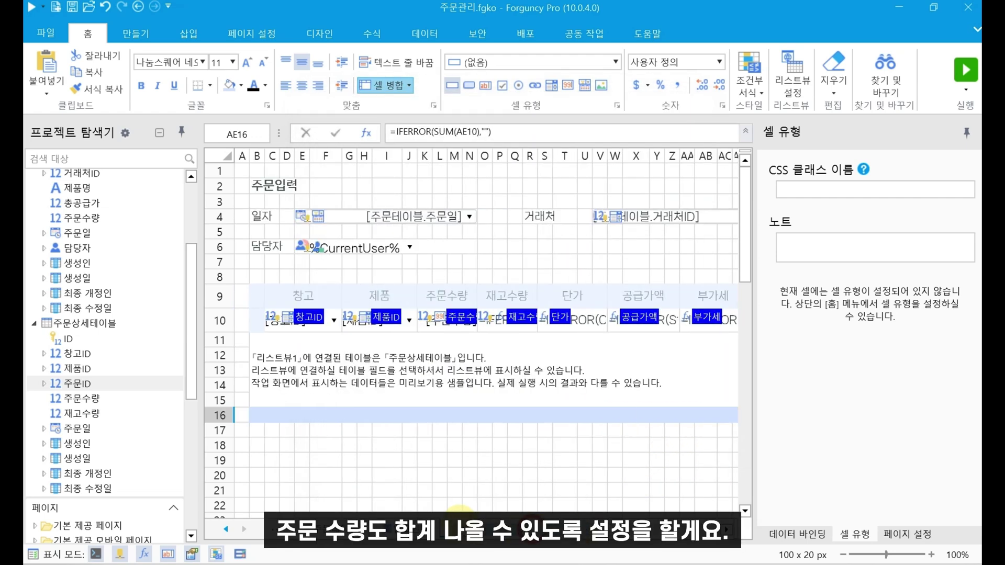
pyautogui.click(423, 417)
pyautogui.moveTo(423, 419); pyautogui.dragTo(472, 413)
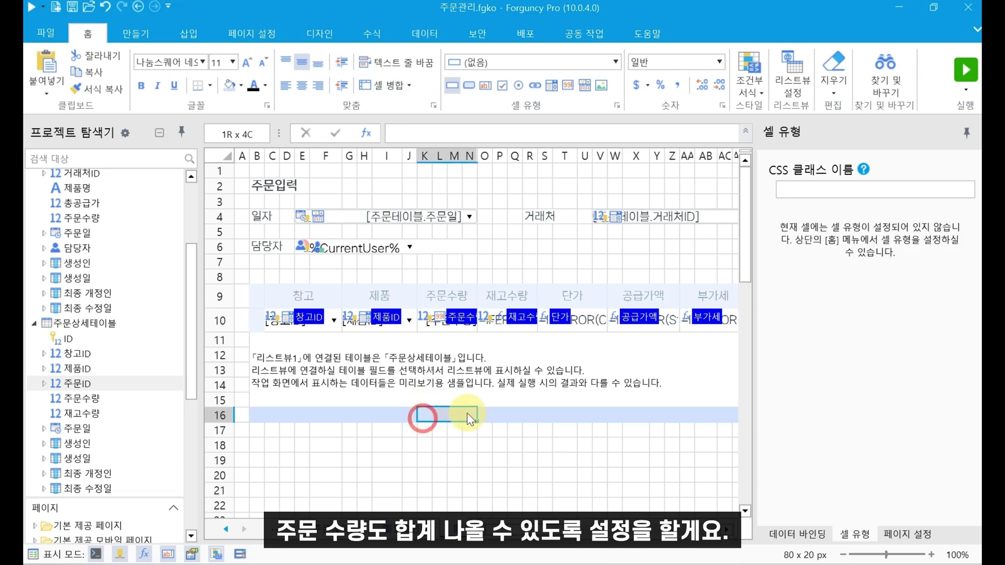
pyautogui.click(387, 87)
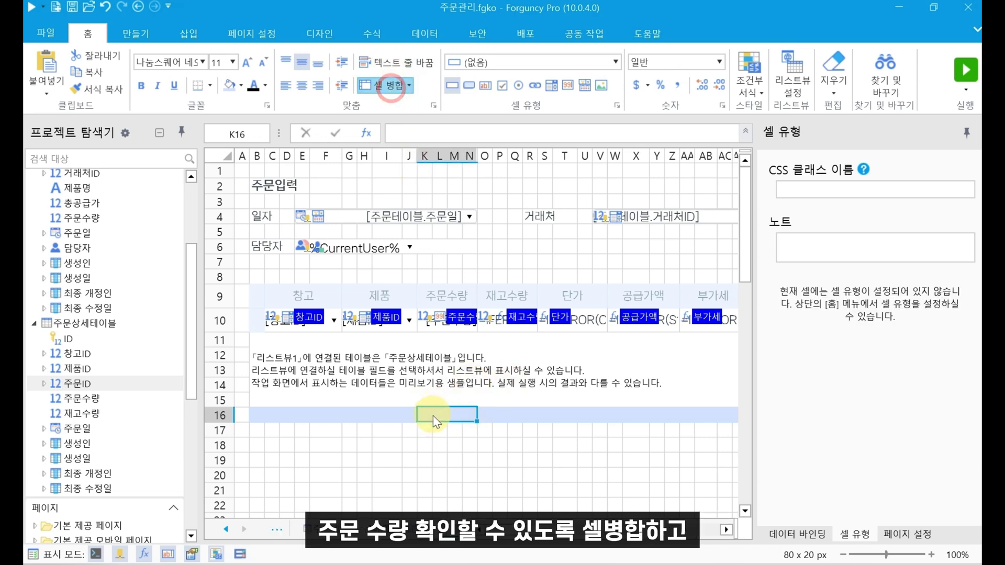
pyautogui.write('=')
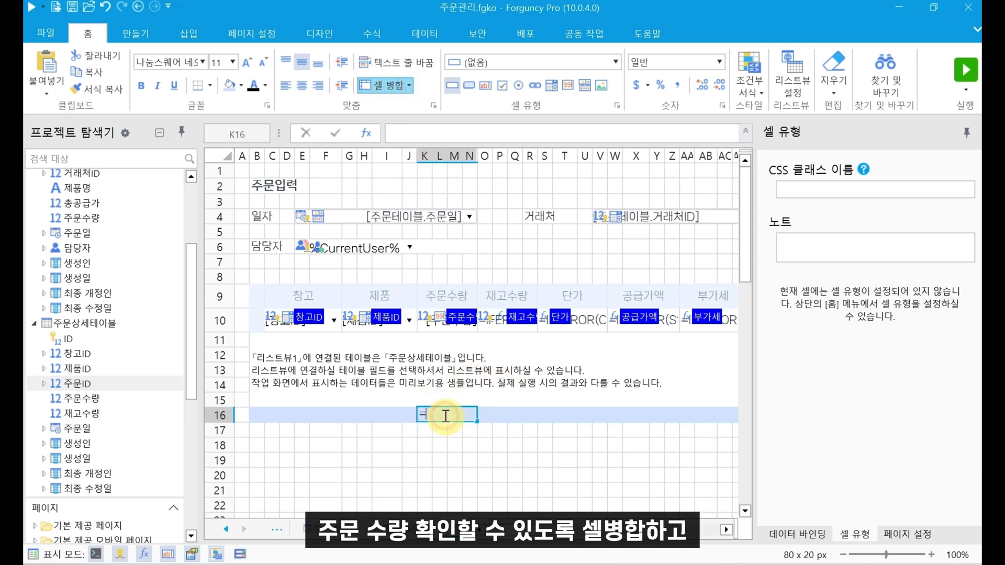
pyautogui.write('SUM(')
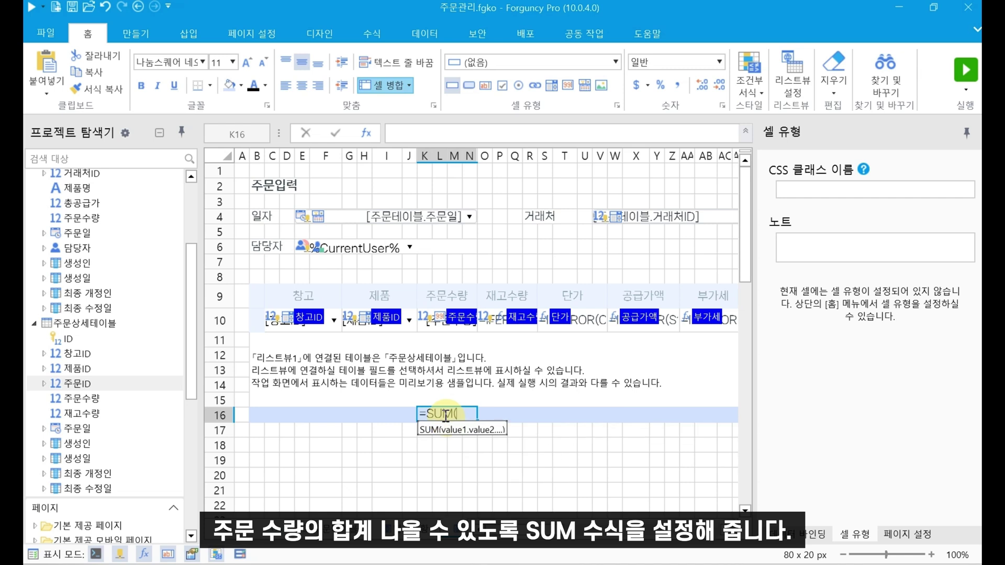
pyautogui.click(442, 322)
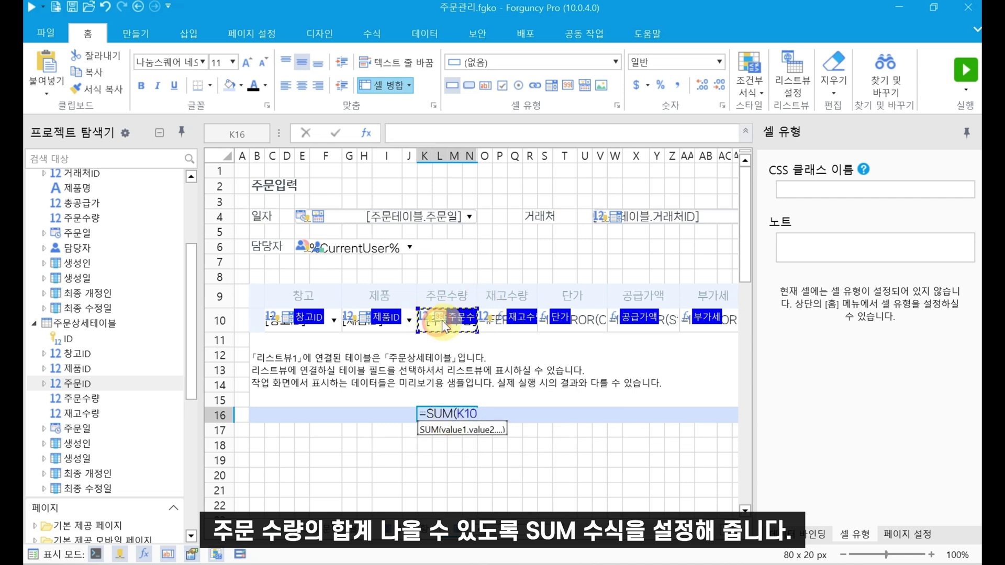
pyautogui.press('Return')
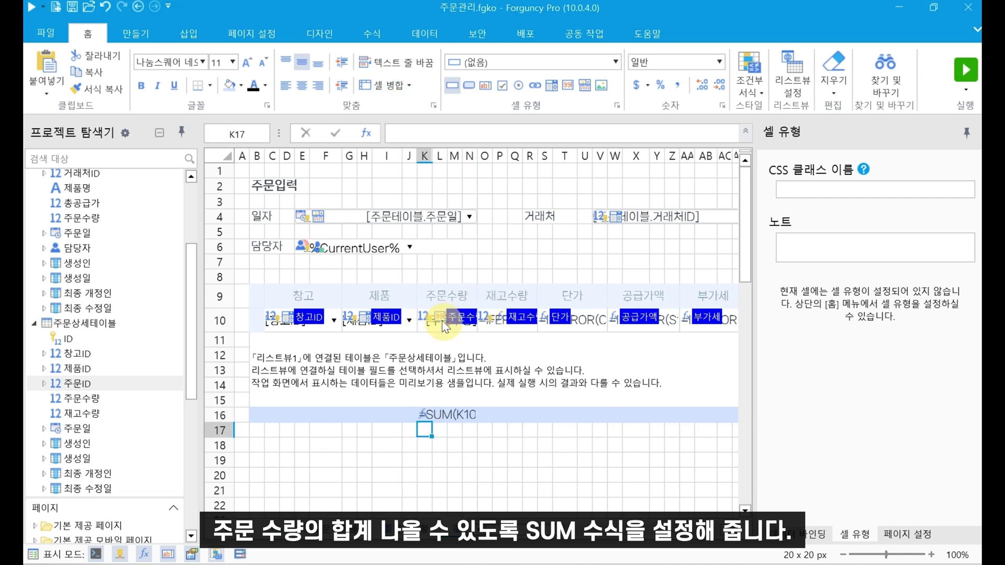
# - Bind the quantity total cell K16 to the 주문수량 field of 주문테이블
pyautogui.click(428, 417)
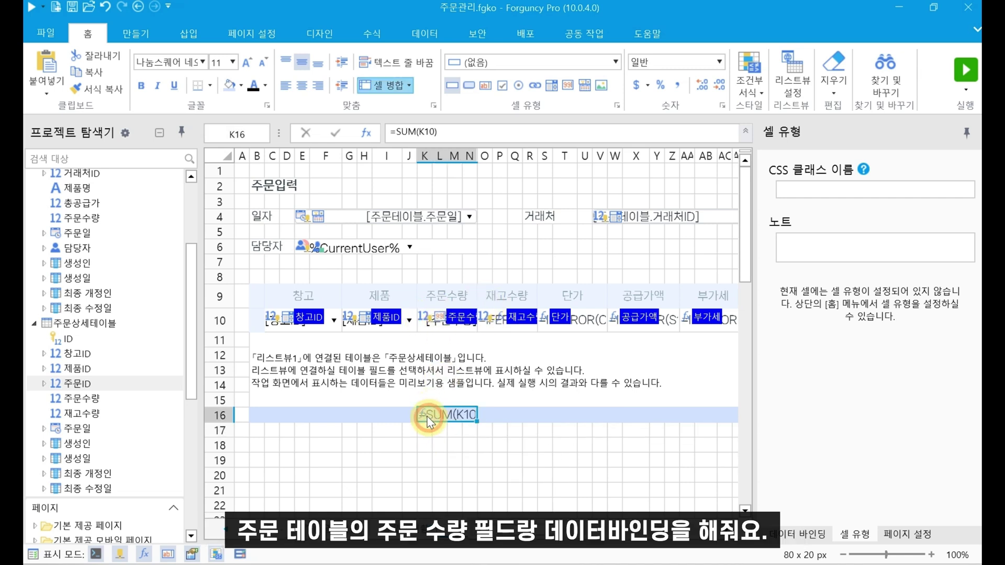
pyautogui.scroll(3, 102, 343)
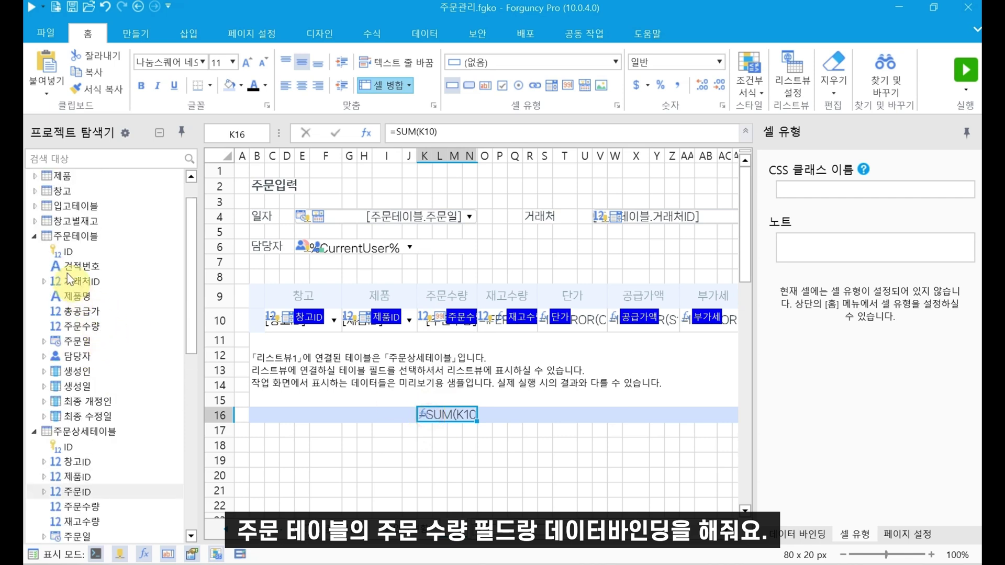
pyautogui.click(69, 326)
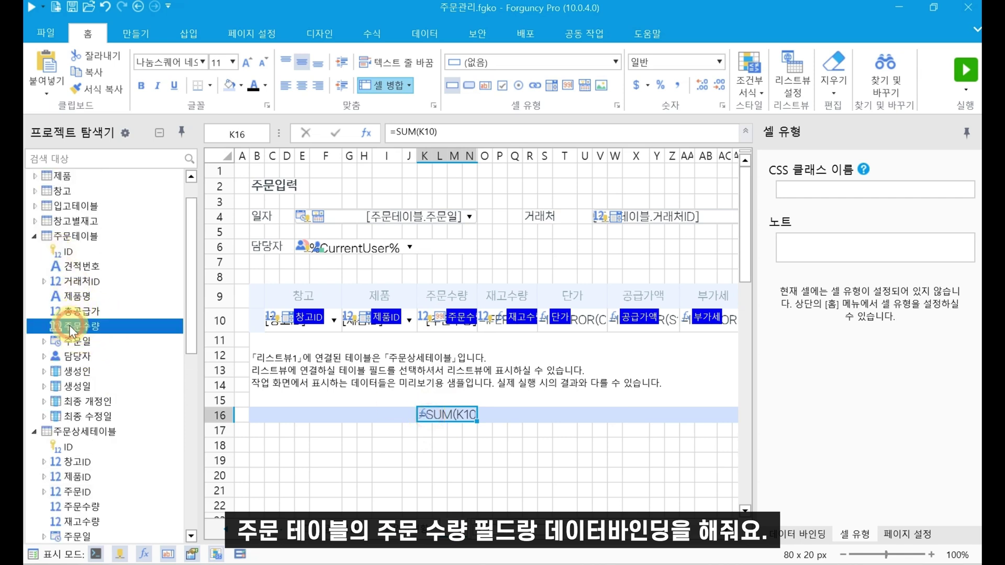
pyautogui.moveTo(69, 325); pyautogui.dragTo(430, 409)
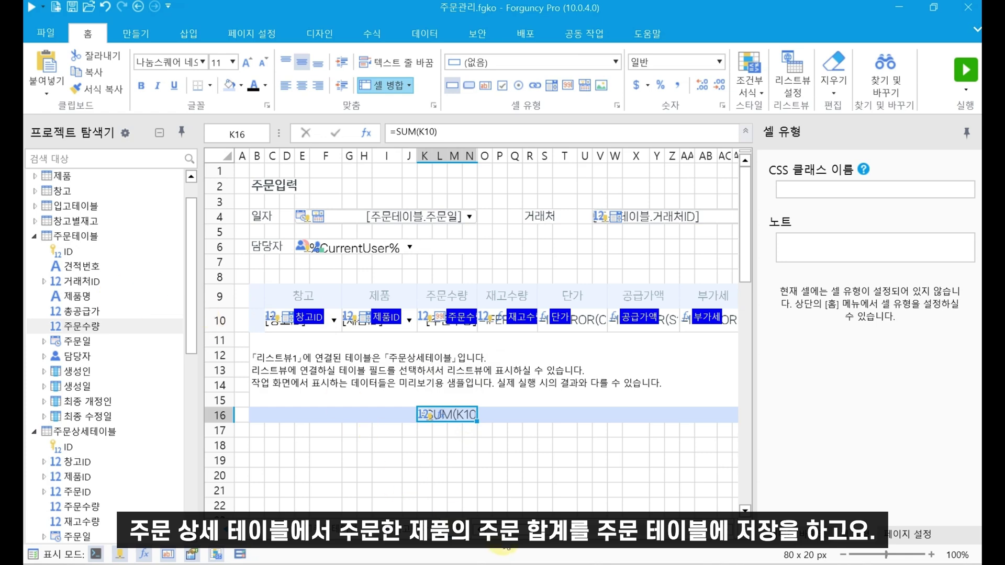
# - Bind the amount total cell AE16 to the 총공급가 field of 주문테이블
pyautogui.moveTo(512, 530)
pyautogui.mouseDown()
pyautogui.moveTo(581, 530)
pyautogui.moveTo(530, 530)
pyautogui.mouseUp()
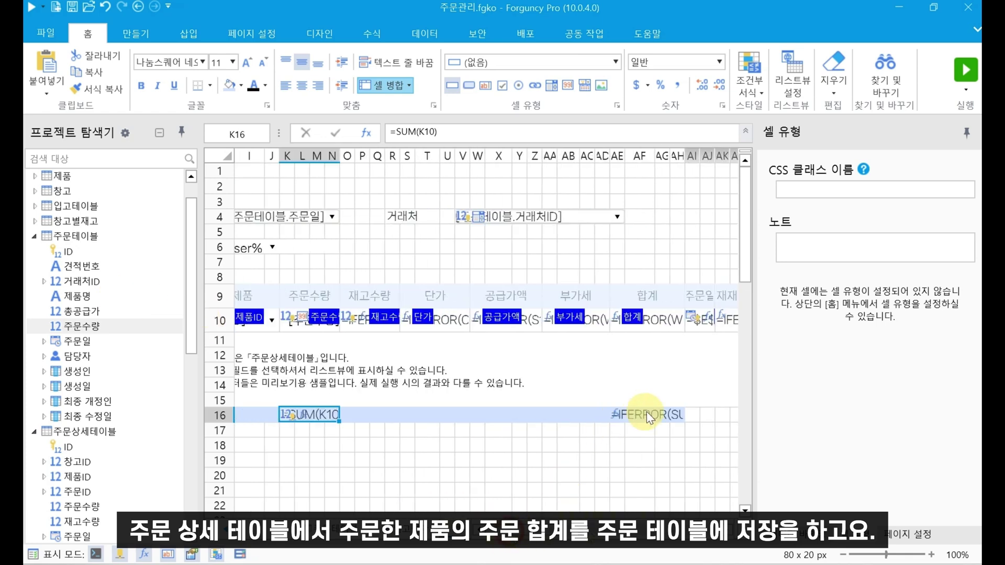
pyautogui.click(649, 414)
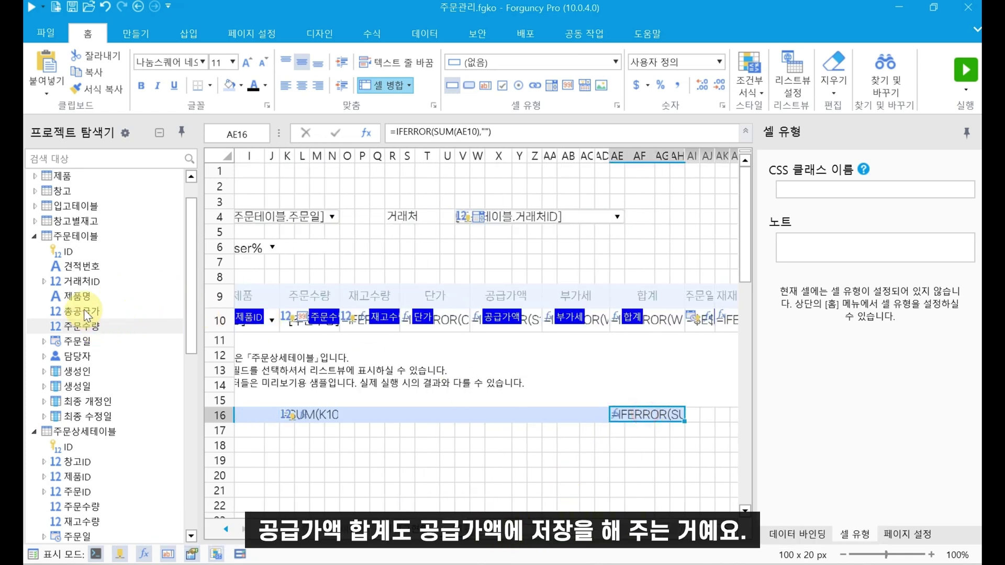
pyautogui.moveTo(83, 311); pyautogui.dragTo(644, 414)
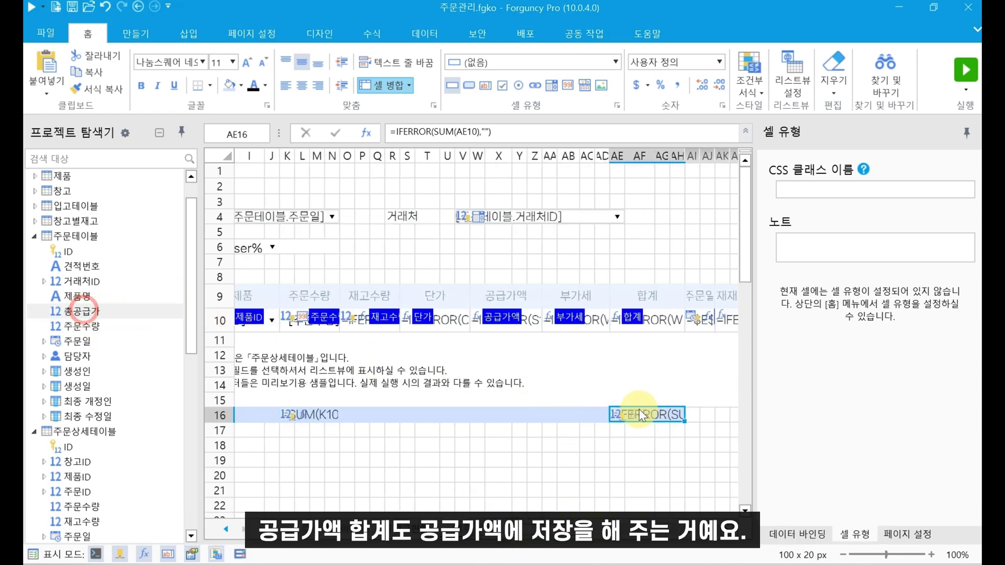
# - Create a button cell over the range B18:D19 below the totals row
pyautogui.moveTo(553, 530); pyautogui.dragTo(514, 528)
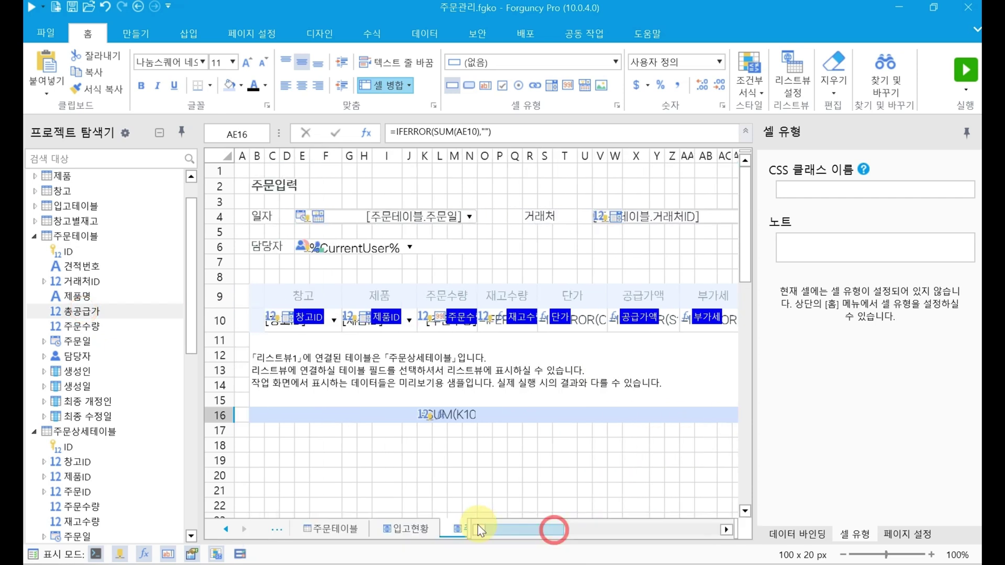
pyautogui.click(256, 446)
pyautogui.moveTo(269, 451); pyautogui.dragTo(286, 457)
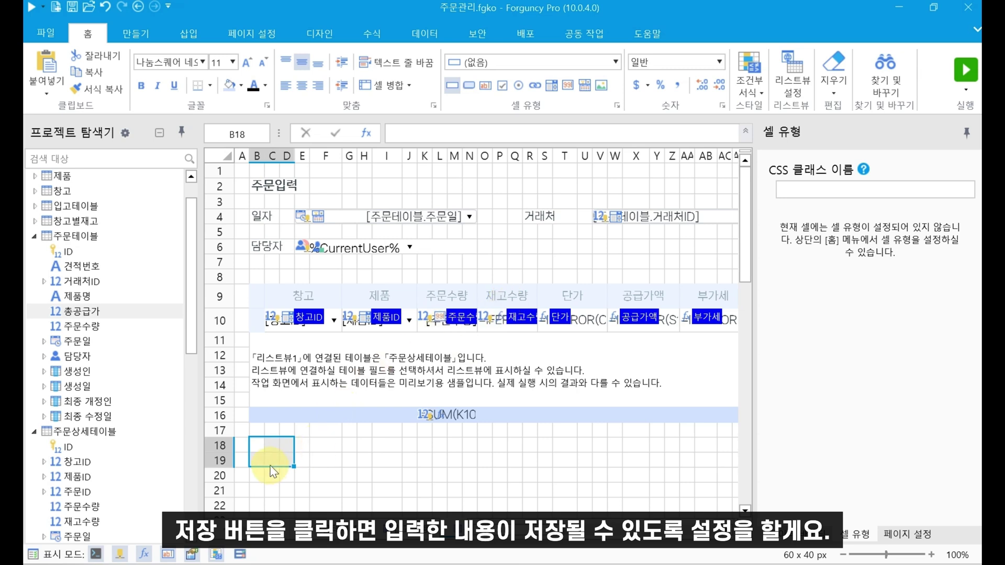
pyautogui.click(468, 89)
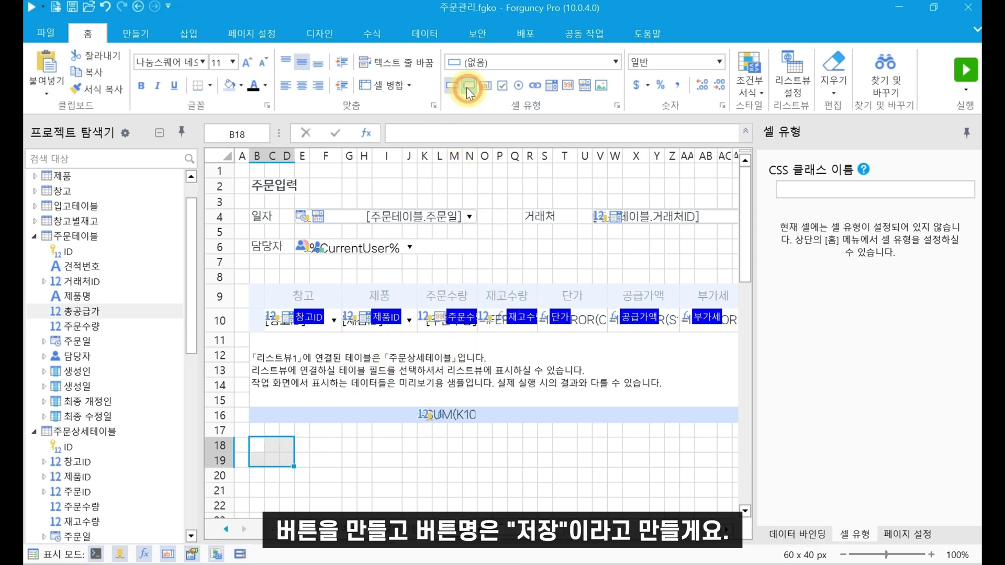
# - Label the new button cell 저장
pyautogui.write('wj')
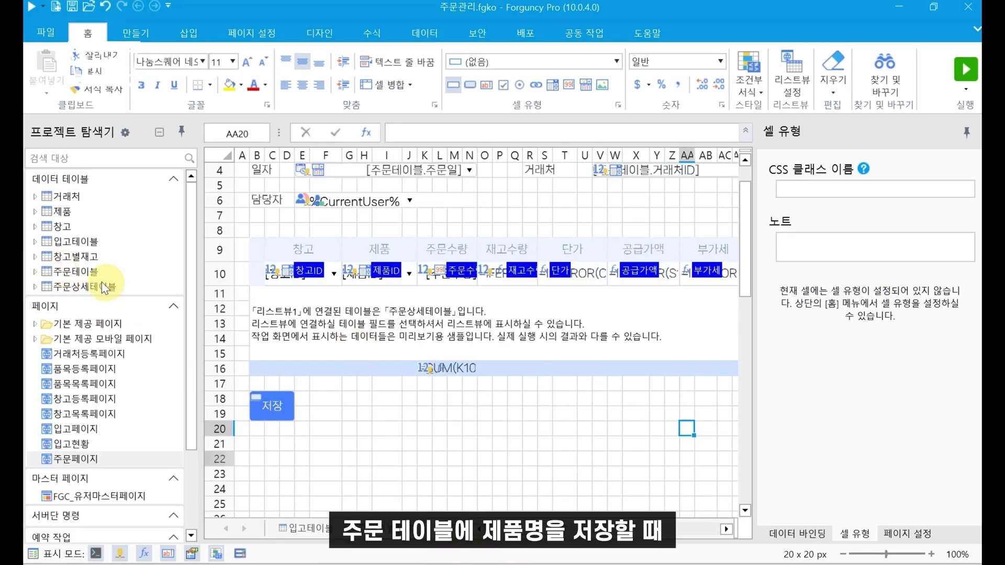
# - Examine the 제품명 field of 주문테이블 and the product names in the browser's 주문목록 list and its 포스트잇 외 2개 order
pyautogui.click(33, 272)
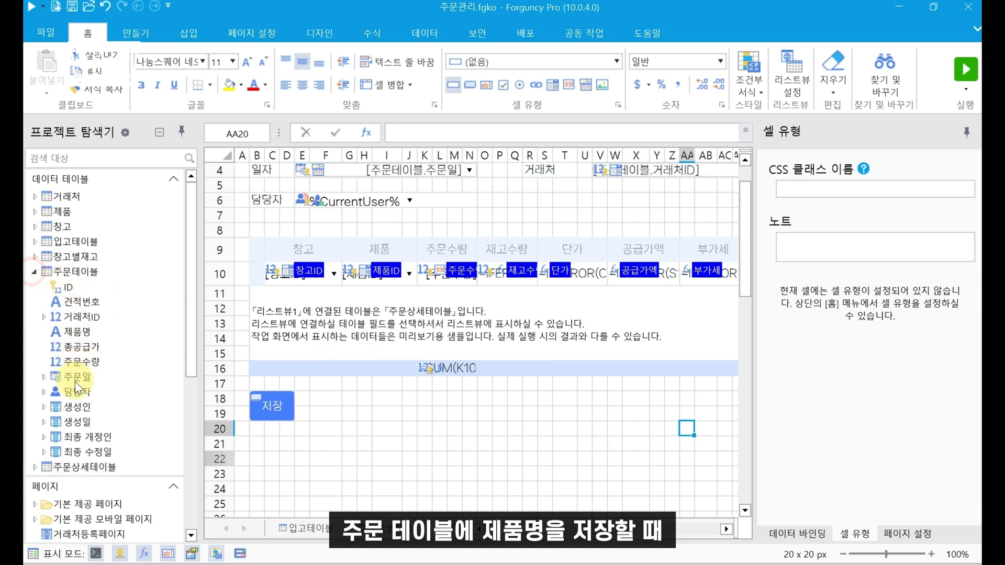
pyautogui.click(79, 329)
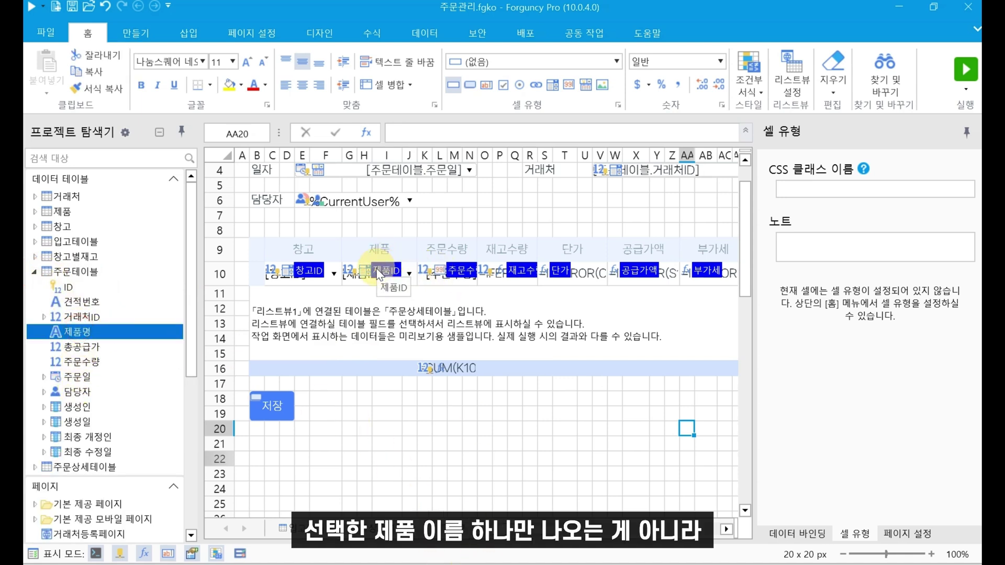
pyautogui.click(465, 564)
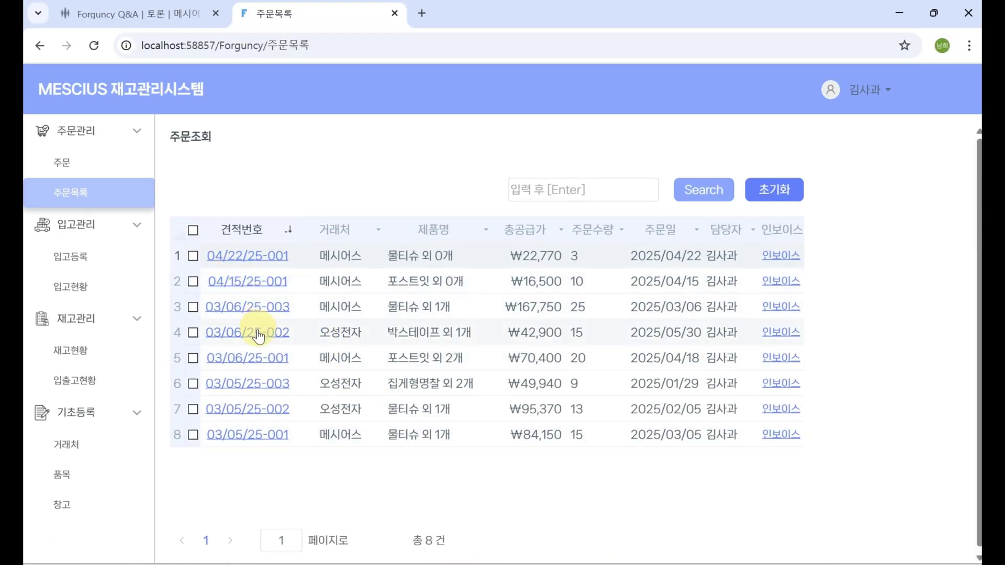
pyautogui.click(252, 356)
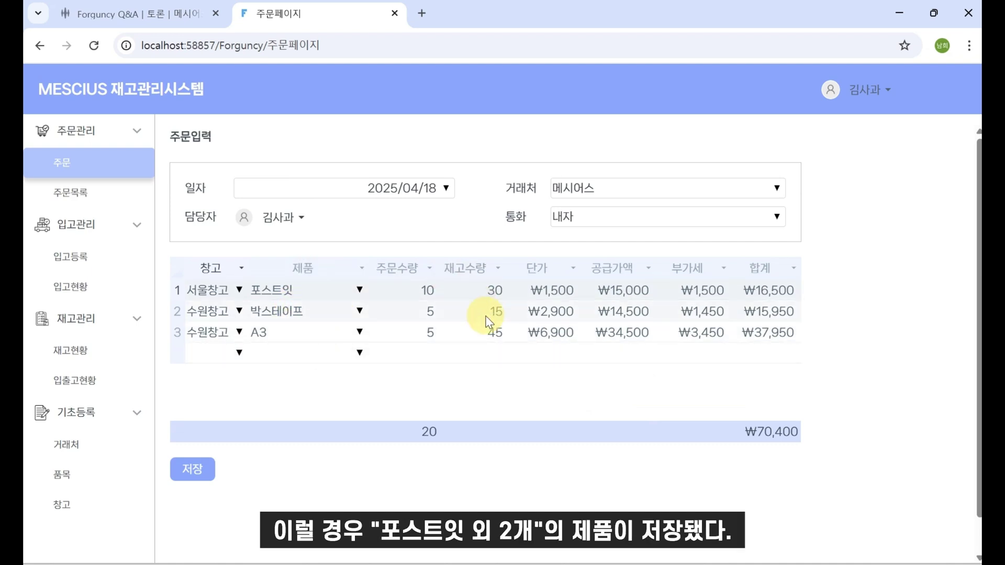
pyautogui.click(61, 165)
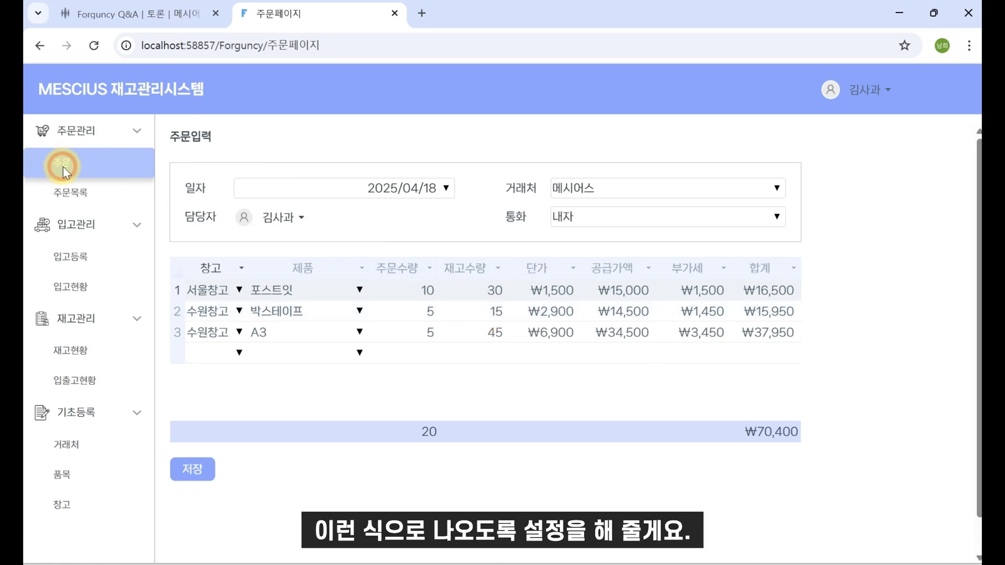
pyautogui.click(98, 193)
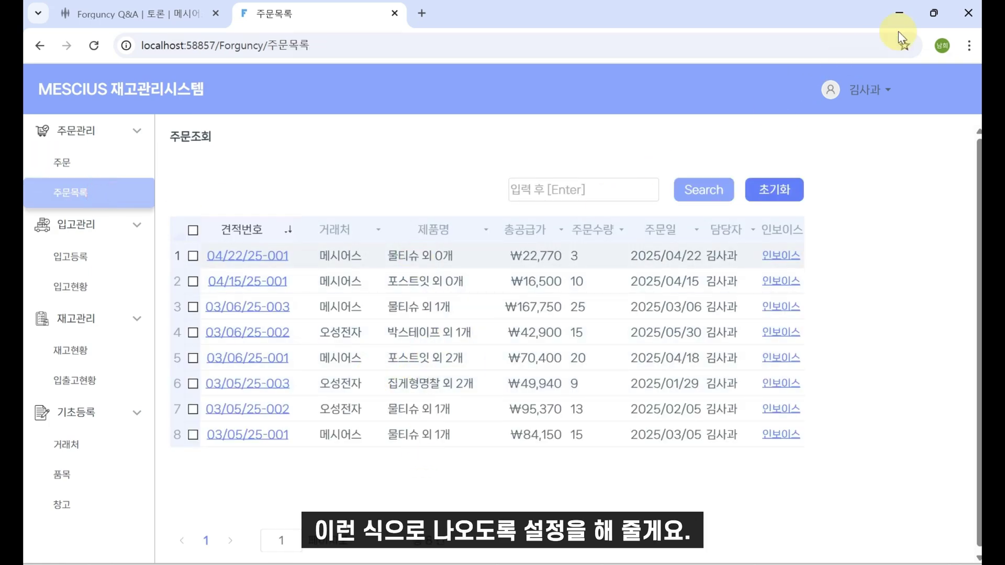
pyautogui.click(899, 14)
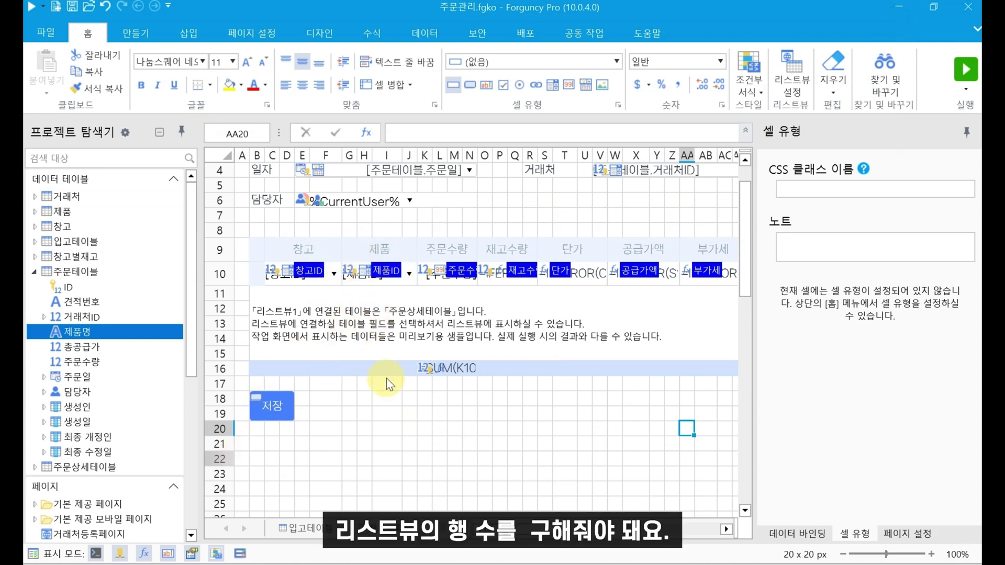
# - Enter the label 주문 제품 개수 in cell B22 below the save button
pyautogui.click(256, 459)
pyautogui.write('주문')
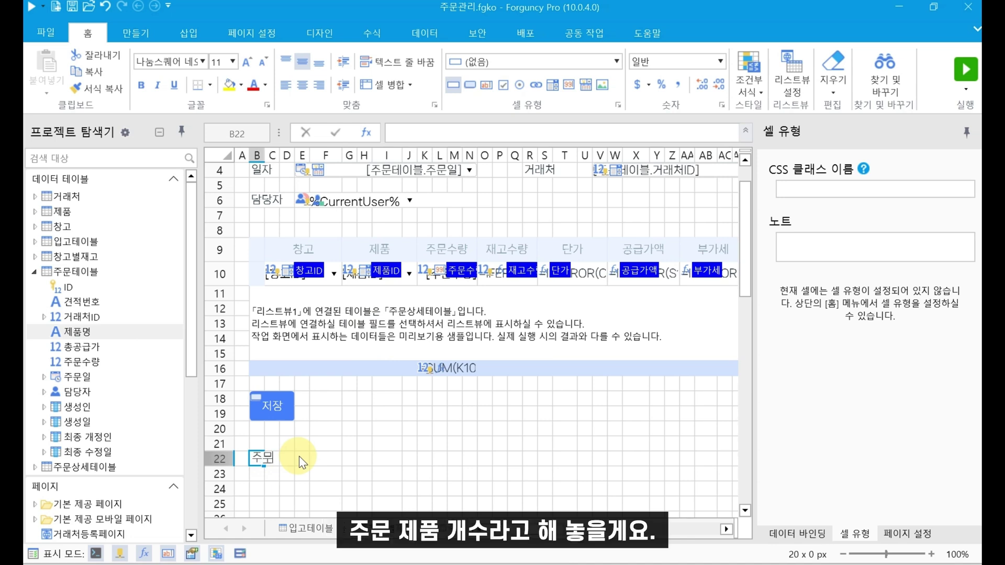
pyautogui.write(' 제품 개수')
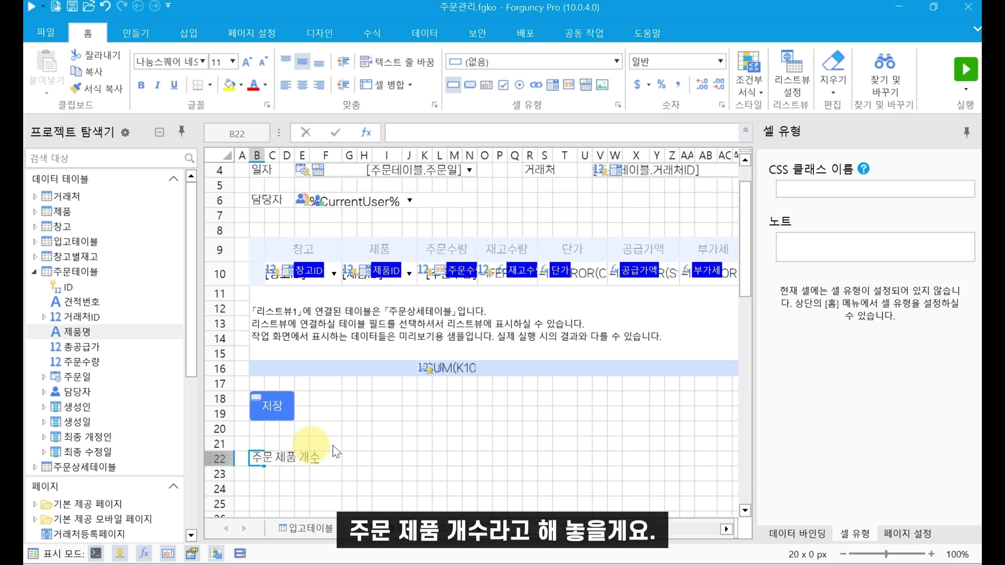
# - Enter the formula =COUNT(G10) in cell H22 to count the list view's product rows
pyautogui.click(408, 455)
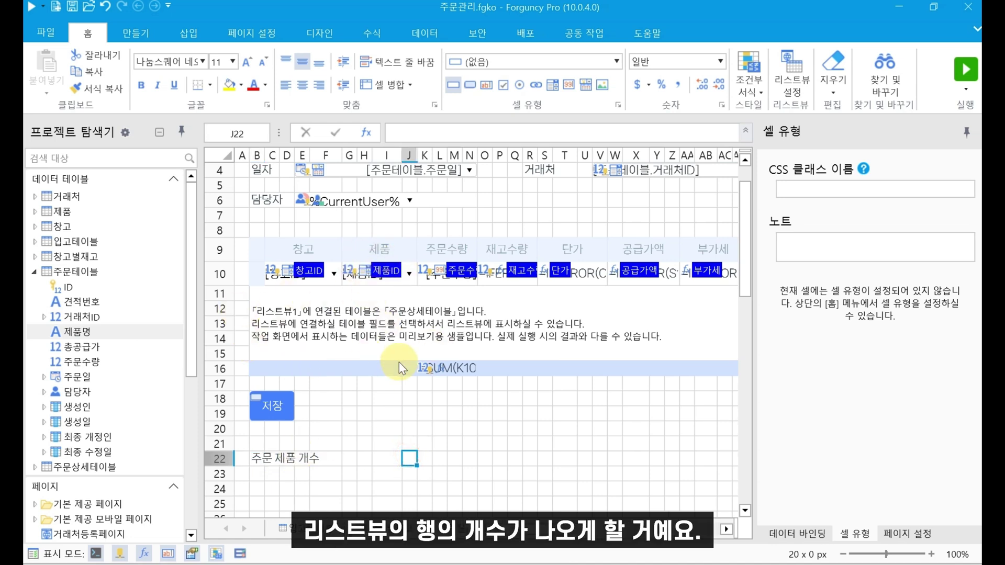
pyautogui.click(362, 457)
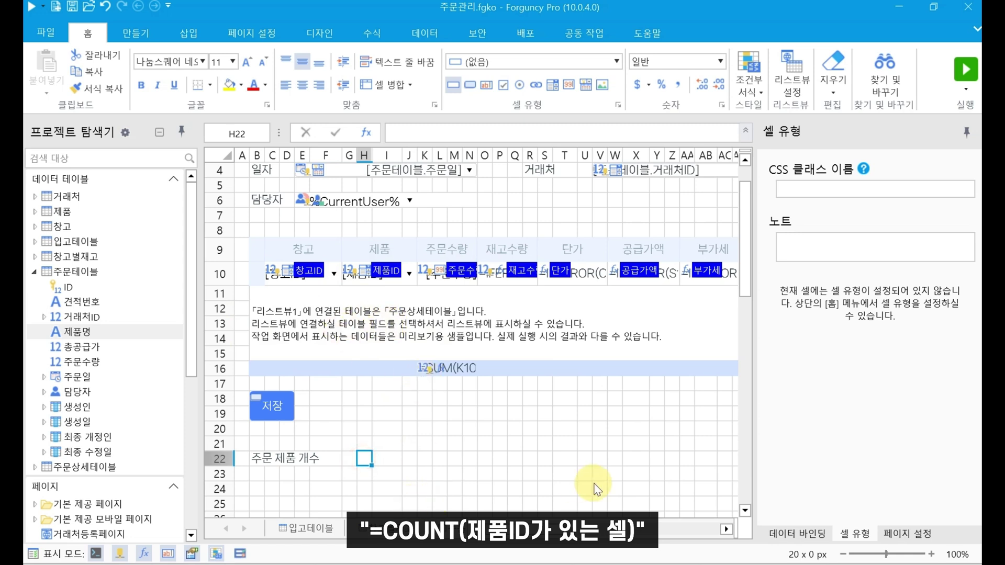
pyautogui.write('=CO')
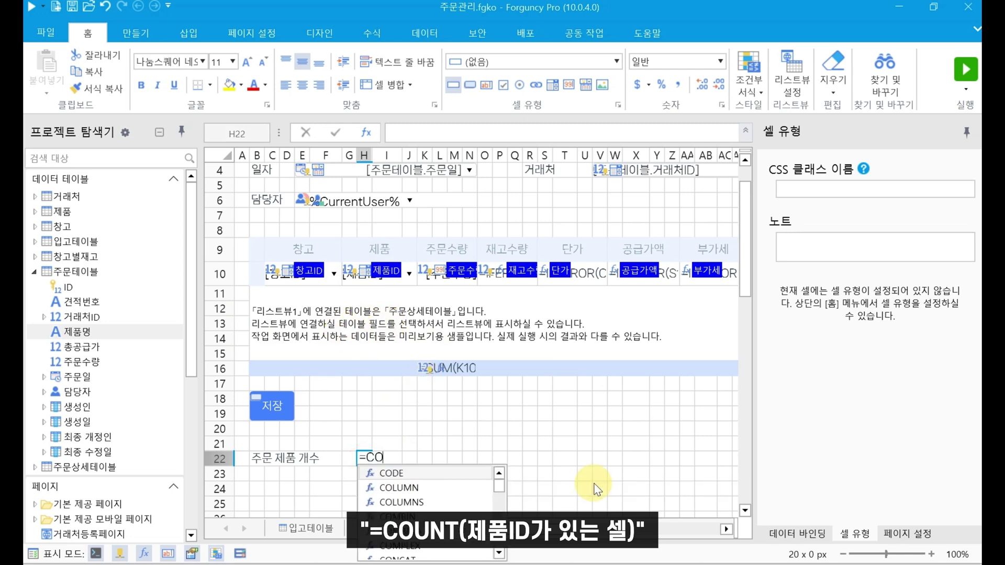
pyautogui.write('UNT(')
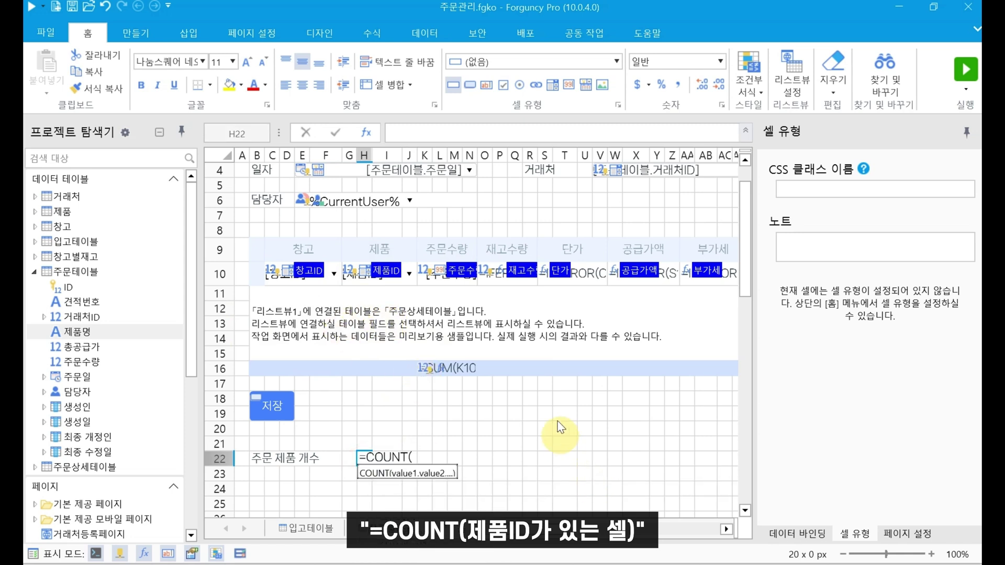
pyautogui.click(381, 272)
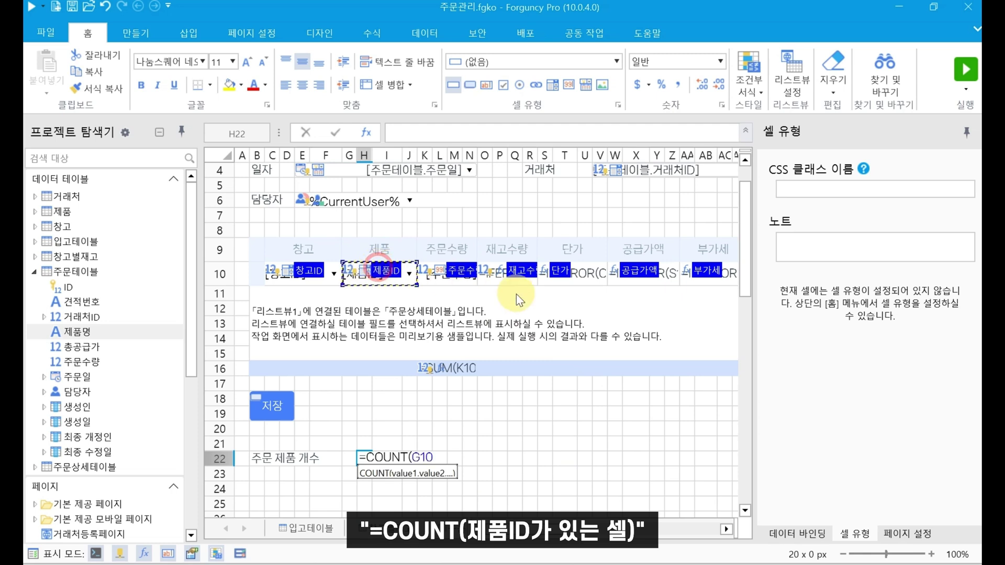
pyautogui.write(')')
pyautogui.press('Return')
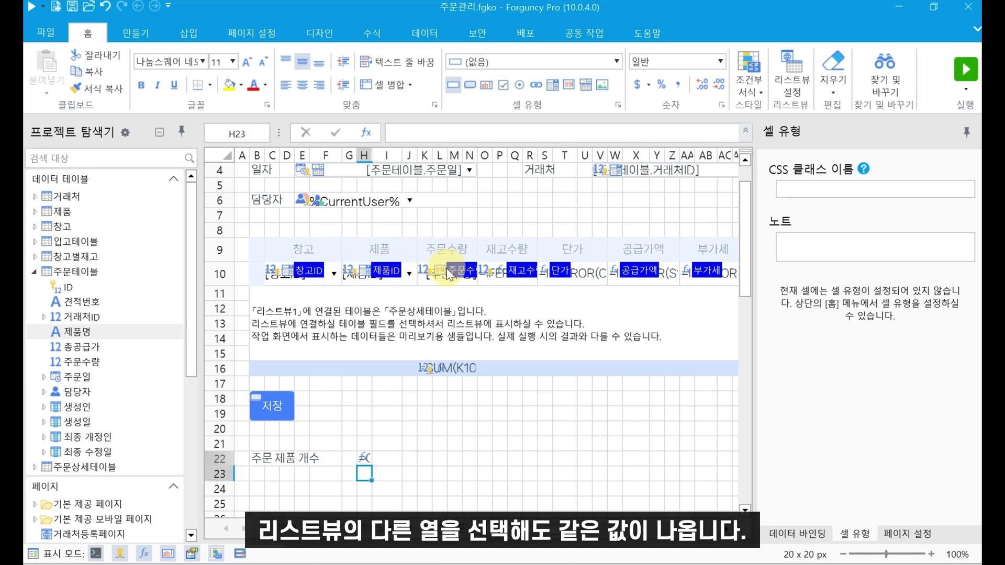
pyautogui.click(363, 459)
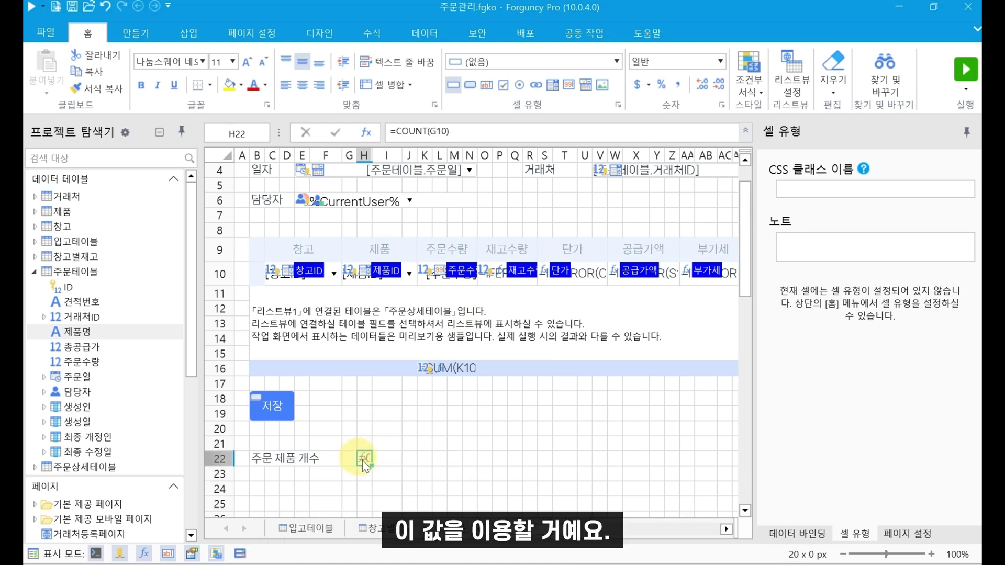
# - Hide row 22, which holds the product count label and formula
pyautogui.click(219, 461)
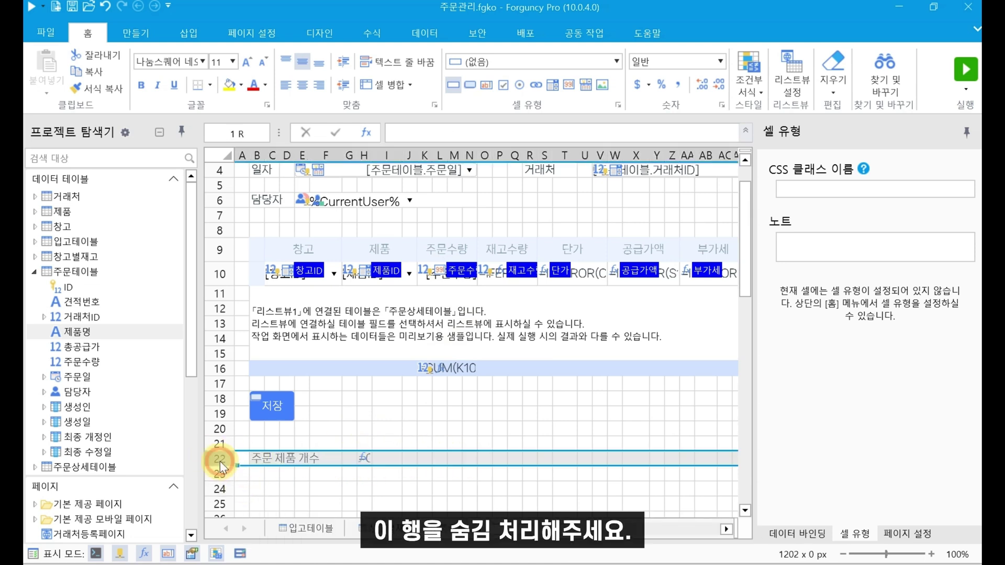
pyautogui.rightClick(220, 461)
pyautogui.click(271, 427)
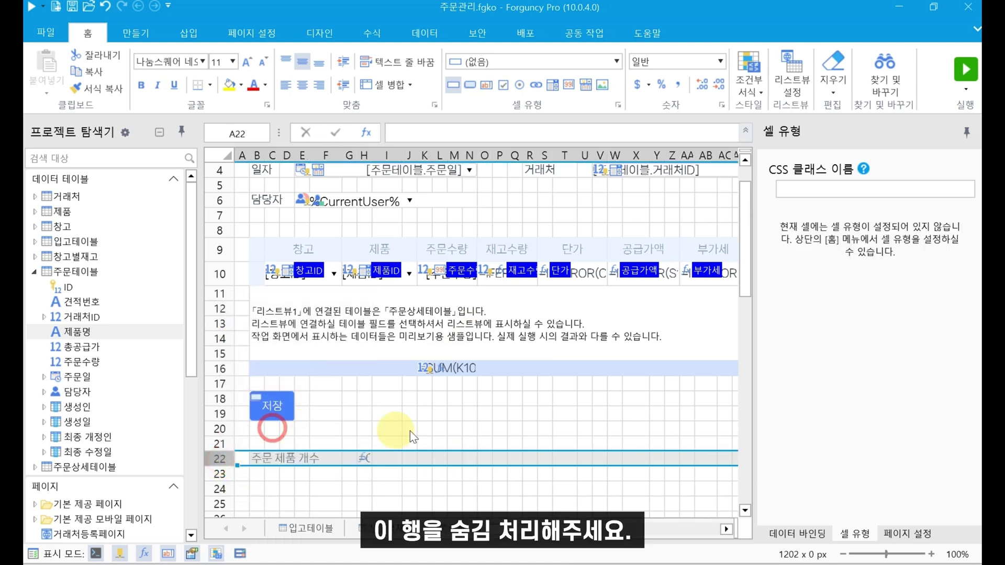
pyautogui.click(513, 456)
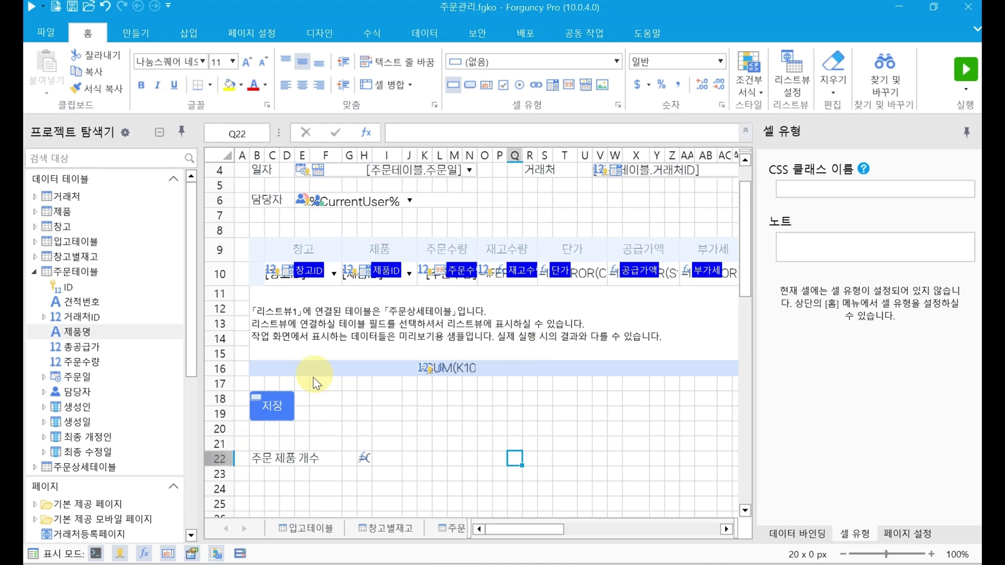
# - Open the command editor of the 저장 button and add a 파라미터 설정 command
pyautogui.rightClick(270, 399)
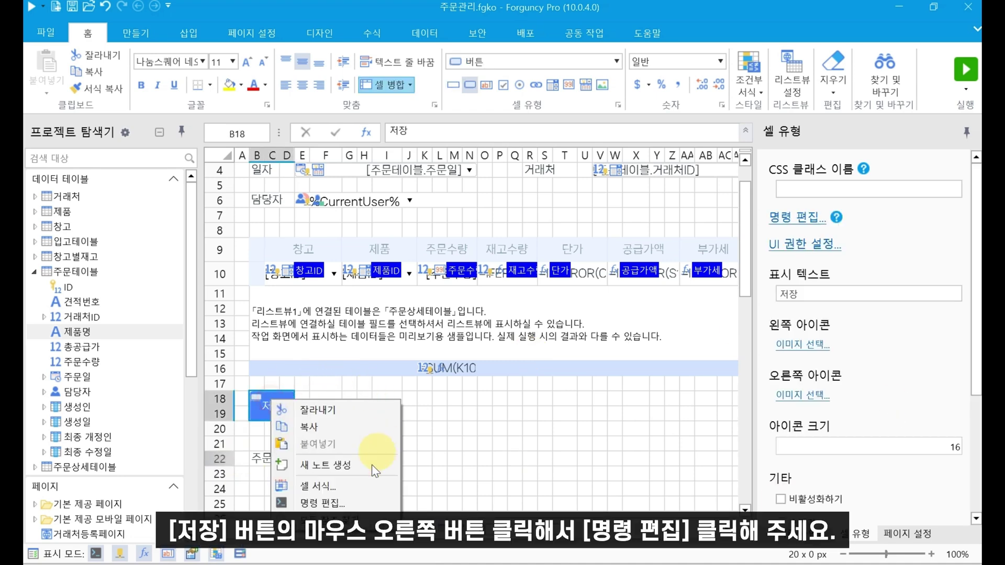
pyautogui.click(361, 501)
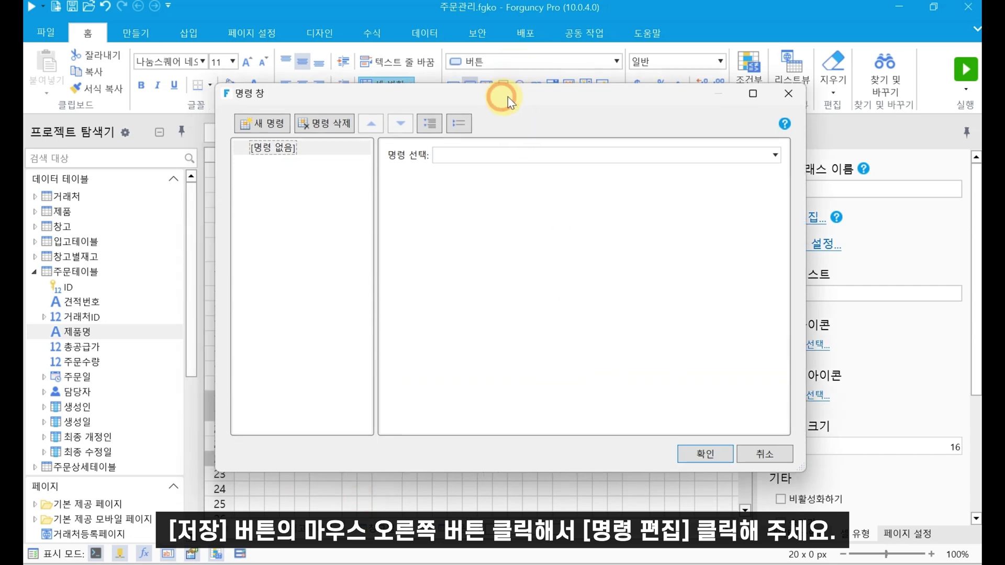
pyautogui.moveTo(501, 98); pyautogui.dragTo(655, 107)
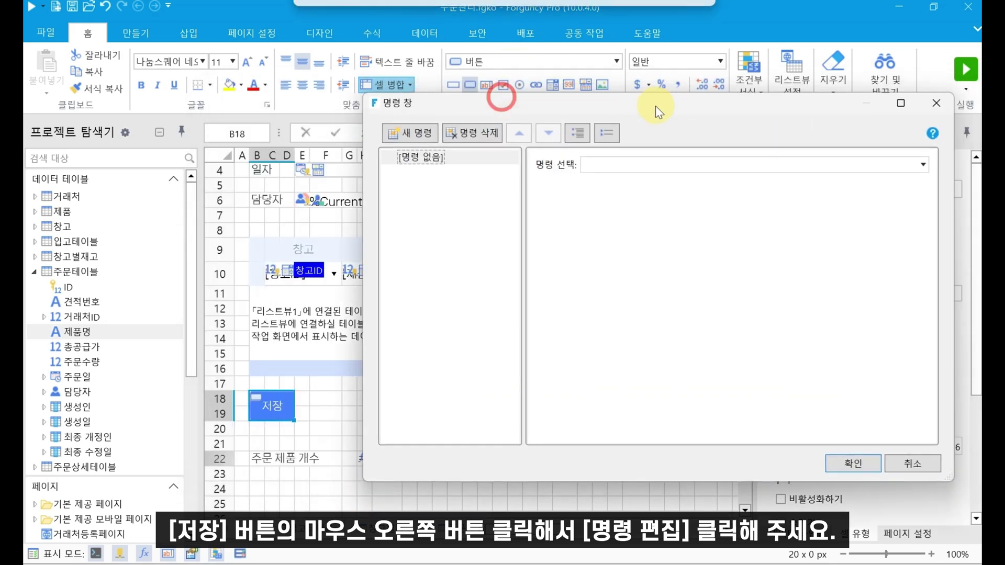
pyautogui.click(641, 169)
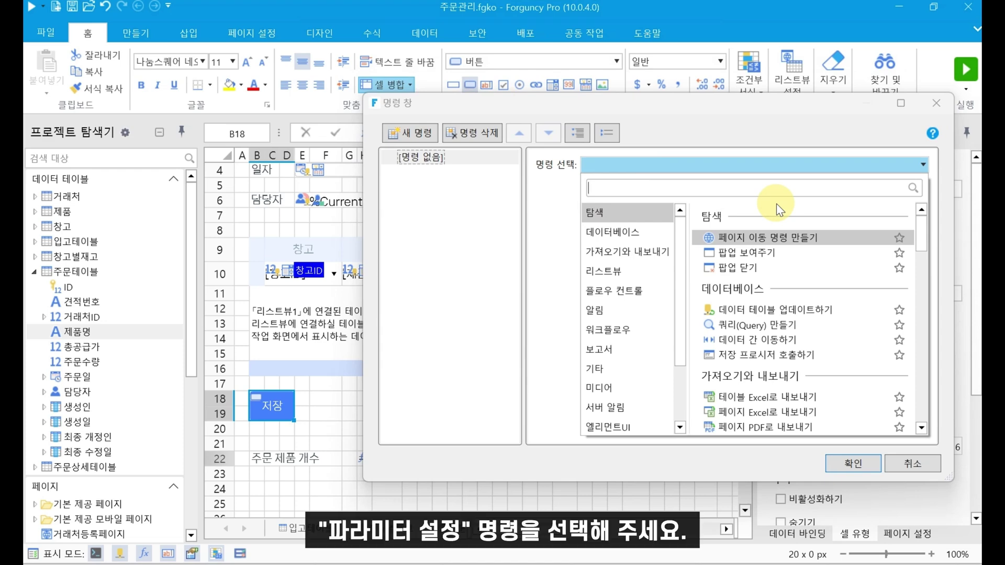
pyautogui.write('파라미')
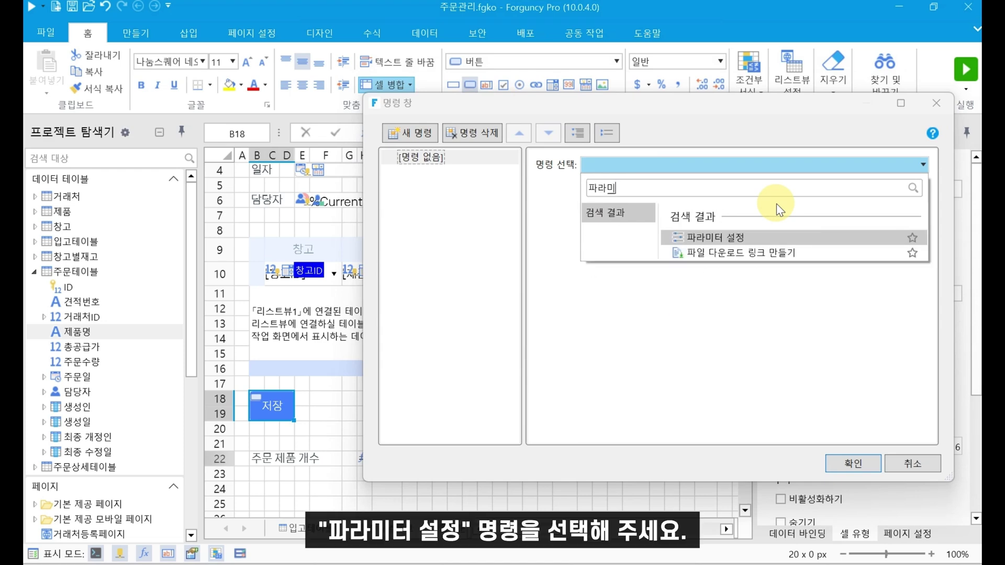
pyautogui.write('터')
pyautogui.click(735, 234)
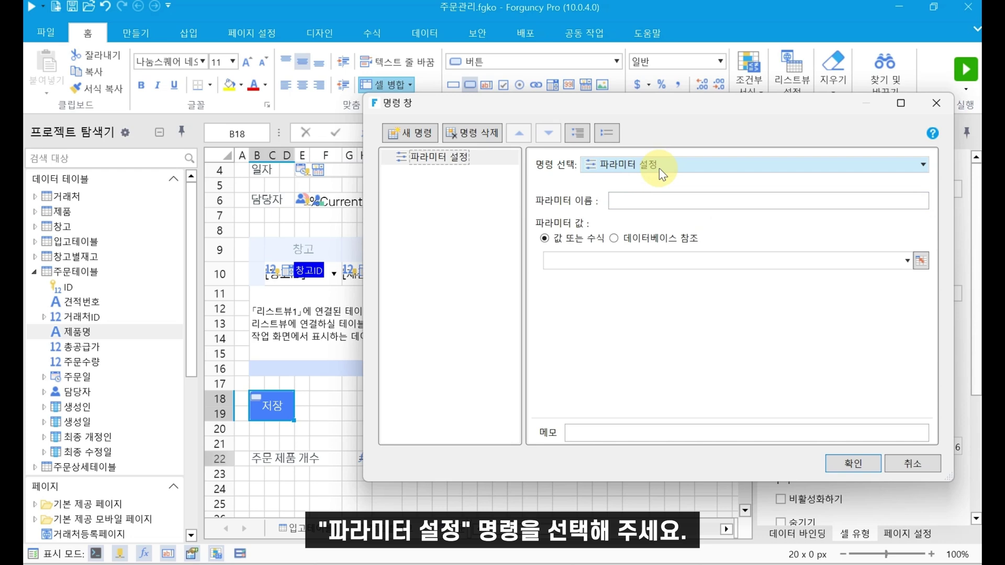
# - Name the parameter 제품명 and set its value by database reference (데이터베이스 참조) to the 제품명 column of the 제품 table
pyautogui.click(639, 203)
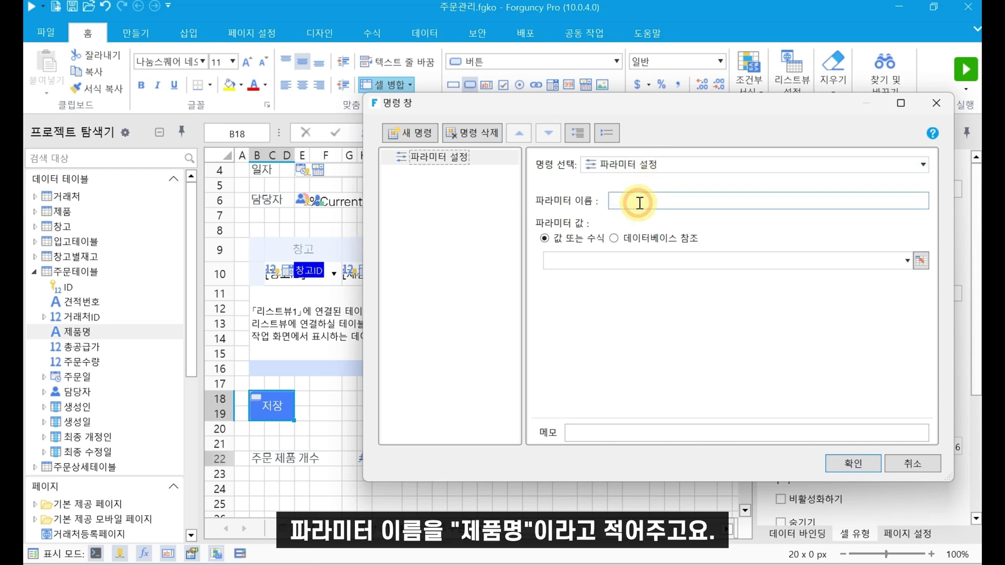
pyautogui.write('제품명')
pyautogui.moveTo(632, 114); pyautogui.dragTo(680, 100)
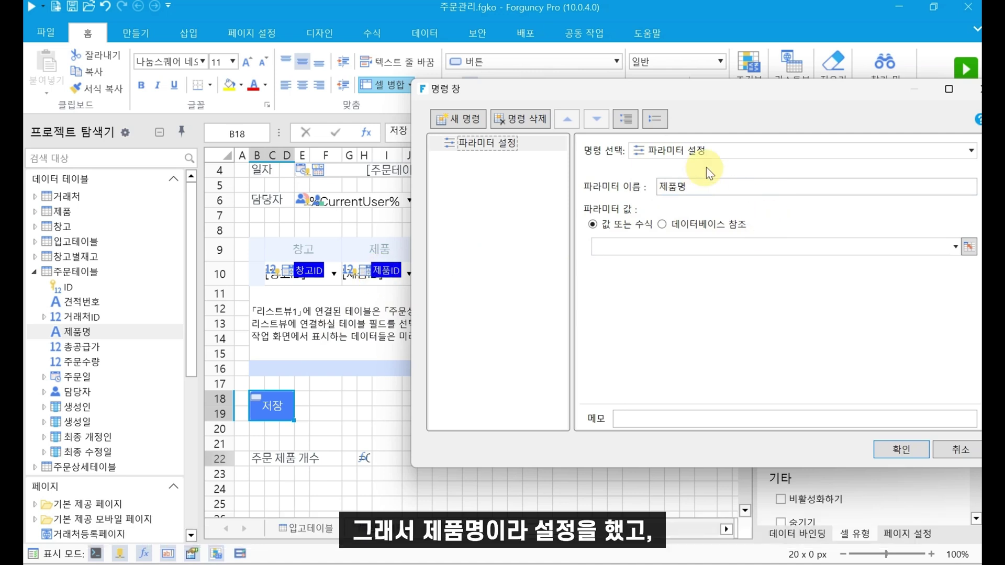
pyautogui.click(695, 224)
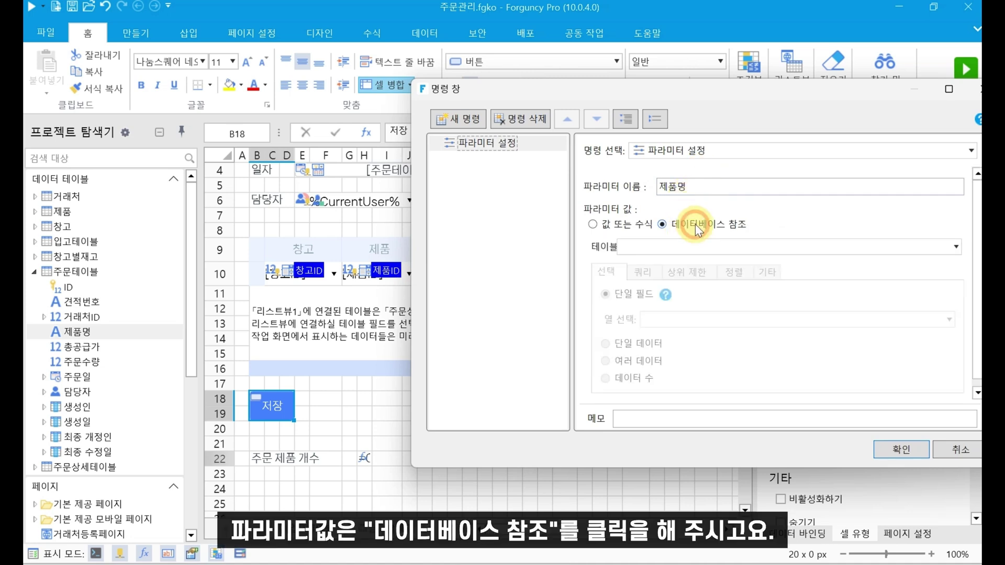
pyautogui.click(670, 248)
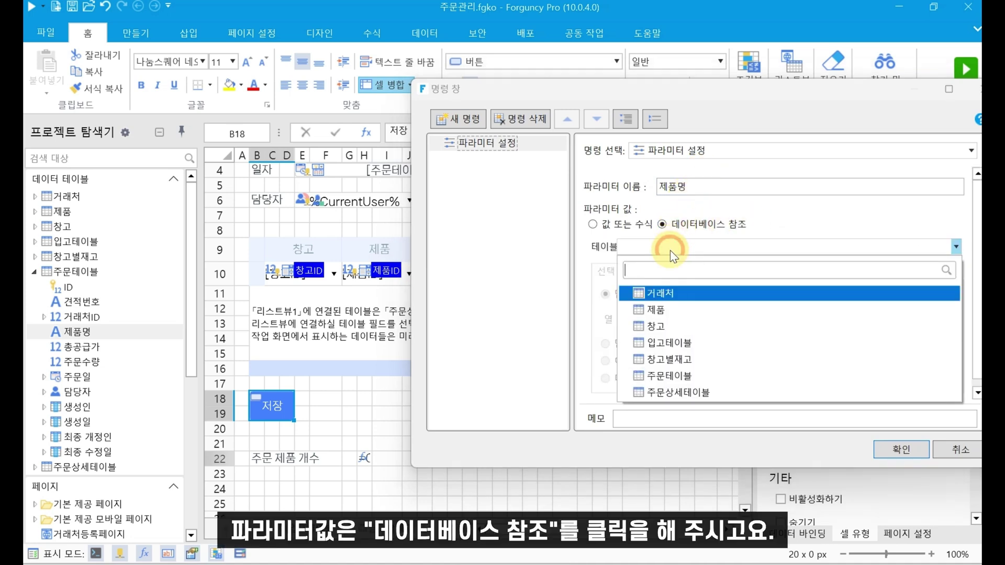
pyautogui.click(665, 314)
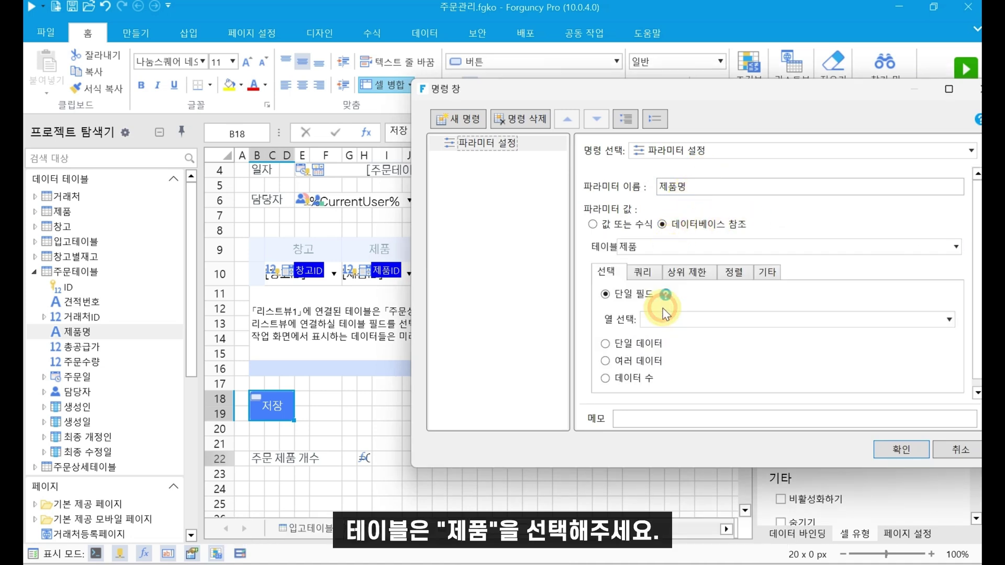
pyautogui.click(660, 320)
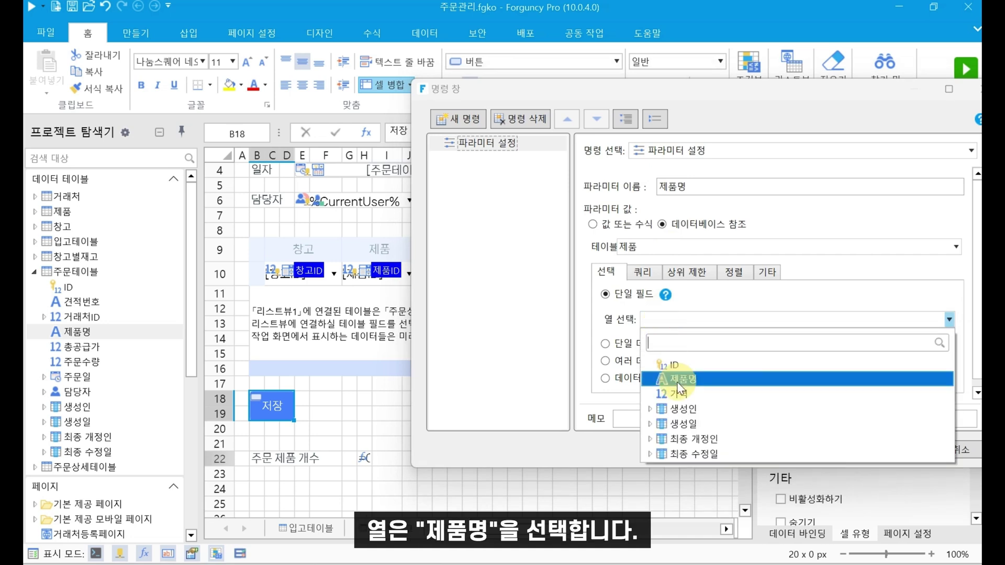
pyautogui.click(677, 379)
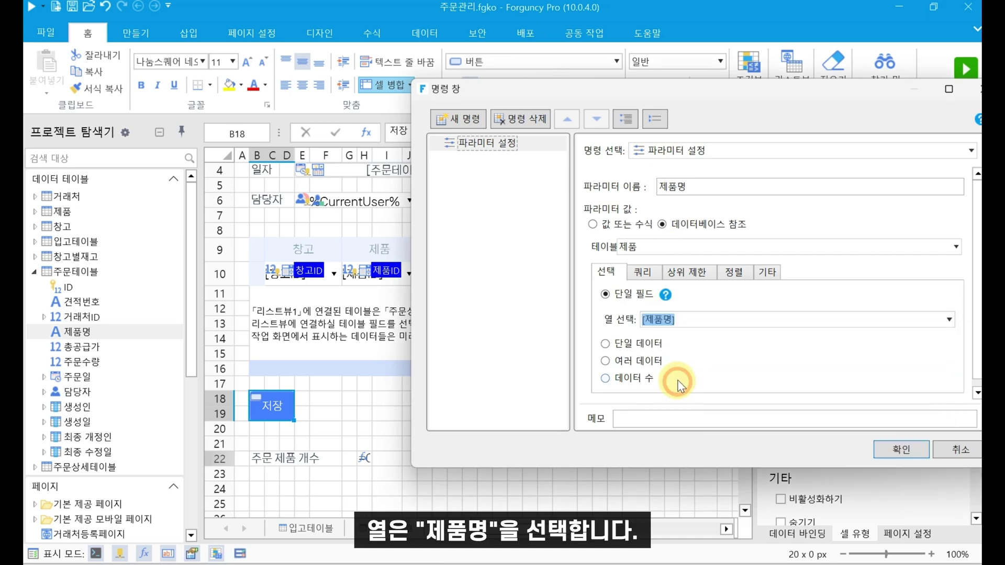
# - Add a query condition to the 제품명 parameter so that the 제품 table's [ID] equals (같음) =G10
pyautogui.click(643, 273)
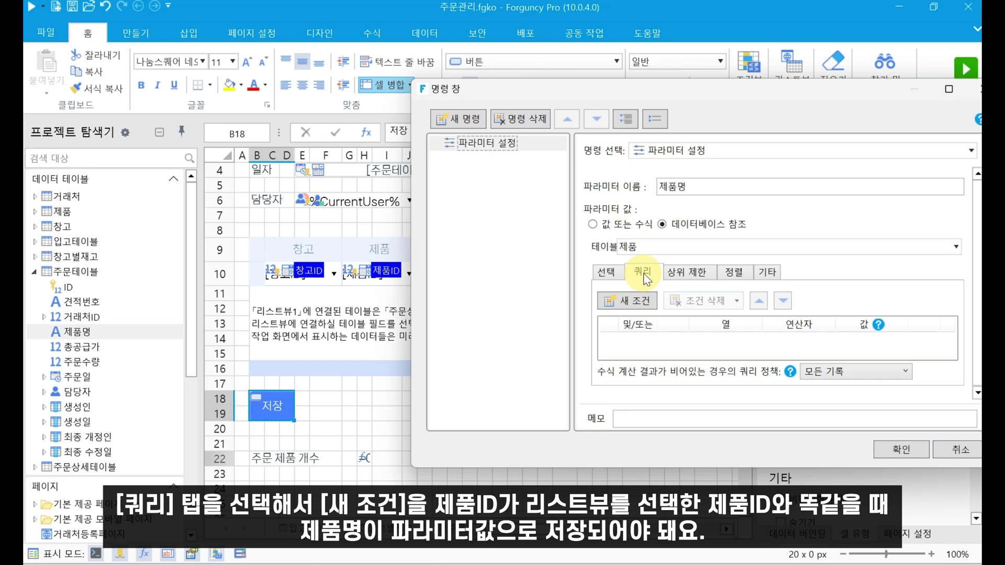
pyautogui.click(633, 301)
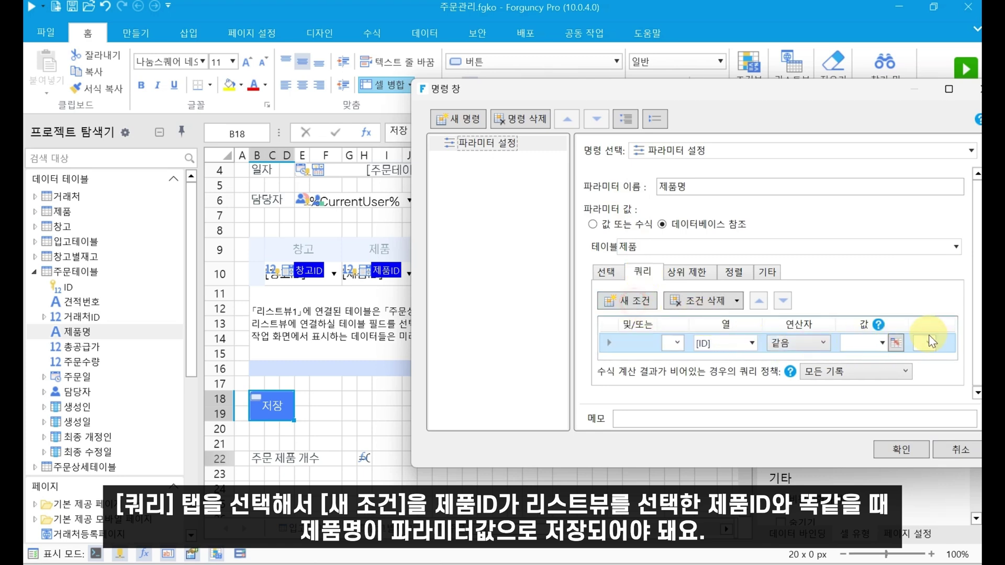
pyautogui.click(898, 344)
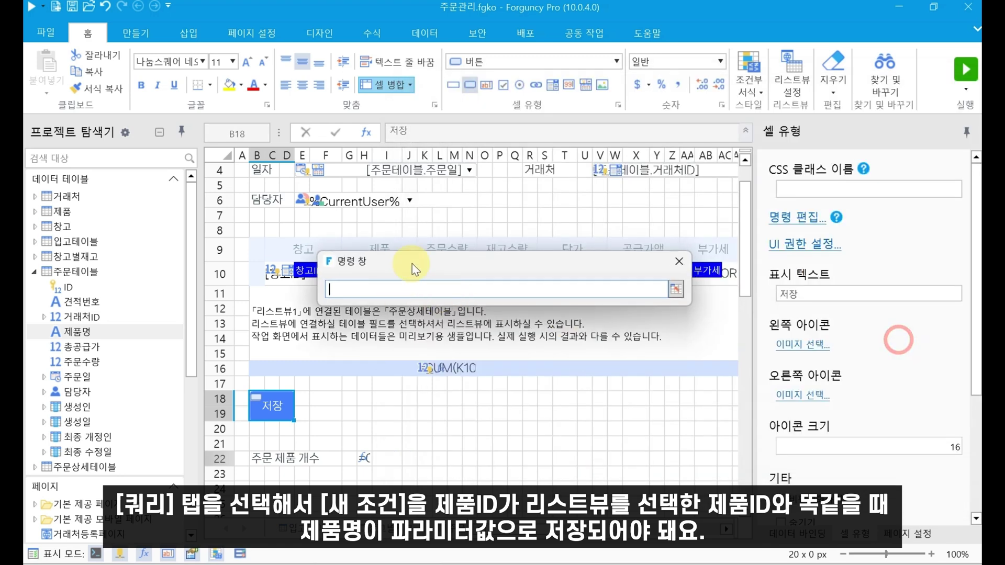
pyautogui.click(383, 274)
pyautogui.press('Return')
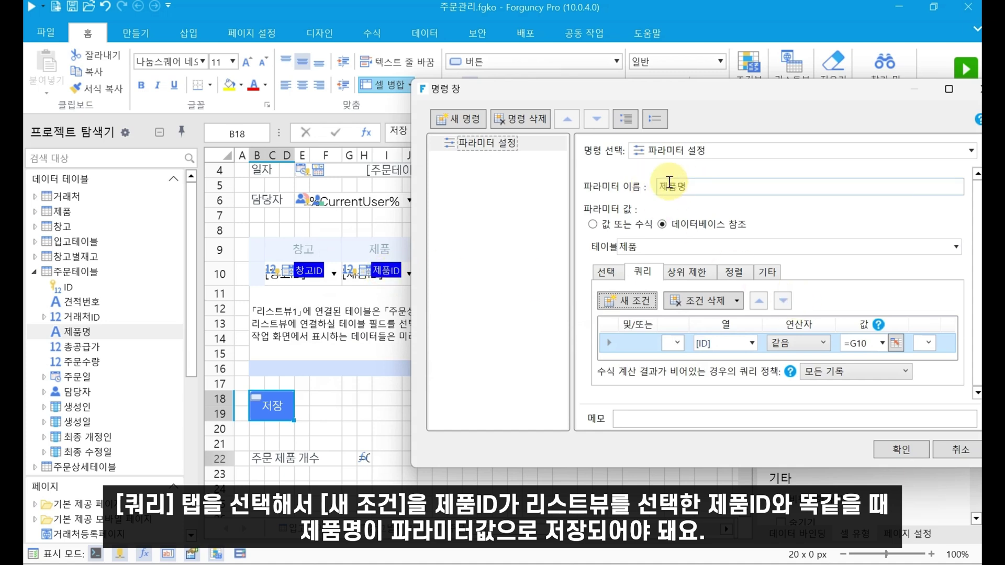
# - Add a second 파라미터 설정 command and name its parameter 제품값
pyautogui.click(507, 143)
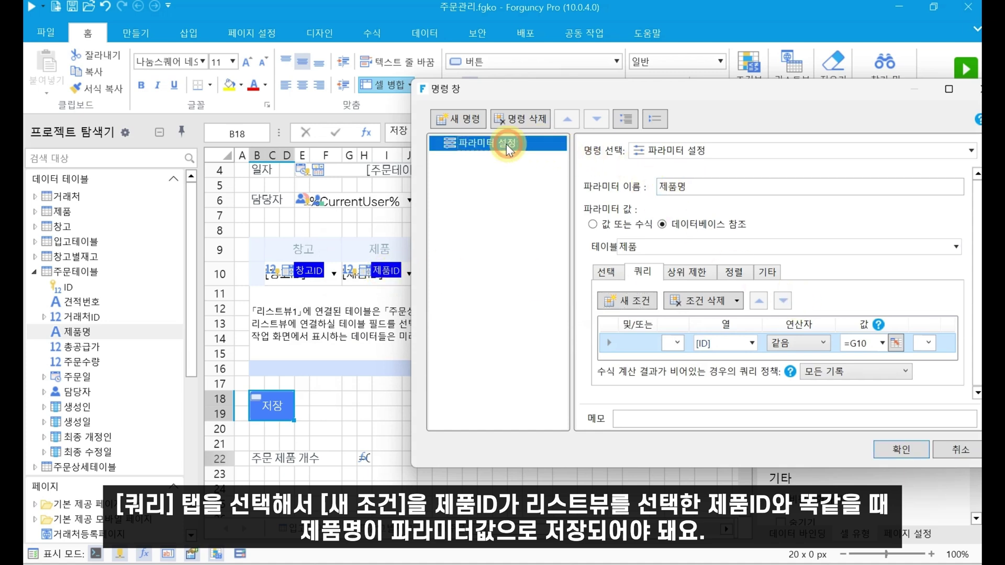
pyautogui.click(460, 120)
pyautogui.click(749, 152)
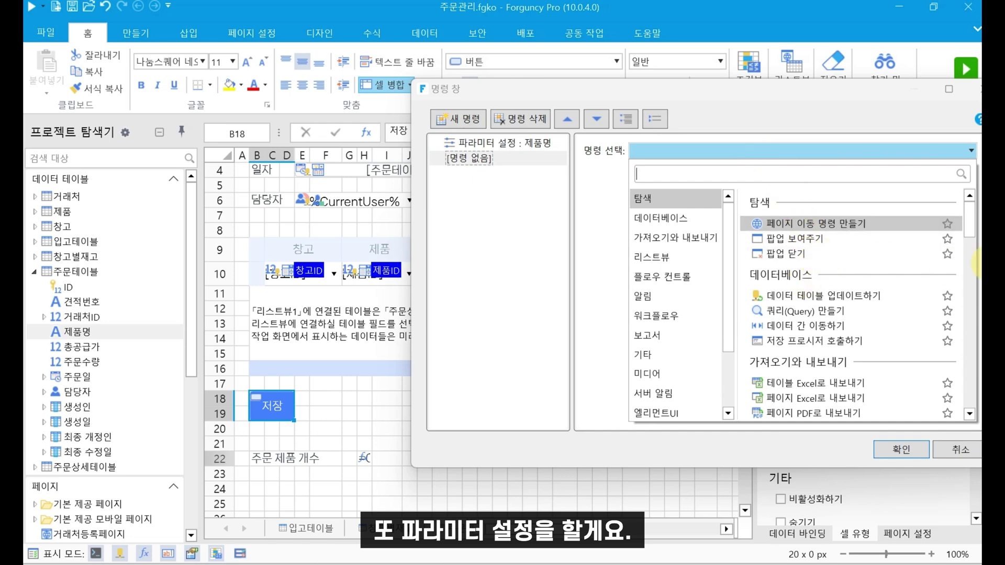
pyautogui.write('파라미터')
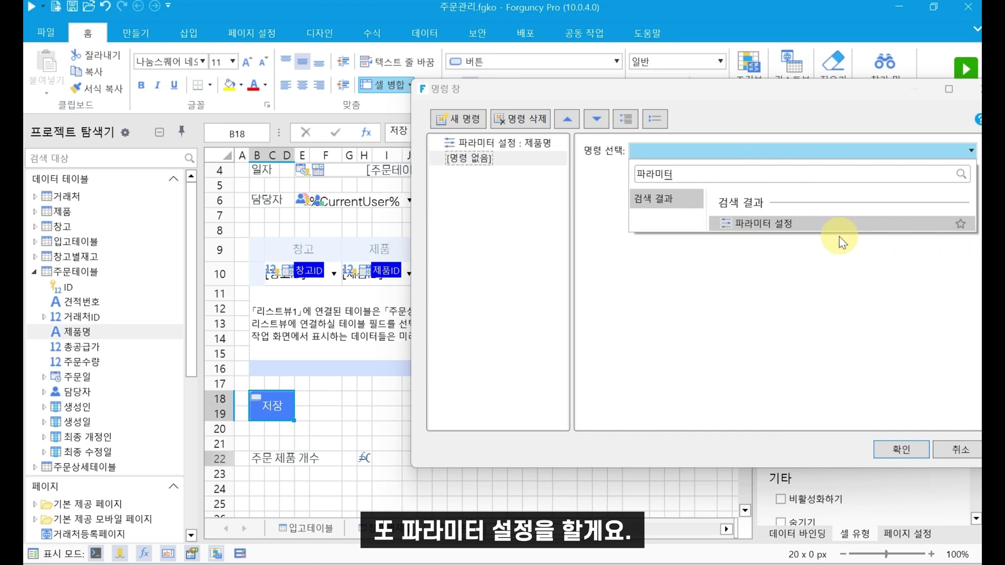
pyautogui.click(841, 226)
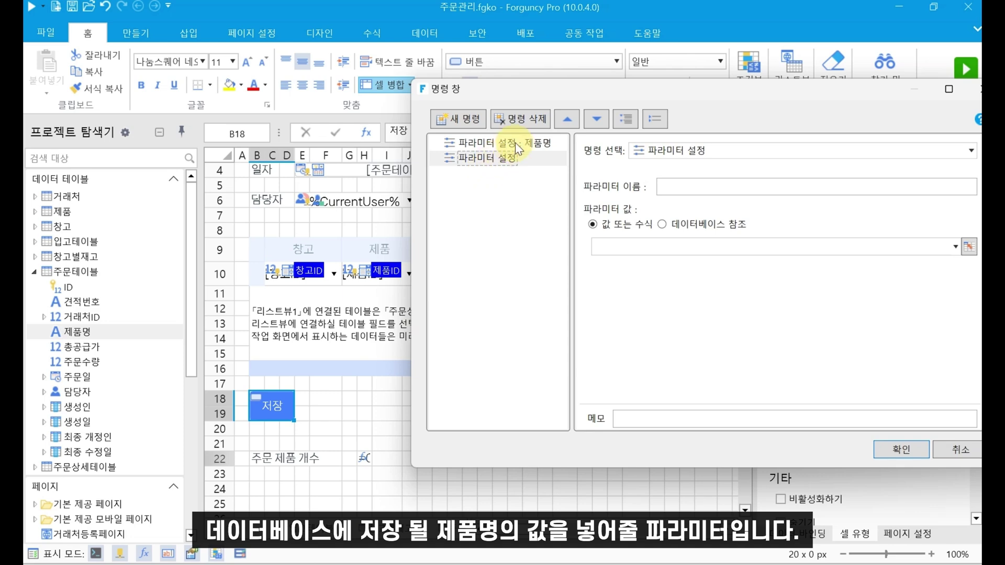
pyautogui.click(705, 187)
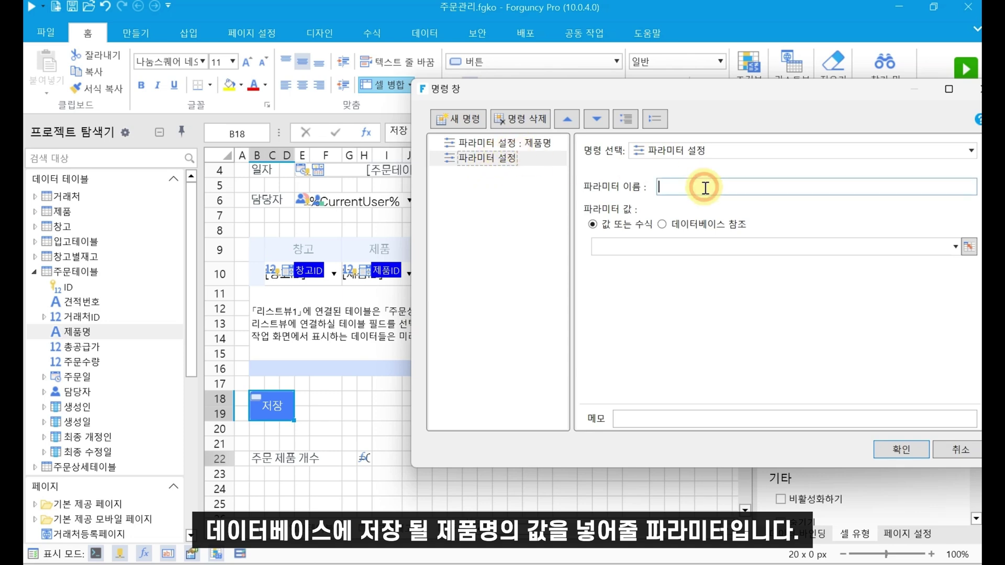
pyautogui.write('제')
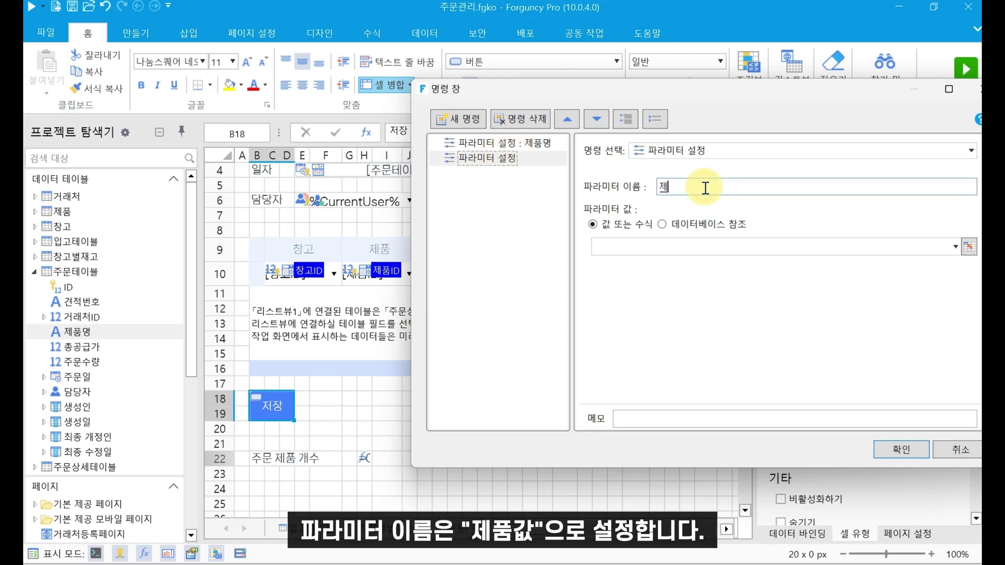
pyautogui.write('품ㅁ')
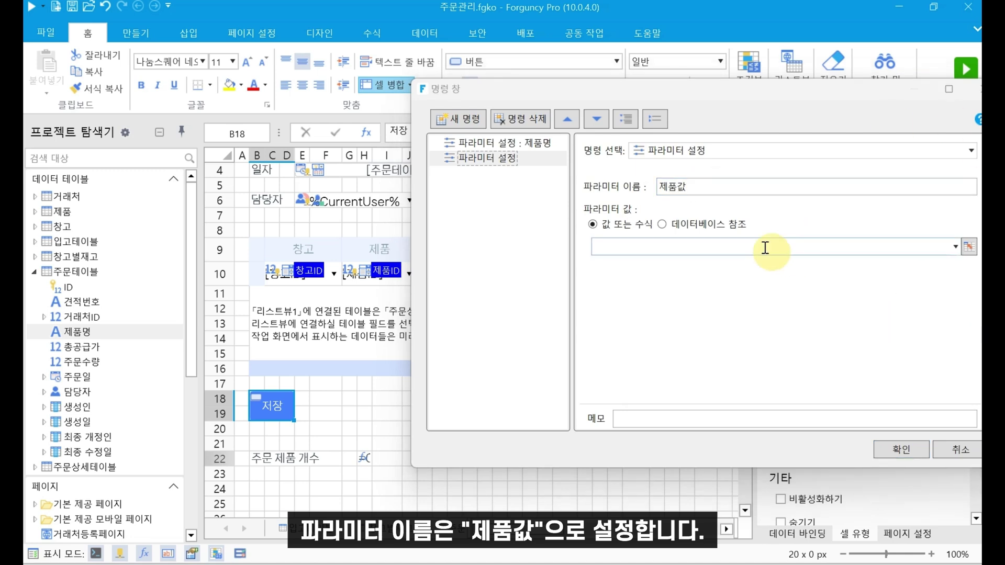
# - Begin the 제품값 value formula with =CONCATENATE(제품명," 외 ", to join the product name and connecting text
pyautogui.click(746, 245)
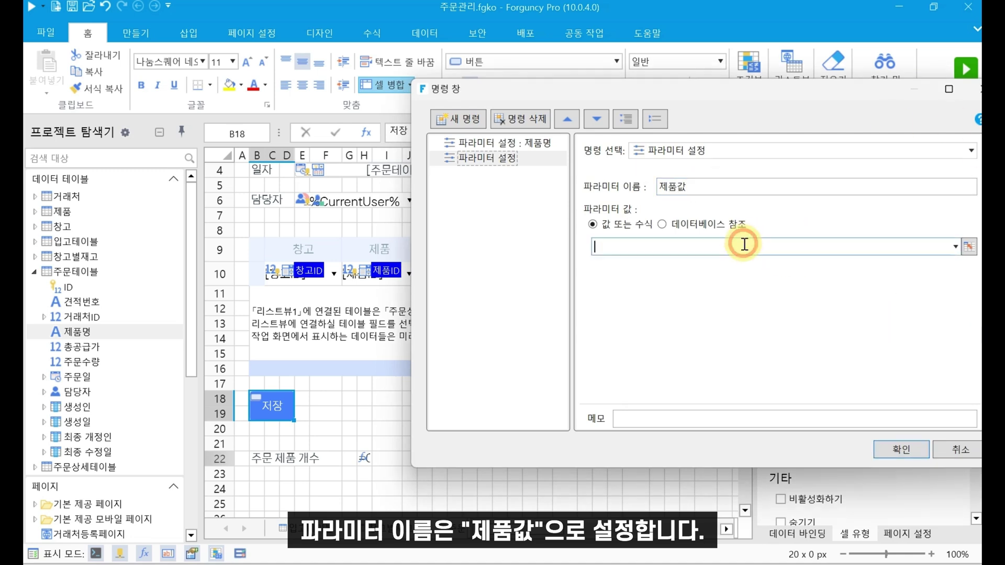
pyautogui.click(969, 247)
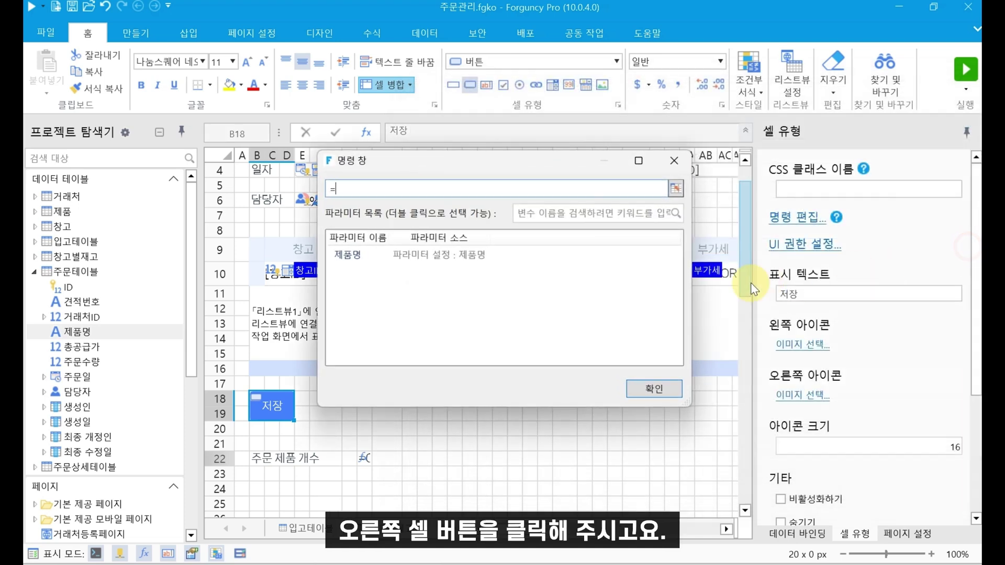
pyautogui.press('BackSpace')
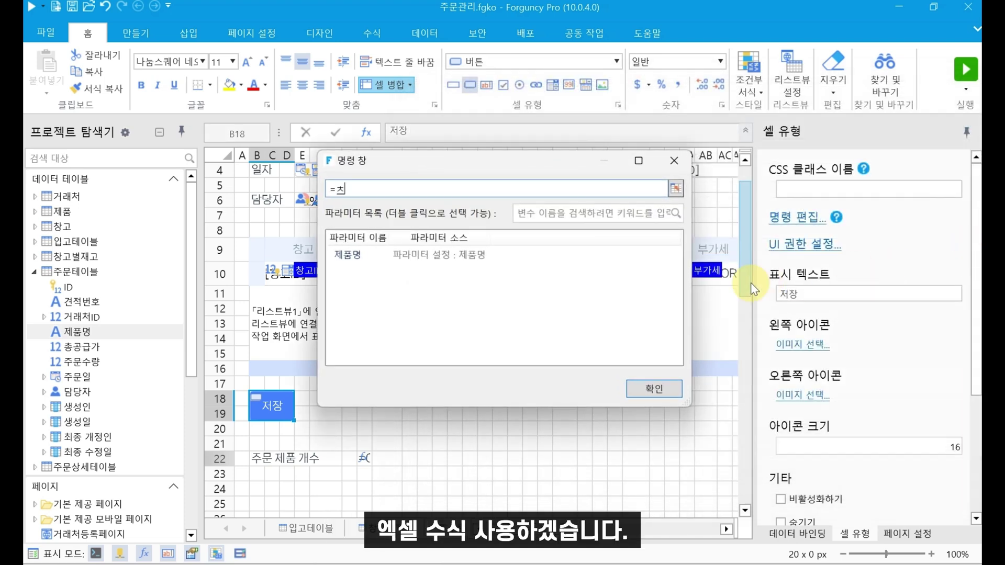
pyautogui.write('CONCATE')
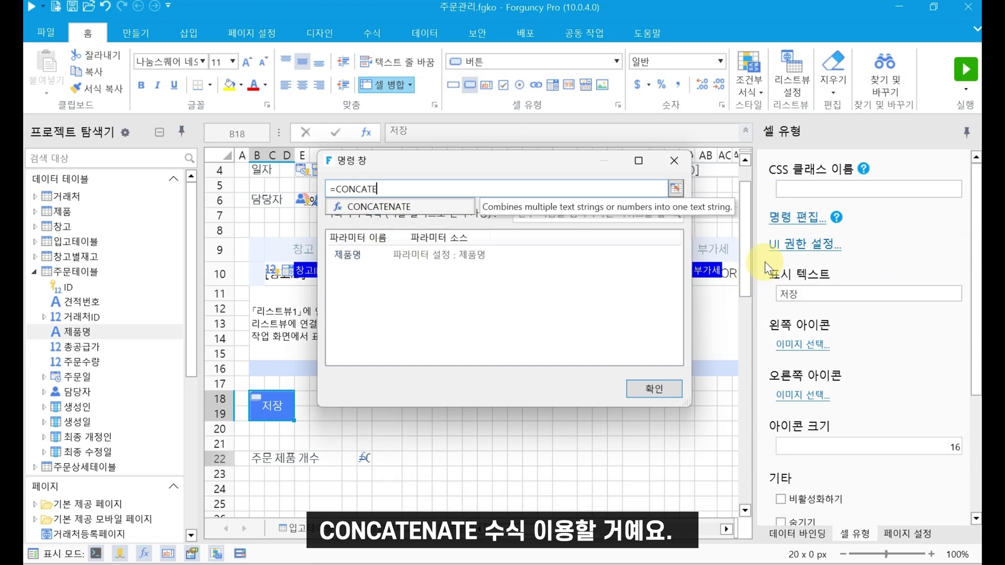
pyautogui.click(407, 207)
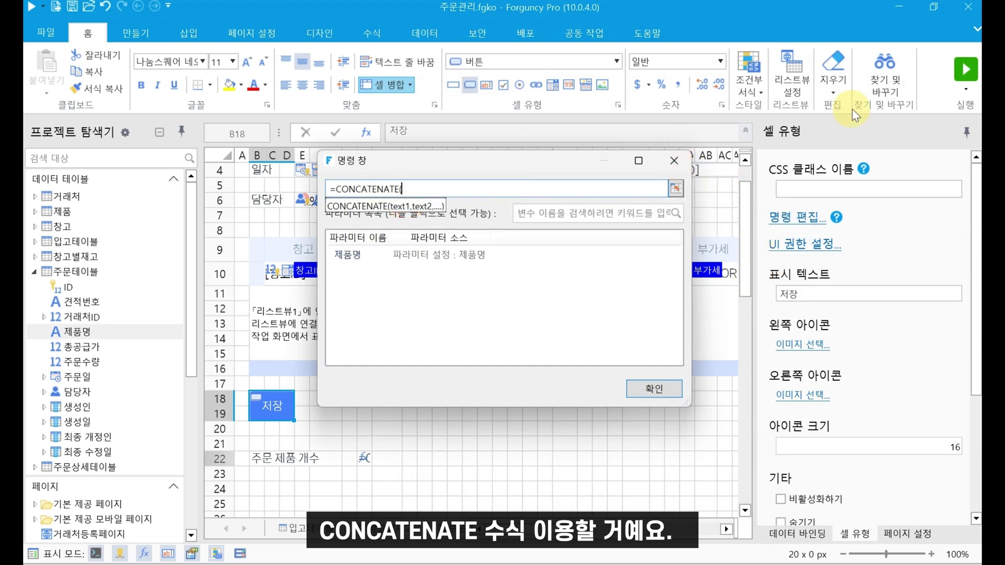
pyautogui.write('제품명')
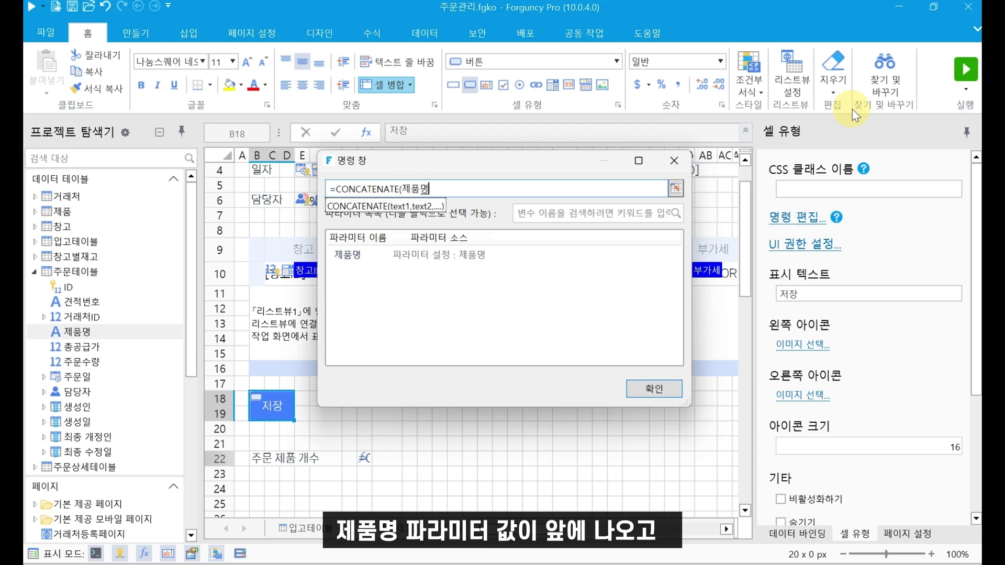
pyautogui.write(',"')
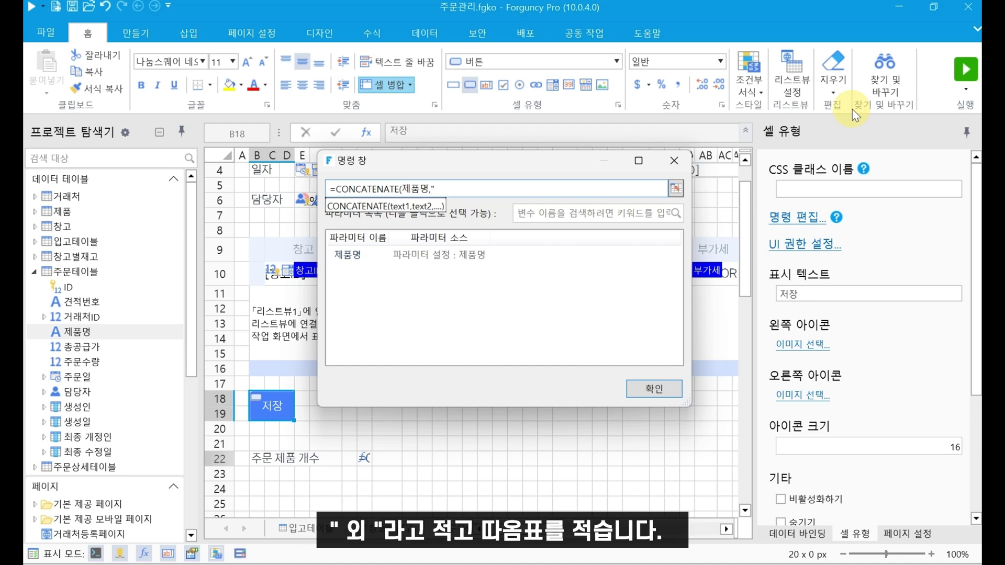
pyautogui.write(' 오')
pyautogui.write('",')
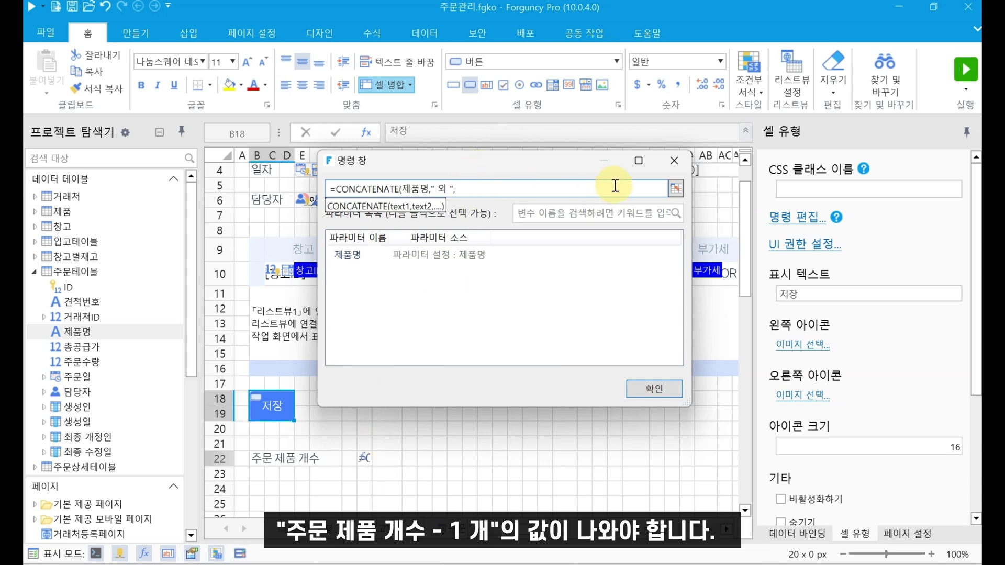
# - Complete the 제품값 formula by referencing the product count cell as H22-1, followed by "개", and accept it
pyautogui.click(679, 187)
pyautogui.click(365, 457)
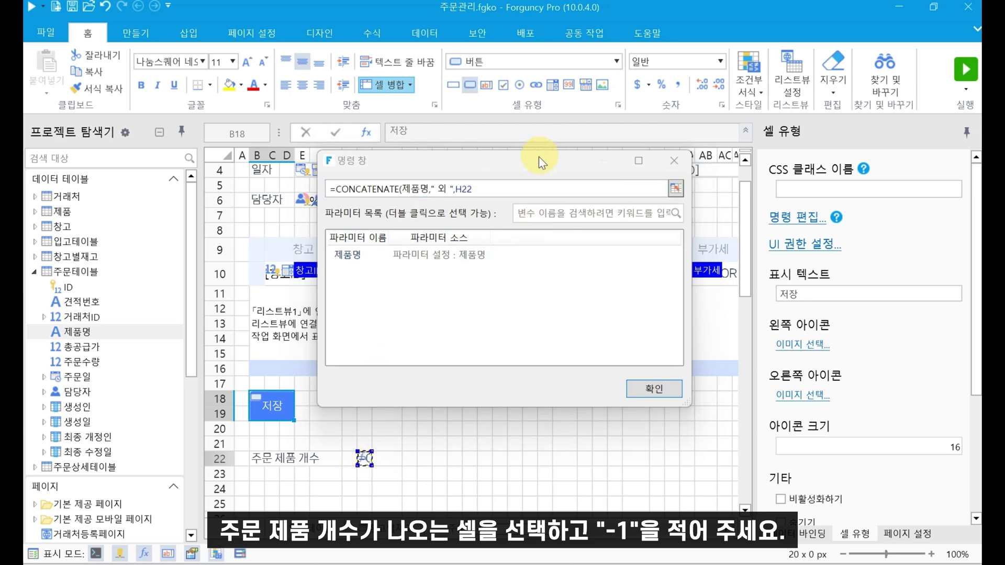
pyautogui.click(519, 190)
pyautogui.write('-1')
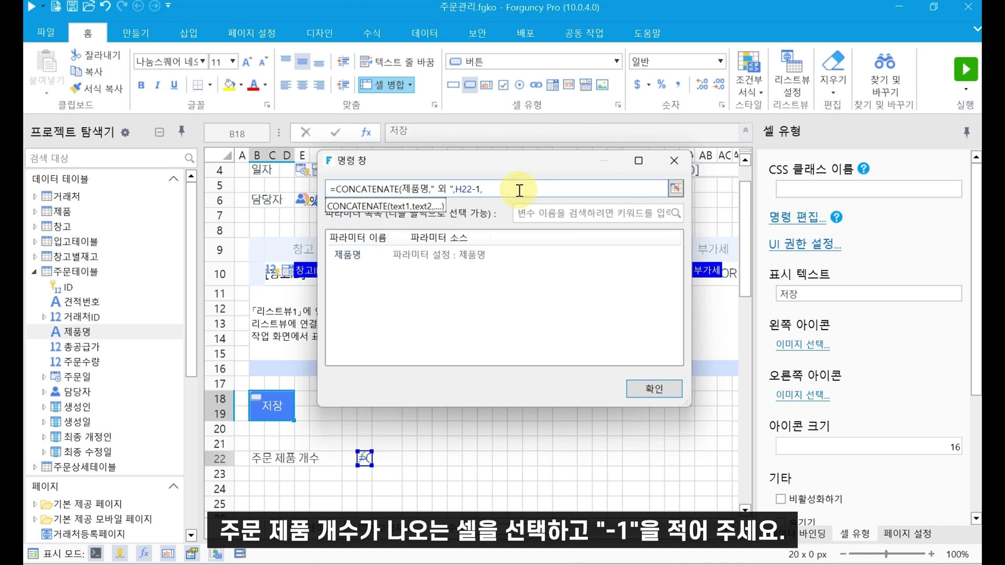
pyautogui.write(',"')
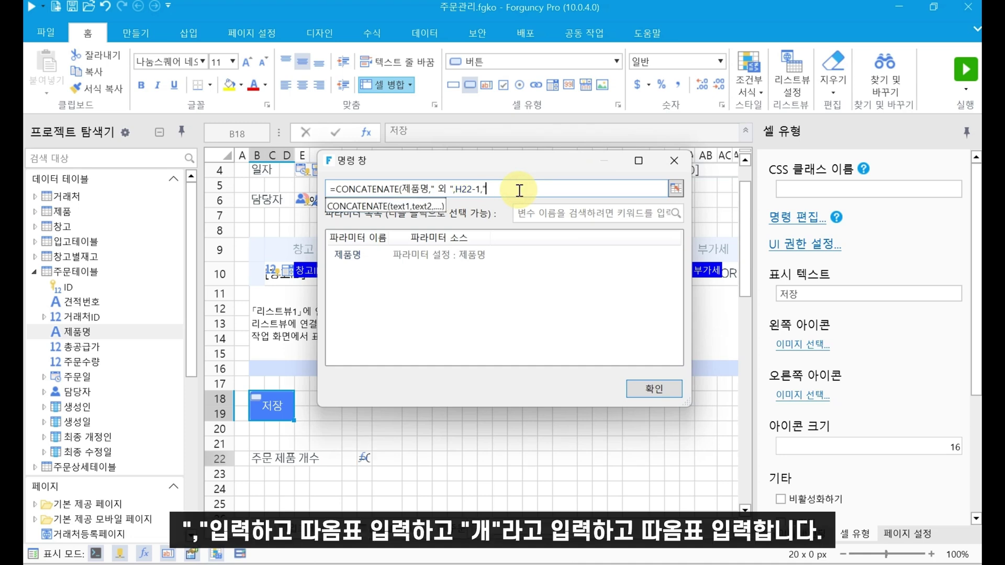
pyautogui.write('개")')
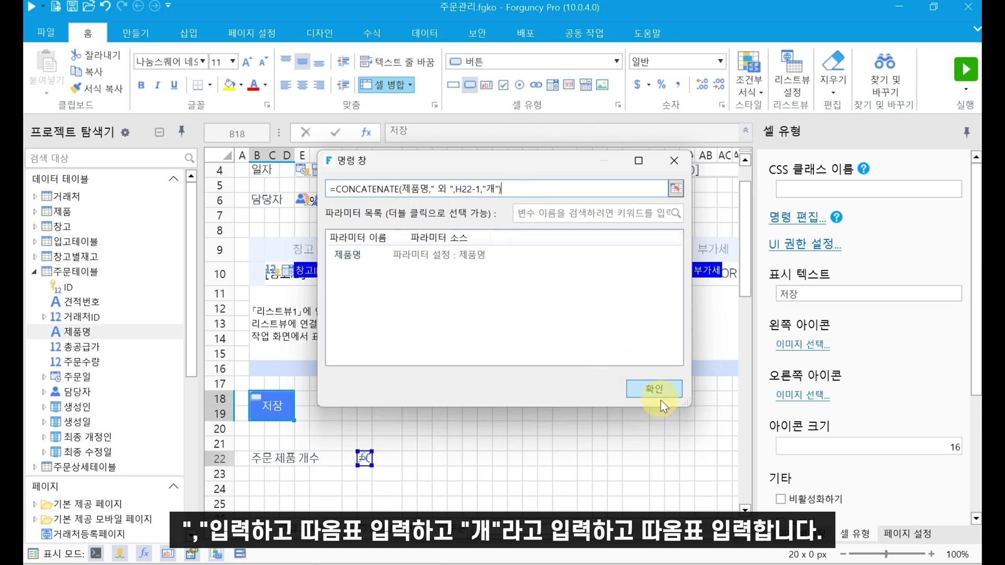
pyautogui.click(667, 390)
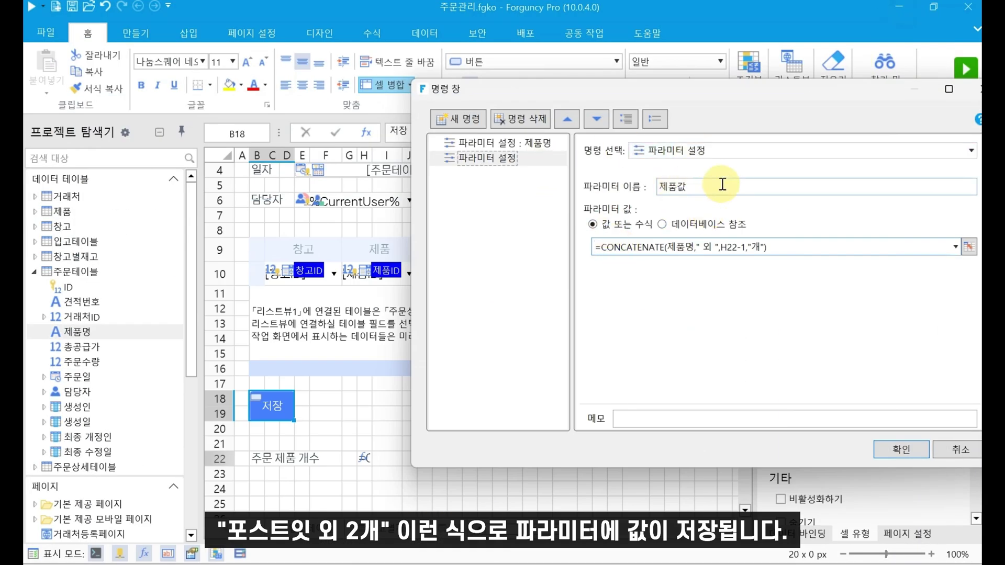
# - Add a 조건문(If-Else) 만들기 command after the two parameter commands
pyautogui.click(474, 160)
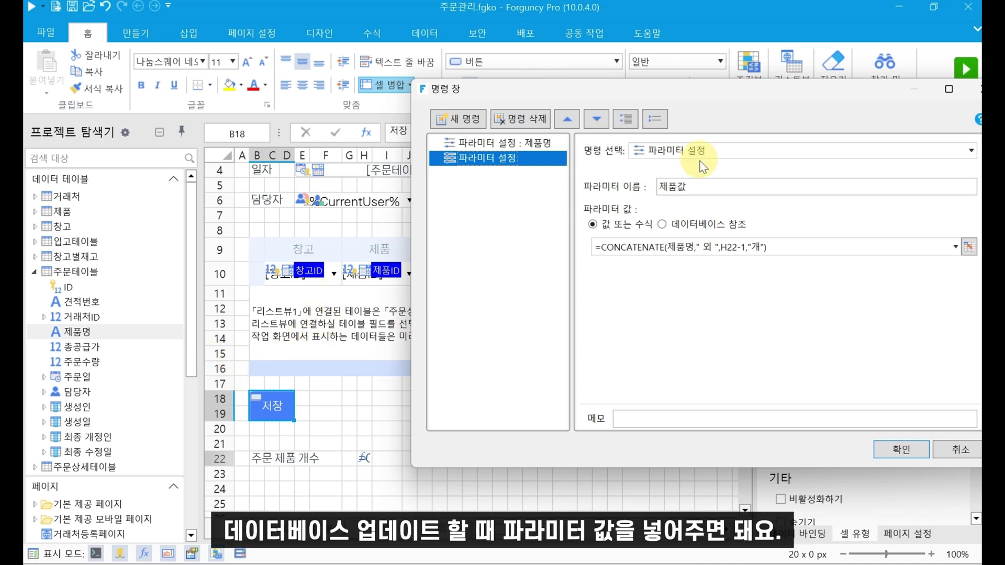
pyautogui.click(469, 120)
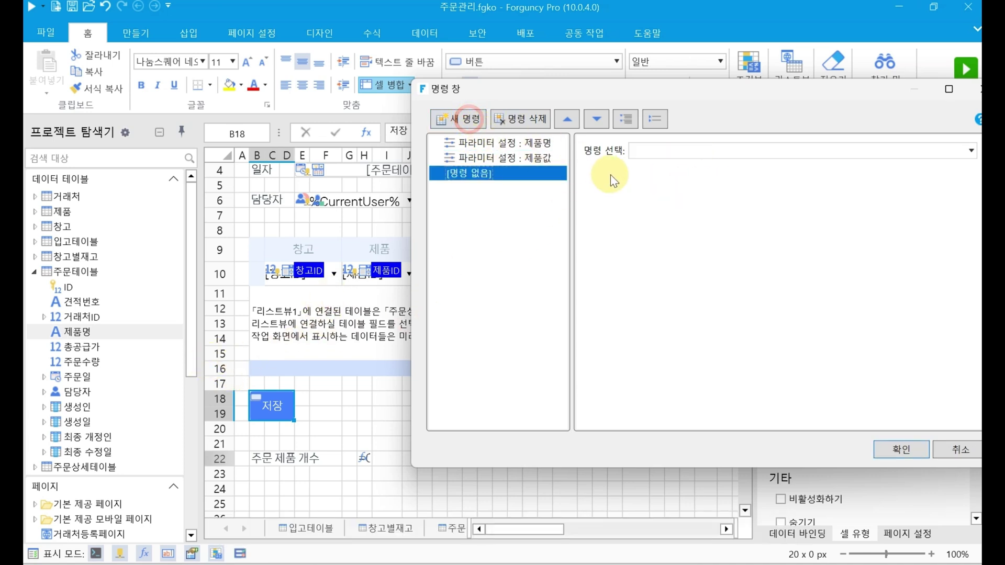
pyautogui.click(708, 153)
pyautogui.click(708, 152)
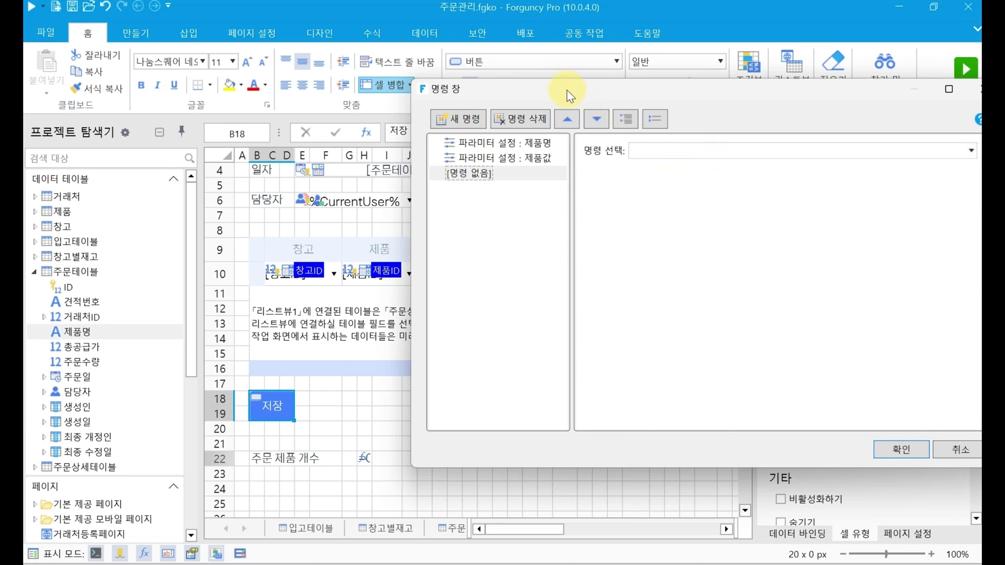
pyautogui.moveTo(567, 90); pyautogui.dragTo(693, 82)
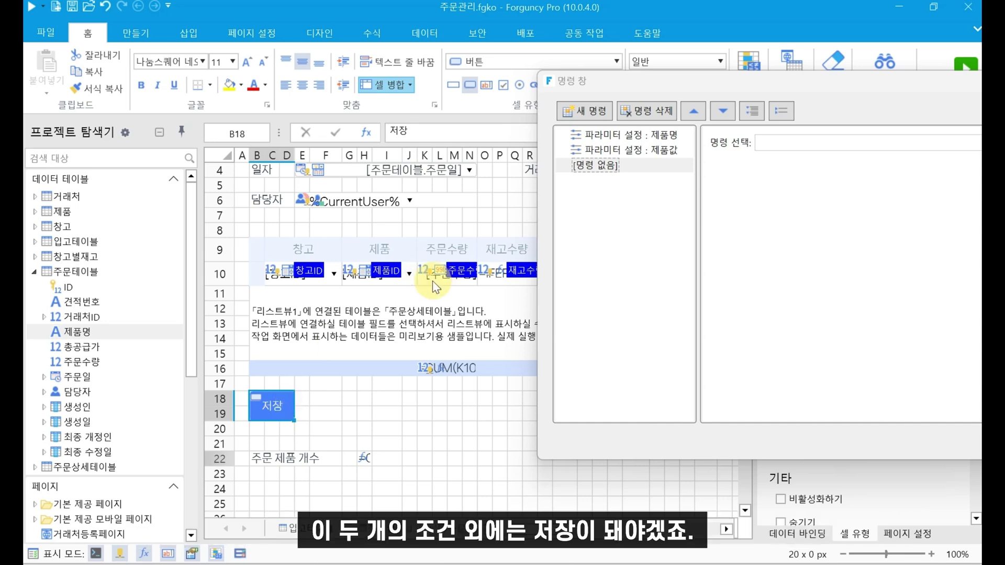
pyautogui.doubleClick(725, 84)
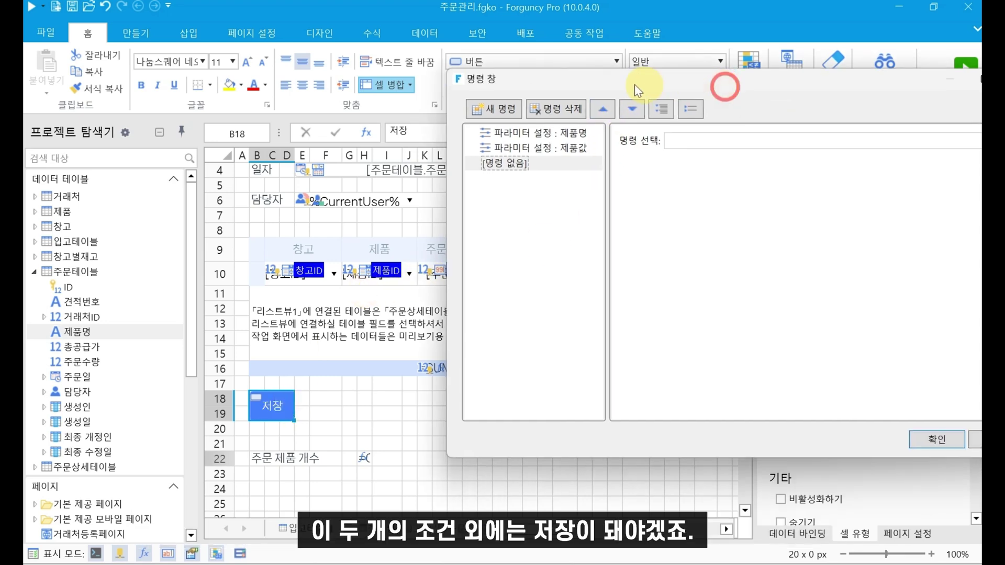
pyautogui.click(470, 128)
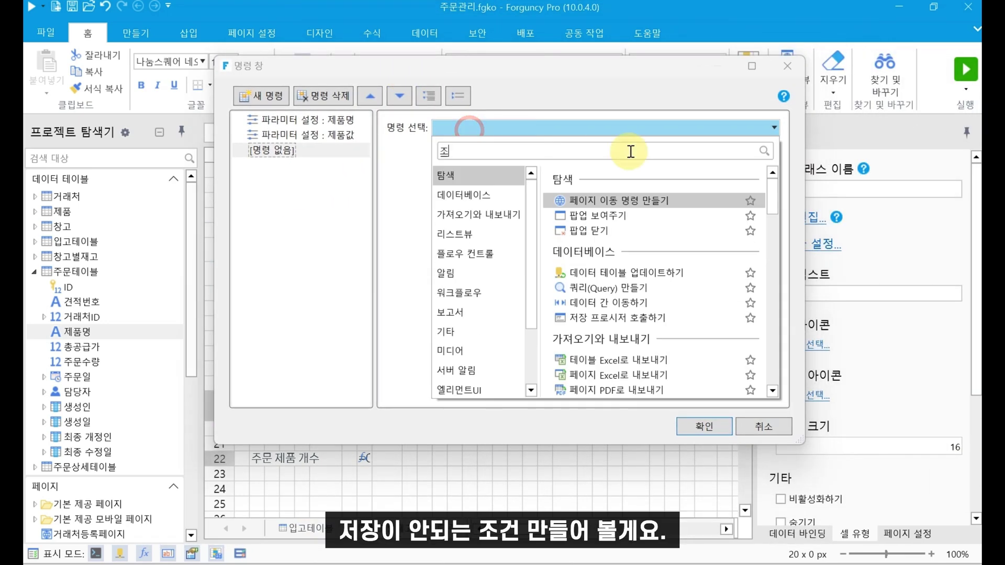
pyautogui.write('조건')
pyautogui.click(607, 224)
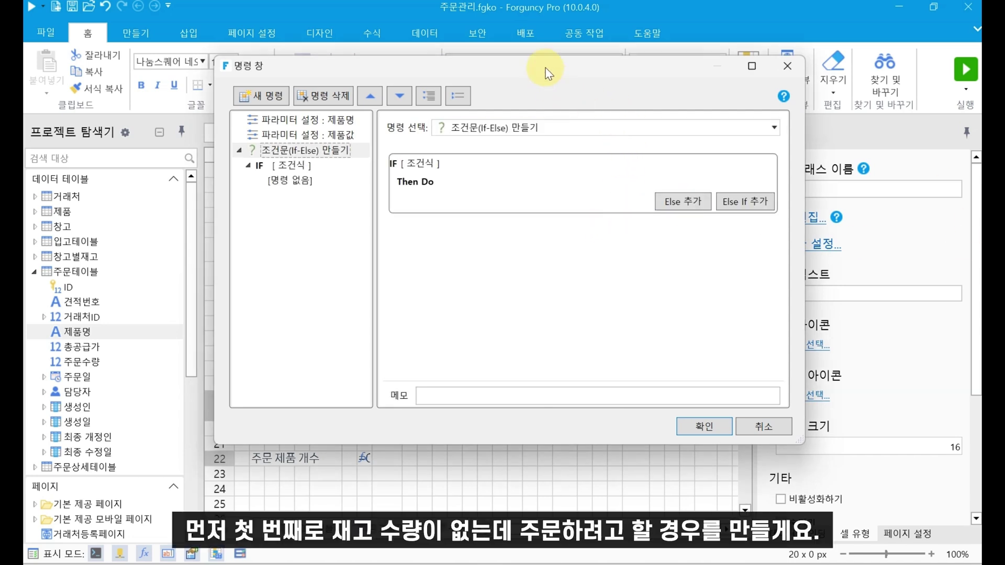
# - Set the IF condition so that the list view's stock quantity cell (=O10) is 보다 작음 0
pyautogui.moveTo(540, 68); pyautogui.dragTo(555, 120)
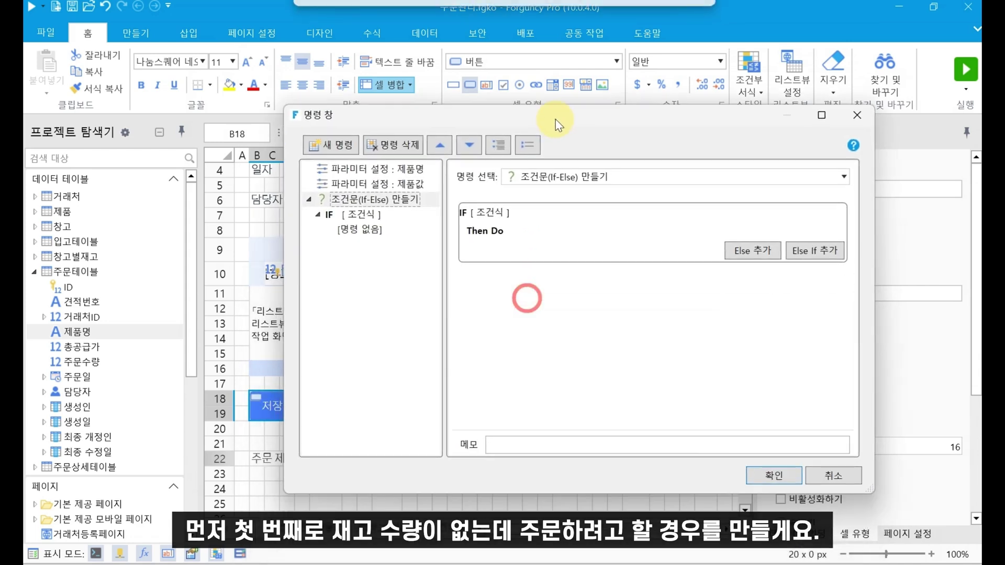
pyautogui.click(369, 214)
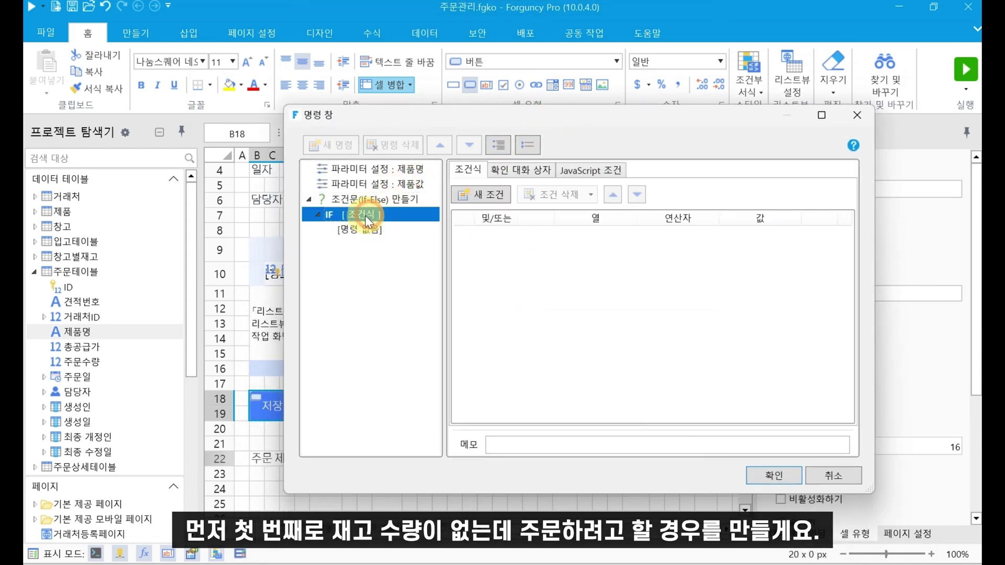
pyautogui.click(482, 194)
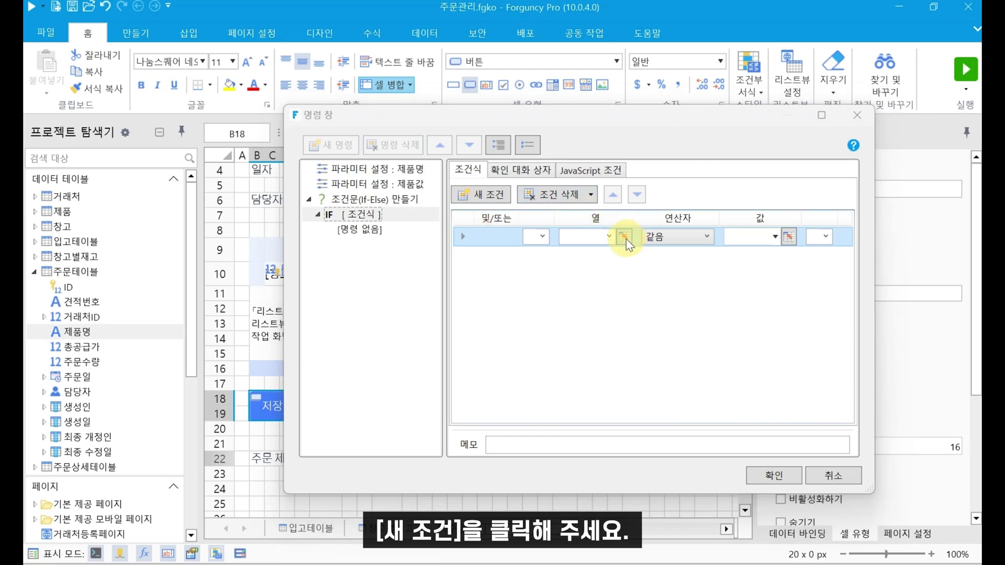
pyautogui.click(625, 237)
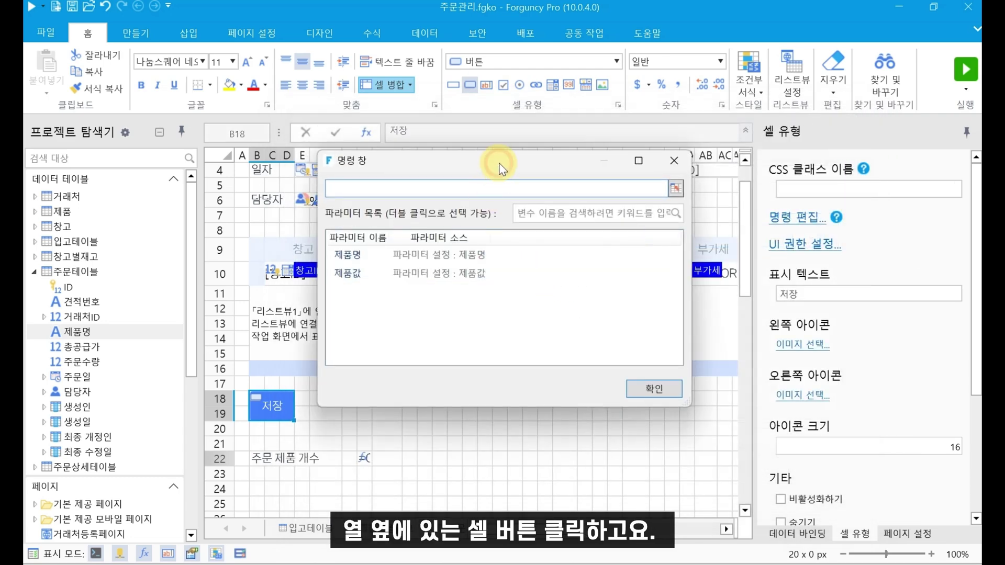
pyautogui.moveTo(498, 163); pyautogui.dragTo(517, 317)
pyautogui.click(509, 270)
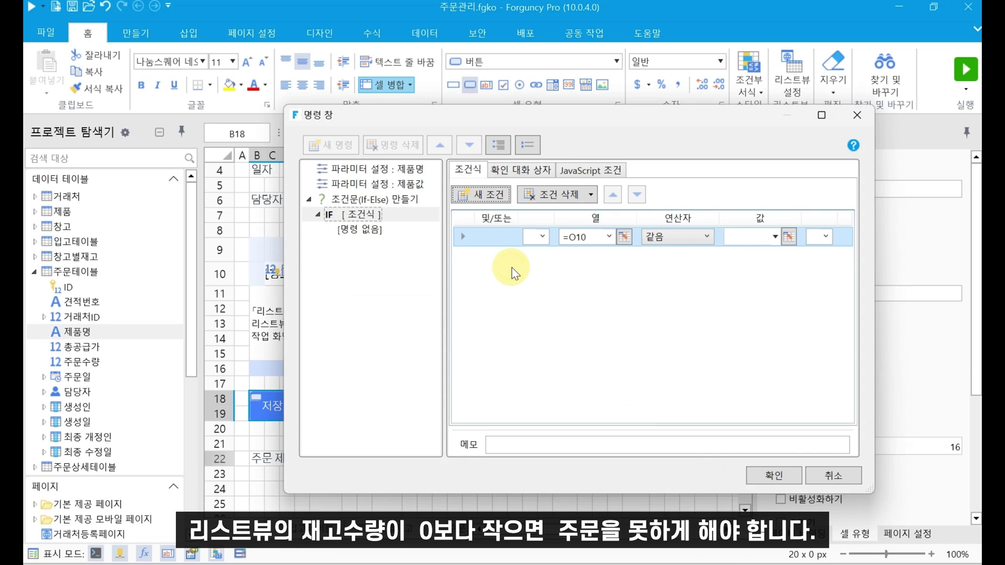
pyautogui.click(699, 236)
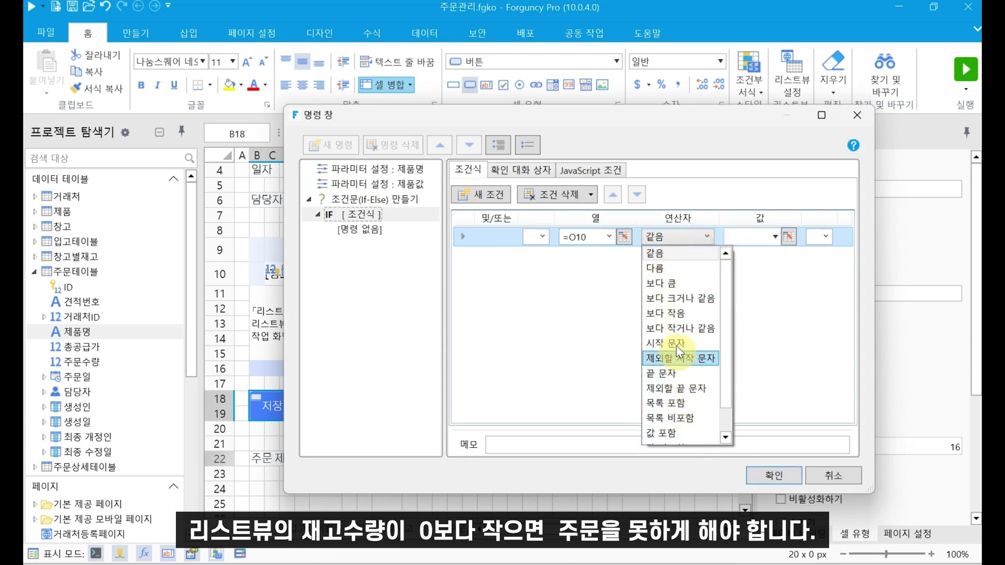
pyautogui.click(667, 312)
pyautogui.click(742, 237)
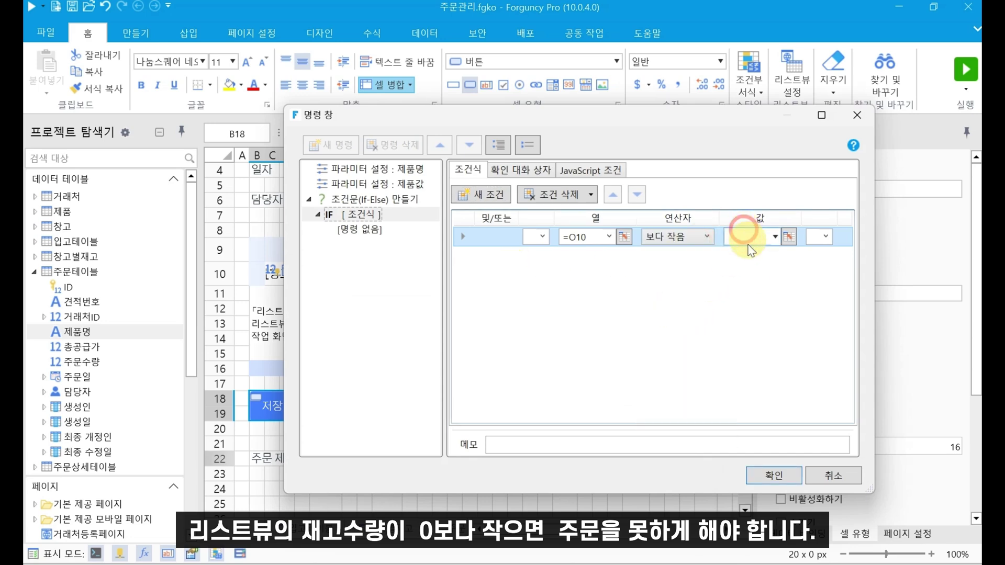
pyautogui.write('0')
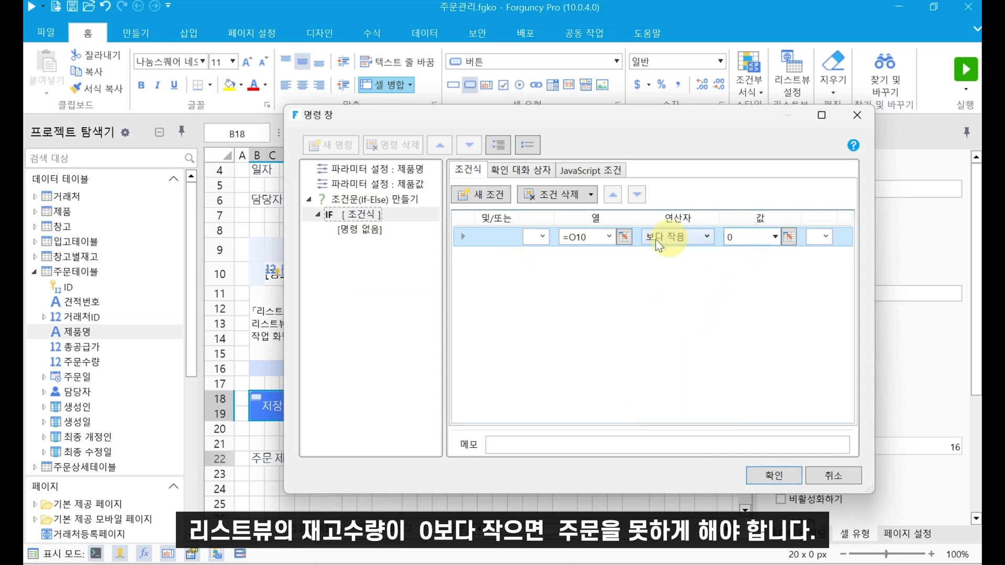
# - Add a 메시지 보여주기 command under the IF branch with the message "재고수량이 부족하여 주문을 할 수 없습니다."
pyautogui.click(359, 228)
pyautogui.click(548, 177)
pyautogui.write('메시지')
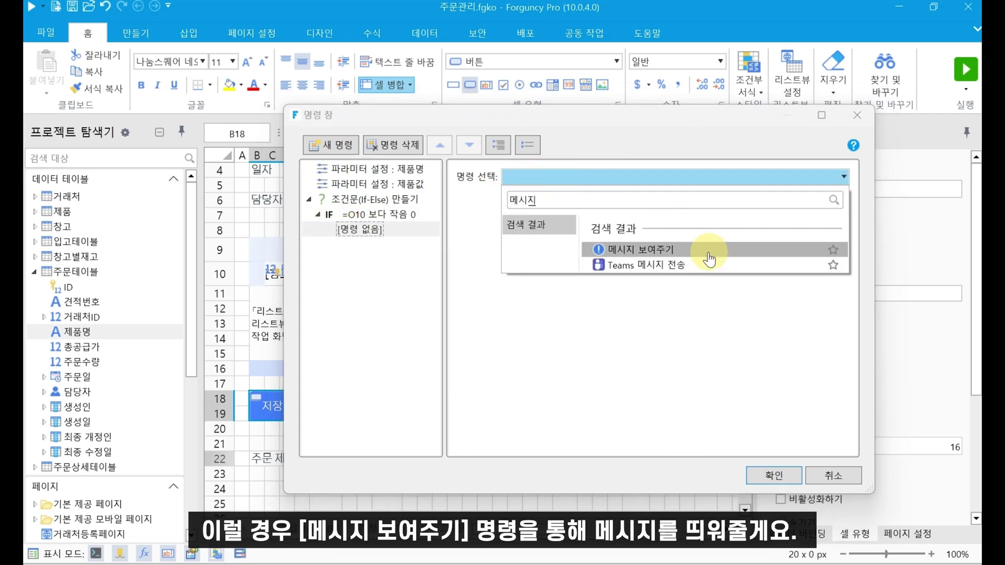
pyautogui.click(709, 257)
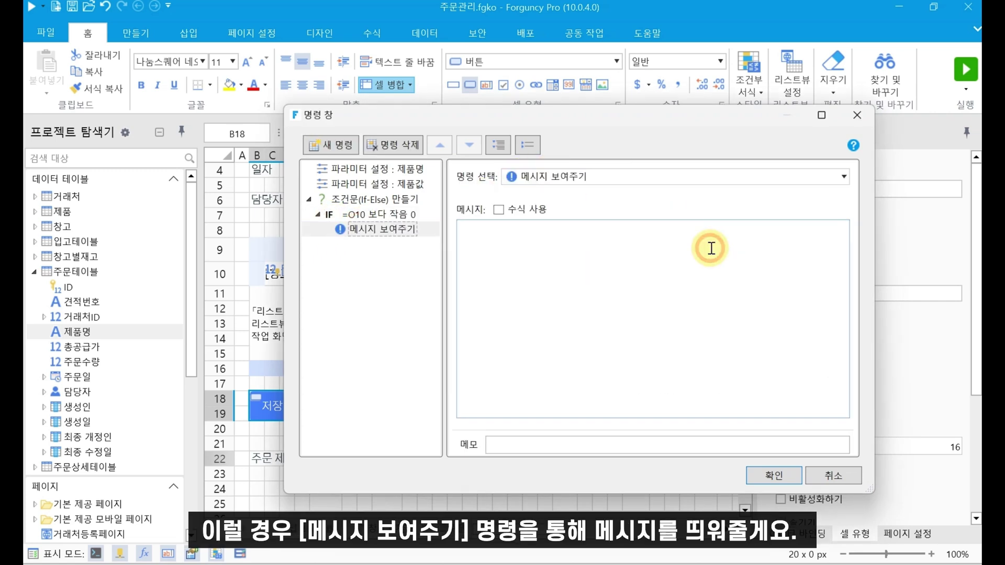
pyautogui.click(693, 320)
pyautogui.write('재고수량이 ㅂ')
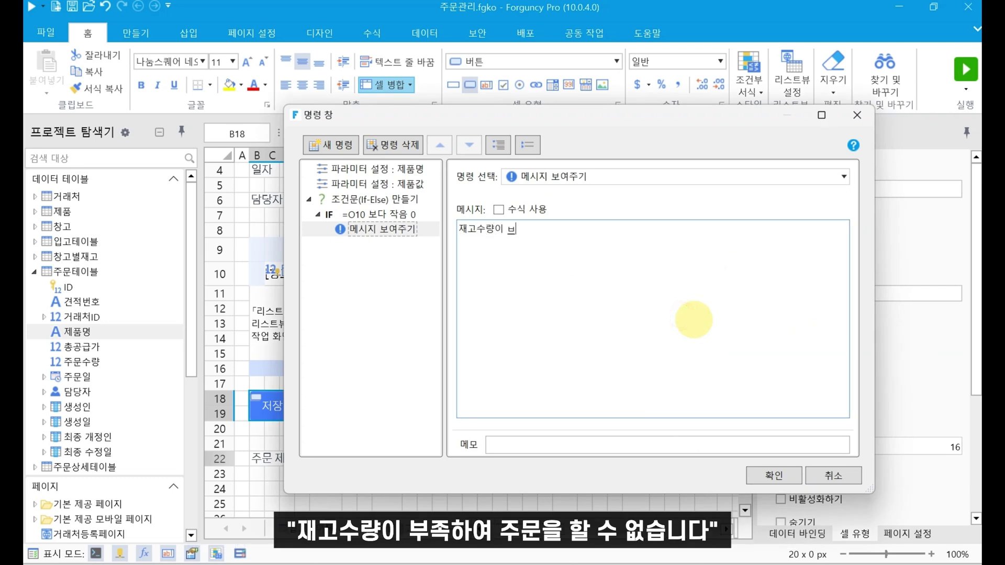
pyautogui.press('BackSpace')
pyautogui.write('부족하여 주문을 ㅎ')
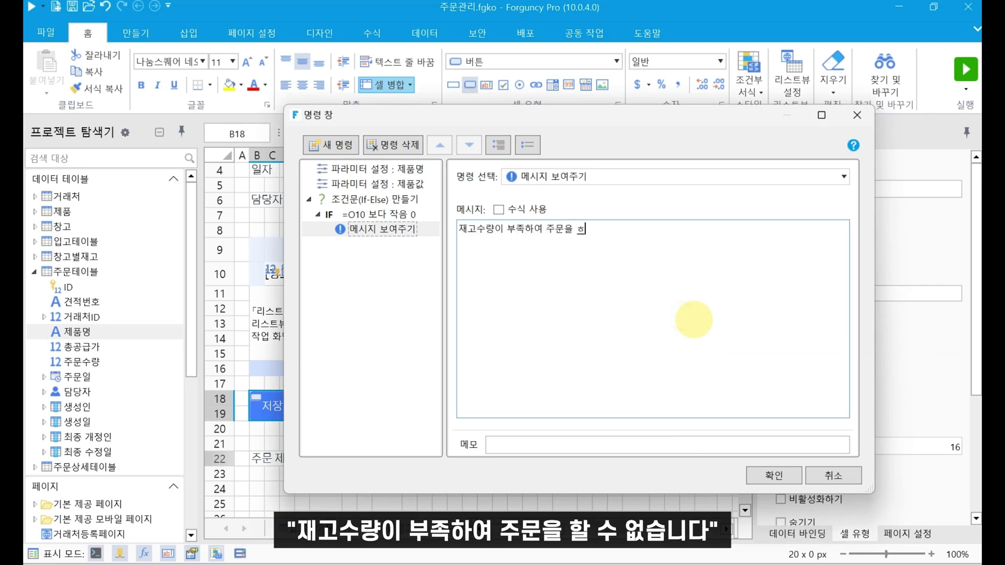
pyautogui.write('할 수 없습니다.')
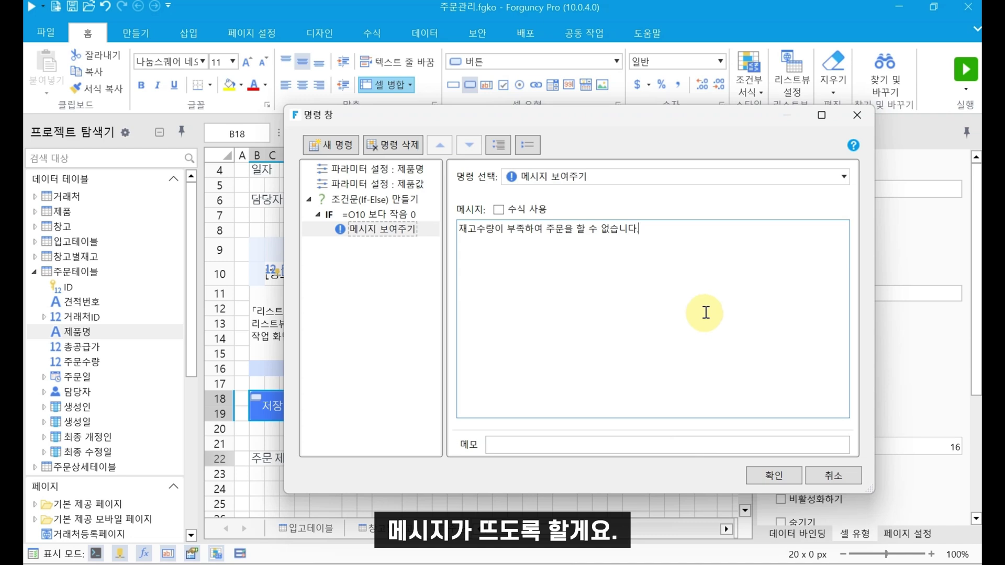
# - Add an Else If branch whose condition is the order product count cell (=H22) 같음 0
pyautogui.click(377, 217)
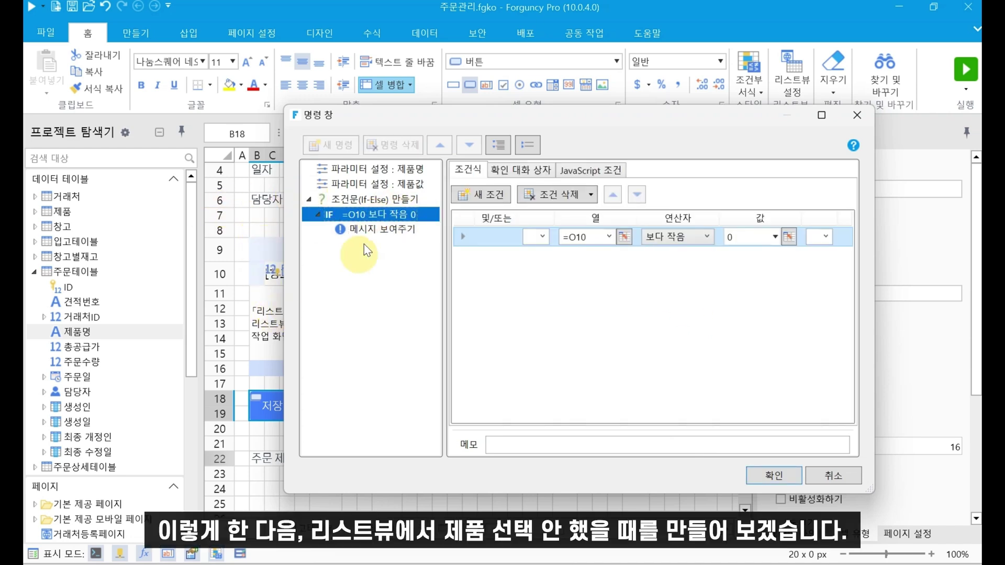
pyautogui.rightClick(405, 213)
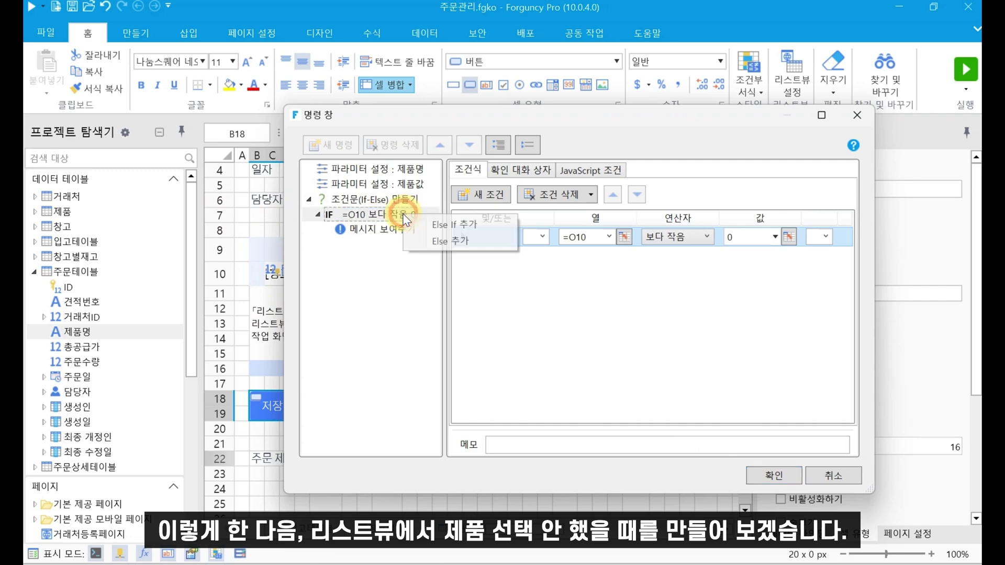
pyautogui.click(449, 226)
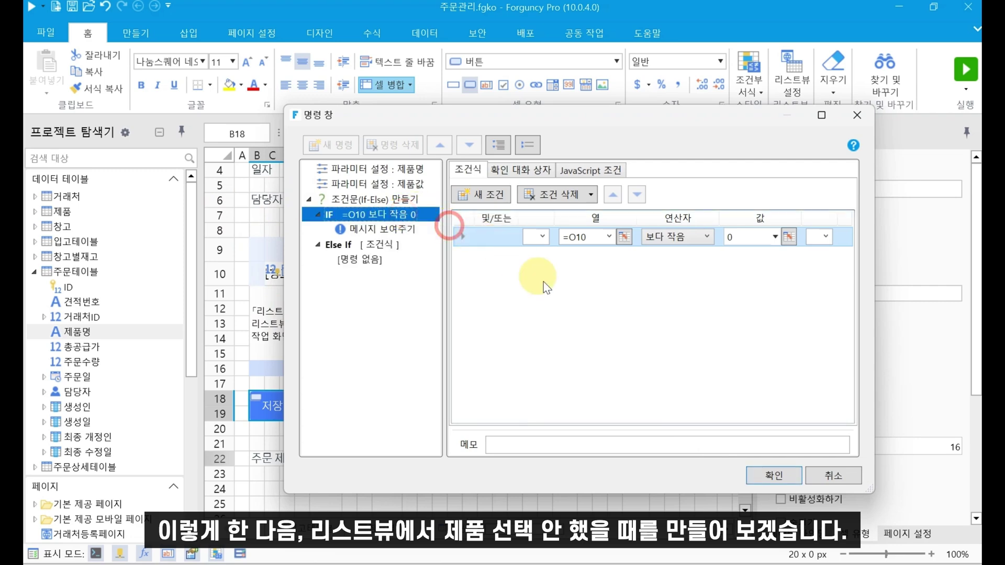
pyautogui.click(359, 244)
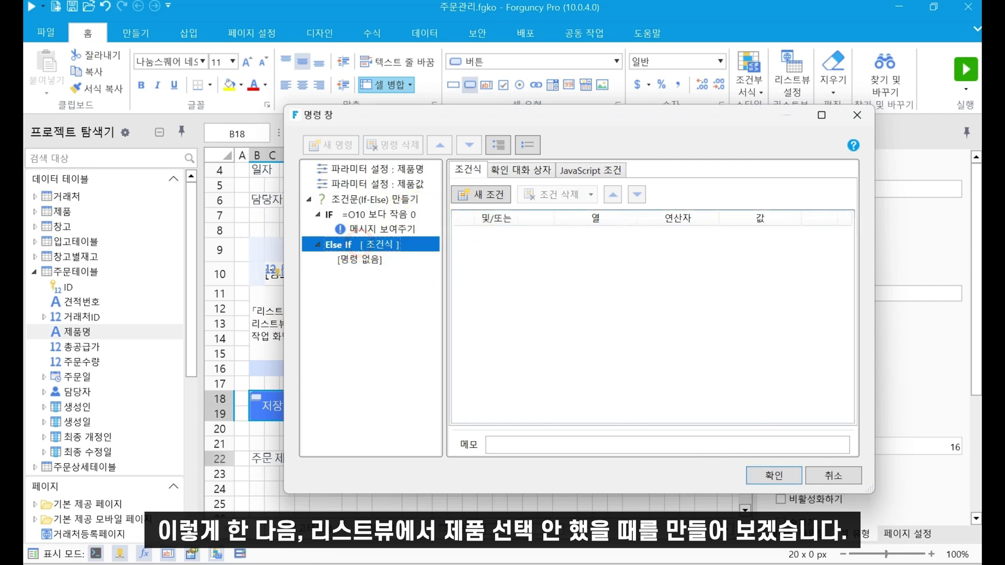
pyautogui.click(470, 194)
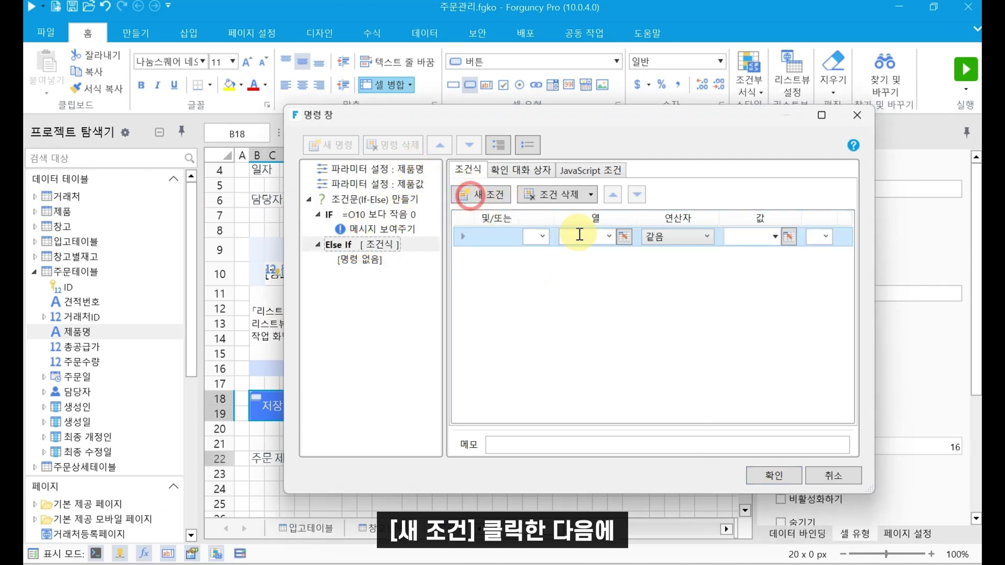
pyautogui.click(624, 237)
pyautogui.click(365, 456)
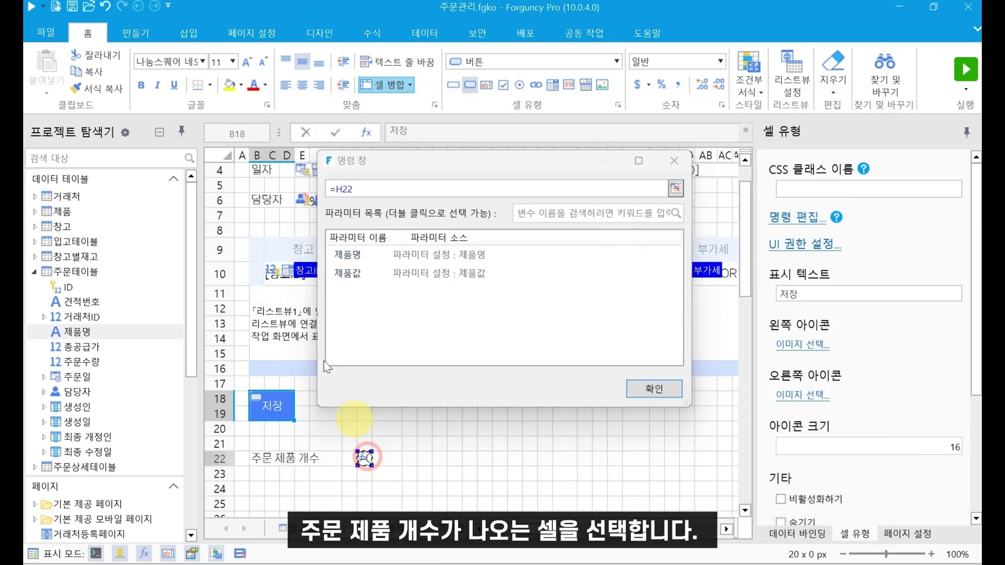
pyautogui.press('Return')
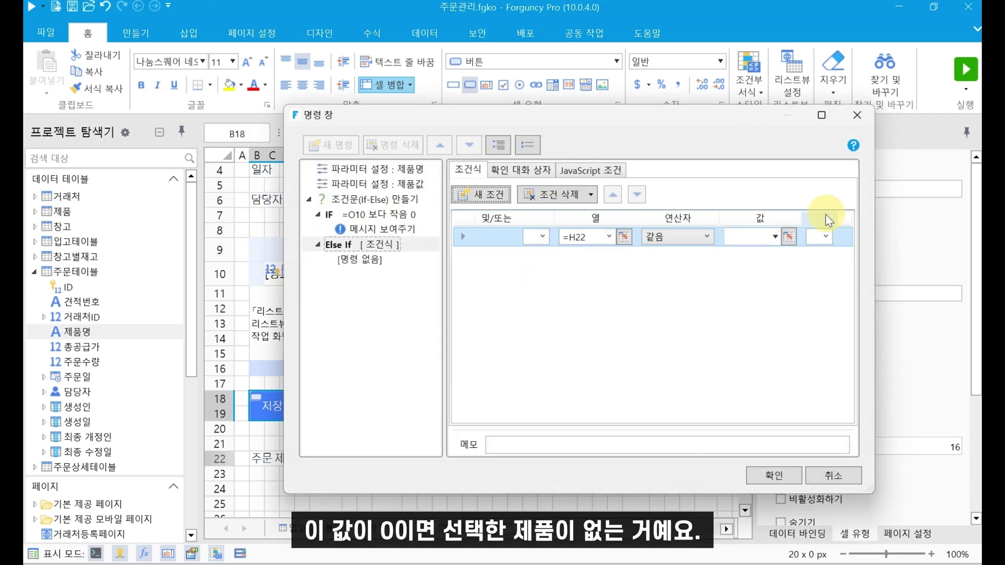
pyautogui.click(756, 236)
pyautogui.write('0')
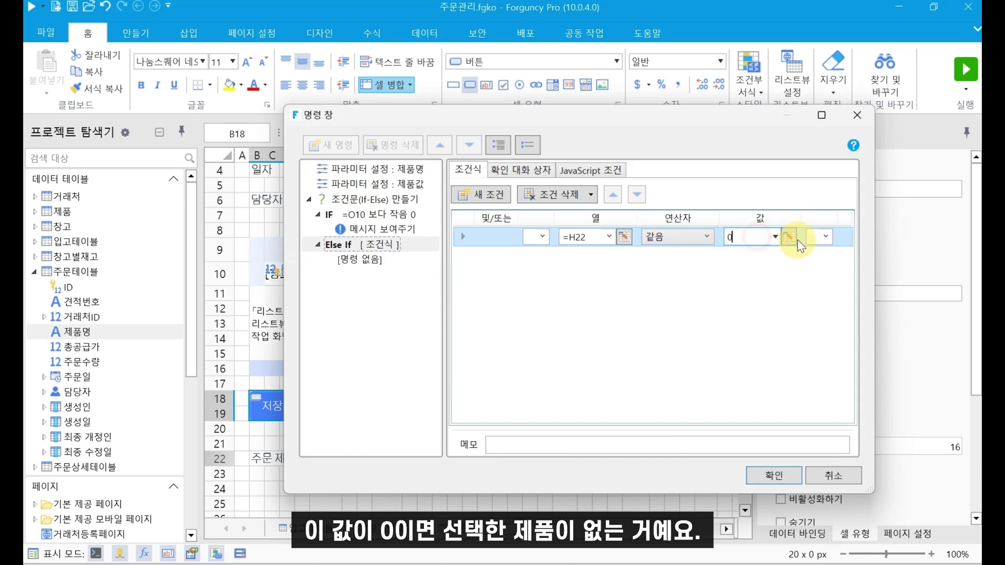
# - Add a 메시지 보여주기 command under the Else If branch with the message "주문할 제품을 입력해주세요."
pyautogui.moveTo(613, 117); pyautogui.dragTo(719, 82)
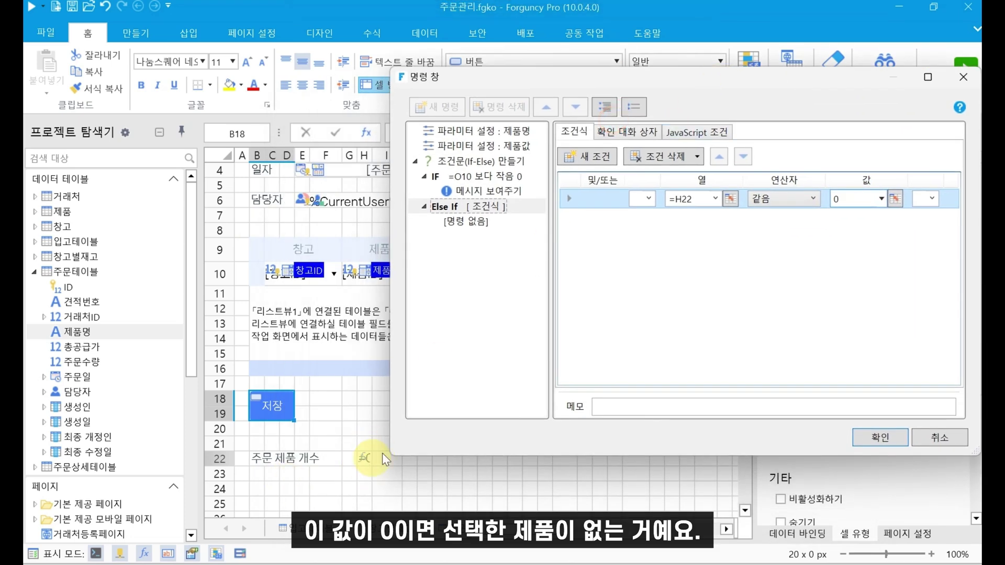
pyautogui.click(467, 191)
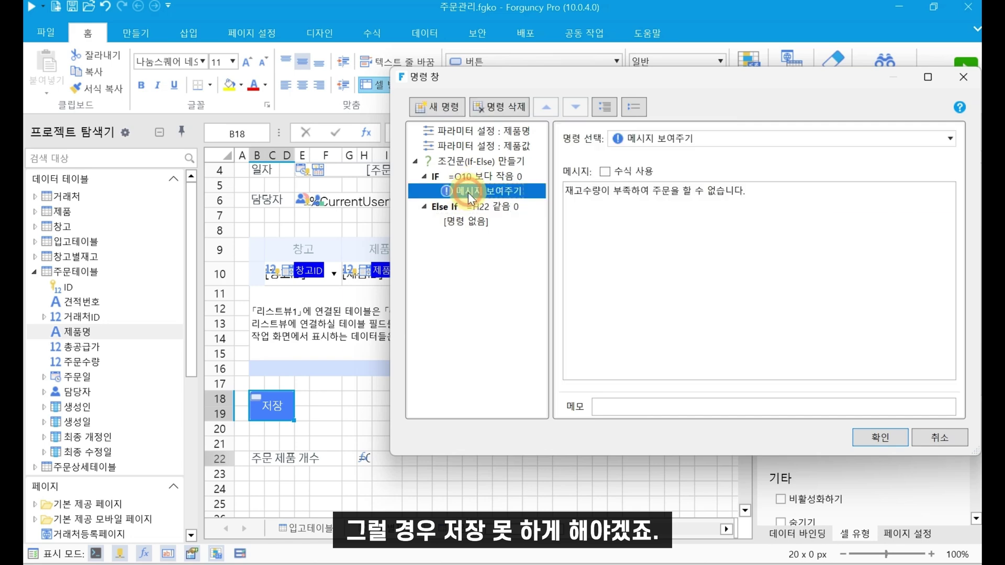
pyautogui.click(463, 220)
pyautogui.click(669, 139)
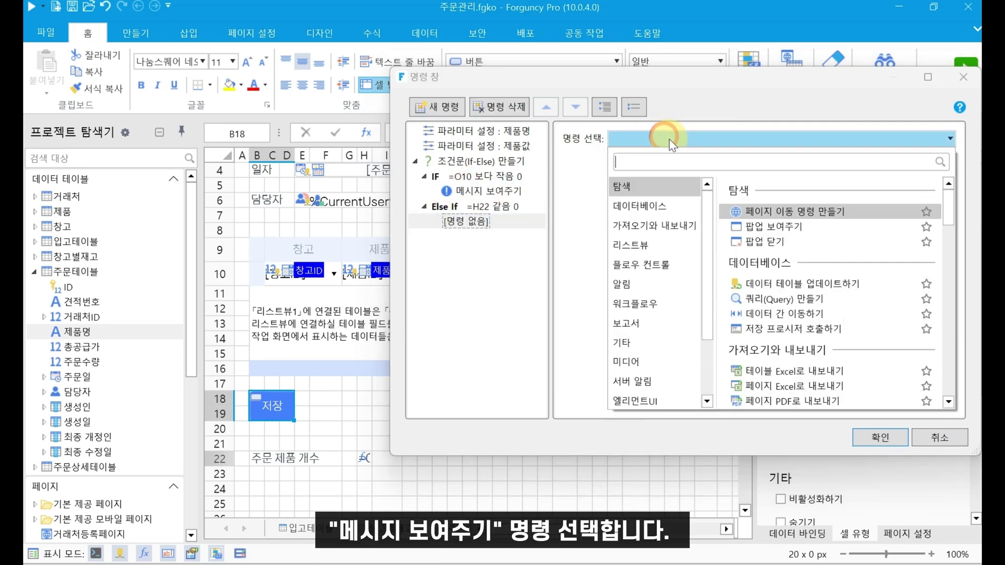
pyautogui.write('메시지')
pyautogui.click(800, 210)
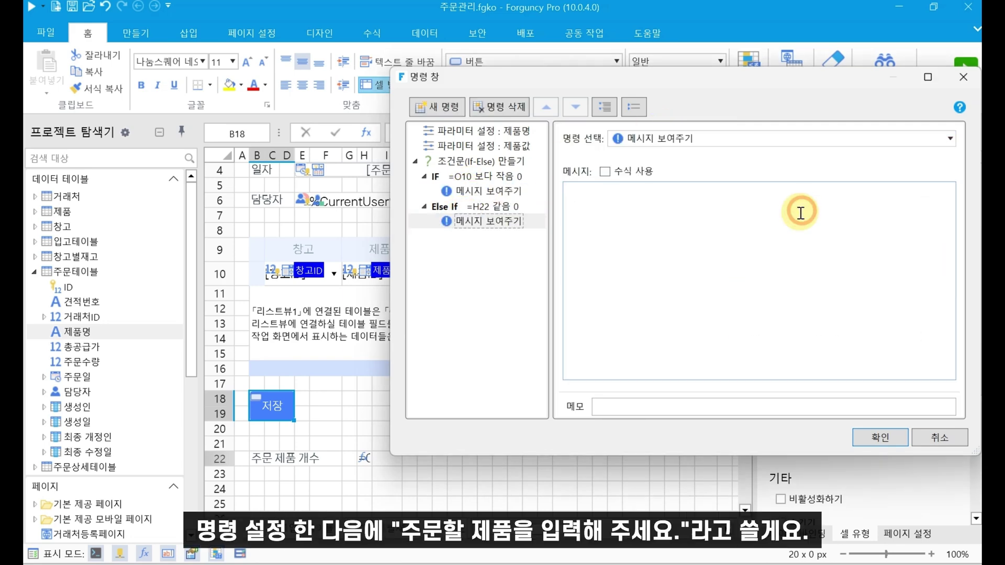
pyautogui.click(808, 254)
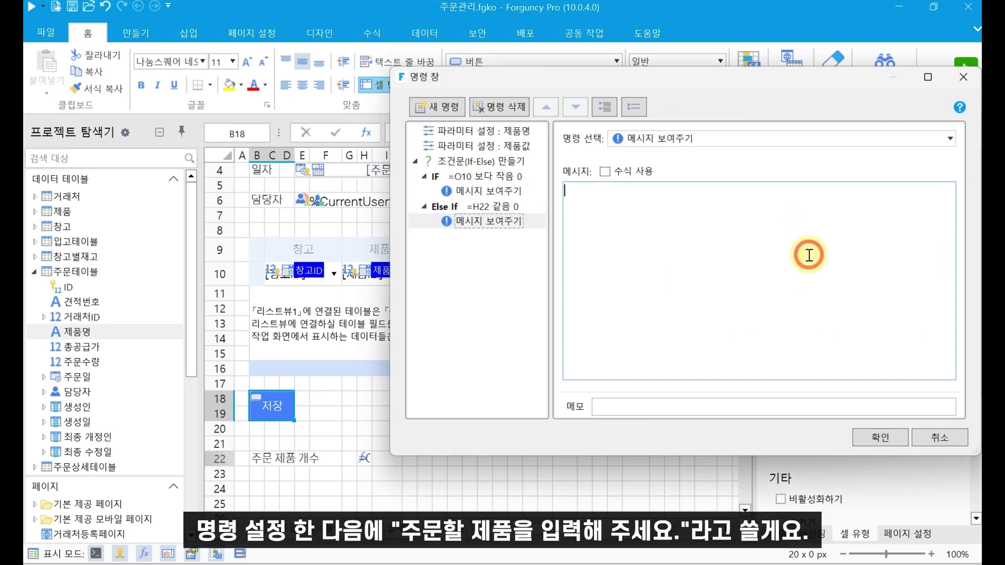
pyautogui.write('주문할 제')
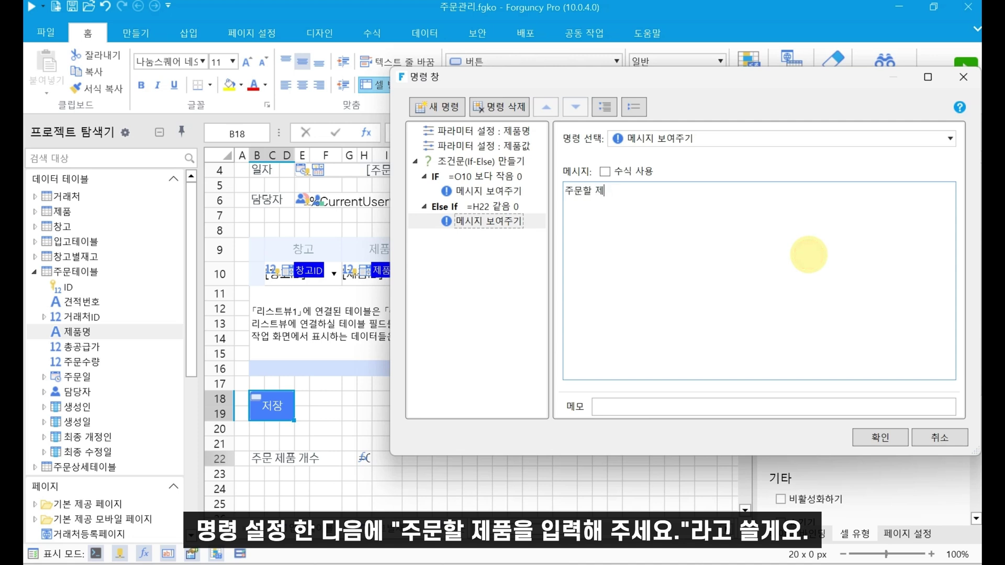
pyautogui.write('품을 입력해주세요.')
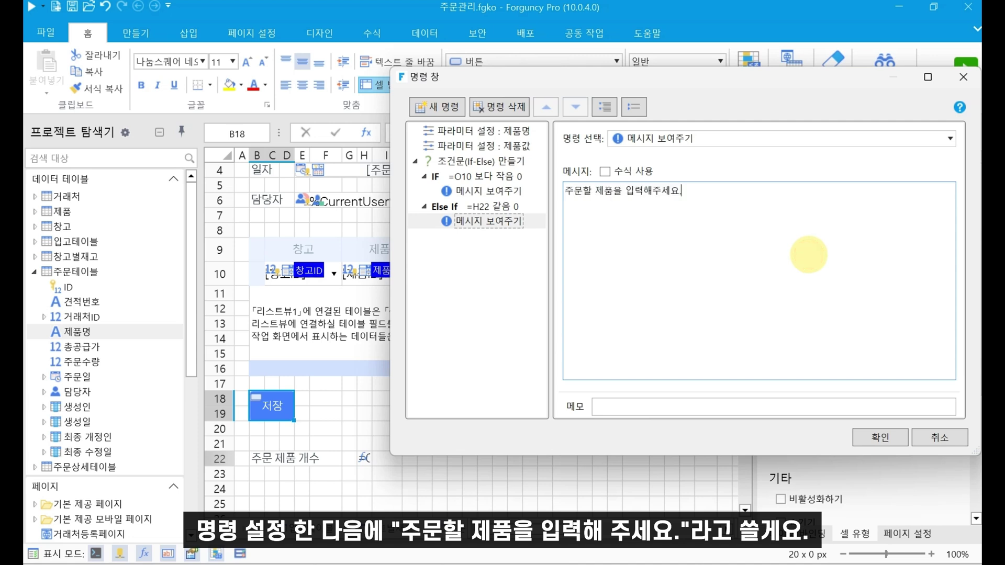
# - Add an Else branch after the Else If branch, leaving its condition empty
pyautogui.click(484, 207)
pyautogui.rightClick(484, 207)
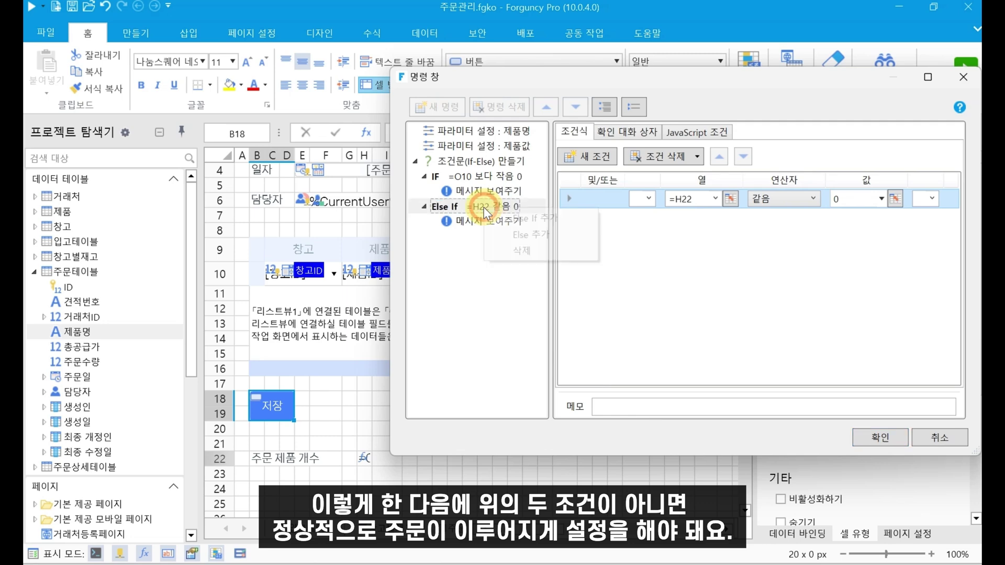
pyautogui.click(522, 236)
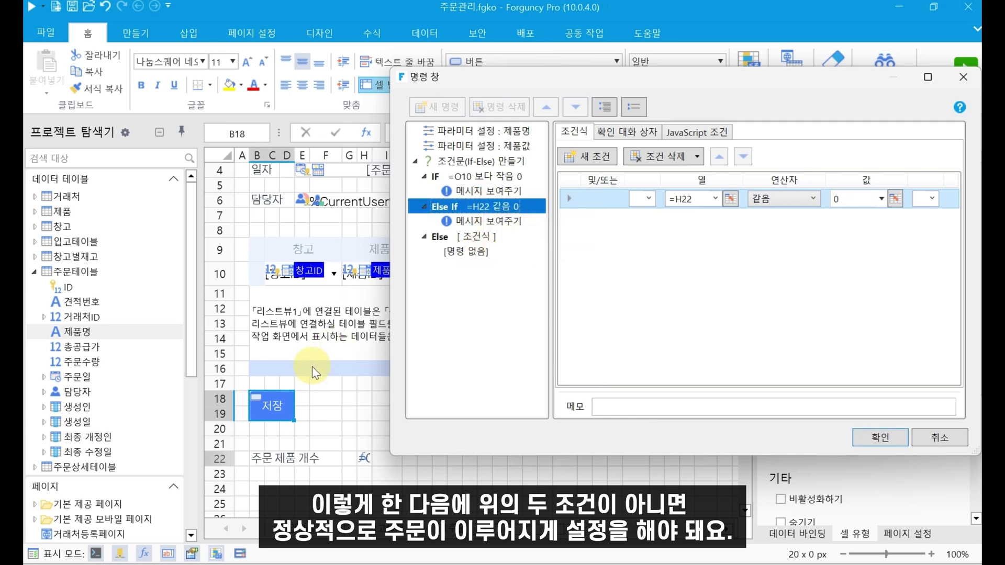
pyautogui.click(449, 237)
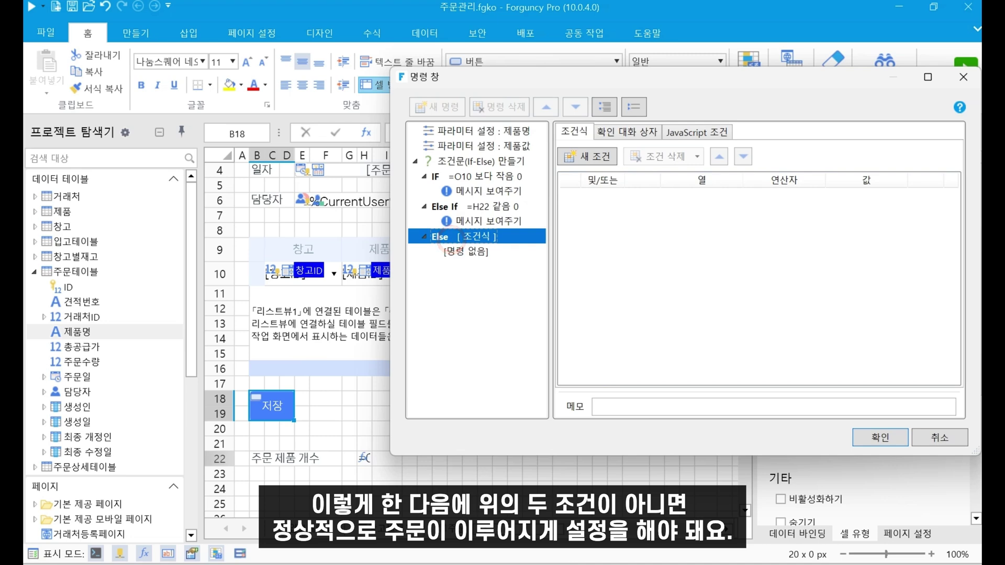
# - Add a 데이터 테이블 업데이트하기 command for 주문테이블 under the Else branch with the operation type 추가
pyautogui.click(474, 255)
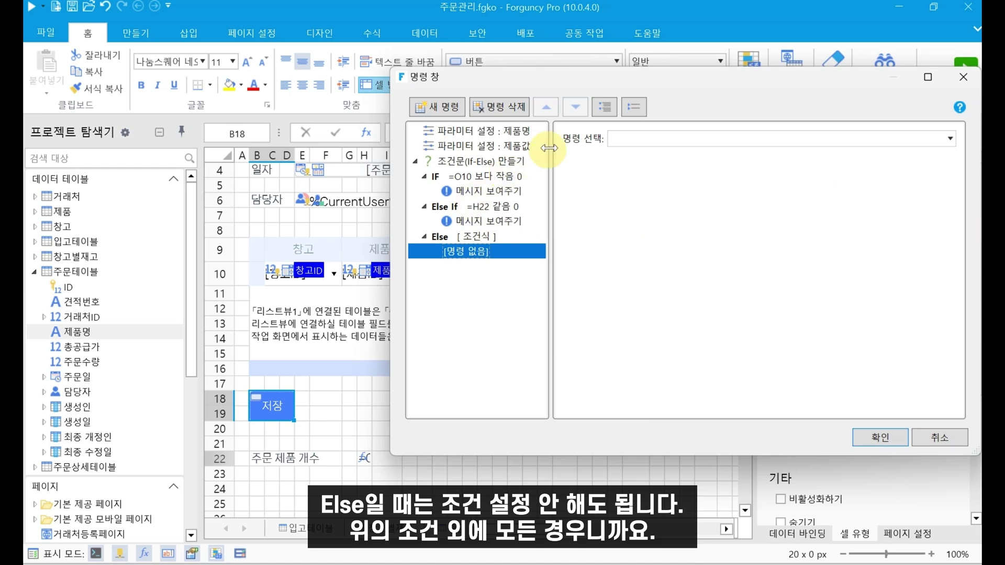
pyautogui.click(699, 140)
pyautogui.write('ㄷ데이')
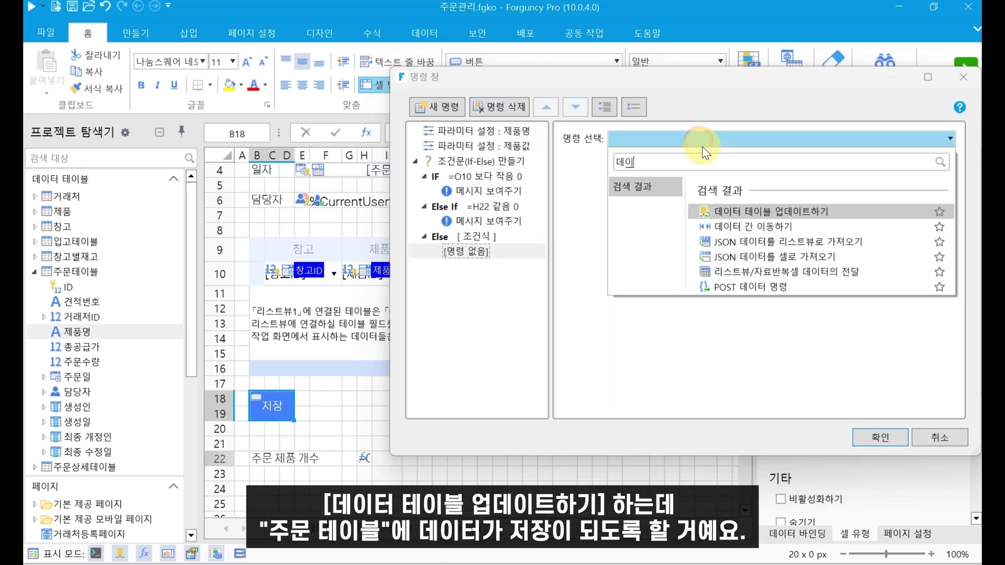
pyautogui.click(839, 213)
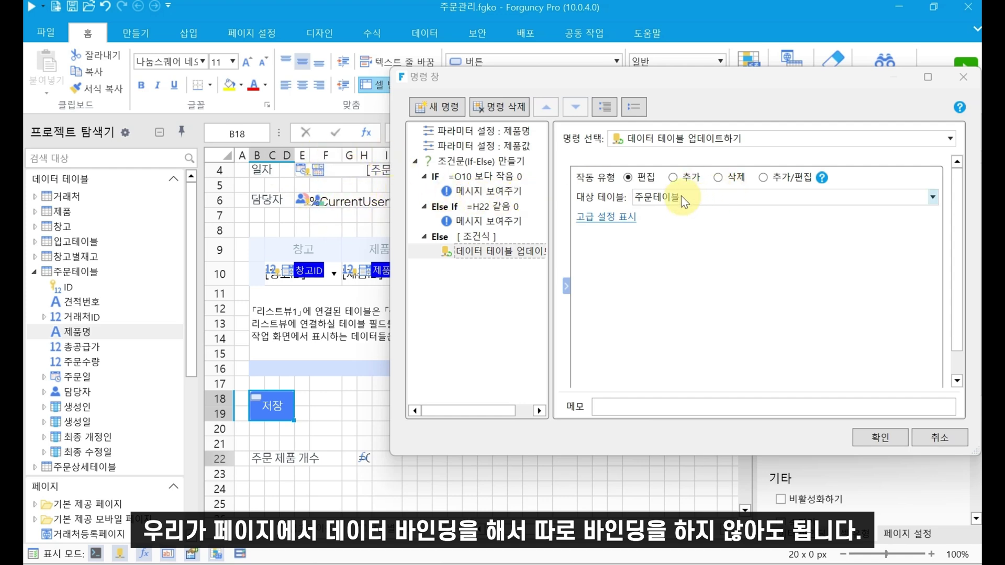
pyautogui.click(677, 178)
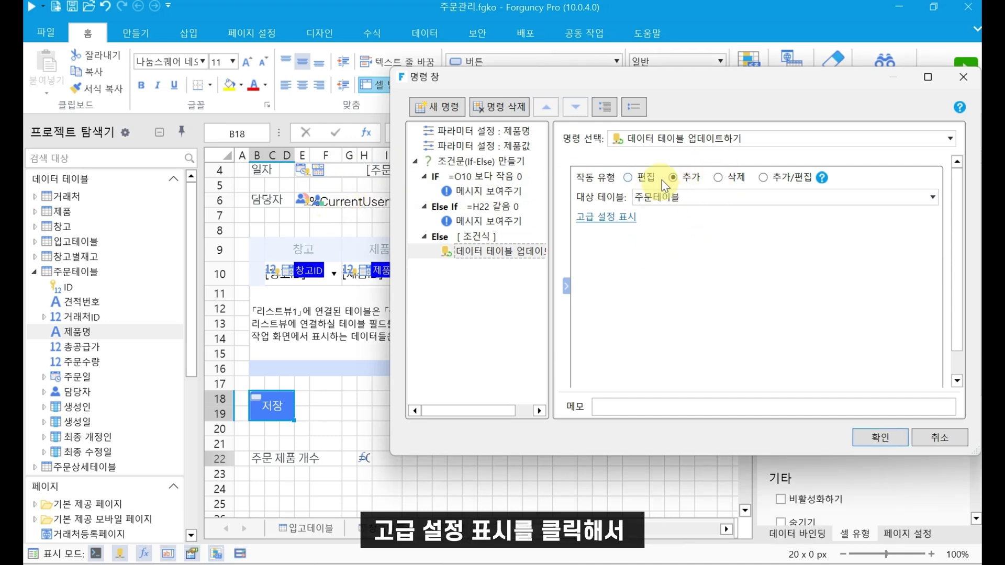
# - In the Else branch's 주문테이블 update, show the advanced settings and add the 제품명 column with the value =제품값
pyautogui.click(610, 216)
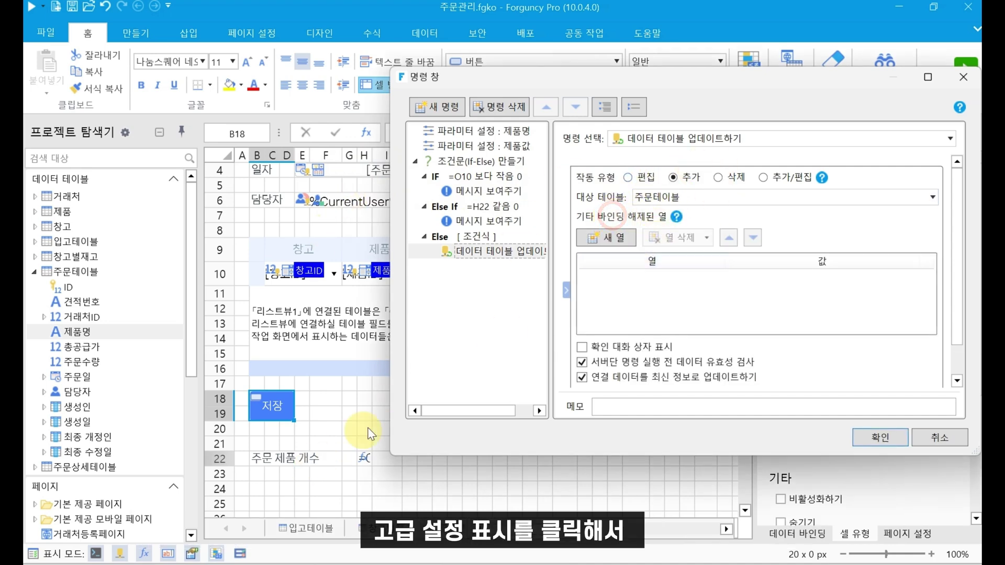
pyautogui.click(622, 244)
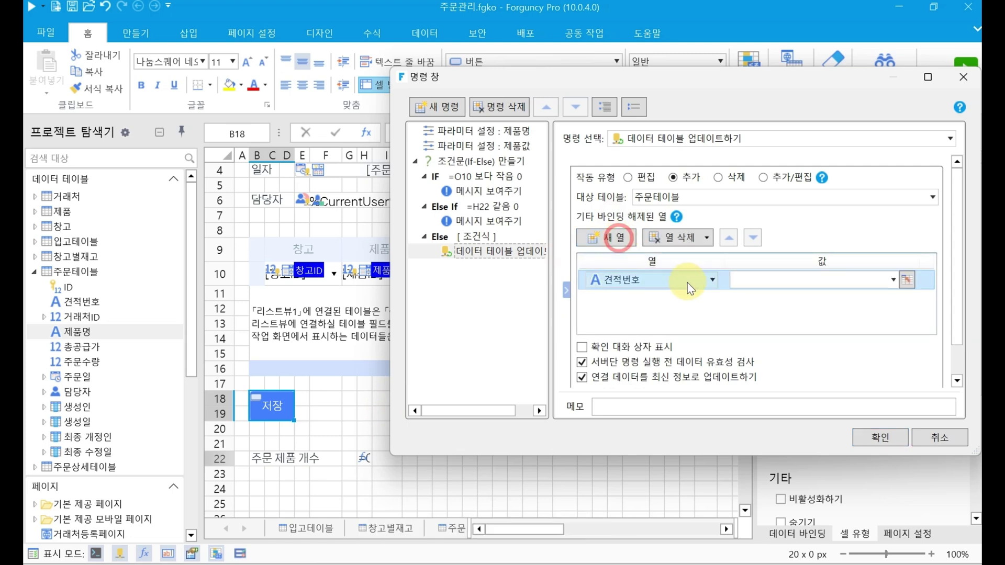
pyautogui.click(687, 283)
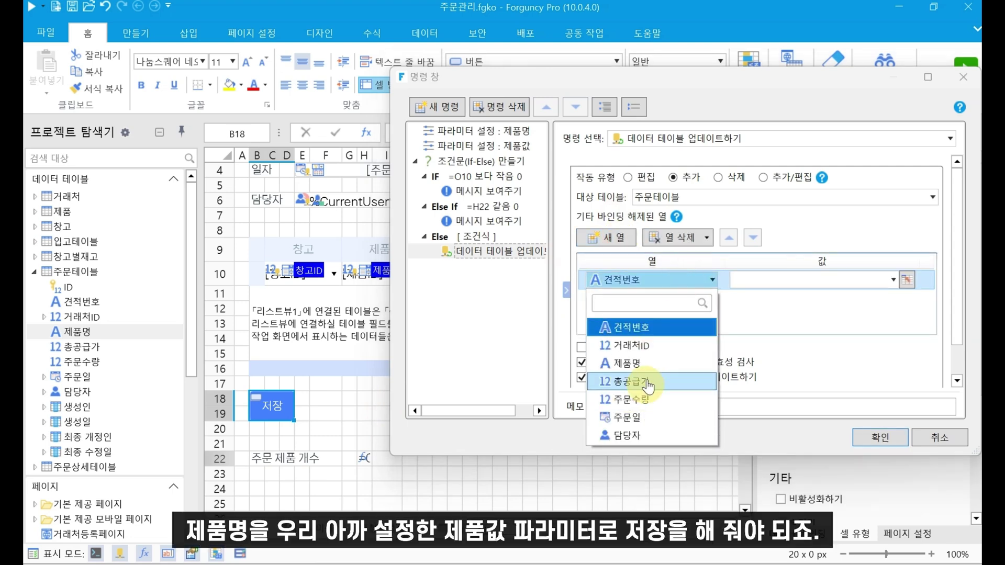
pyautogui.click(651, 362)
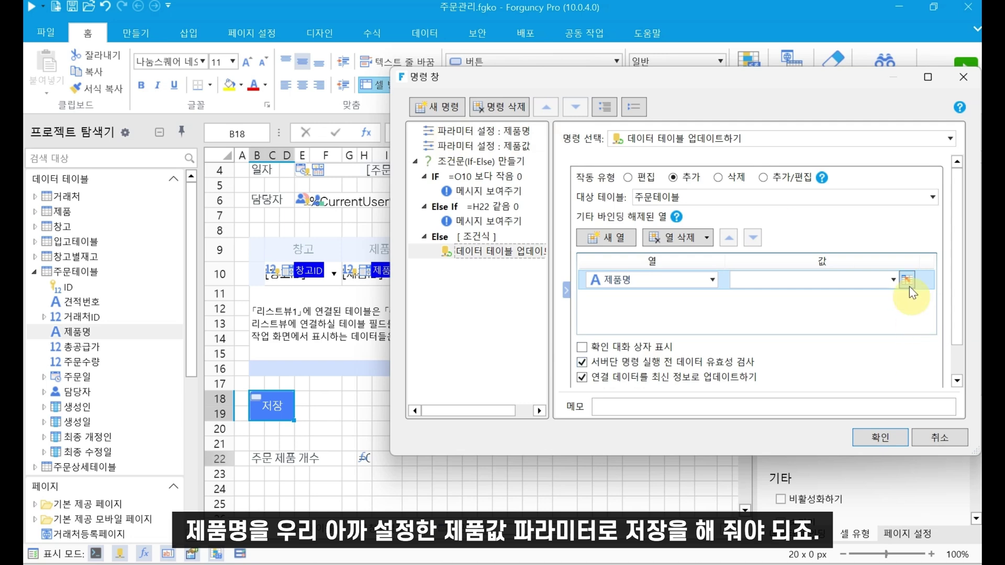
pyautogui.click(893, 280)
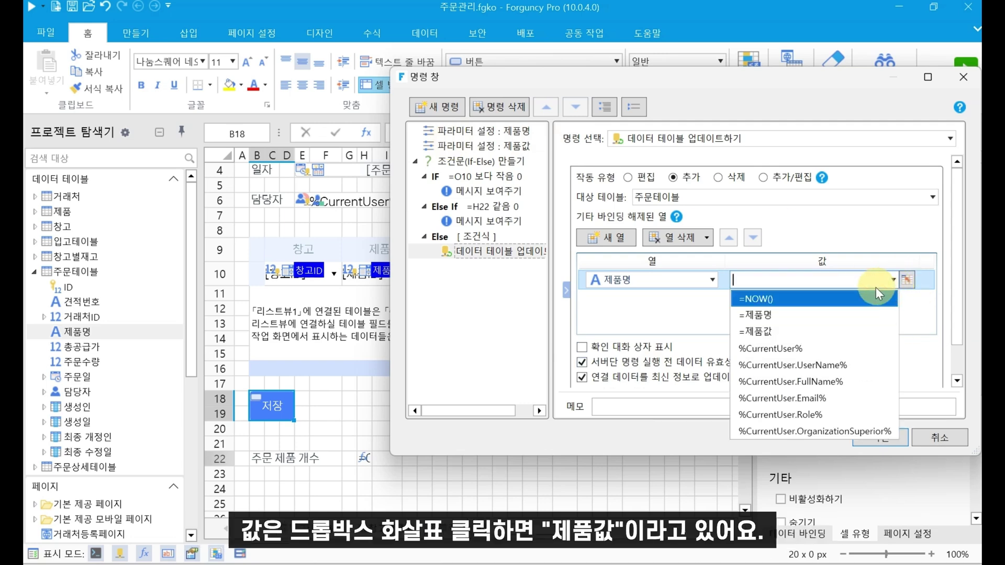
pyautogui.click(781, 330)
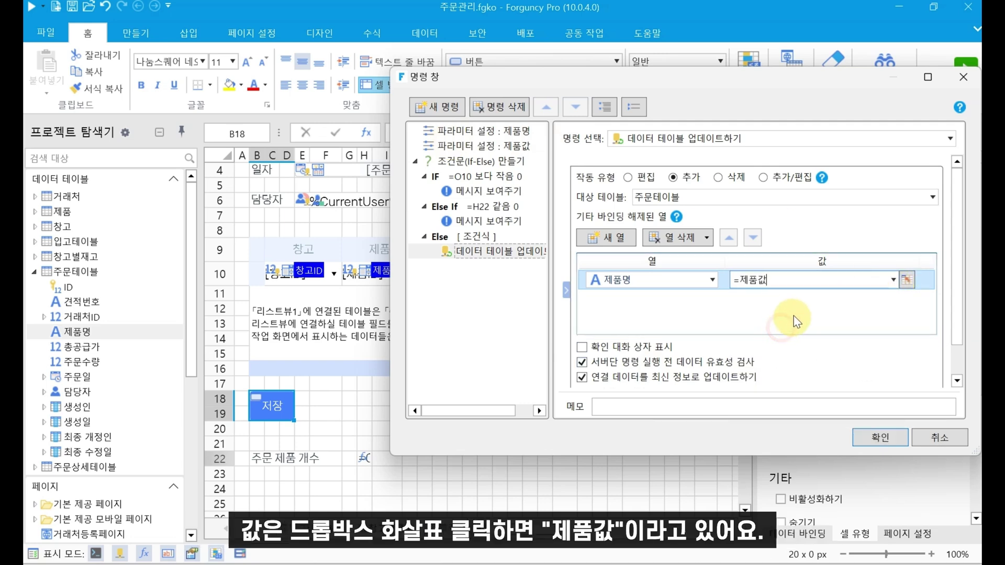
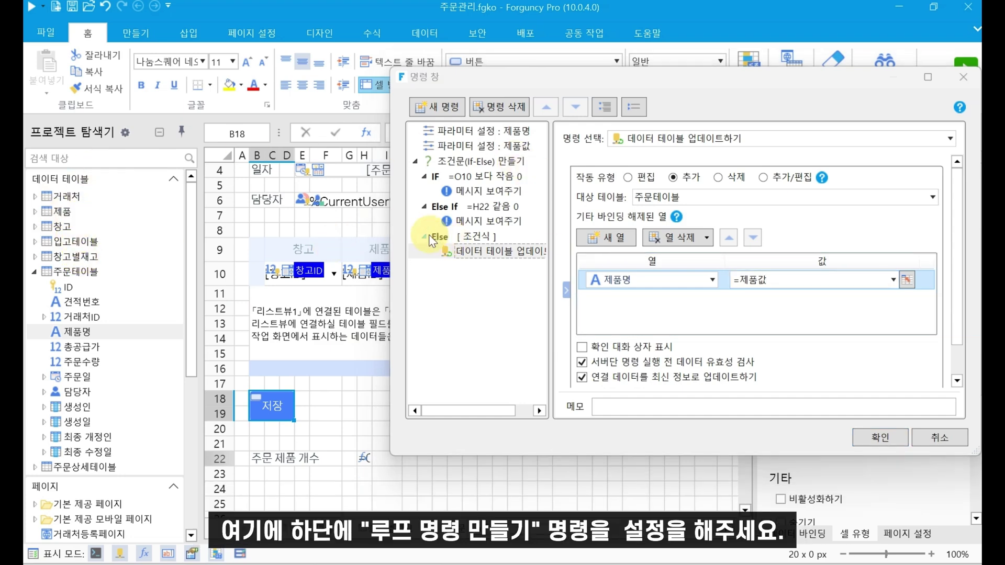
# - Add a 루프(Loop) 명령 만들기 command after the 주문테이블 update under Else, looping by list view over 리스트뷰1
pyautogui.click(454, 252)
pyautogui.click(432, 107)
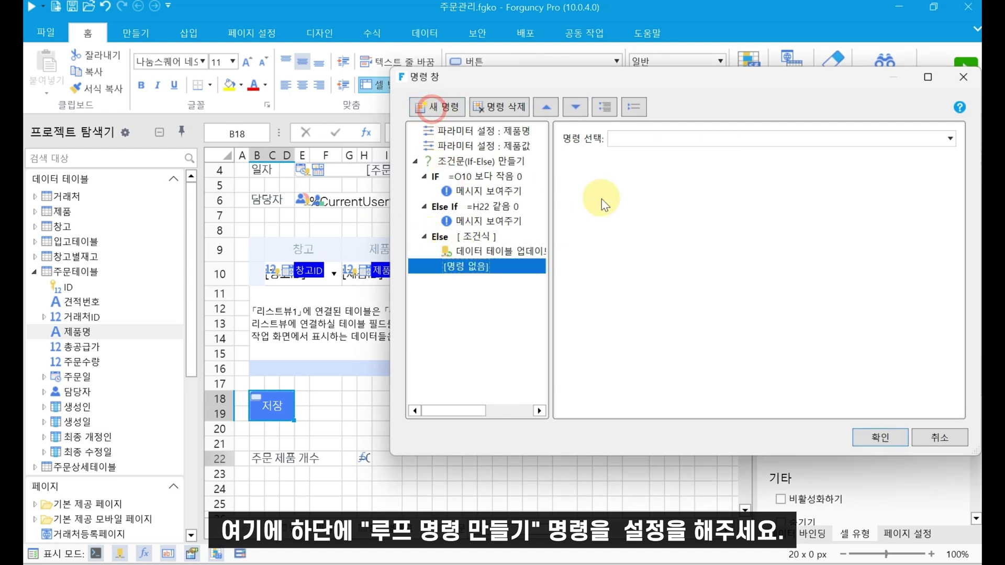
pyautogui.click(693, 149)
pyautogui.write('루프트')
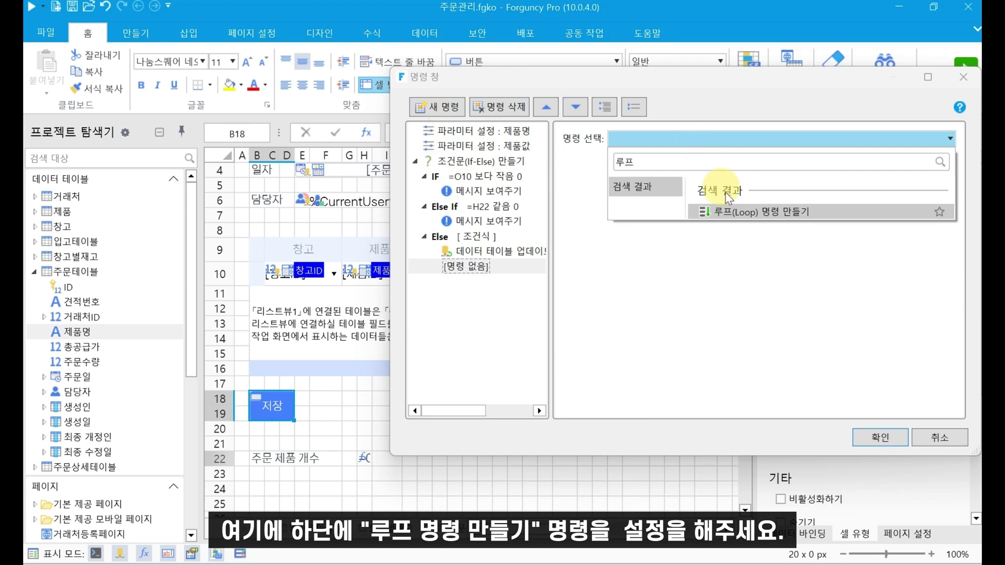
pyautogui.click(741, 211)
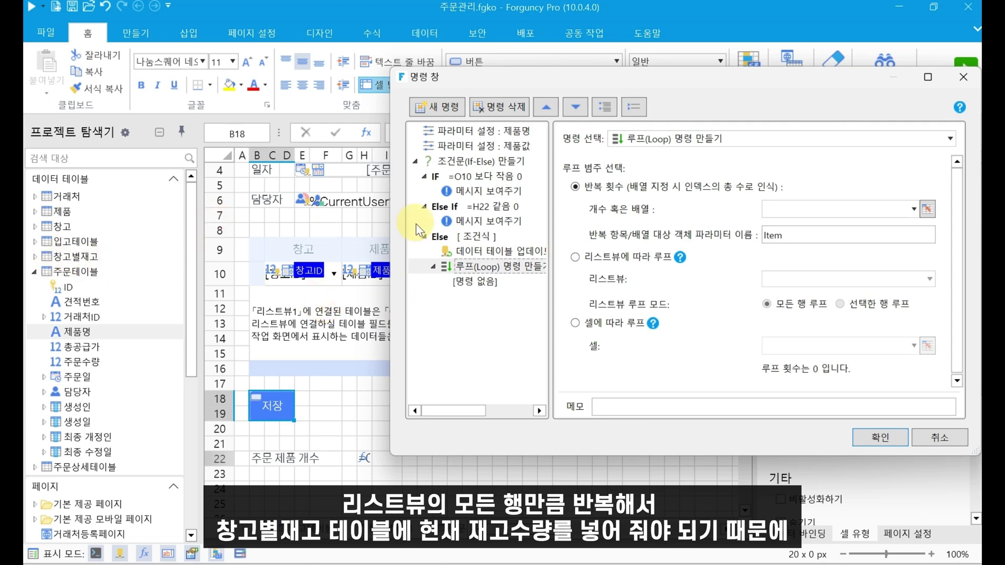
pyautogui.click(640, 262)
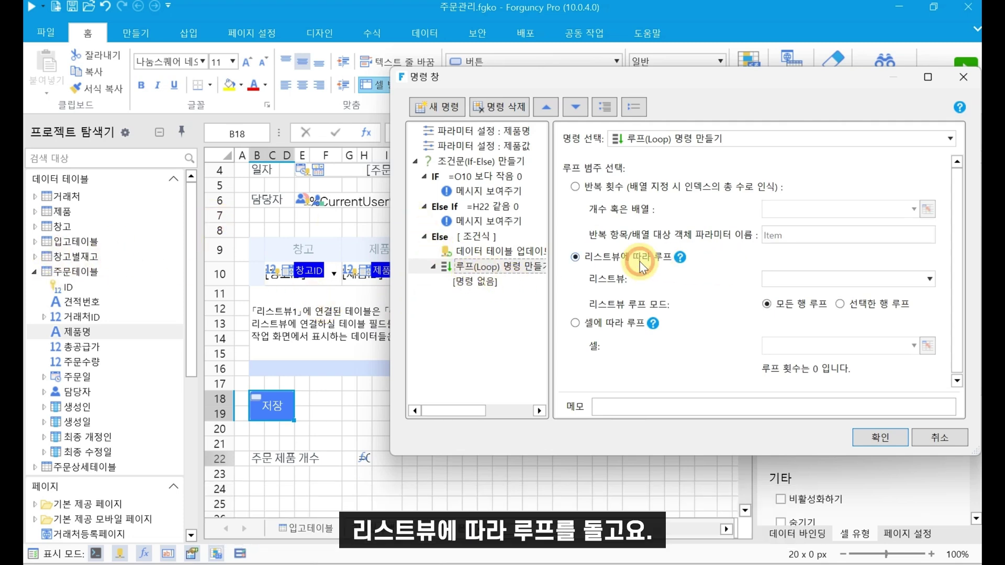
pyautogui.click(819, 278)
pyautogui.click(802, 324)
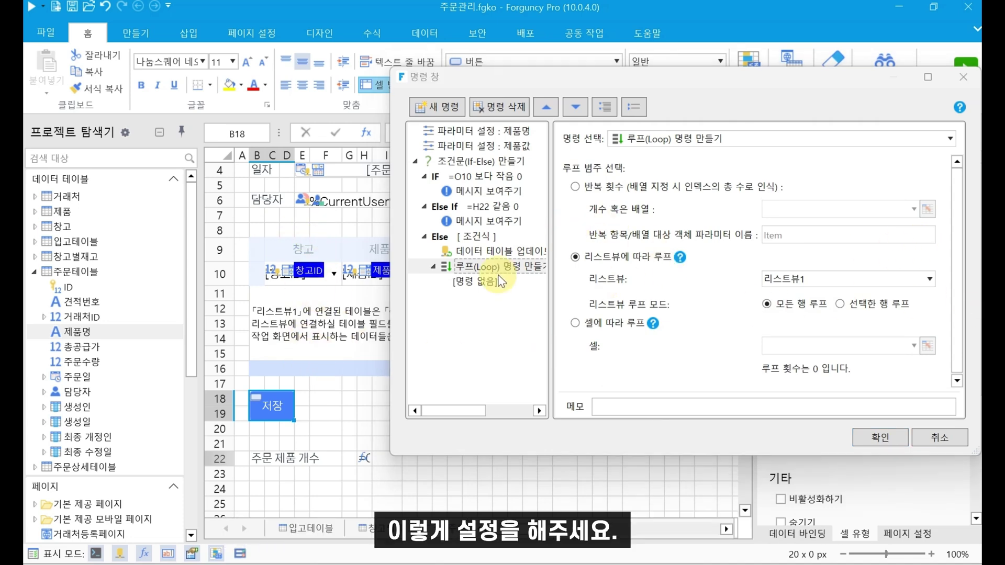
# - Inside the loop, add a 데이터 테이블 업데이트하기 command with 창고별재고 as the target table
pyautogui.click(475, 281)
pyautogui.click(708, 146)
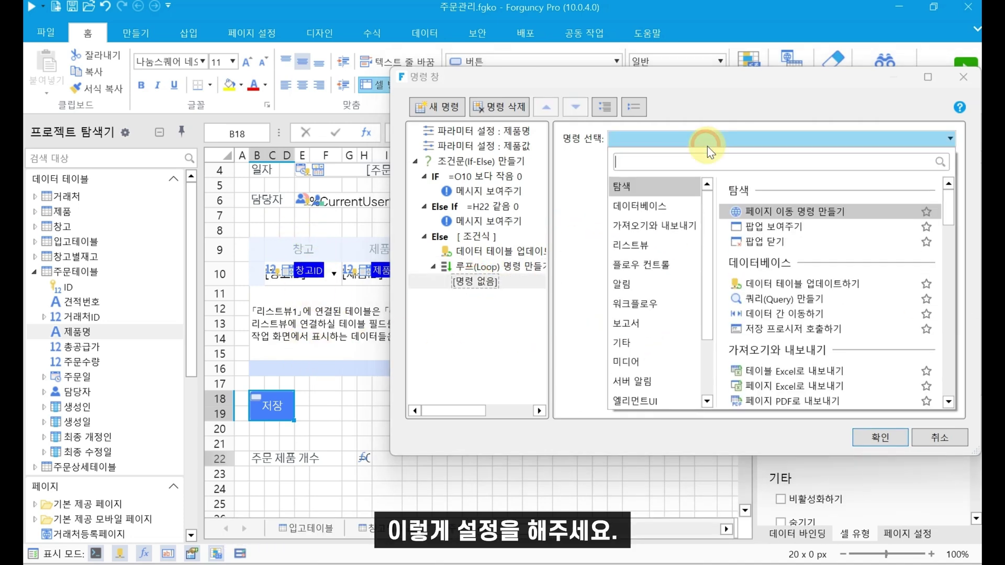
pyautogui.click(840, 291)
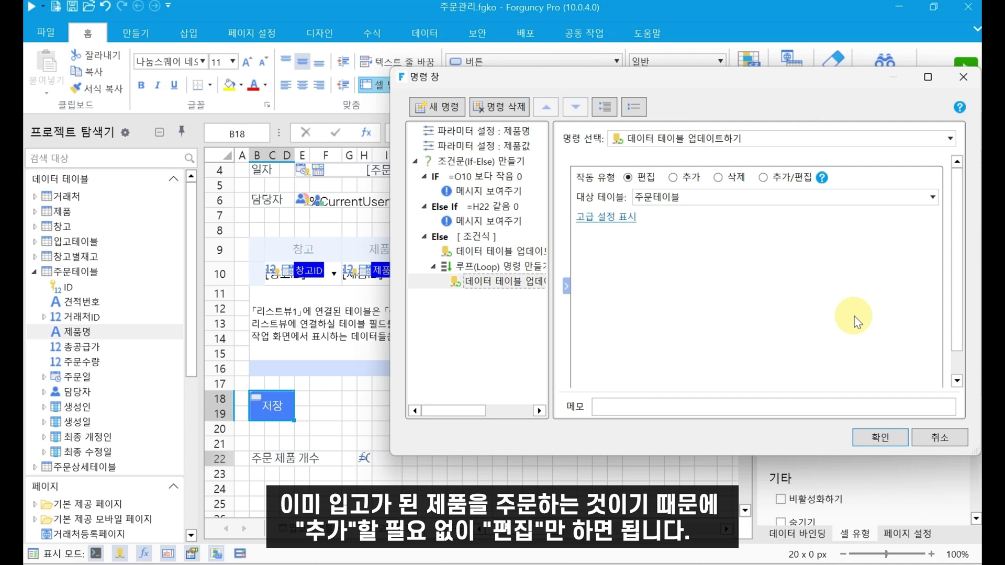
pyautogui.click(932, 197)
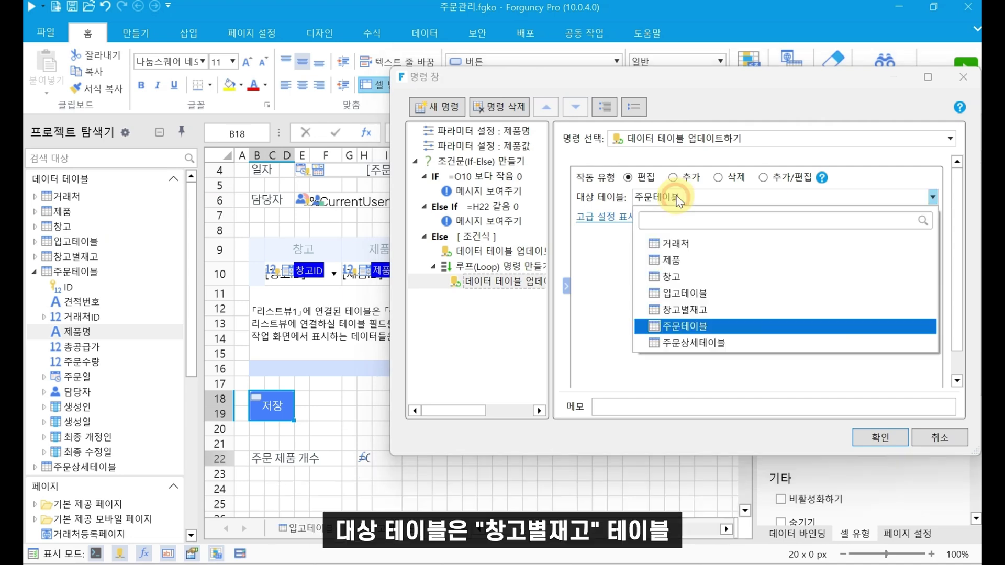
pyautogui.click(696, 307)
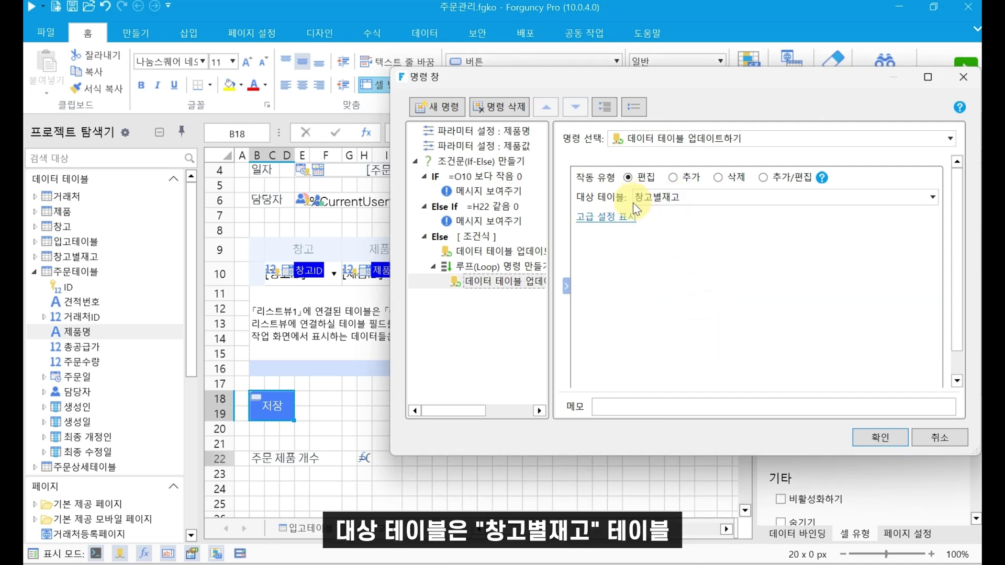
# - Add the 재고수량 column to the 창고별재고 update and set its value to the list view's stock quantity cell (=O10)
pyautogui.click(609, 219)
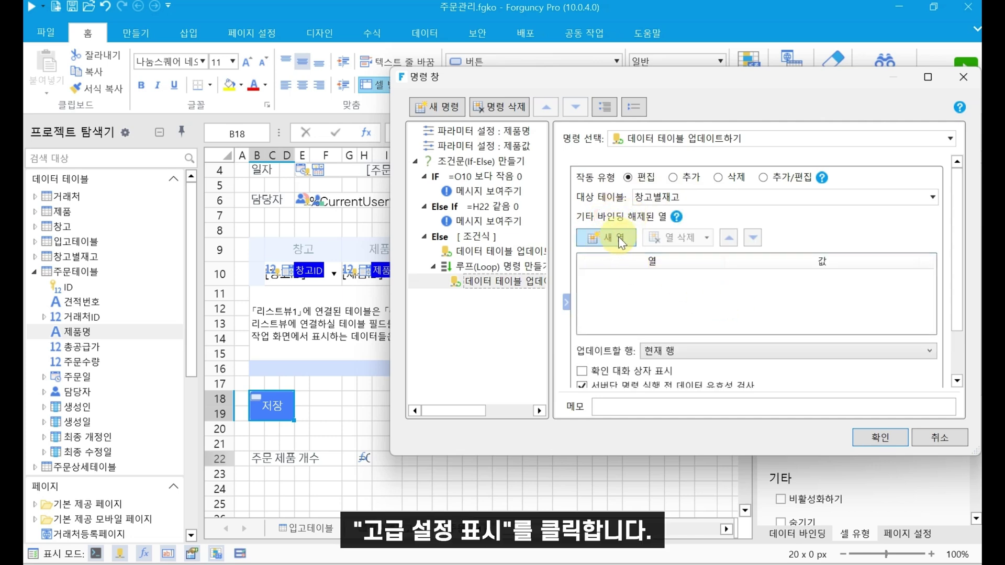
pyautogui.click(617, 237)
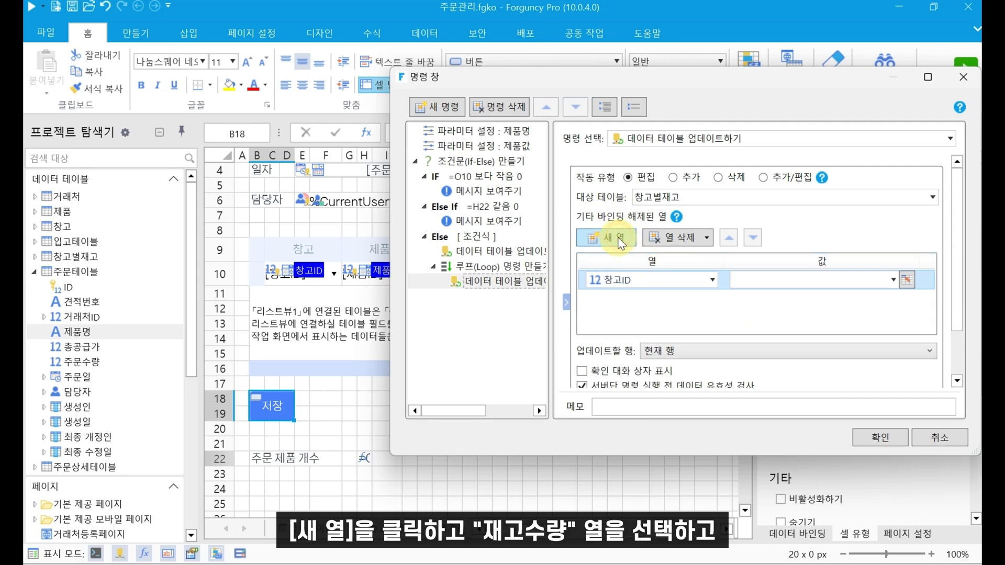
pyautogui.click(650, 273)
pyautogui.click(633, 361)
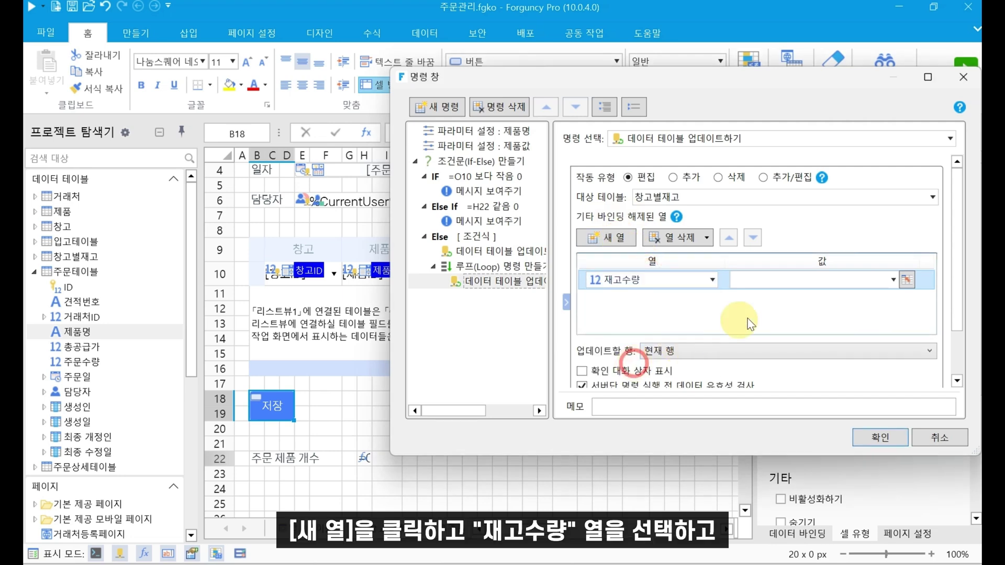
pyautogui.click(905, 278)
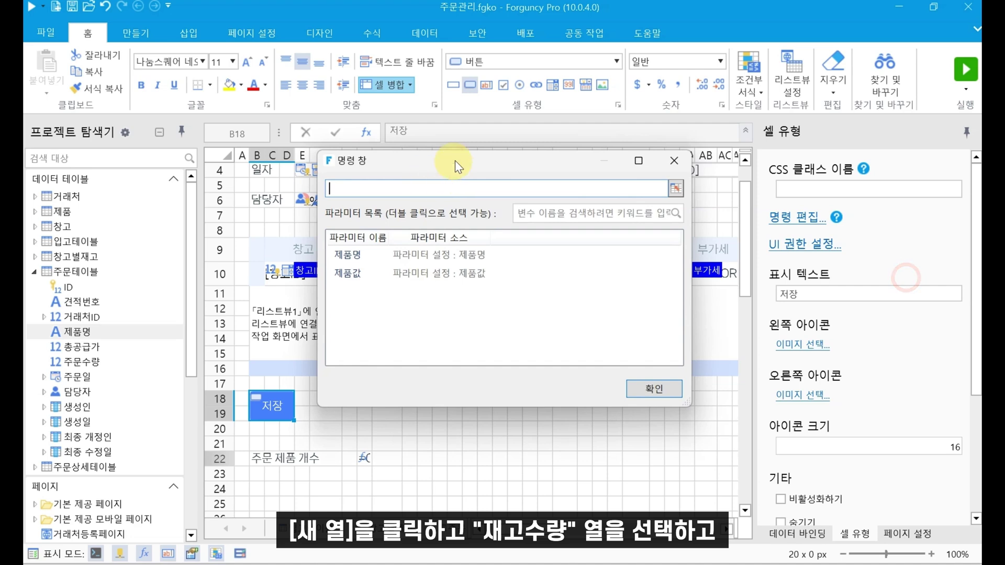
pyautogui.moveTo(454, 160); pyautogui.dragTo(535, 368)
pyautogui.click(501, 272)
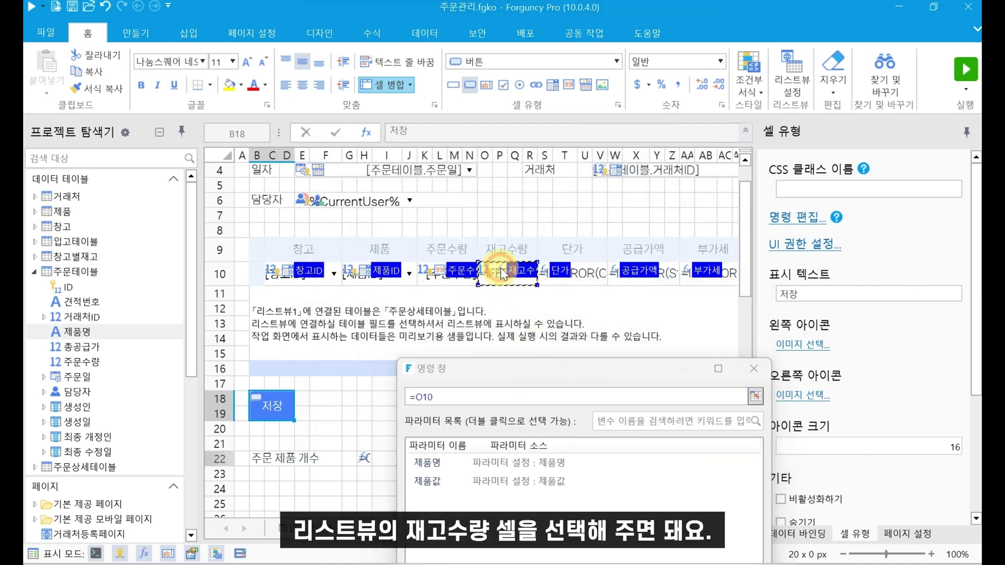
pyautogui.press('Return')
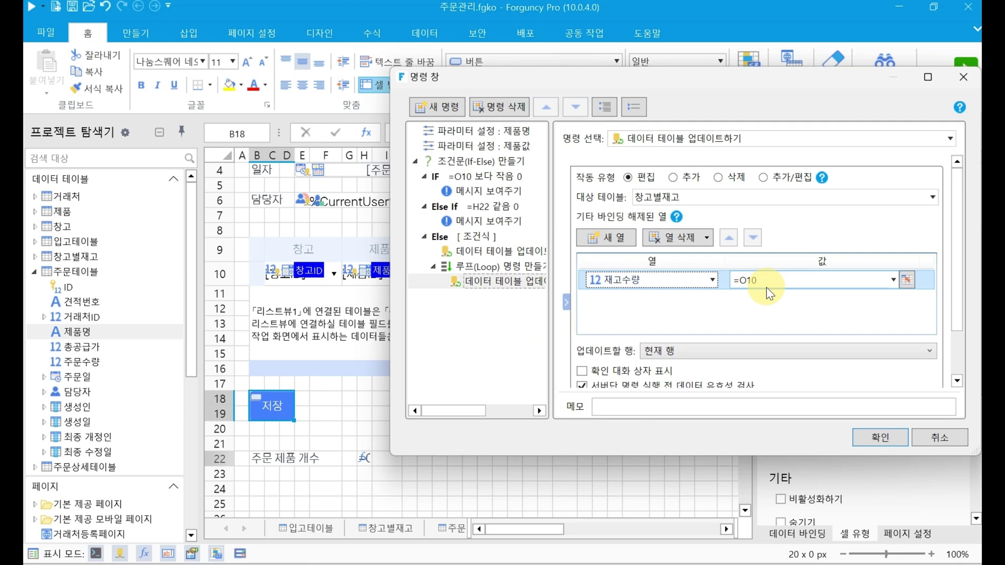
# - Set the rows to update to 특정 행 and add the condition 창고ID 같음 the list view's warehouse cell (=C10)
pyautogui.click(683, 347)
pyautogui.click(686, 376)
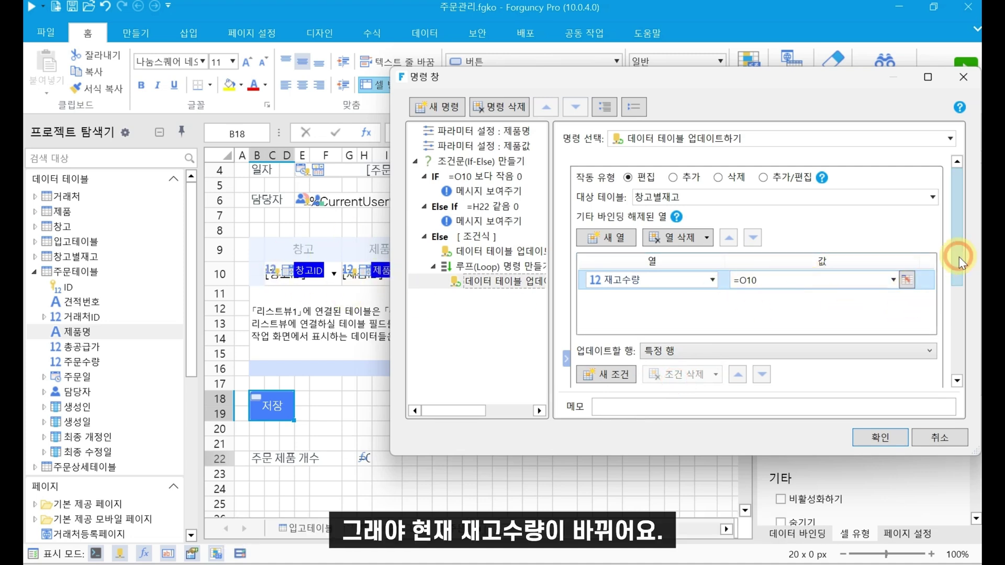
pyautogui.scroll(-2, 958, 256)
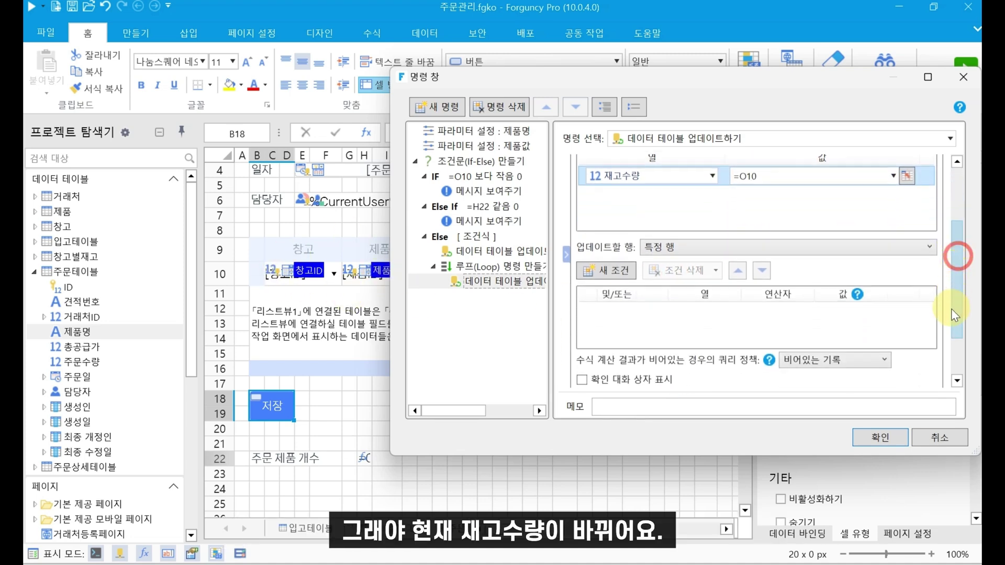
pyautogui.click(609, 266)
pyautogui.click(730, 311)
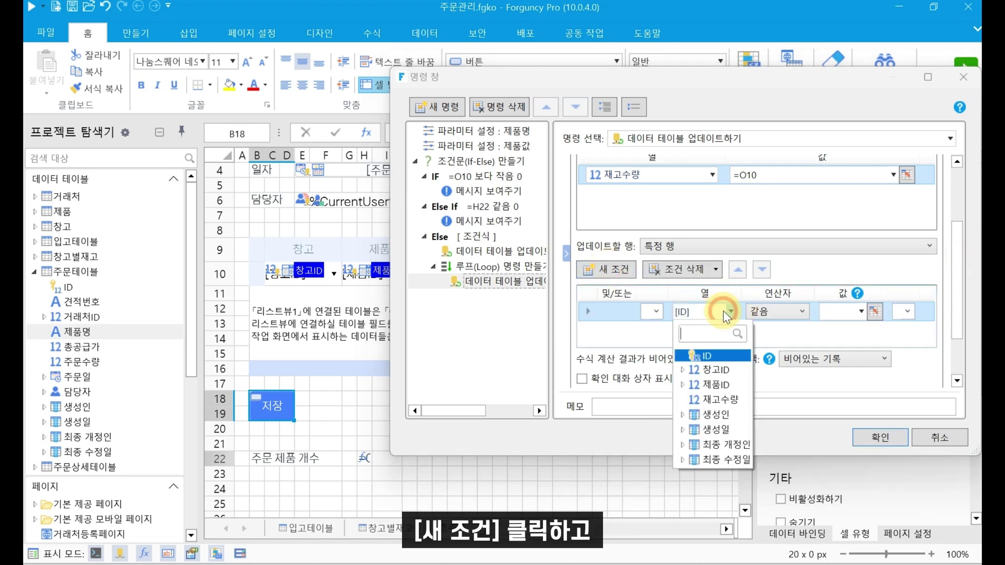
pyautogui.click(708, 371)
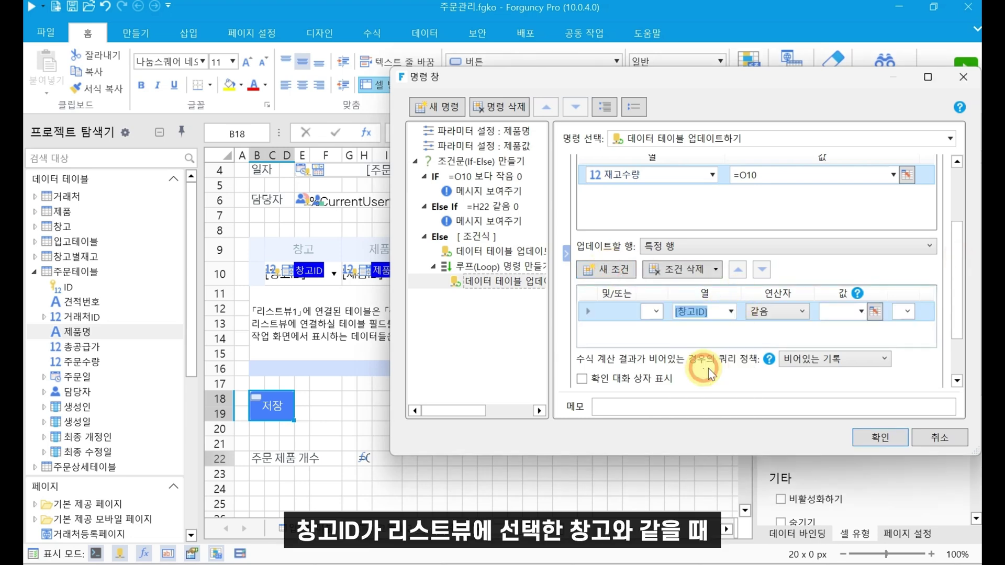
pyautogui.click(873, 312)
pyautogui.click(290, 271)
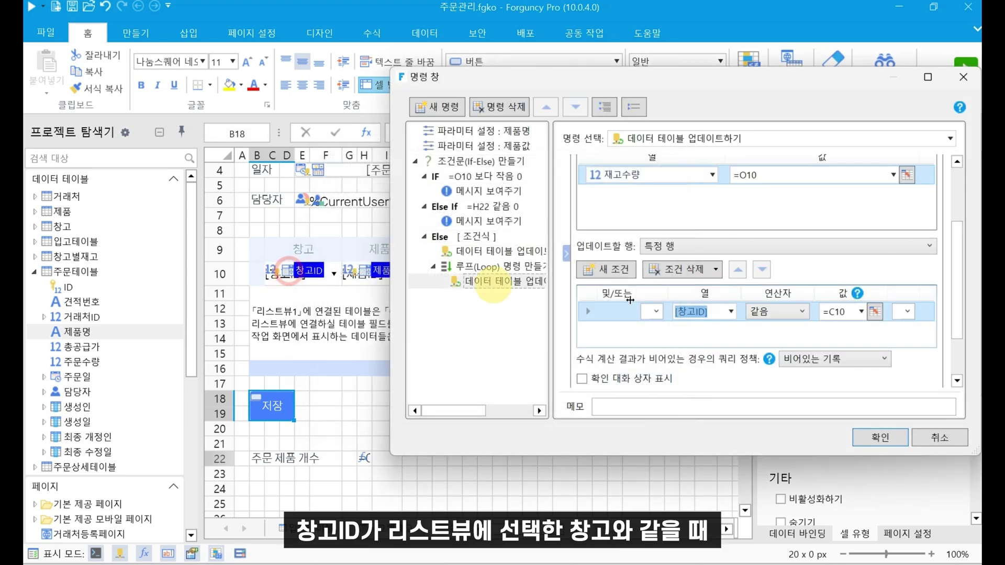
# - Add a second row condition joined by 및: 제품ID 같음 the list view's product cell (=G10)
pyautogui.click(609, 269)
pyautogui.click(715, 333)
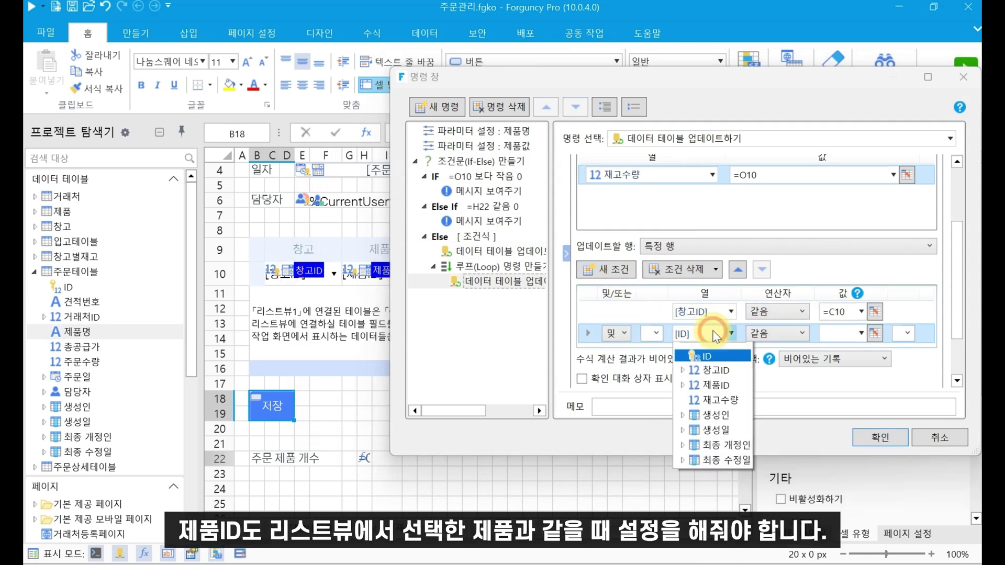
pyautogui.click(708, 385)
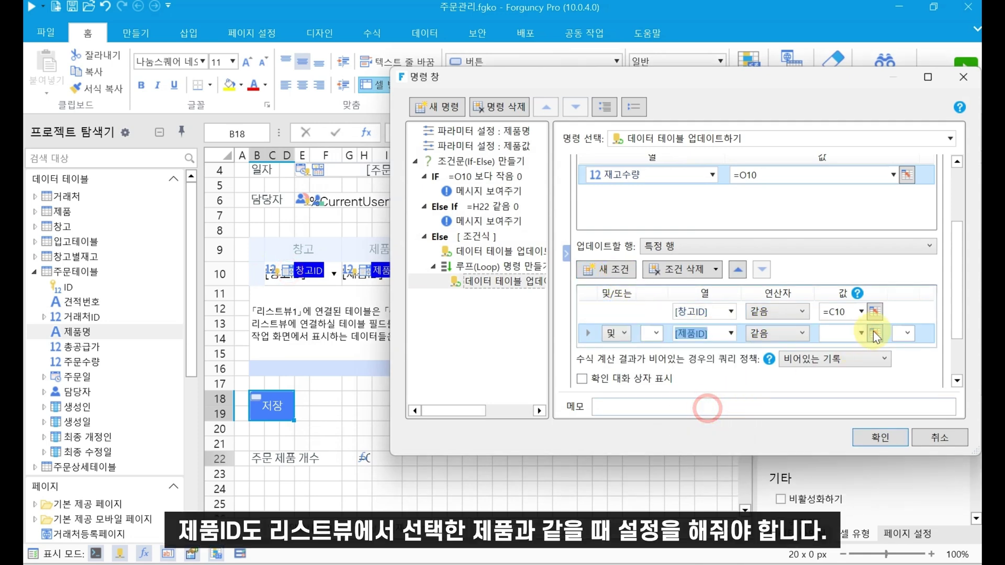
pyautogui.click(872, 333)
pyautogui.moveTo(409, 161); pyautogui.dragTo(620, 157)
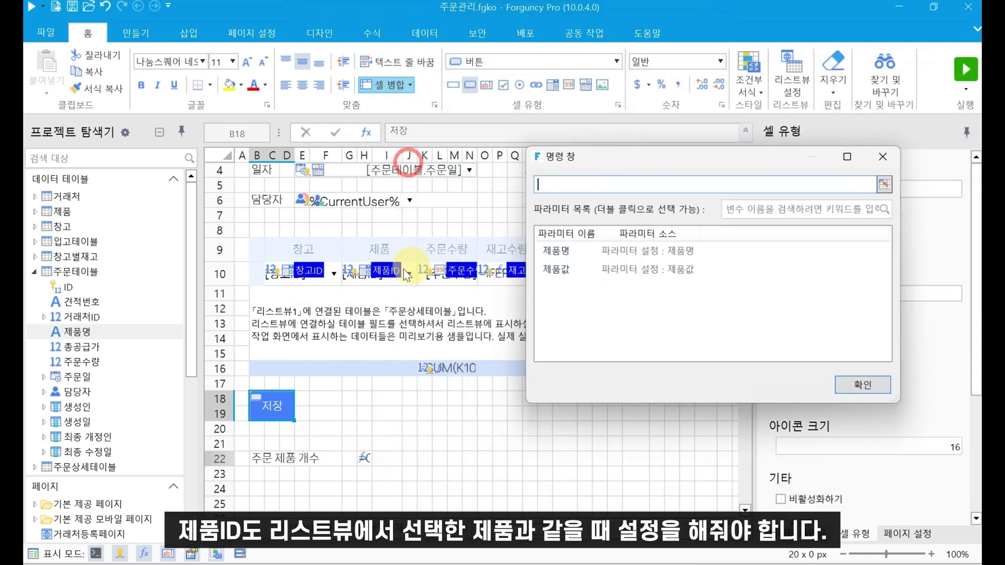
pyautogui.click(366, 270)
pyautogui.press('Return')
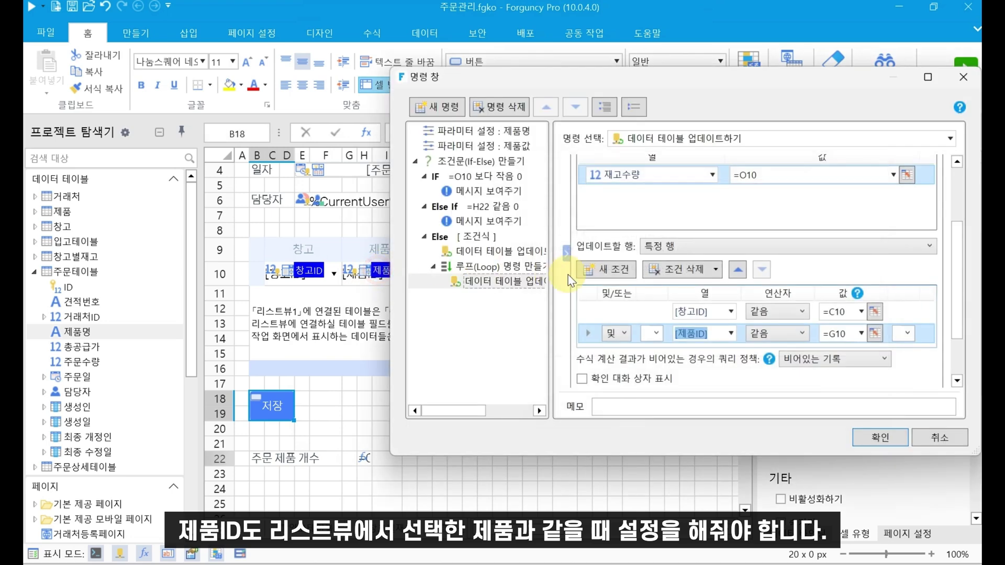
# - Add a 메시지 보여주기 command after the loop in the Else branch with the message "주문이 완료되었습니다." and confirm the commands
pyautogui.click(431, 265)
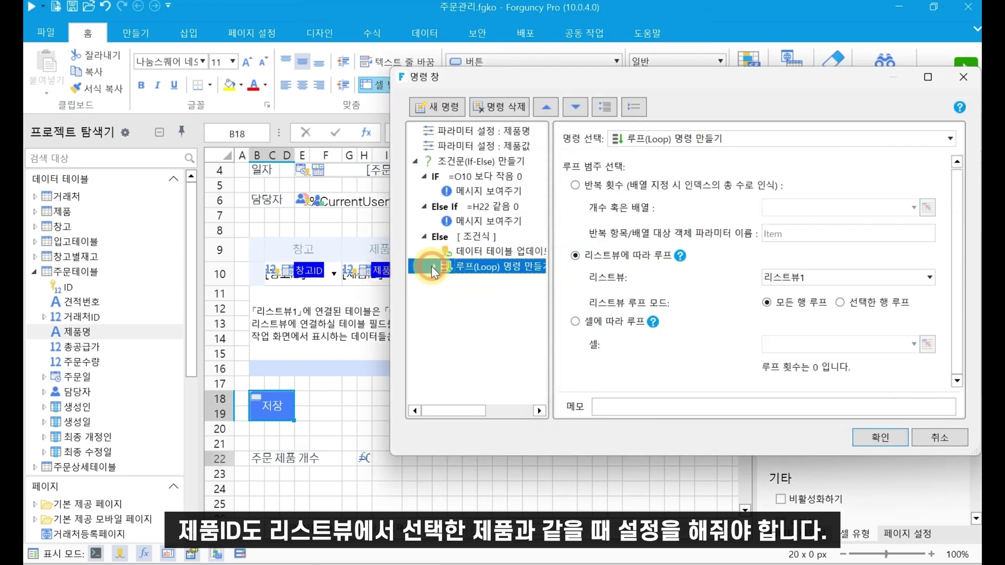
pyautogui.click(442, 107)
pyautogui.click(687, 139)
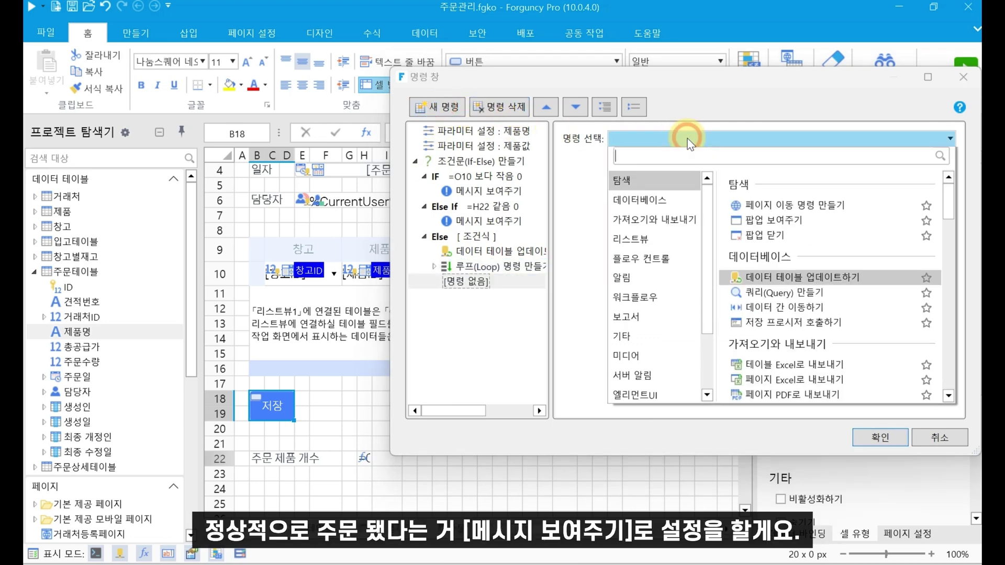
pyautogui.write('ㅁ시지')
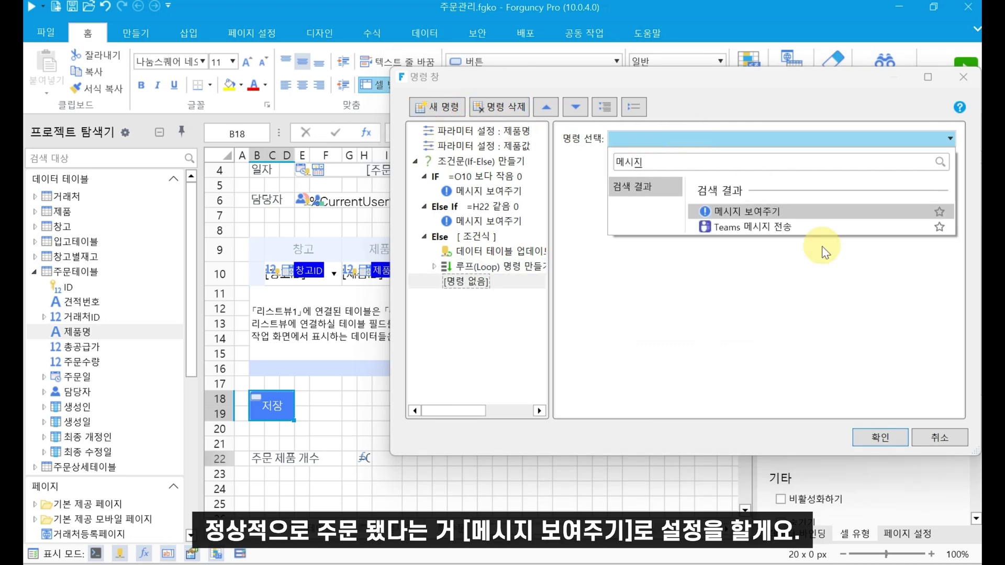
pyautogui.click(832, 216)
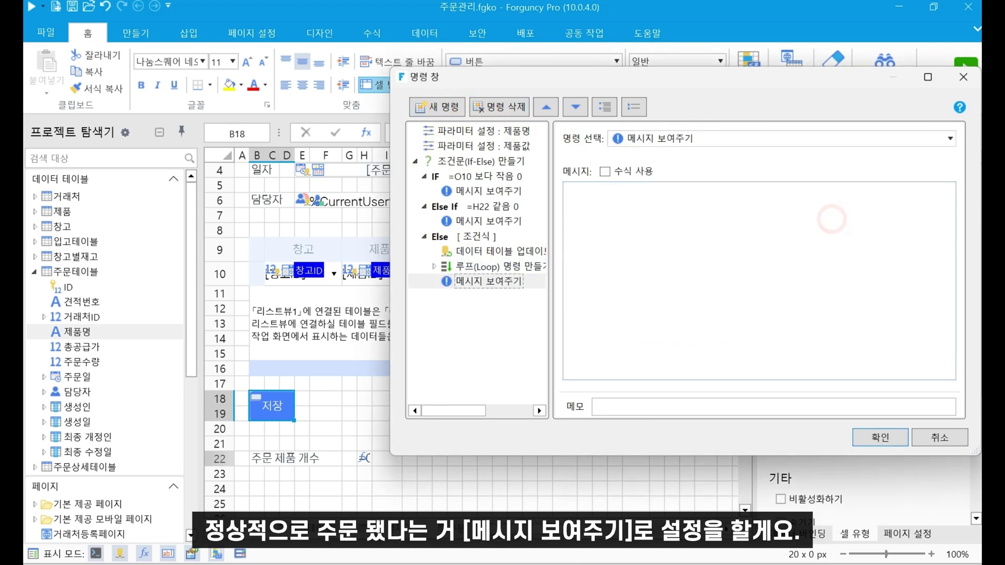
pyautogui.click(729, 281)
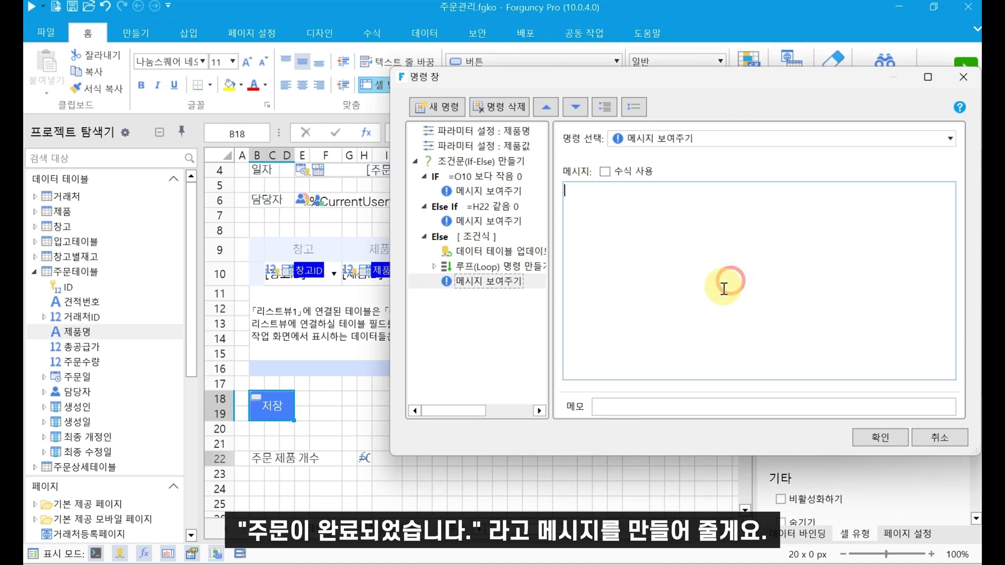
pyautogui.write('주문이 완료되었습니다')
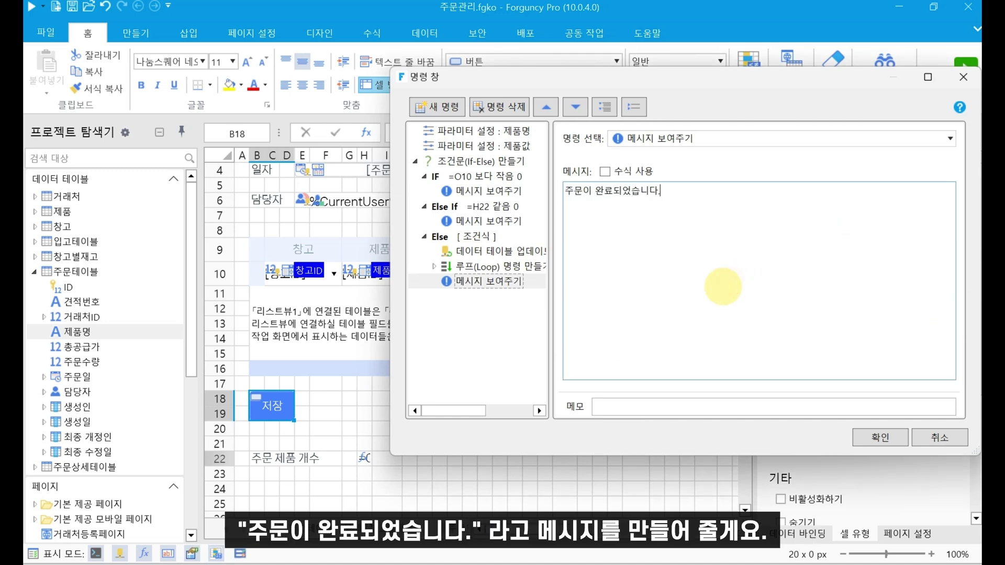
pyautogui.click(862, 436)
# - Create a new blank page named 주문목록
pyautogui.rightClick(89, 268)
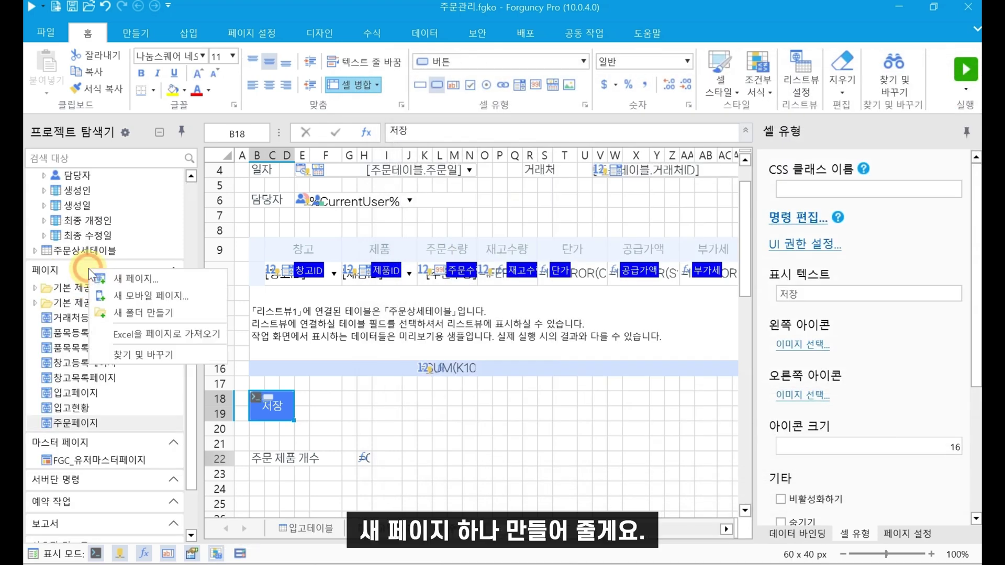
pyautogui.click(138, 275)
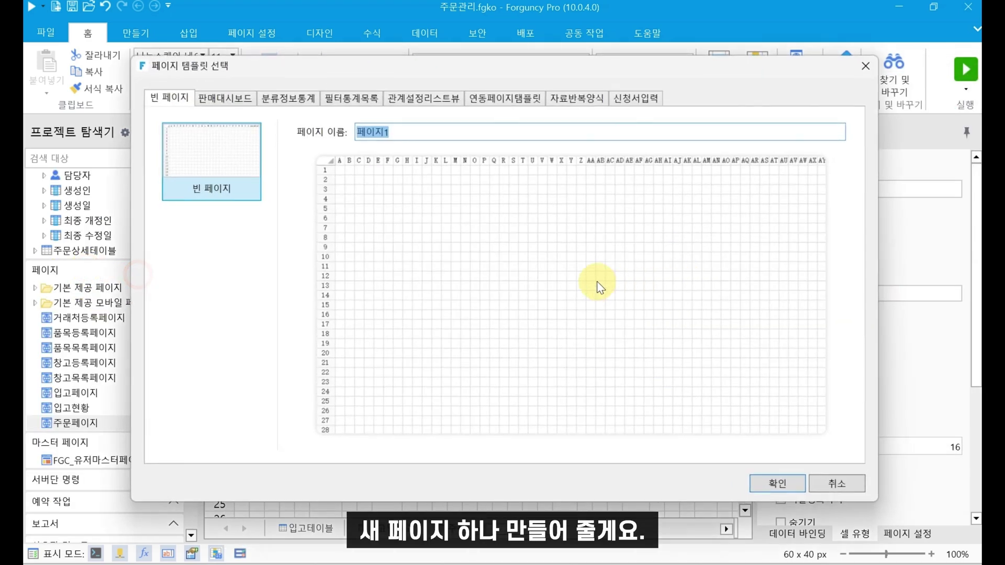
pyautogui.write('주문')
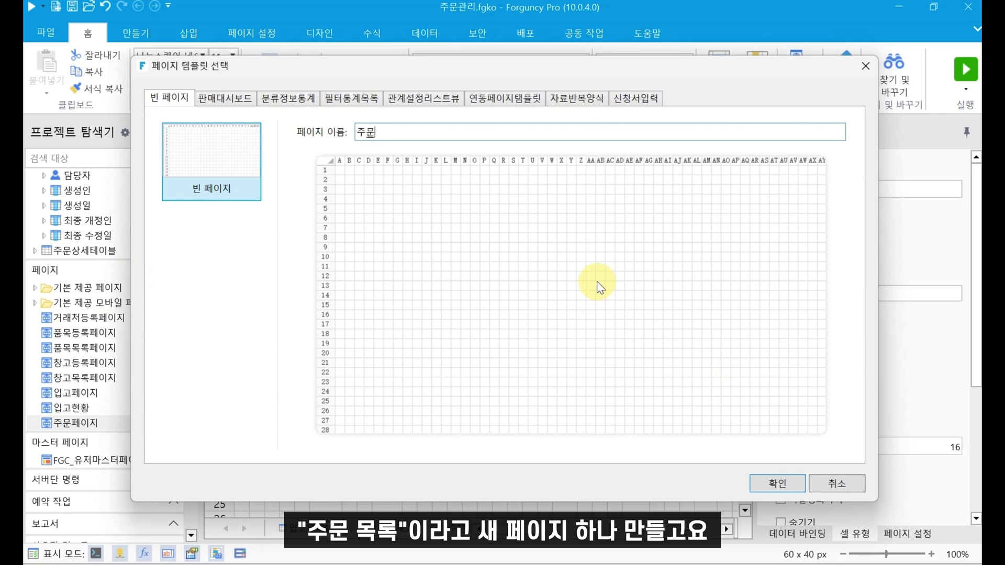
pyautogui.write('목록')
pyautogui.press('Return')
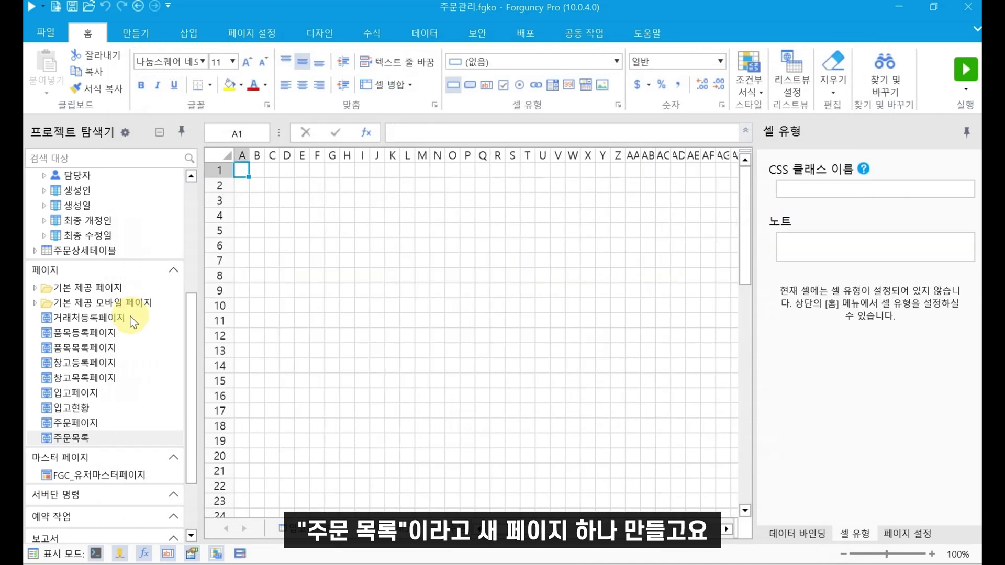
# - Reopen the 저장 button's commands on 주문페이지 and add a 페이지 이동 명령 만들기 command at the end, outside the If-Else
pyautogui.click(86, 421)
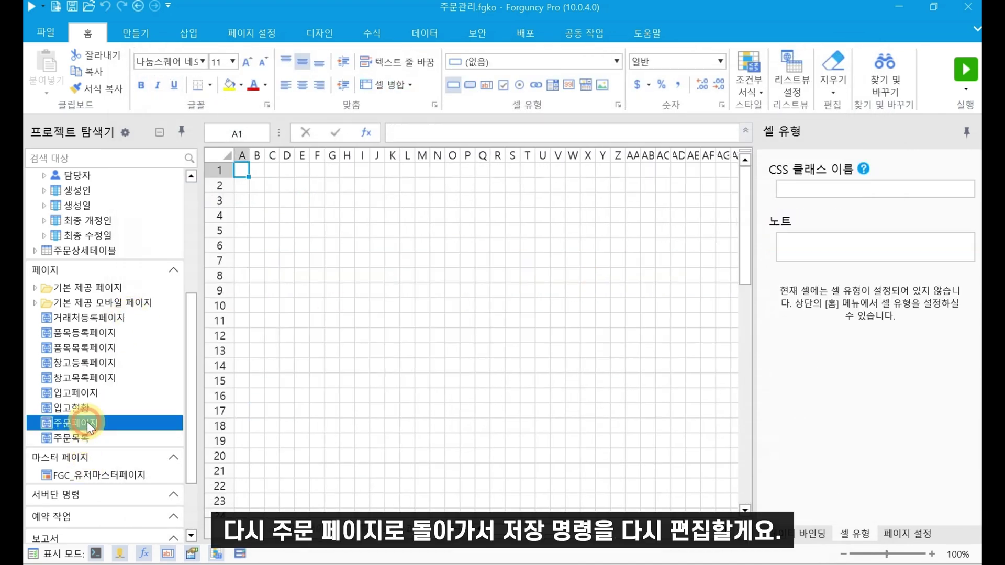
pyautogui.rightClick(275, 406)
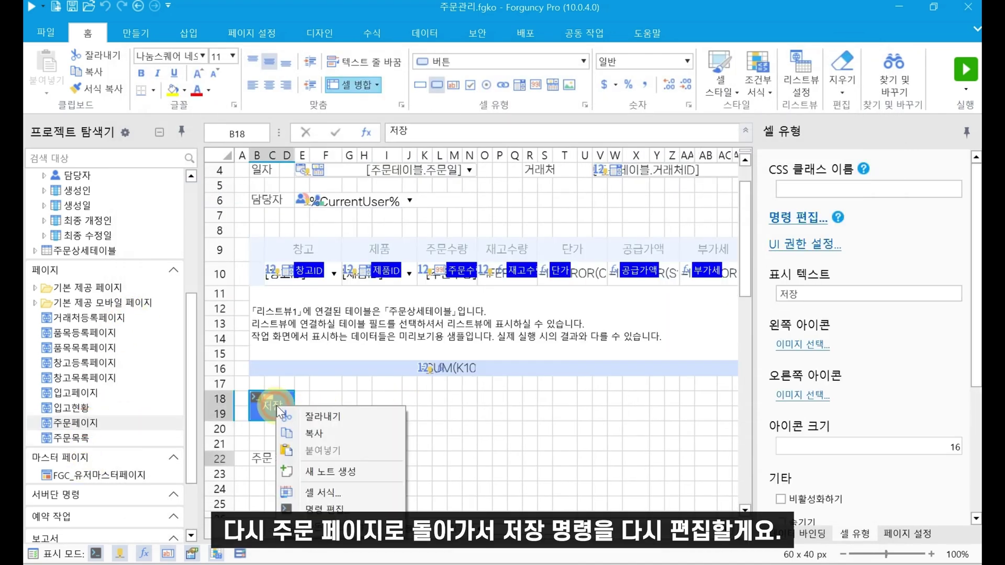
pyautogui.click(334, 507)
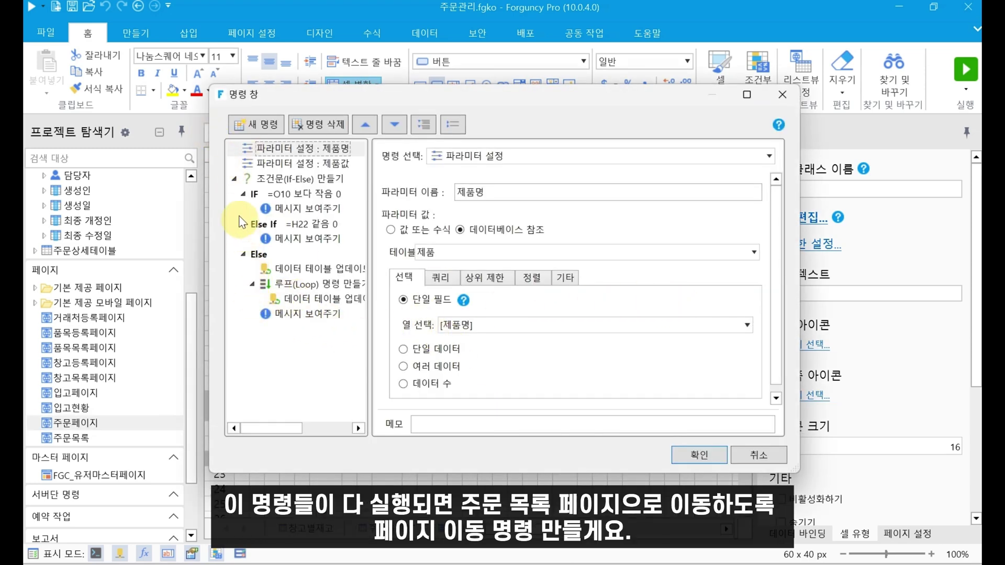
pyautogui.click(234, 179)
pyautogui.click(263, 124)
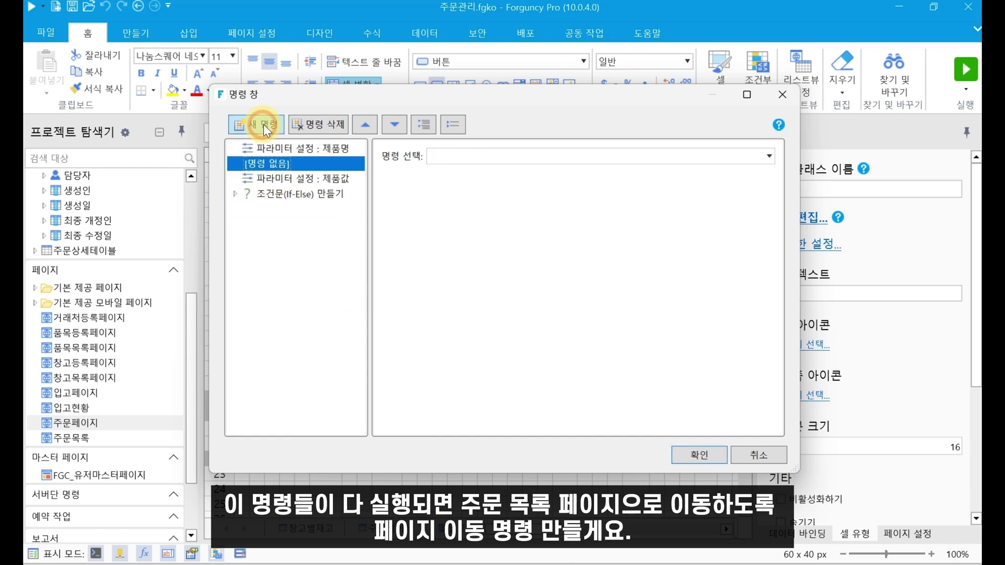
pyautogui.moveTo(283, 162); pyautogui.dragTo(281, 203)
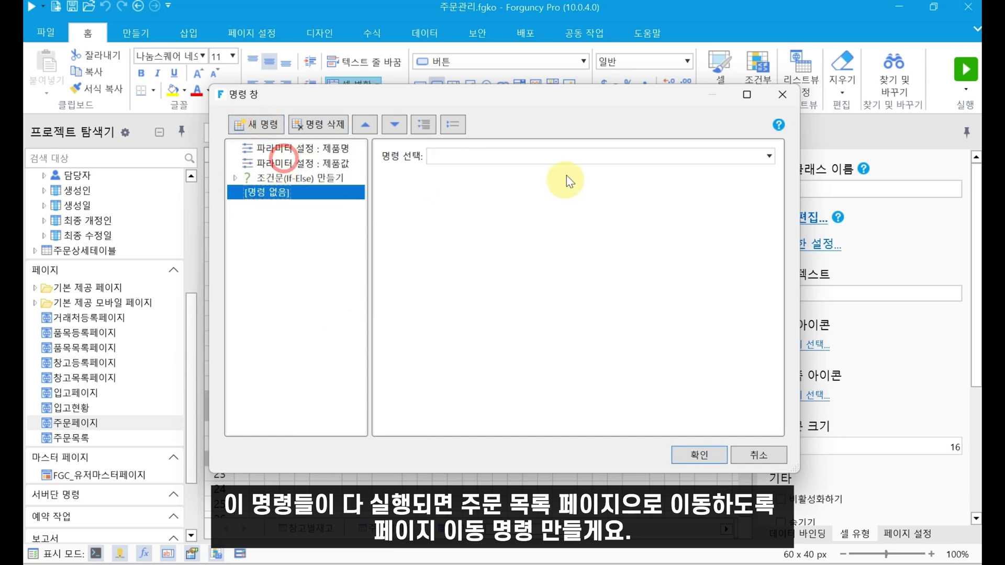
pyautogui.click(574, 157)
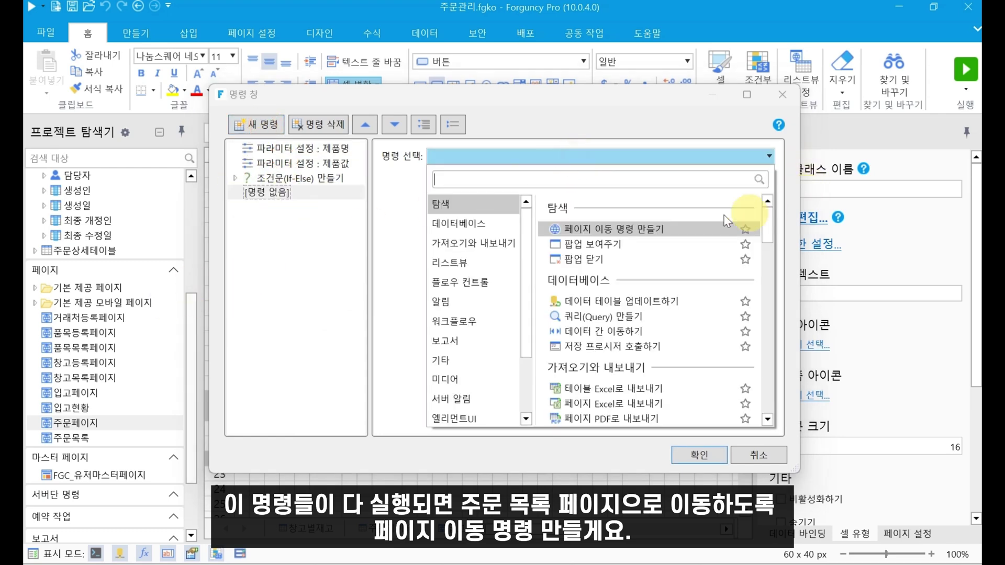
pyautogui.click(623, 229)
# - Set the page move's target to 주문목록, enable 웹브라우저 캐시 : 쿼리/정렬 제거 in its advanced settings, and confirm
pyautogui.click(534, 209)
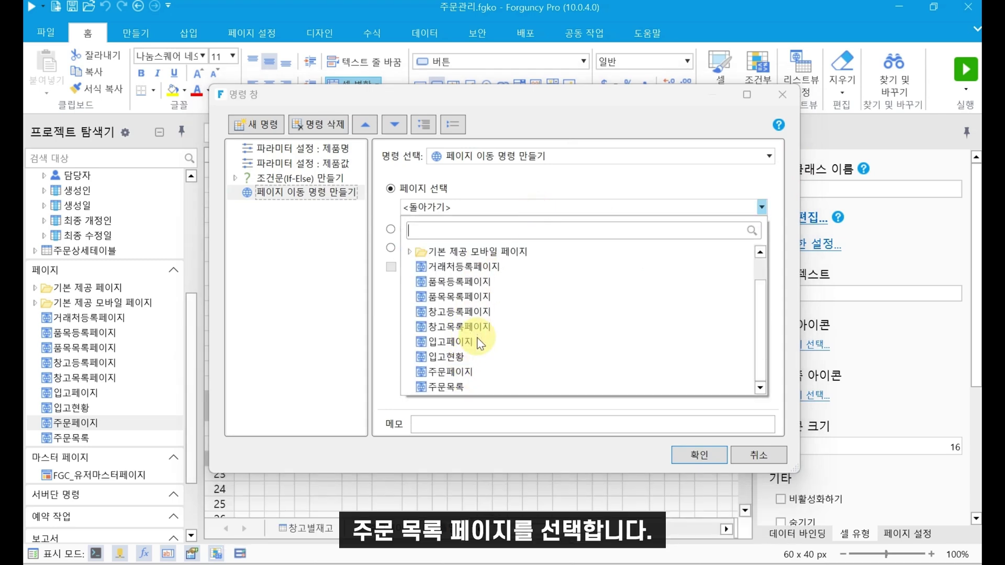
pyautogui.click(457, 386)
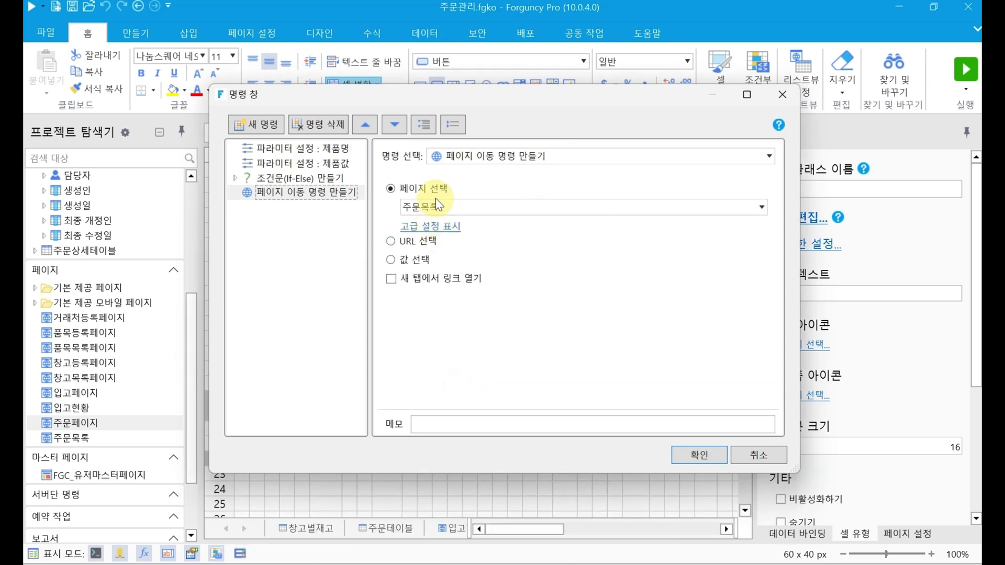
pyautogui.click(436, 227)
pyautogui.click(407, 325)
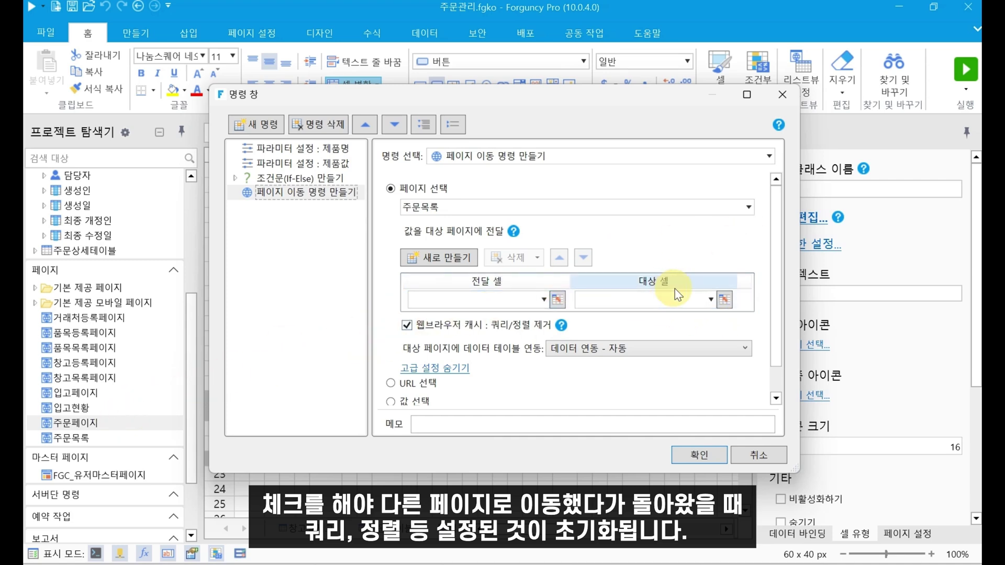
pyautogui.click(707, 454)
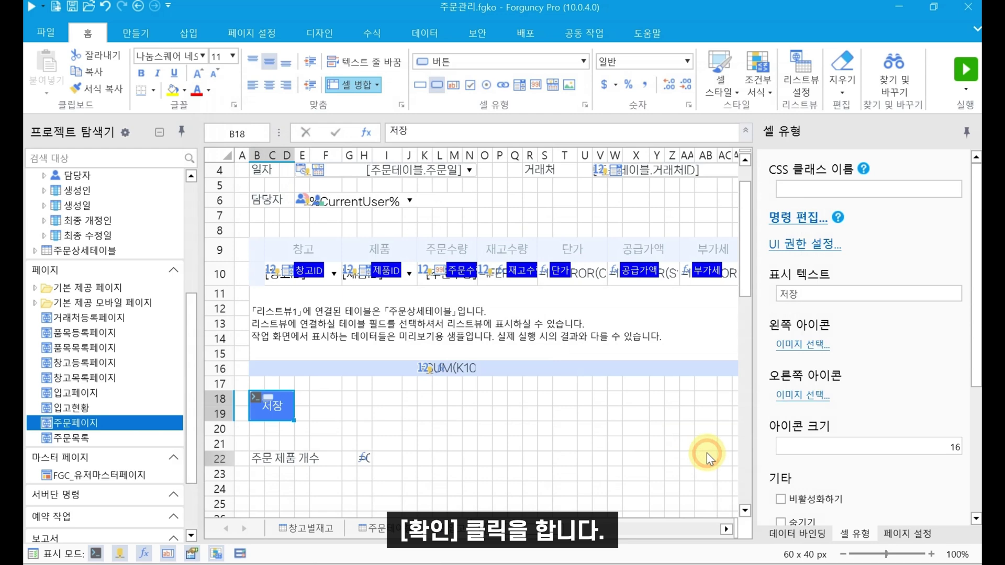
# - Save the project and run it in the web browser
pyautogui.click(72, 7)
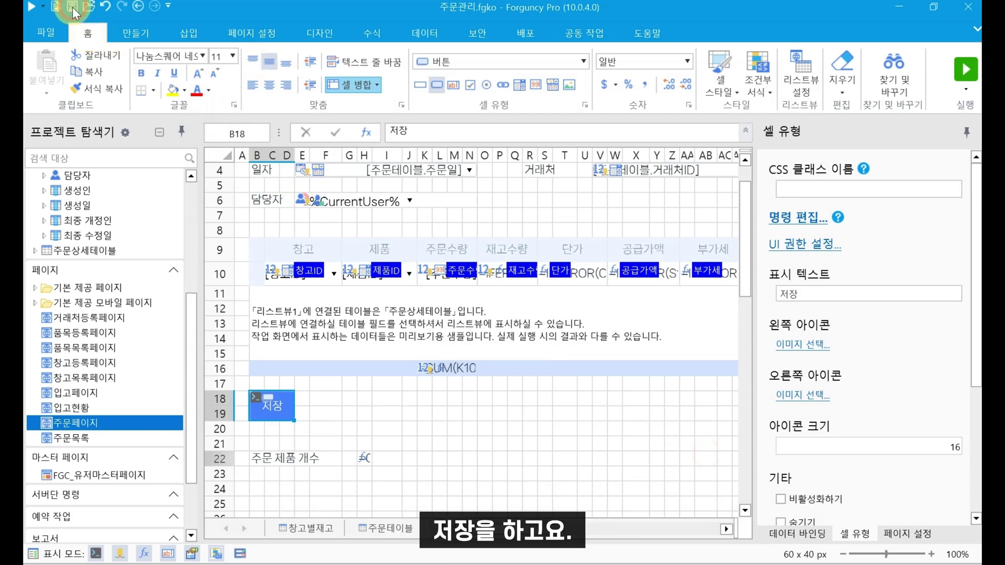
pyautogui.click(965, 71)
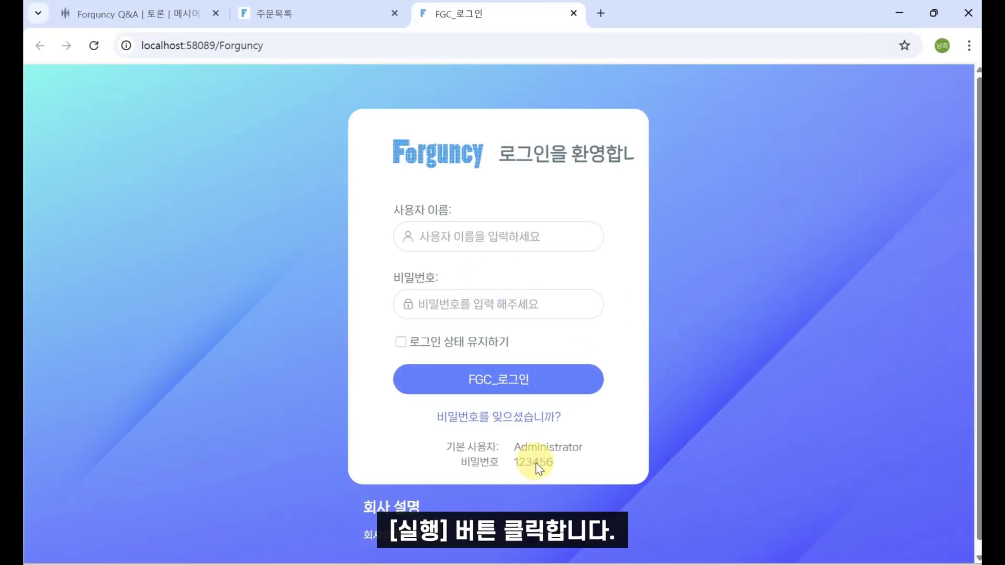
# - Log in with the default account's user name and password and dismiss the browser's password alert
pyautogui.doubleClick(567, 446)
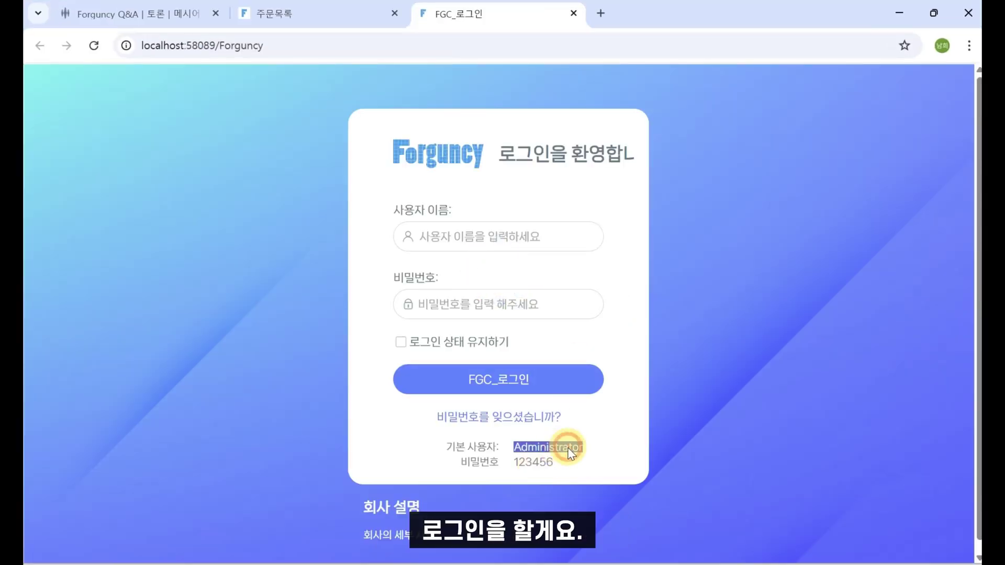
pyautogui.moveTo(568, 447); pyautogui.dragTo(554, 241)
pyautogui.doubleClick(530, 460)
pyautogui.moveTo(530, 461); pyautogui.dragTo(538, 314)
pyautogui.click(526, 381)
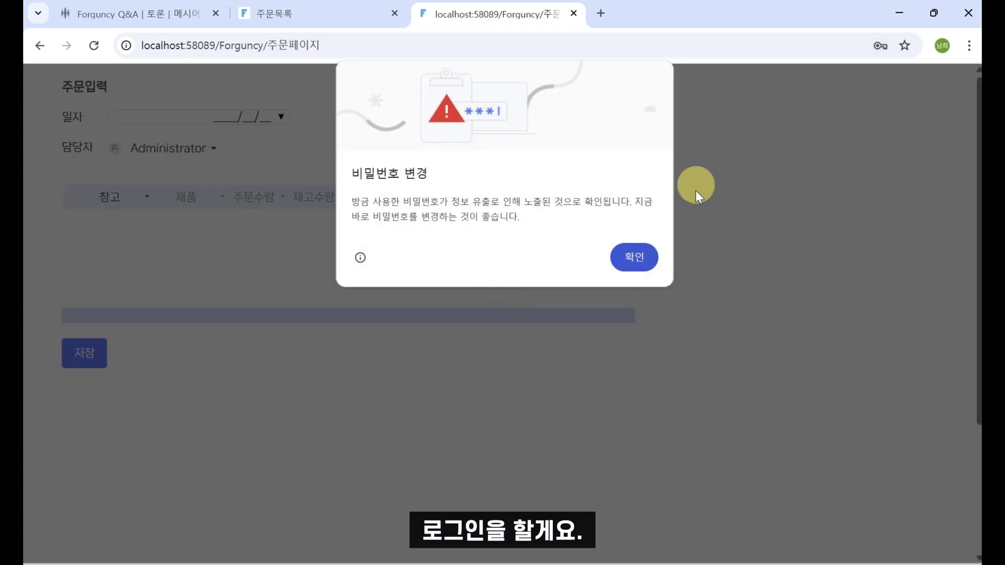
pyautogui.click(646, 254)
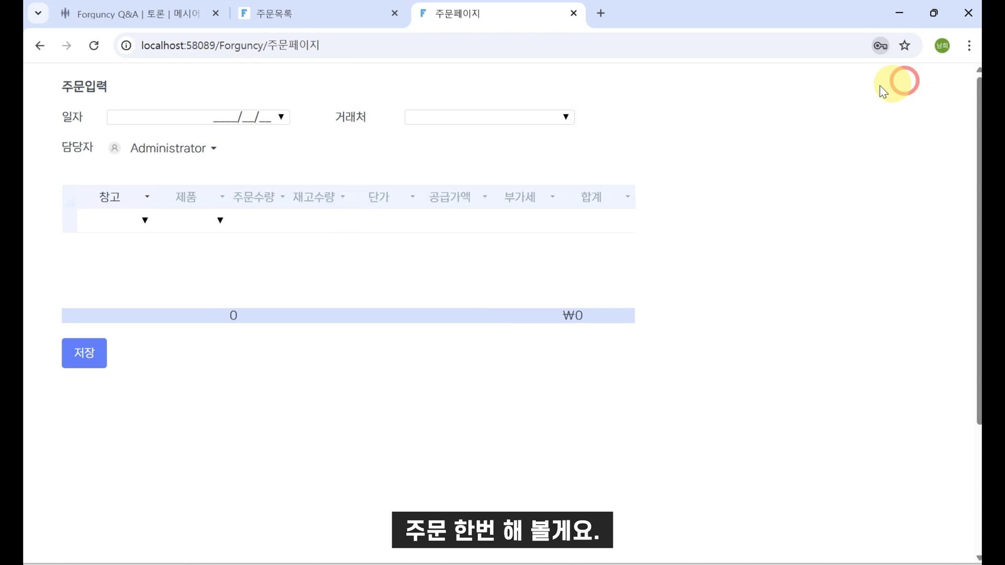
# - Set the order's 일자 to 2025/04/22 and its 거래처 to 메시어스
pyautogui.click(281, 117)
pyautogui.click(165, 222)
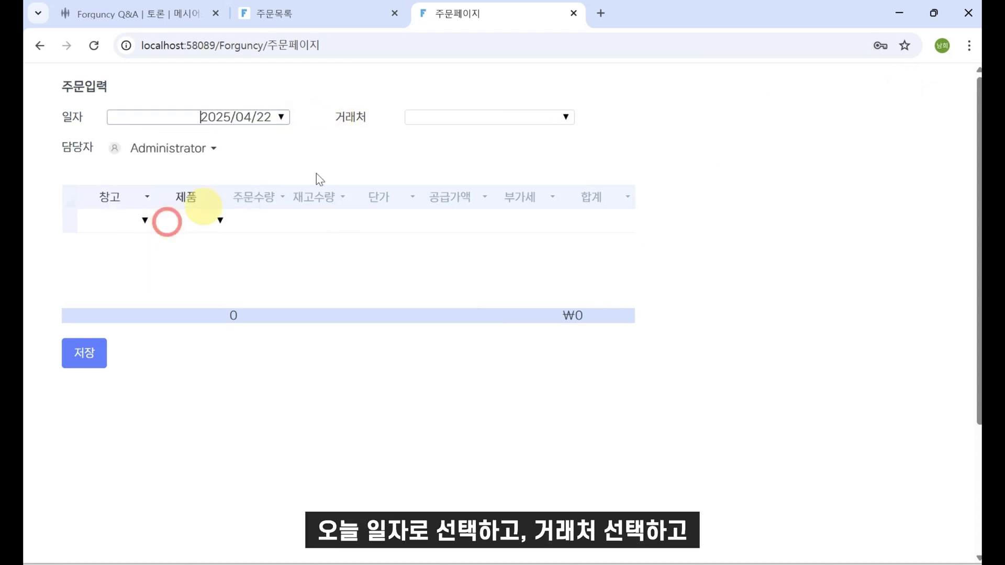
pyautogui.click(565, 117)
pyautogui.click(480, 132)
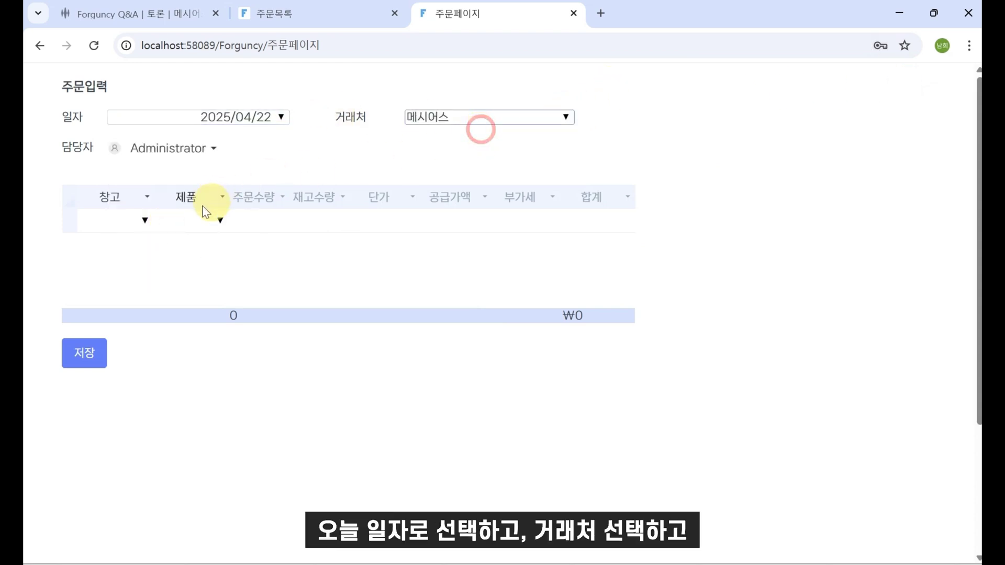
# - Fill in the first order row with warehouse 서울창고, product 물티슈 and an order quantity of 20
pyautogui.click(145, 220)
pyautogui.click(128, 241)
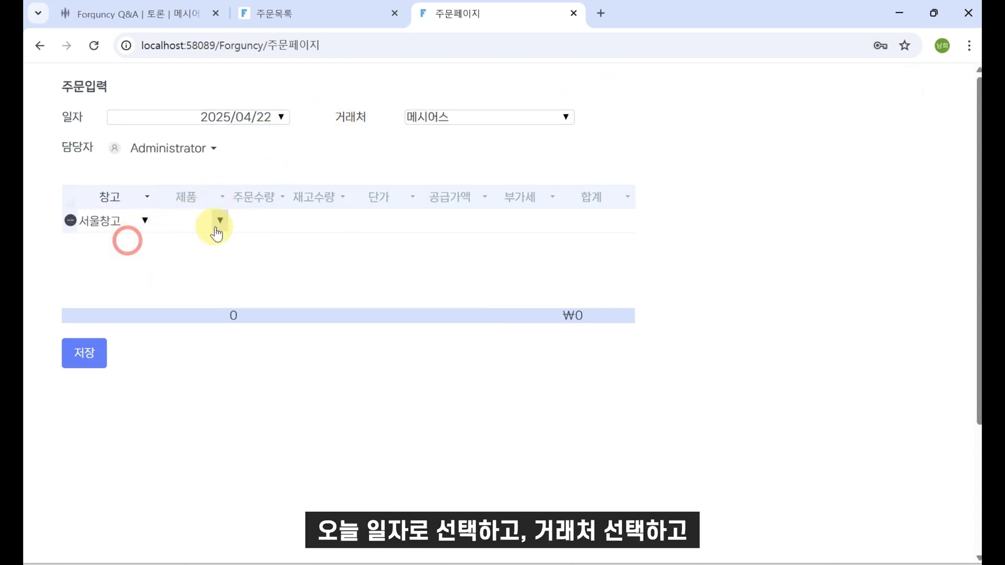
pyautogui.click(218, 221)
pyautogui.click(207, 239)
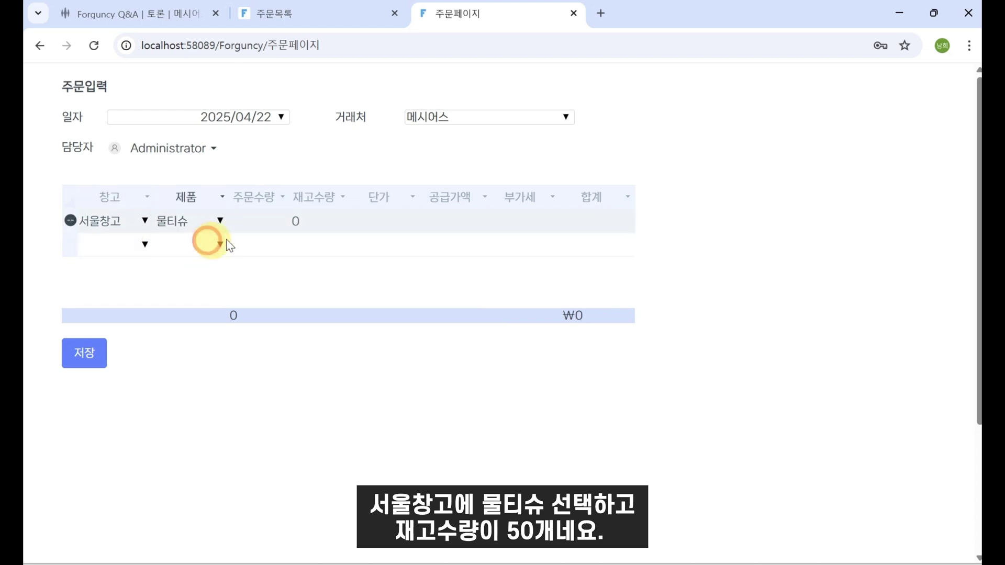
pyautogui.click(265, 216)
pyautogui.write('20')
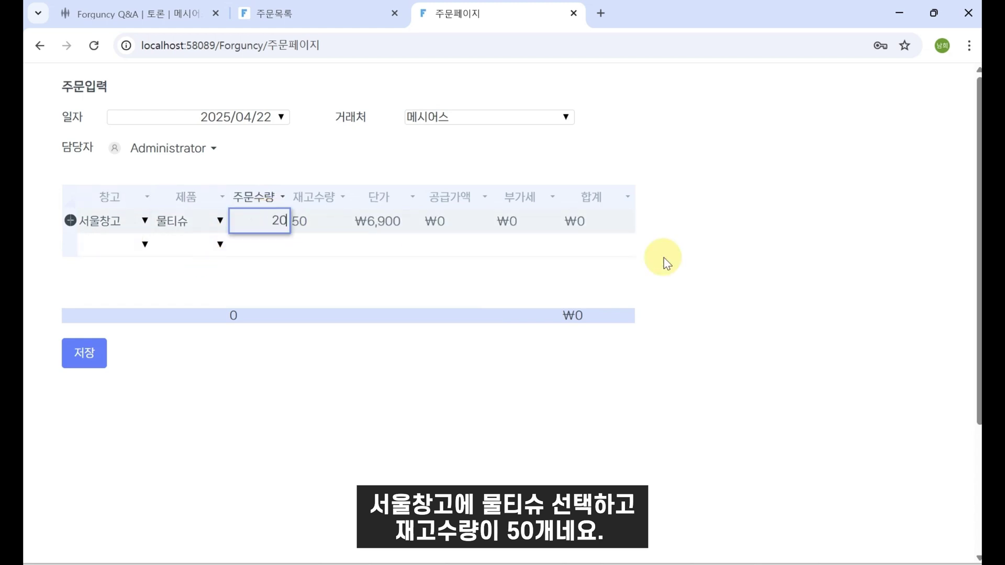
pyautogui.click(773, 241)
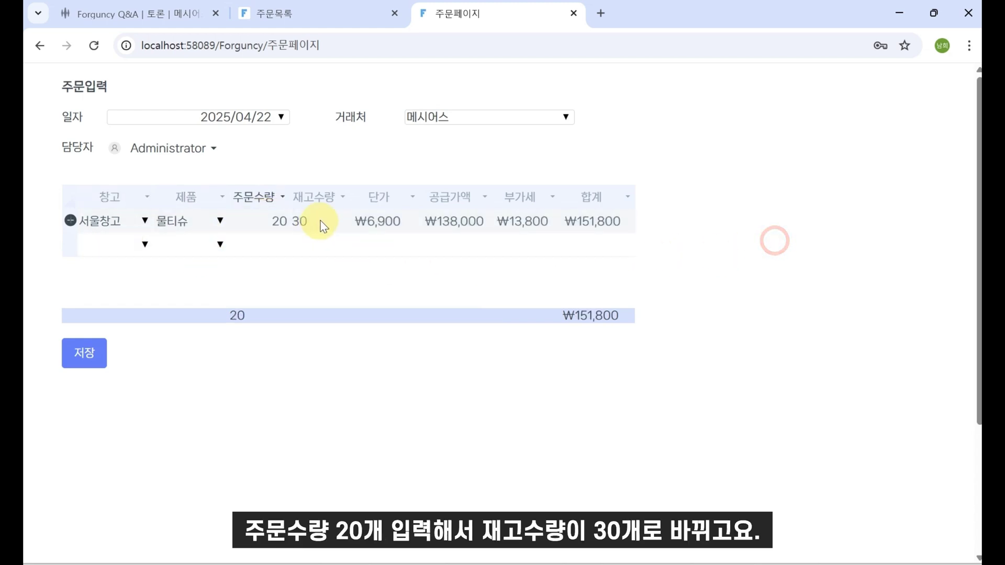
pyautogui.click(134, 246)
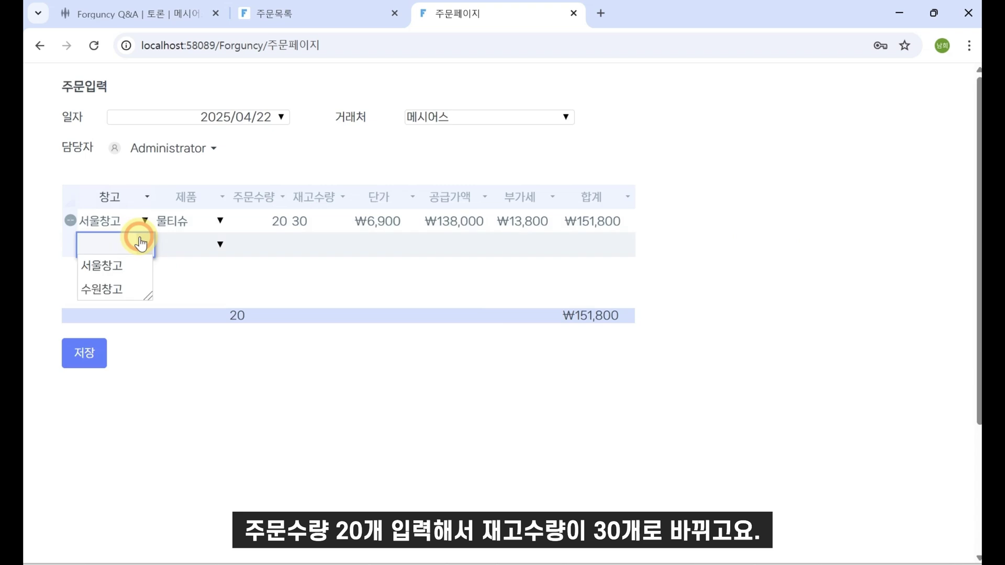
pyautogui.click(120, 264)
pyautogui.click(220, 245)
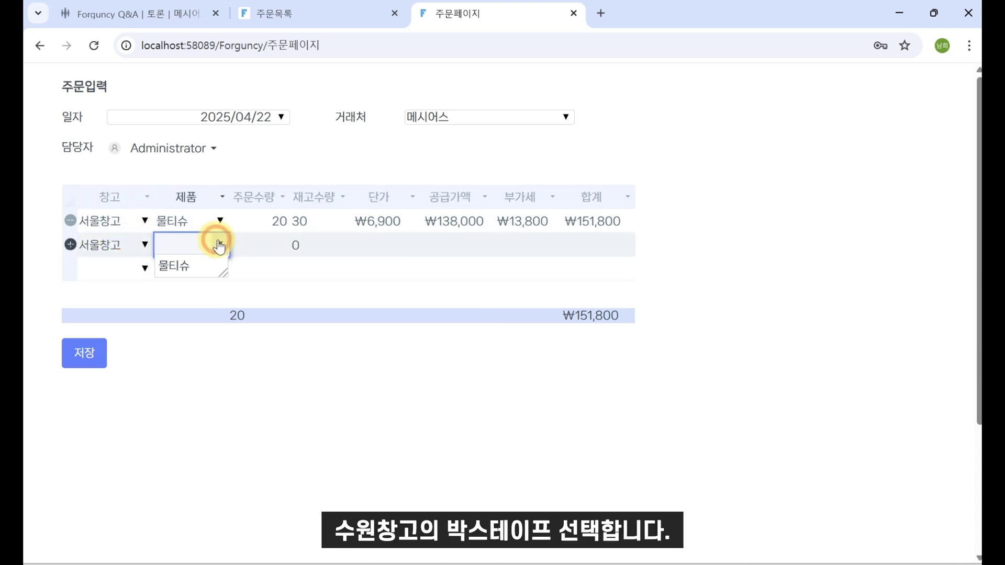
# - Fill in the second order row with warehouse 수원창고, product 박스테이프 and an order quantity of 10
pyautogui.click(144, 242)
pyautogui.click(112, 286)
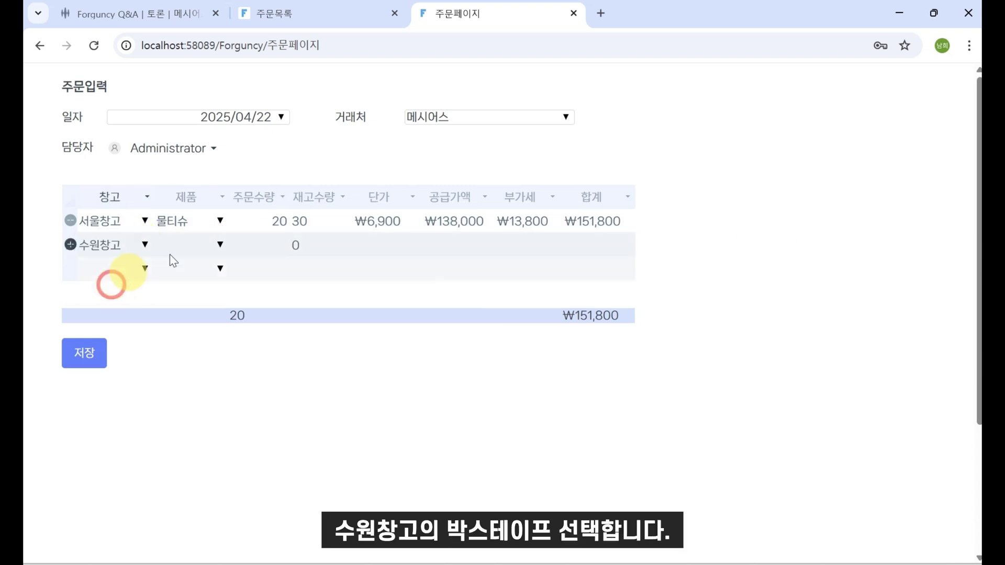
pyautogui.click(221, 244)
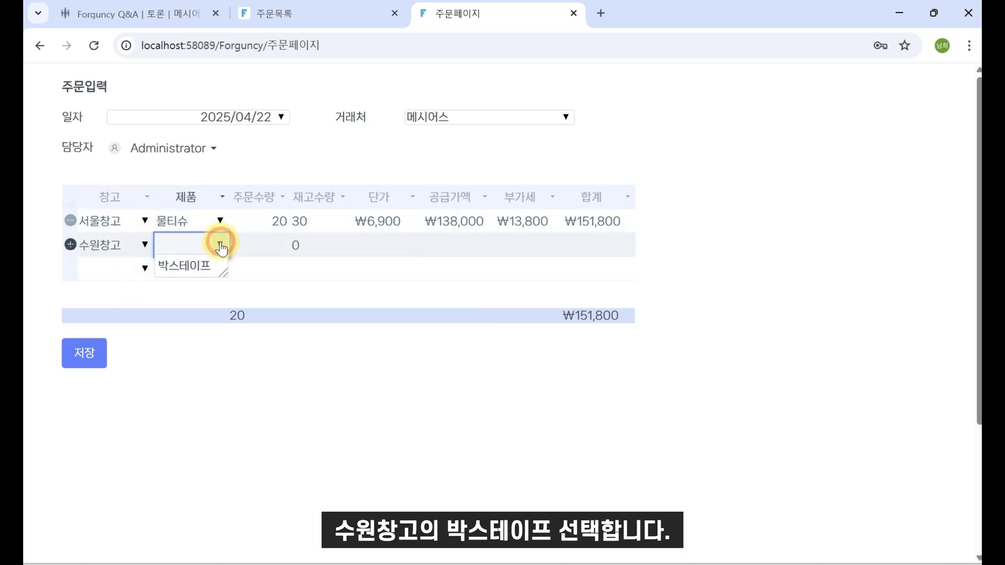
pyautogui.click(191, 266)
pyautogui.click(260, 244)
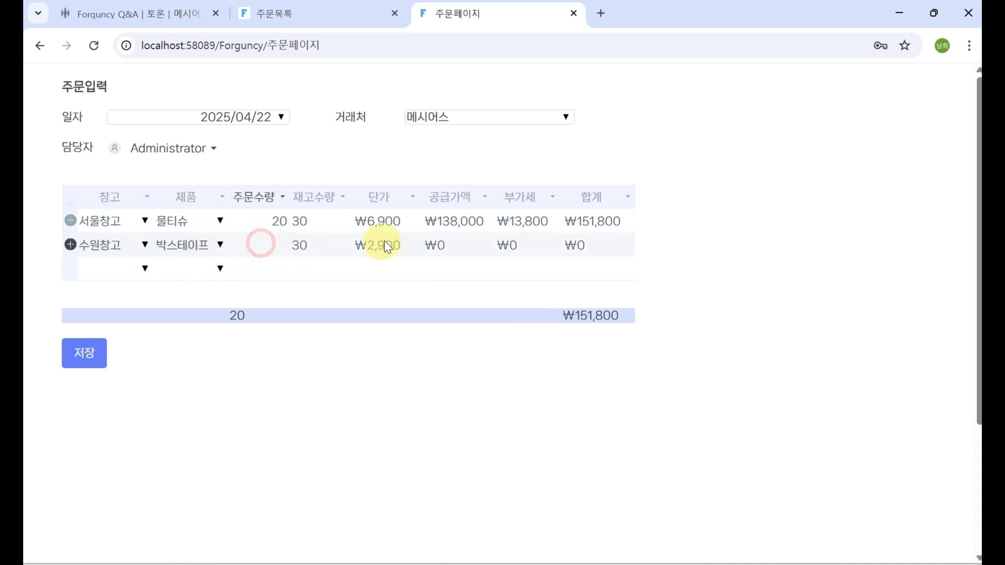
pyautogui.write('10')
pyautogui.click(843, 270)
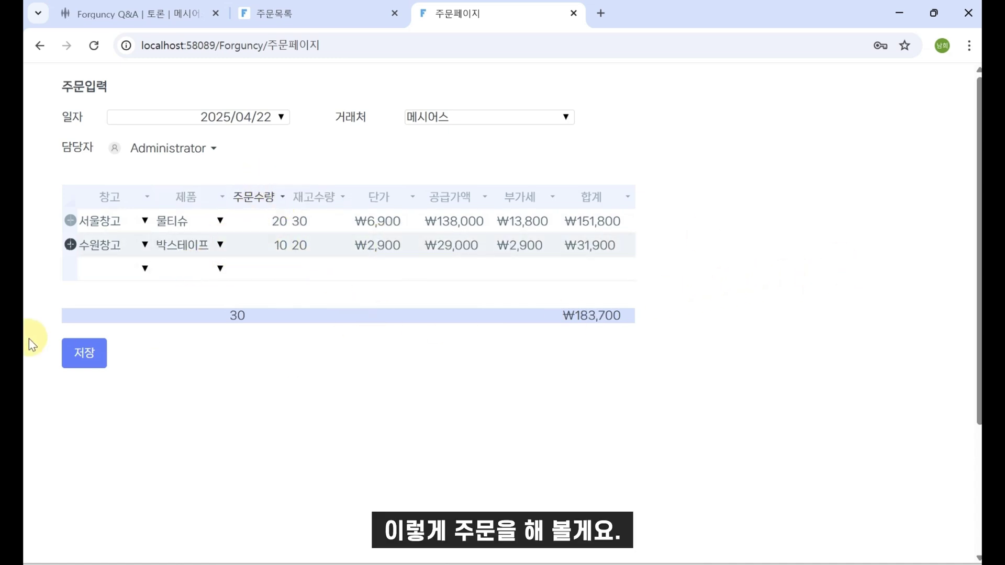
# - Save the order in the browser and accept the database synchronization back in the Forguncy builder
pyautogui.click(76, 354)
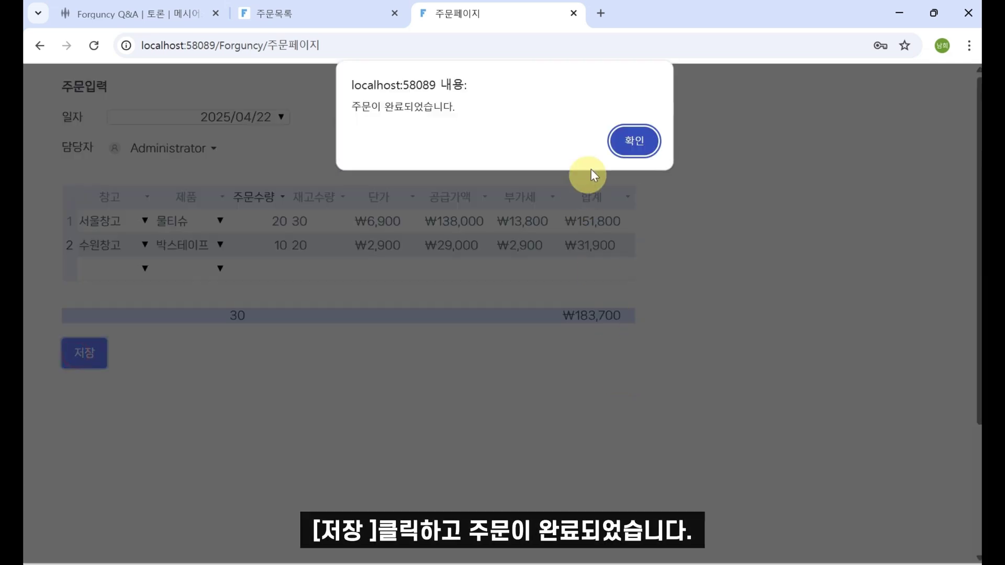
pyautogui.click(634, 140)
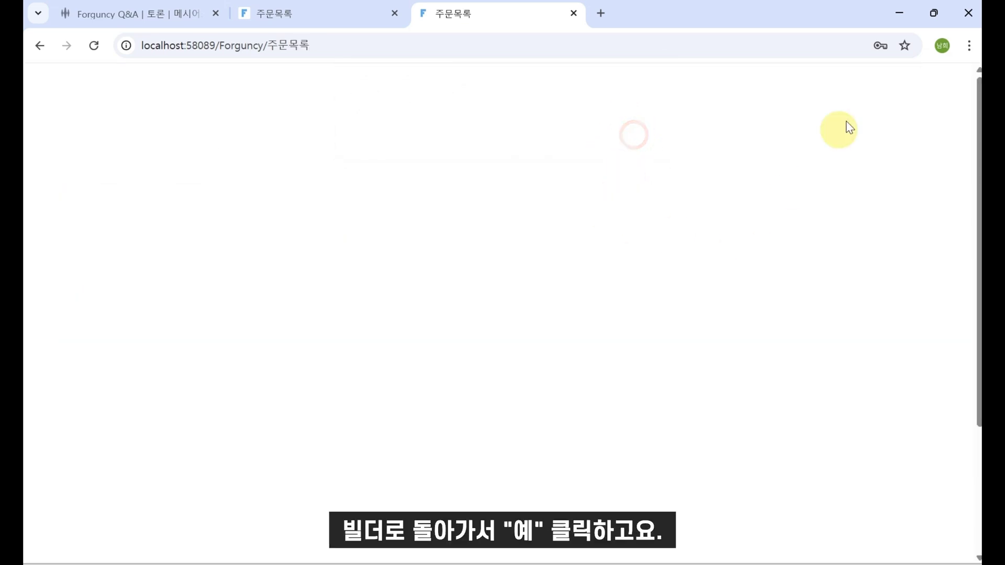
pyautogui.click(907, 20)
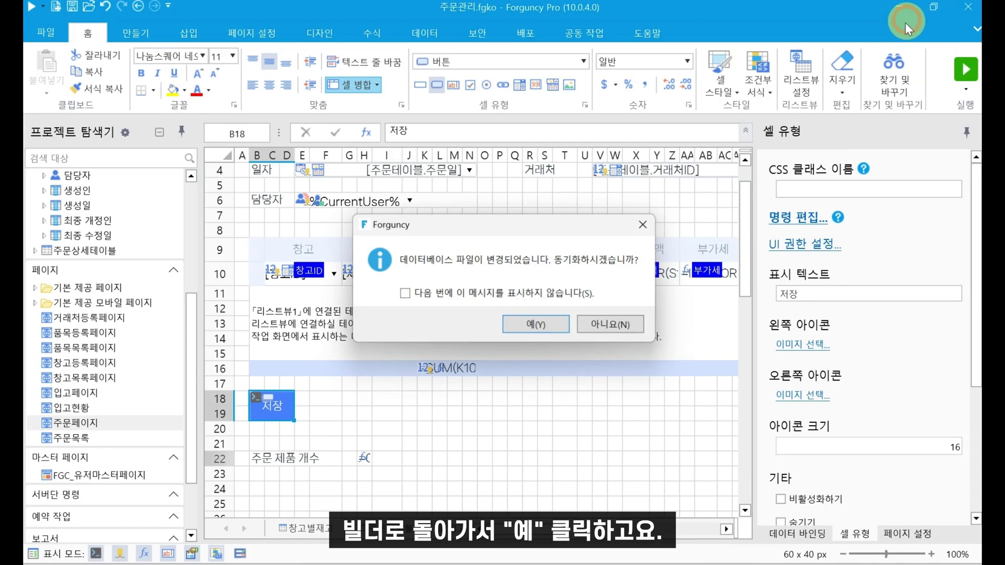
pyautogui.click(539, 325)
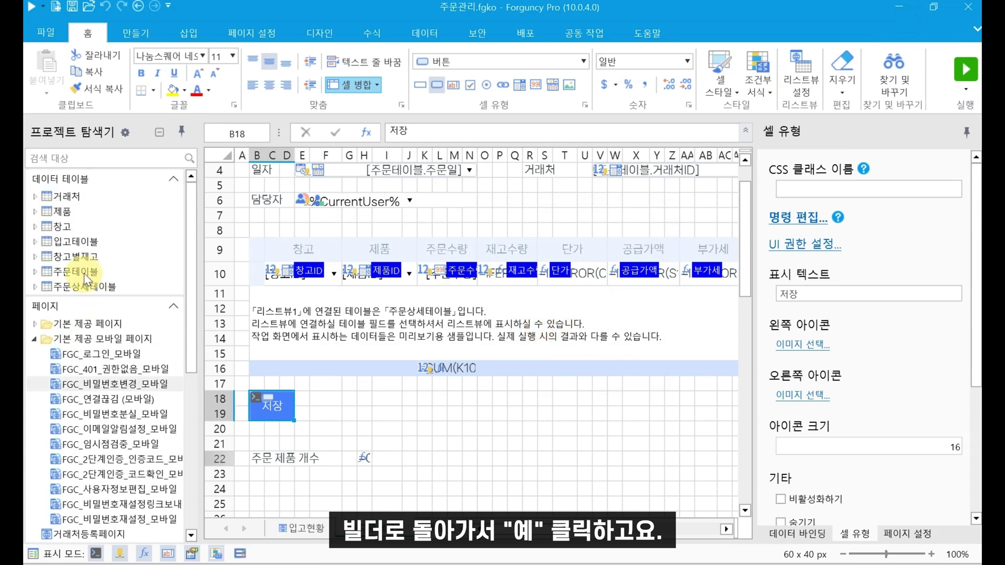
# - Check the saved order record in 주문테이블 and its product rows in 주문상세테이블
pyautogui.click(89, 272)
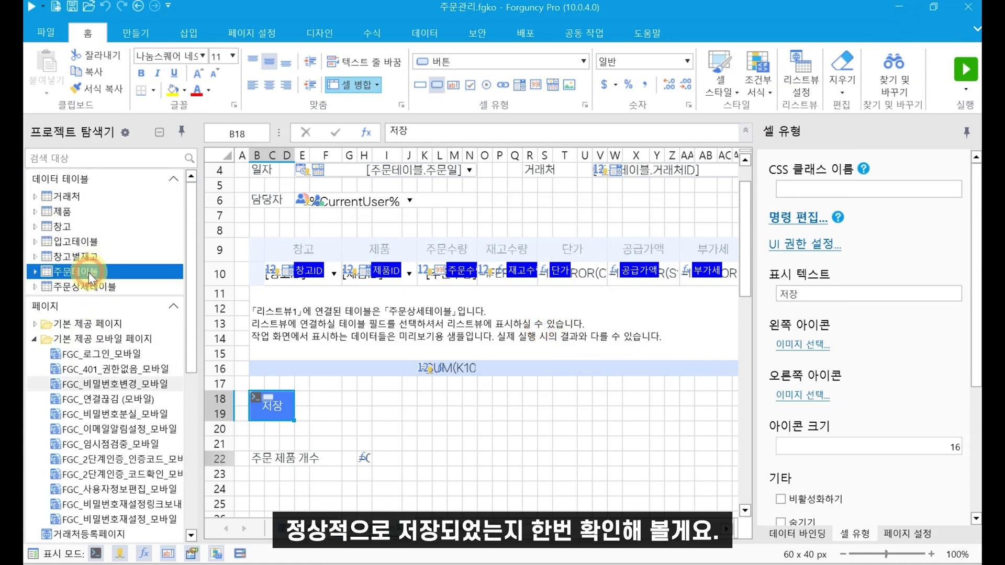
pyautogui.doubleClick(89, 272)
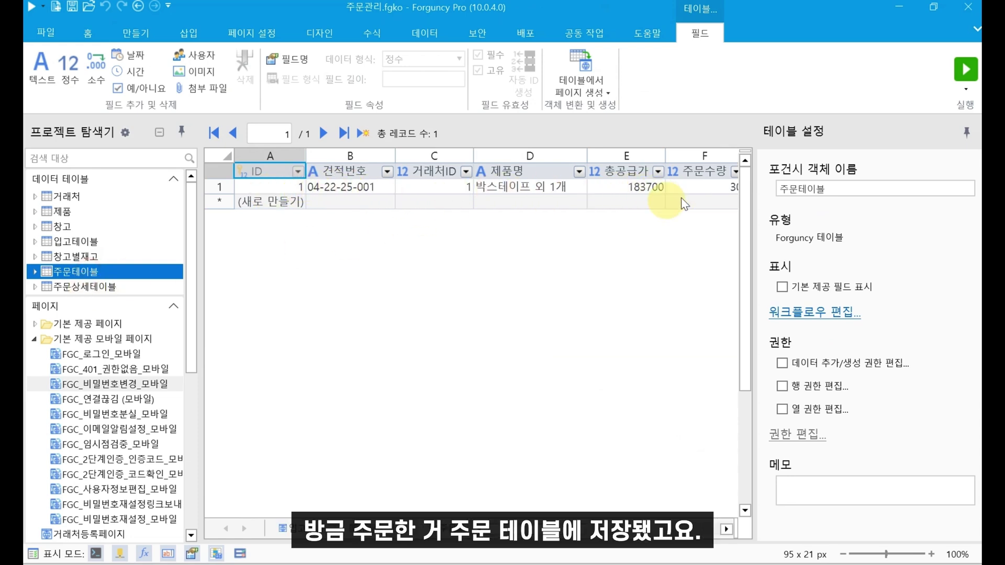
pyautogui.click(86, 287)
pyautogui.doubleClick(87, 287)
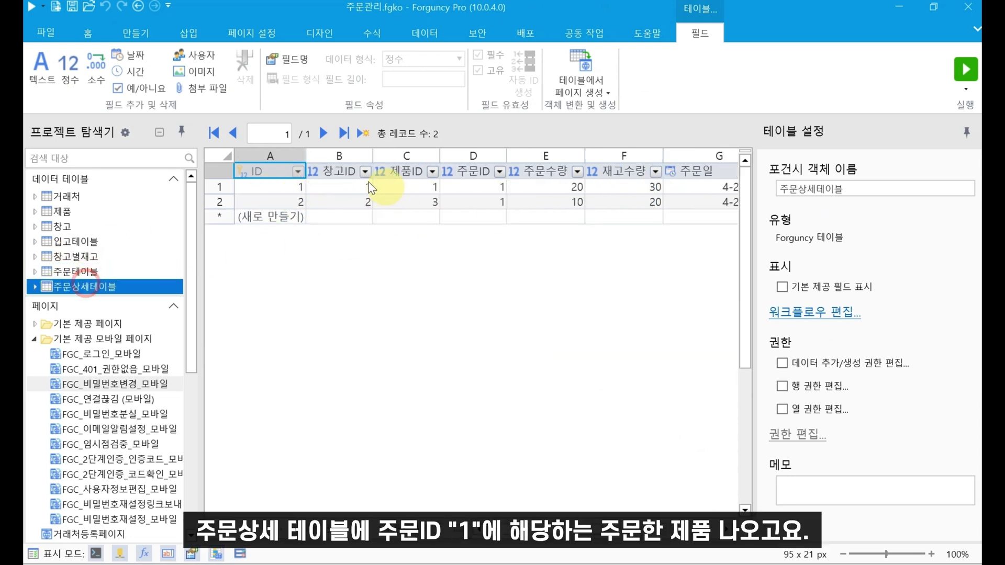
pyautogui.click(342, 186)
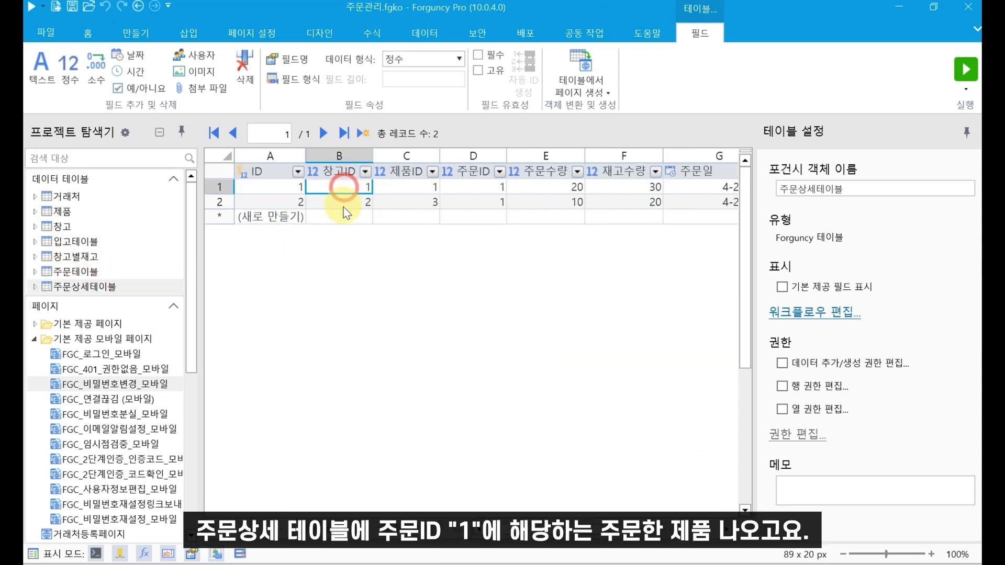
pyautogui.click(492, 187)
pyautogui.click(487, 203)
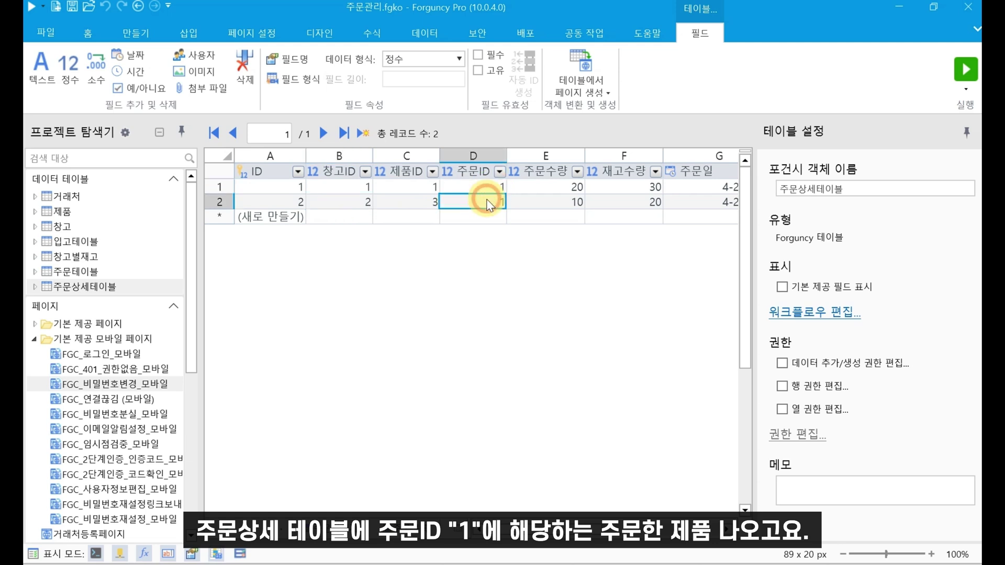
# - Compare the order's ID in 주문테이블 with the 주문ID and 창고ID values in 주문상세테이블
pyautogui.doubleClick(66, 272)
pyautogui.click(275, 186)
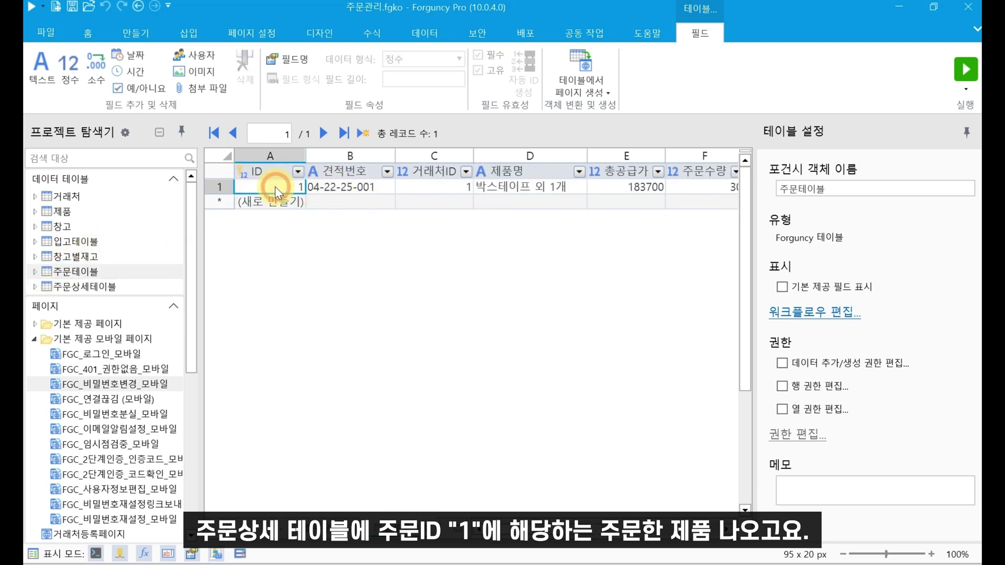
pyautogui.click(85, 288)
pyautogui.doubleClick(84, 293)
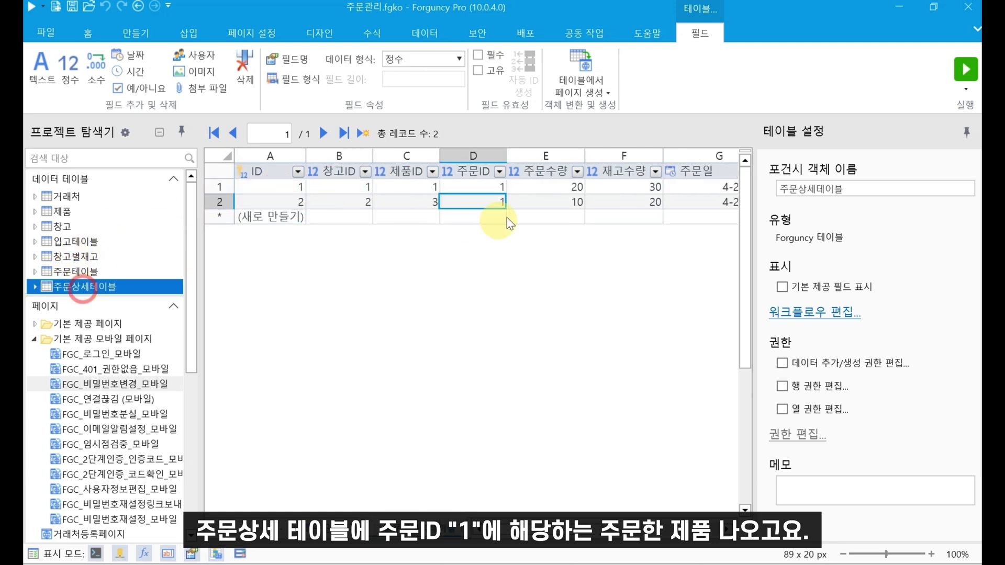
pyautogui.click(462, 202)
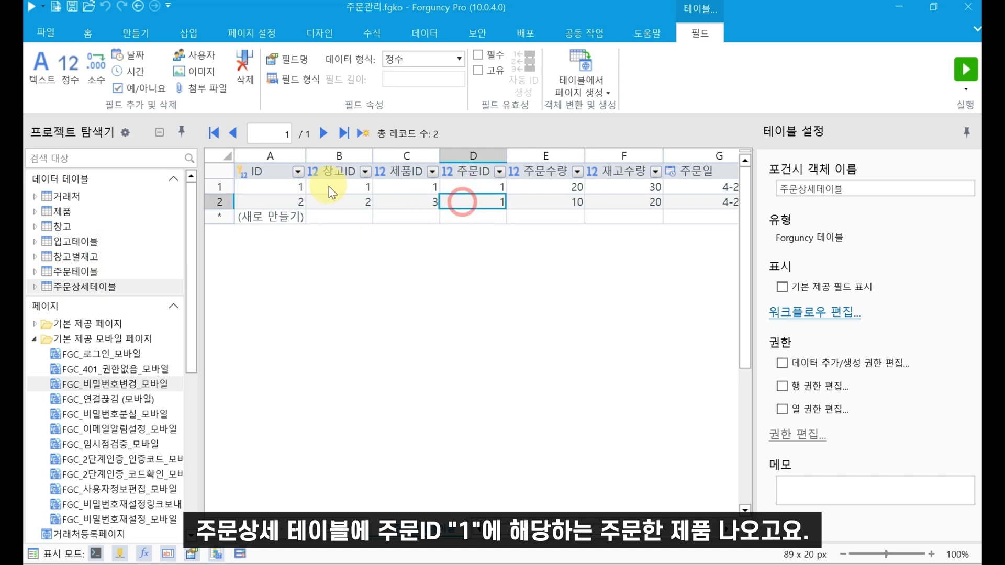
pyautogui.click(343, 186)
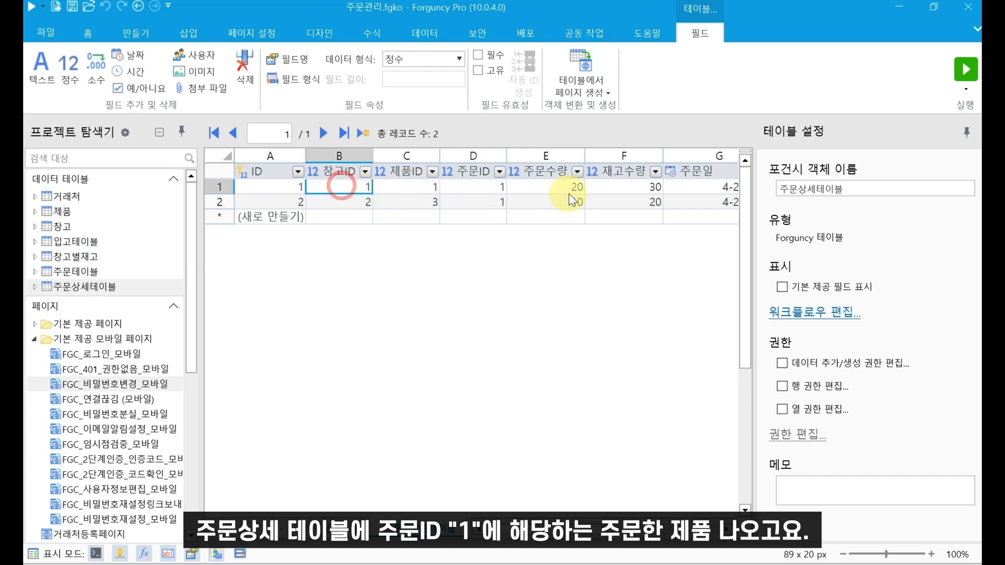
# - Check the 재고수량 of both ordered products in the 창고별재고 table
pyautogui.doubleClick(88, 257)
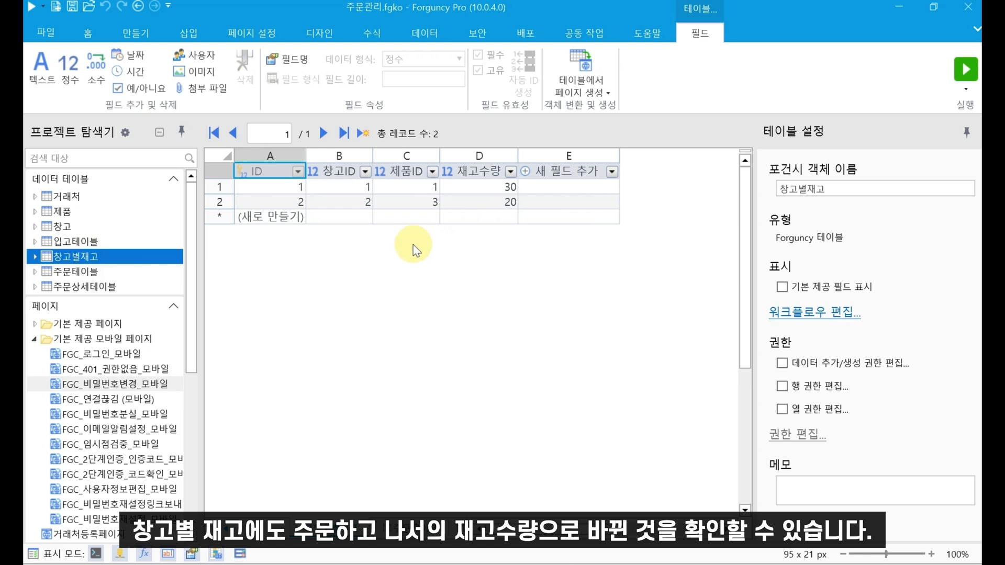
pyautogui.click(480, 191)
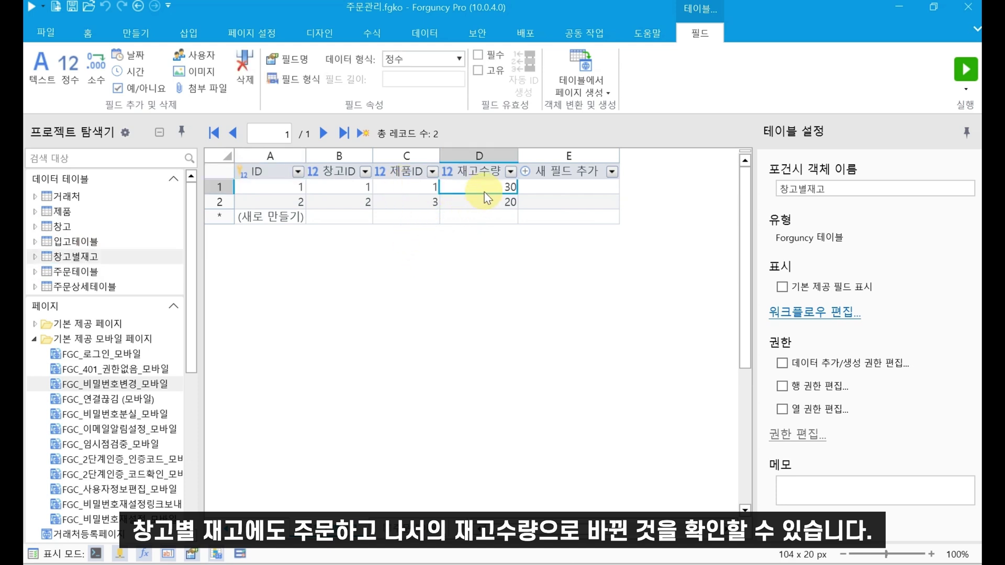
pyautogui.click(494, 183)
pyautogui.click(489, 200)
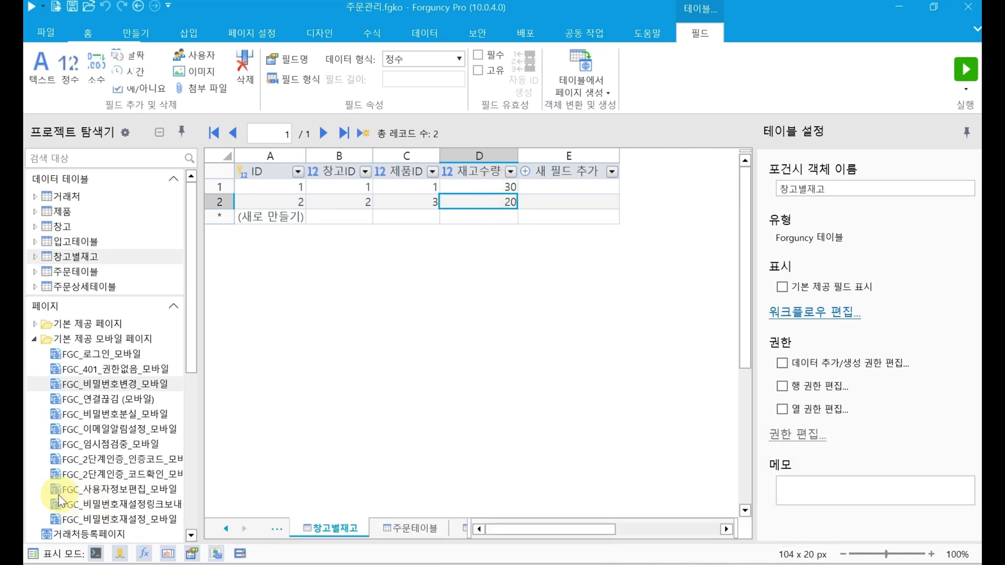
# - Open the 주문목록 page and enter the title 주문목록 in cell B2
pyautogui.scroll(-4, 77, 441)
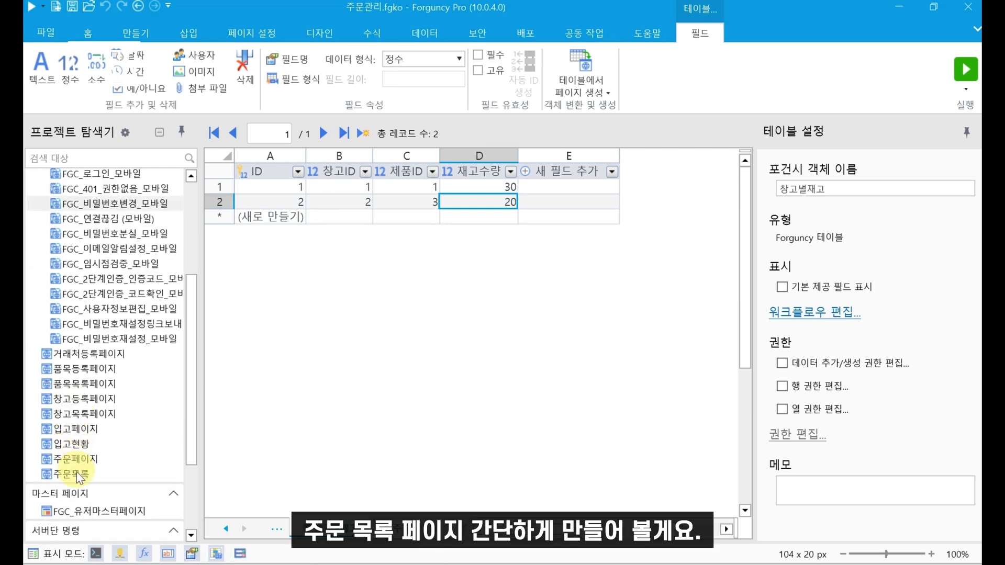
pyautogui.click(76, 473)
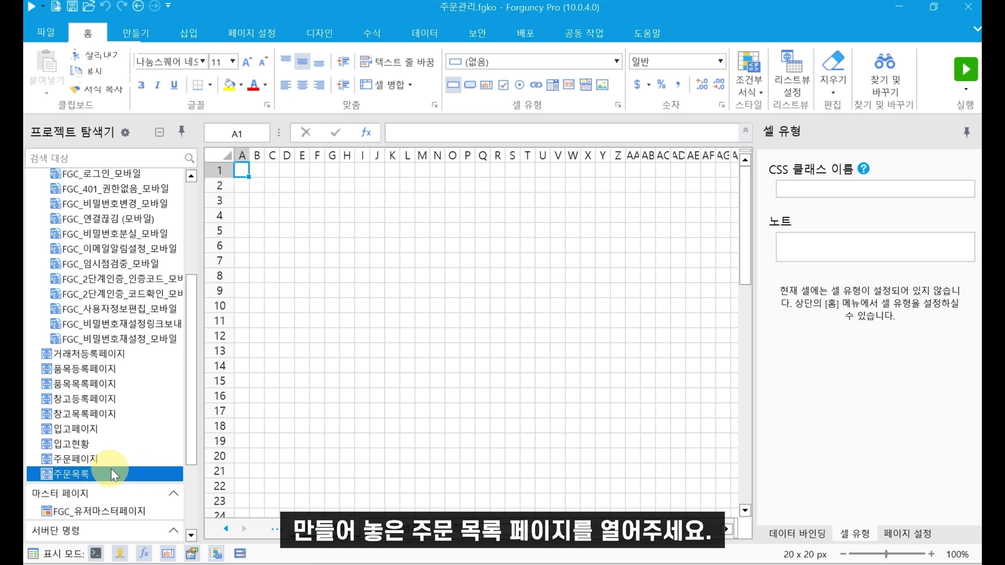
pyautogui.click(257, 188)
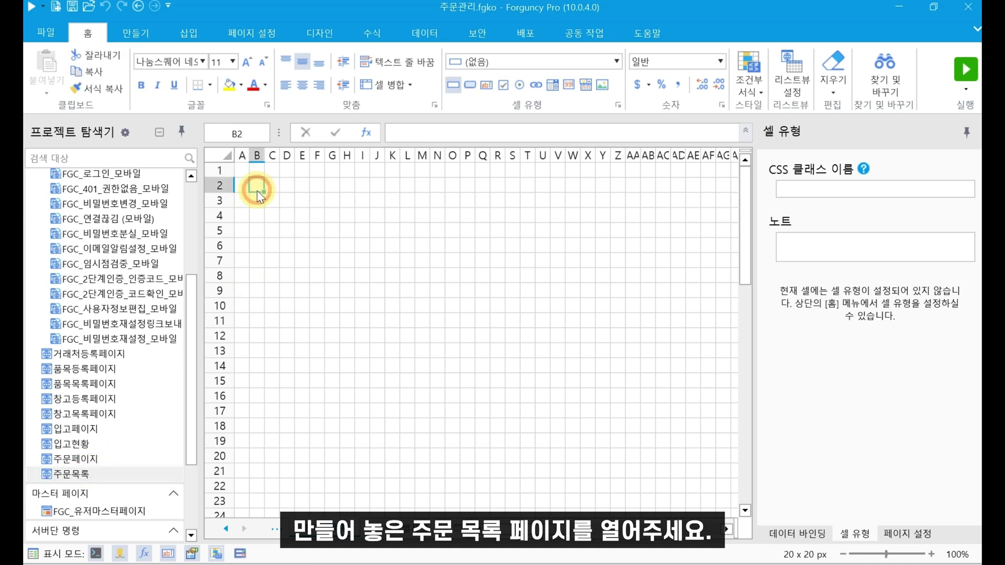
pyautogui.write('주문목록')
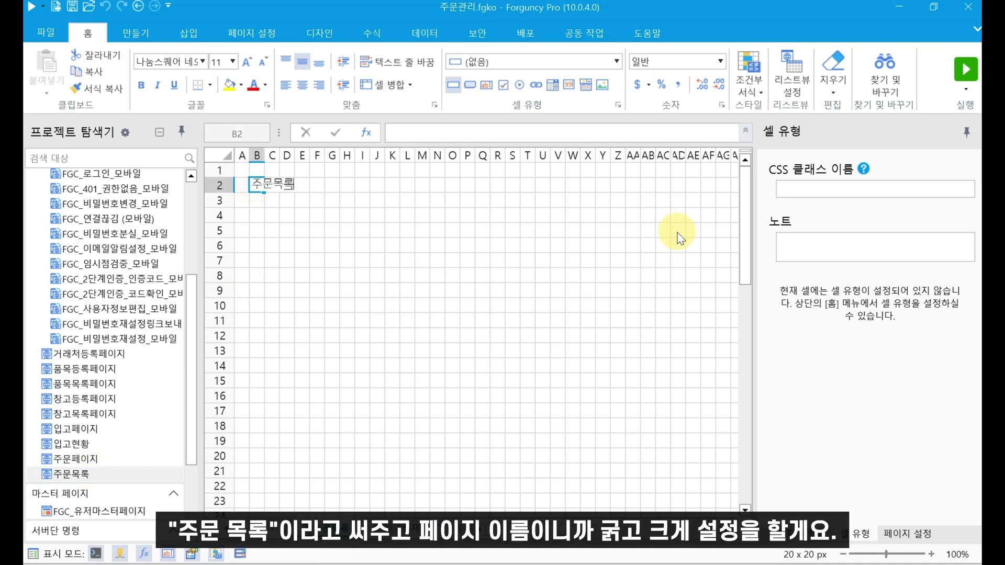
pyautogui.click(499, 250)
# - Make the B2 title bold at font size 14 and fit the height of row 2 to it
pyautogui.click(256, 183)
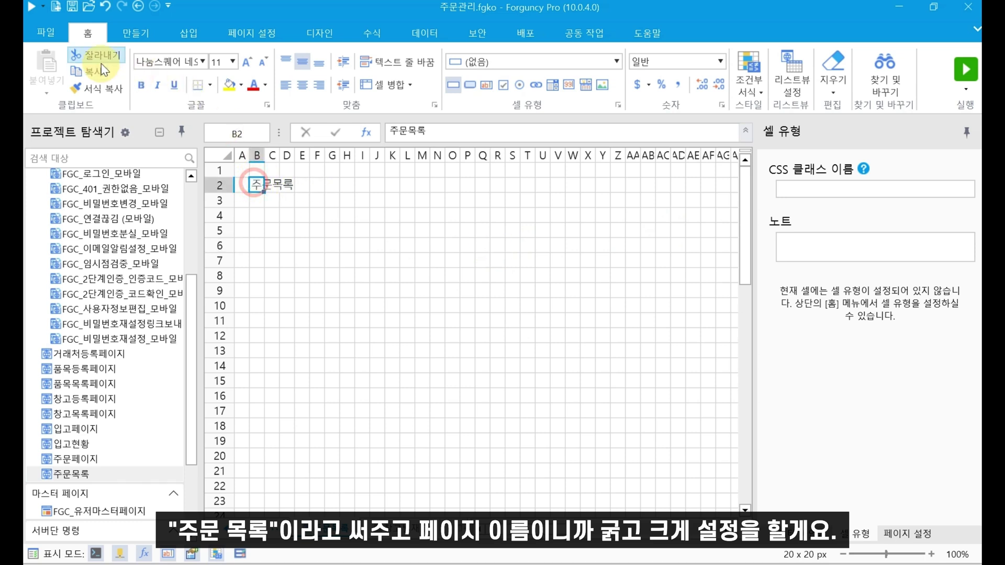
pyautogui.click(142, 85)
pyautogui.click(246, 63)
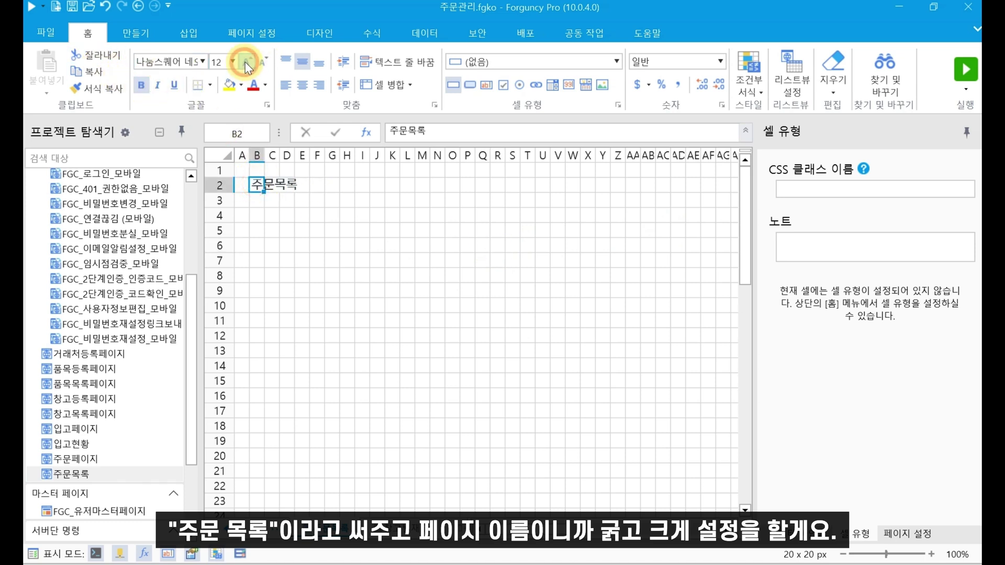
pyautogui.click(250, 61)
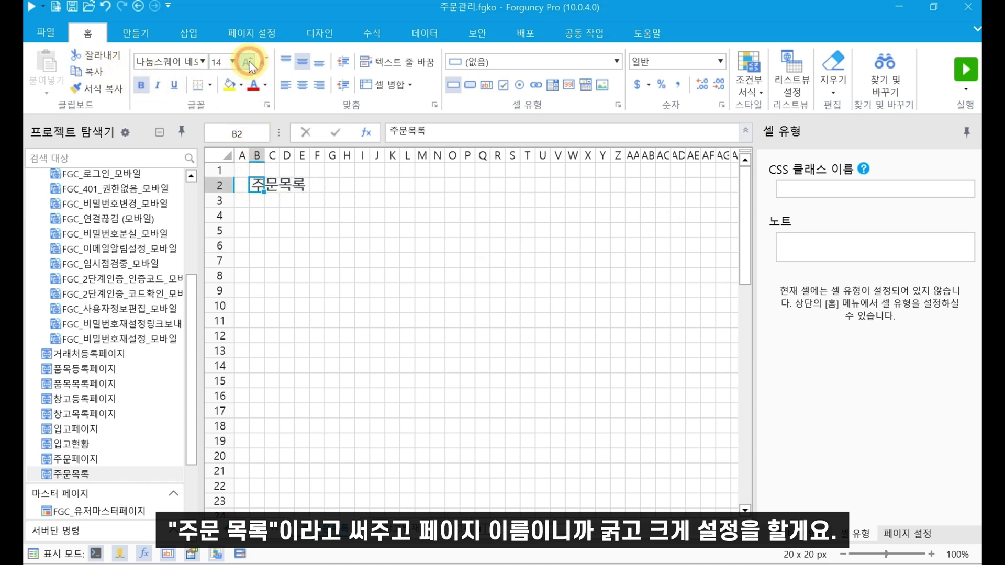
pyautogui.doubleClick(232, 193)
pyautogui.click(375, 384)
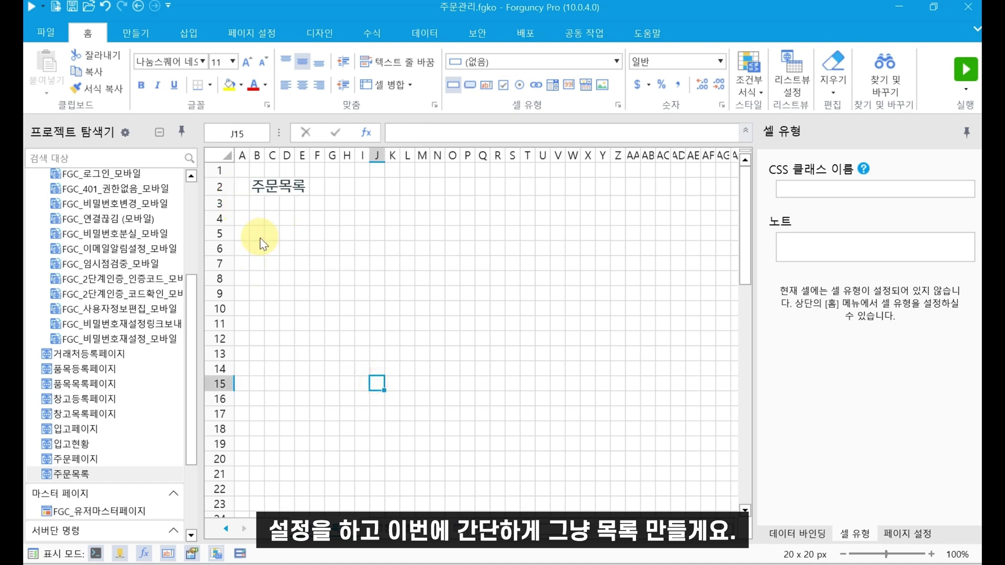
# - Create a list view from 주문테이블 over the range B5:AG21 of the 주문목록 page
pyautogui.moveTo(259, 239); pyautogui.dragTo(720, 484)
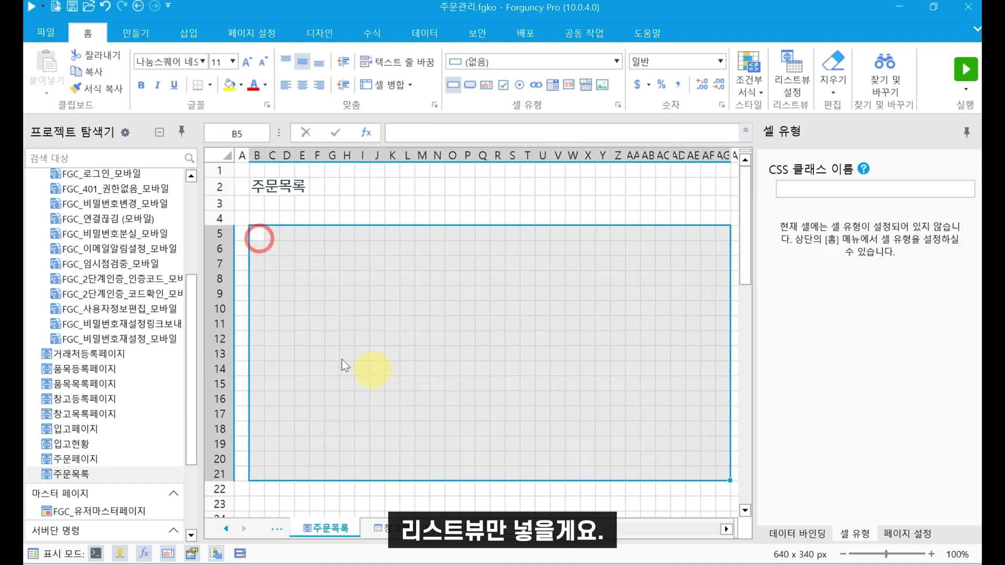
pyautogui.scroll(-3, 58, 325)
pyautogui.scroll(7, 83, 283)
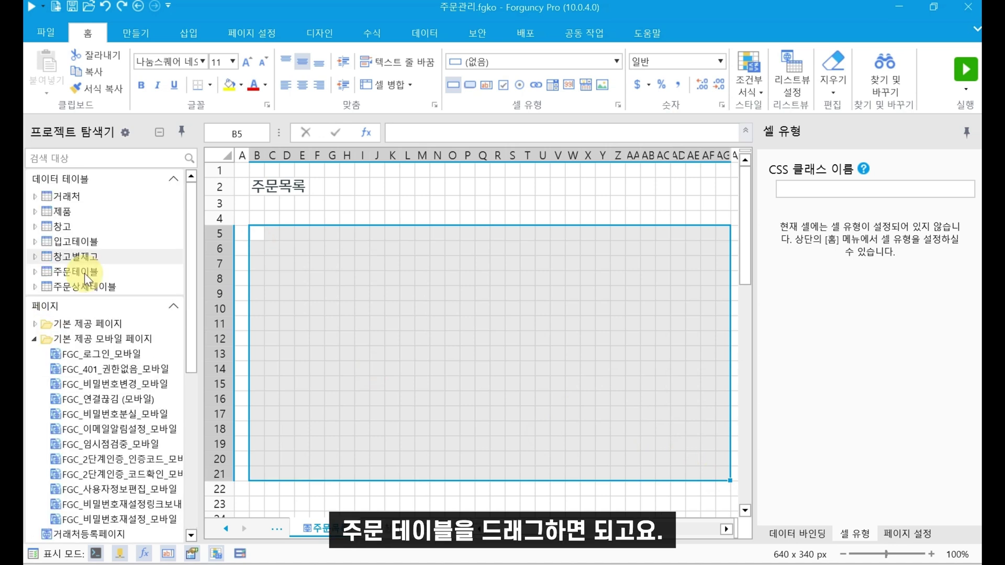
pyautogui.moveTo(84, 274); pyautogui.dragTo(362, 299)
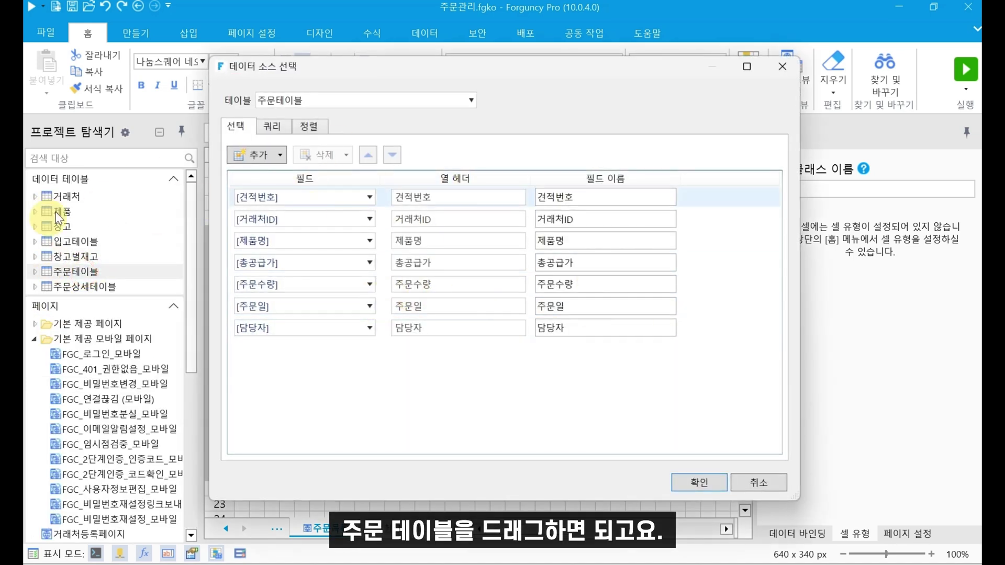
# - Replace the list view's 거래처ID field with the linked 회사명 field and confirm the data source
pyautogui.click(325, 217)
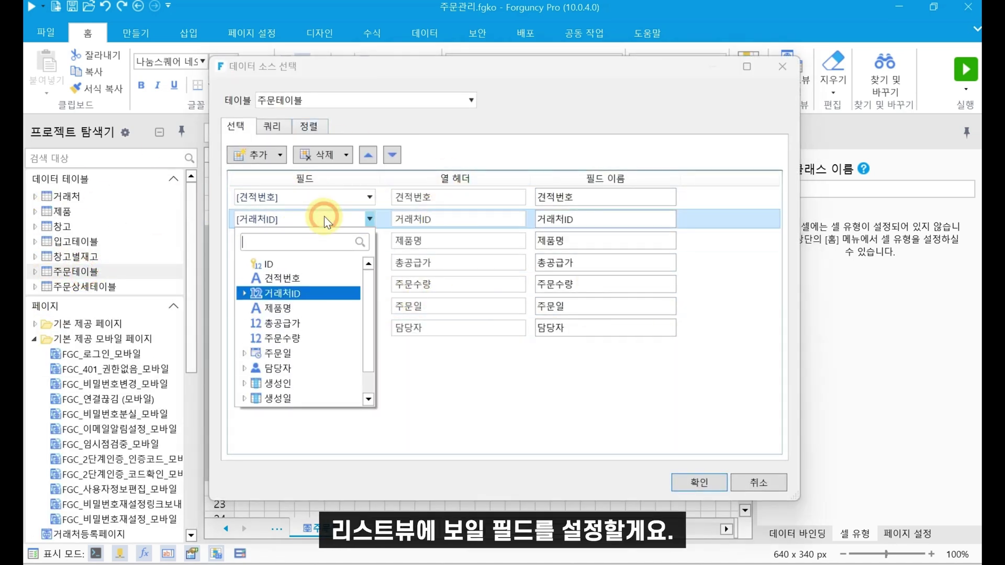
pyautogui.click(324, 217)
pyautogui.click(325, 216)
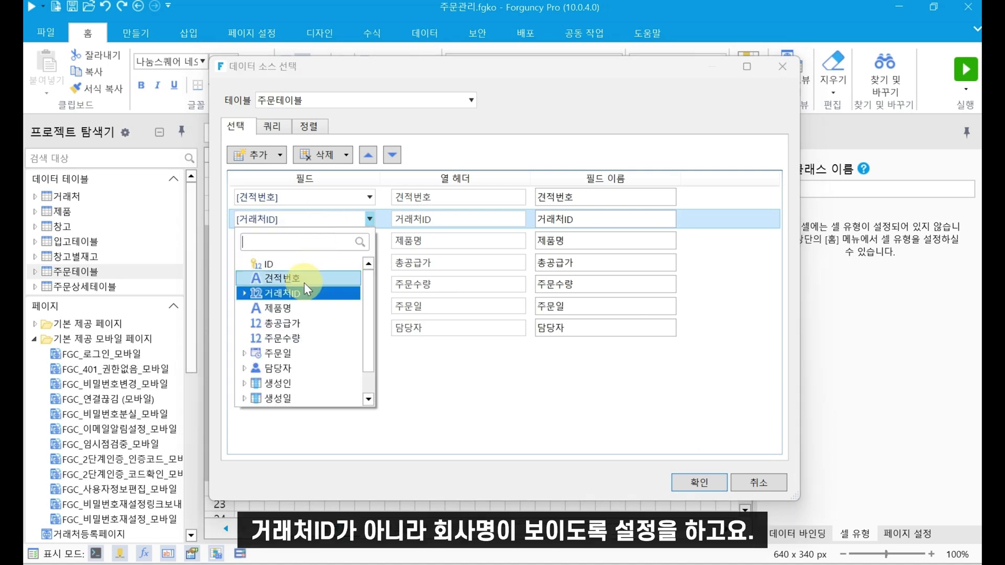
pyautogui.click(242, 291)
pyautogui.click(279, 322)
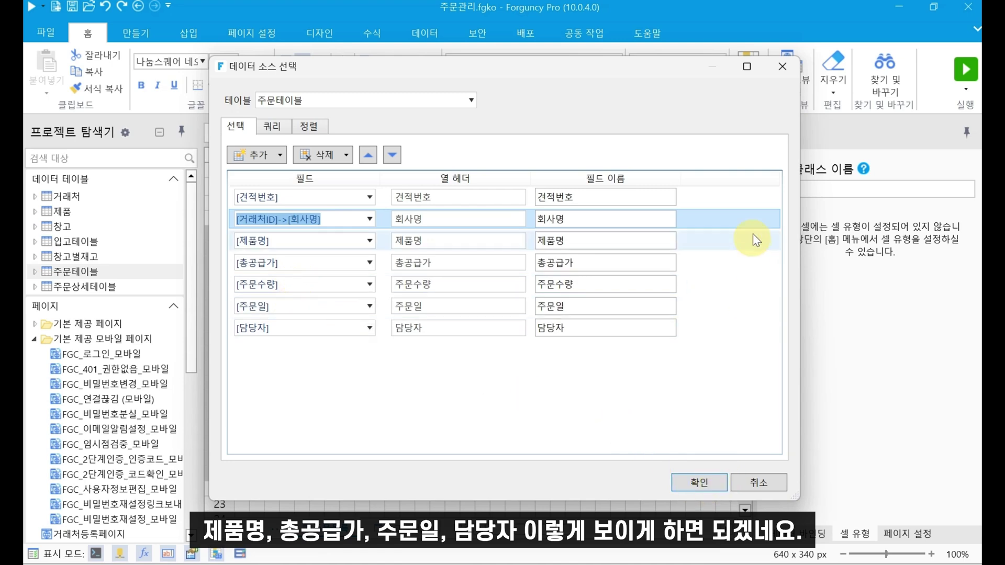
pyautogui.click(691, 480)
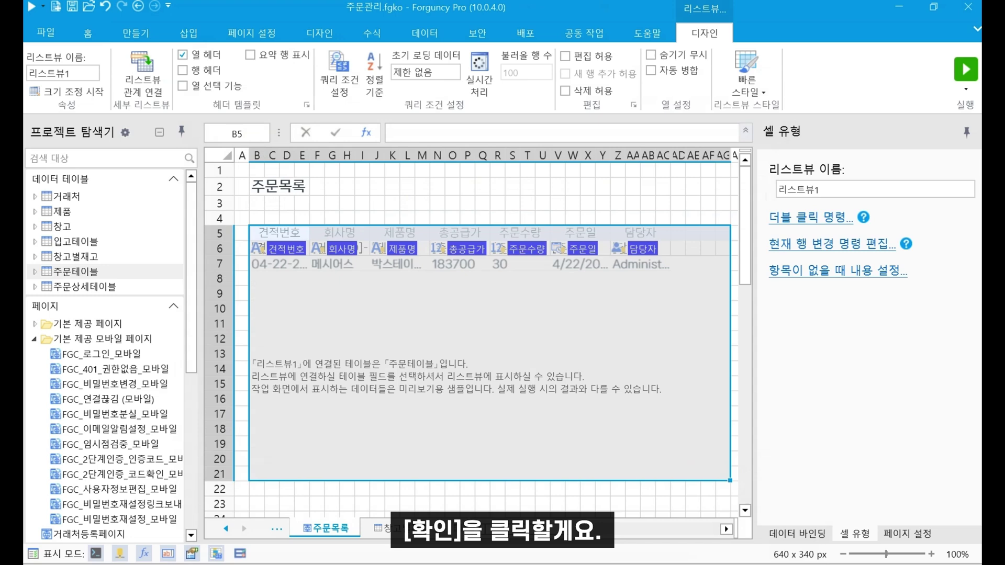
# - Shift the list view's headers and fields one column over so they start in column C, and enable its row header (행 헤더)
pyautogui.moveTo(302, 235); pyautogui.dragTo(633, 252)
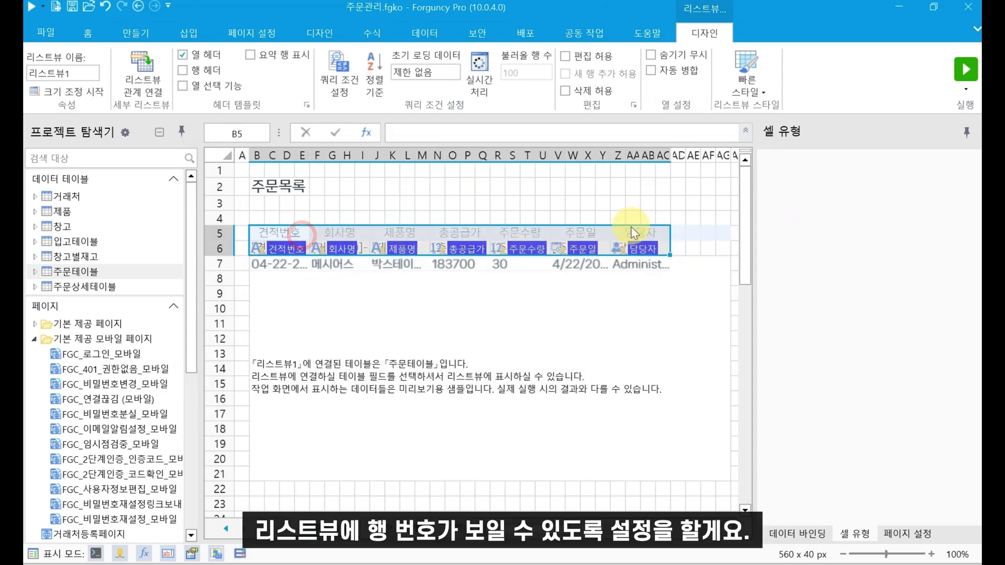
pyautogui.click(632, 229)
pyautogui.moveTo(265, 230); pyautogui.dragTo(661, 227)
pyautogui.click(511, 422)
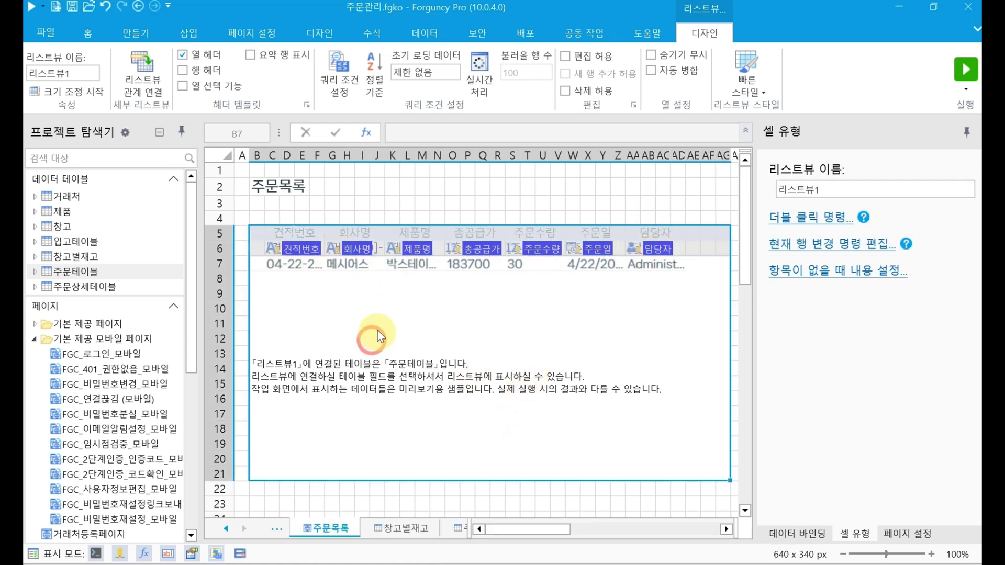
pyautogui.click(200, 73)
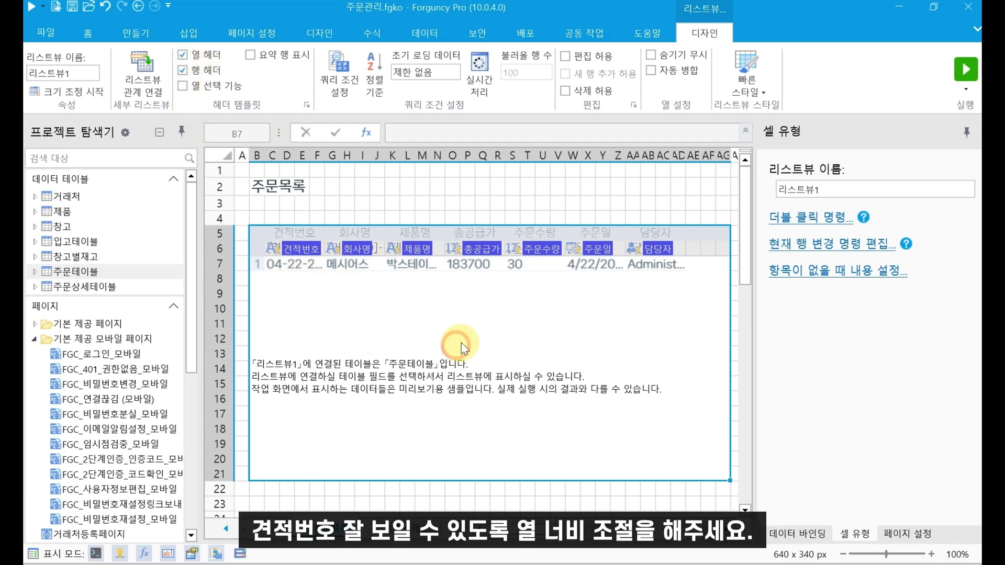
# - Widen the list view's 견적번호 column to about 123 px, and widen the 회사명 and 제품명 columns as well
pyautogui.click(312, 256)
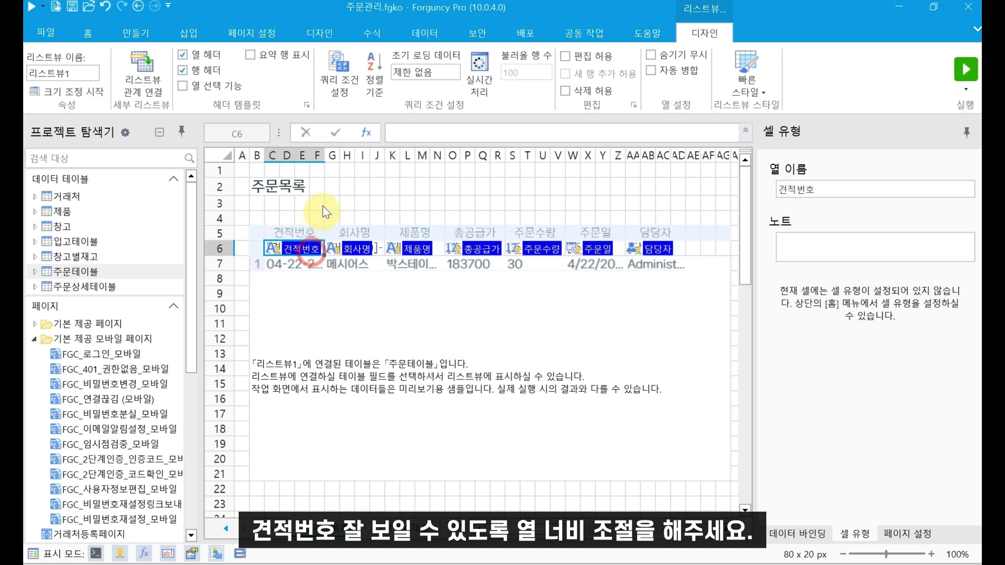
pyautogui.moveTo(325, 155); pyautogui.dragTo(515, 155)
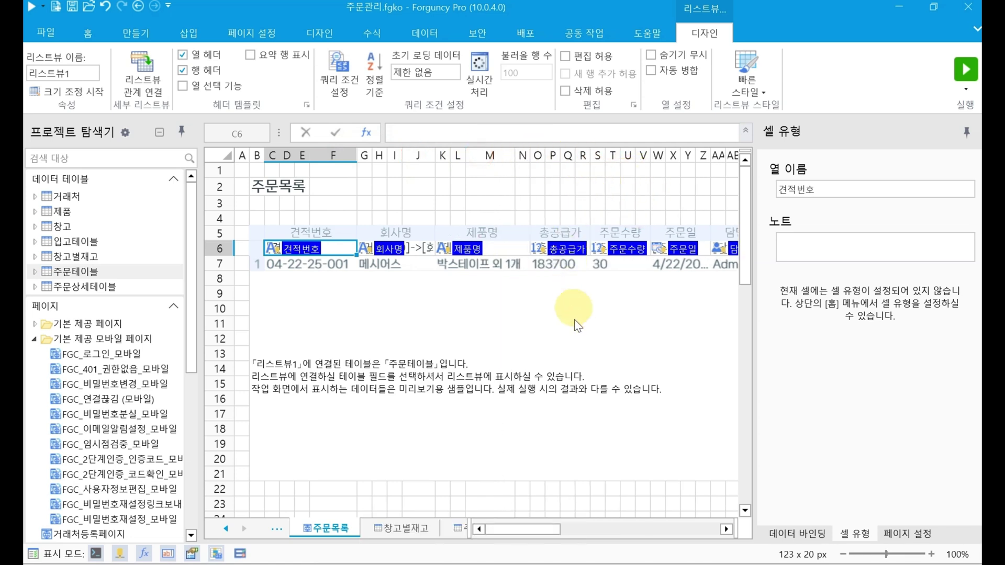
# - Format the 총공급가 field as ₩ currency with 0 decimal places and widen its column to about 111 px
pyautogui.moveTo(523, 526); pyautogui.dragTo(555, 529)
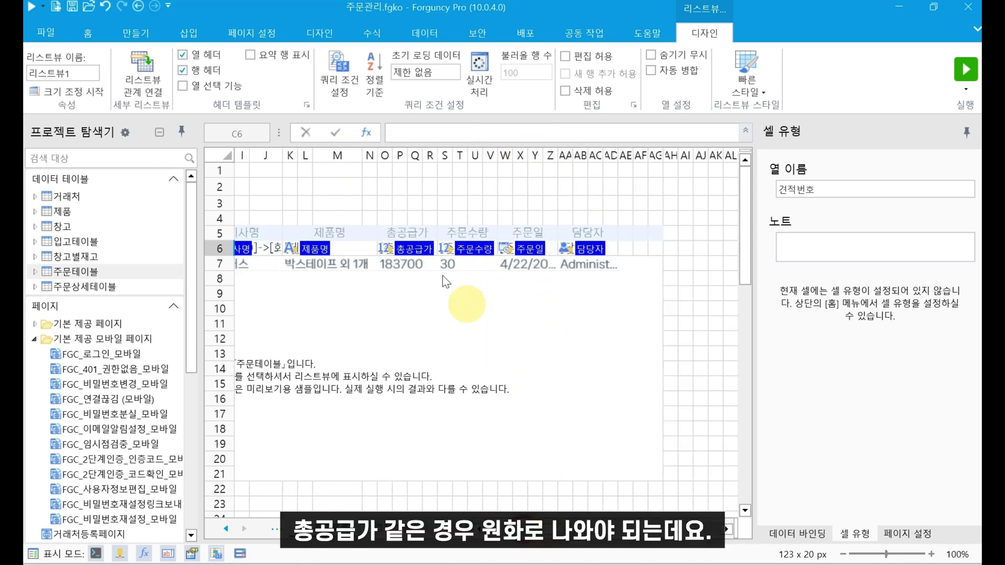
pyautogui.click(392, 250)
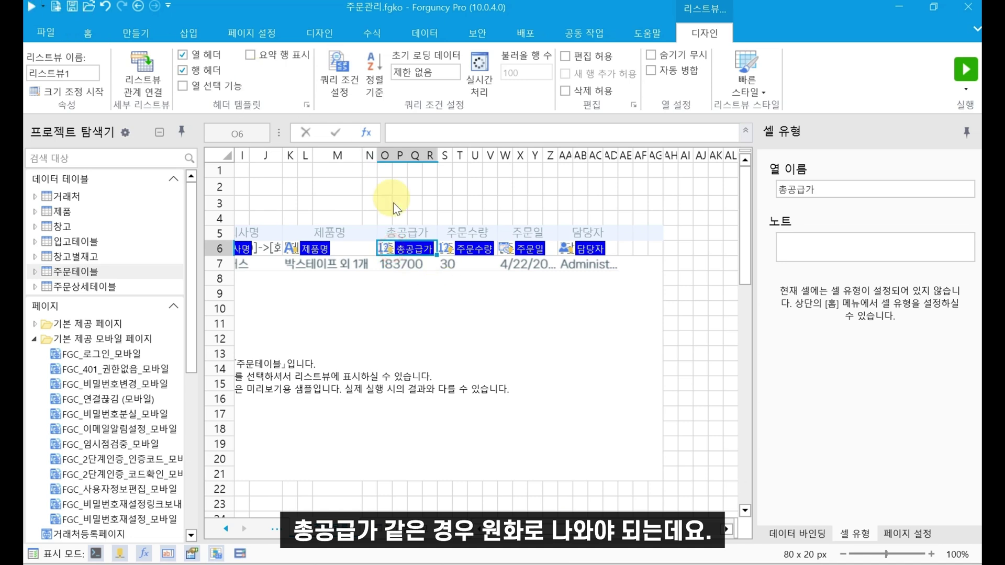
pyautogui.rightClick(392, 250)
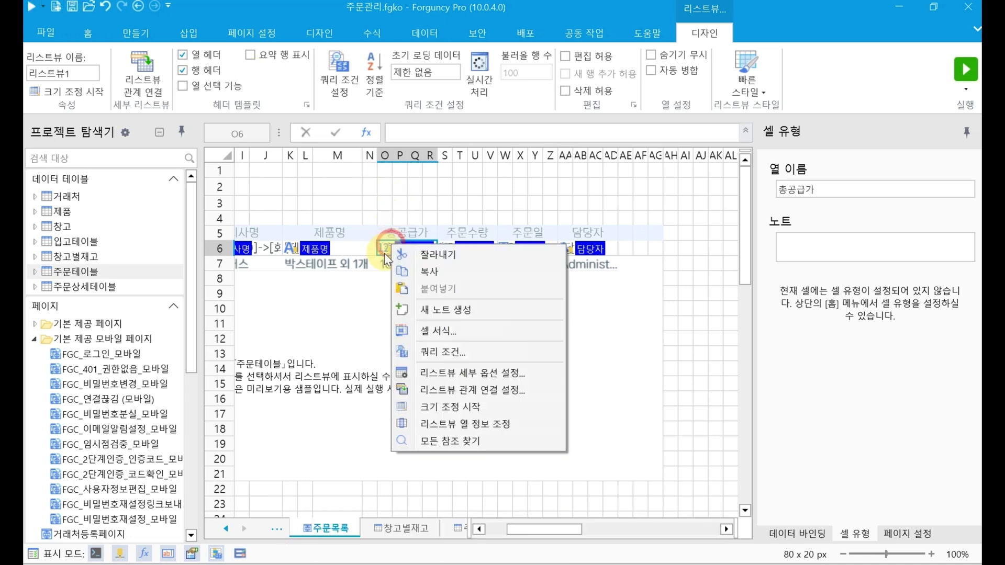
pyautogui.click(461, 327)
pyautogui.click(361, 209)
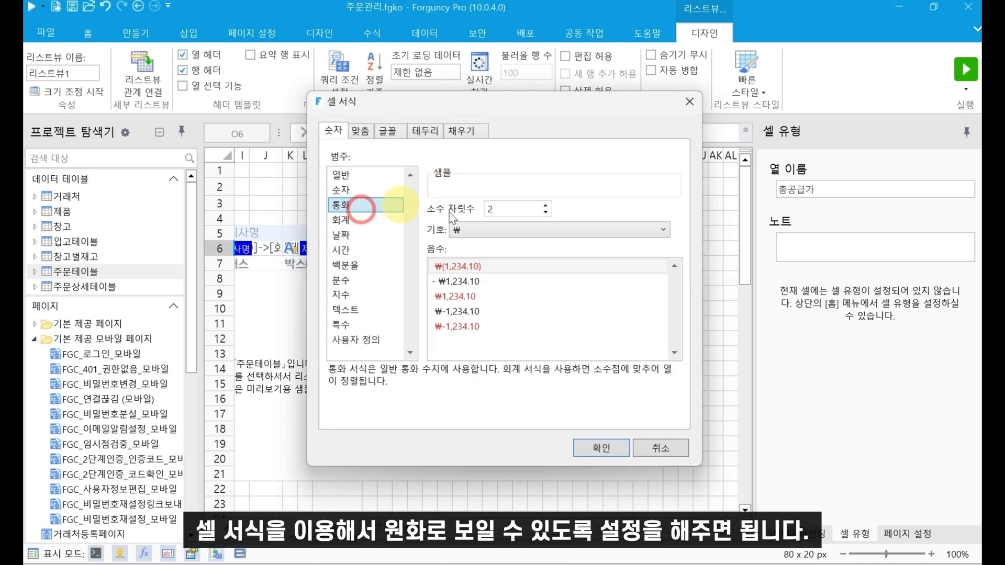
pyautogui.doubleClick(503, 211)
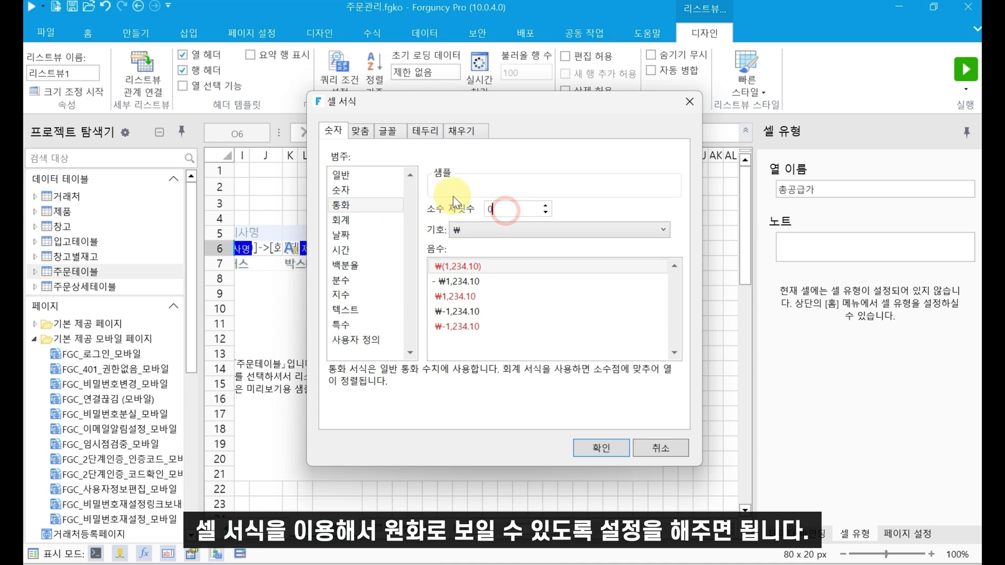
pyautogui.click(600, 446)
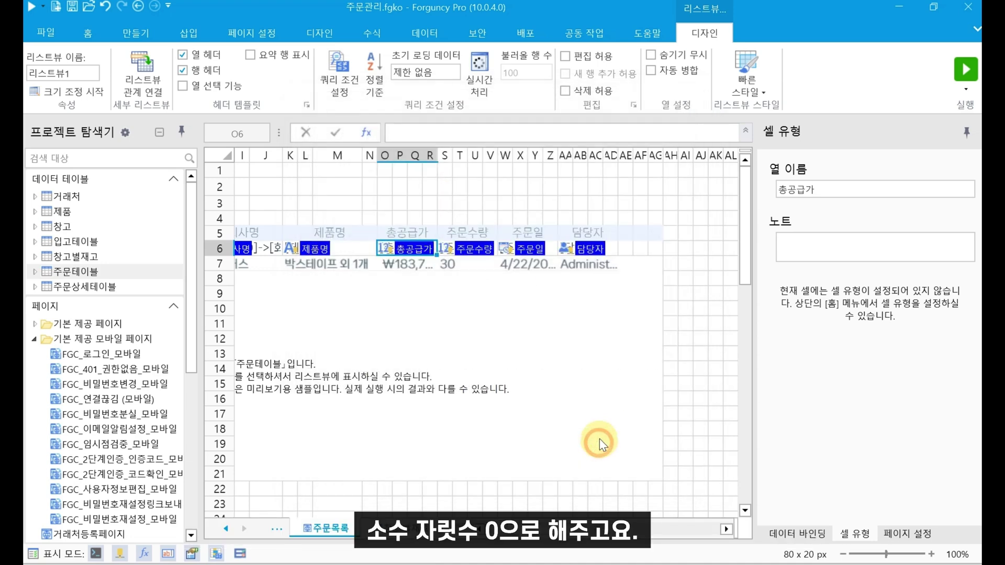
pyautogui.moveTo(439, 154); pyautogui.dragTo(460, 154)
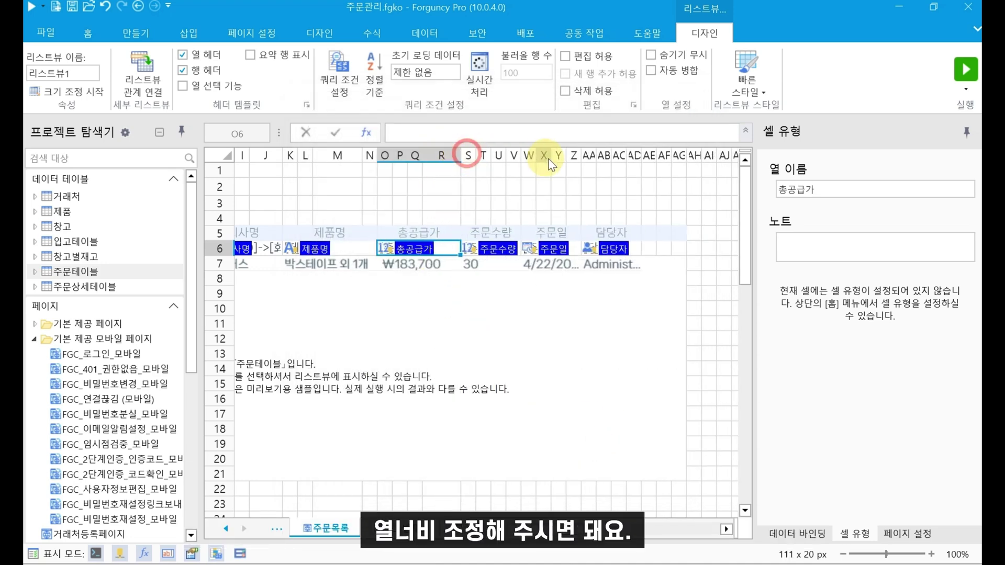
# - Widen the 주문일 column to about 130 px and apply the 간단한 날짜 format to its field
pyautogui.moveTo(566, 155); pyautogui.dragTo(603, 155)
pyautogui.click(558, 267)
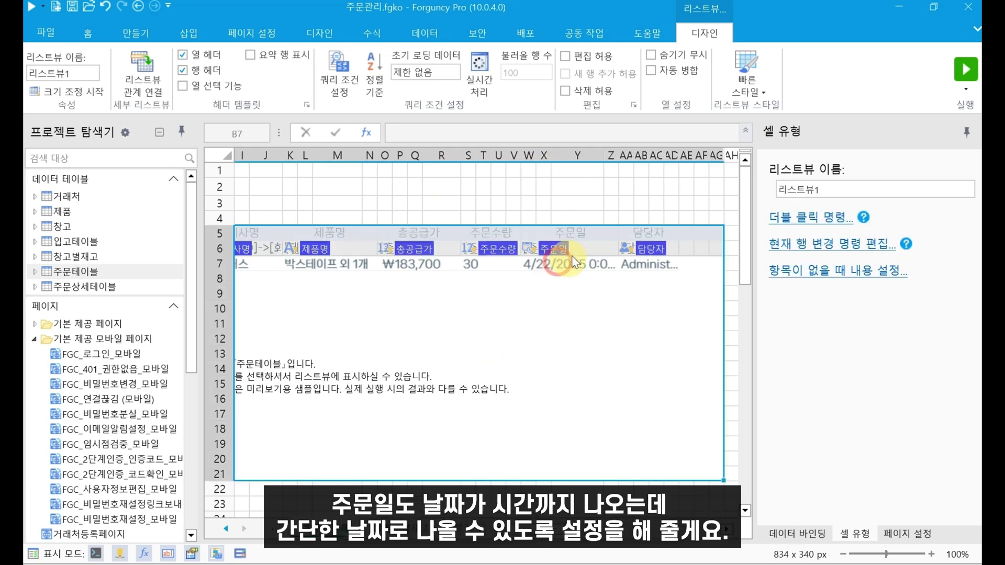
pyautogui.click(575, 249)
pyautogui.click(85, 32)
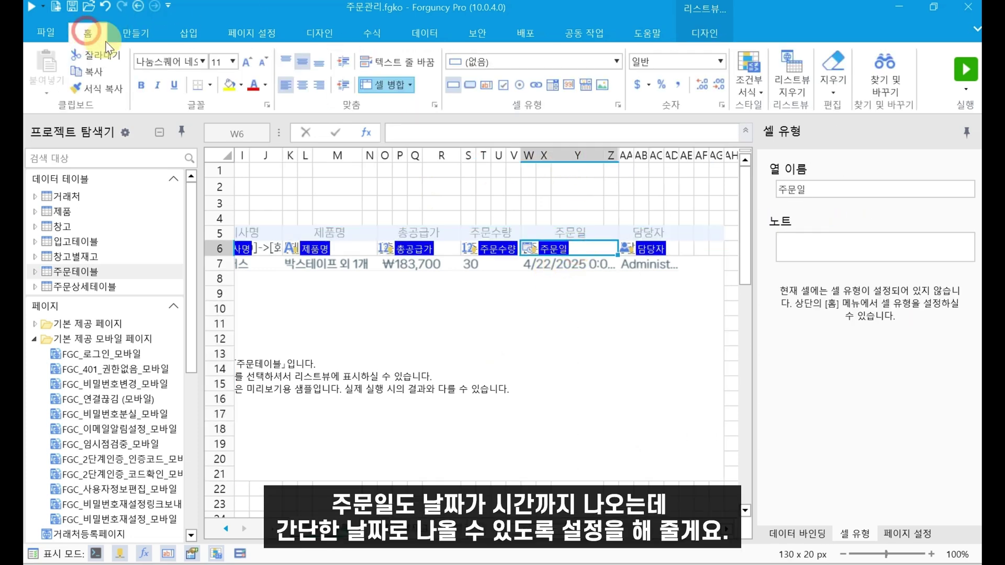
pyautogui.click(723, 61)
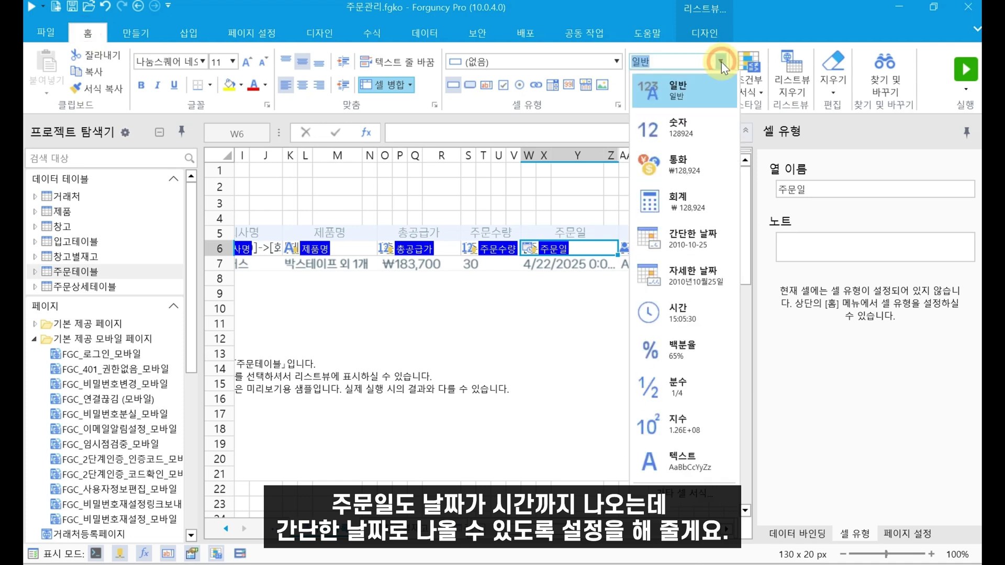
pyautogui.click(670, 236)
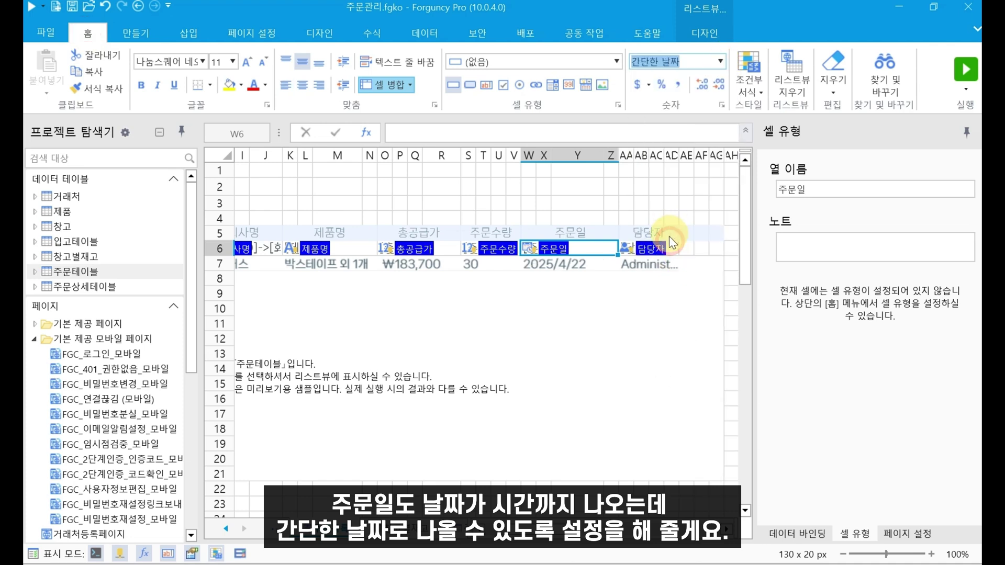
# - Widen the 담당자 column to about 115 px, and increase header row 5 slightly and field row 6 to about 34 px
pyautogui.click(672, 232)
pyautogui.moveTo(679, 155); pyautogui.dragTo(705, 155)
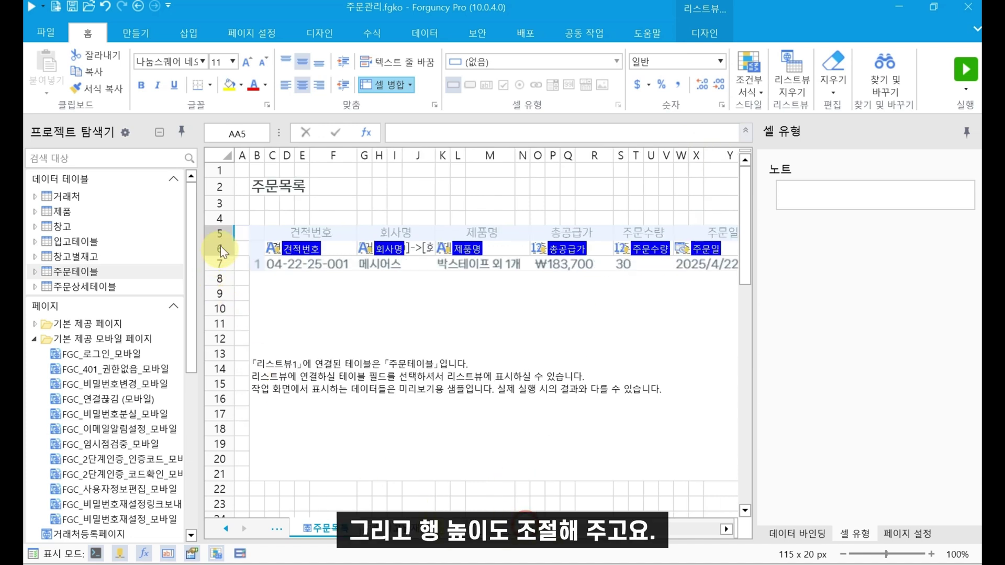
pyautogui.click(221, 234)
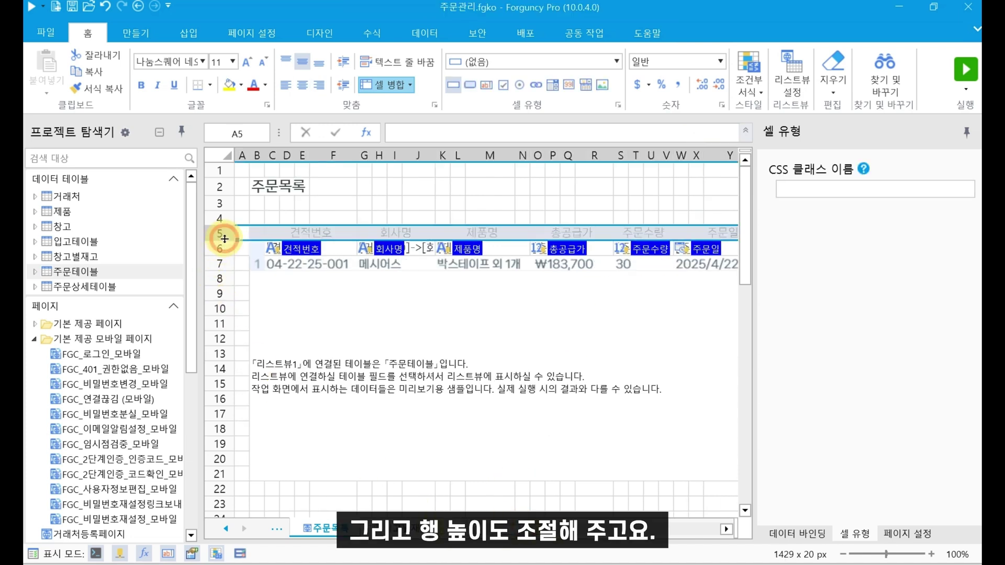
pyautogui.moveTo(220, 241); pyautogui.dragTo(221, 275)
pyautogui.click(380, 335)
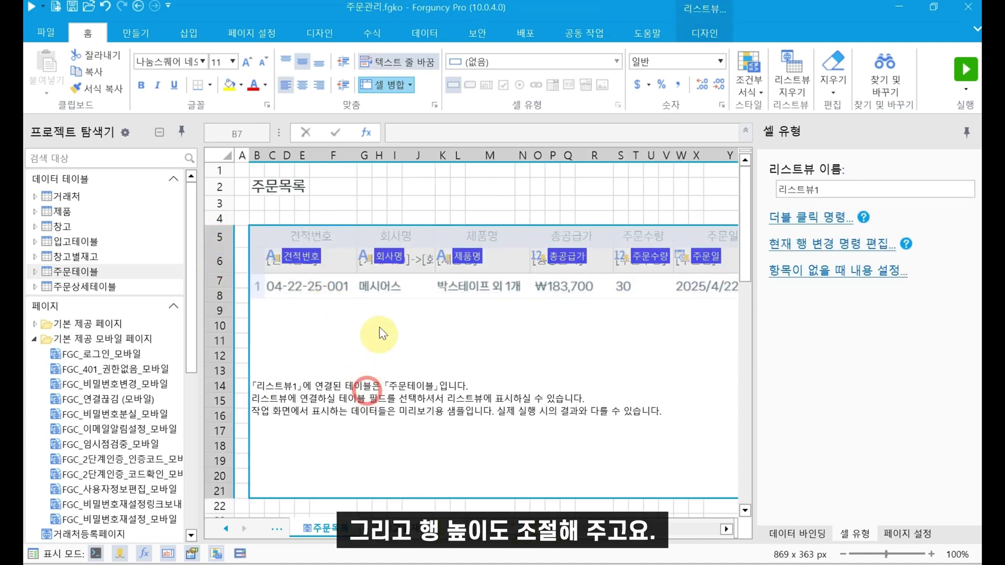
# - Set the cell type of the list view's 견적번호 field to 하이퍼링크
pyautogui.click(312, 256)
pyautogui.click(325, 287)
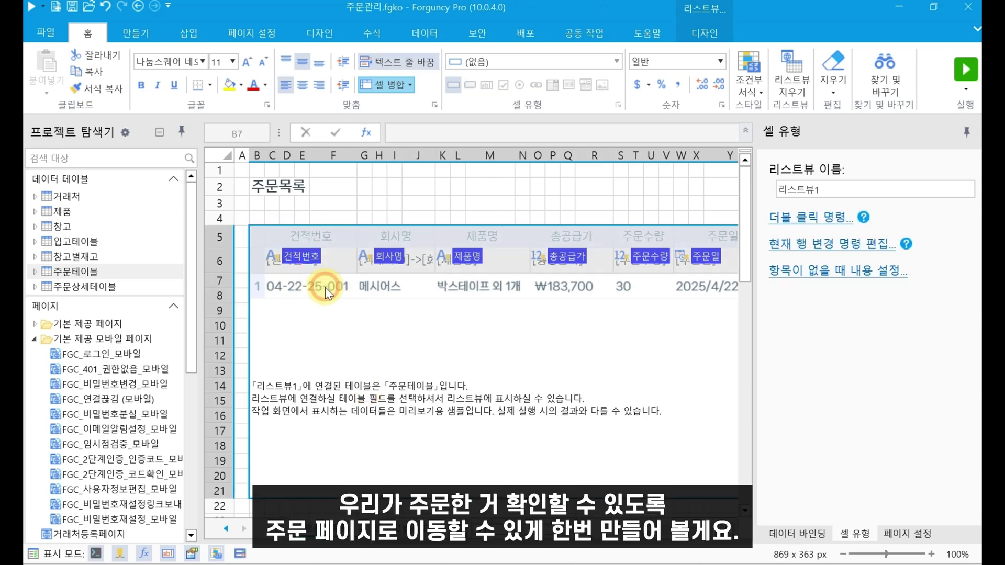
pyautogui.click(333, 256)
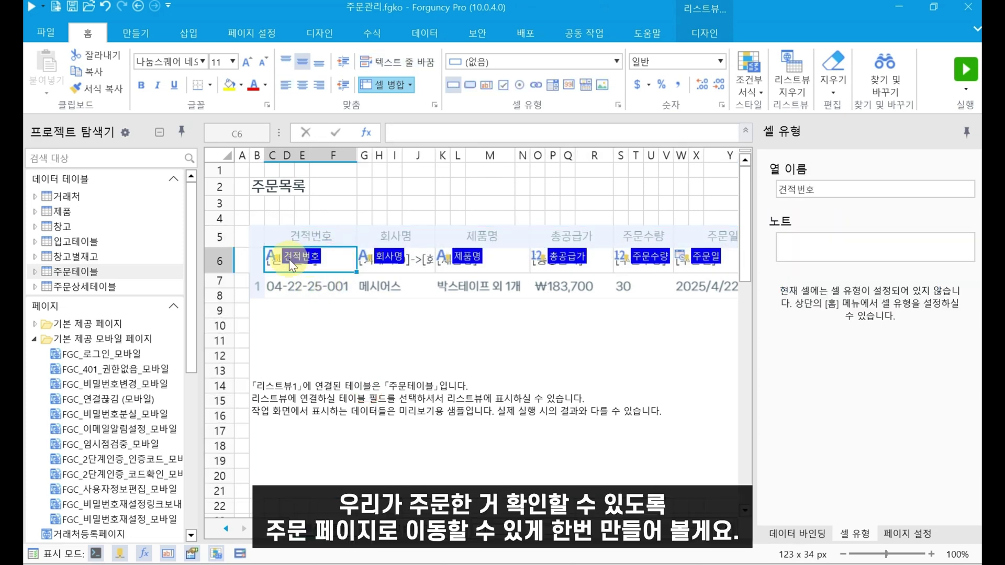
pyautogui.scroll(-6, 121, 440)
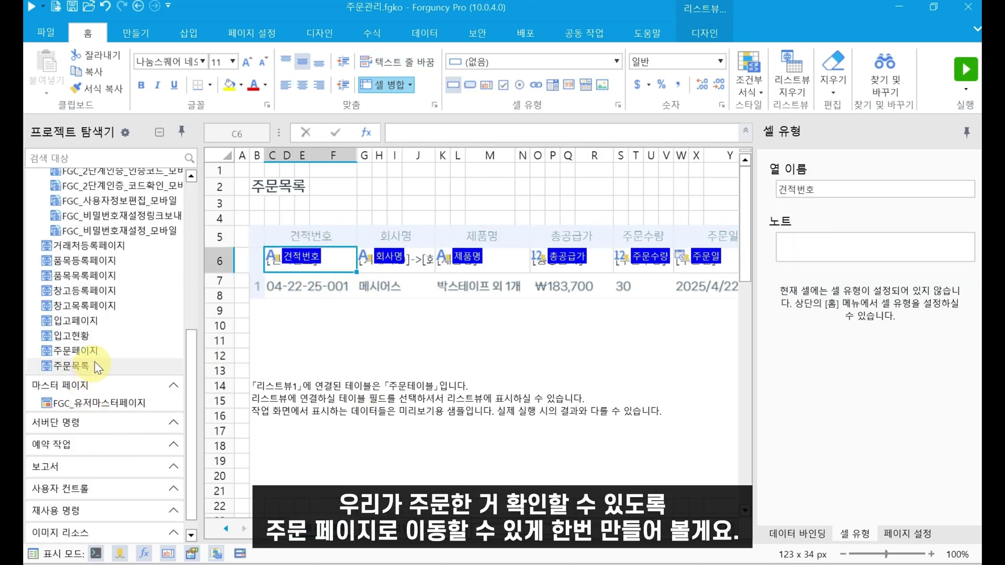
pyautogui.click(320, 262)
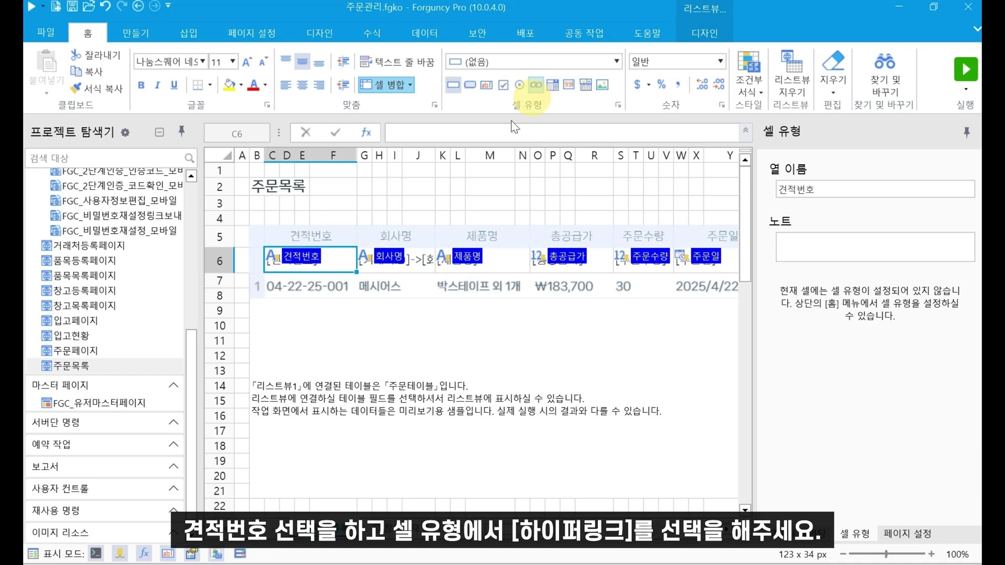
pyautogui.click(537, 84)
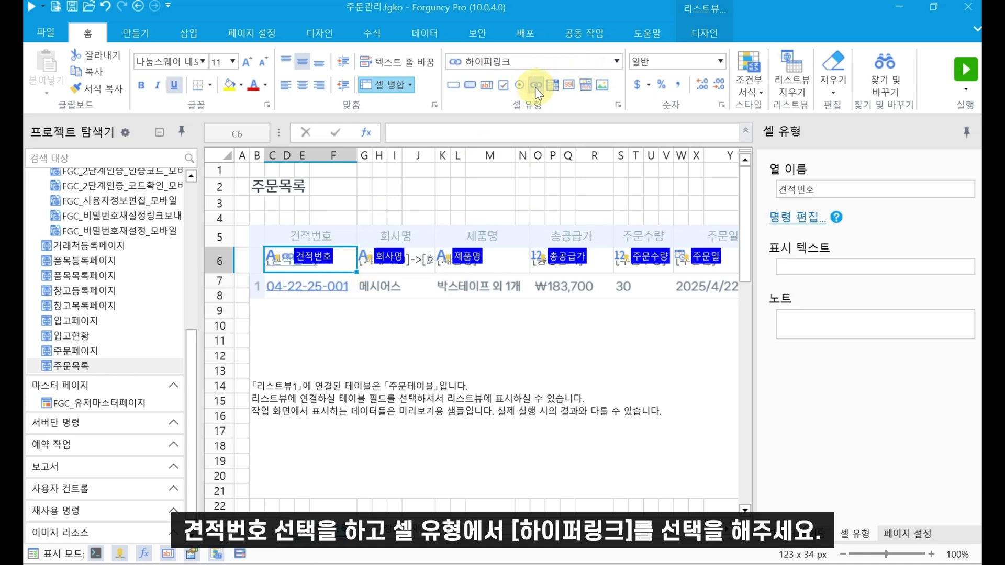
# - Add a 페이지 이동 명령 만들기 command to the 견적번호 hyperlink with 주문페이지 as its target page
pyautogui.rightClick(321, 266)
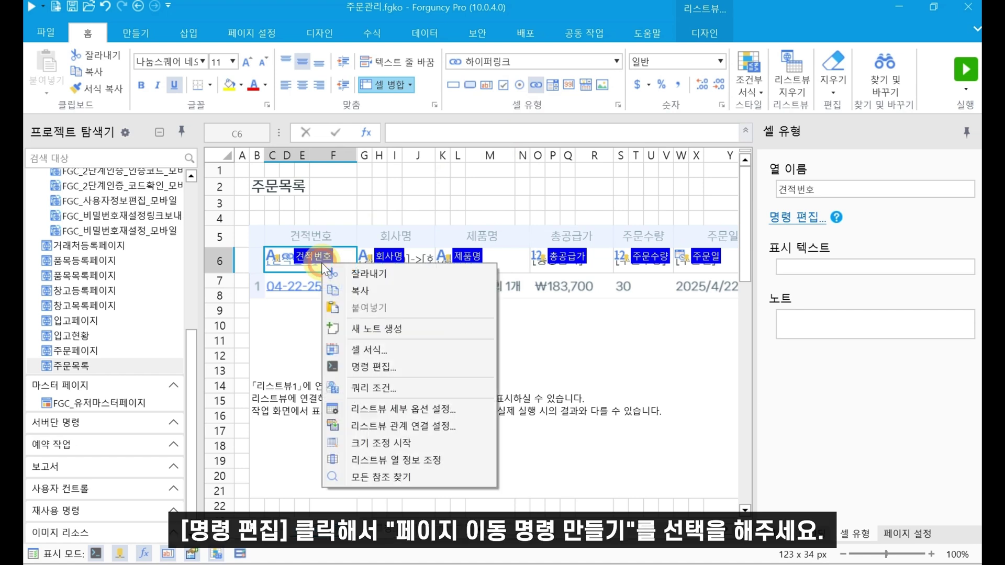
pyautogui.click(395, 366)
pyautogui.click(655, 159)
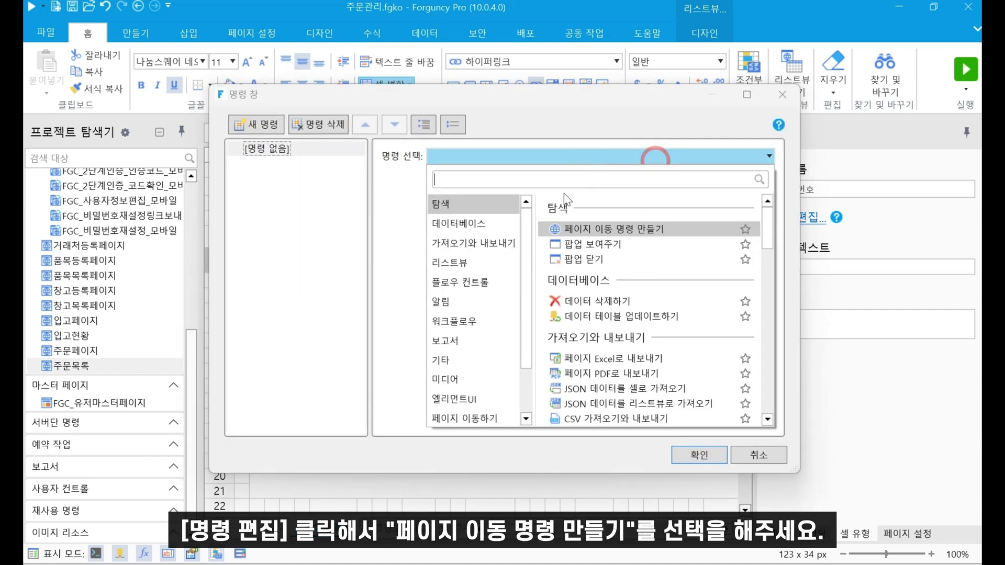
pyautogui.click(591, 234)
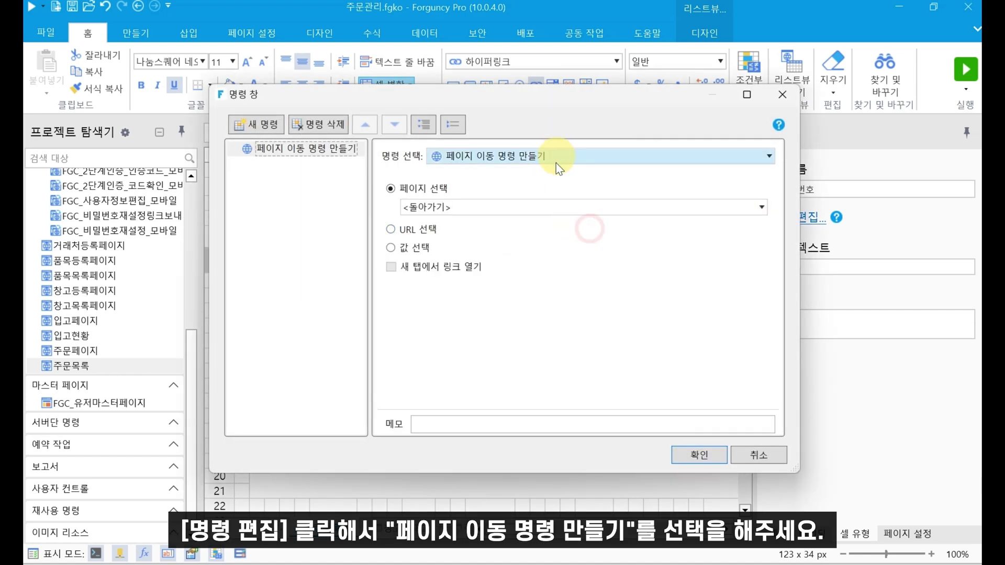
pyautogui.click(513, 209)
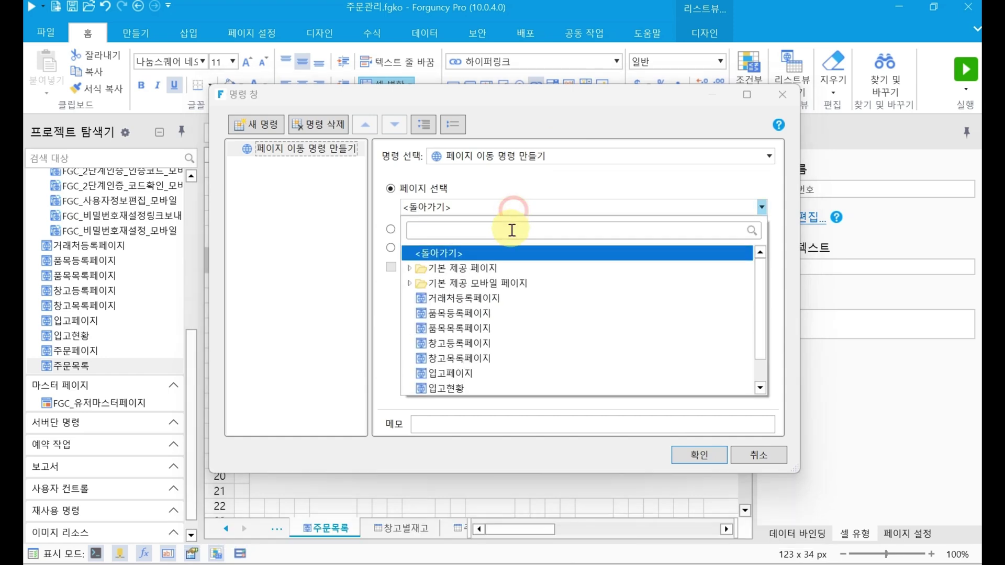
pyautogui.scroll(-1, 445, 388)
pyautogui.click(448, 371)
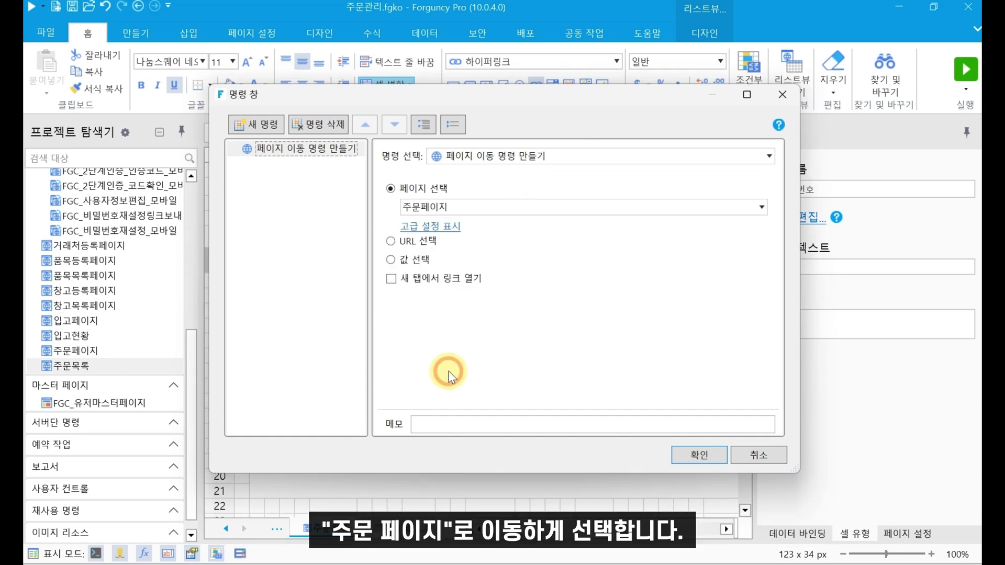
# - In the command's advanced settings, pass the value 확인 to the 저장 button cell B18 on 주문페이지 and confirm the command
pyautogui.click(430, 227)
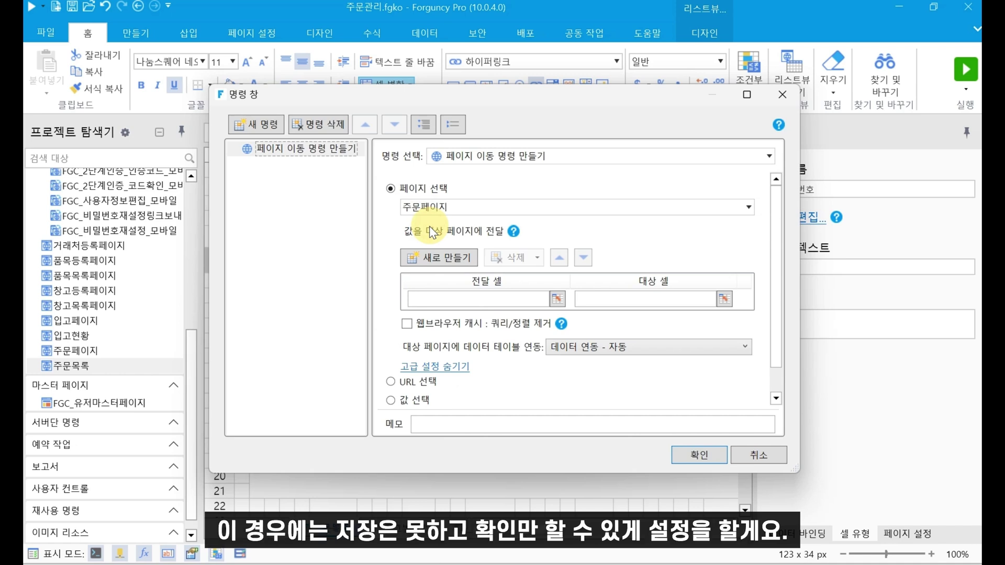
pyautogui.click(445, 258)
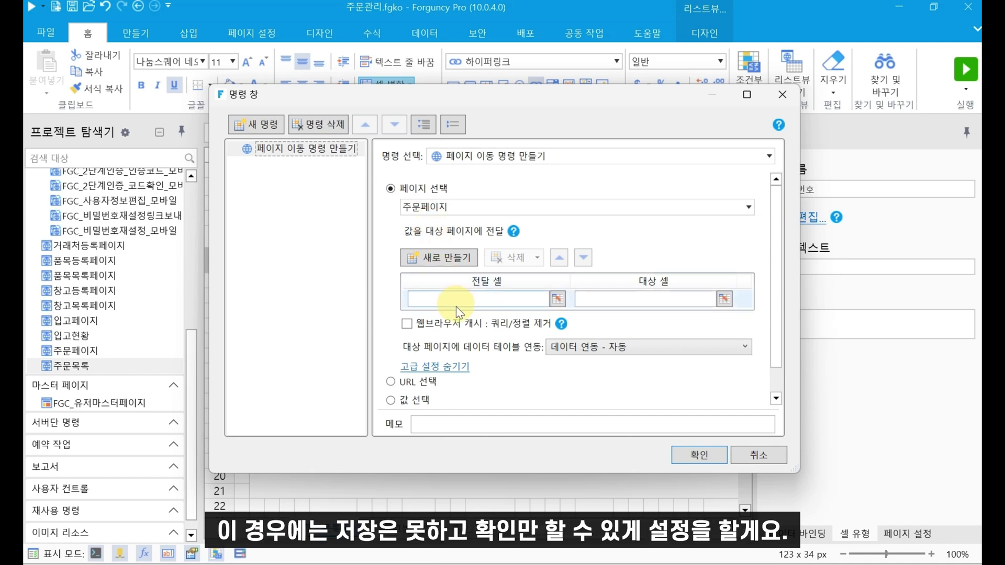
pyautogui.click(464, 299)
pyautogui.write('ㅎ')
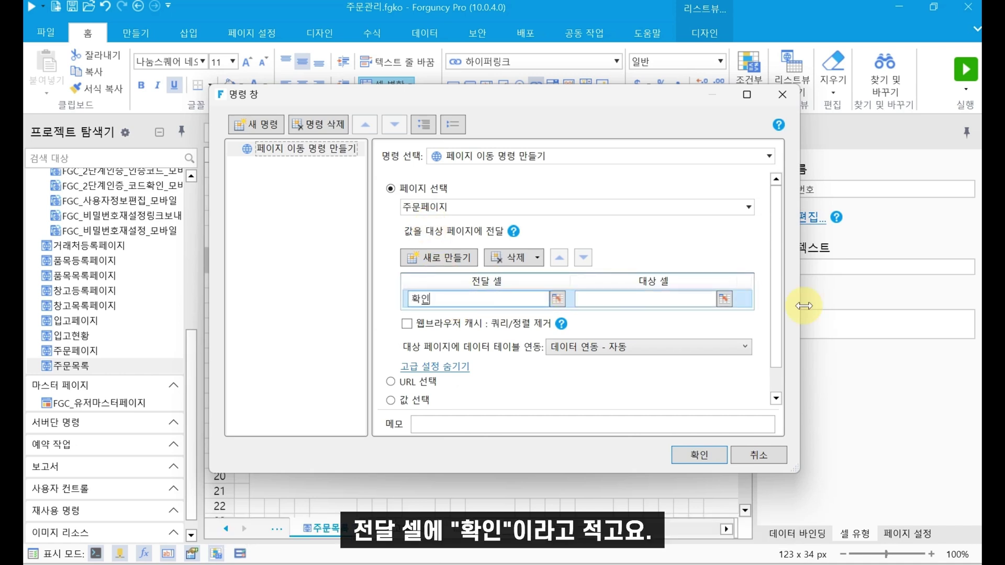
pyautogui.click(724, 300)
pyautogui.click(266, 407)
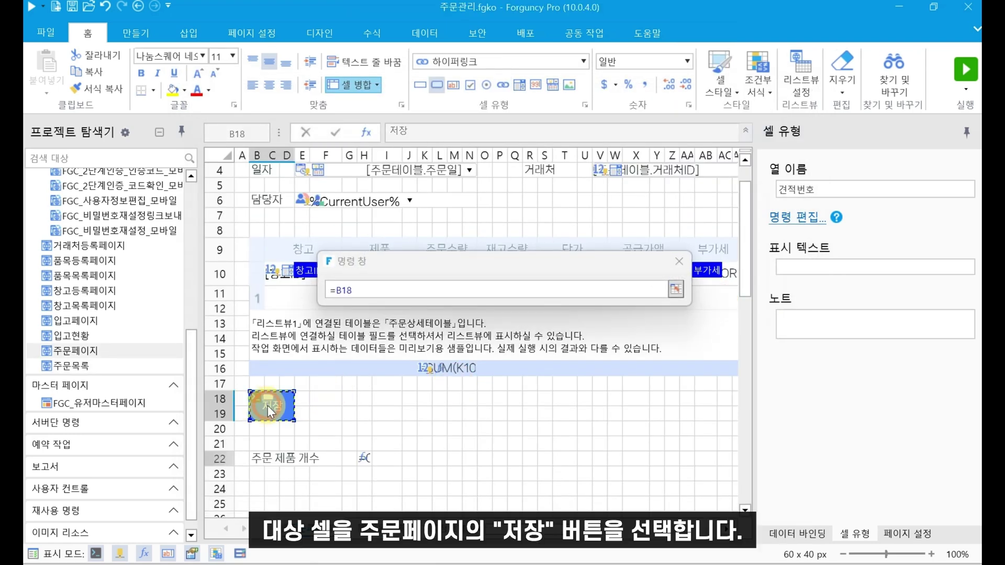
pyautogui.press('Return')
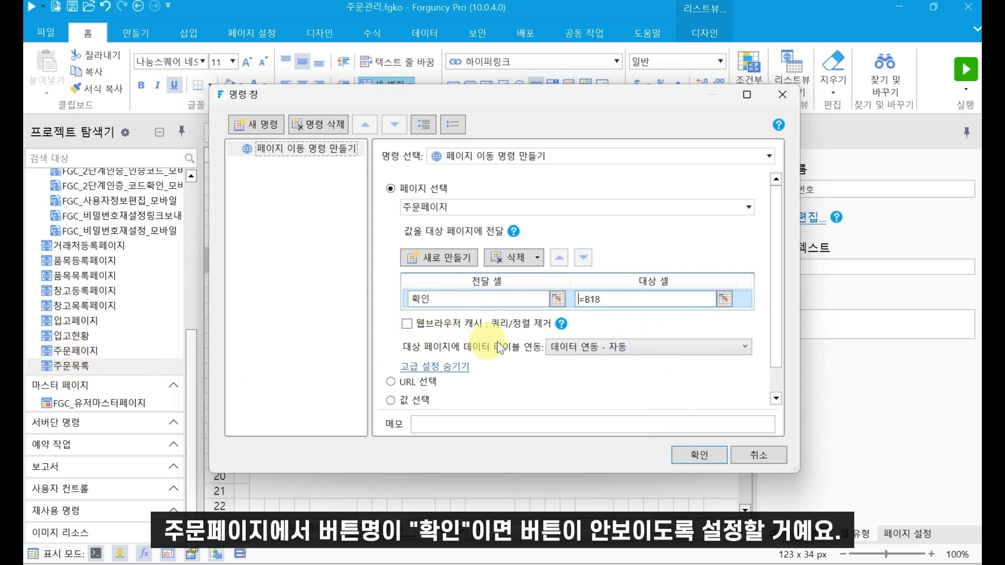
pyautogui.click(709, 456)
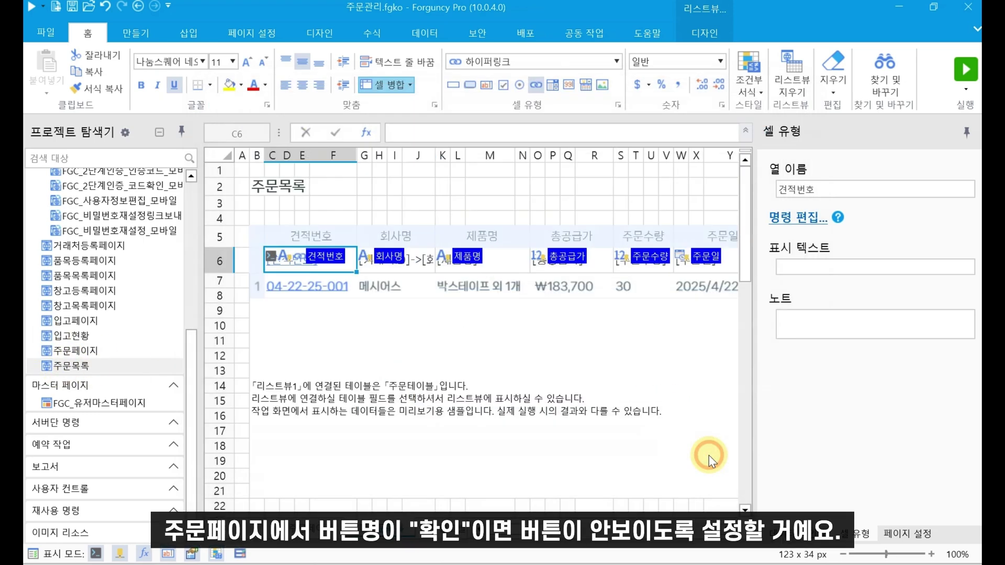
# - Add a 조건문(If-Else) 만들기 command to the page-loading commands of 주문페이지
pyautogui.click(88, 350)
pyautogui.click(913, 534)
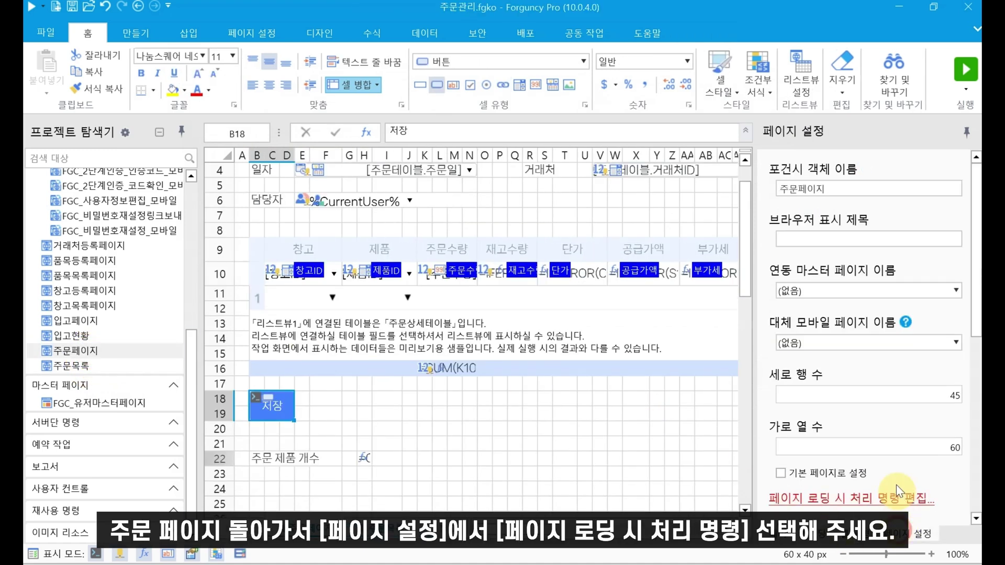
pyautogui.scroll(-3, 864, 437)
pyautogui.click(844, 356)
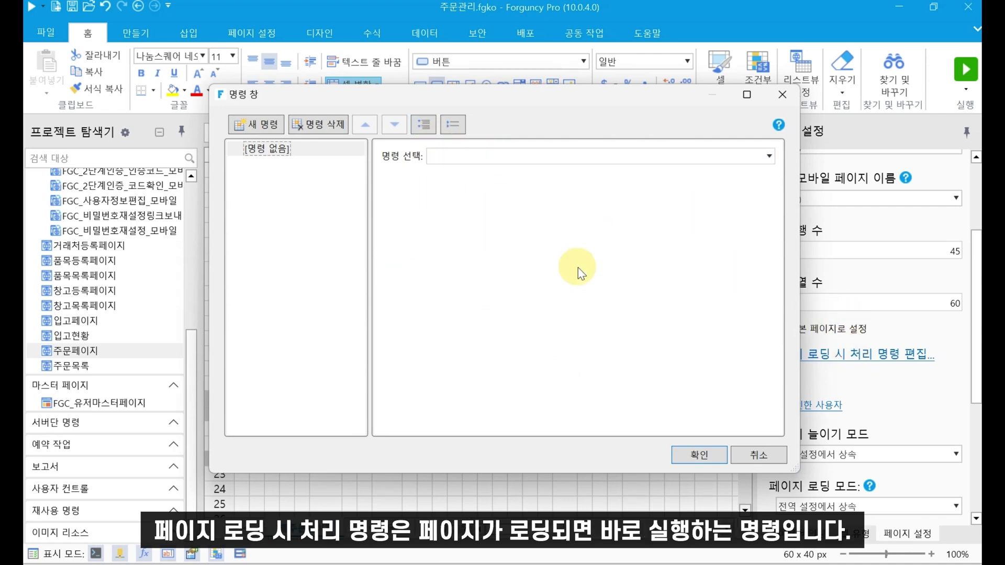
pyautogui.click(634, 155)
pyautogui.write('조건')
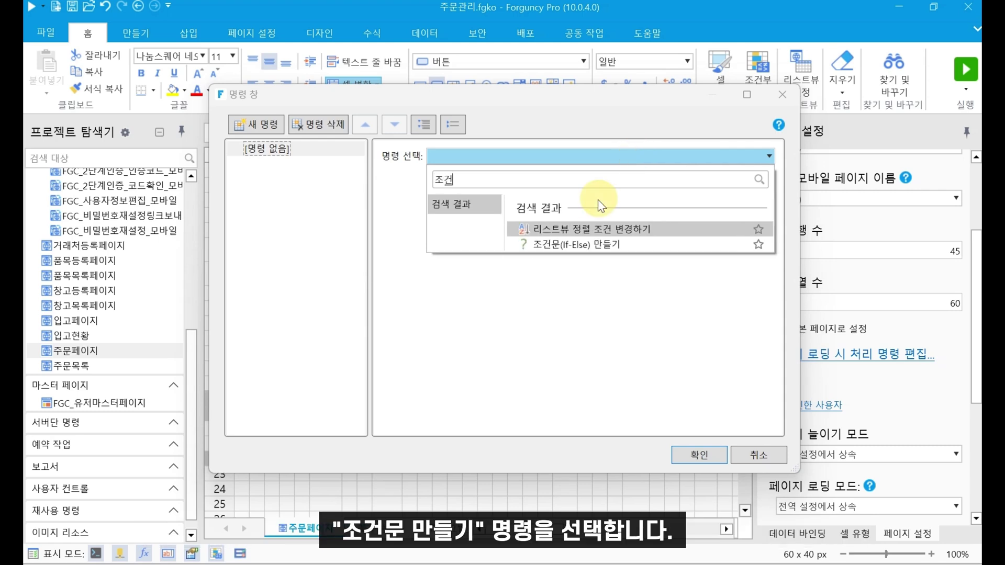
pyautogui.click(586, 244)
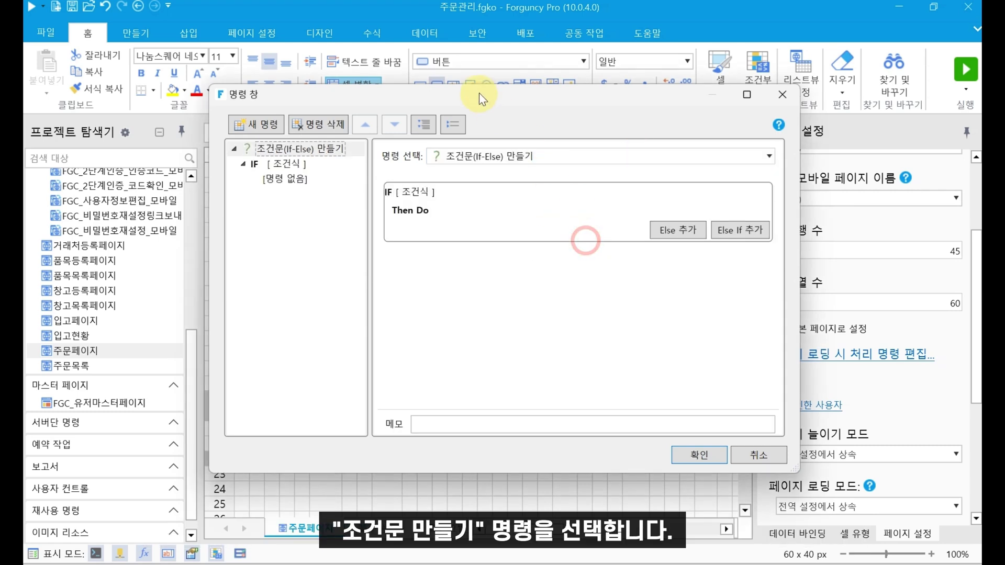
# - Define the IF condition so that the 저장 button cell B18 equals (같음) the value 확인
pyautogui.moveTo(479, 92); pyautogui.dragTo(602, 81)
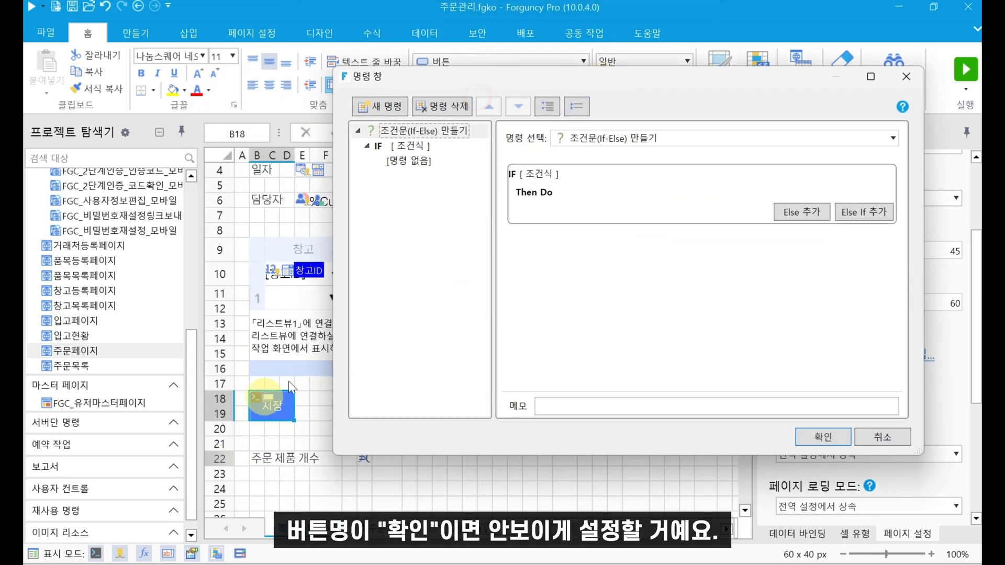
pyautogui.click(403, 148)
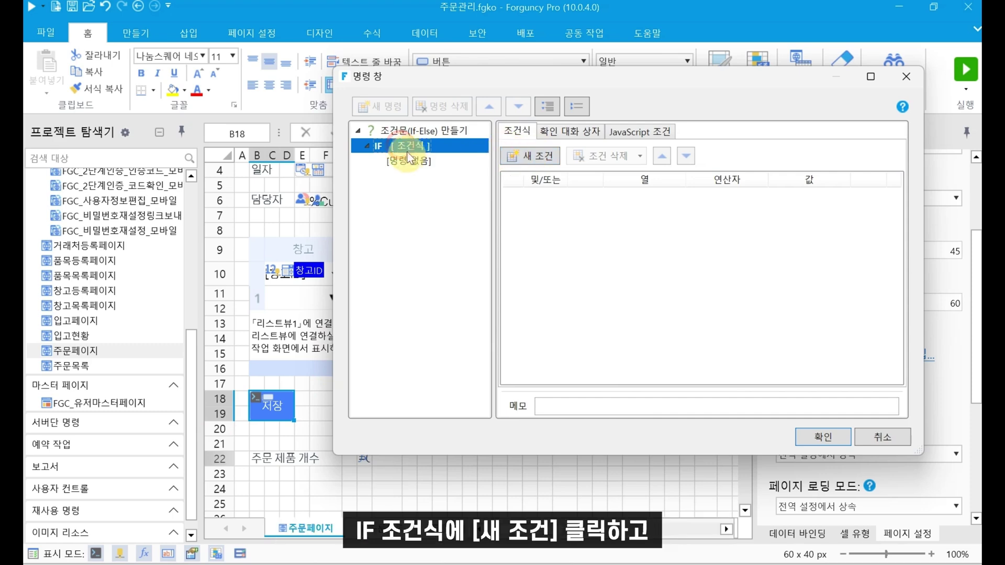
pyautogui.click(528, 157)
pyautogui.click(673, 198)
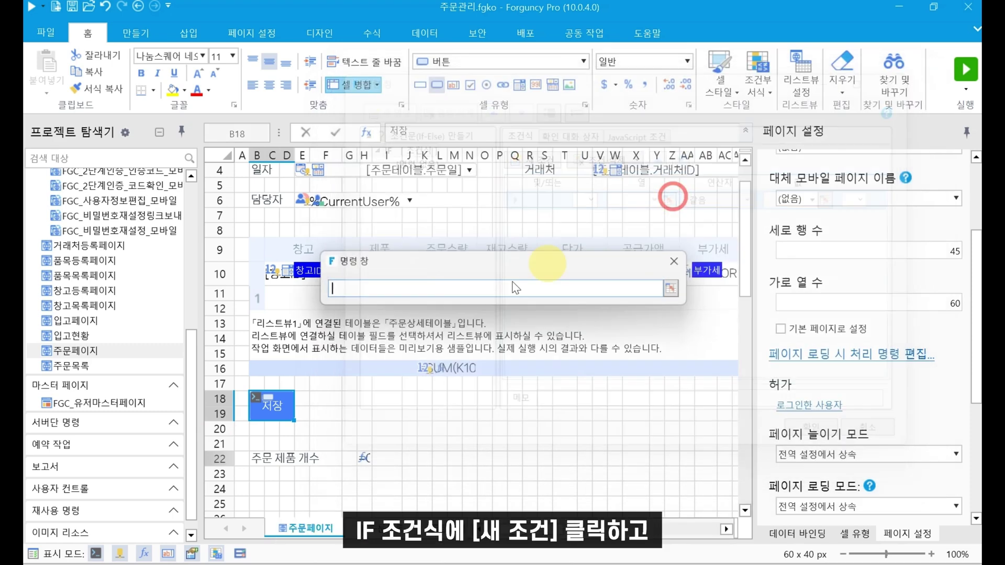
pyautogui.click(272, 406)
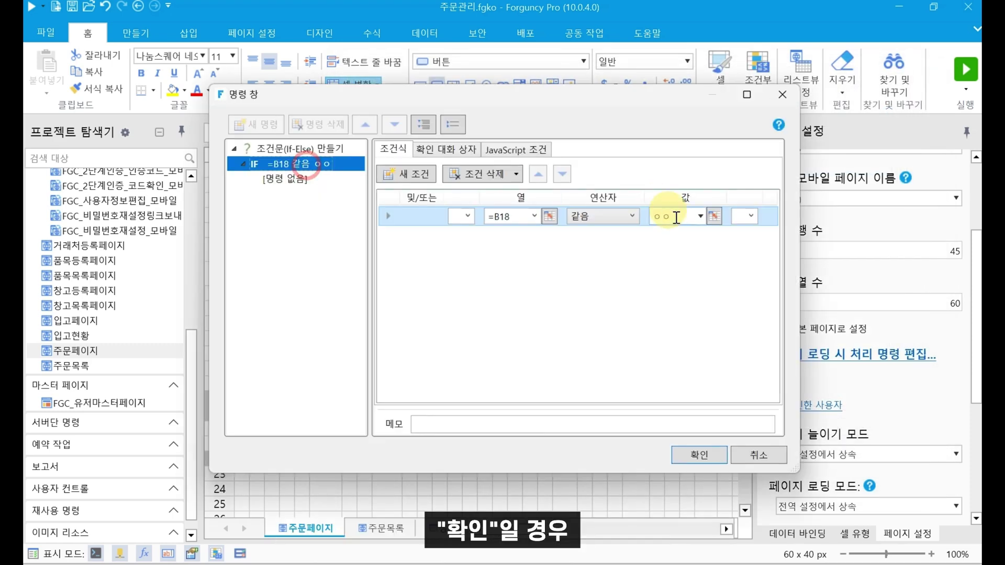
pyautogui.click(673, 215)
pyautogui.press('BackSpace')
pyautogui.press('BackSpace')
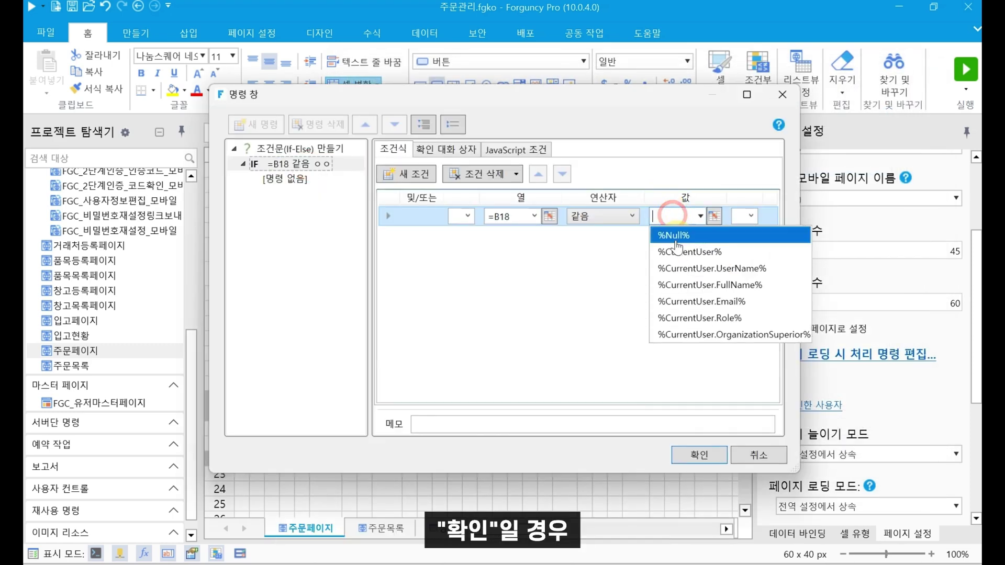
pyautogui.write('ㅎ')
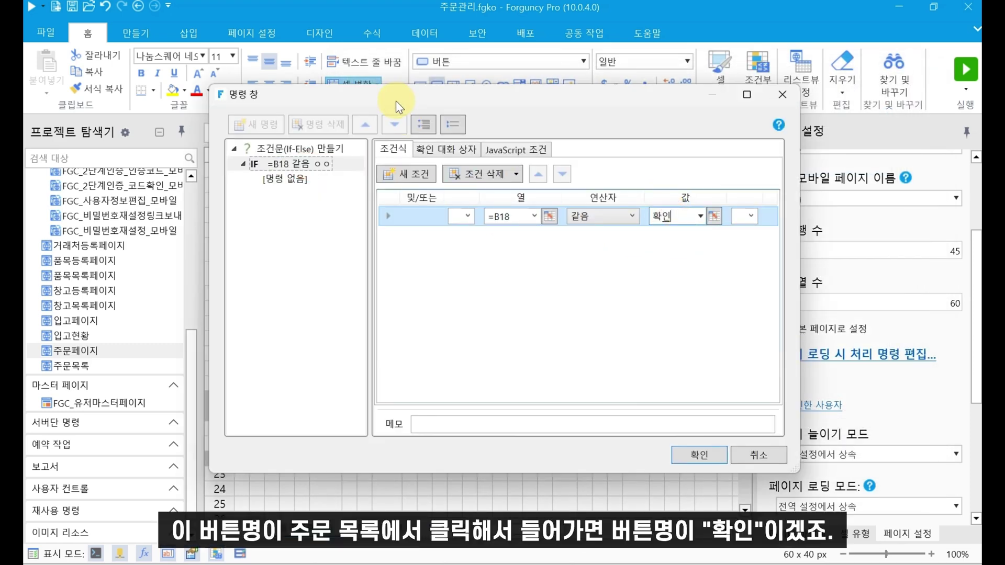
# - Under the IF condition, add a 셀 속성과 내용 변경하기 command targeting the 저장 button cell B18
pyautogui.moveTo(399, 97); pyautogui.dragTo(553, 75)
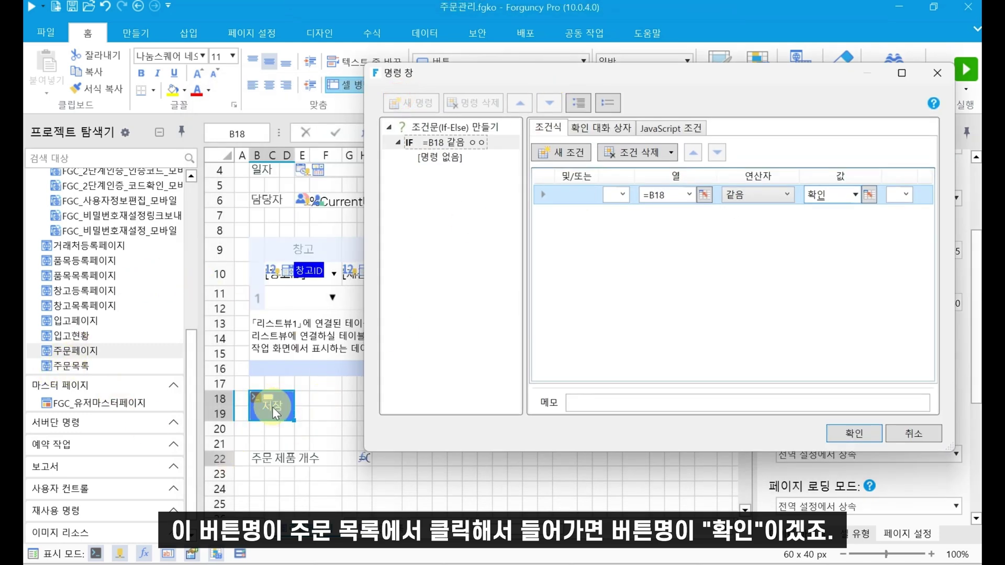
pyautogui.click(442, 157)
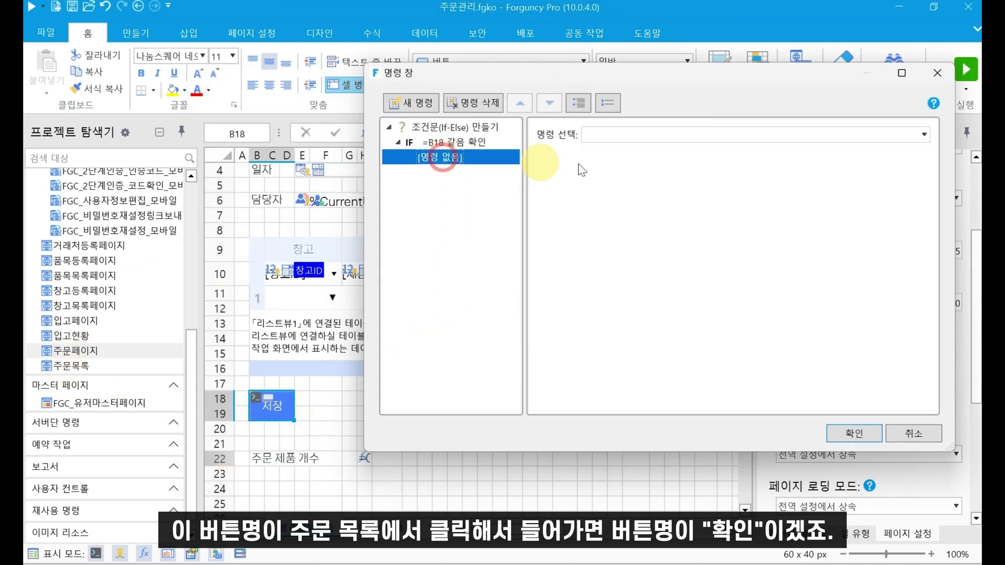
pyautogui.click(630, 140)
pyautogui.write('셀')
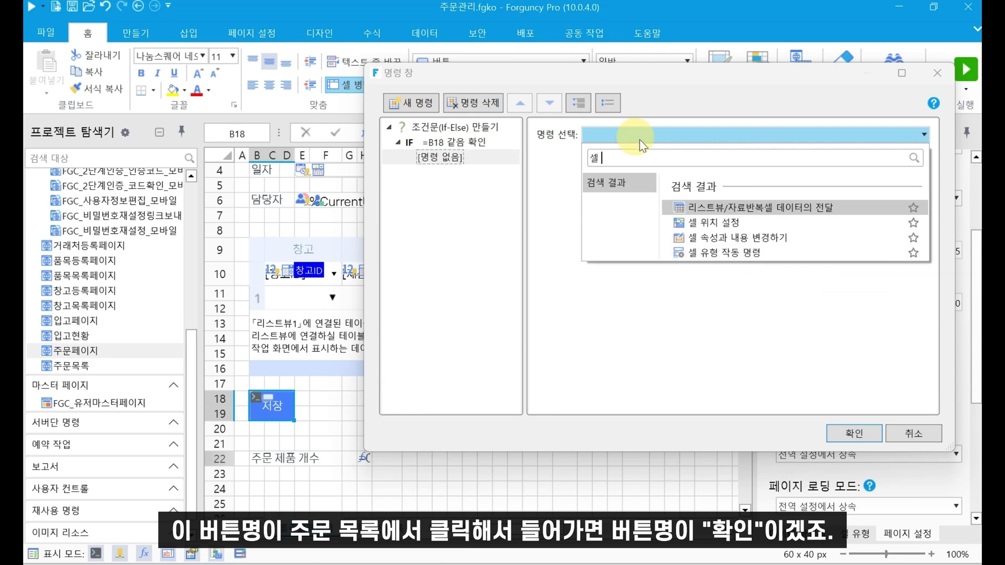
pyautogui.click(746, 244)
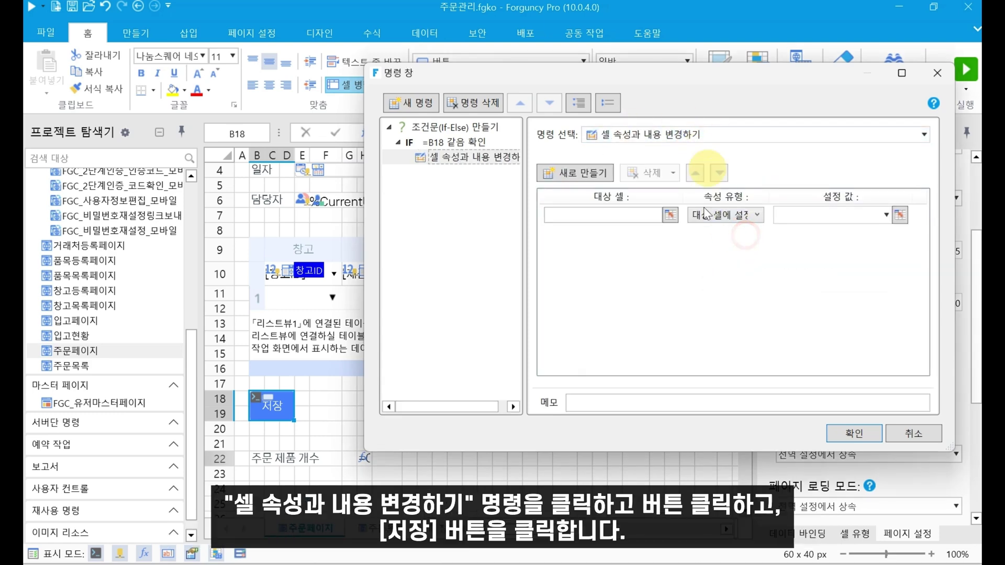
pyautogui.click(671, 216)
pyautogui.click(260, 400)
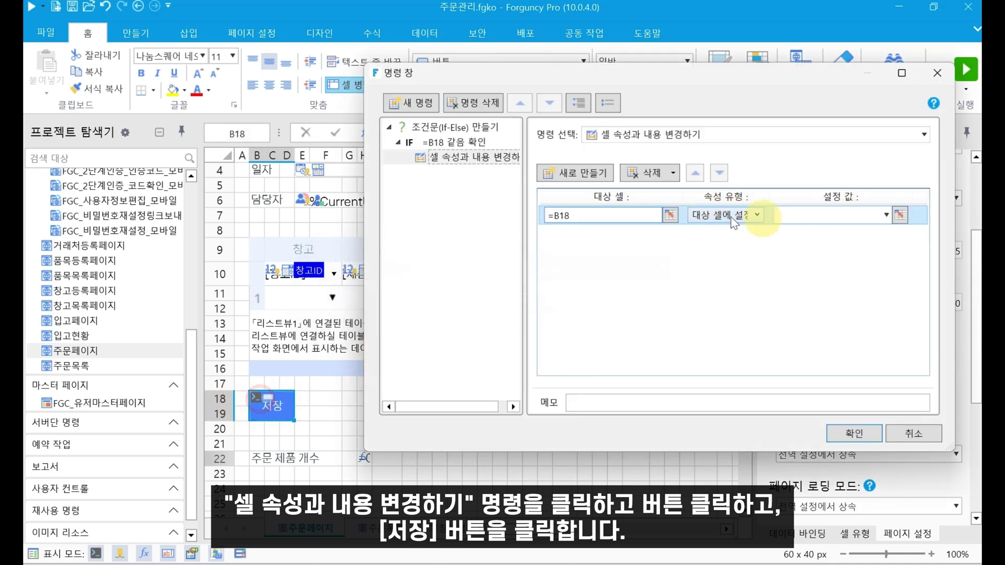
# - Set the command's property type to 보이기(Visible) 설정 with the value 숨기기, and confirm the page-loading commands
pyautogui.click(732, 215)
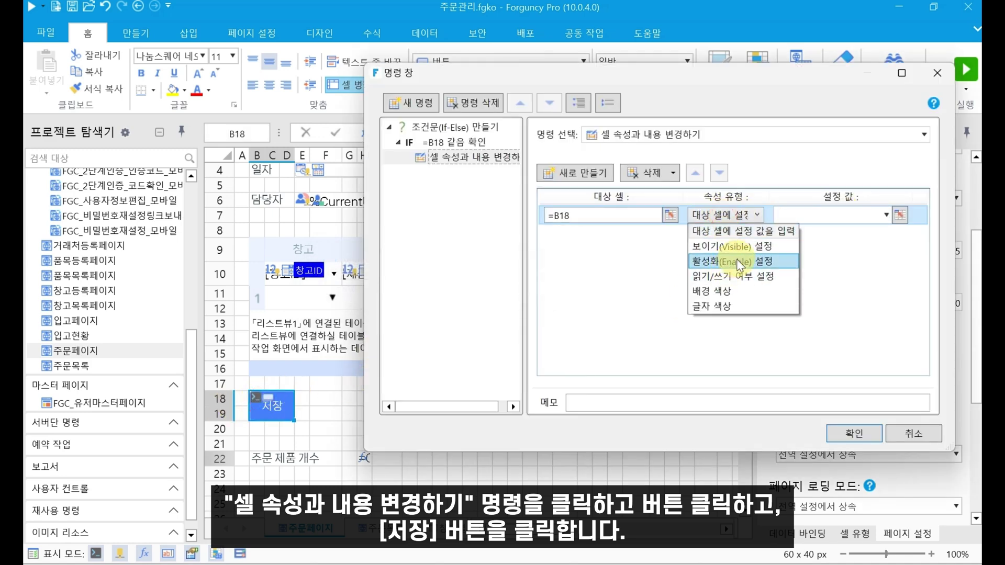
pyautogui.click(768, 246)
pyautogui.click(883, 214)
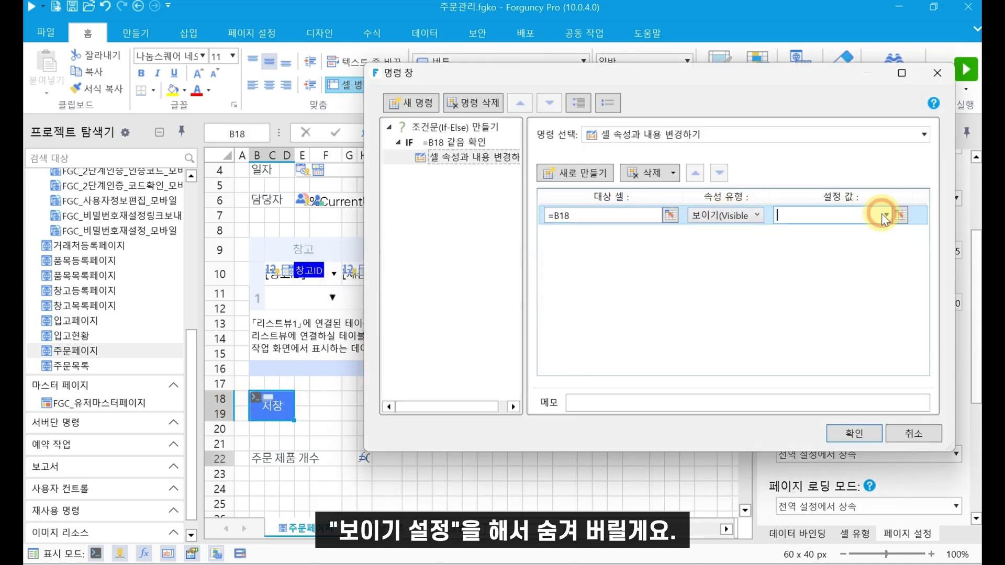
pyautogui.click(810, 250)
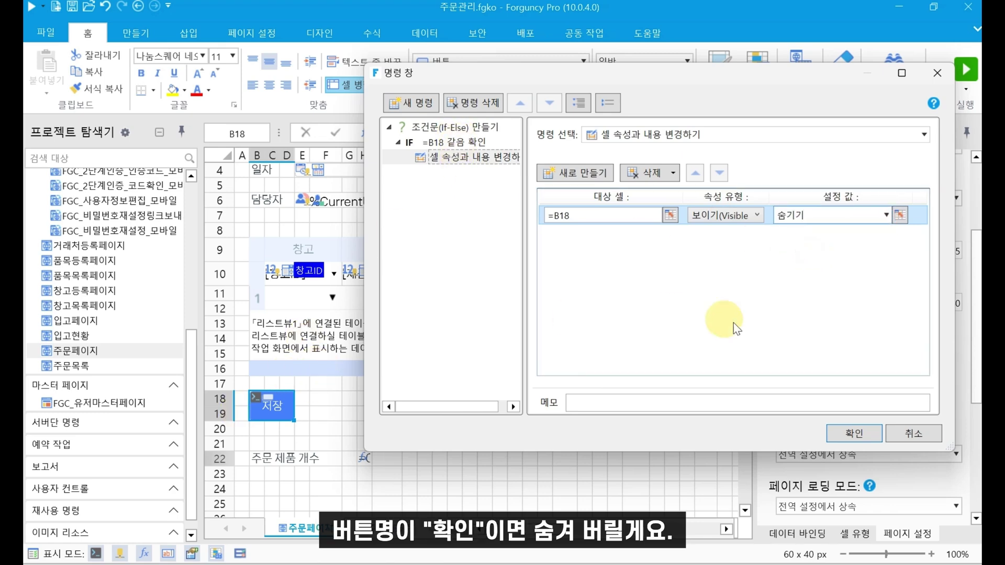
pyautogui.click(833, 432)
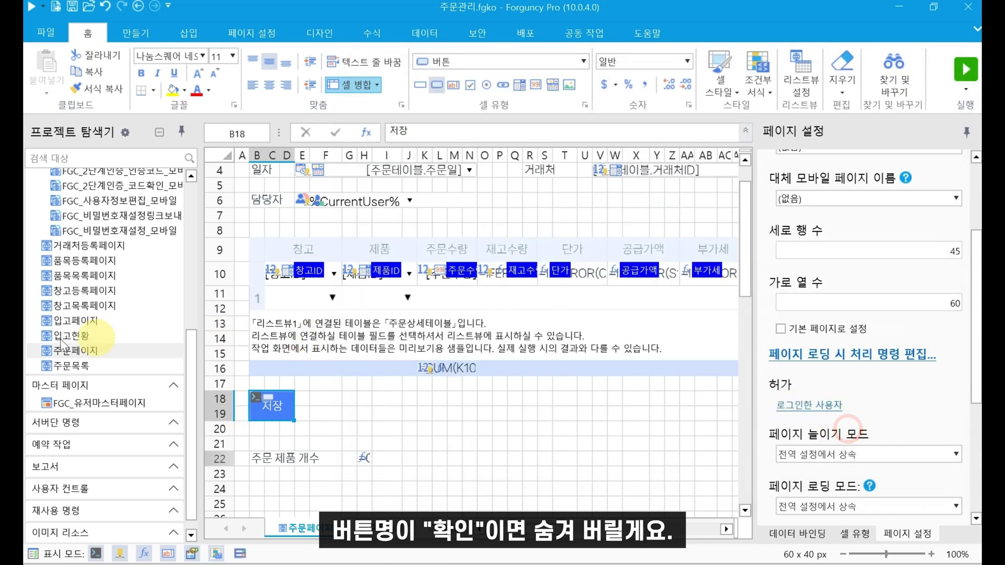
# - Return to the 주문목록 page, save the project, and test the order's 견적번호 link on the reloaded page in Chrome
pyautogui.click(67, 362)
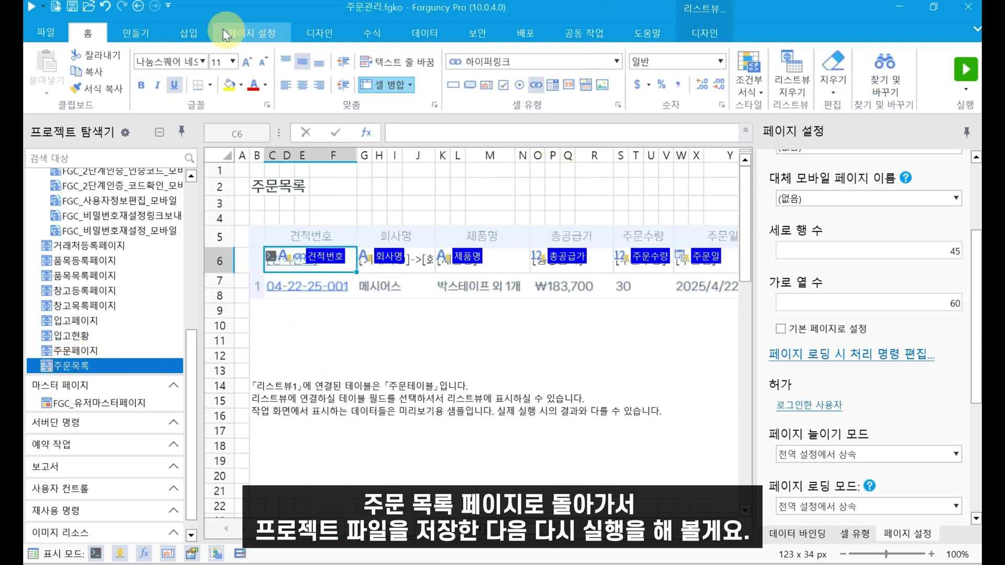
pyautogui.click(73, 8)
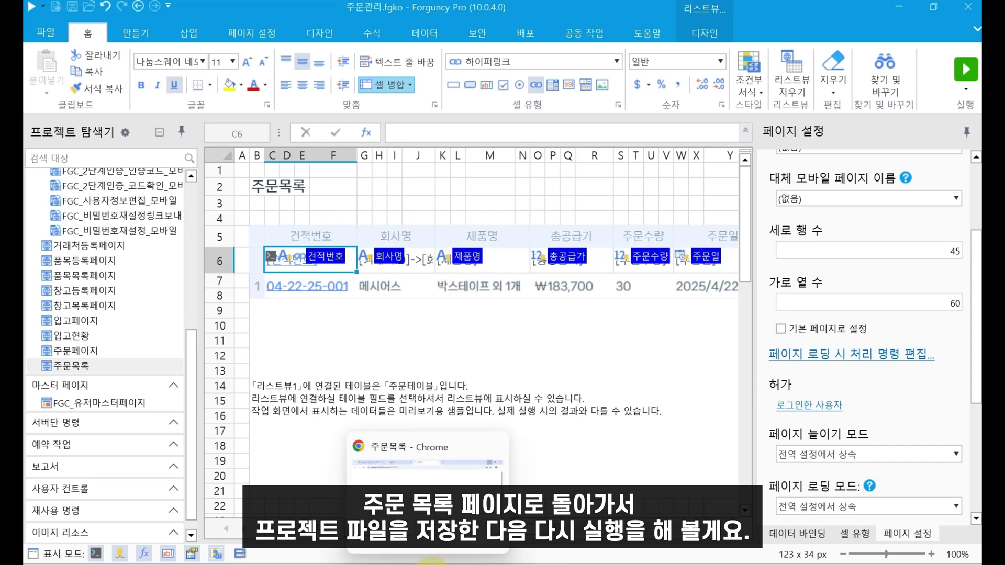
pyautogui.click(432, 563)
pyautogui.click(94, 46)
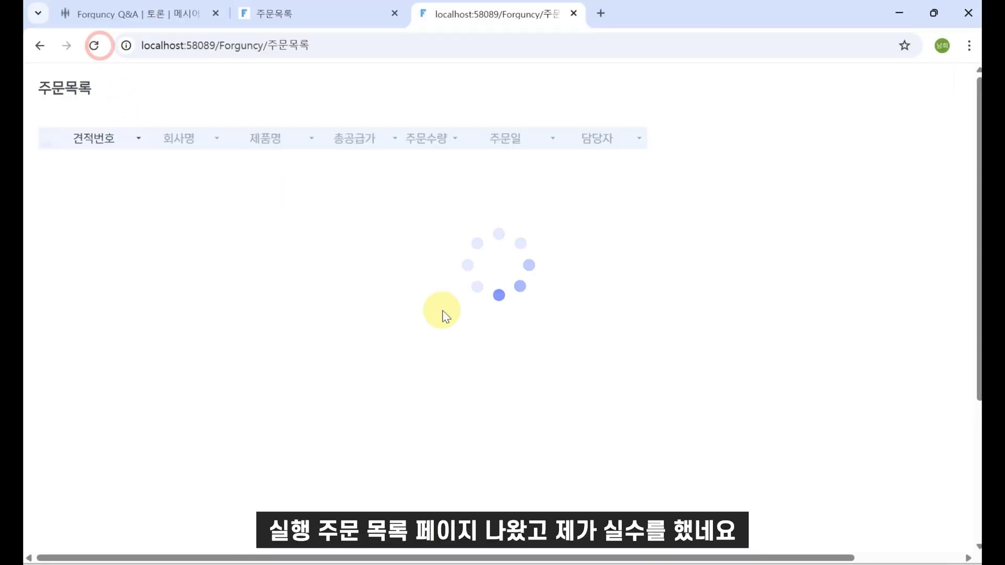
pyautogui.click(94, 164)
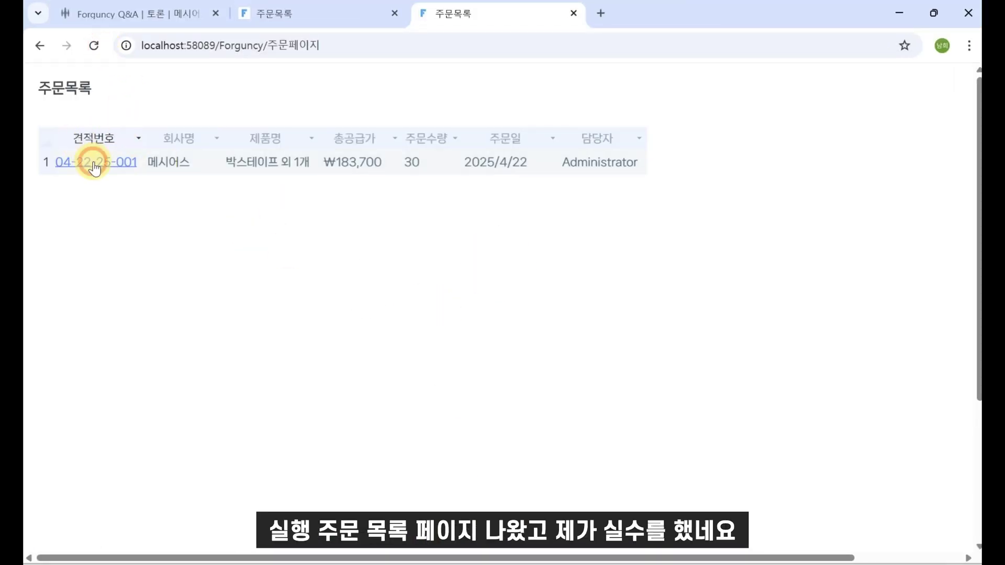
# - Back in Forguncy, set the 견적번호 hyperlink command's target-page data table linking to 연동 데이터 불러오기, confirm it, and recheck the setting
pyautogui.click(897, 19)
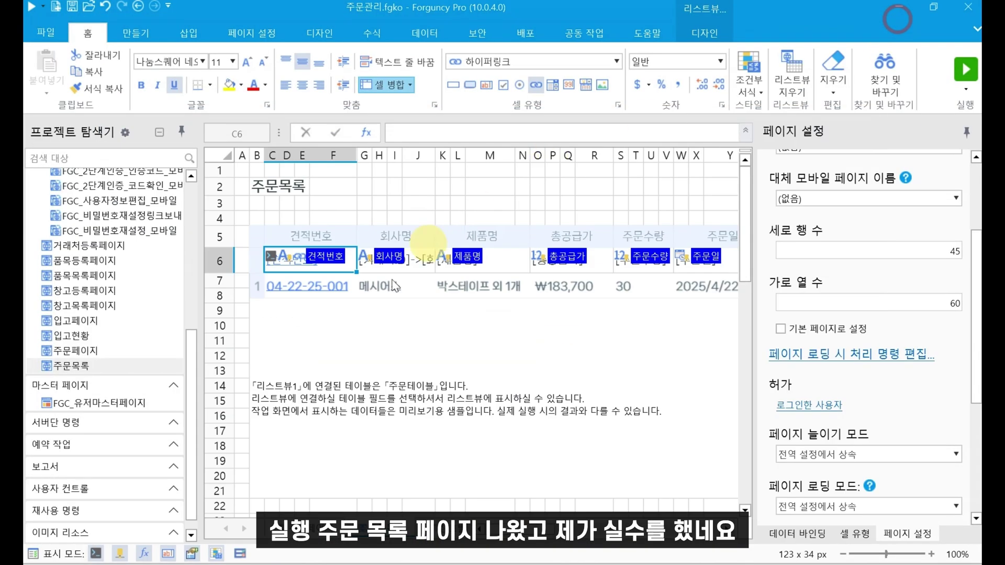
pyautogui.rightClick(300, 265)
pyautogui.click(338, 369)
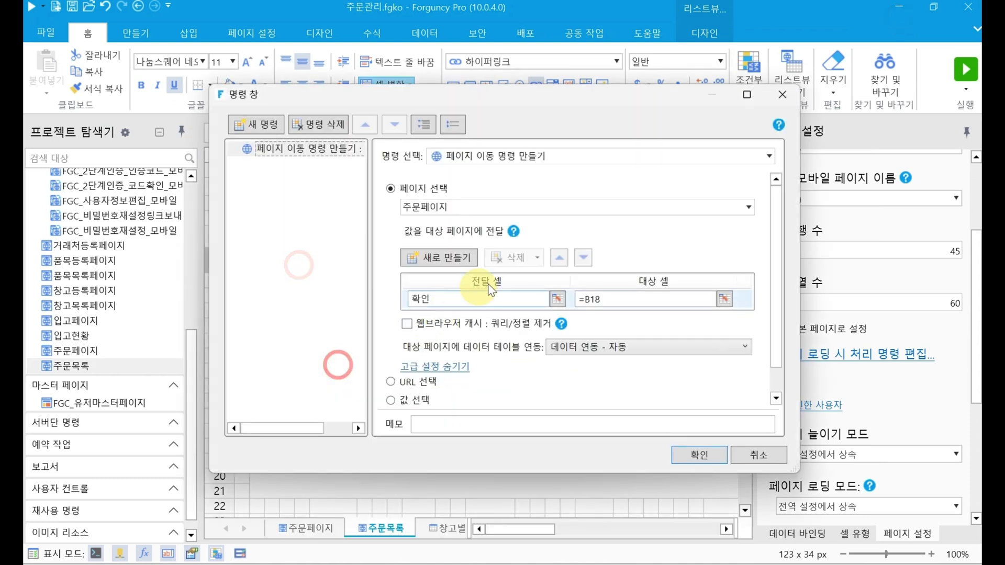
pyautogui.click(616, 344)
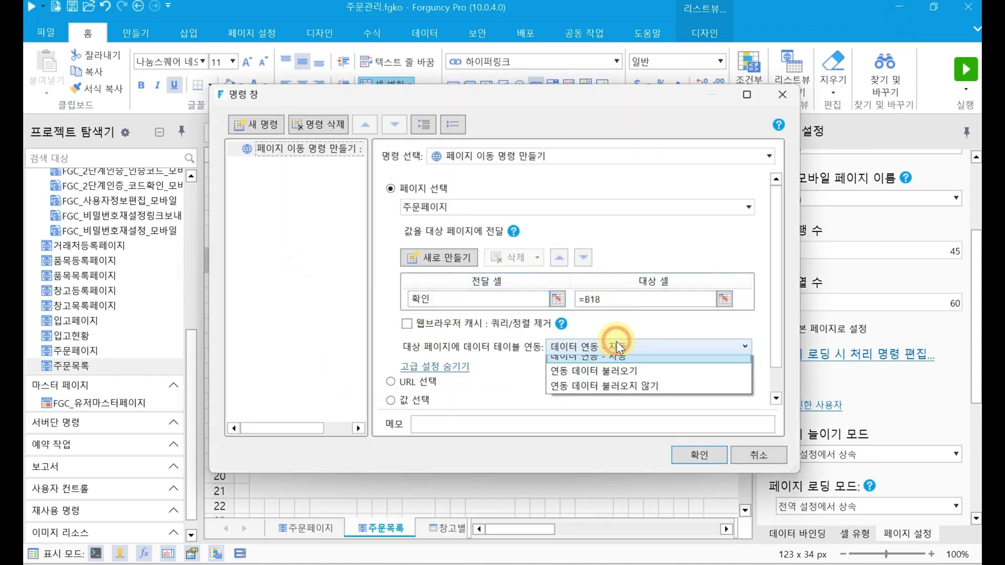
pyautogui.click(630, 378)
pyautogui.click(692, 454)
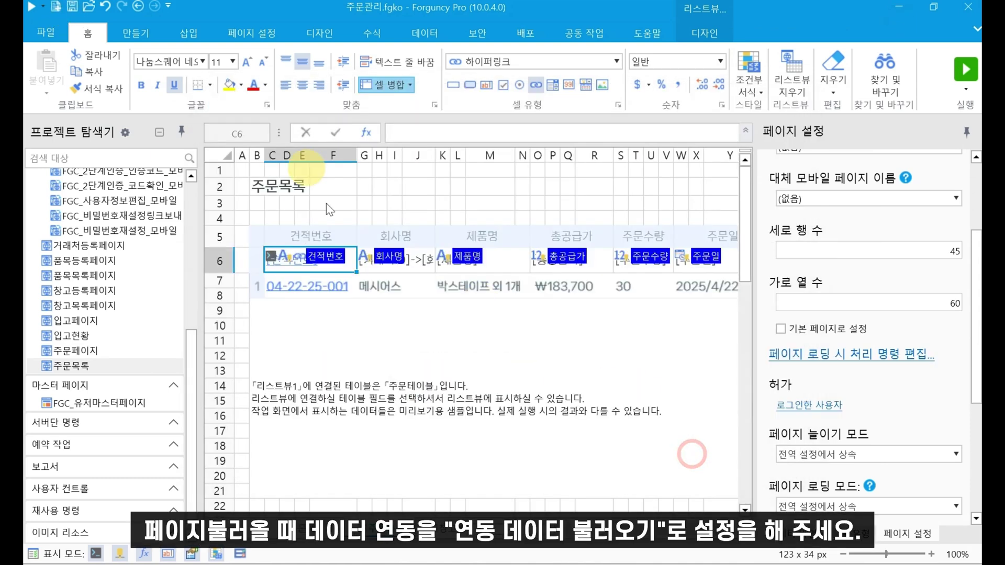
pyautogui.rightClick(313, 260)
pyautogui.click(377, 370)
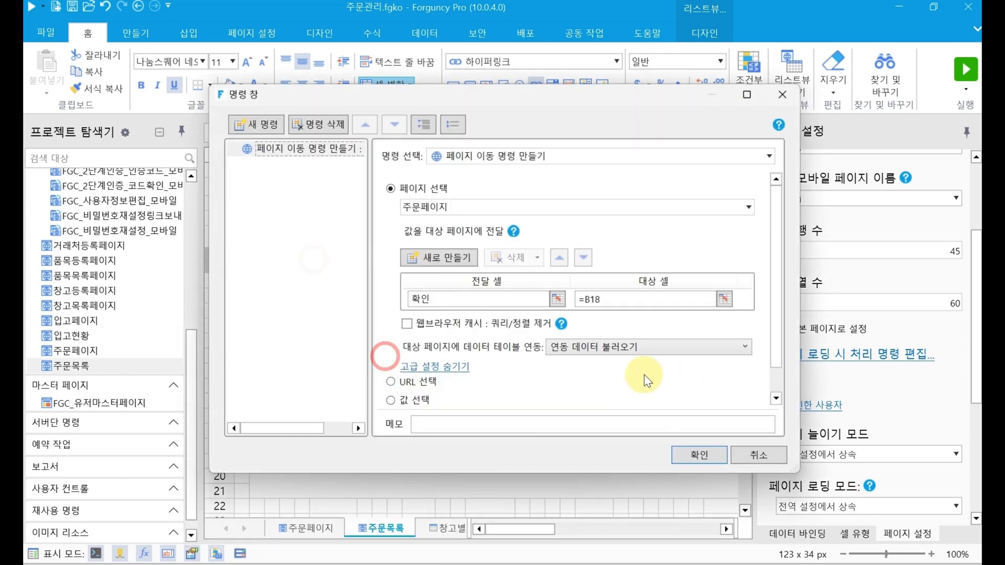
pyautogui.click(706, 456)
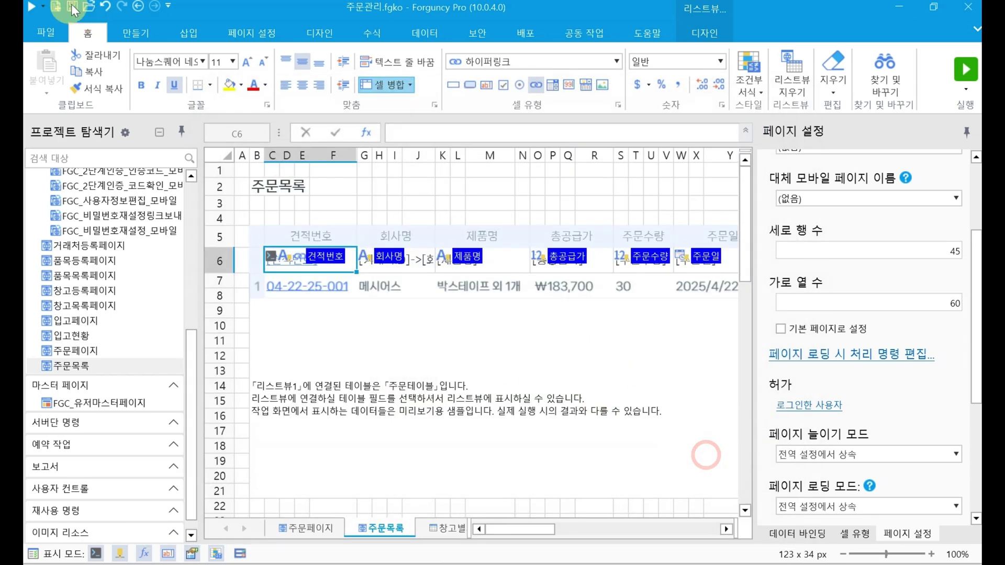
# - Save the project again, go back to 주문목록 in Chrome, reload it, and reopen the order through its 견적번호 link
pyautogui.click(73, 6)
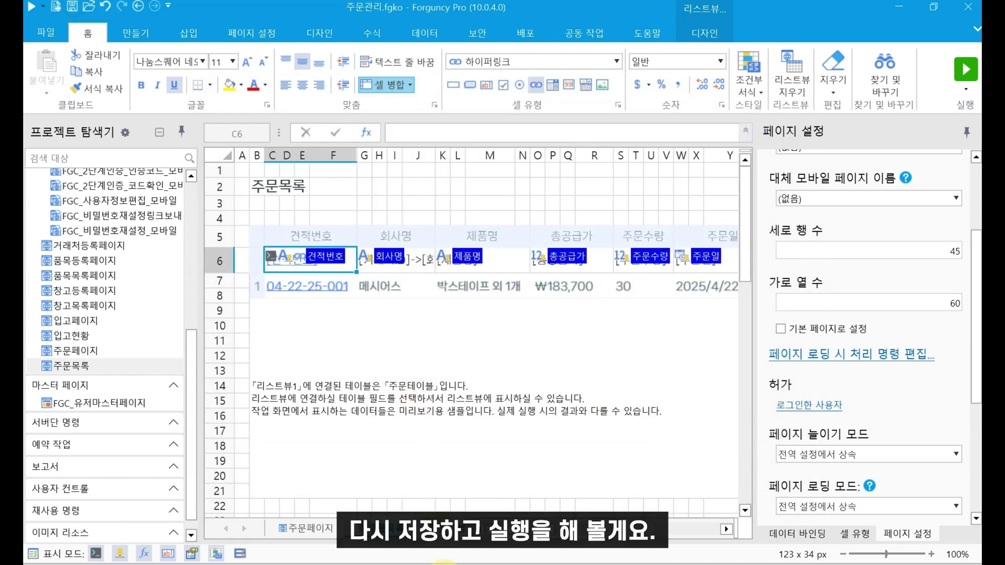
pyautogui.click(450, 564)
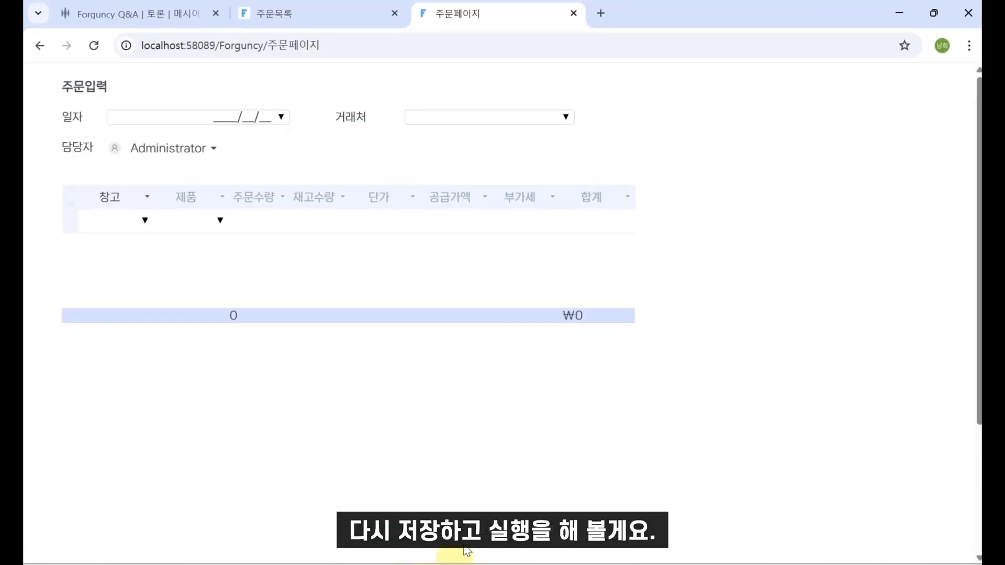
pyautogui.click(39, 45)
pyautogui.click(95, 45)
pyautogui.click(97, 162)
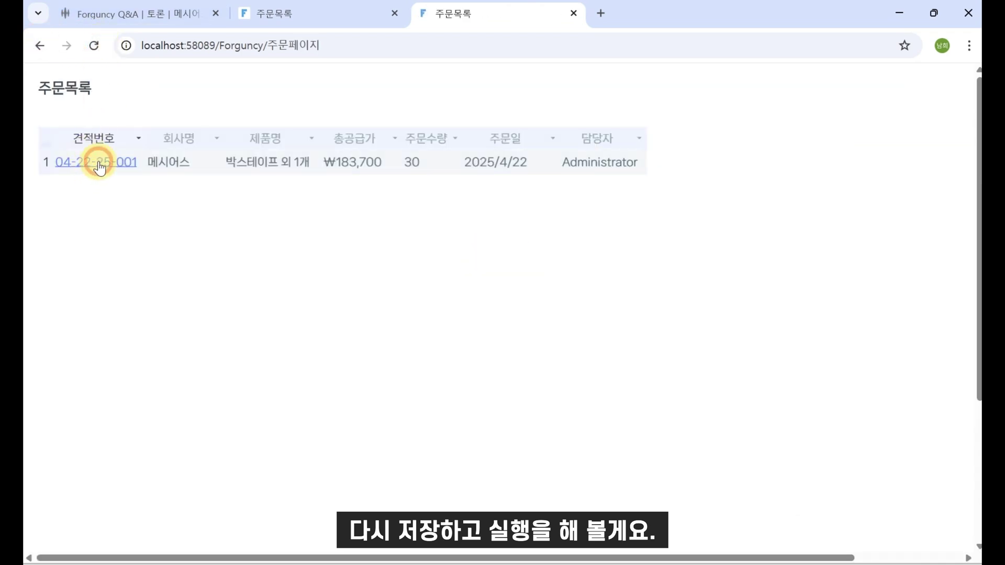